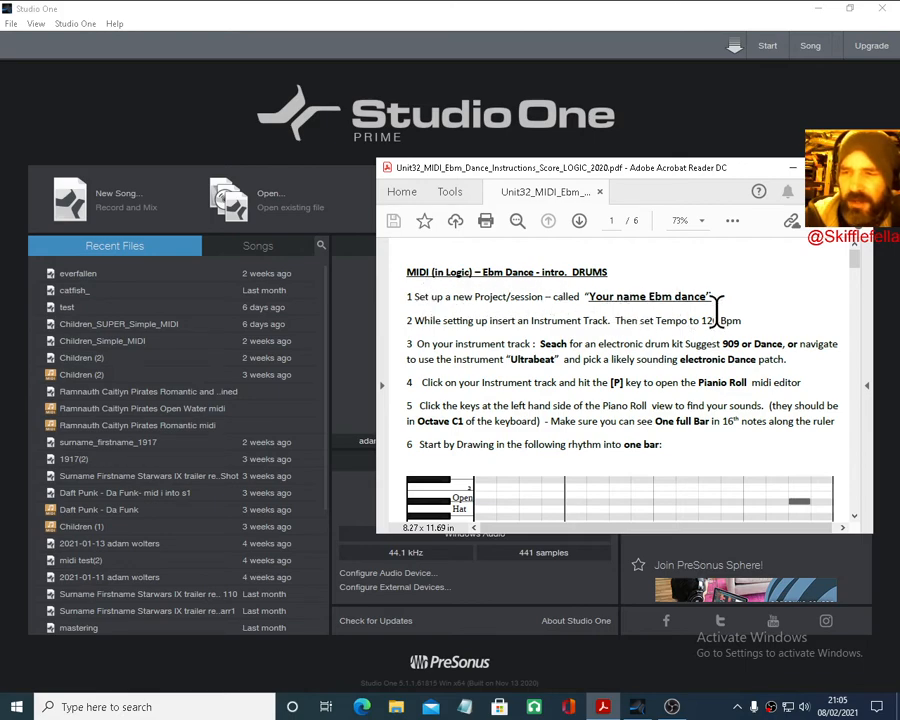
- Start a new empty song titled "surname firstname Ebm Dance" with a resolution of 16 Bit
left_click(114, 196)
left_click(114, 200)
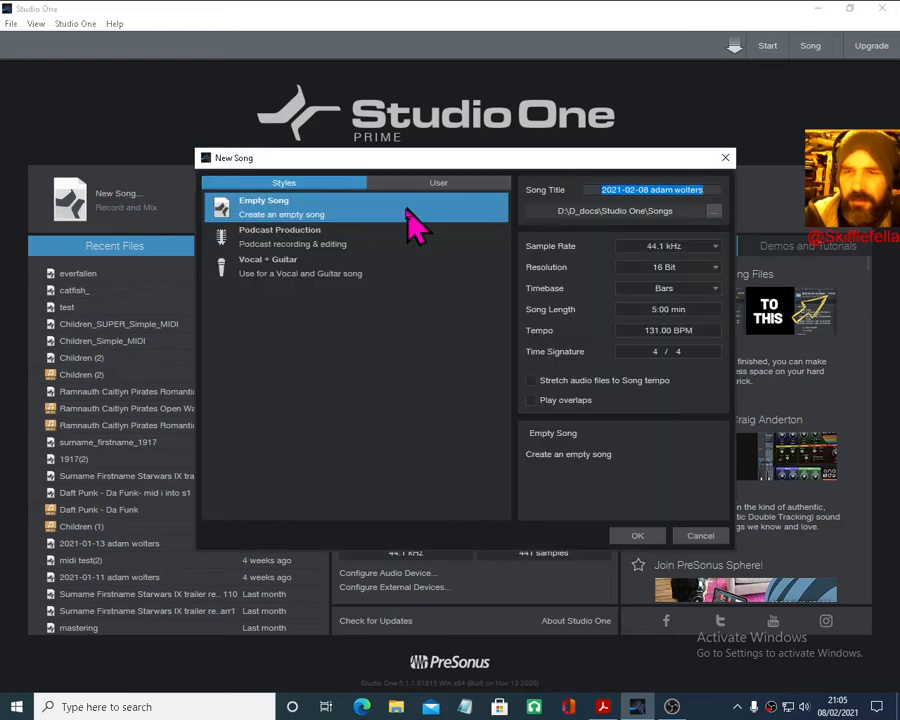
left_click(662, 190)
left_click_drag(709, 188, 603, 189)
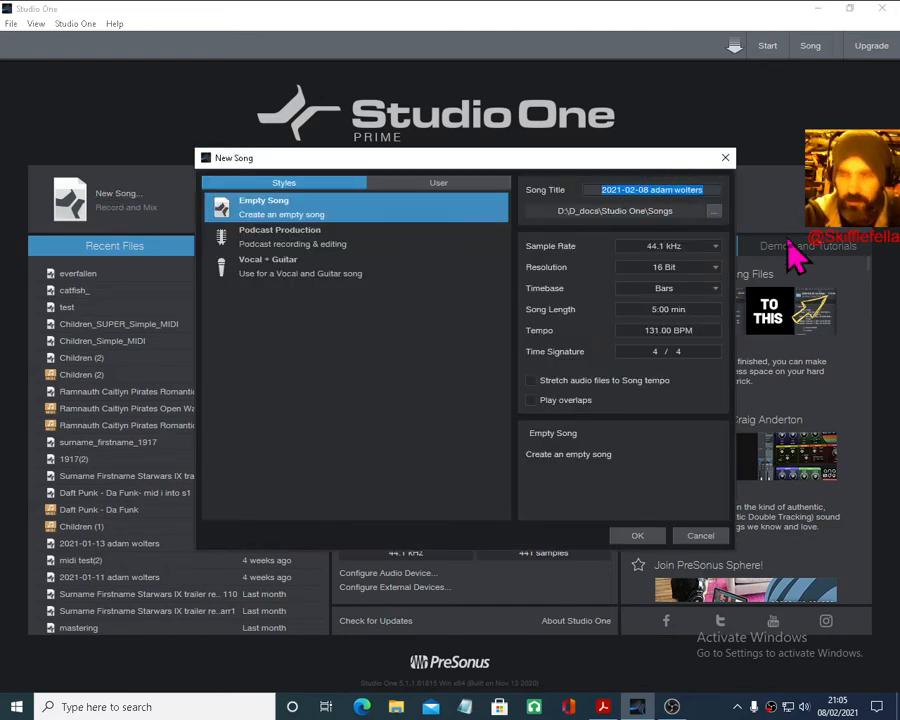
key("BackSpace")
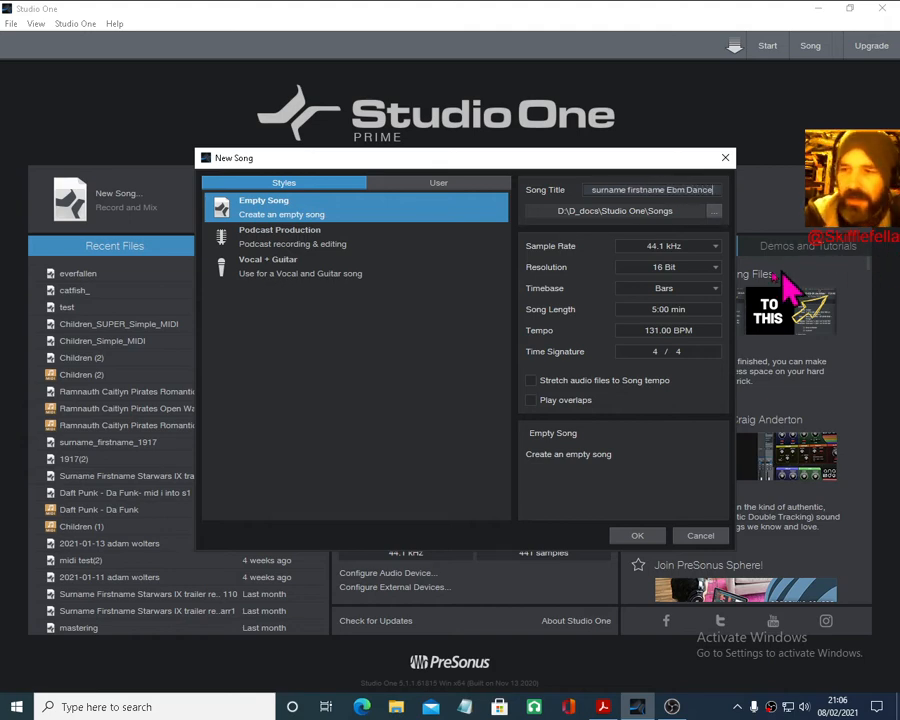
left_click(658, 268)
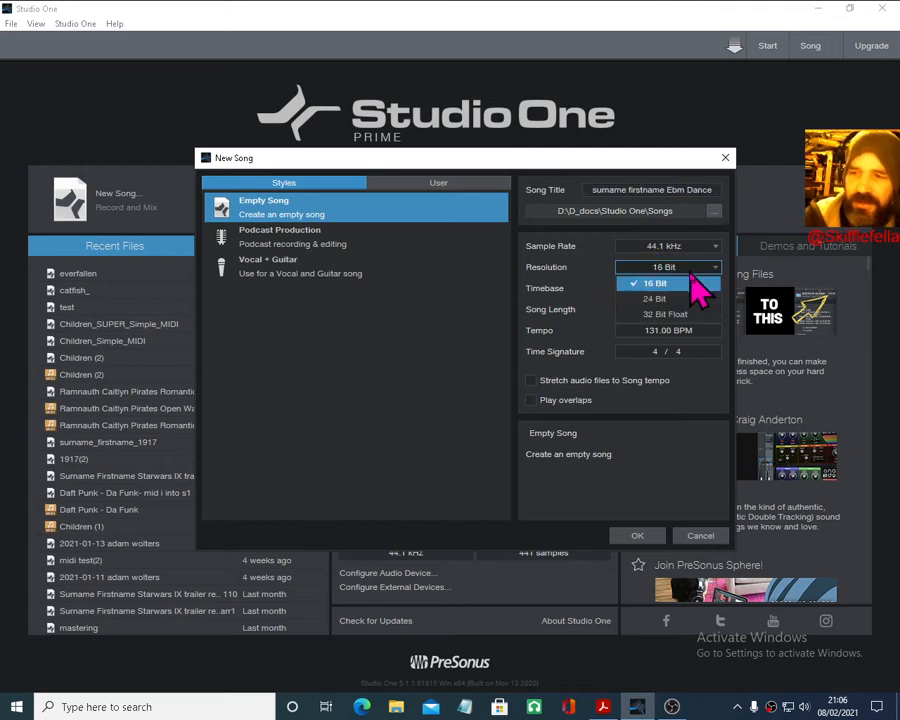
left_click(688, 283)
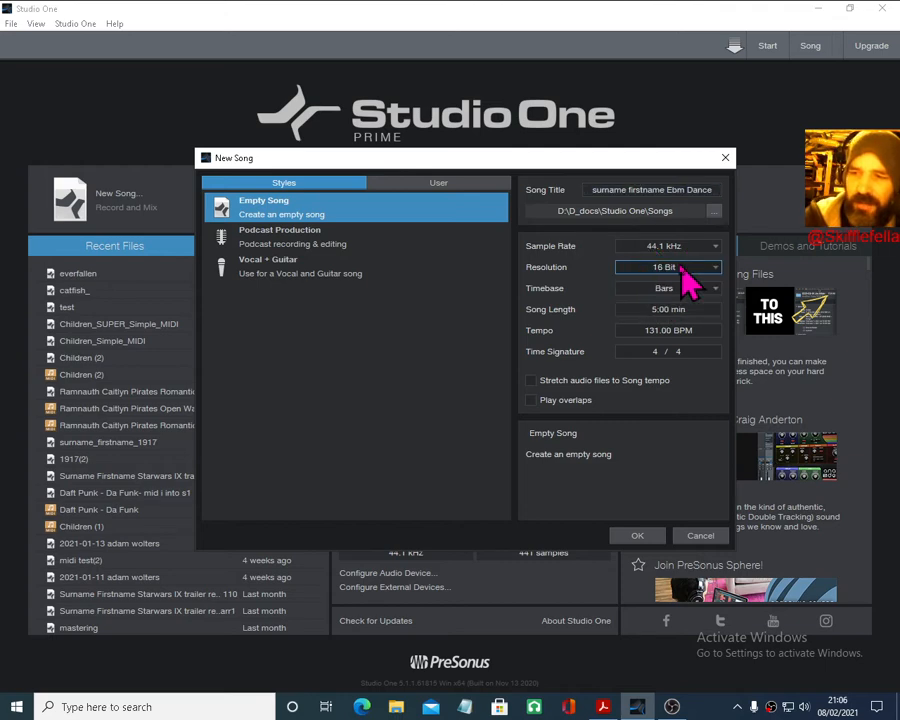
- Set the new song's tempo to 130 BPM
left_click(657, 334)
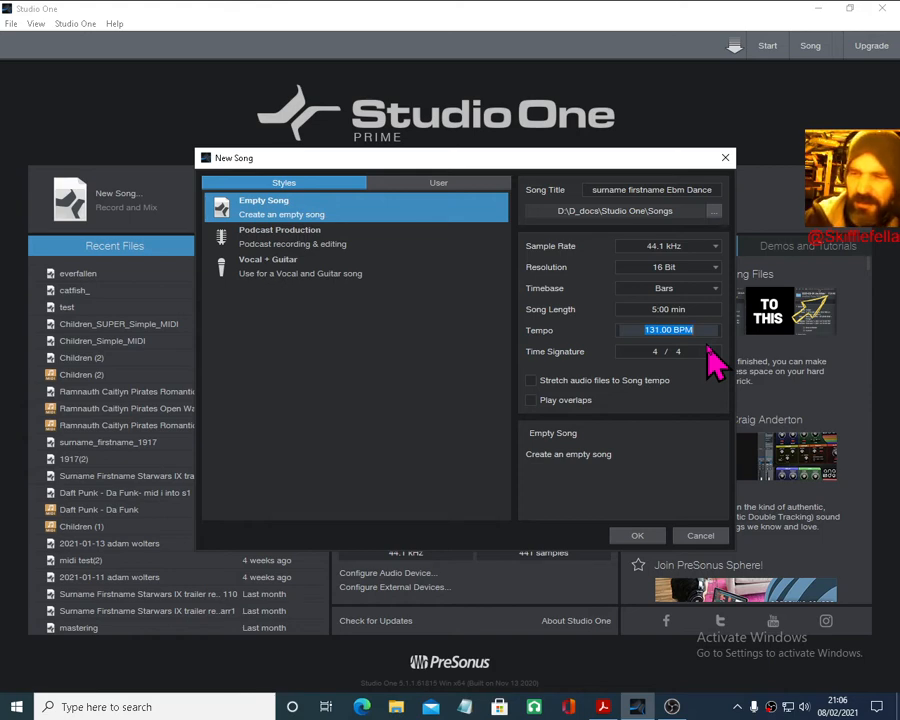
type("130")
key("Return")
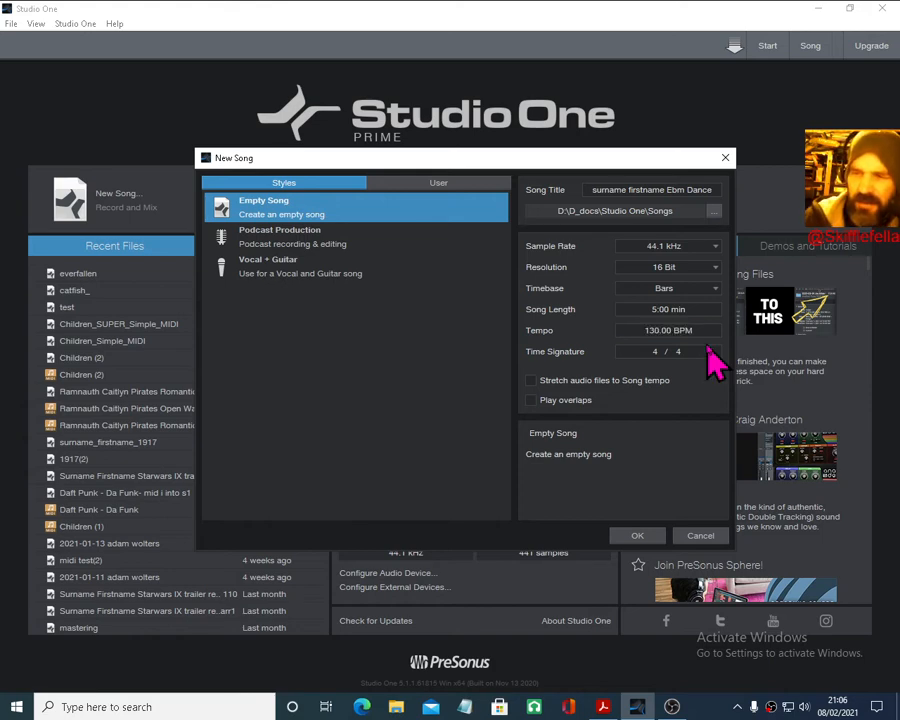
- Check the tempo in the PDF instructions, set the new song's tempo to 120 BPM and create the song
left_click(603, 707)
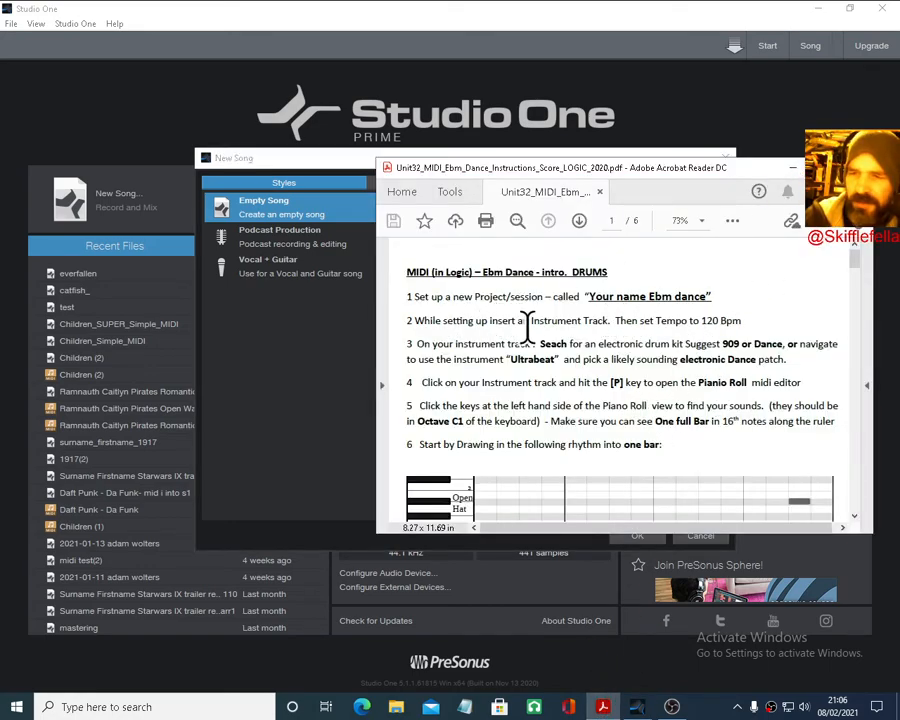
left_click(792, 168)
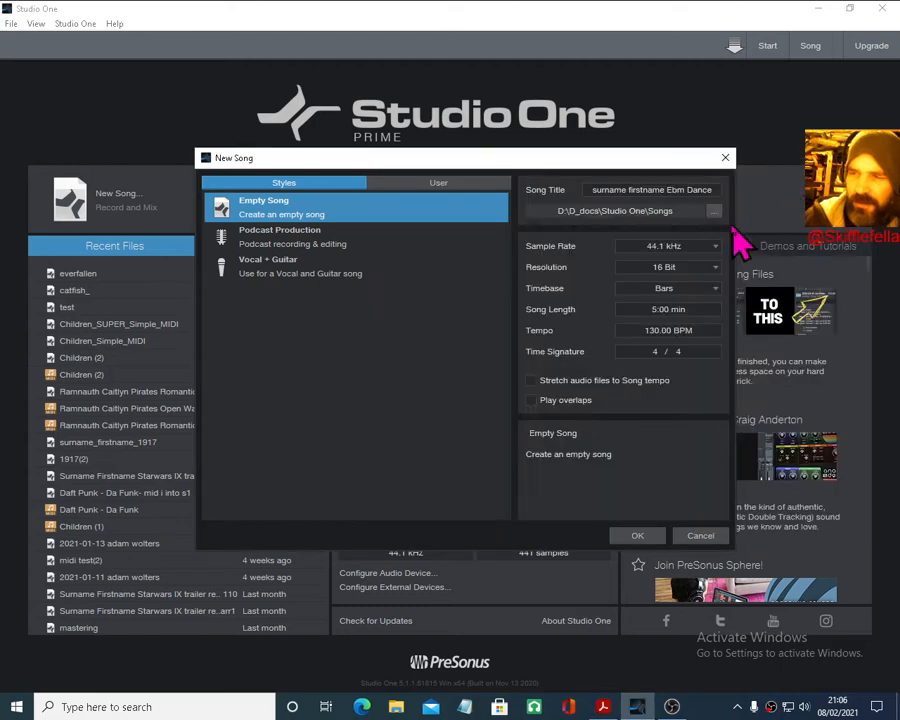
left_click(672, 331)
type("120")
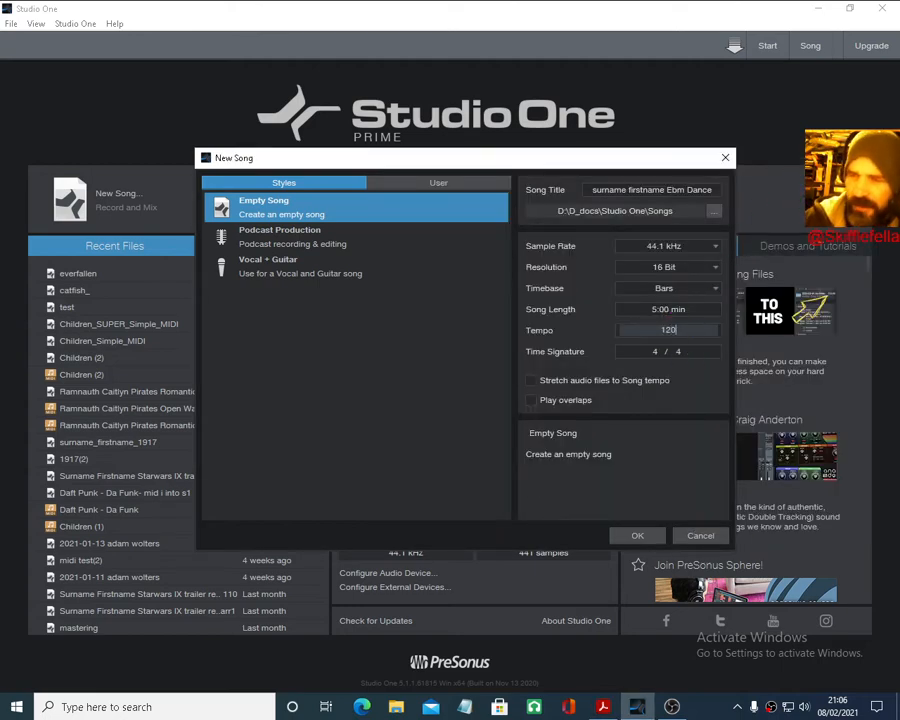
key("Return")
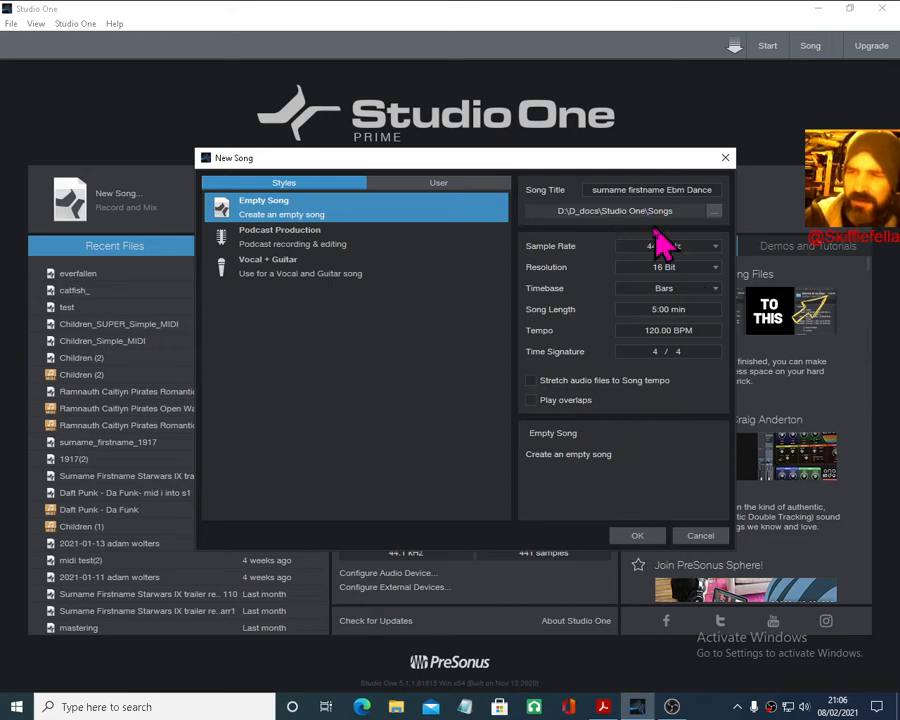
left_click(633, 540)
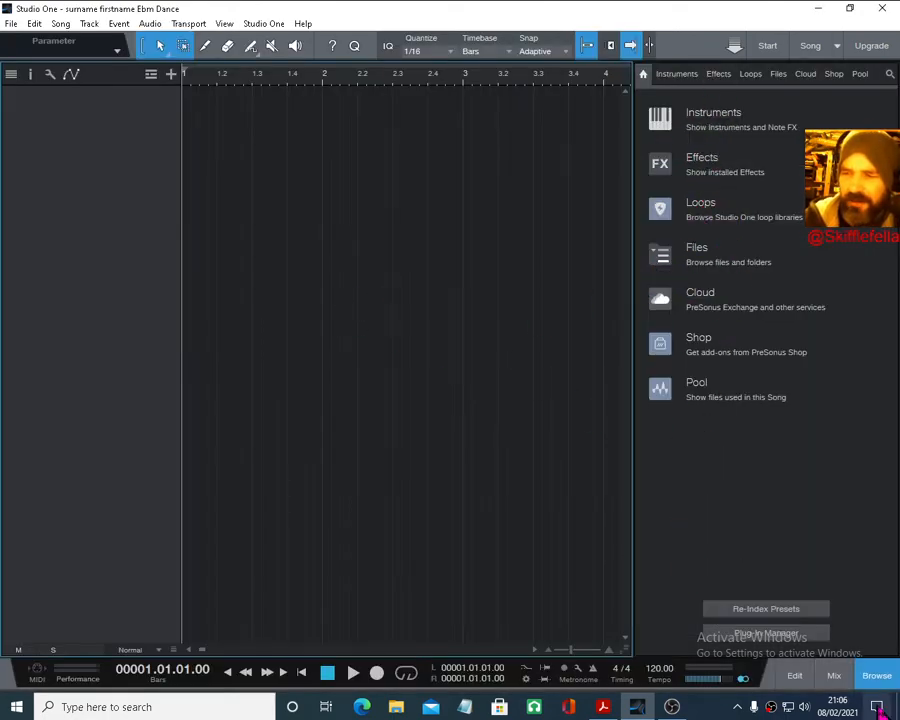
- Hide and show the browser again, and narrow it to give the arrangement more room
left_click(878, 675)
left_click(878, 675)
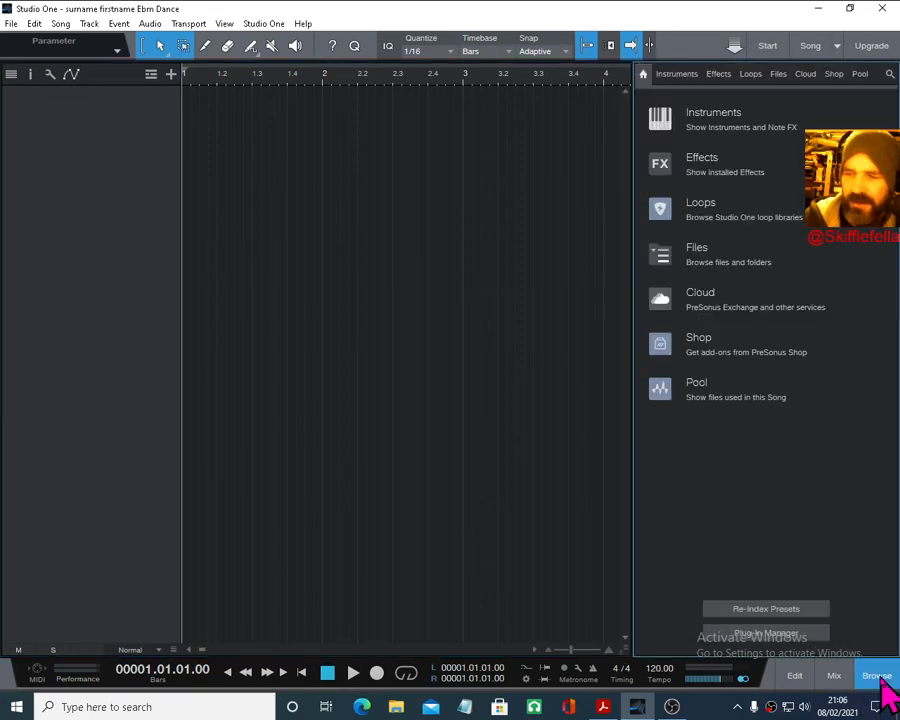
left_click(878, 675)
left_click(878, 675)
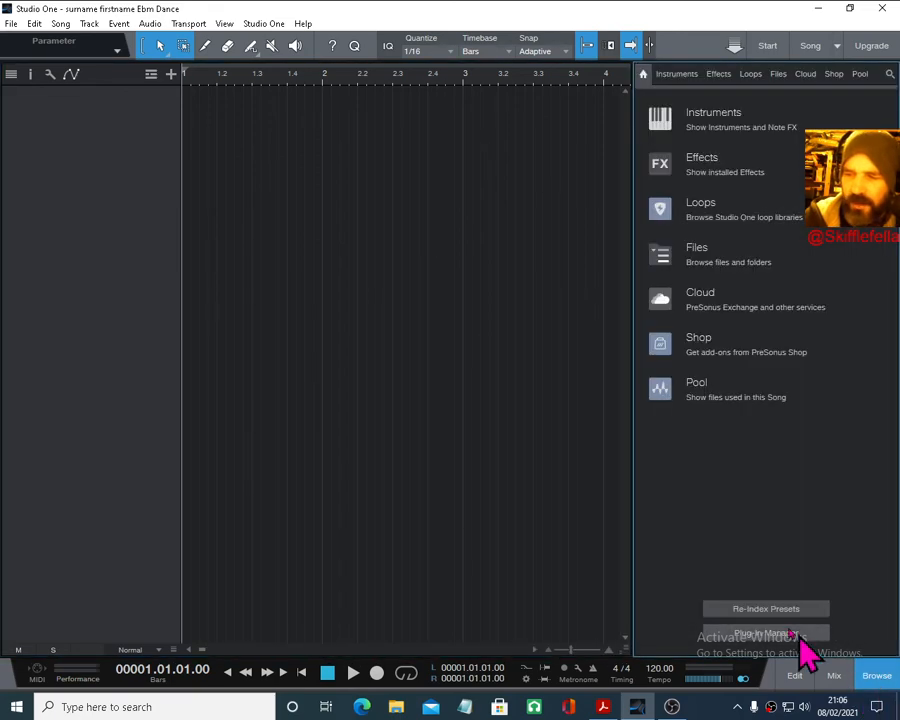
left_click_drag(634, 514, 724, 512)
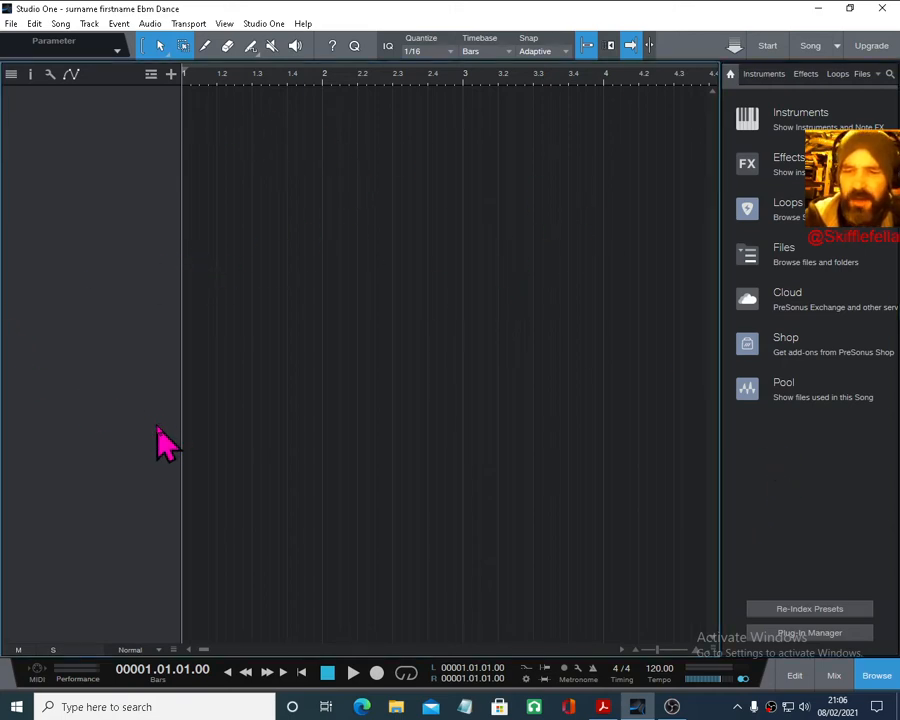
- Reread the drum kit instructions in the PDF and show the Instruments list in the song's browser
left_click(603, 707)
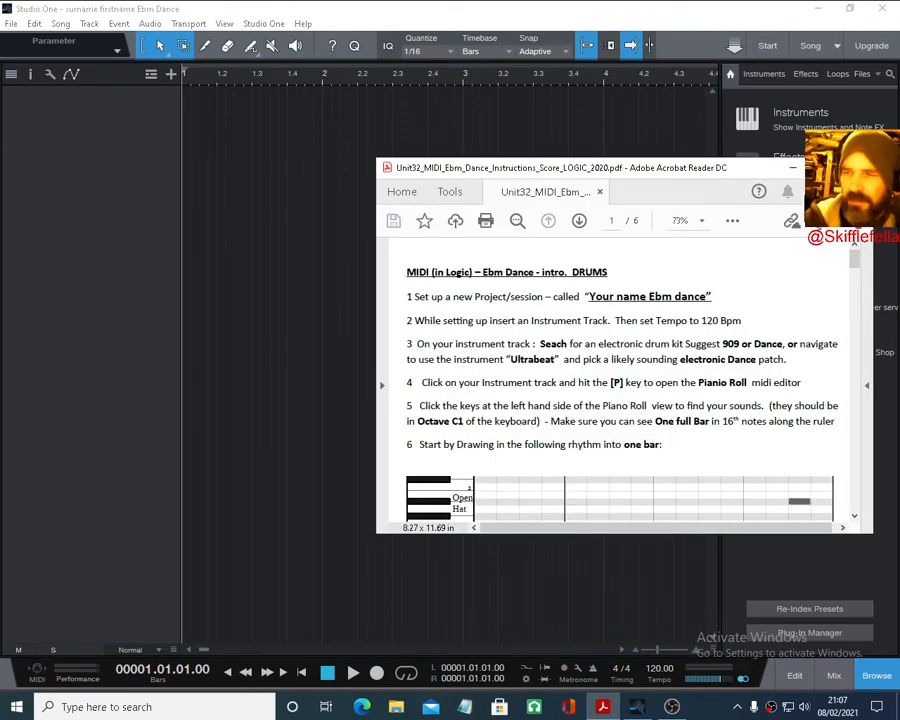
left_click(793, 168)
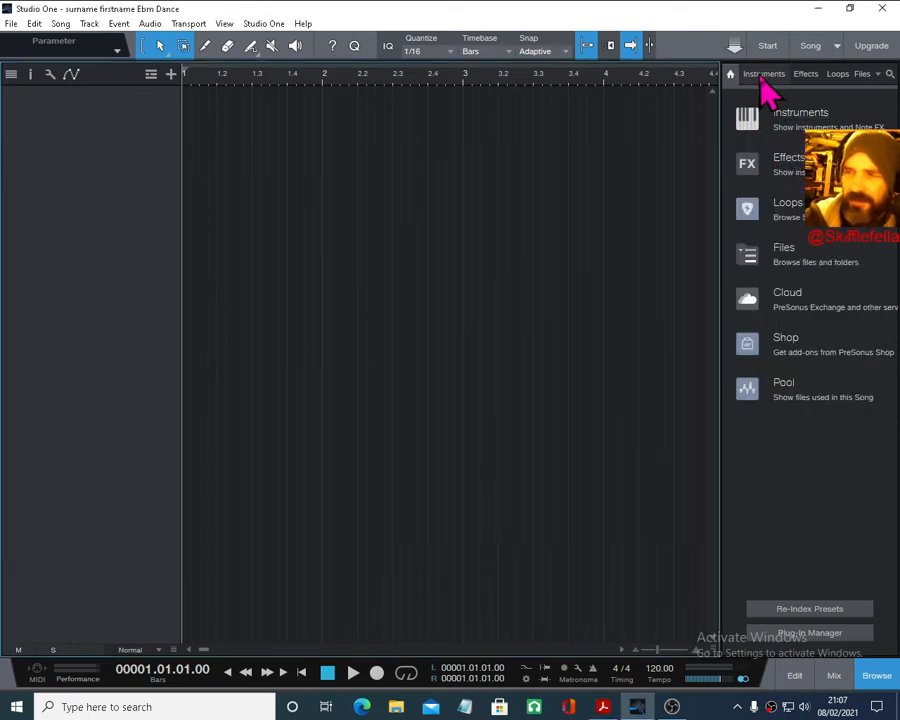
left_click(764, 75)
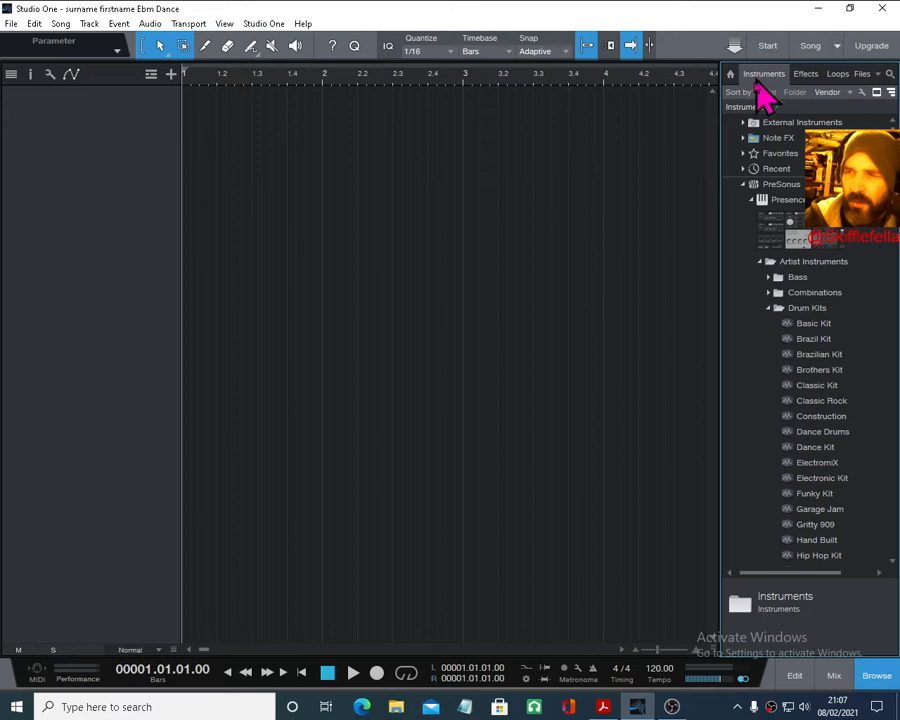
- Collapse the open Drum Kits, Keyboards and Synths folders under Presence, and close the PreSonus folder
left_click(745, 186)
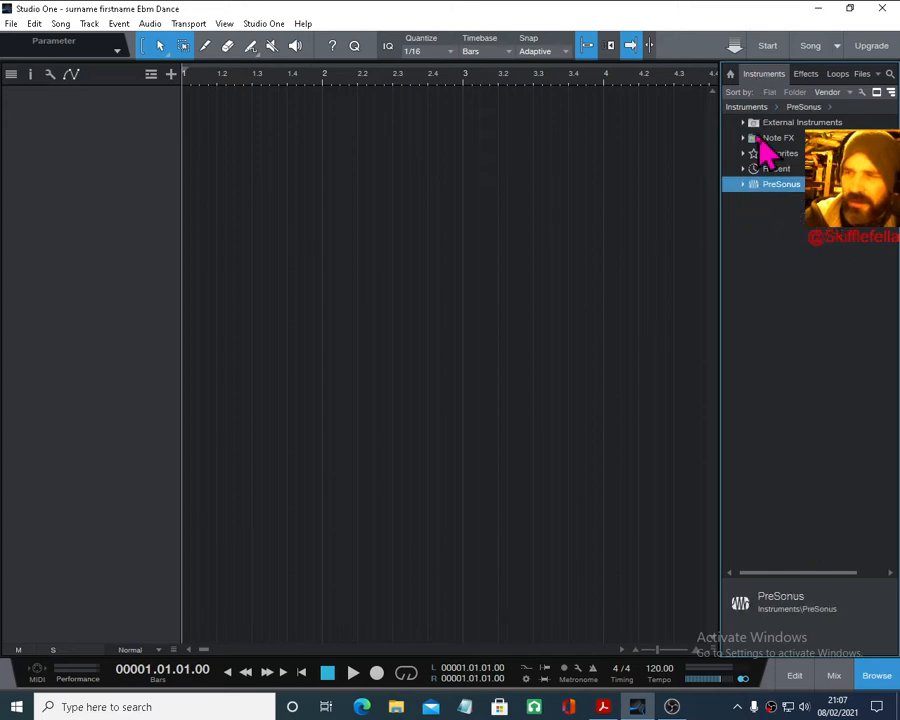
left_click(743, 185)
left_click(752, 200)
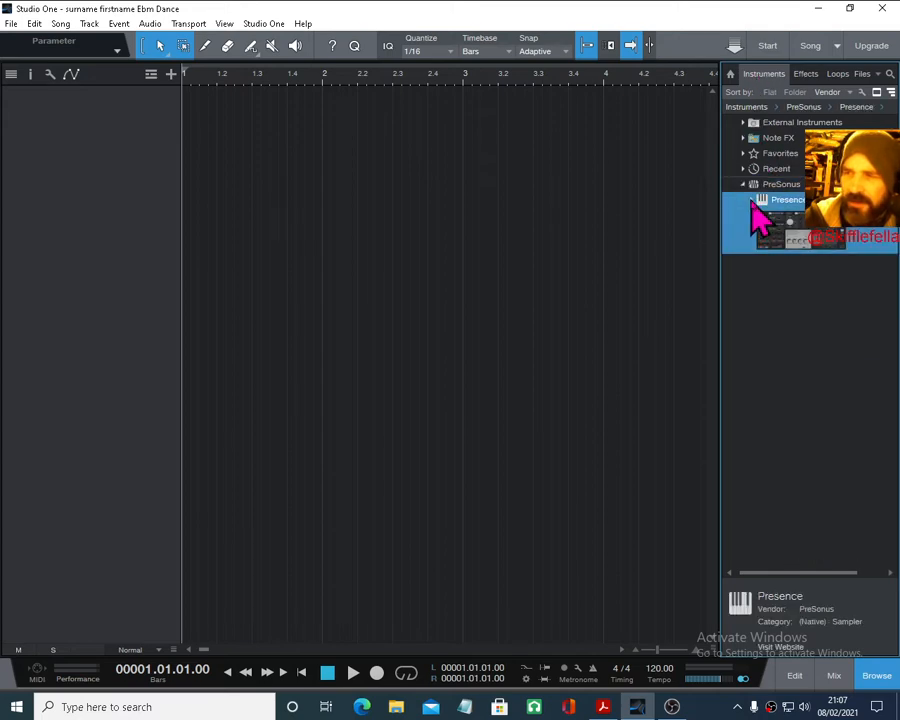
left_click(751, 199)
left_click(769, 309)
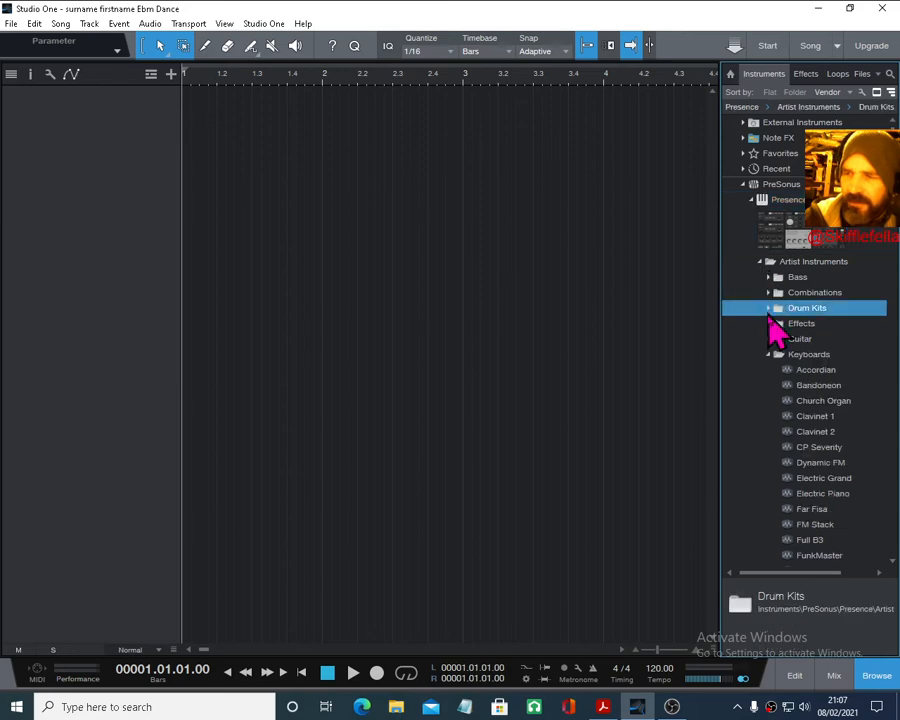
left_click(769, 354)
left_click(769, 400)
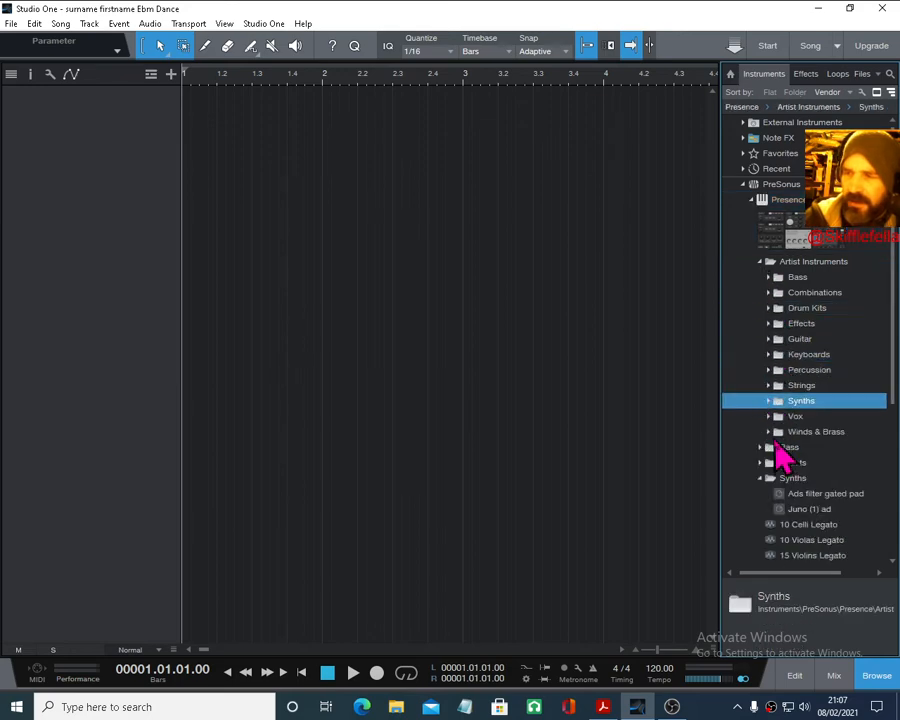
left_click(766, 479)
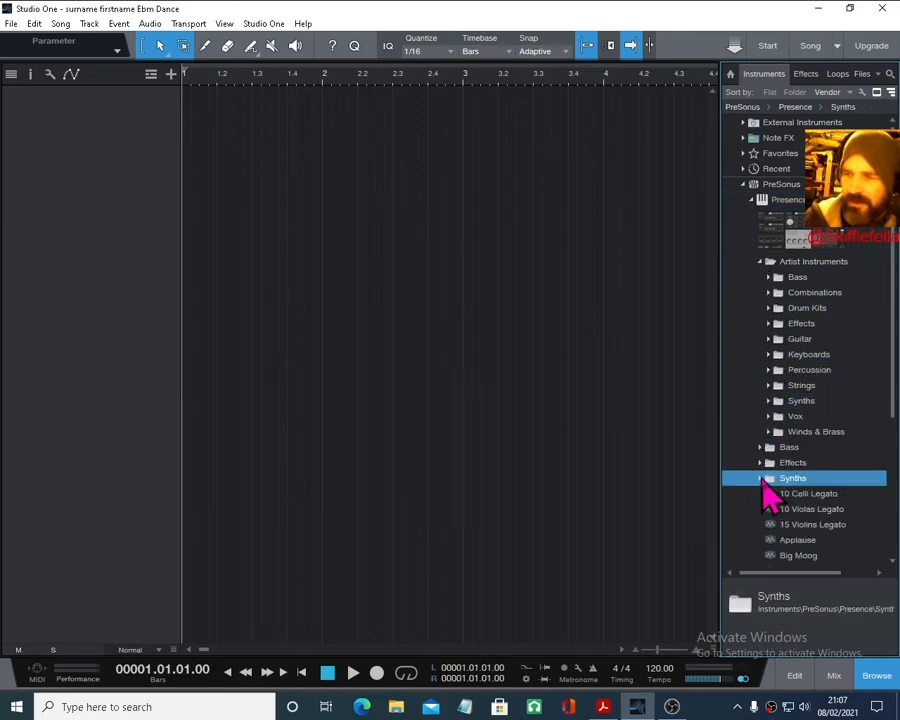
scroll(776, 516, "down", 1)
left_click(770, 85)
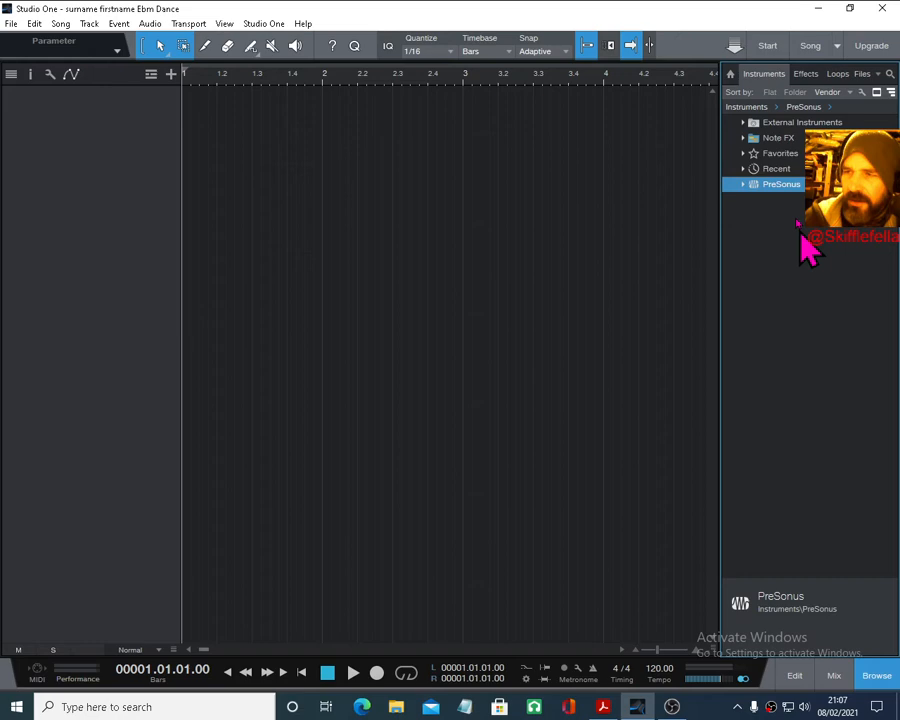
- Reopen the Instruments list from the browser's home page, look inside Note FX, and expand the PreSonus folder
left_click(732, 77)
left_click(778, 114)
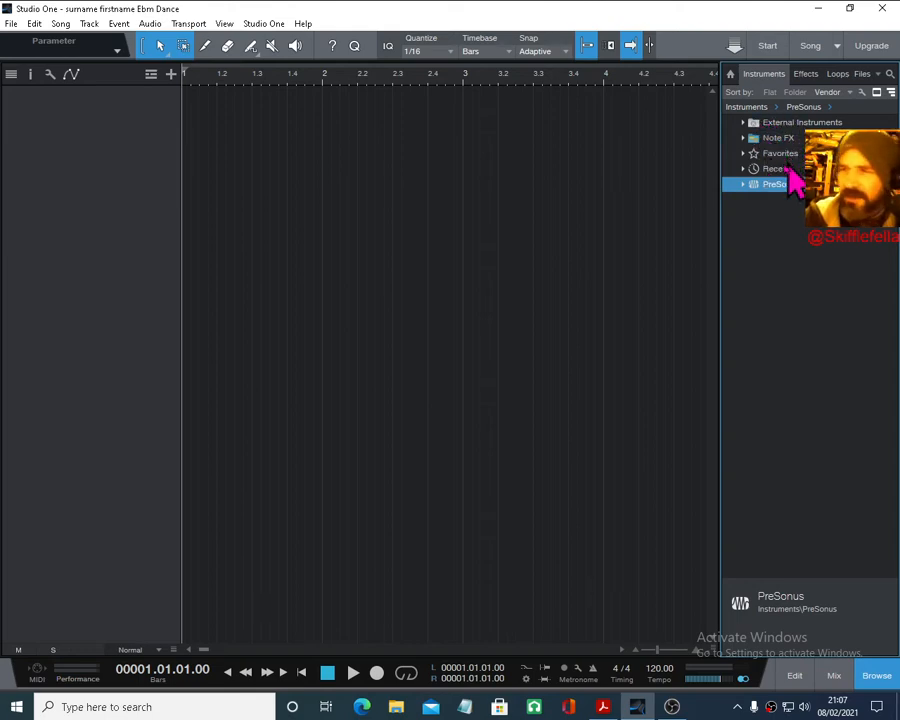
left_click(745, 137)
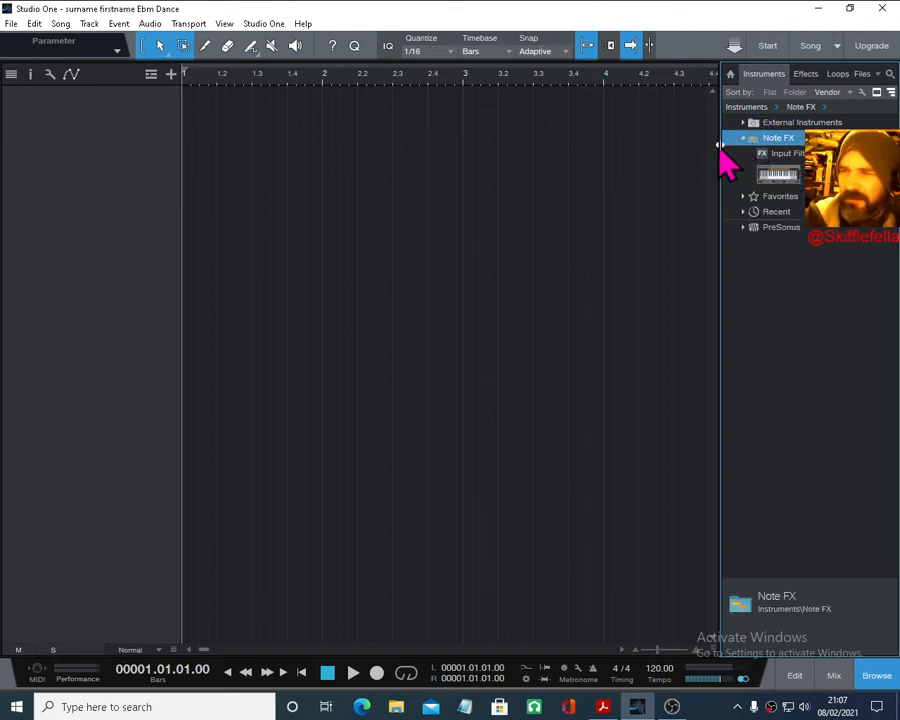
left_click(744, 140)
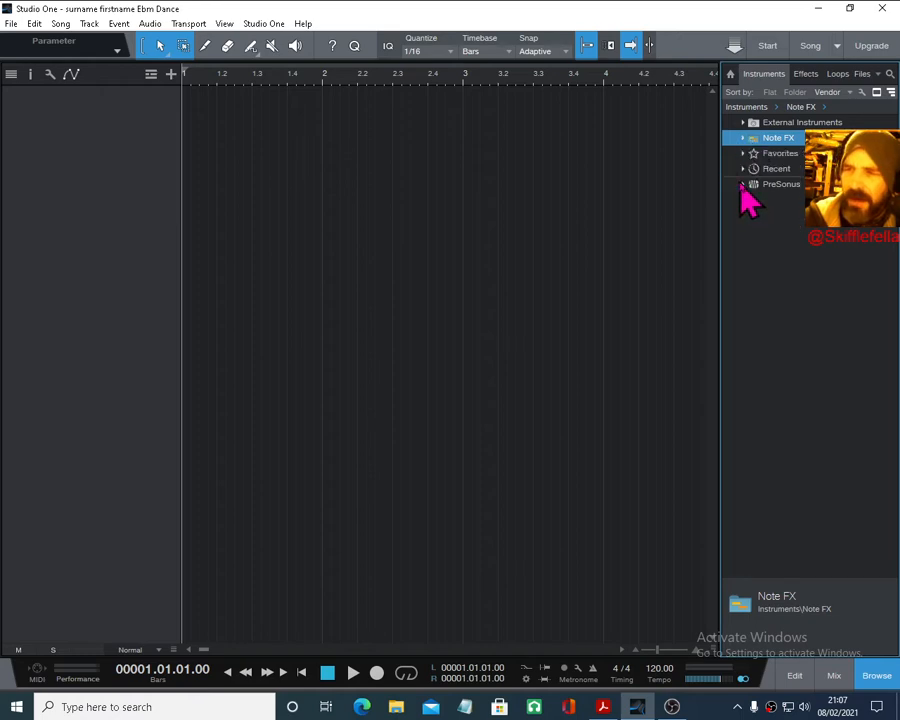
left_click(742, 185)
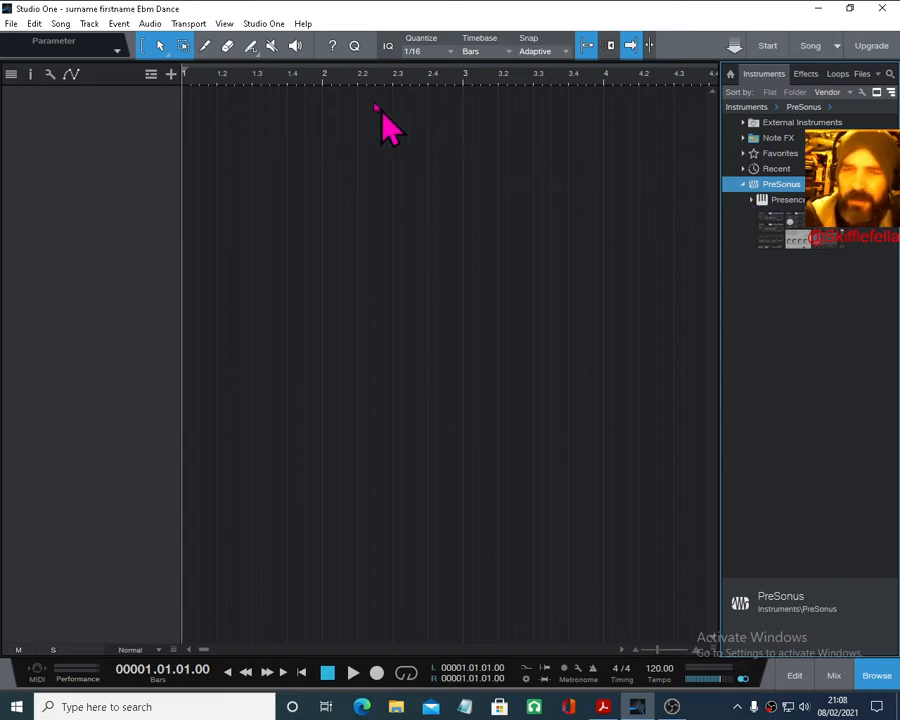
- Open the Studio One Installation window and expand the Artist Instrument Library to view its packages
left_click(264, 26)
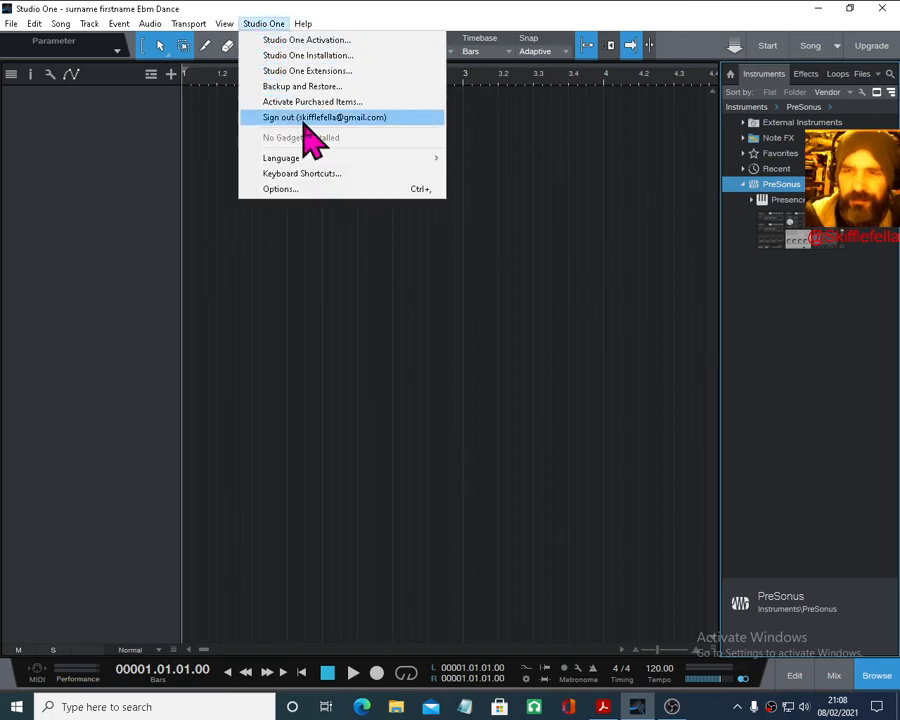
left_click(350, 57)
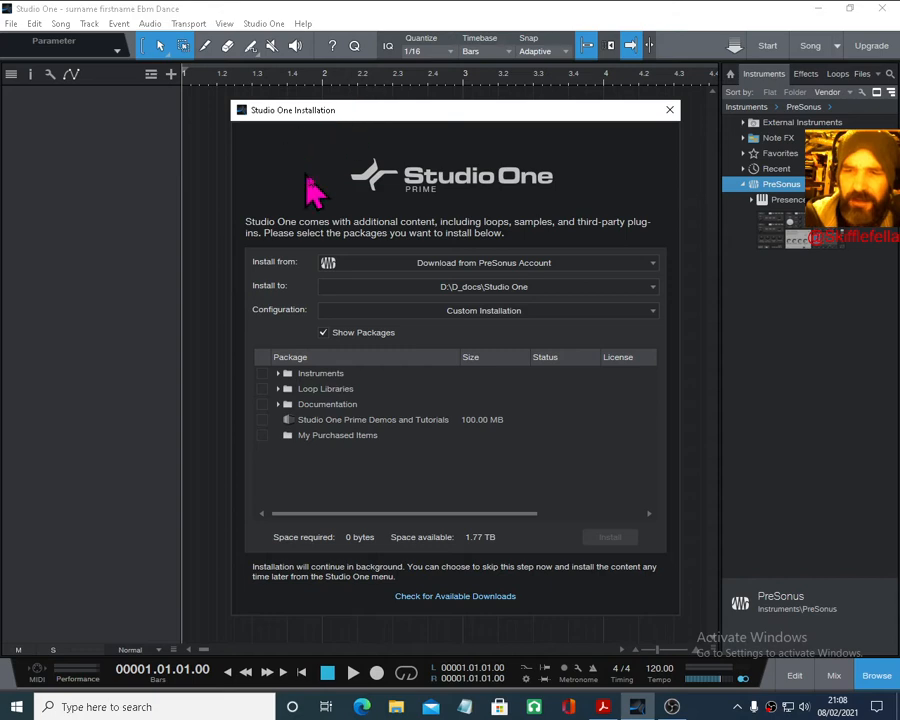
left_click(279, 373)
left_click(288, 390)
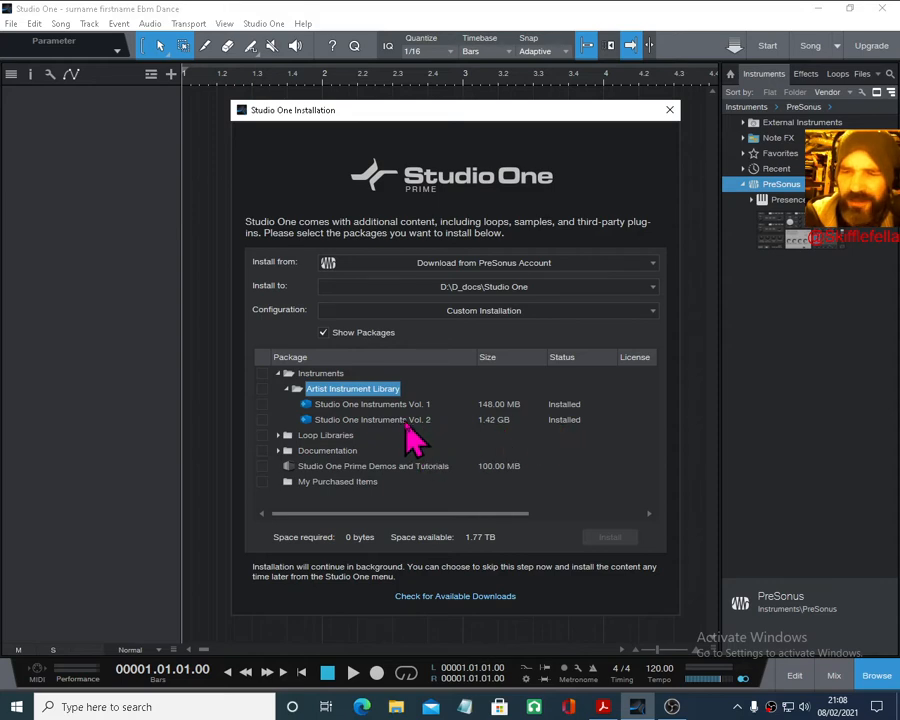
- Mark Studio One Instruments Vol. 1 and Vol. 2 for installation, unmark both, and collapse the Instruments folders
left_click(262, 419)
left_click(262, 404)
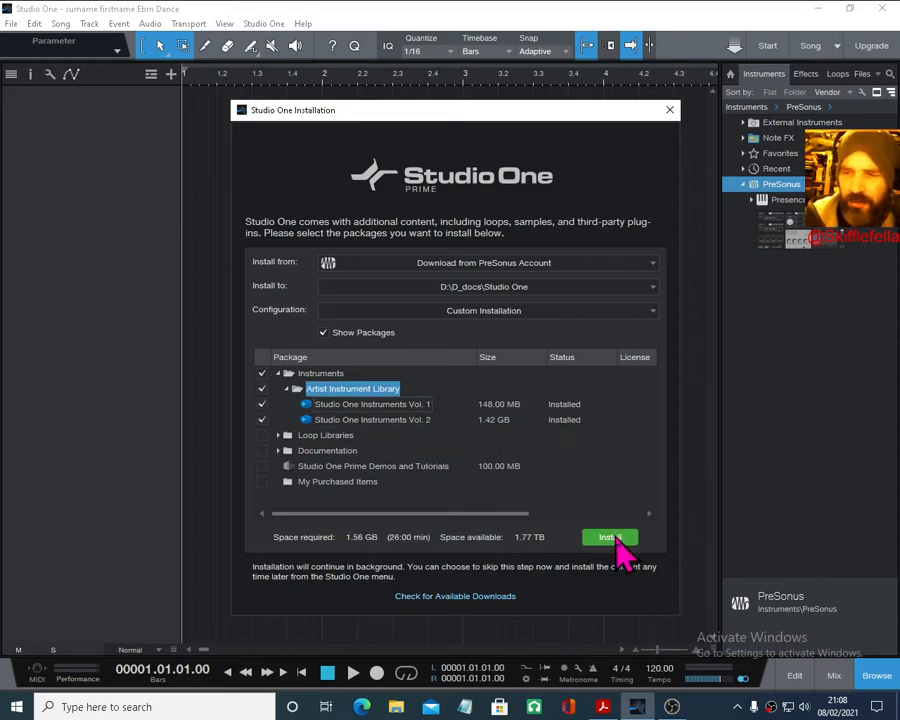
left_click(262, 419)
left_click(262, 404)
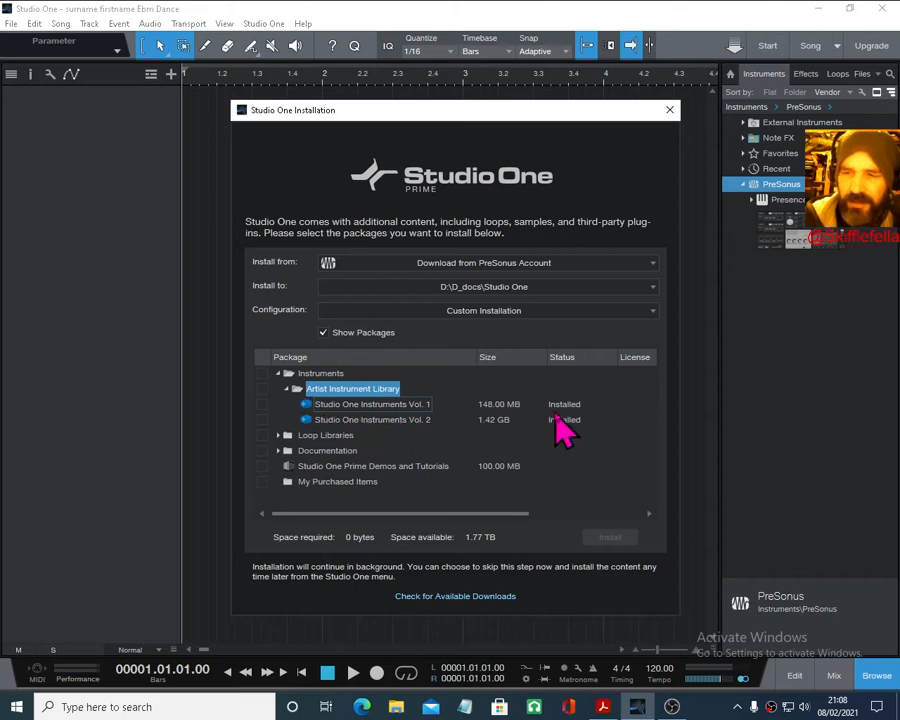
left_click(286, 389)
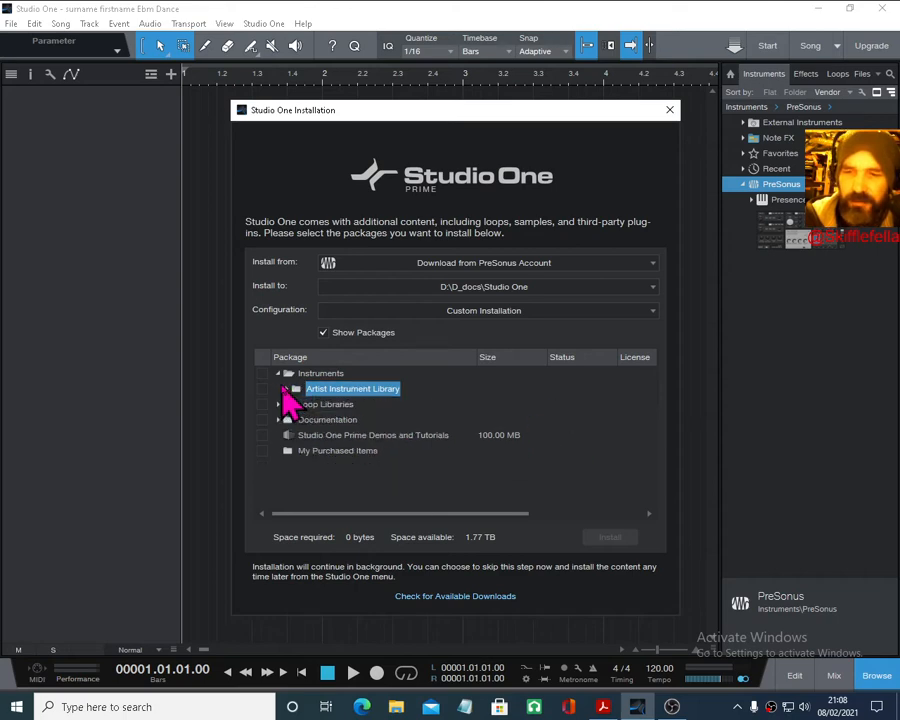
left_click(278, 373)
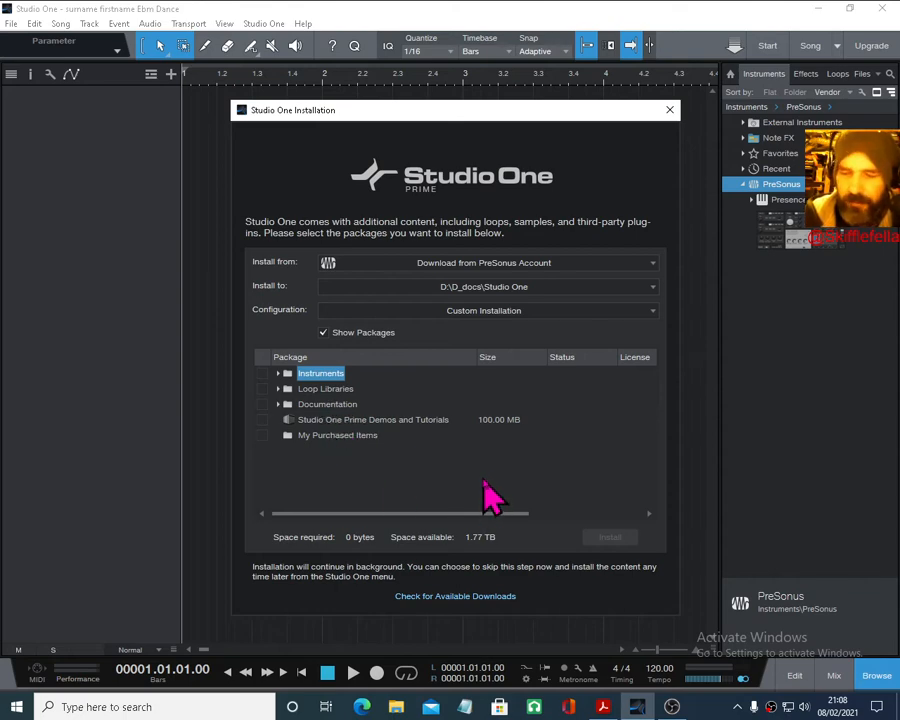
- Close the Studio One Installation window and open the Drum Kits folder within Presence's Artist Instruments
left_click(669, 110)
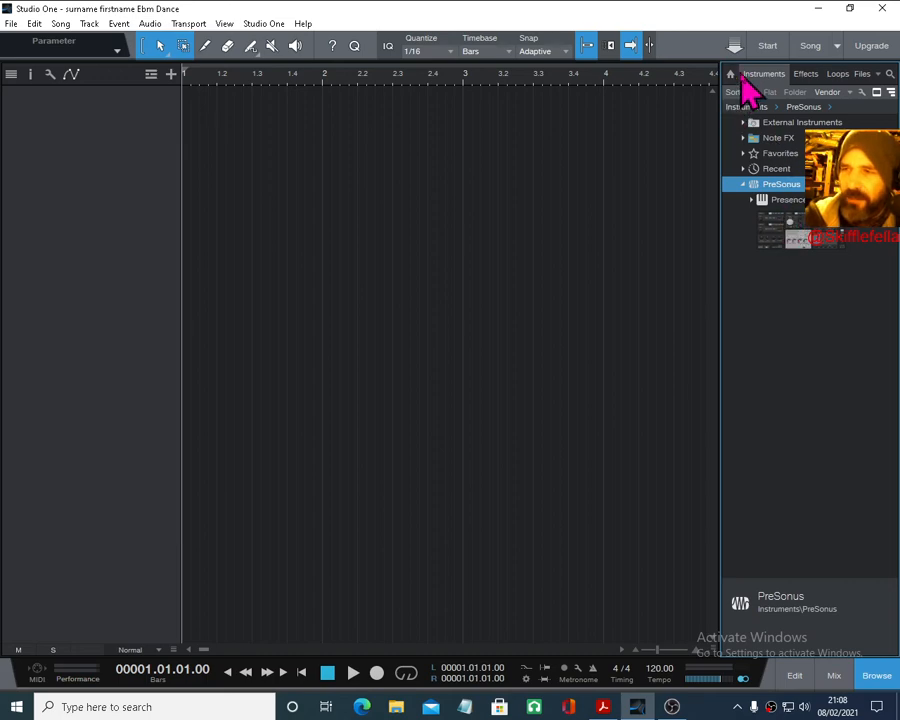
left_click(760, 215)
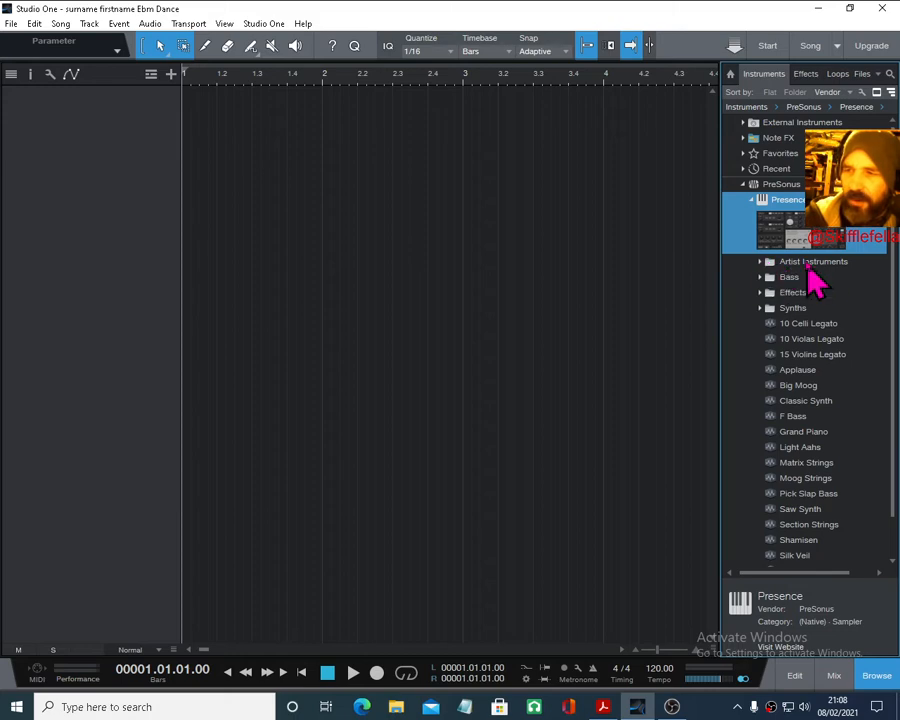
left_click(760, 263)
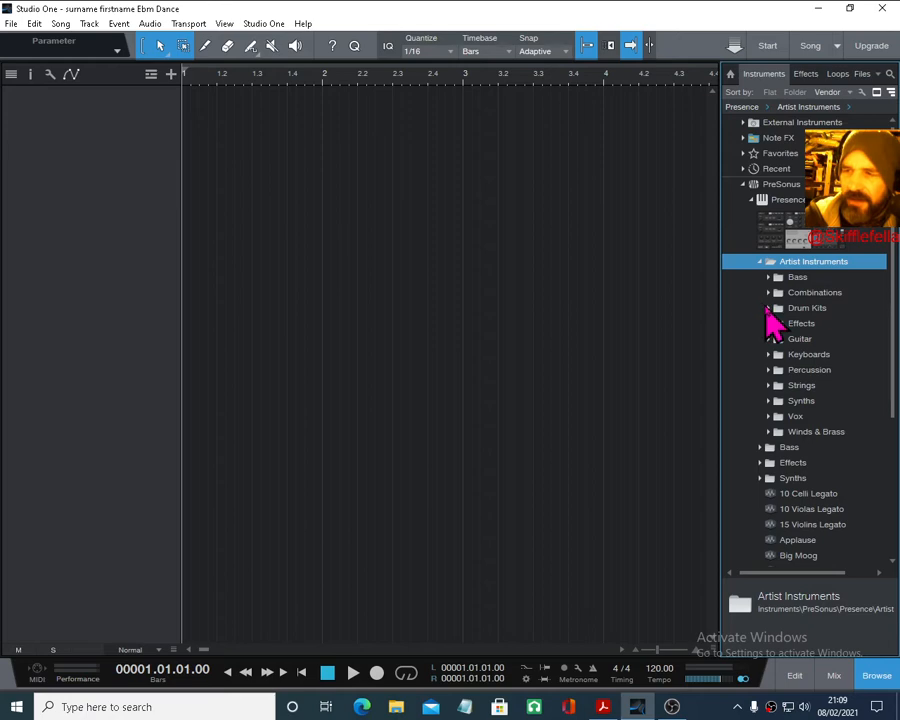
left_click(769, 308)
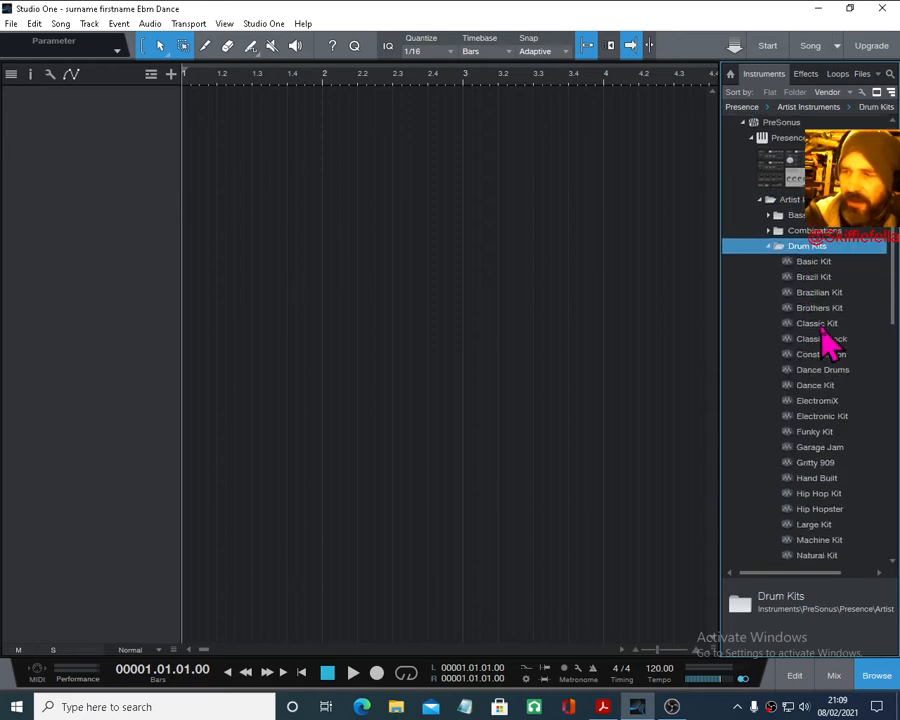
- Find the Gritty 909 electronic drum kit and add it to the song as a new instrument track
scroll(822, 340, "down", 2)
left_click(830, 417)
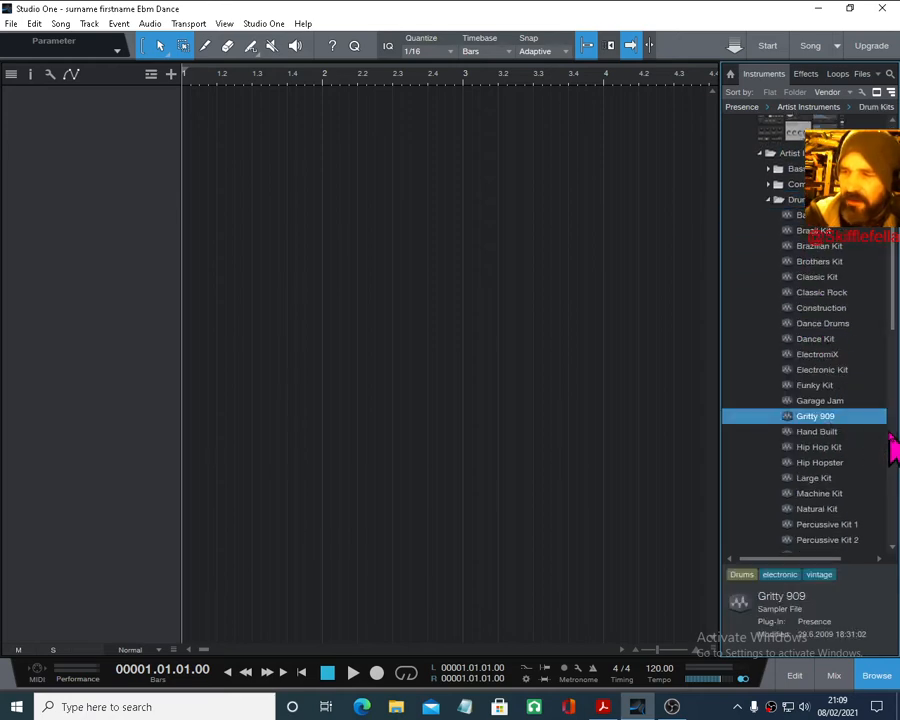
scroll(866, 444, "down", 3)
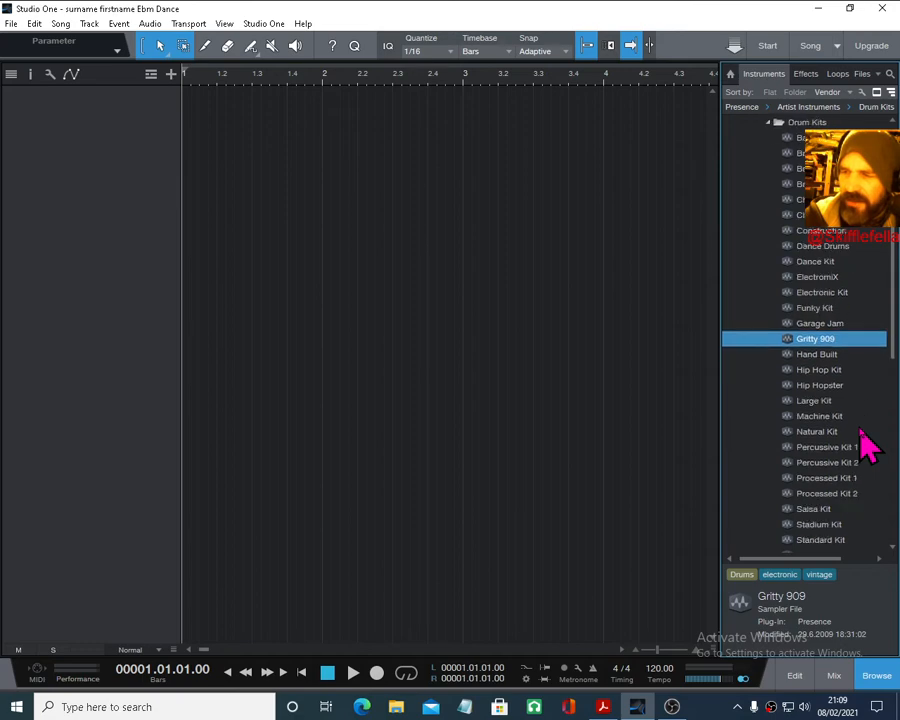
scroll(866, 470, "up", 3)
scroll(840, 440, "down", 1)
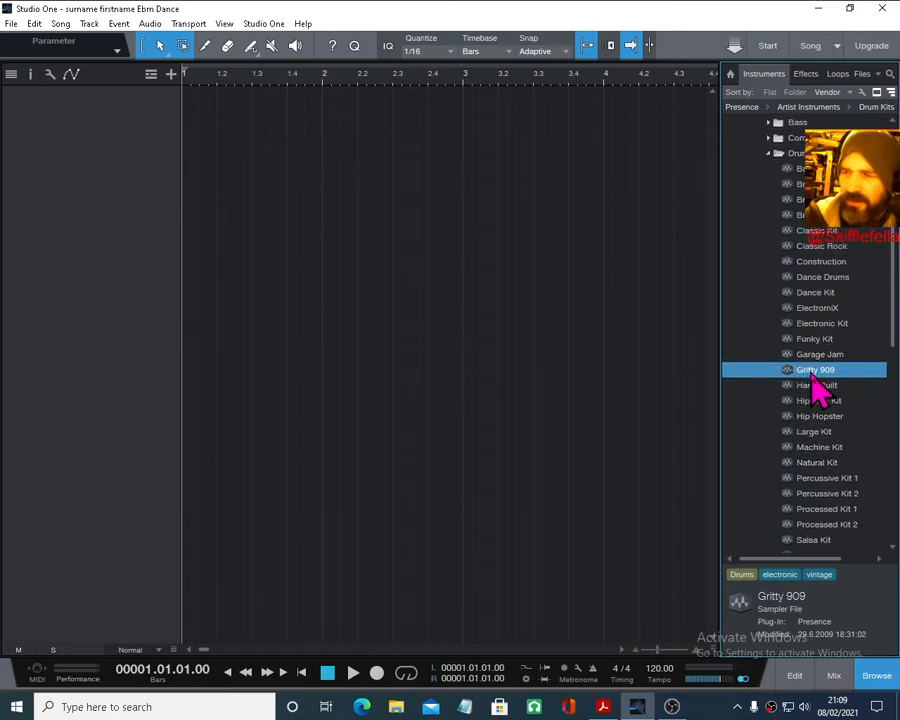
left_click_drag(812, 375, 40, 105)
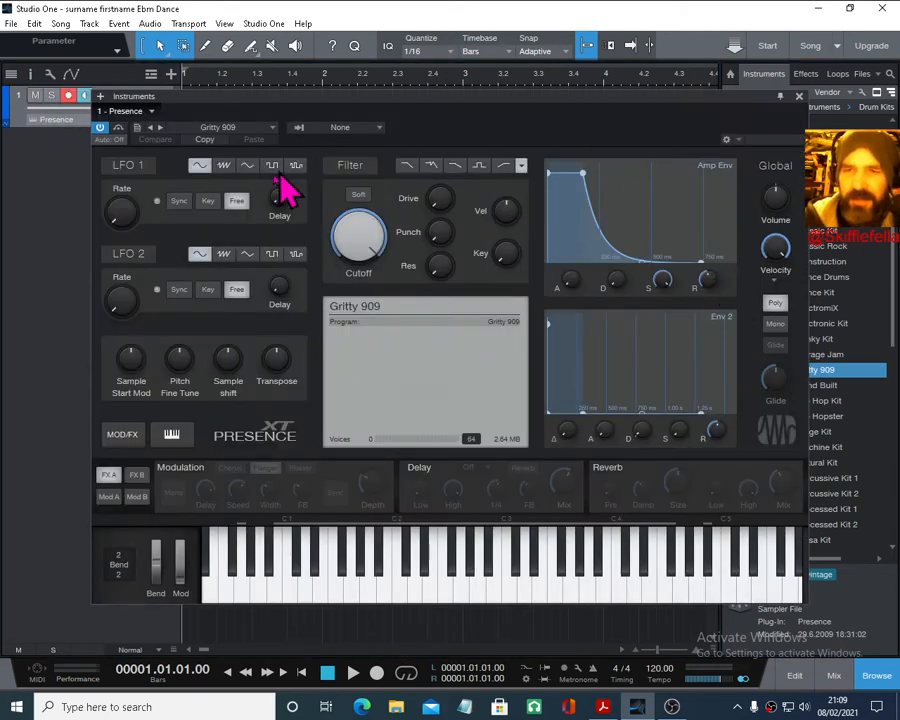
- Audition the Gritty 909 drum sounds on the Presence keyboard, and close the instrument window
mouse_move(276, 584)
left_mouse_down()
mouse_move(524, 610)
mouse_move(617, 591)
mouse_move(372, 574)
mouse_move(311, 588)
mouse_move(669, 623)
left_mouse_up()
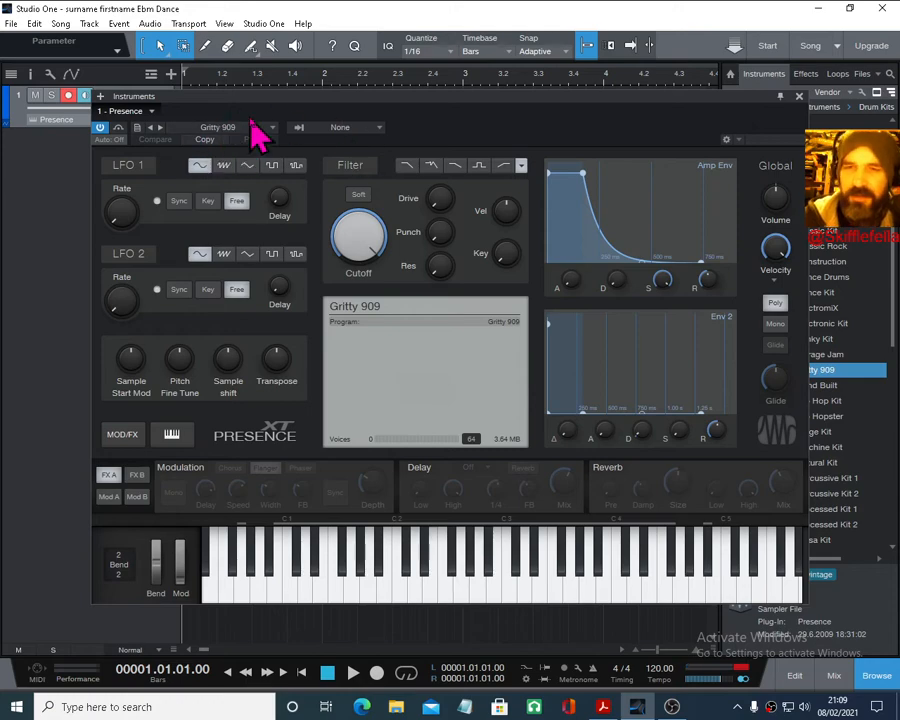
mouse_move(307, 558)
left_mouse_down()
mouse_move(283, 556)
mouse_move(378, 585)
mouse_move(588, 592)
left_mouse_up()
left_click(290, 587)
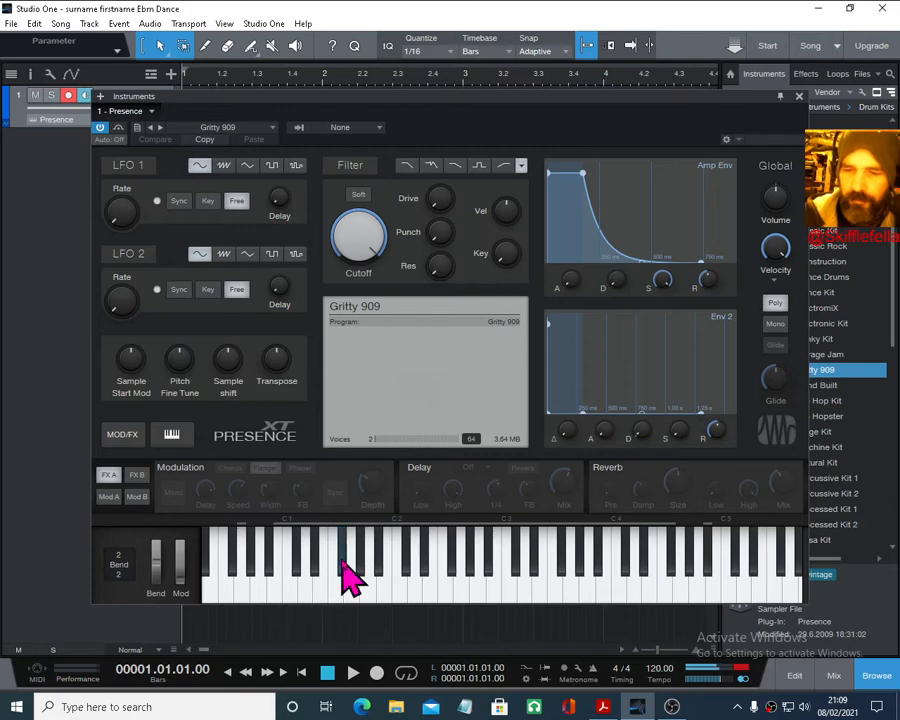
mouse_move(343, 572)
left_mouse_down()
mouse_move(518, 598)
mouse_move(426, 613)
mouse_move(320, 565)
mouse_move(352, 580)
mouse_move(310, 570)
left_mouse_up()
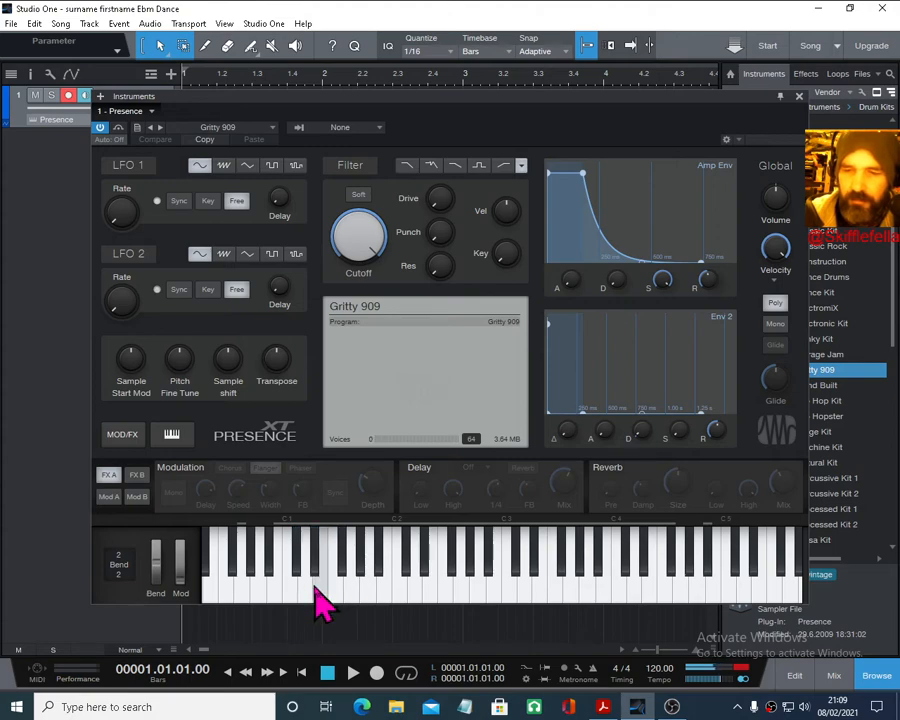
mouse_move(350, 600)
left_mouse_down()
mouse_move(357, 585)
mouse_move(344, 584)
mouse_move(360, 590)
mouse_move(382, 580)
mouse_move(486, 605)
mouse_move(536, 583)
mouse_move(573, 593)
mouse_move(592, 583)
mouse_move(664, 590)
mouse_move(301, 583)
mouse_move(280, 592)
mouse_move(315, 586)
mouse_move(372, 602)
mouse_move(414, 587)
mouse_move(446, 590)
left_mouse_up()
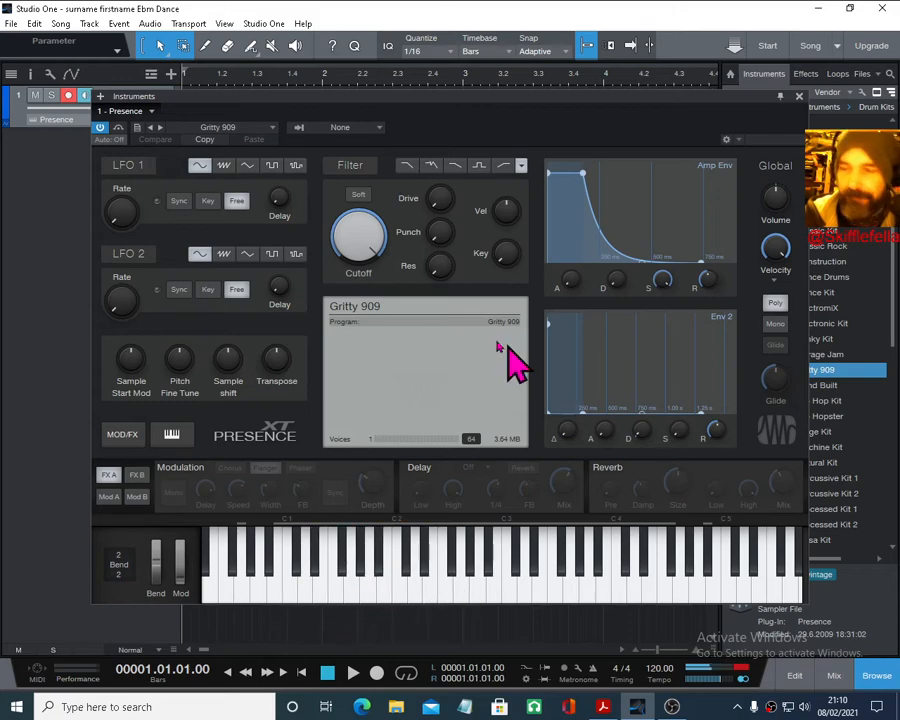
left_click(799, 97)
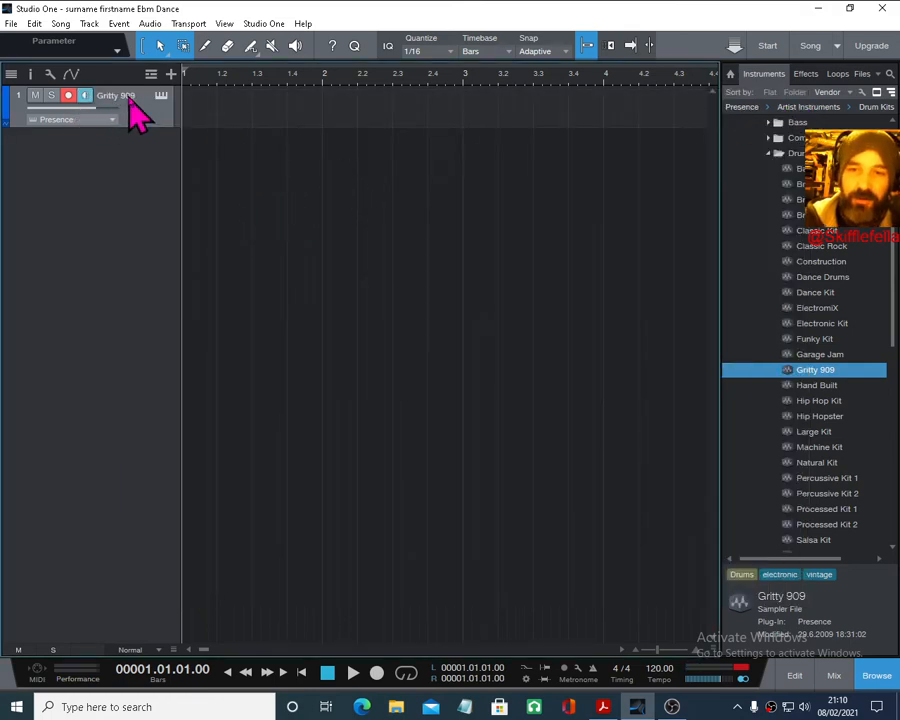
- Check the PDF instructions and create an empty one-bar part at bar 1 on the Gritty 909 track
left_click(603, 706)
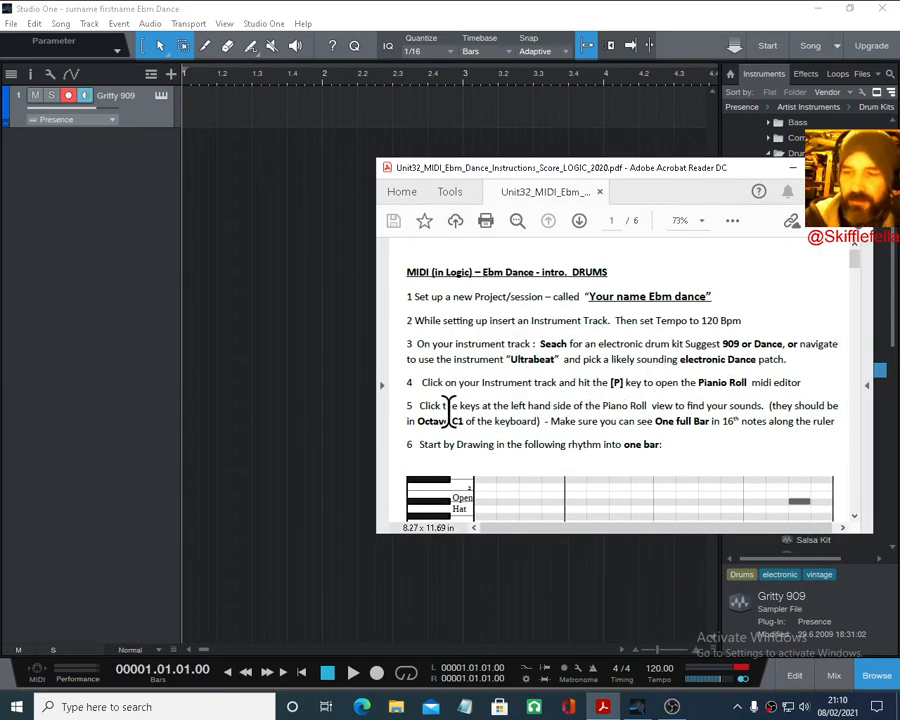
left_click(226, 124)
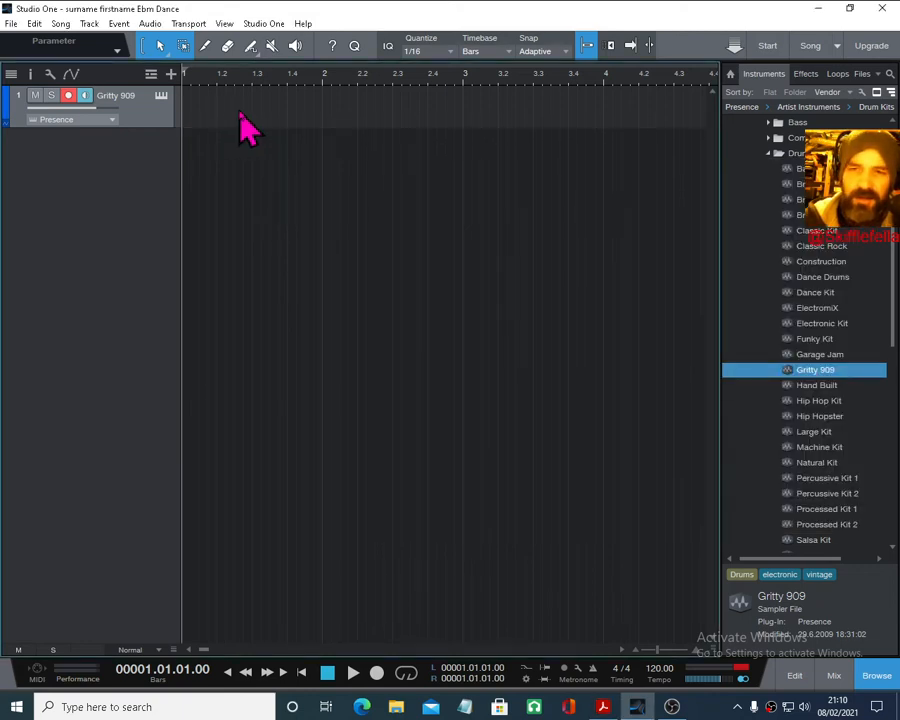
double_click(240, 114)
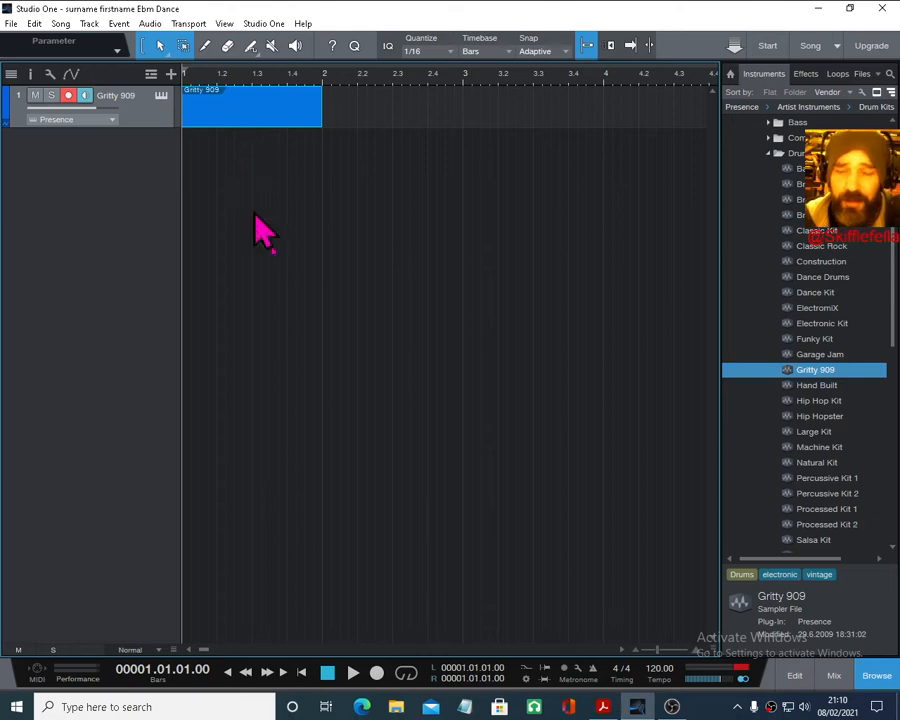
- Examine the one-bar kick, snare and hat rhythm grid and its surrounding instructions in the PDF
left_click(603, 707)
scroll(614, 390, "down", 4)
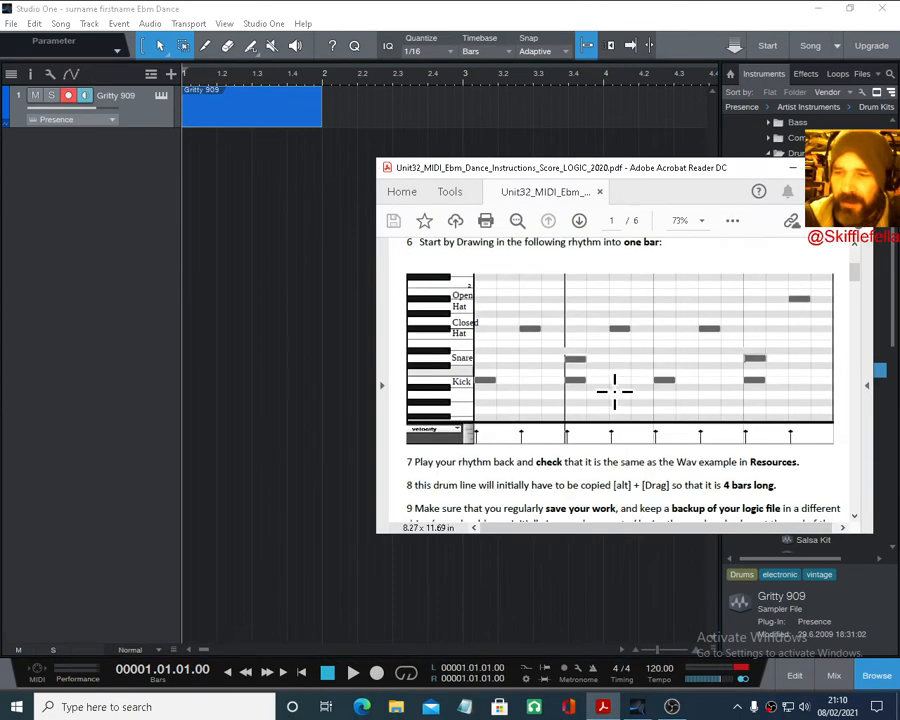
scroll(614, 390, "up", 1)
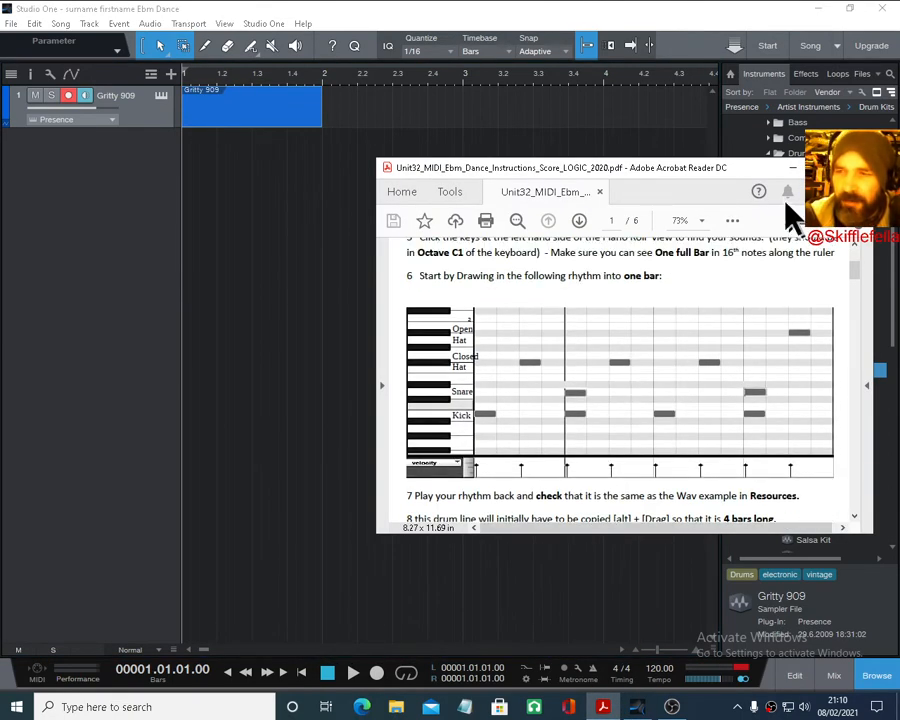
left_click(791, 170)
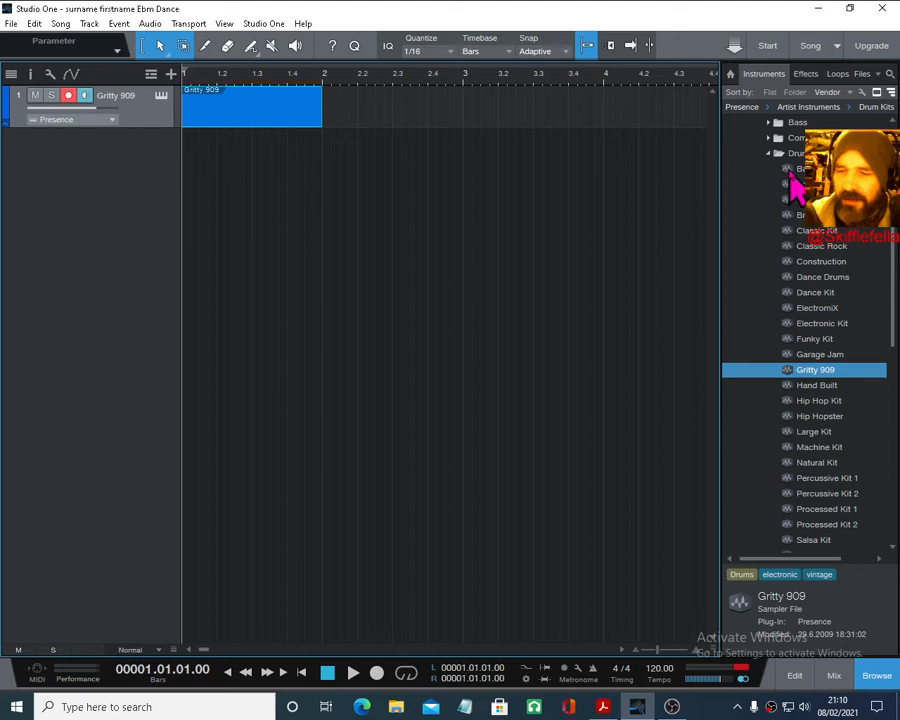
left_click(603, 707)
scroll(534, 364, "up", 2)
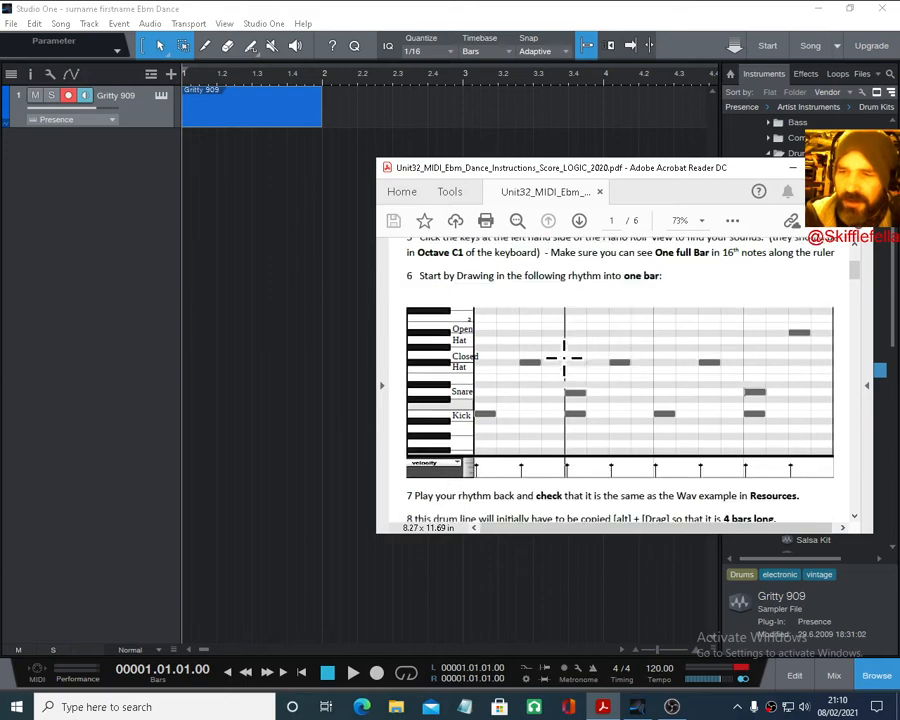
scroll(560, 350, "down", 2)
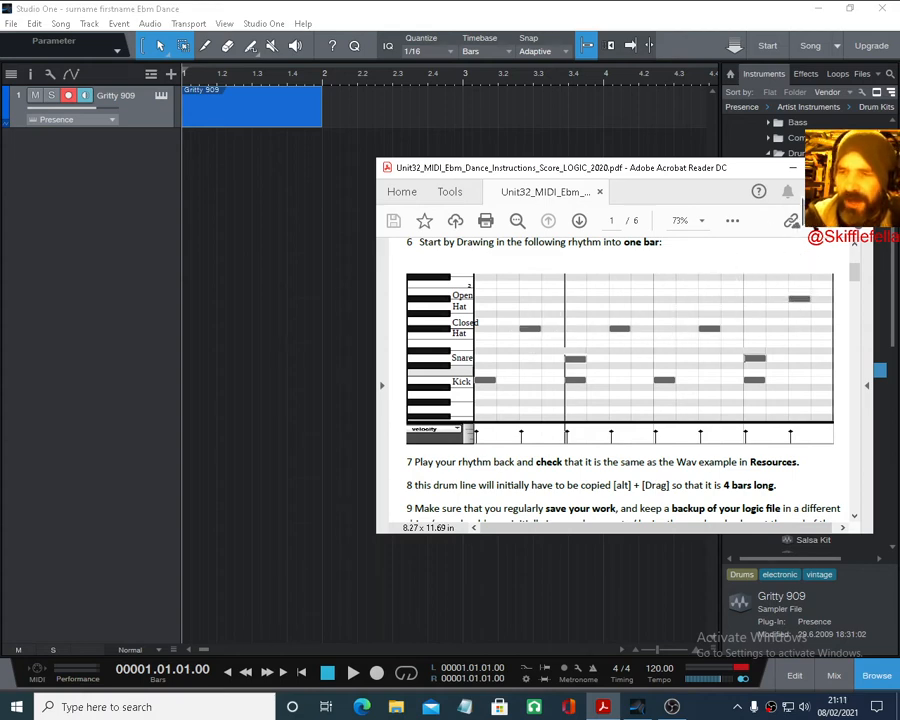
- Open the Gritty 909 part in the note editor and turn on looping for bar 1
left_click(305, 235)
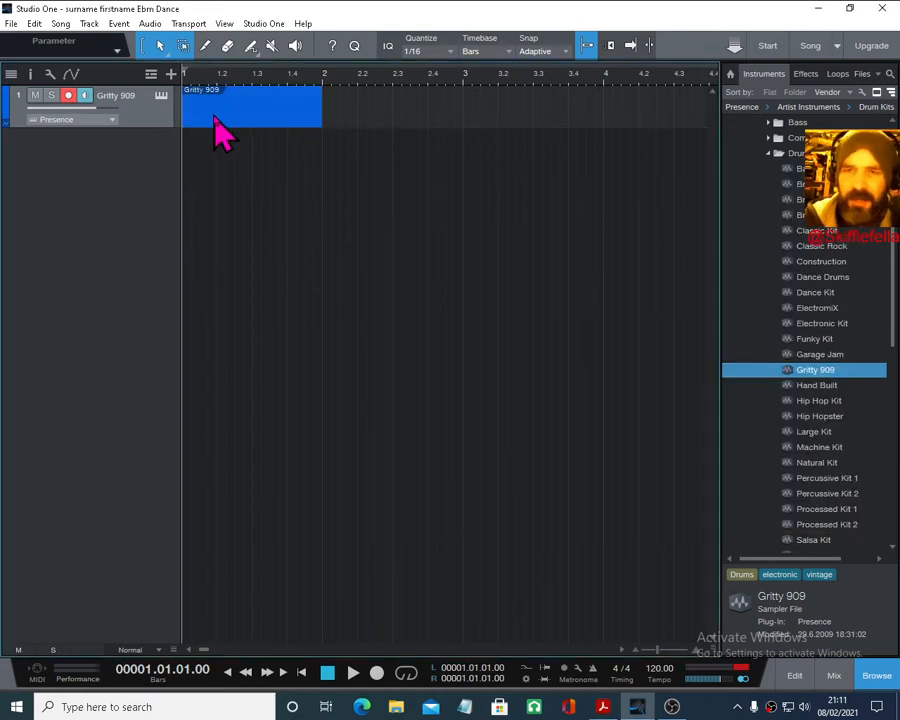
double_click(215, 120)
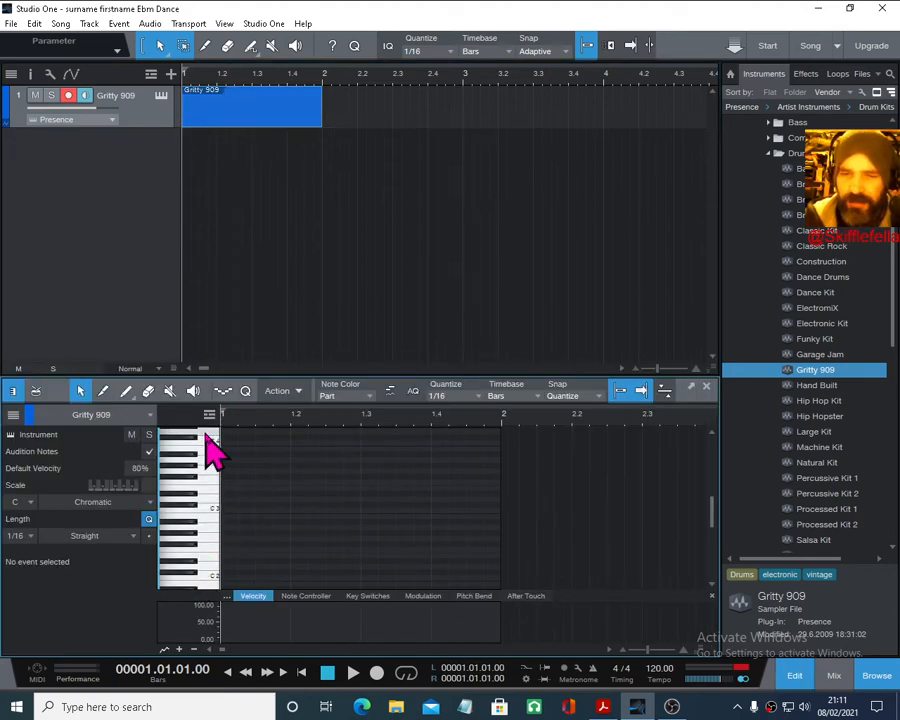
scroll(211, 518, "down", 3)
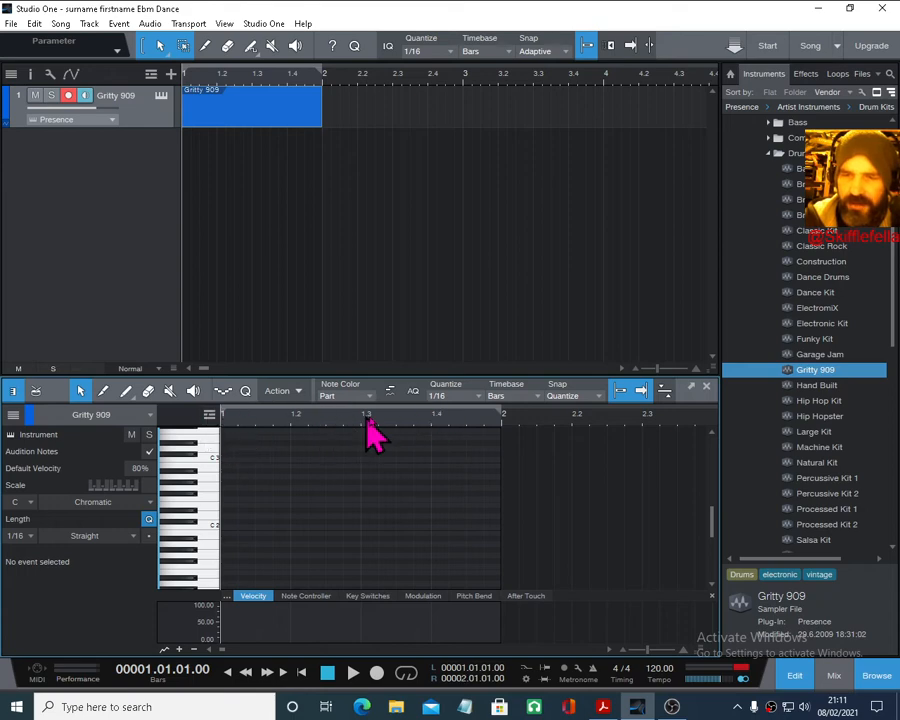
left_click(408, 673)
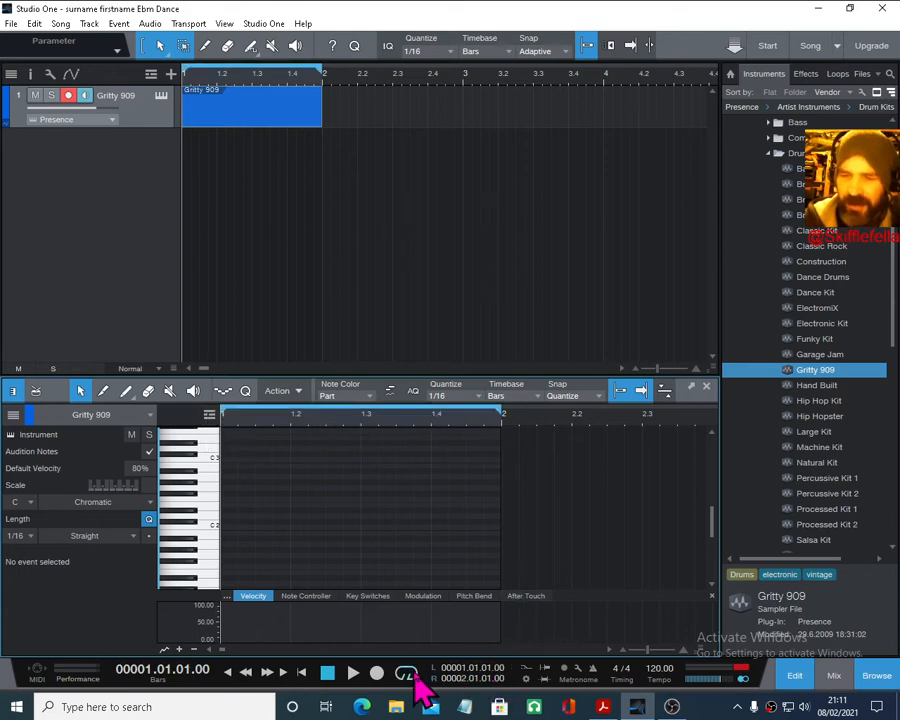
- Enlarge the note editor and draw 1/16 kick notes on C1 at all four beats of bar 1
left_click_drag(366, 378, 366, 236)
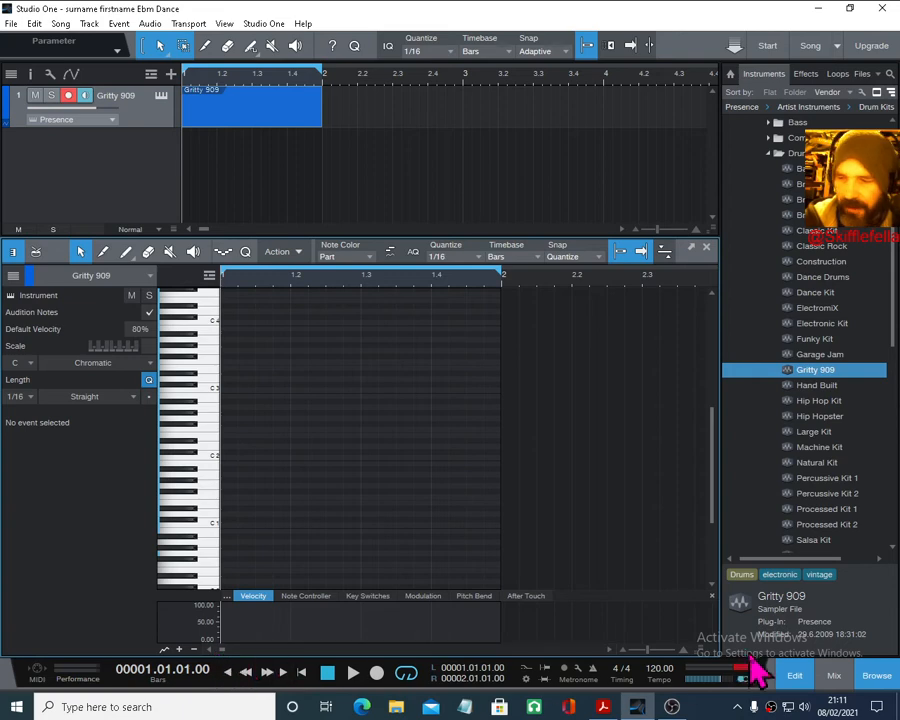
left_click_drag(696, 650, 696, 596)
scroll(290, 451, "down", 3)
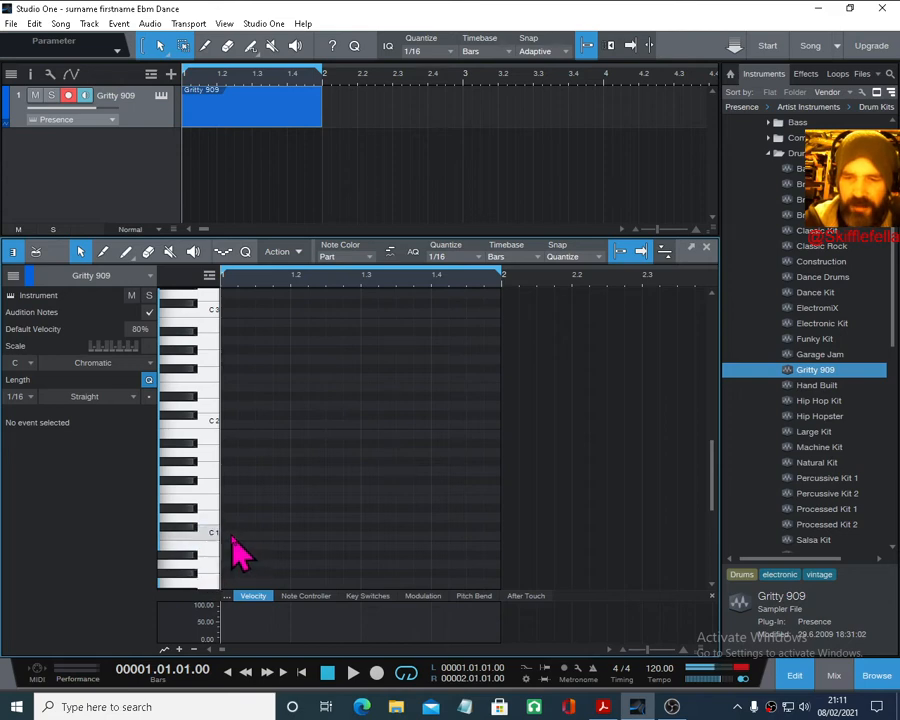
left_click(230, 537)
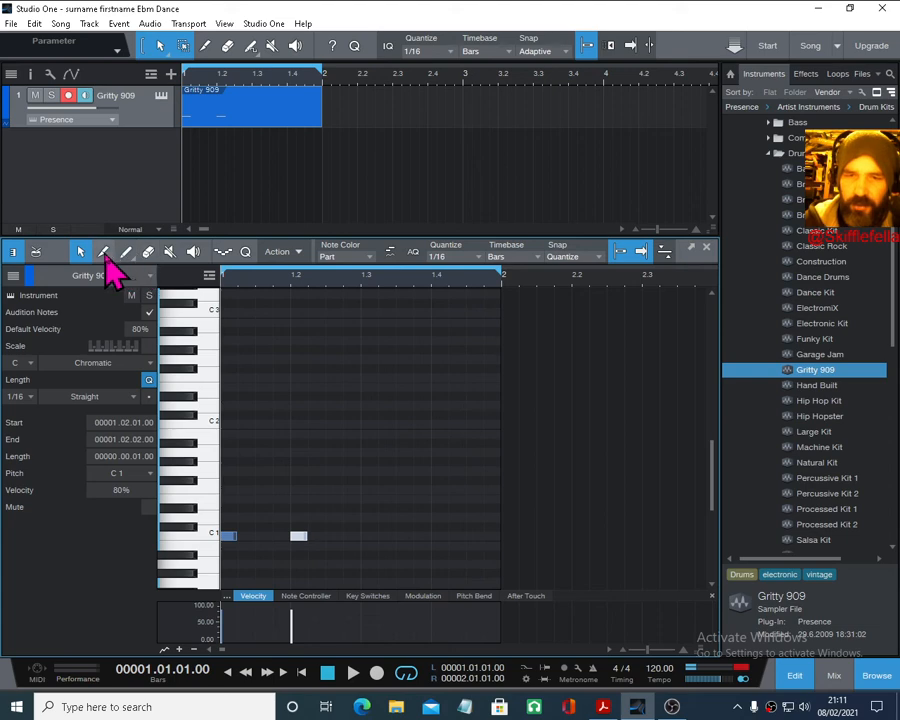
left_click(369, 537)
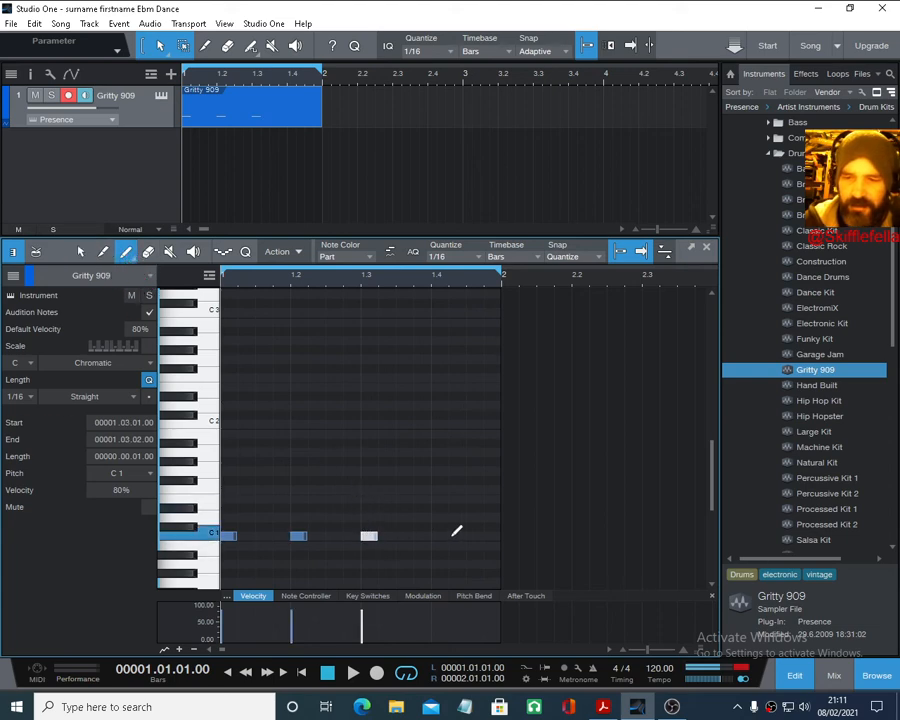
- Audition the keys above the kick, play the loop, and draw 1/16 snare notes on D1 at beats 2 and 4
left_click(209, 506)
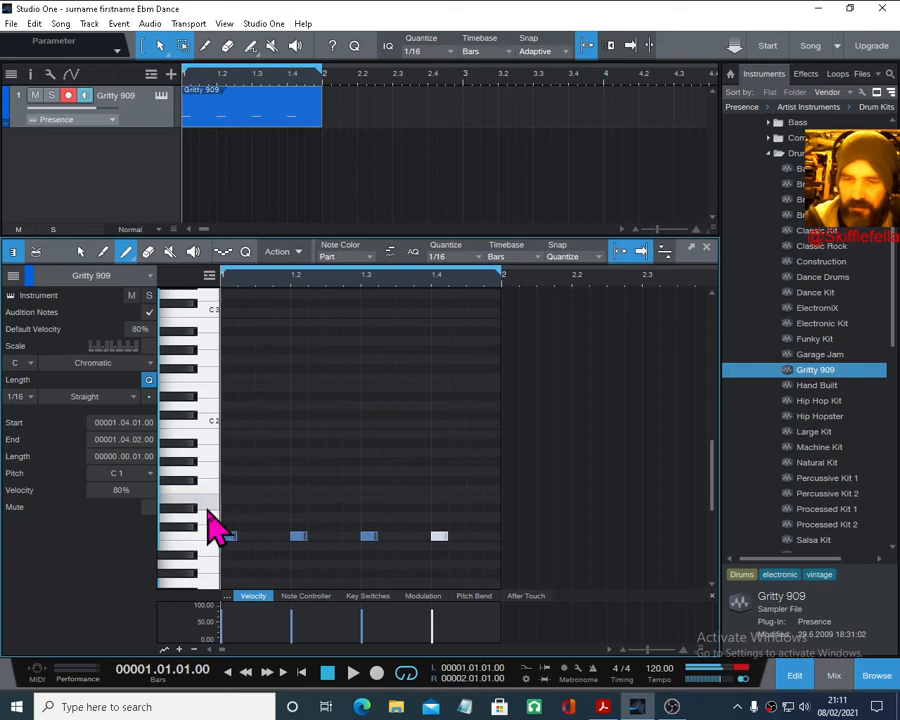
left_click(208, 516)
left_click(209, 515)
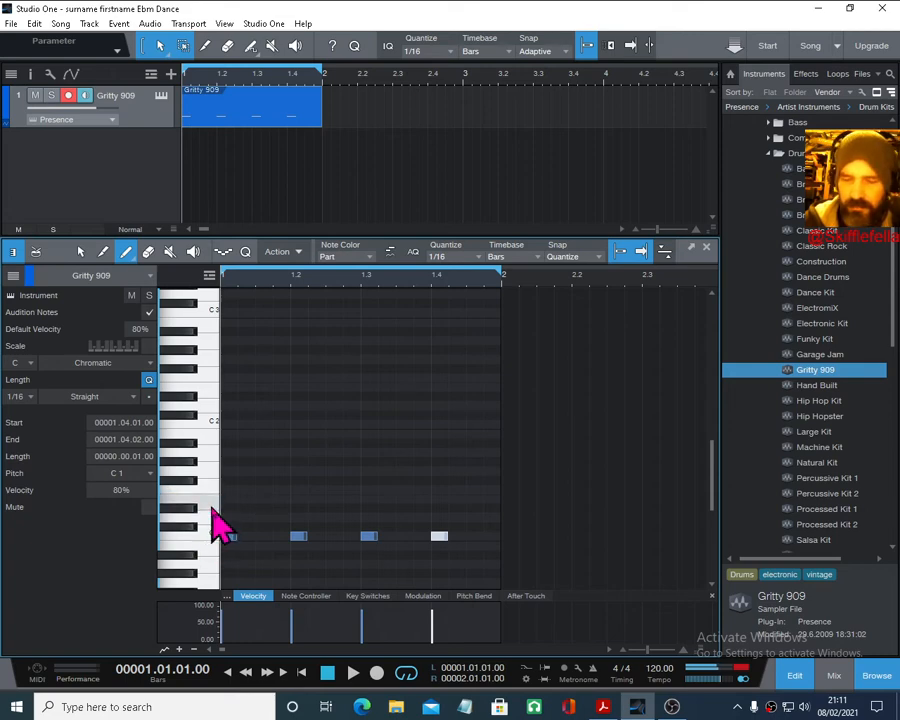
key("space")
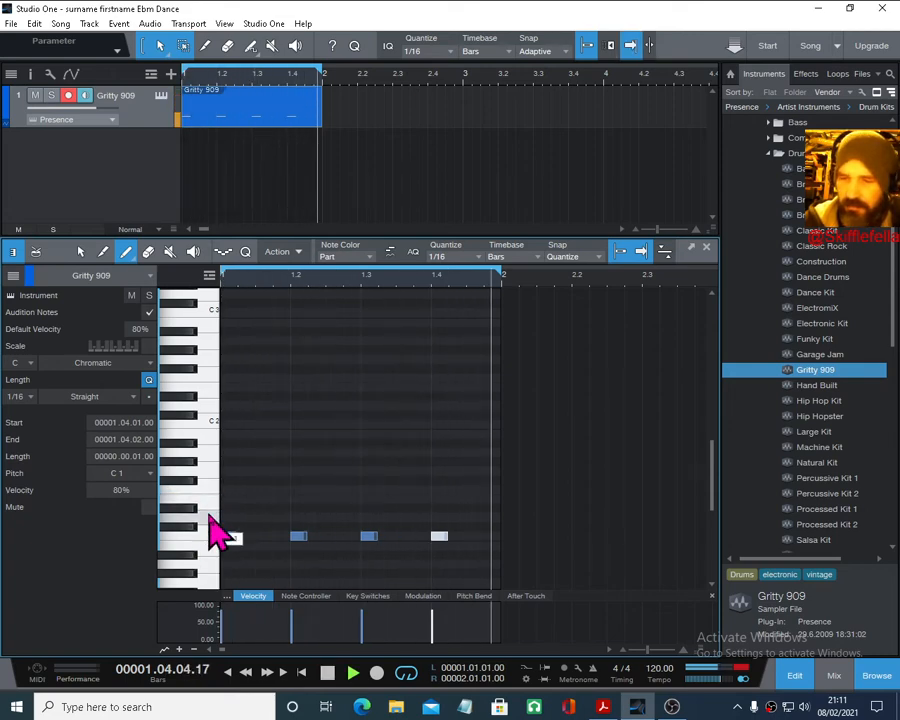
left_click(298, 517)
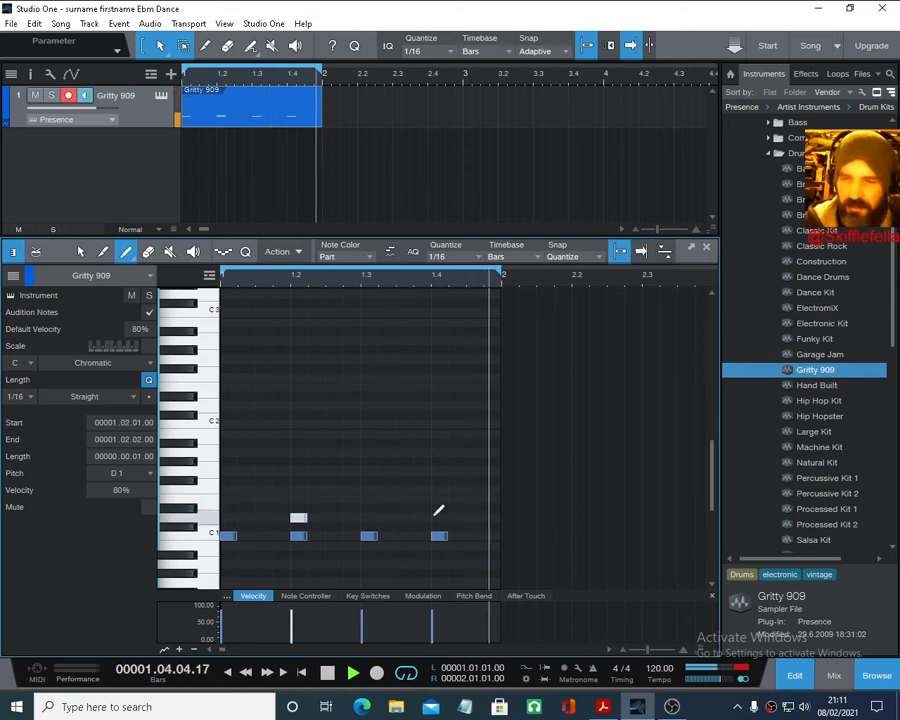
left_click(436, 517)
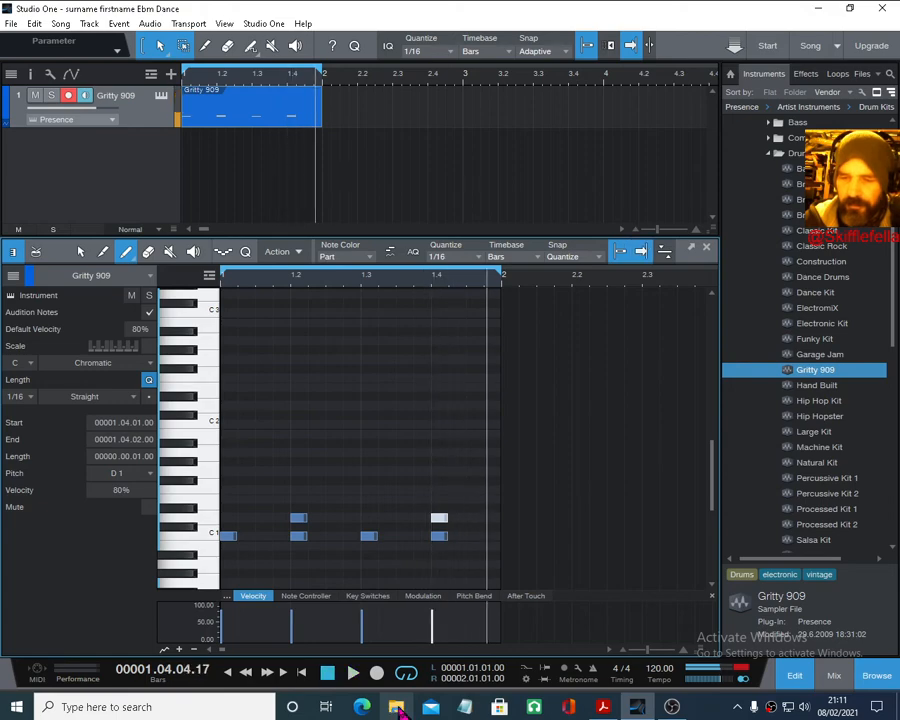
- Listen to the Ebm Dance example 2 audio file in VLC, stop it, and return to the song in Studio One
left_click(397, 706)
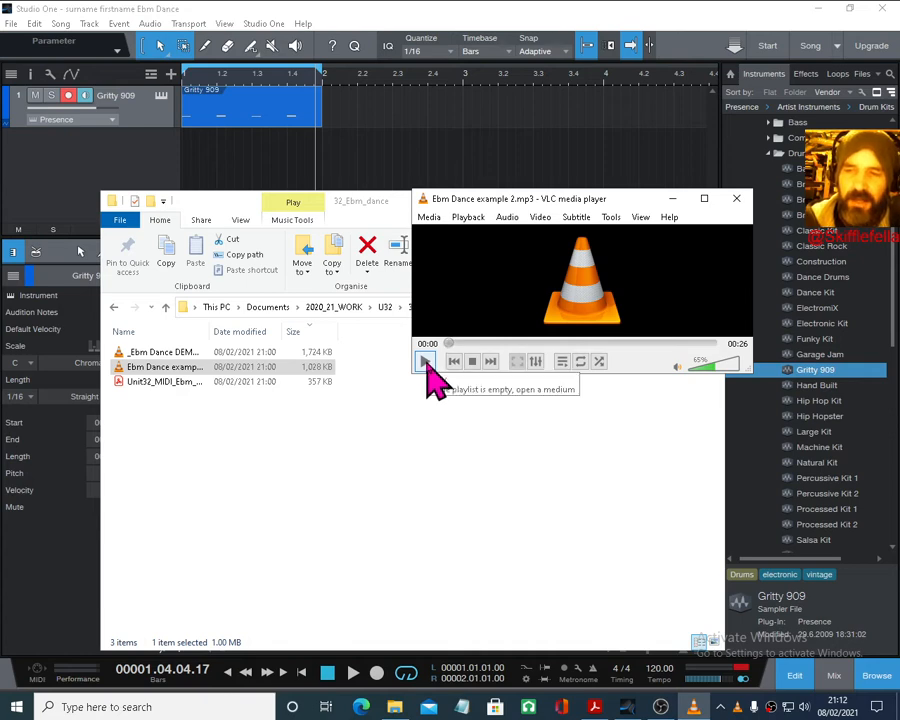
left_click(425, 362)
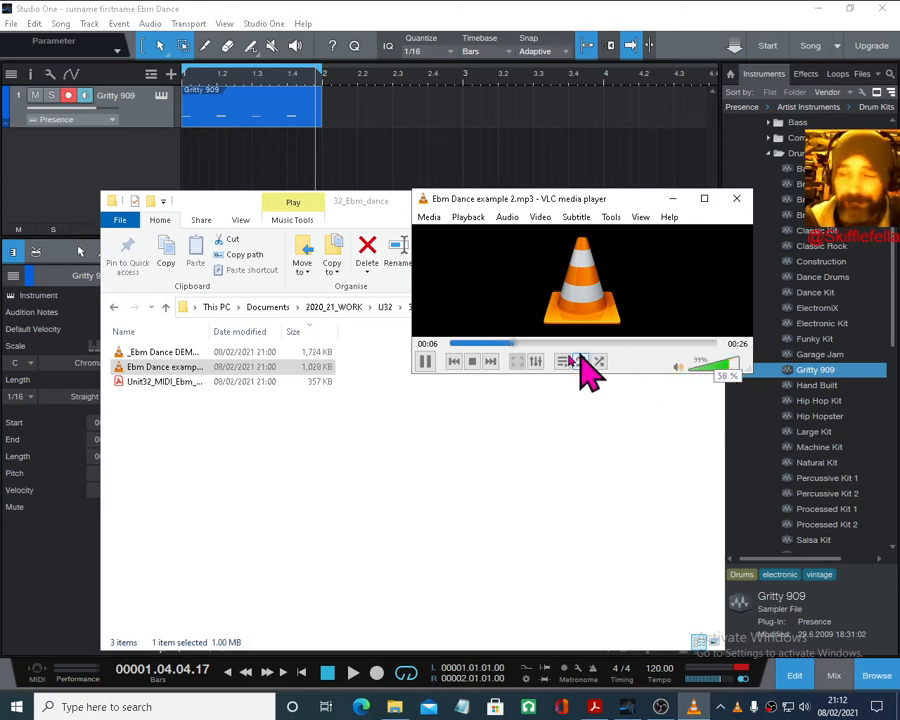
left_click(472, 363)
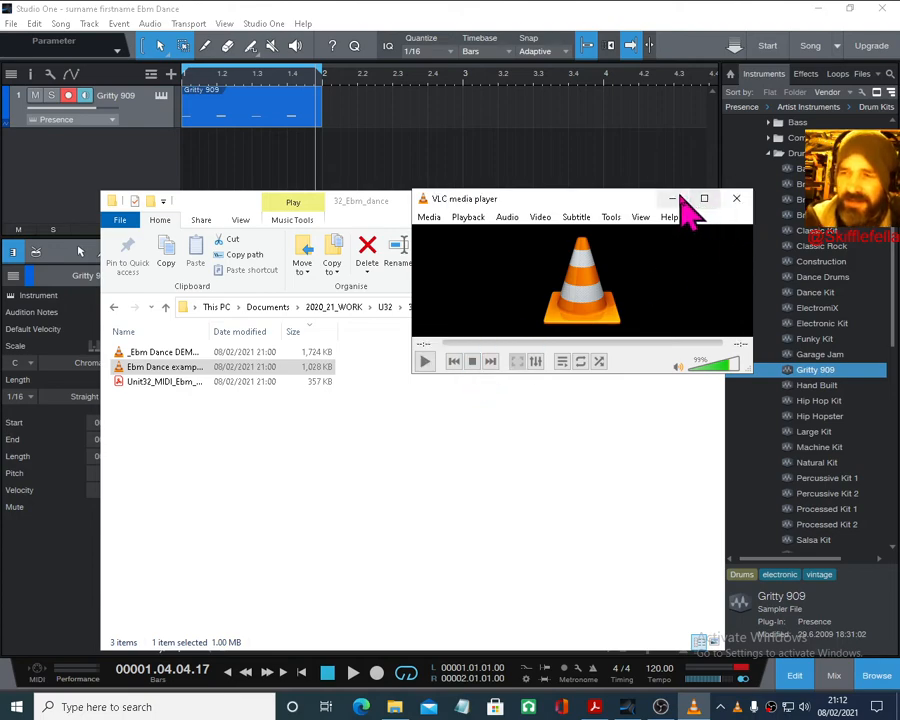
left_click(737, 199)
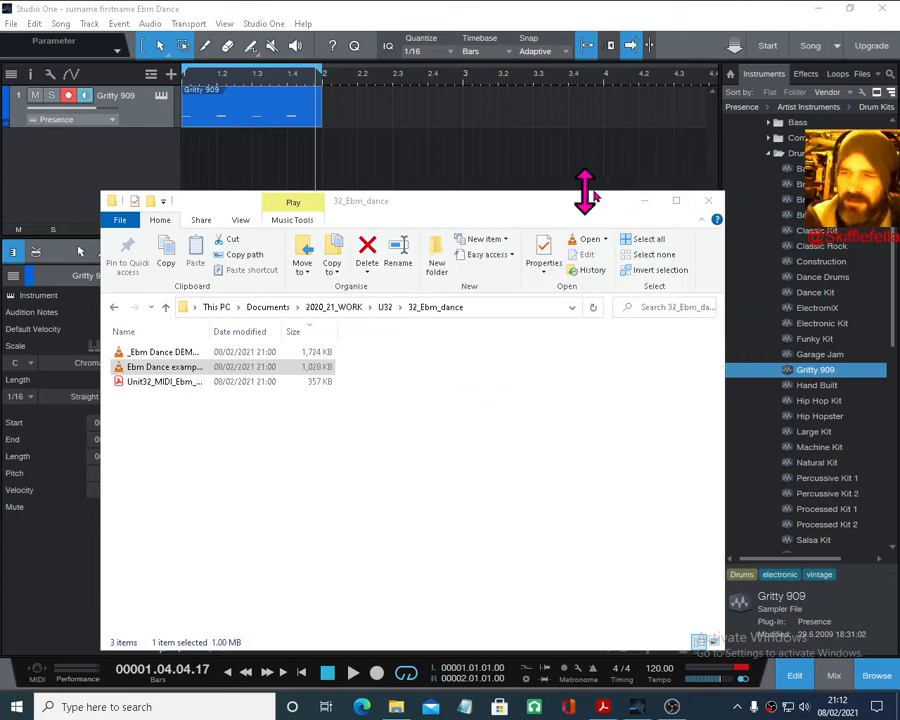
left_click(643, 200)
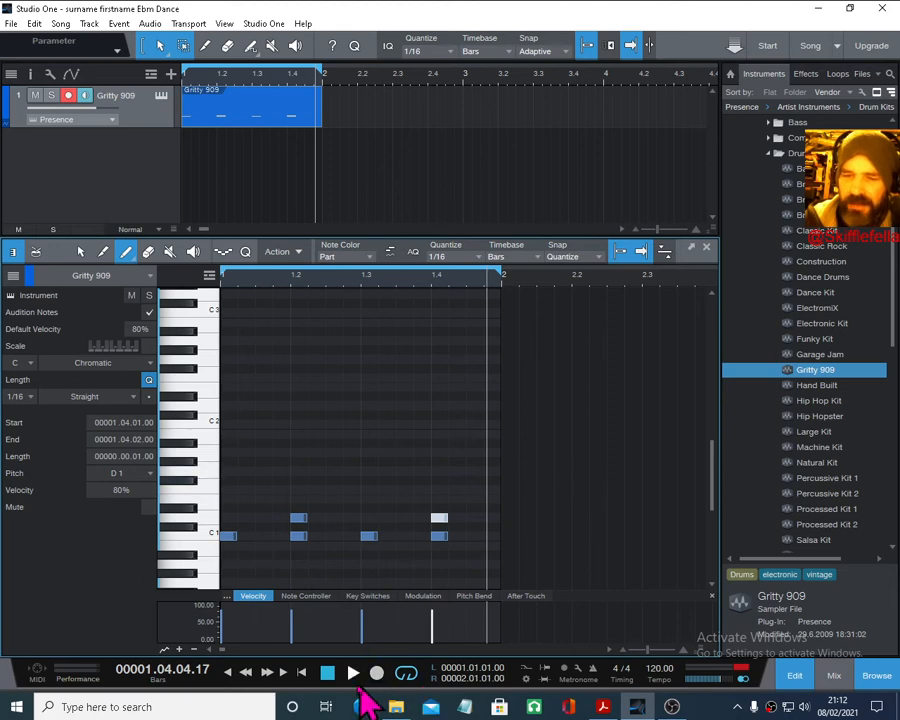
- Play the loop from the start and draw 1/16 offbeat hats, on F#1 after beats 1 to 3 and on A#1 after beat 4
left_click(302, 672)
left_click(353, 673)
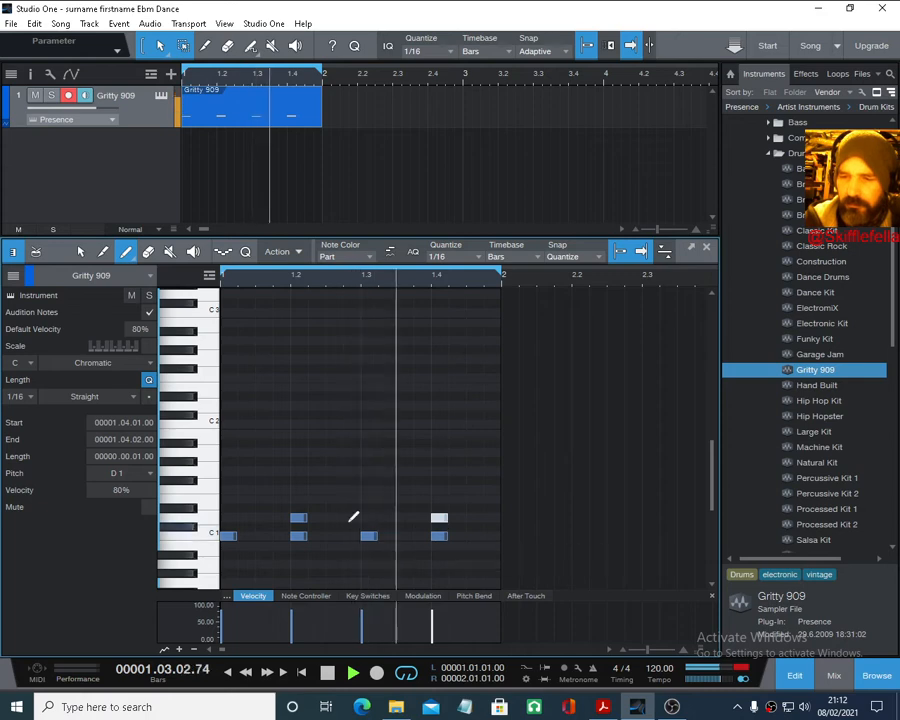
left_click(262, 480)
left_click(333, 480)
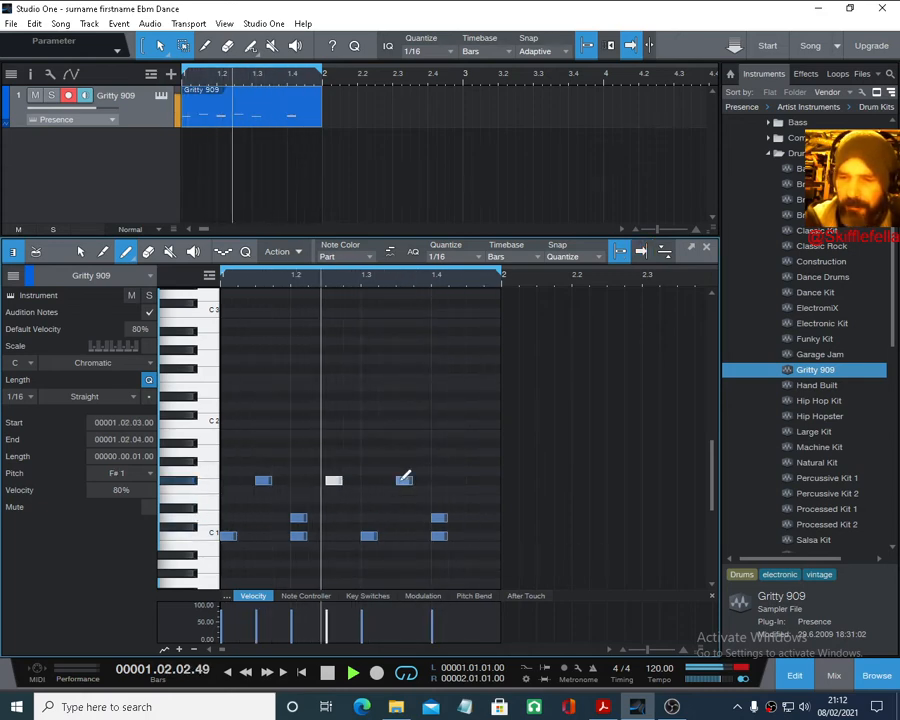
left_click(404, 480)
left_click(474, 443)
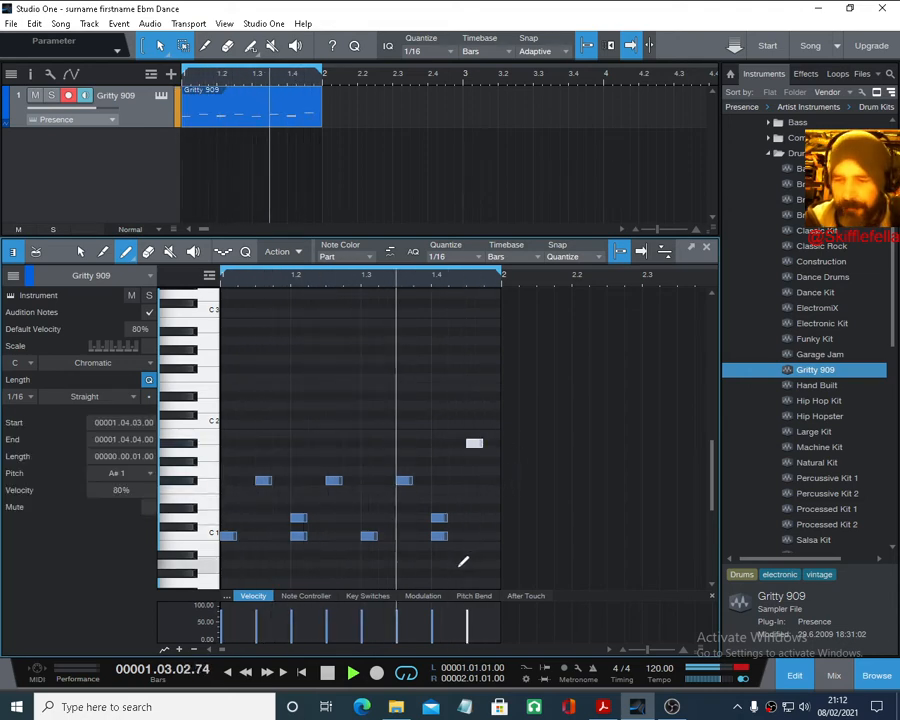
- Move the three closed hat notes from F#1 up to G#1, audition that key, and play the loop
left_click(187, 466)
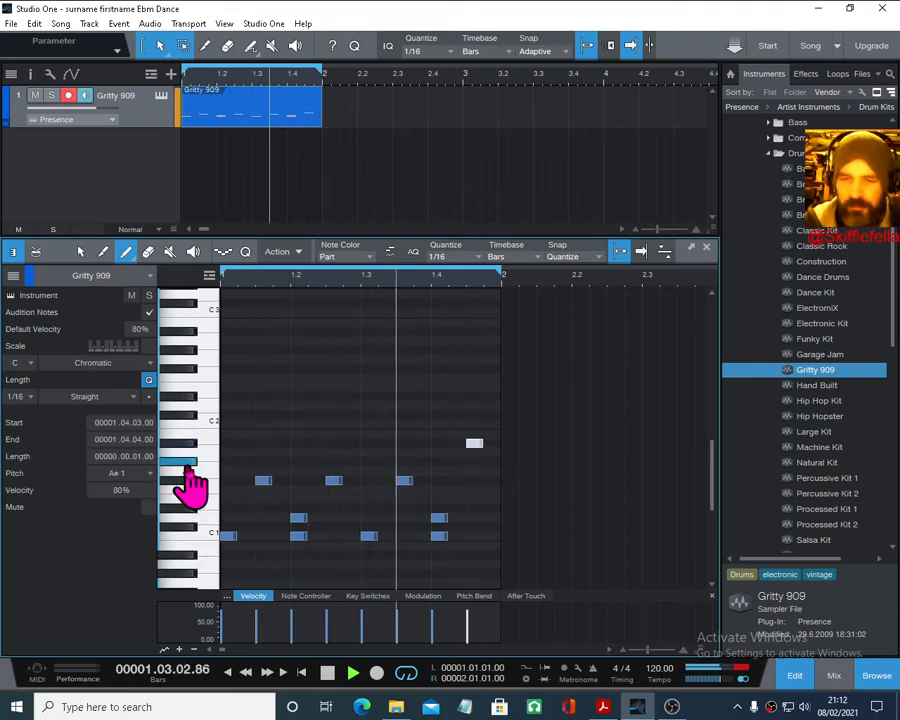
right_click(270, 494)
left_click(270, 490)
left_click_drag(265, 482, 264, 465)
left_click_drag(336, 479, 336, 462)
left_click_drag(409, 483, 407, 464)
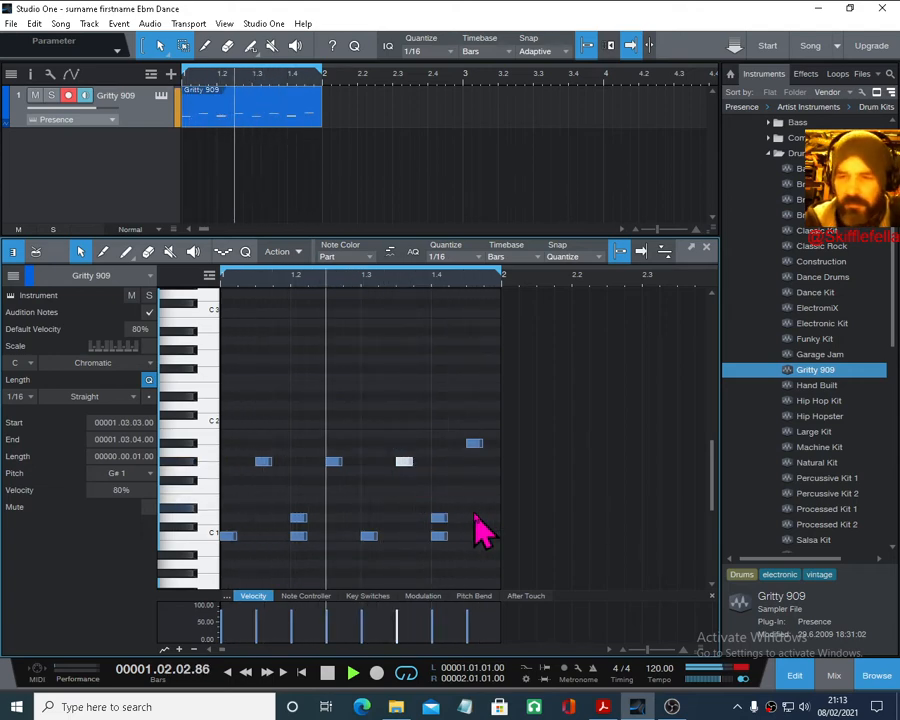
left_click(187, 466)
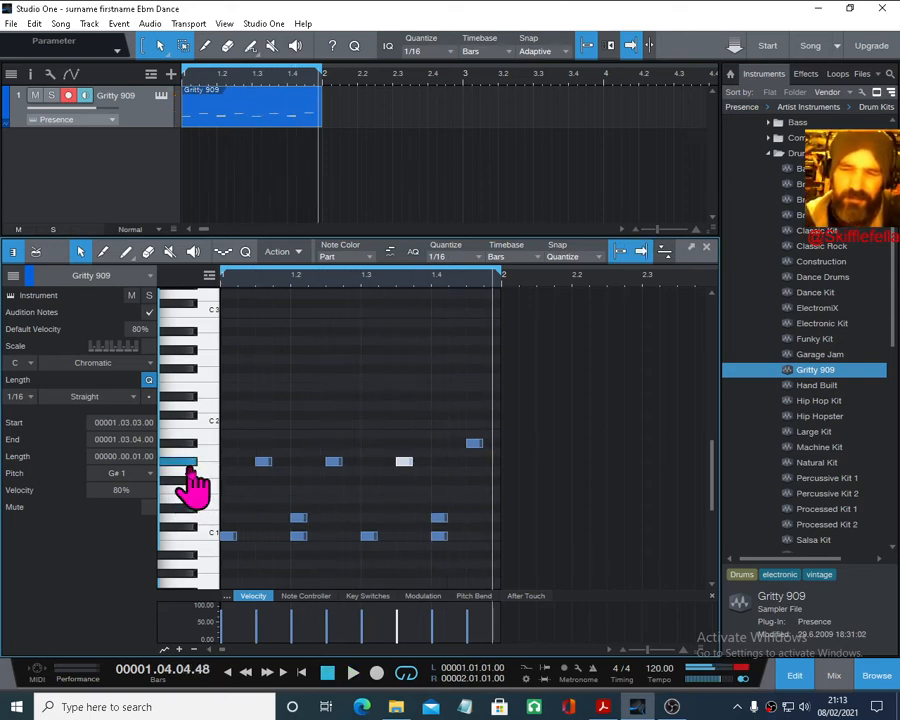
key("space")
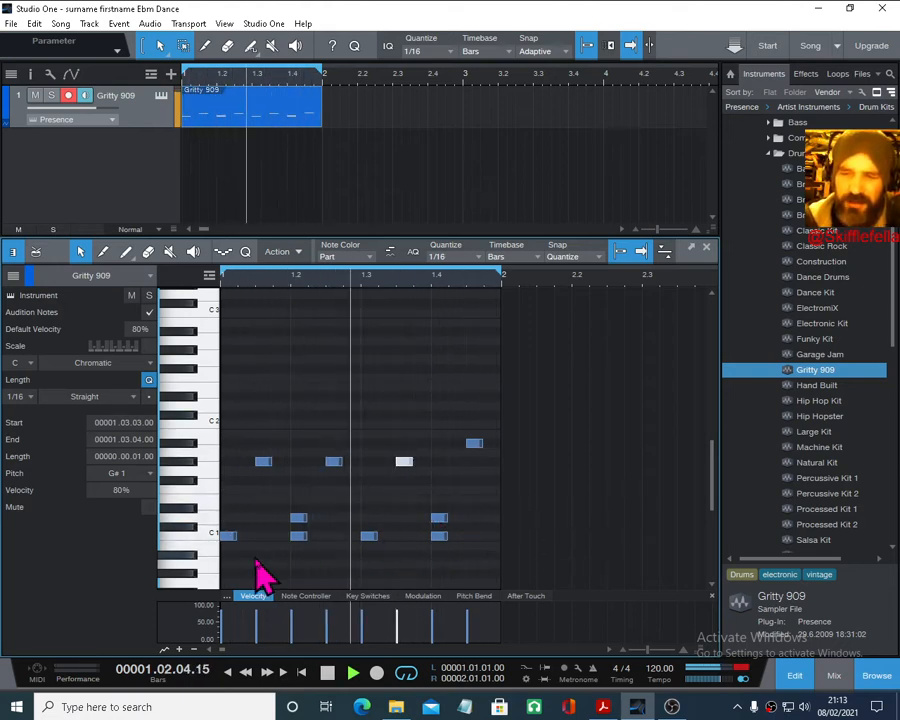
- Try the snare notes at beats 2 and 4 on E1, return both to D1, and play the loop
left_click_drag(298, 536, 298, 498)
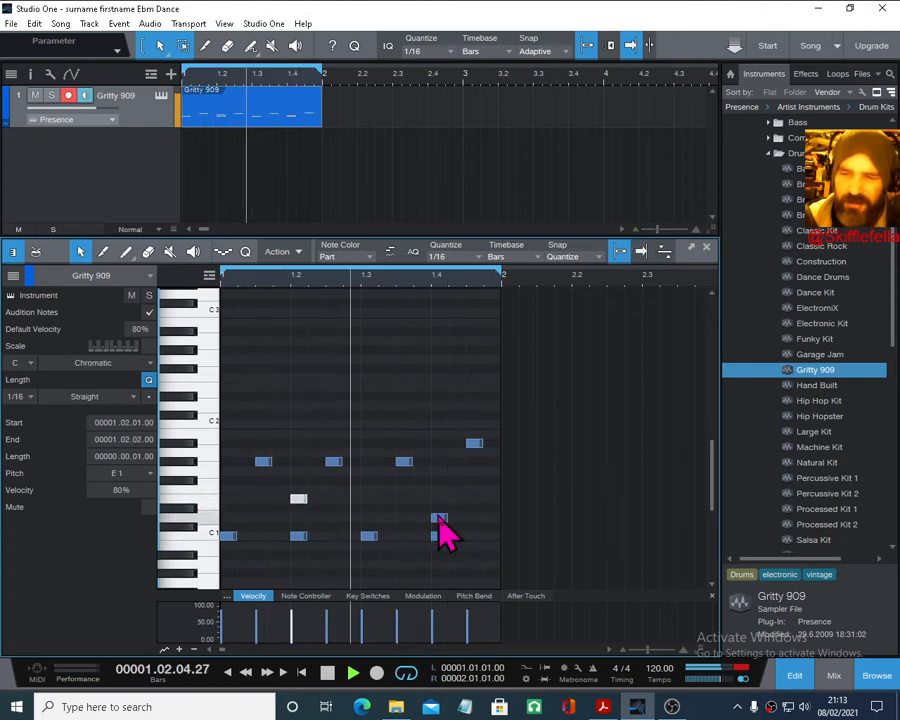
left_click_drag(438, 517, 438, 499)
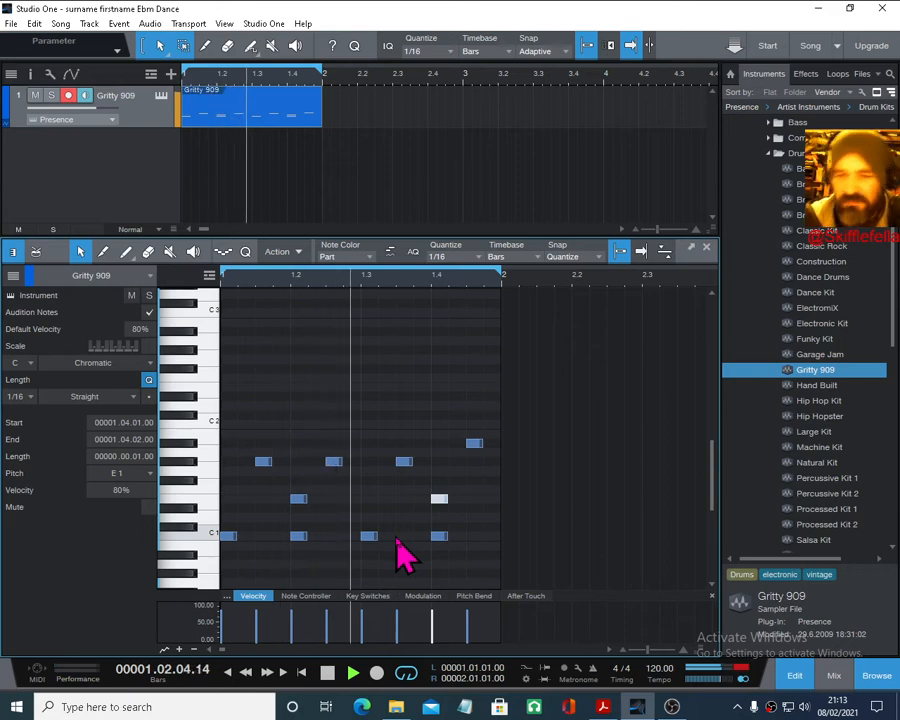
key("space")
left_click_drag(298, 498, 300, 517)
left_click_drag(442, 506, 443, 525)
key("space")
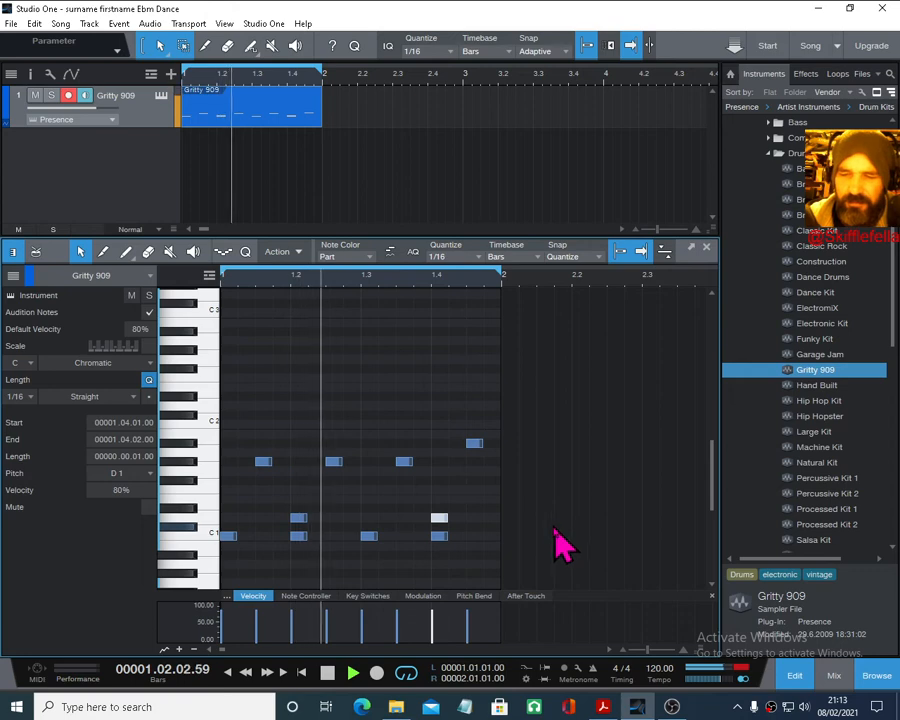
left_click(327, 672)
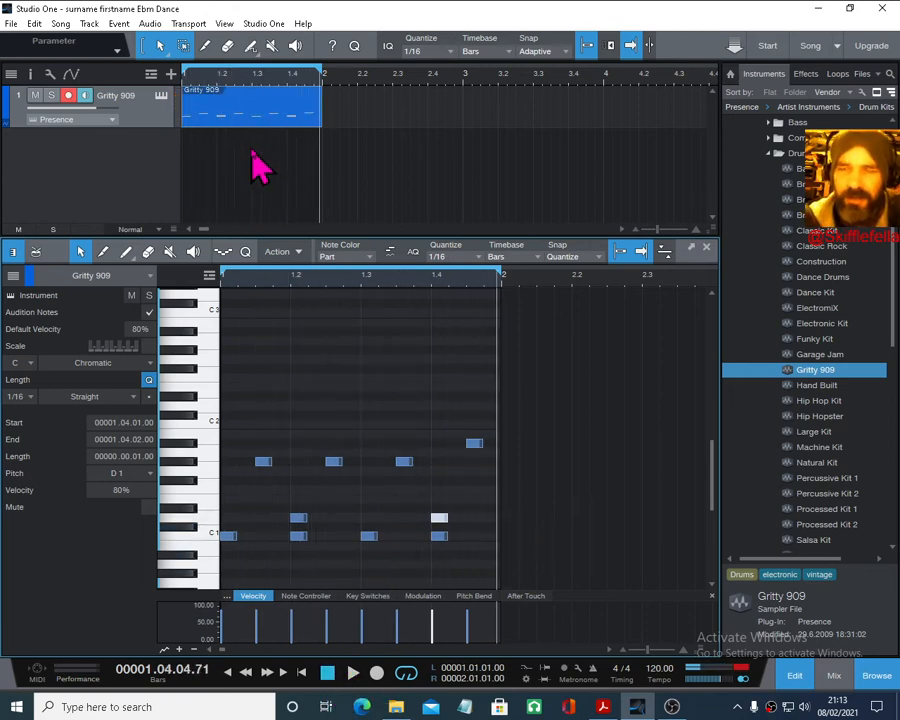
- Copy the one-bar Gritty 909 part into bars 2, 3 and 4 of the track
left_click(237, 115)
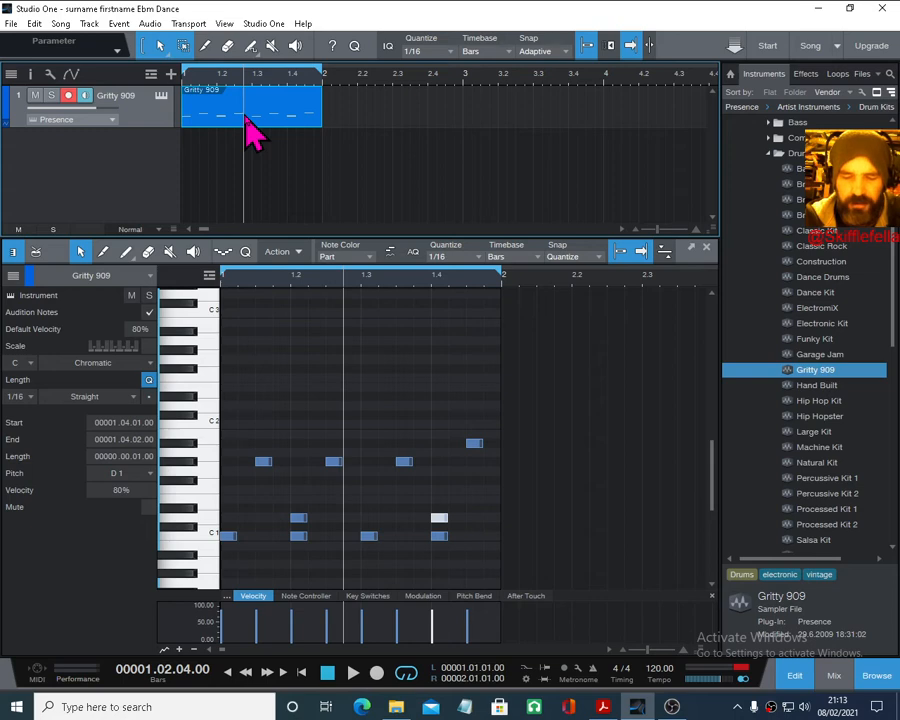
left_click_drag(247, 117, 528, 117)
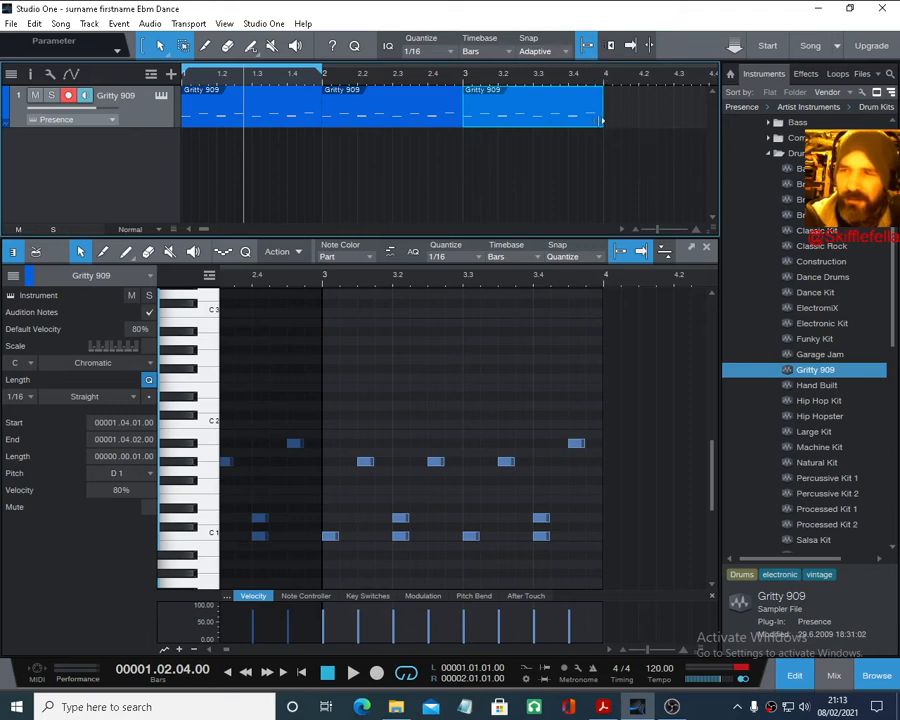
key("d")
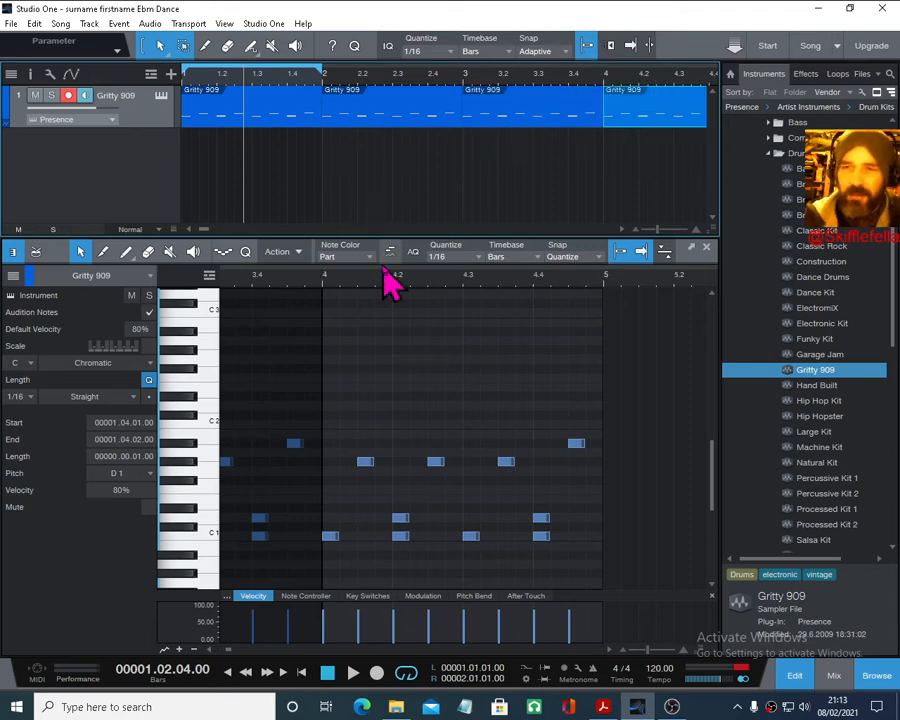
- Extend the loop range to cover all four bars, play the drum track back, and close the note editor
left_click_drag(323, 73, 651, 86)
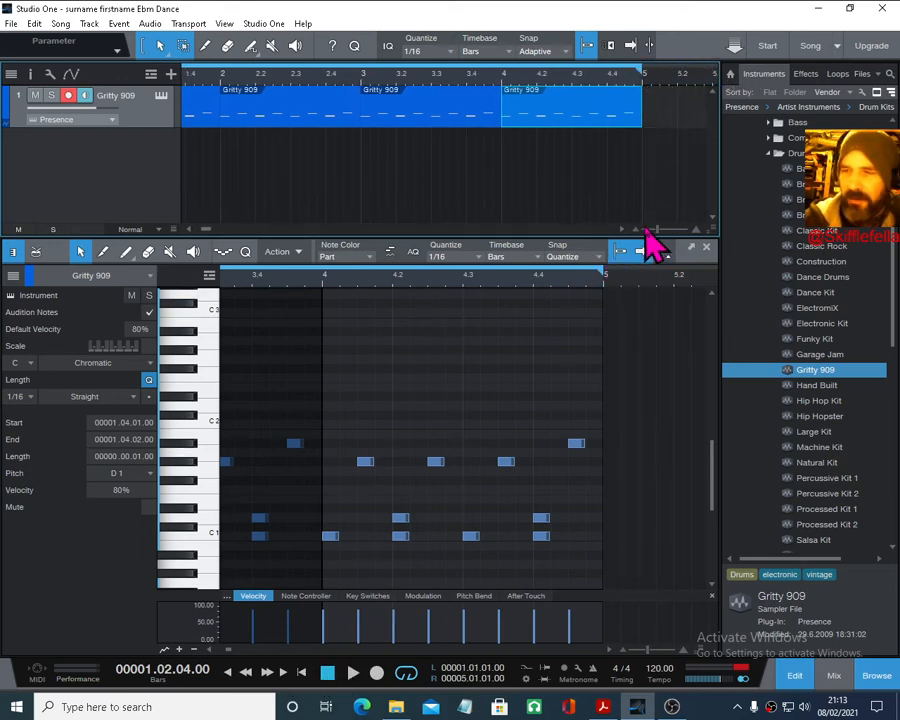
left_click_drag(645, 232, 635, 228)
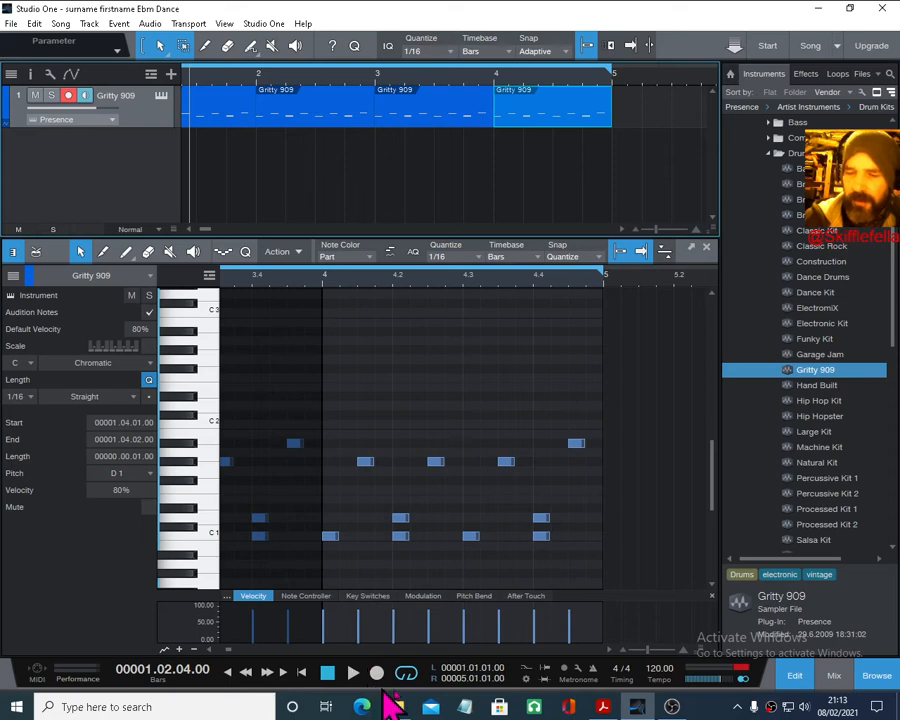
left_click_drag(229, 228, 209, 228)
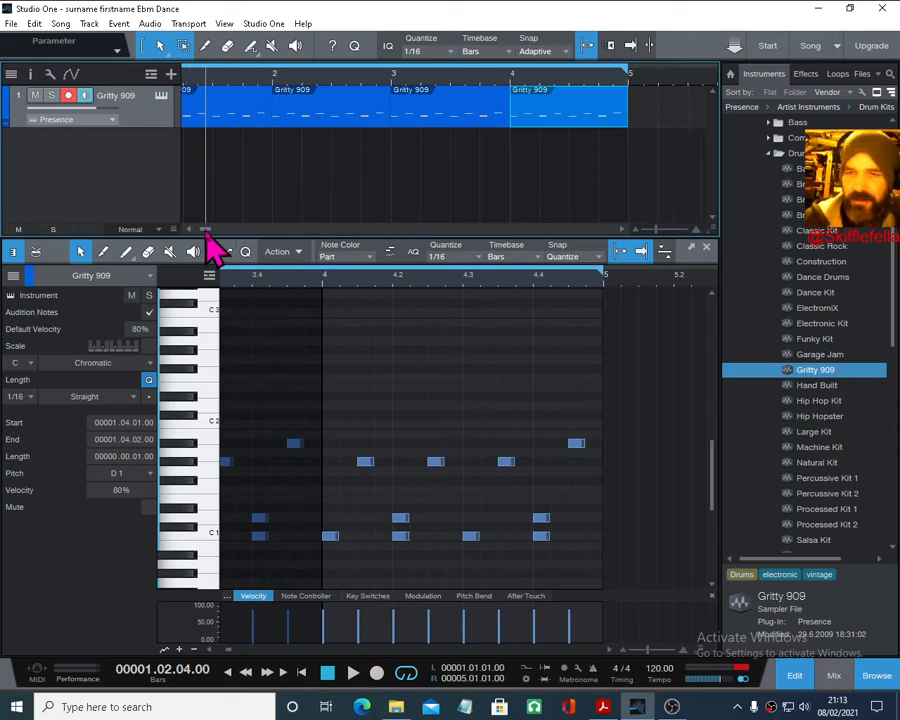
key("space")
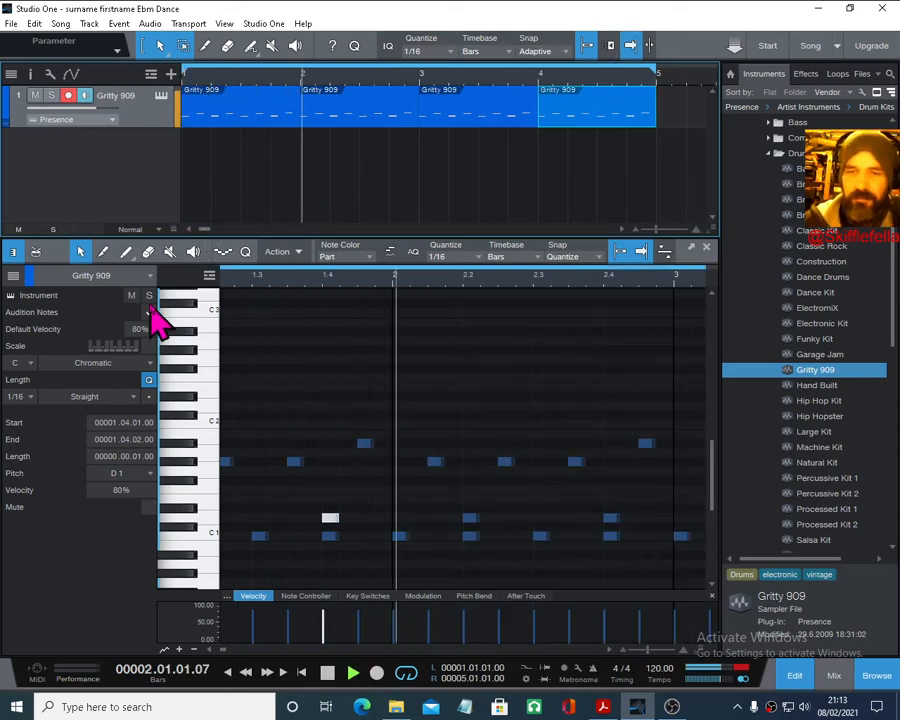
left_click(705, 245)
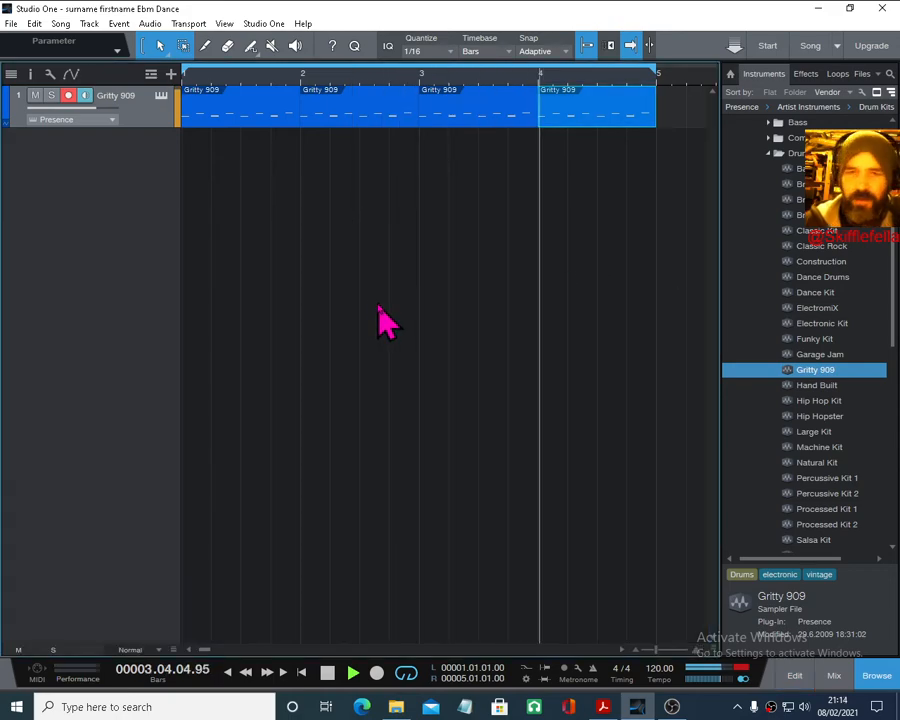
left_click(353, 672)
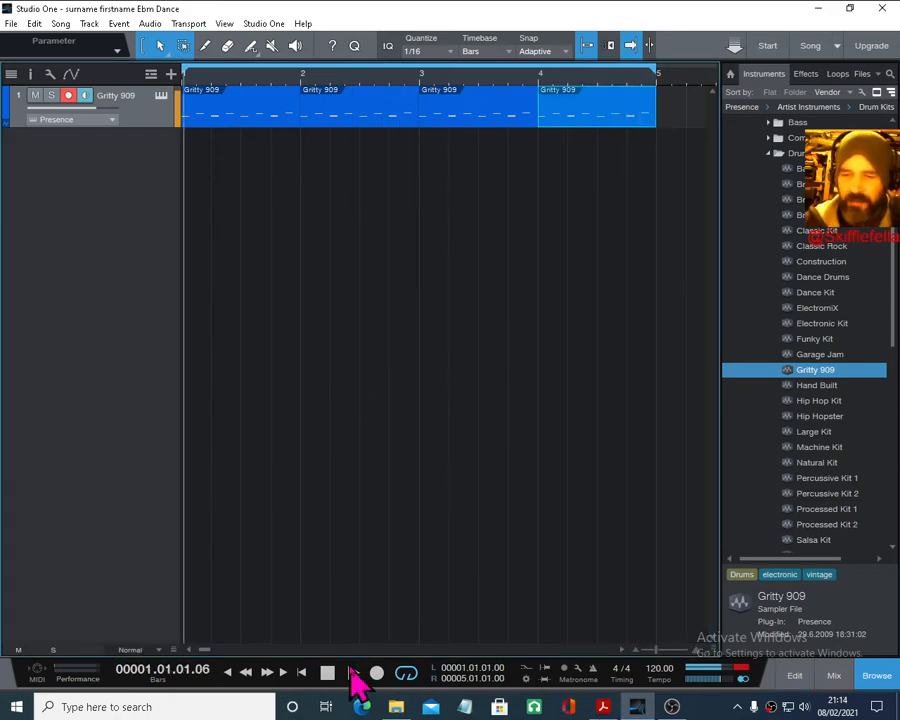
- Check drum instructions 7 to 9 in the PDF and save the song in Studio One
left_click(603, 707)
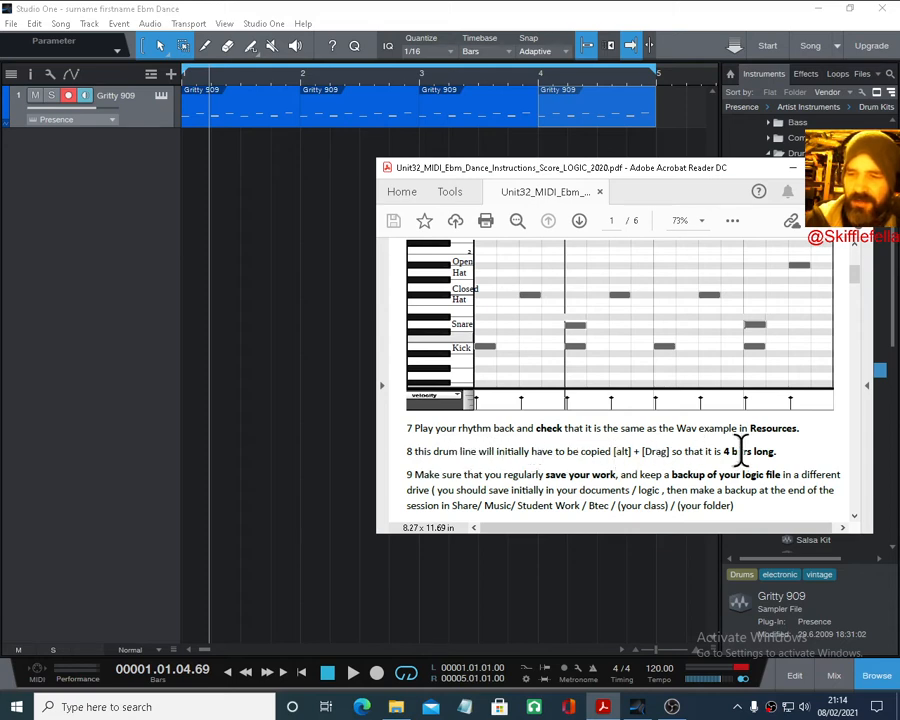
scroll(583, 489, "down", 1)
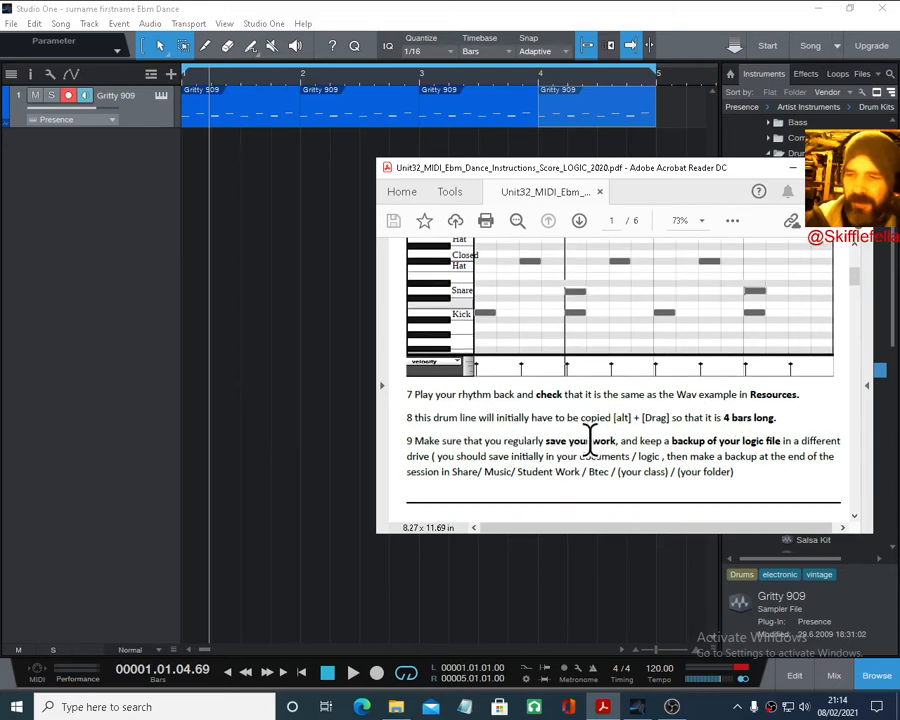
left_click(12, 23)
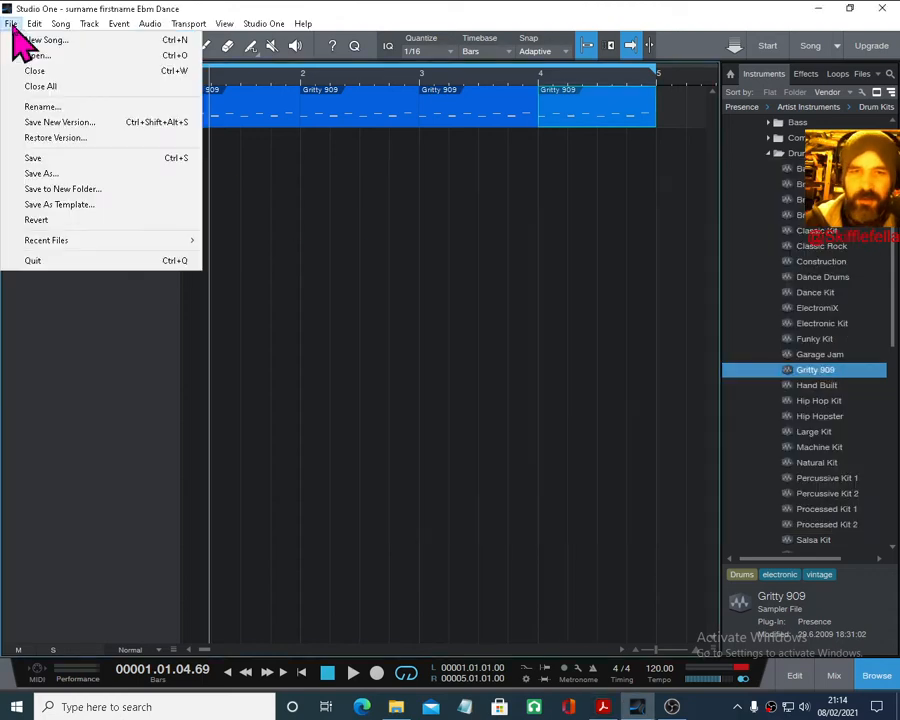
left_click(46, 155)
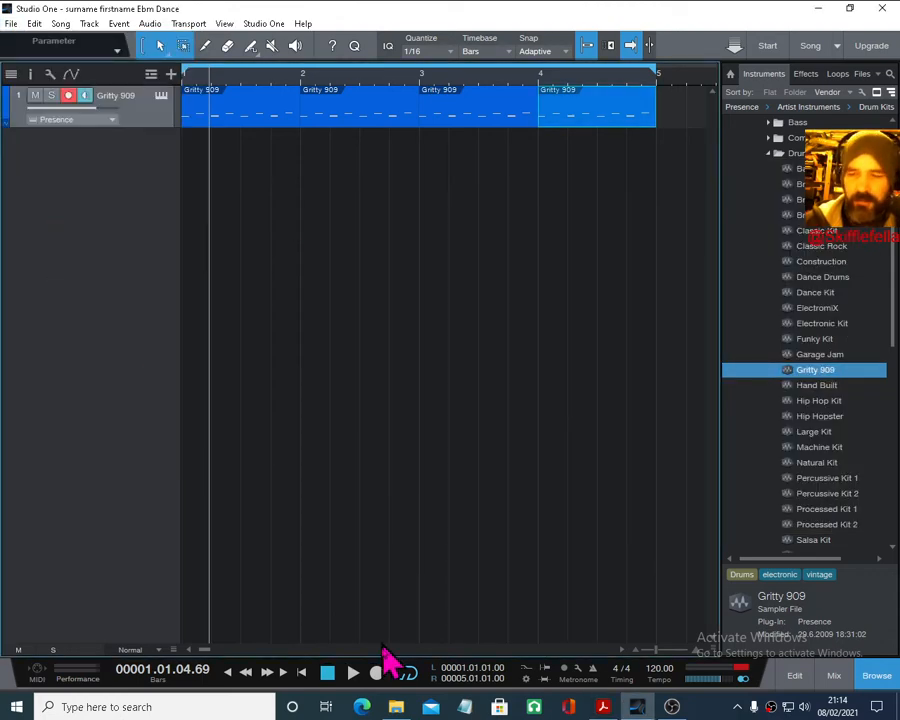
- Examine the bass MIDI track instructions and the 4-bar 8th-note pattern on page 2 of the PDF, and return to Studio One
left_click(603, 707)
scroll(557, 416, "down", 10)
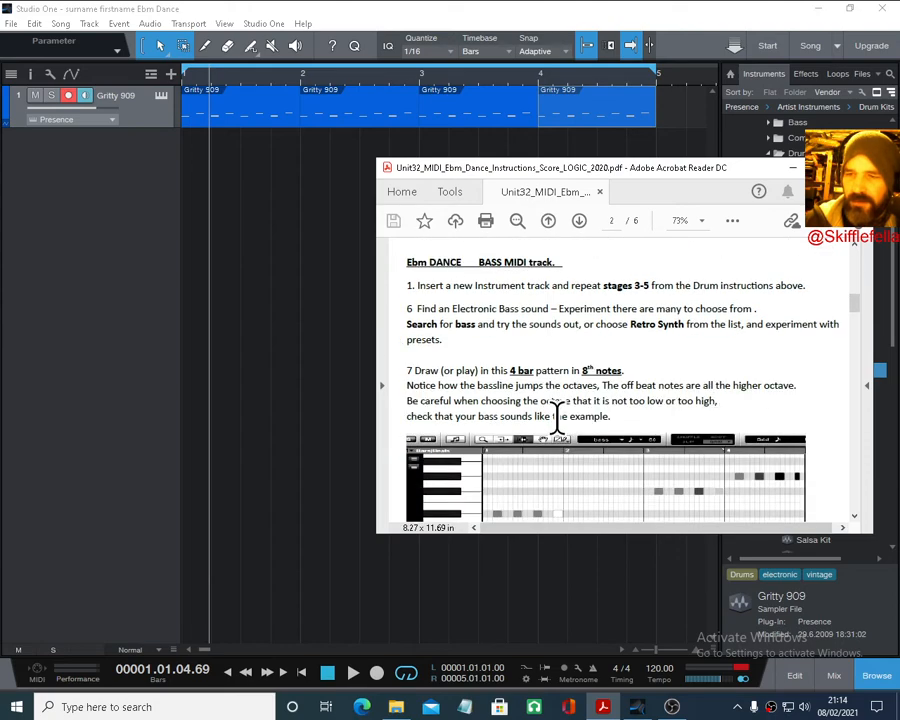
scroll(557, 342, "down", 1)
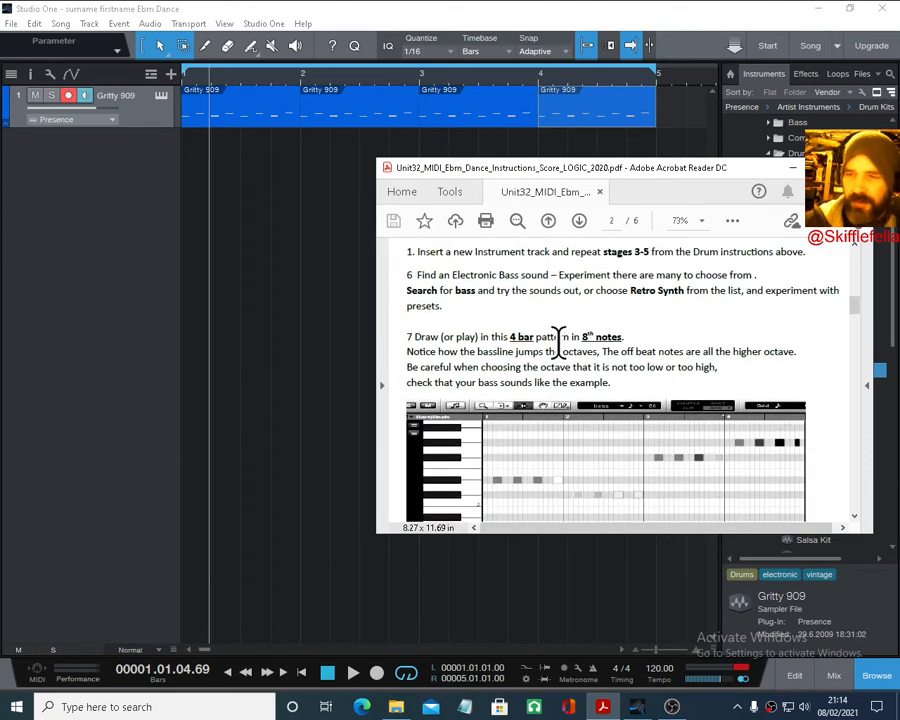
scroll(557, 342, "up", 1)
scroll(558, 341, "down", 4)
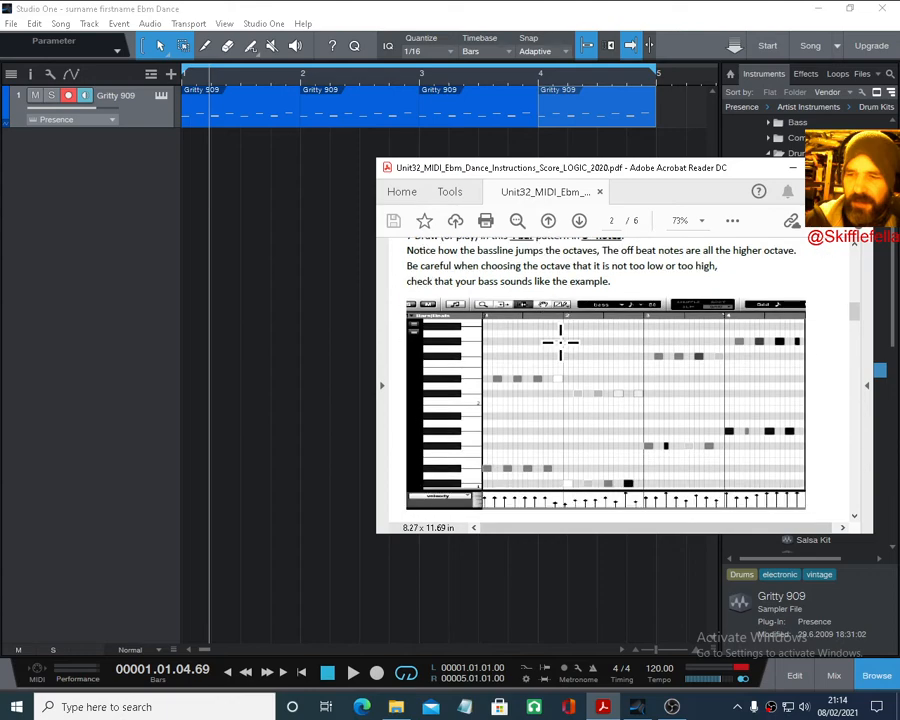
scroll(565, 355, "up", 4)
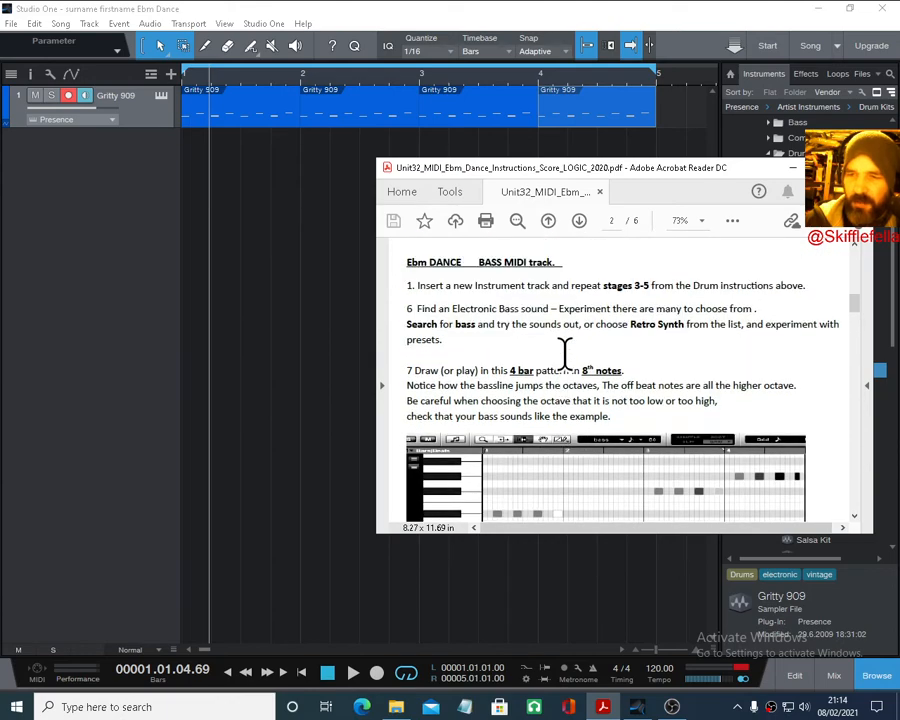
scroll(563, 355, "down", 5)
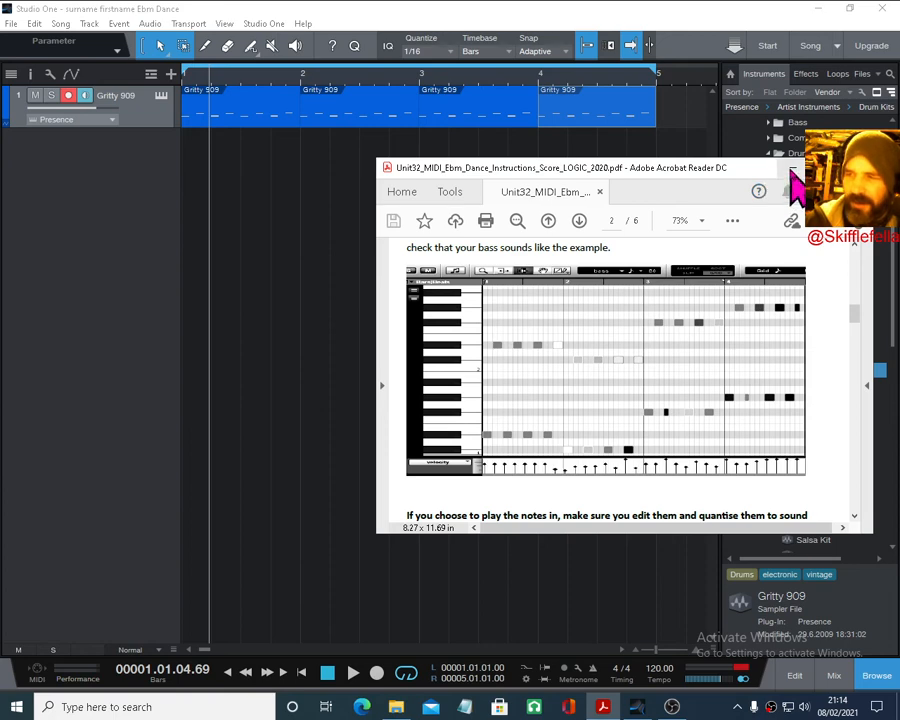
left_click(792, 170)
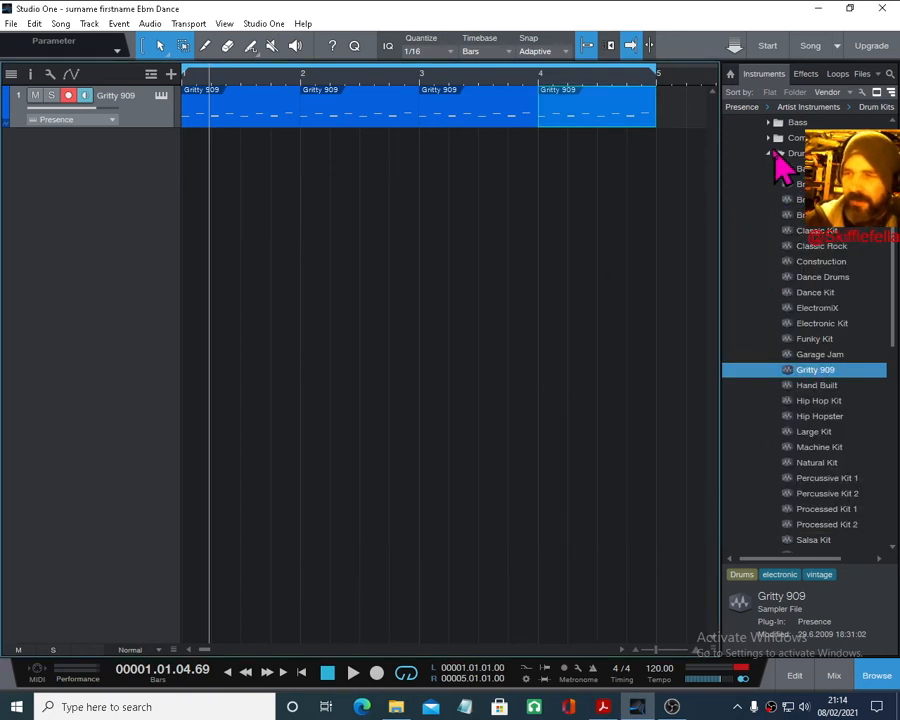
- Add a Dance Bass track from the Bass folder of Presence's Artist Instruments and audition its sound
left_click(771, 156)
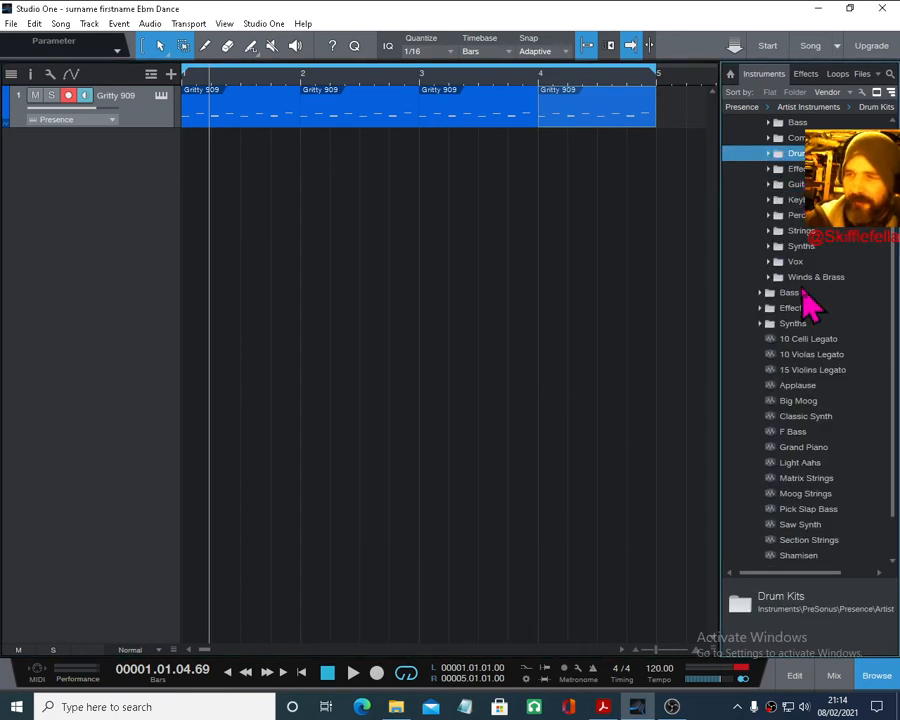
left_click(761, 293)
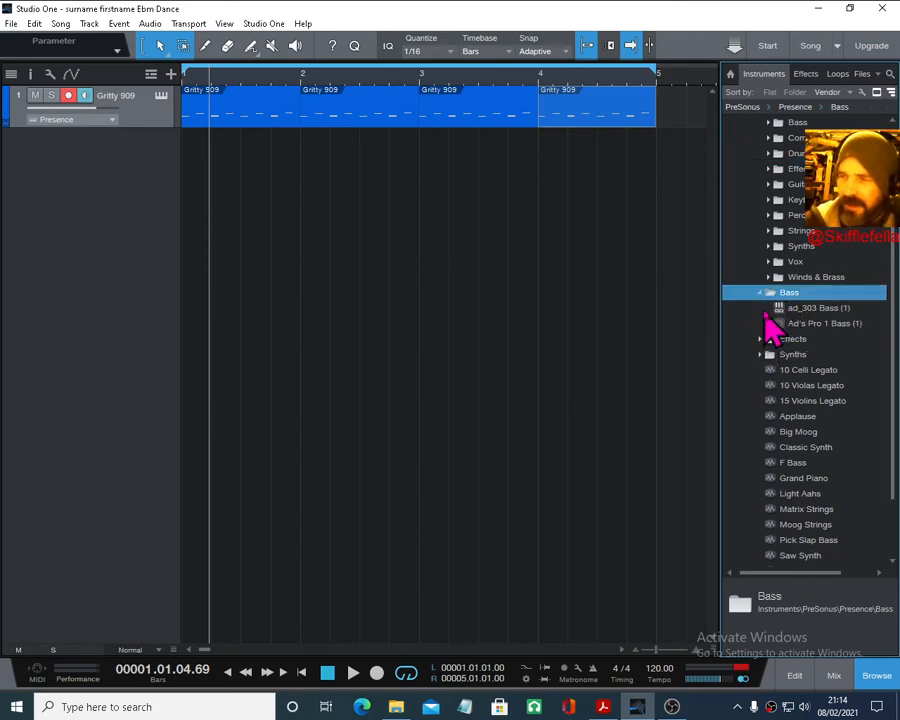
scroll(800, 300, "up", 2)
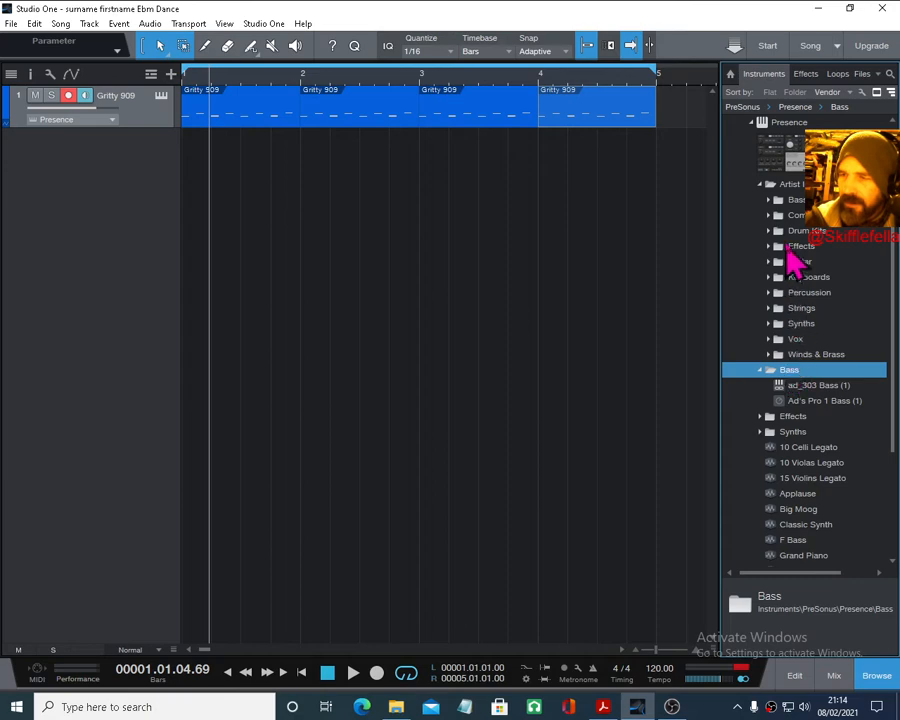
left_click(752, 200)
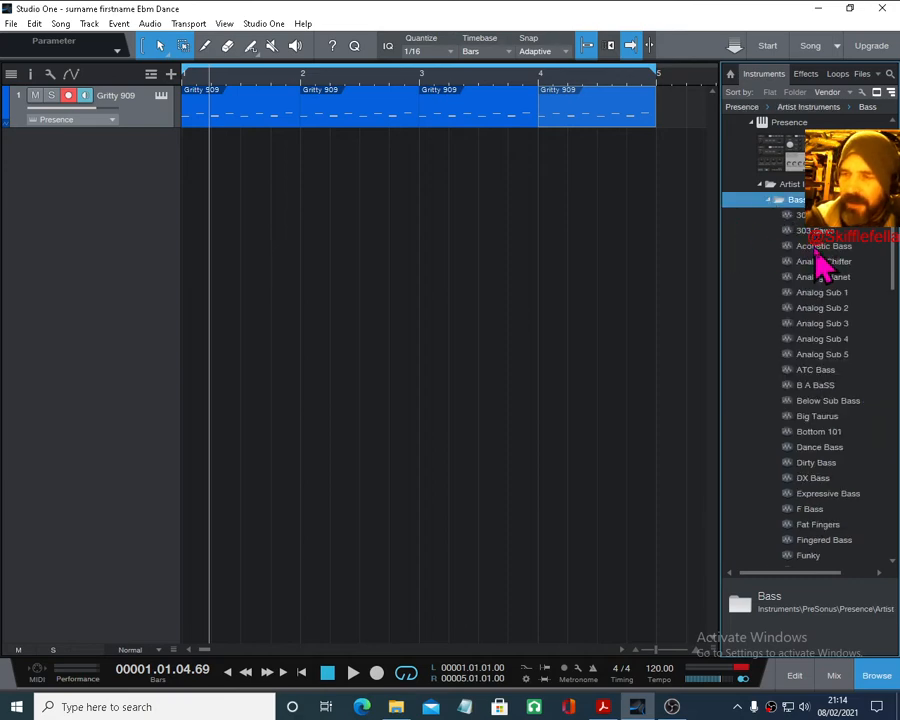
scroll(818, 258, "down", 3)
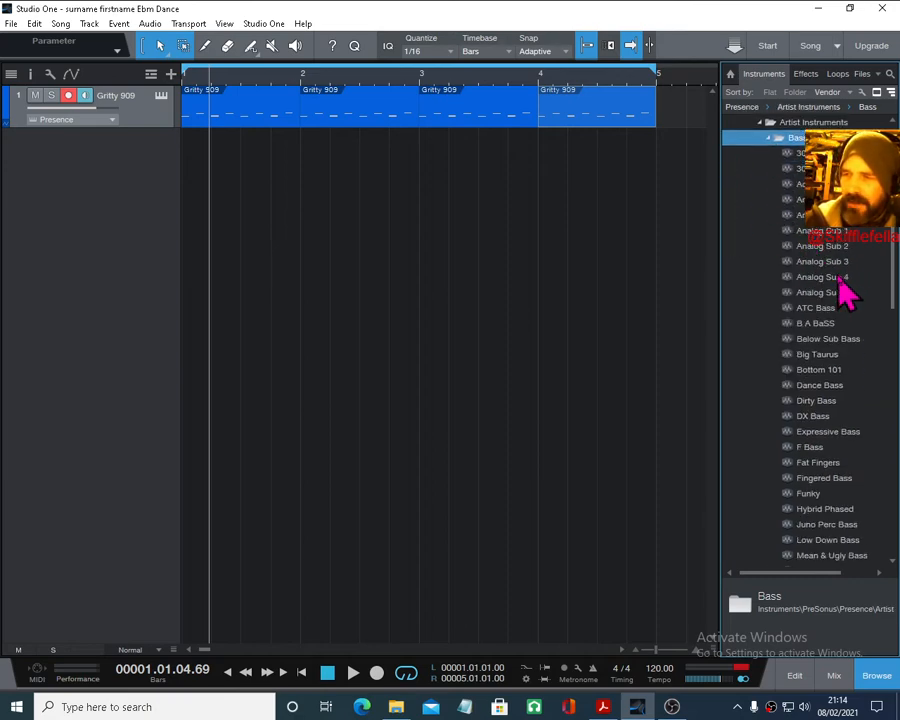
scroll(840, 281, "down", 2)
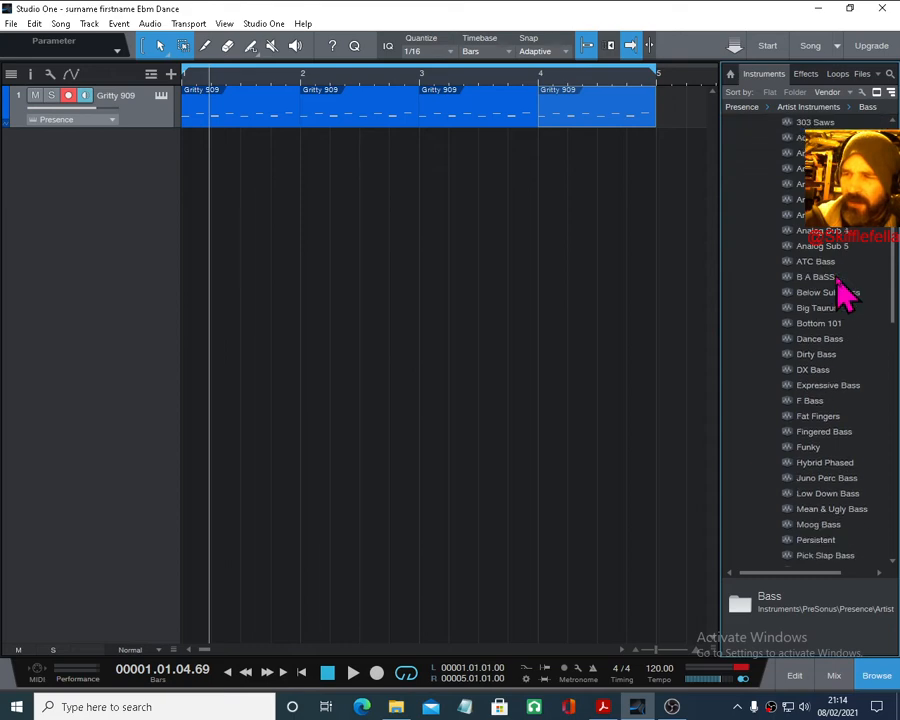
left_click_drag(820, 340, 114, 214)
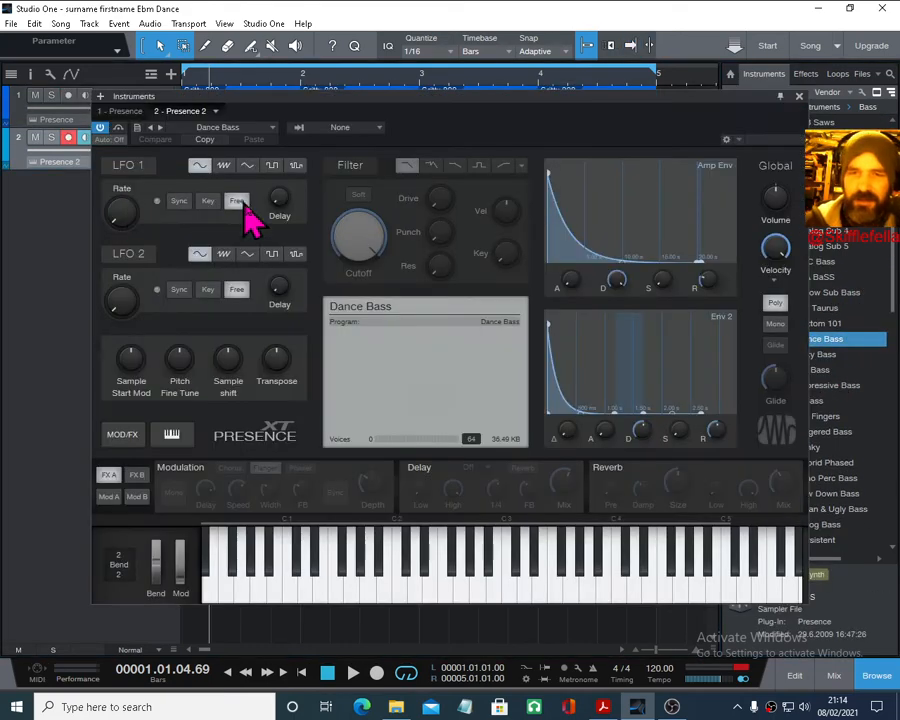
mouse_move(355, 595)
left_mouse_down()
mouse_move(573, 599)
mouse_move(390, 598)
left_mouse_up()
- Try the Dirty Bass, Expressive Bass and Juno Perc Bass presets on the bass instrument, auditioning each one
left_click(272, 128)
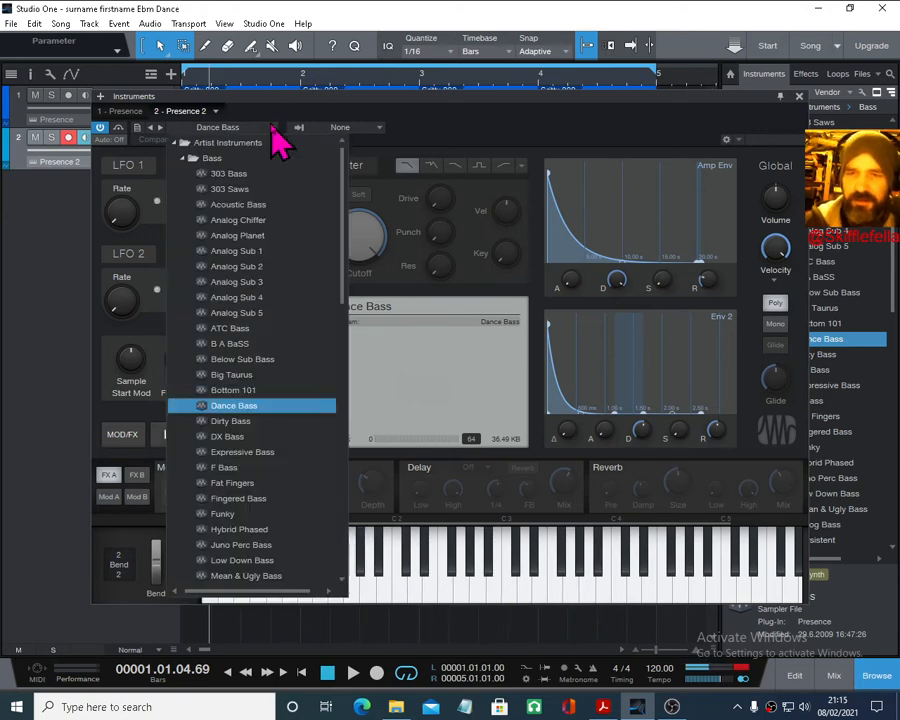
left_click(258, 424)
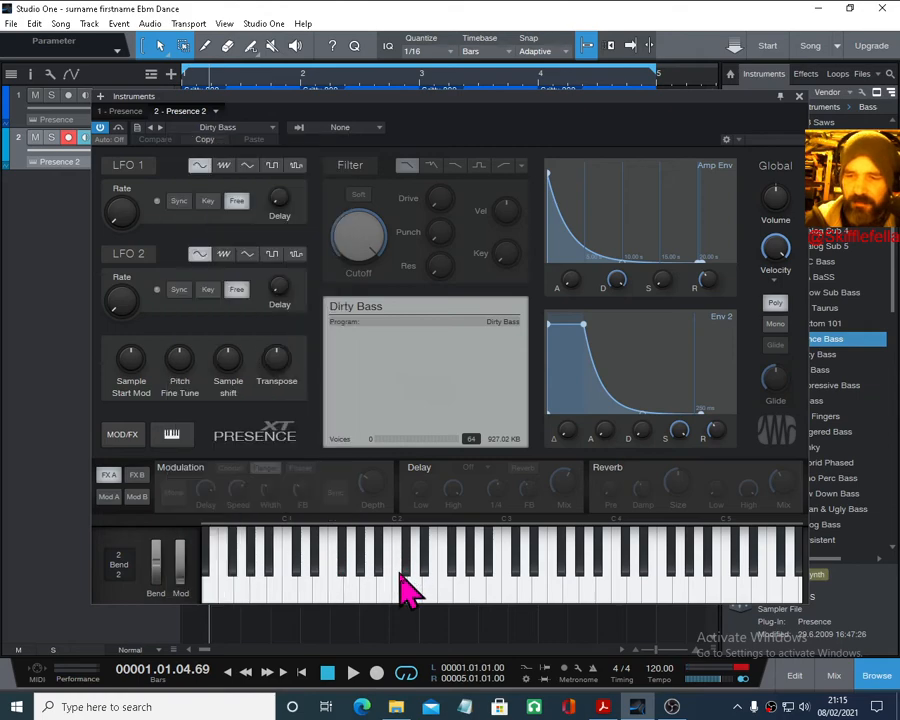
mouse_move(396, 600)
left_mouse_down()
mouse_move(518, 604)
mouse_move(343, 609)
left_mouse_up()
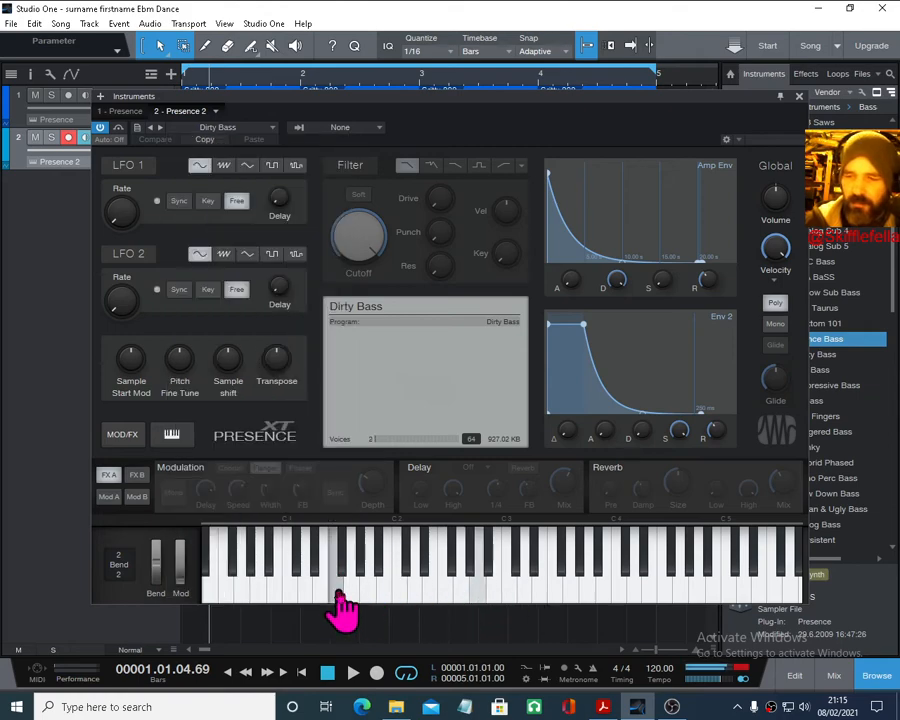
left_click(273, 128)
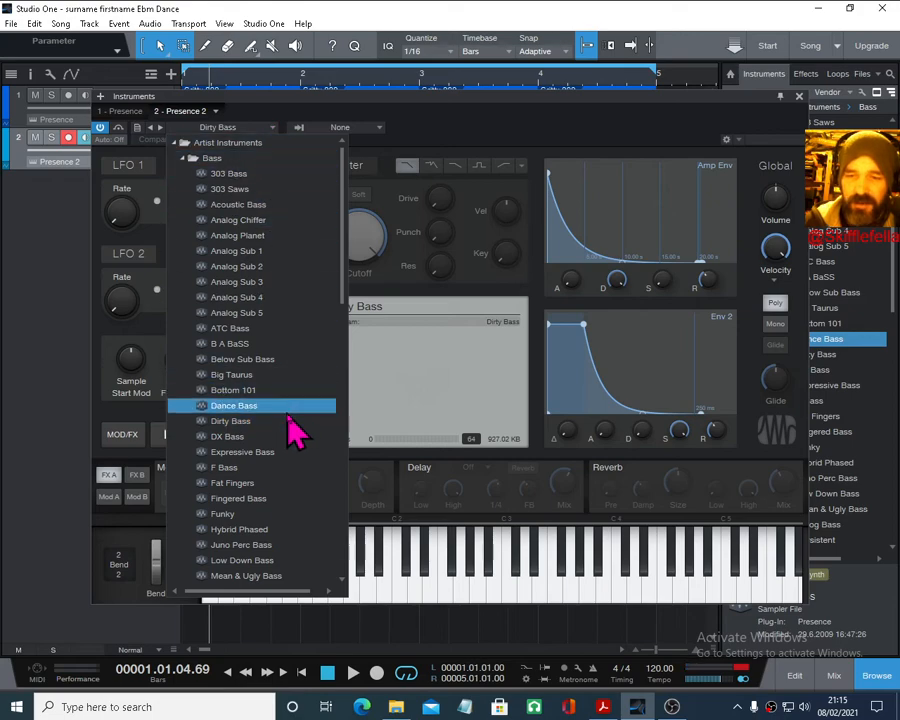
scroll(292, 426, "down", 1)
left_click(274, 436)
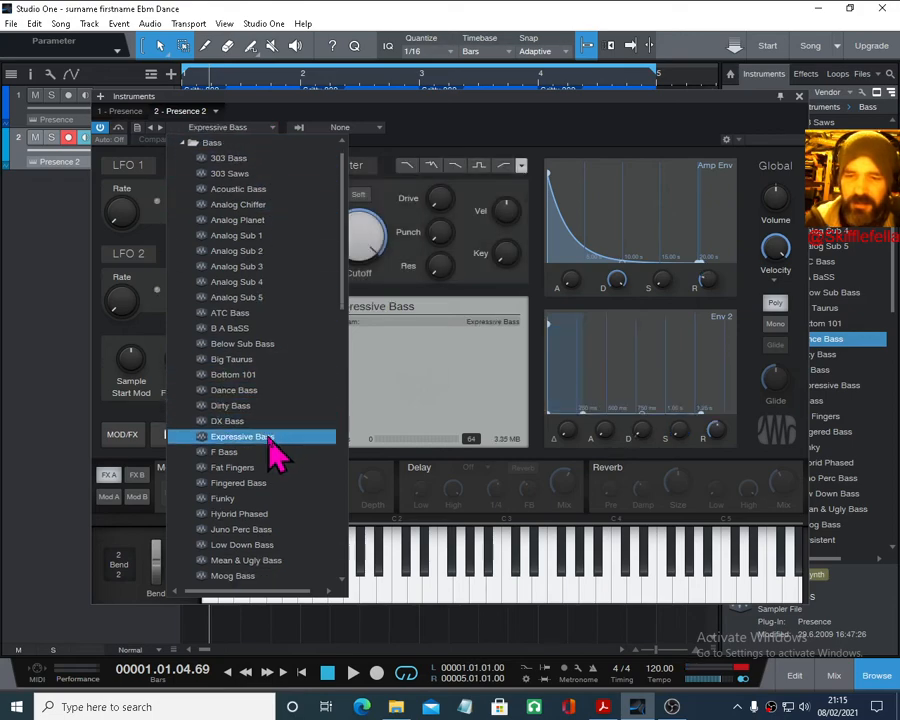
left_click(437, 600)
left_click(405, 591)
left_click(495, 590)
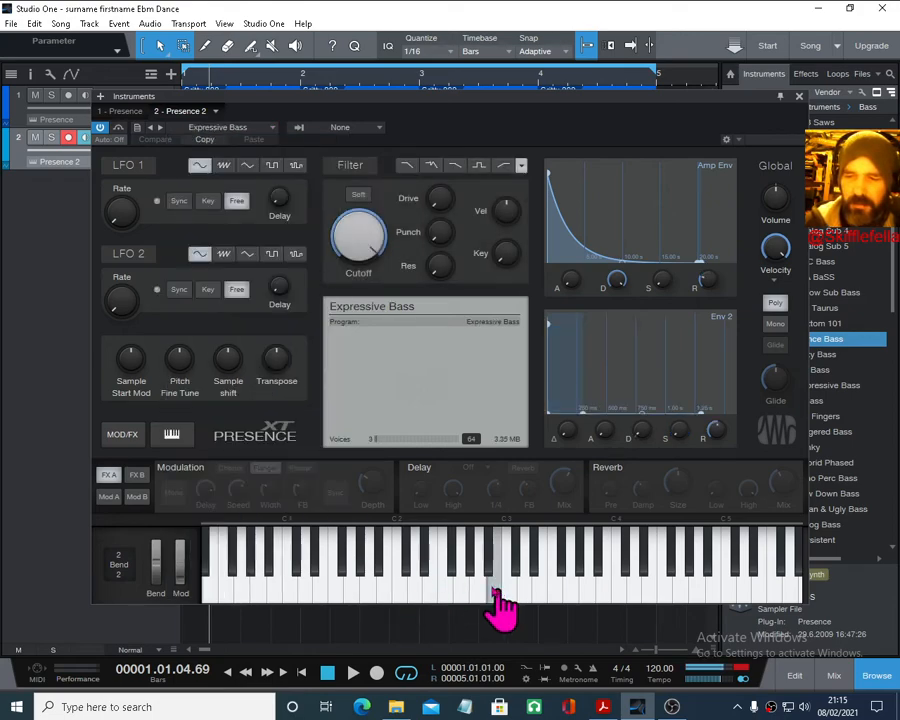
left_click(274, 128)
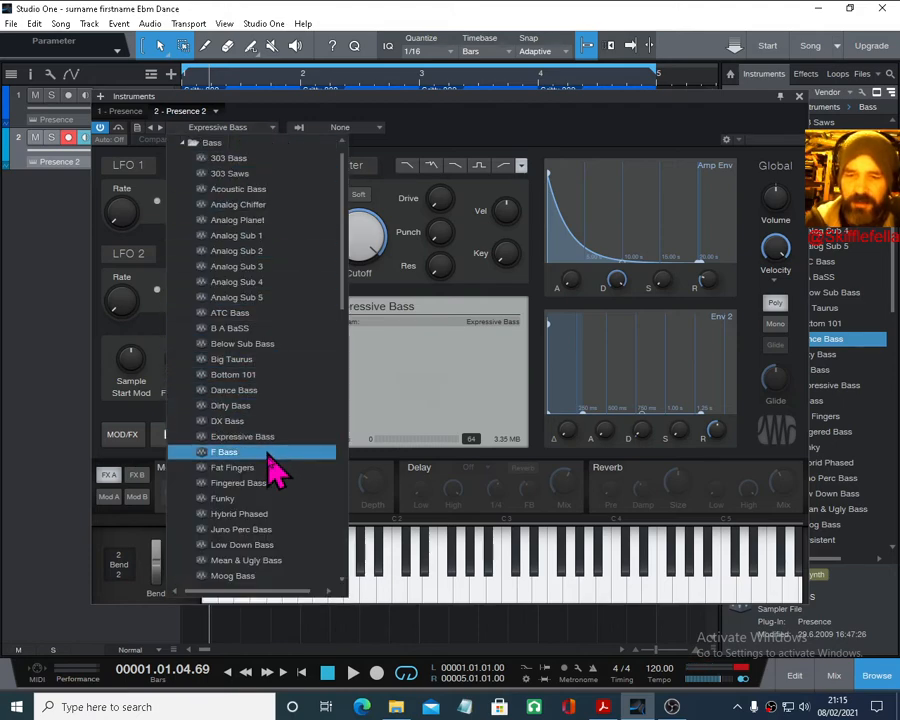
left_click(283, 531)
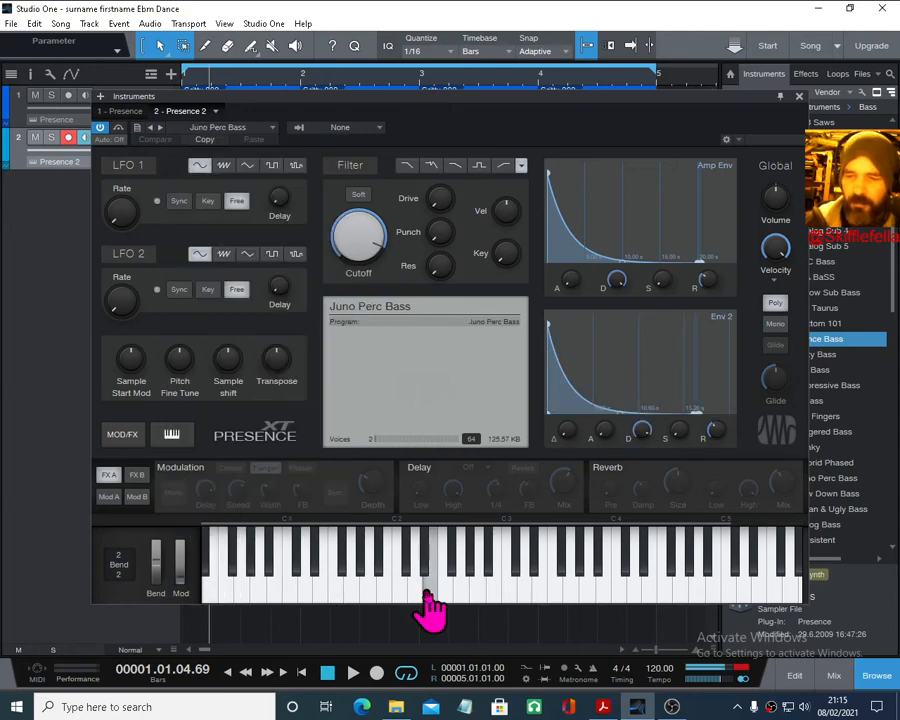
- Load the Dirty Bass preset in the bass instrument and close the instrument window
left_click(267, 129)
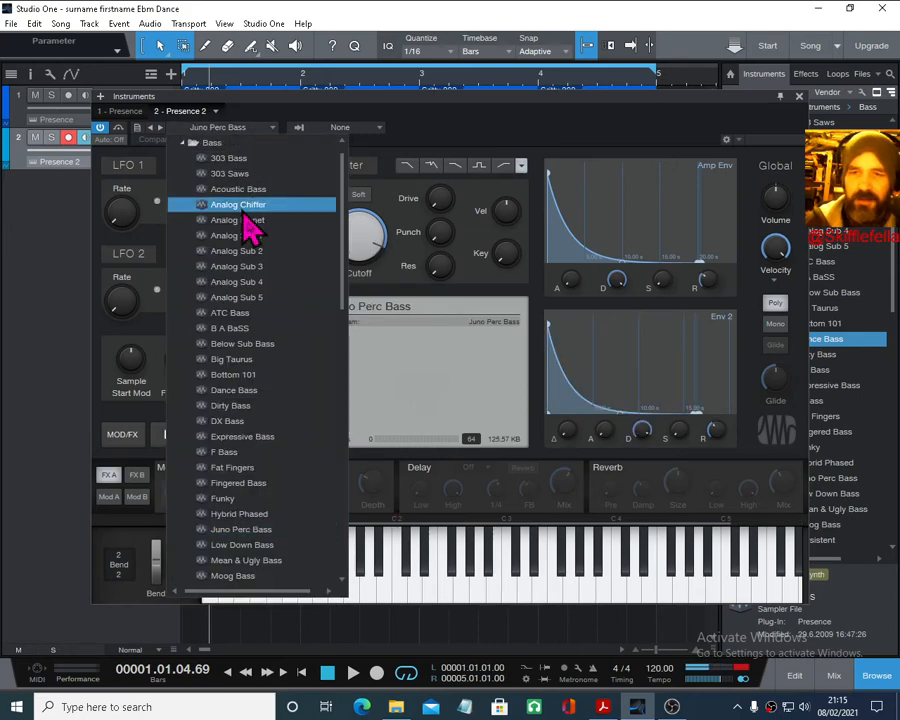
left_click(260, 407)
key("Up")
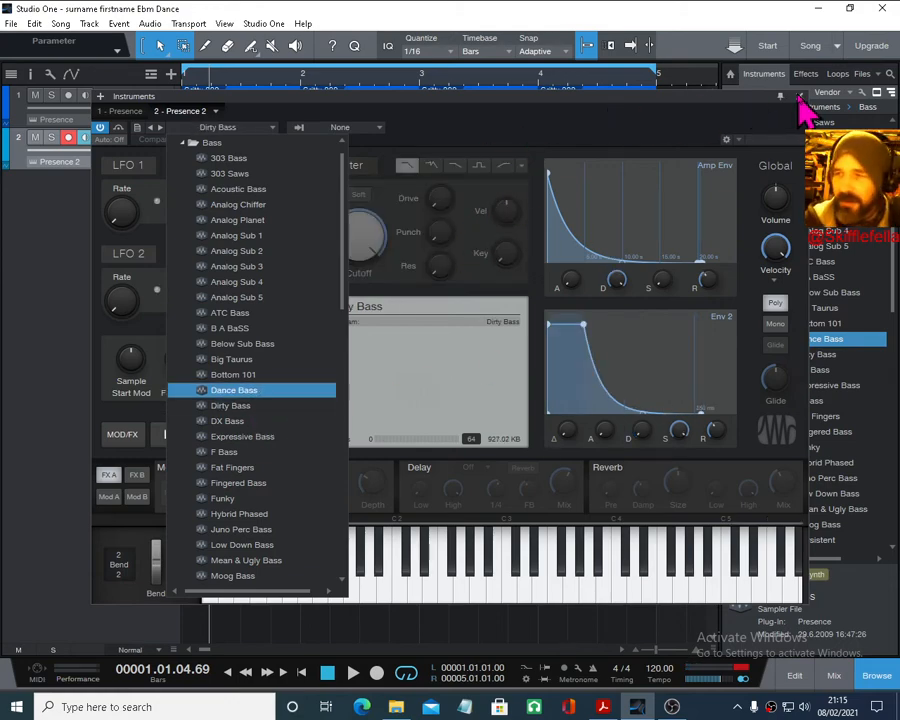
left_click(554, 133)
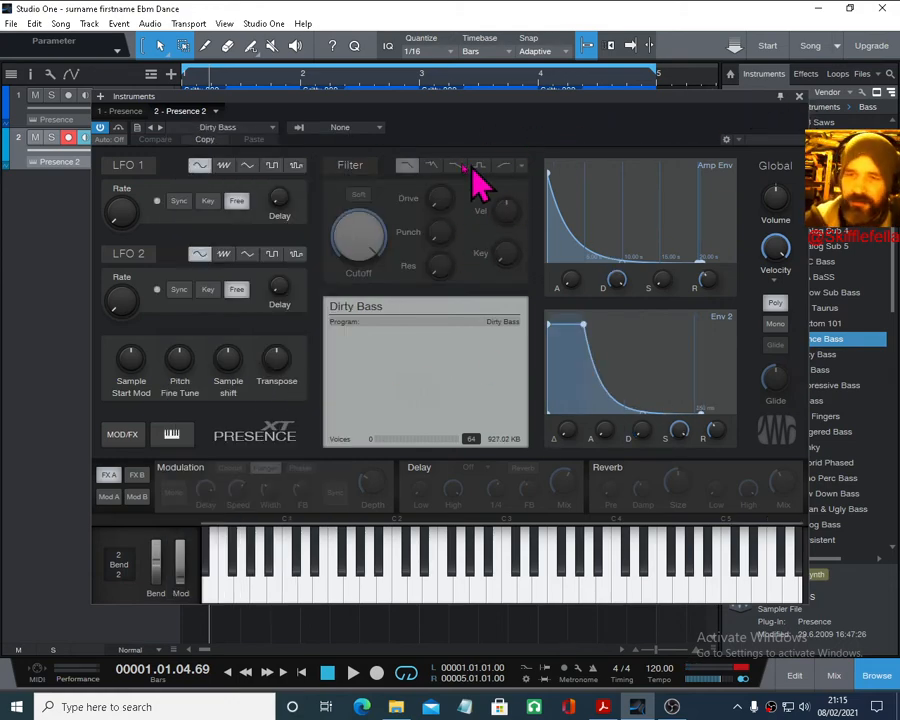
left_click(799, 97)
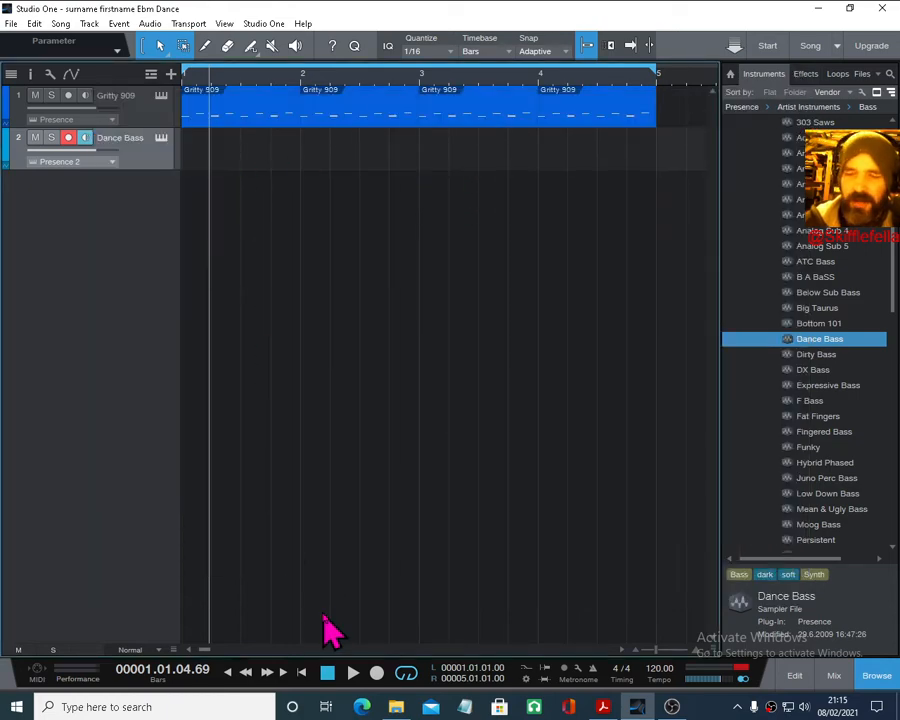
- Create an empty four-bar part on the Dance Bass track, hide the browser, and open the part in the note editor
left_click(302, 672)
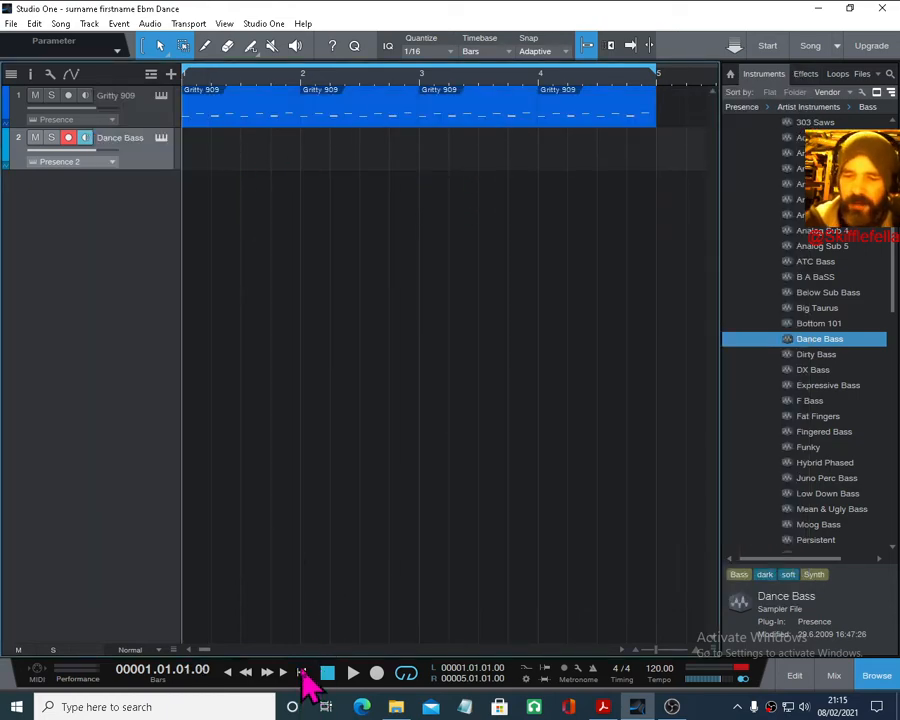
double_click(204, 157)
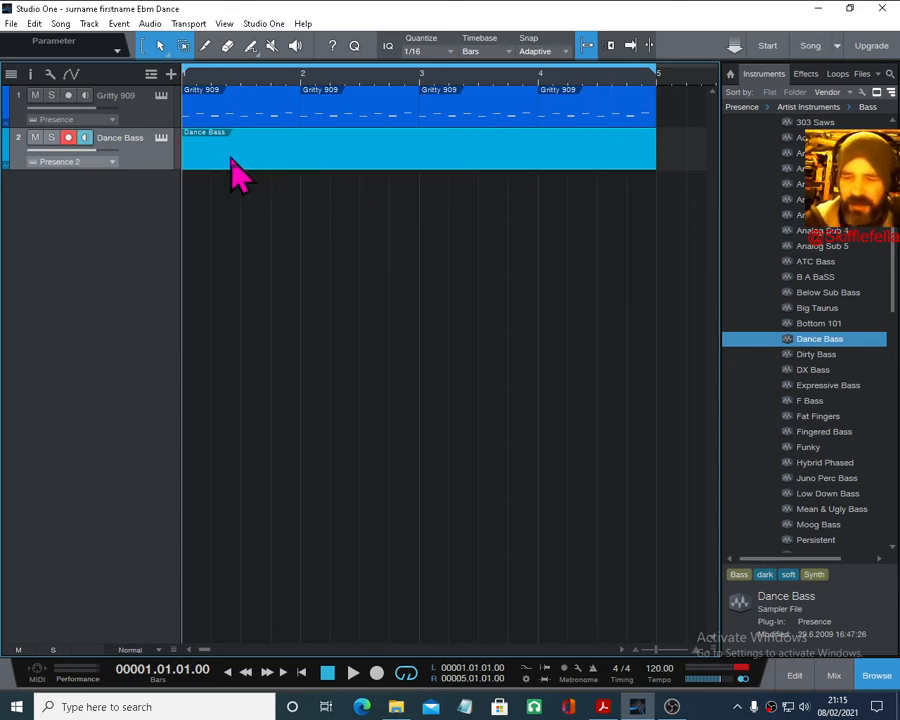
left_click(878, 676)
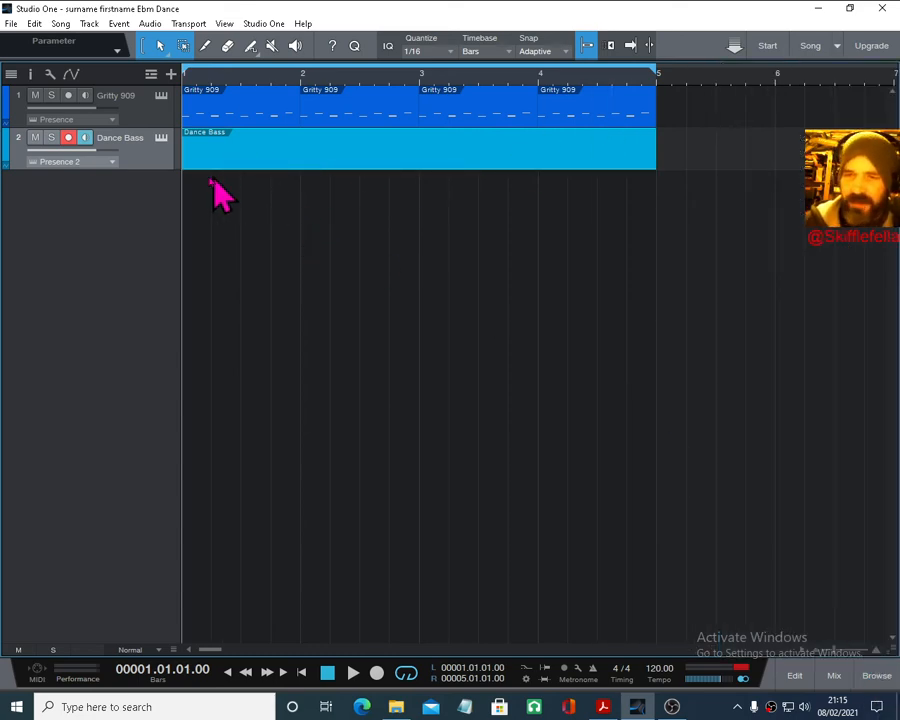
double_click(258, 172)
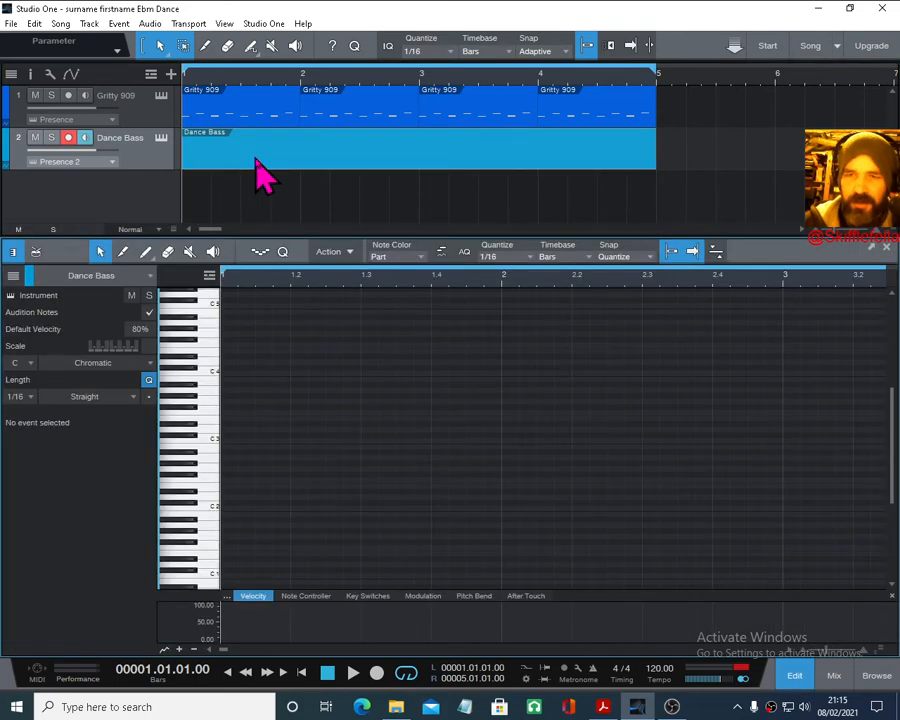
left_click(13, 276)
left_click(13, 276)
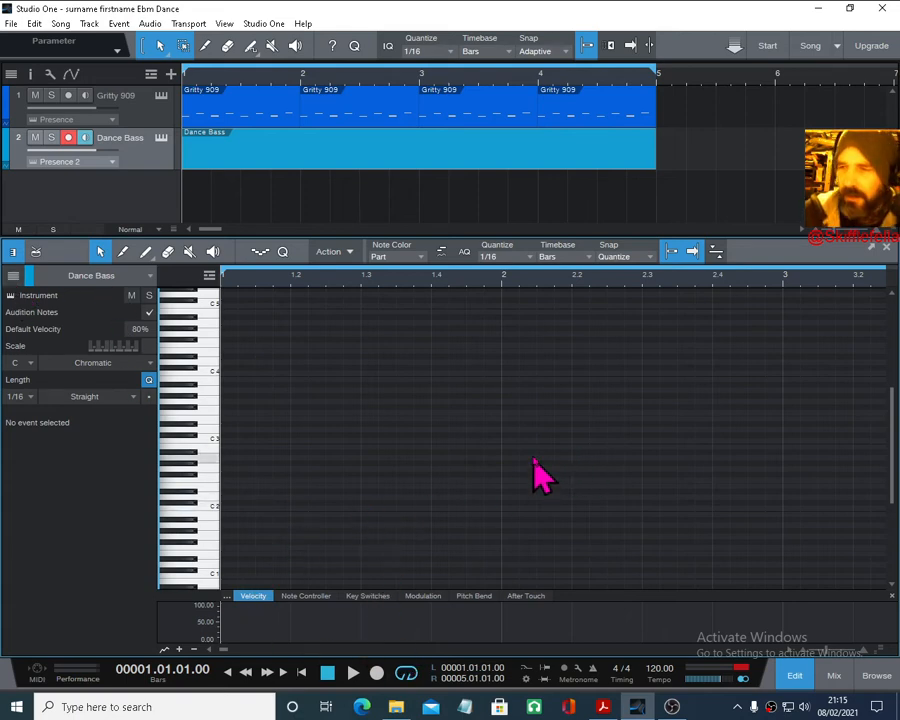
- Examine the bass note pattern on page 2 of the PDF and locate its starting pitch on the note editor's keyboard
scroll(208, 548, "down", 2)
scroll(197, 528, "down", 1)
left_click(203, 522)
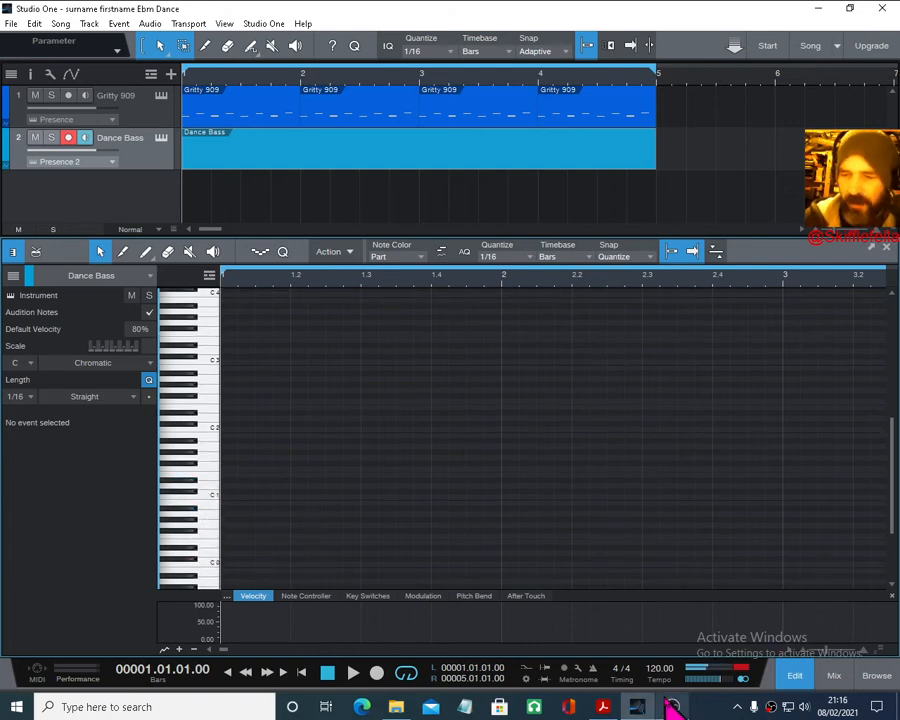
left_click(603, 707)
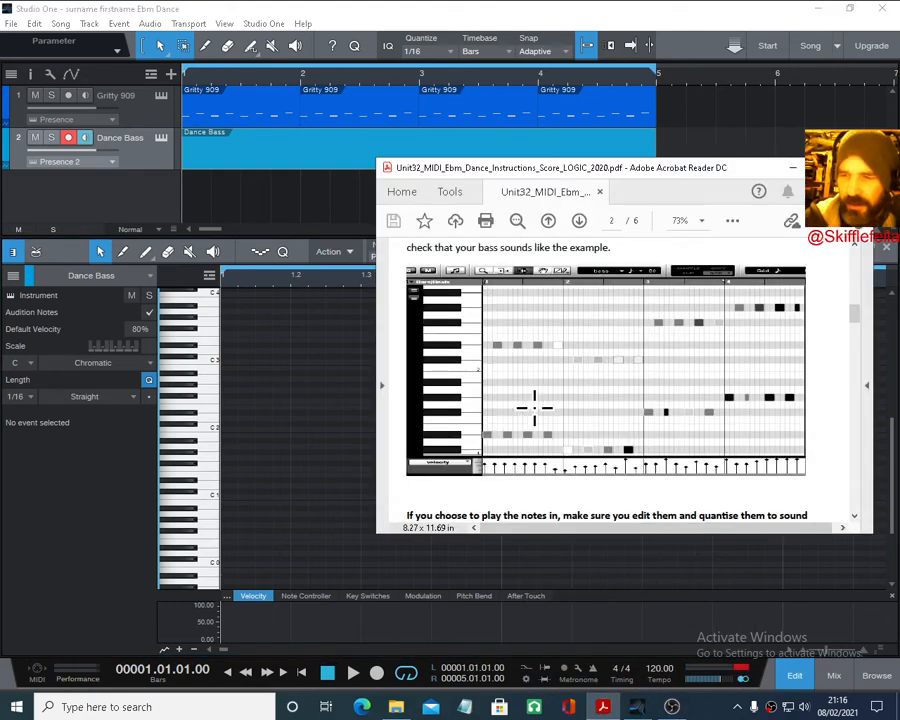
scroll(534, 402, "down", 1)
scroll(534, 402, "up", 1)
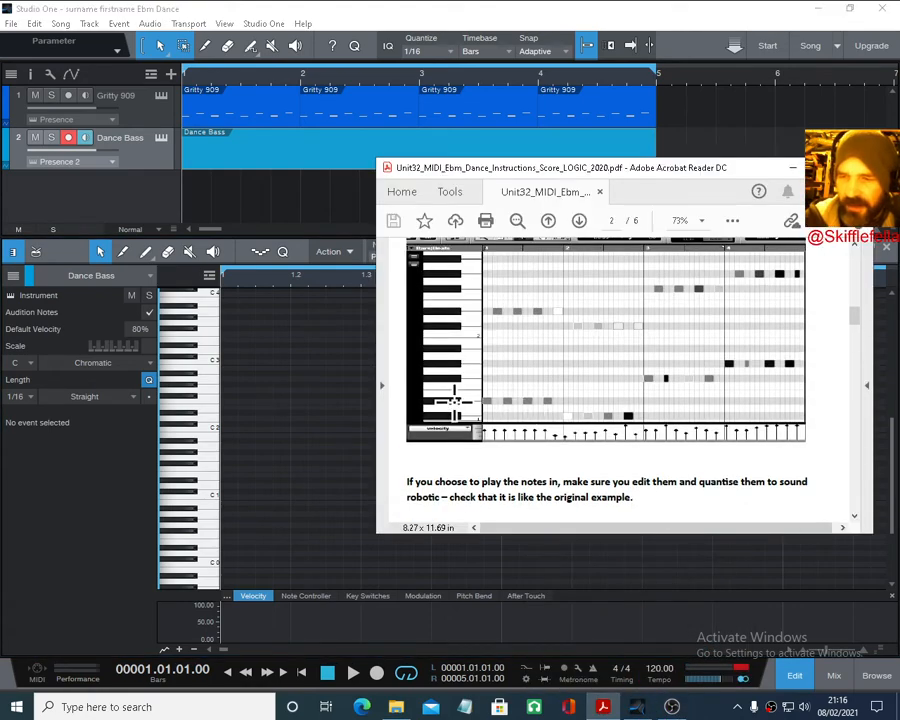
left_click(183, 484)
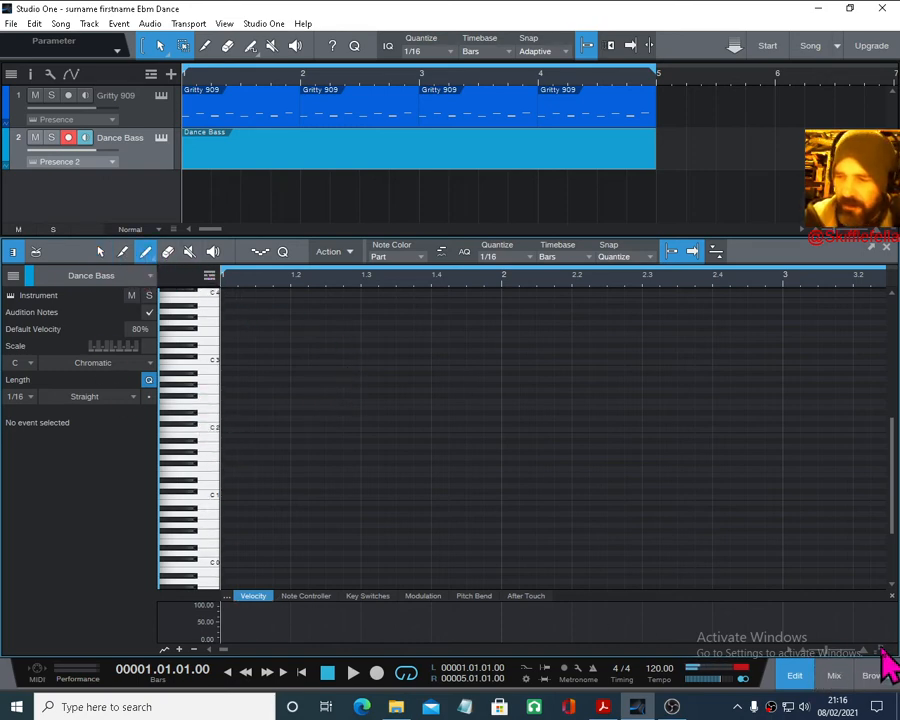
- Set the note editor's quantize to 1/8 and draw a D#1 eighth note on each of the four beats of bar 1
mouse_move(880, 649)
left_click_drag(879, 621, 880, 583)
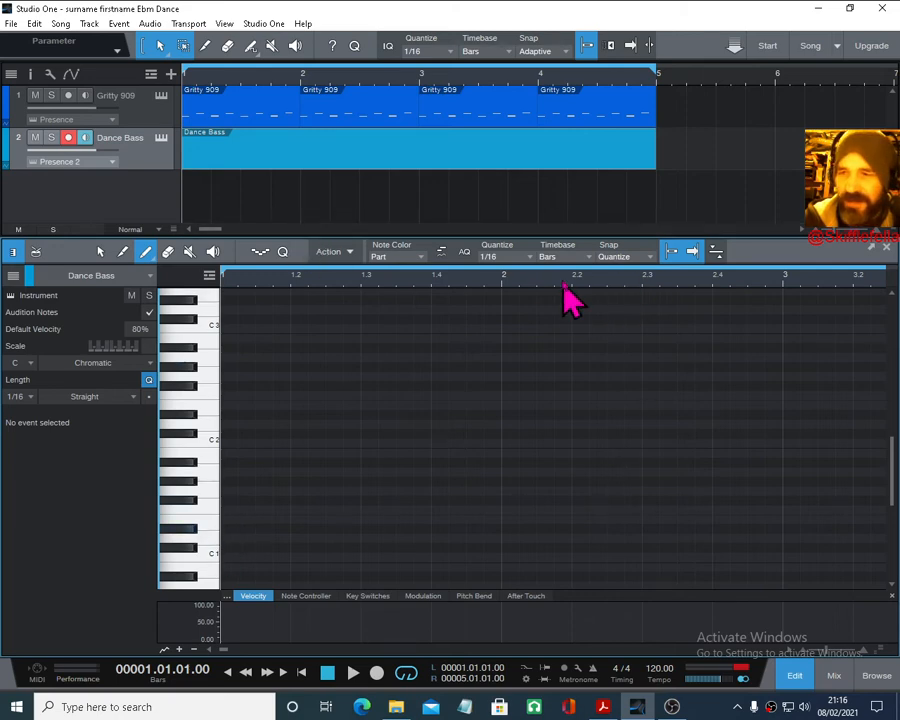
left_click(531, 257)
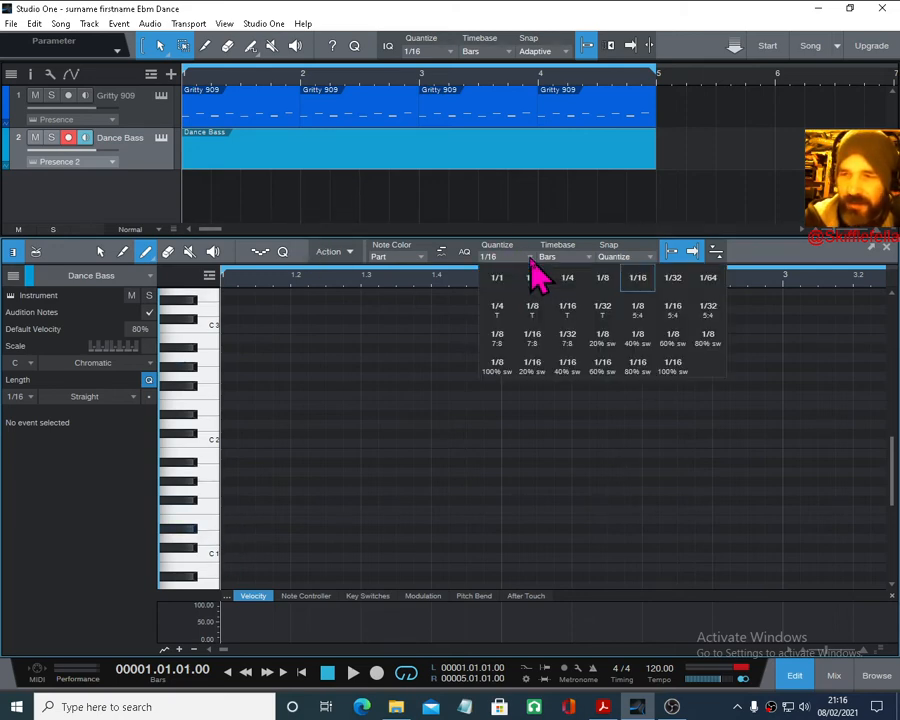
left_click(607, 283)
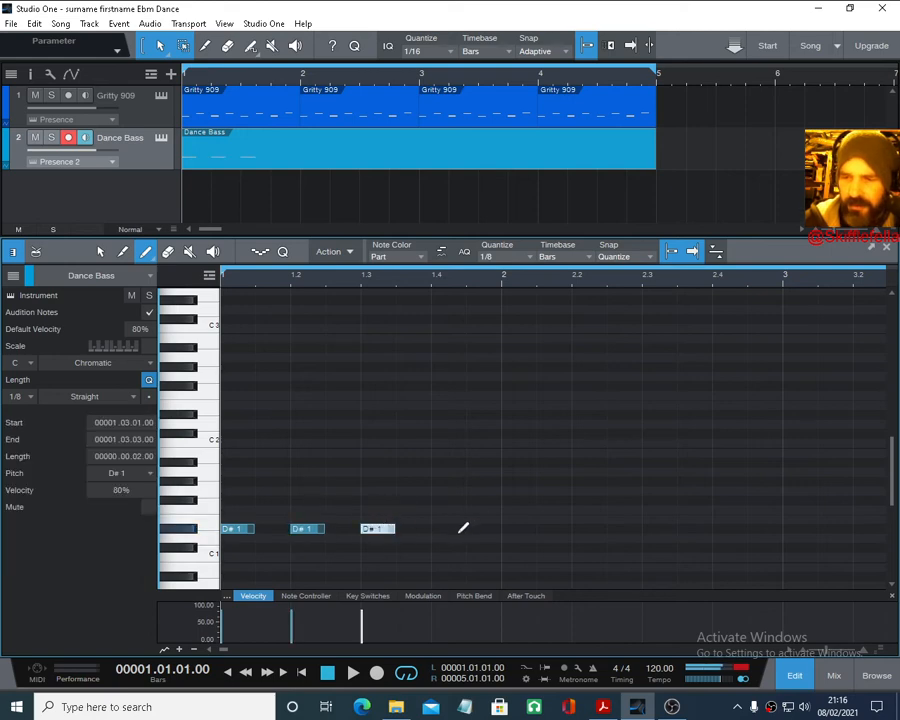
right_click(540, 507)
left_click(540, 505)
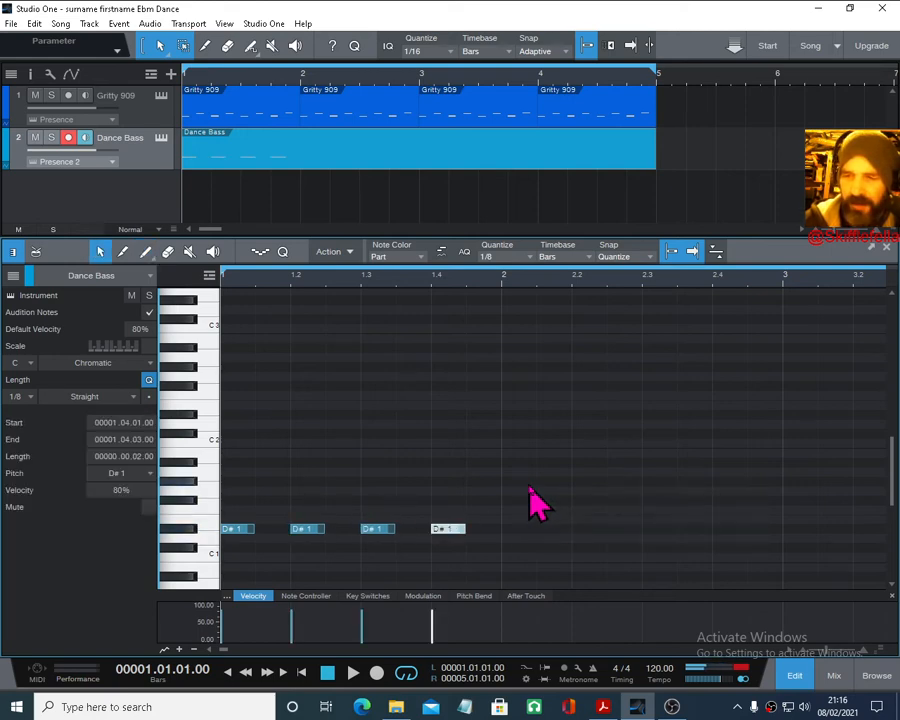
- Copy the four D#1 notes an octave up to D#2 on the off-beats of bar 1 and play the song from the start
left_click_drag(532, 478, 248, 564)
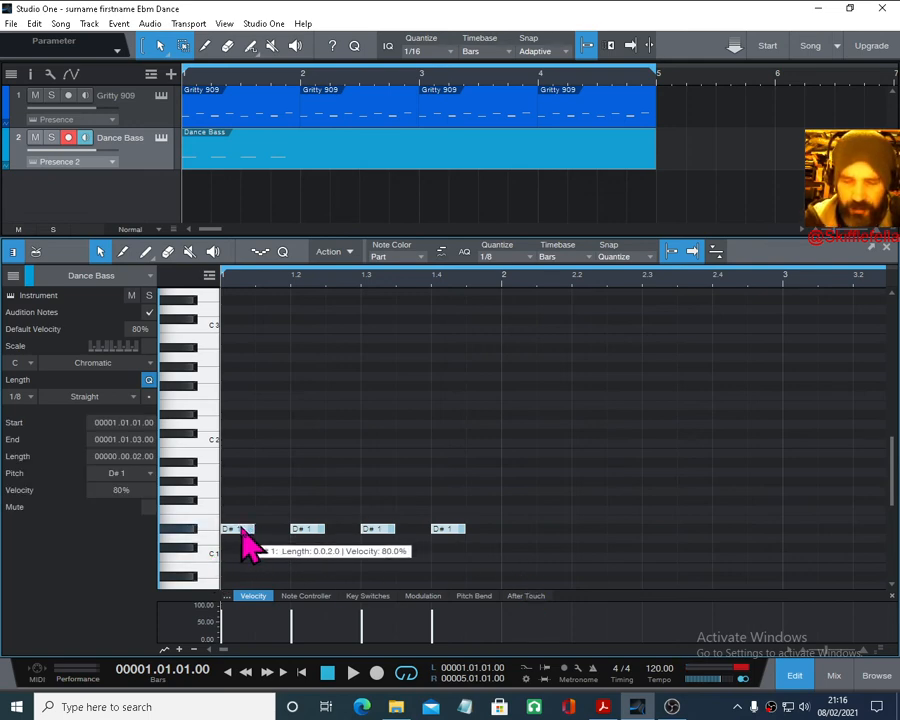
left_click_drag(238, 528, 274, 422)
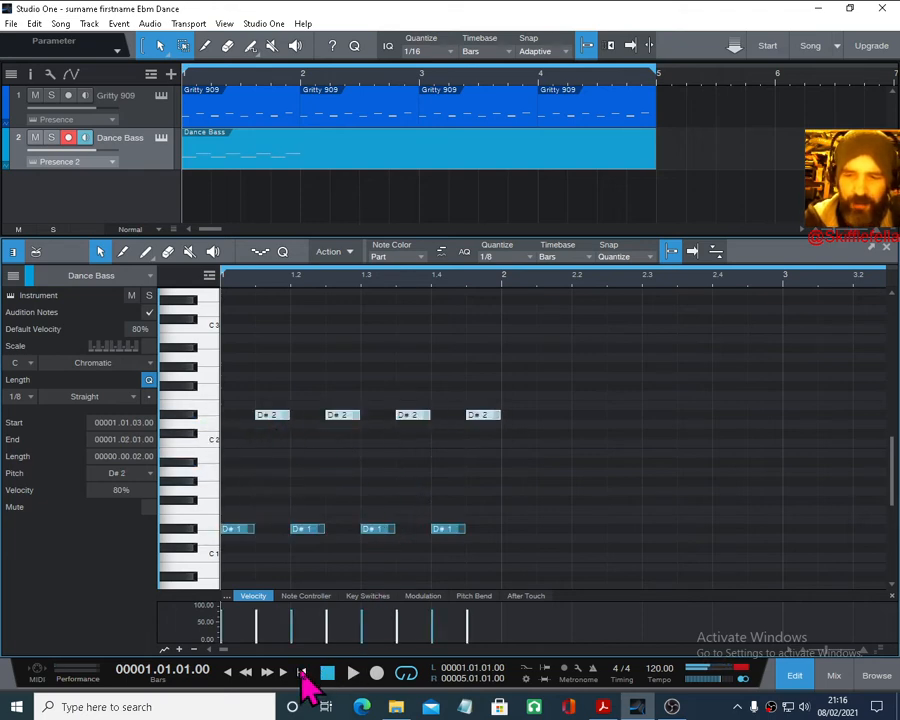
key("space")
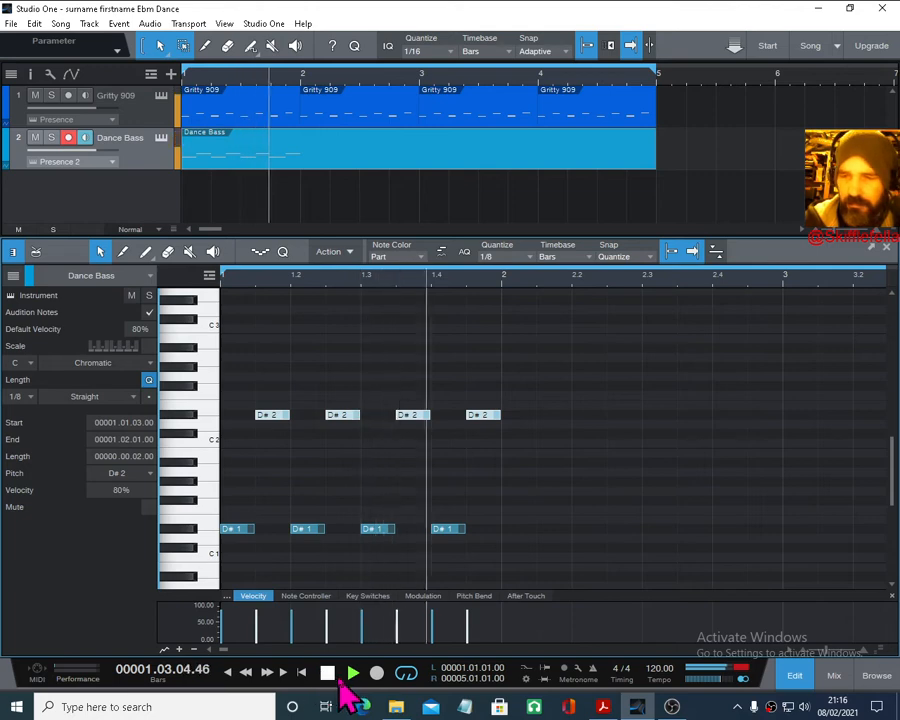
- Stop playback, check the PDF's bass pattern, and copy all bar 1 notes to bar 2 at C#1 and C#2
key("space")
left_click_drag(570, 373, 181, 567)
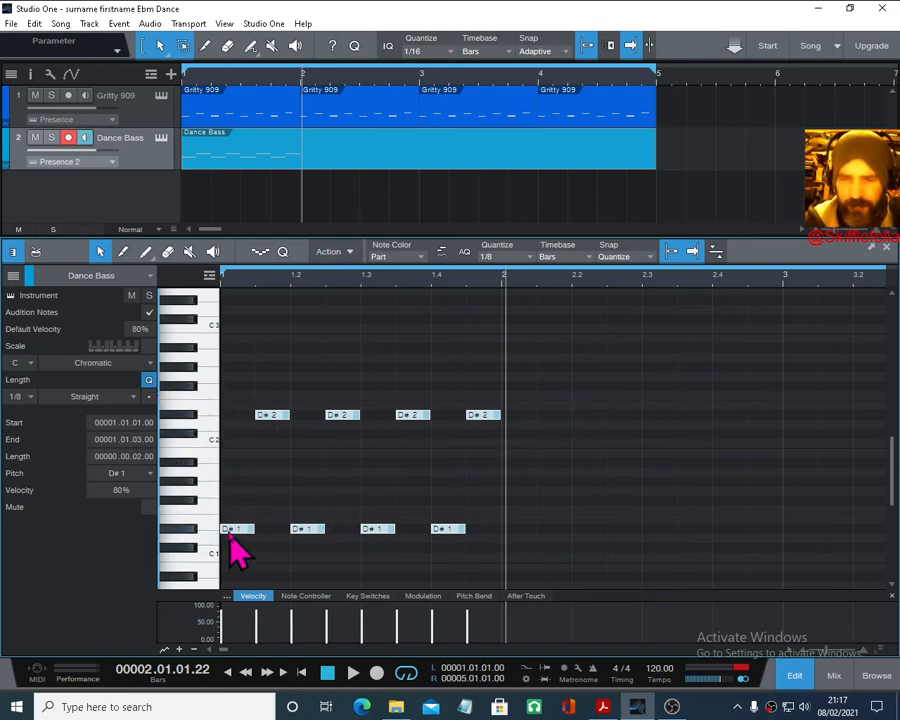
left_click(612, 708)
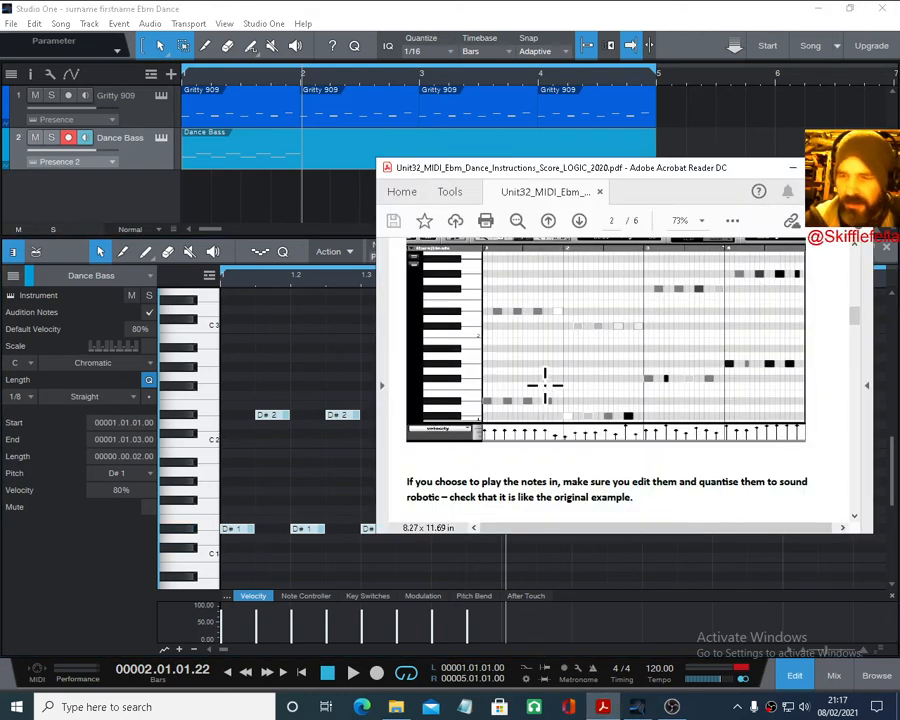
scroll(593, 381, "down", 1)
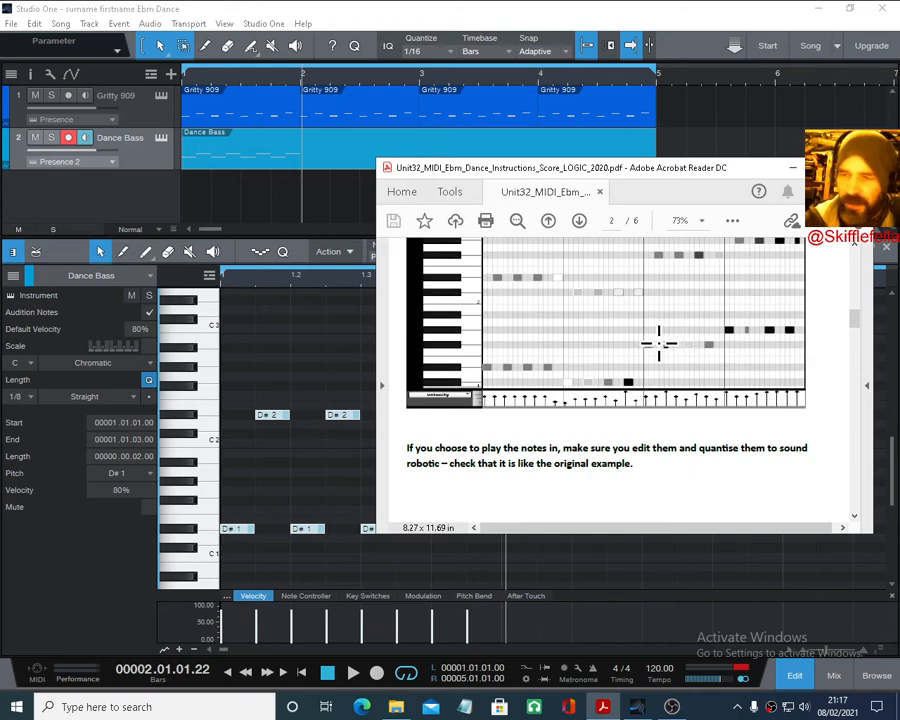
left_click(792, 169)
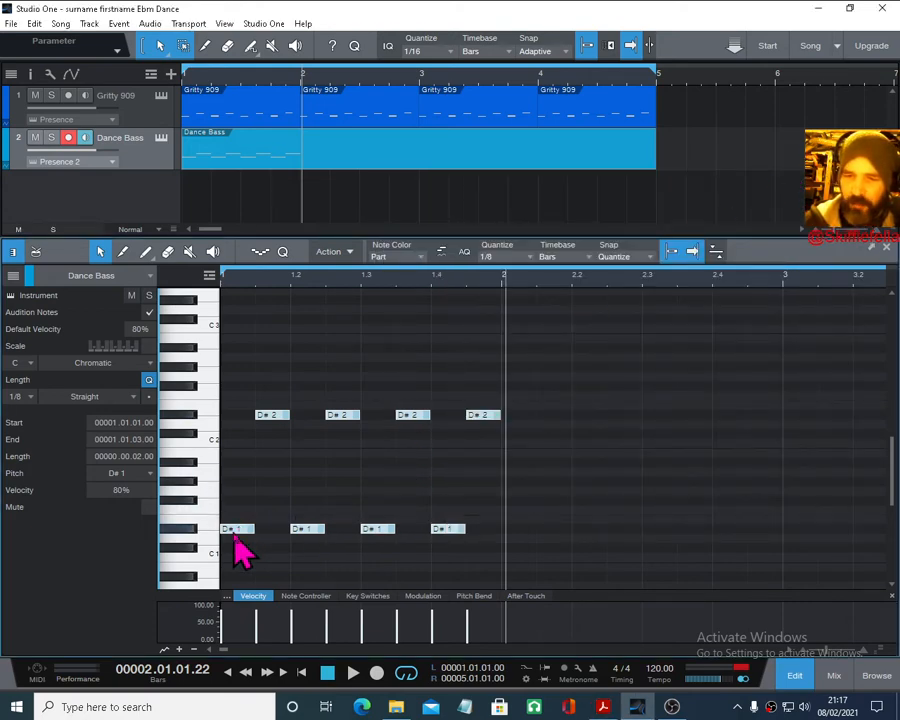
left_click_drag(235, 538, 519, 556)
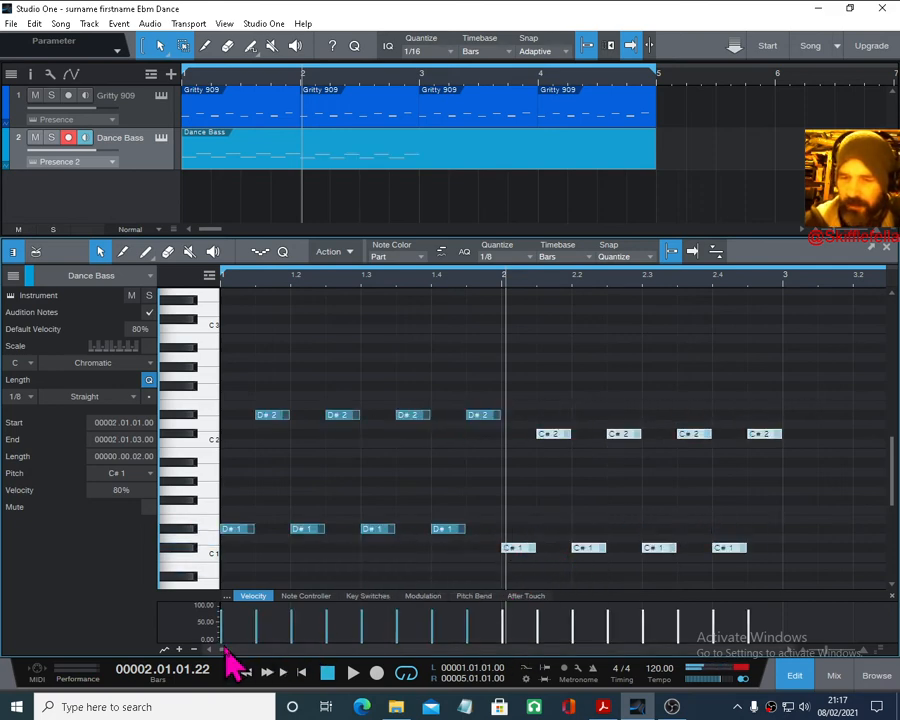
- Copy the octave pattern to bar 3 at F#1 and F#2 and to bar 4 at G#1 and G#2, and play from the start
left_click_drag(225, 650, 229, 650)
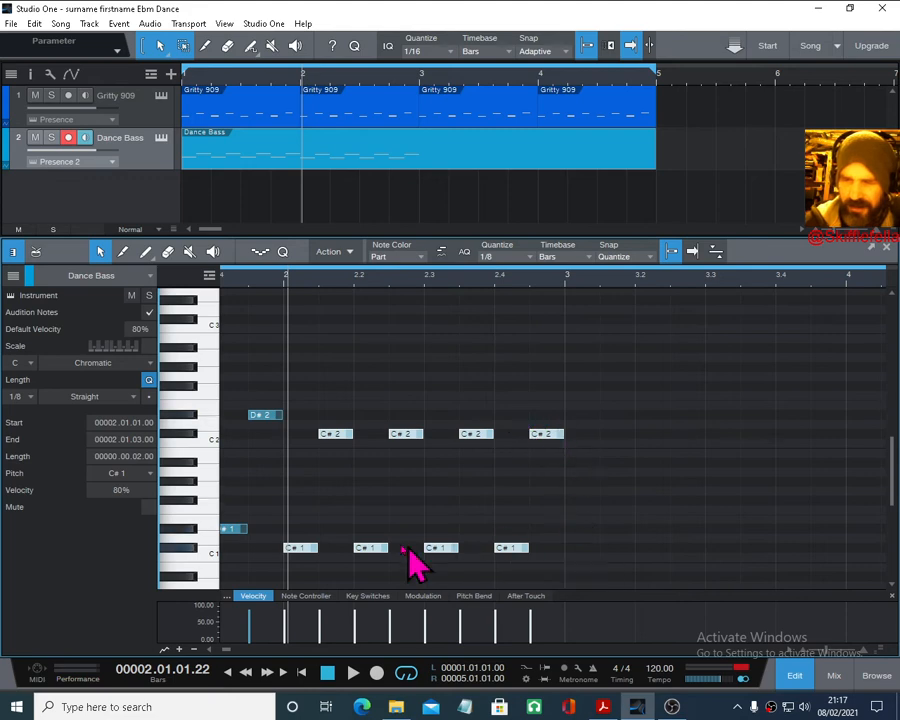
left_click_drag(297, 553, 590, 503)
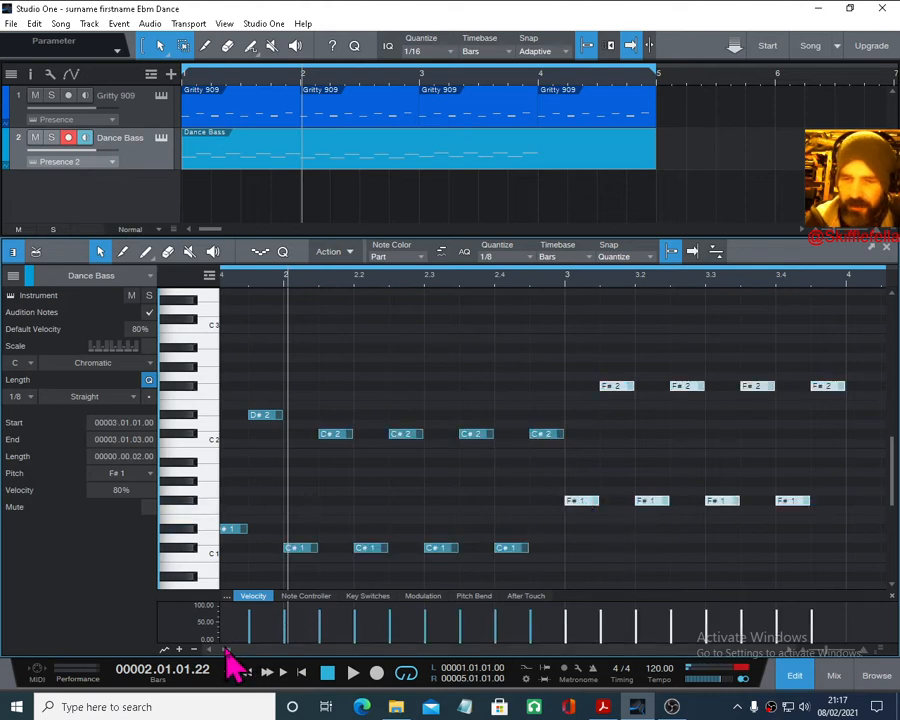
left_click_drag(226, 650, 230, 650)
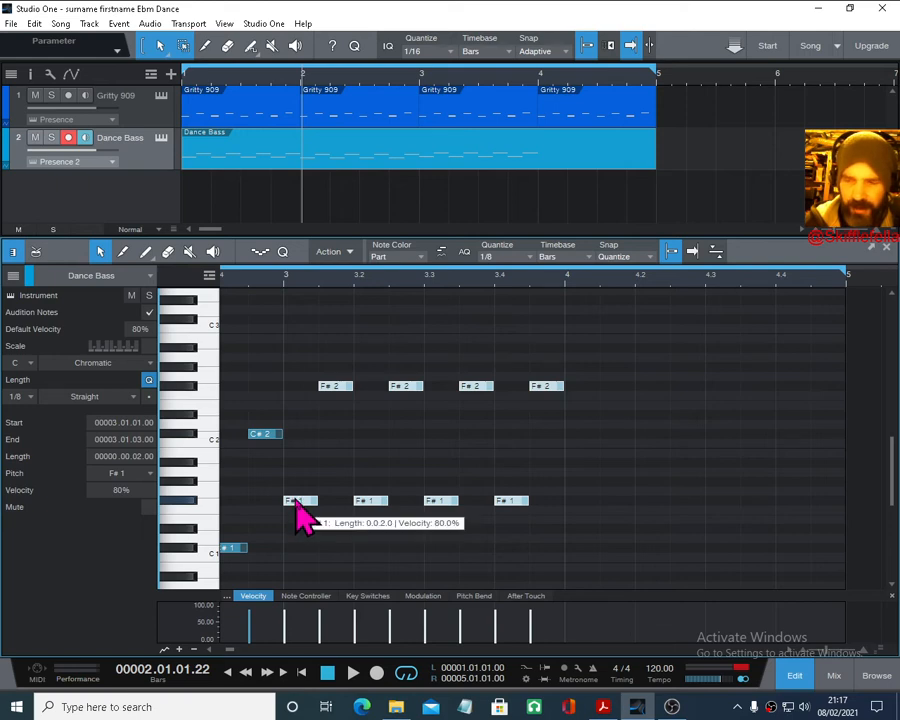
left_click_drag(297, 502, 587, 486)
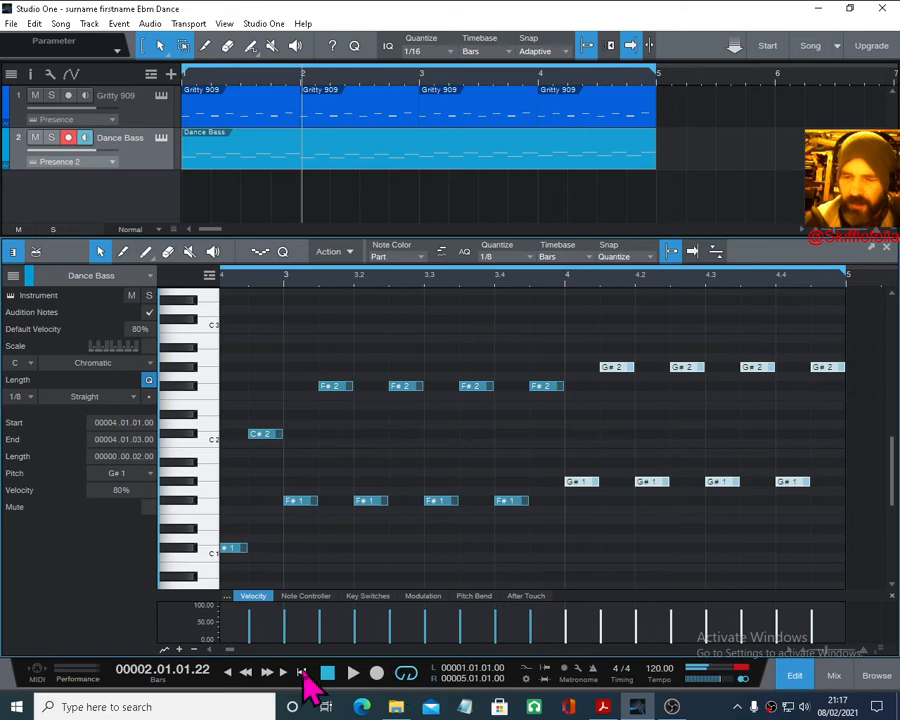
left_click(302, 672)
key("space")
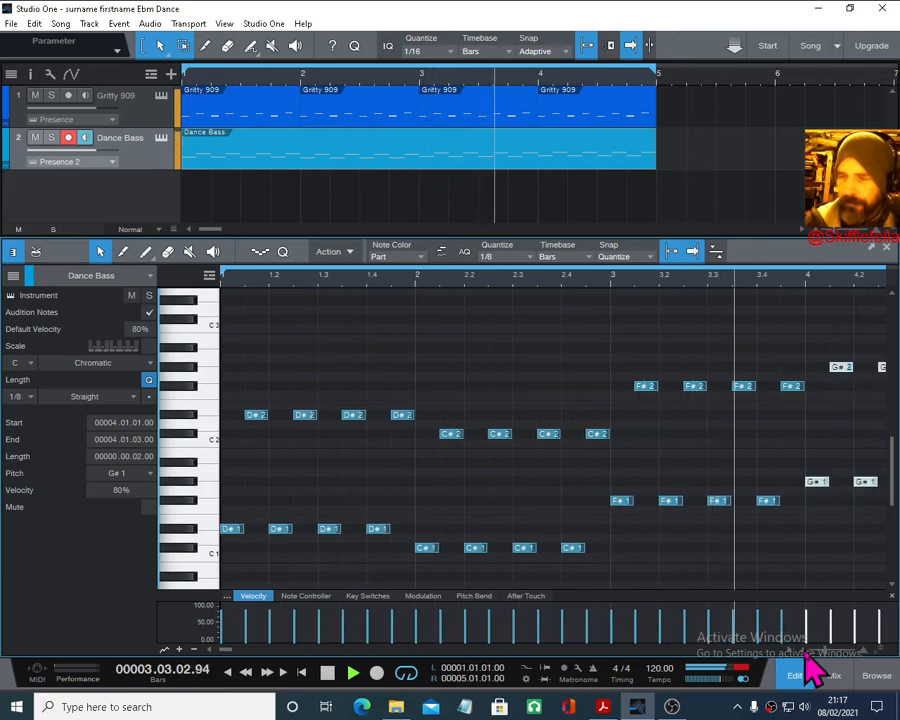
- Open the Dance Bass track's instrument and audition the DX Bass, Expressive Bass, F Bass, 303 Saws and 303 Bass presets
left_click(161, 139)
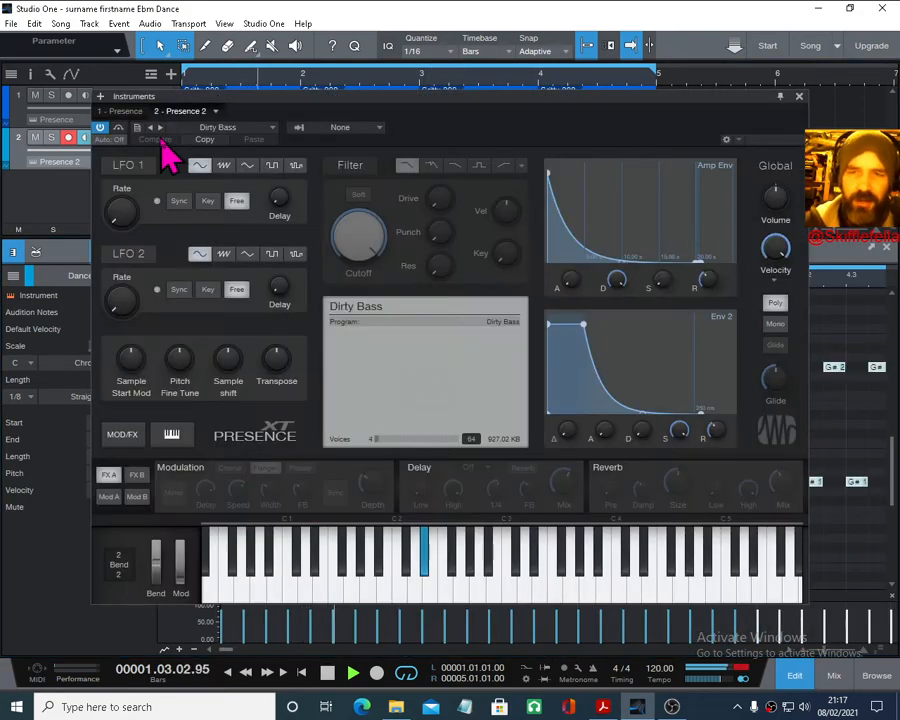
left_click(270, 128)
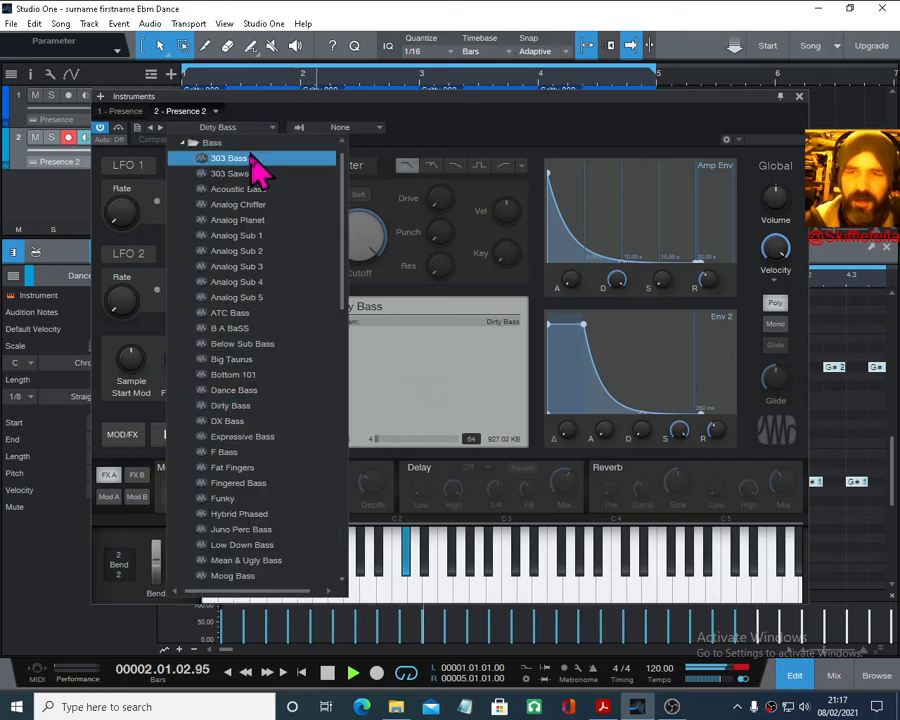
left_click(262, 422)
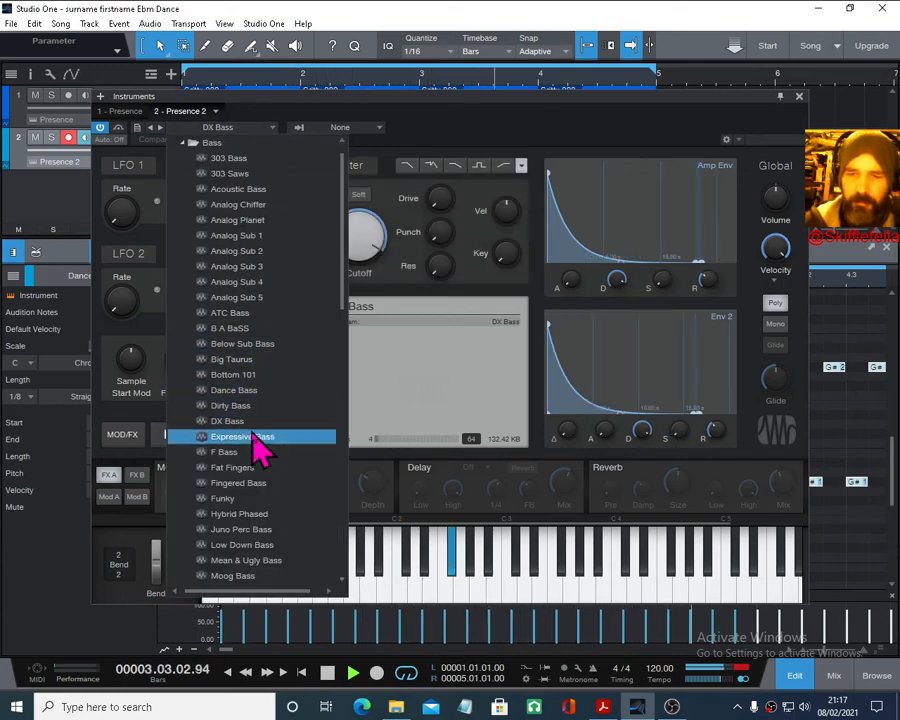
left_click(258, 440)
left_click(262, 453)
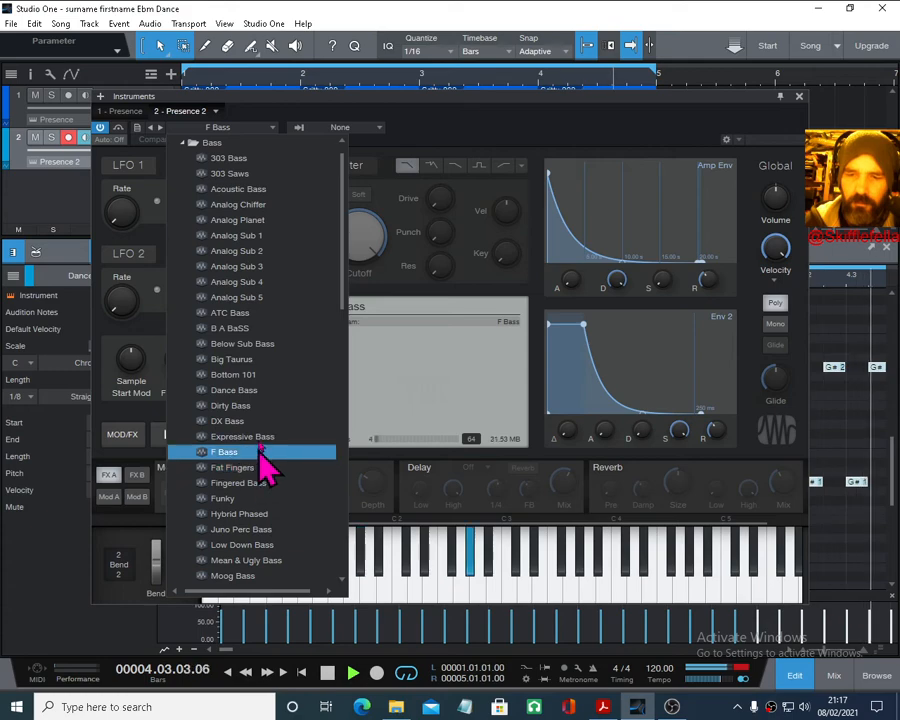
left_click(255, 174)
left_click(252, 159)
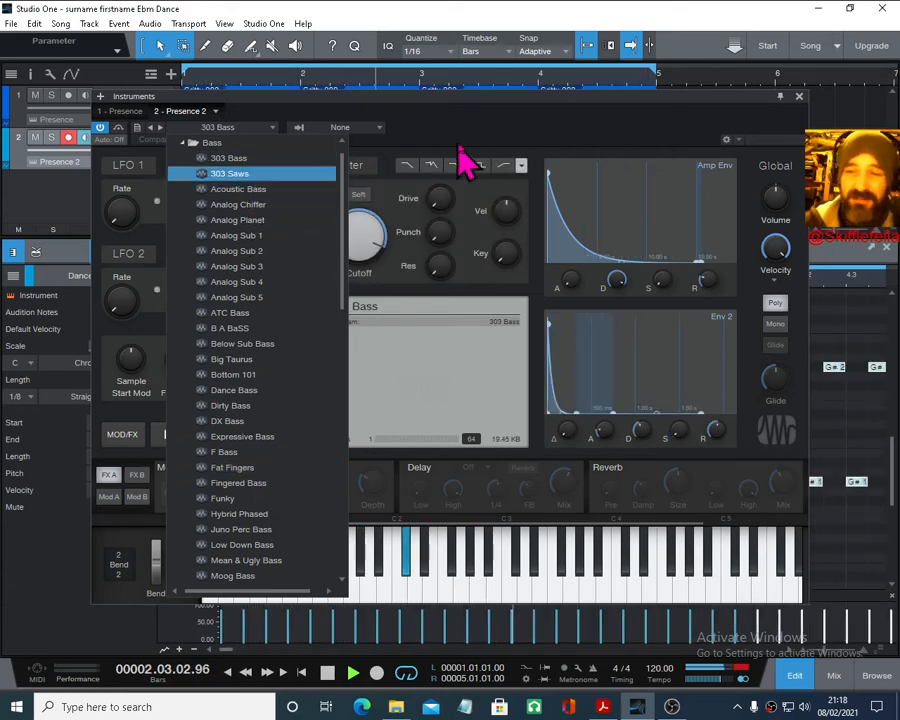
- Audition the Analog Planet and Analog Sub 1, 2, 4 and 5 bass presets during playback
left_click(262, 221)
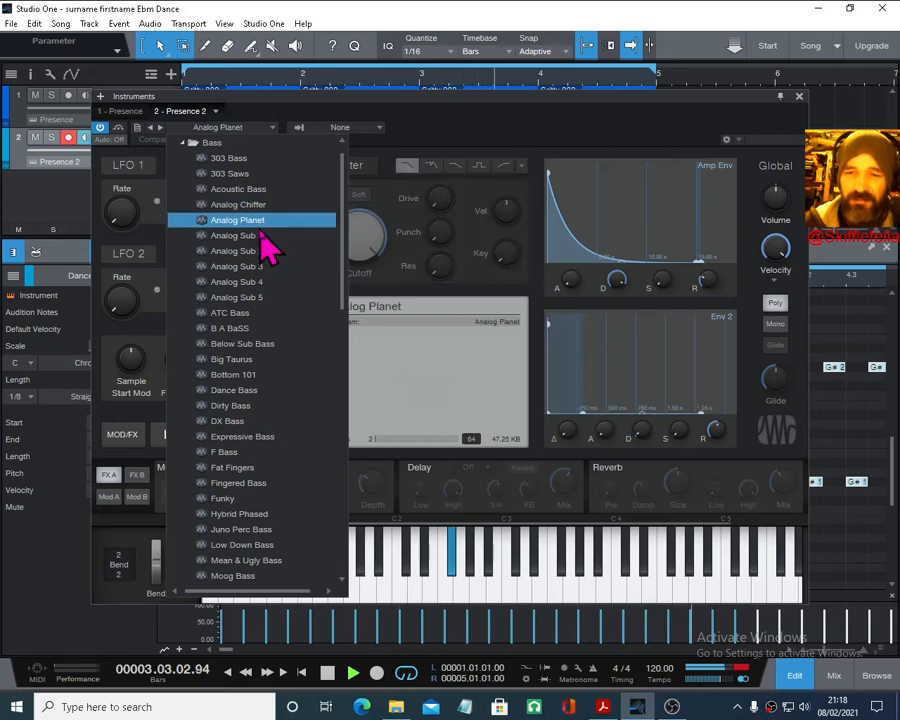
left_click(262, 235)
left_click(260, 251)
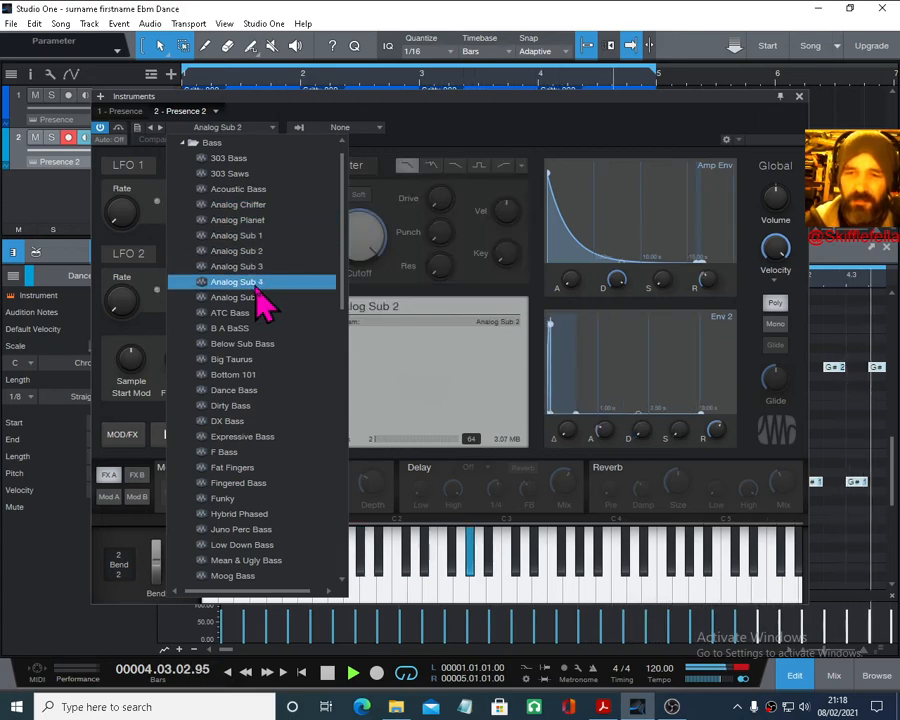
left_click(258, 283)
left_click(257, 298)
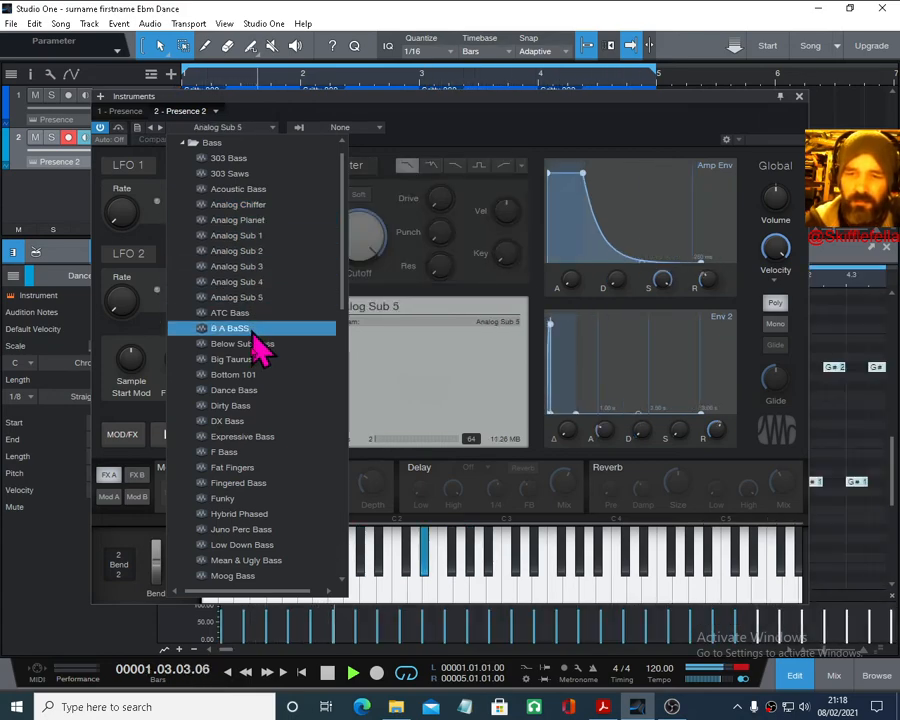
- Audition the Hybrid Phased, Juno Perc Bass, Low Down Bass and Mean & Ugly Bass presets
left_click(258, 514)
left_click(260, 530)
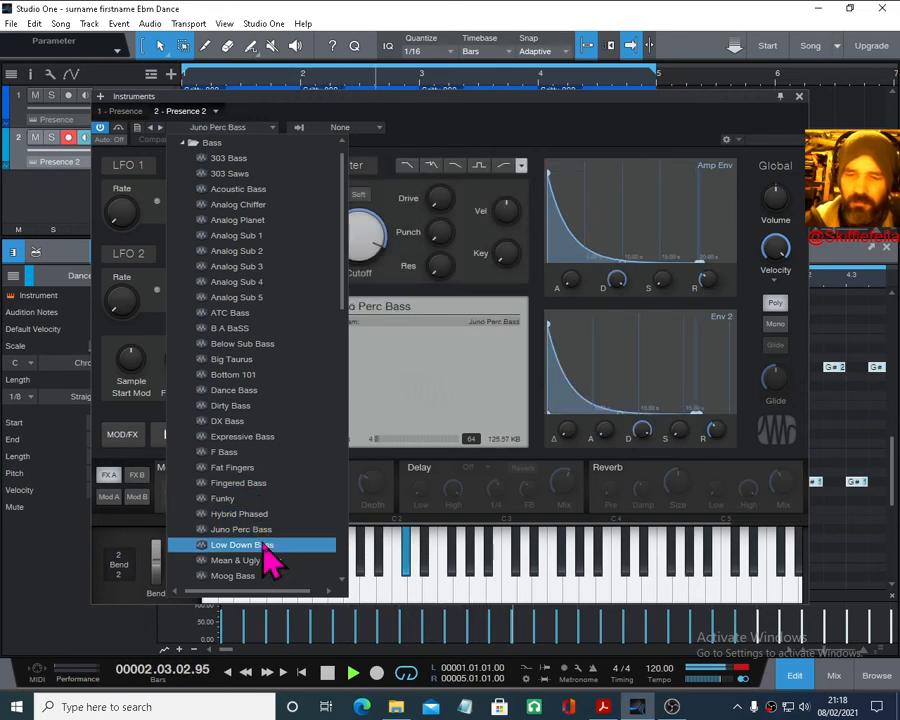
left_click(266, 548)
scroll(280, 544, "down", 2)
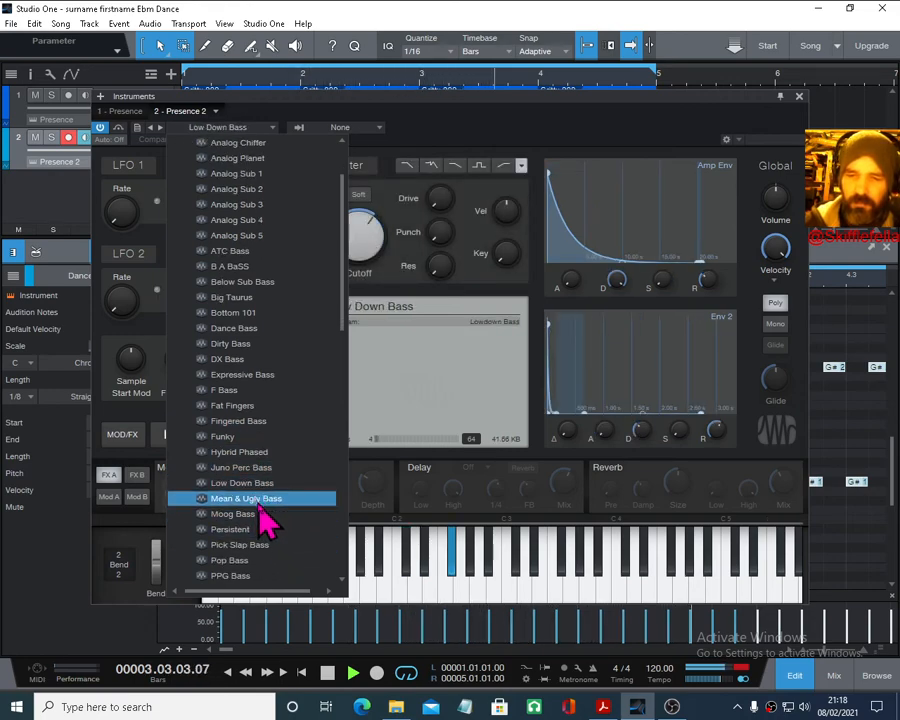
left_click(258, 501)
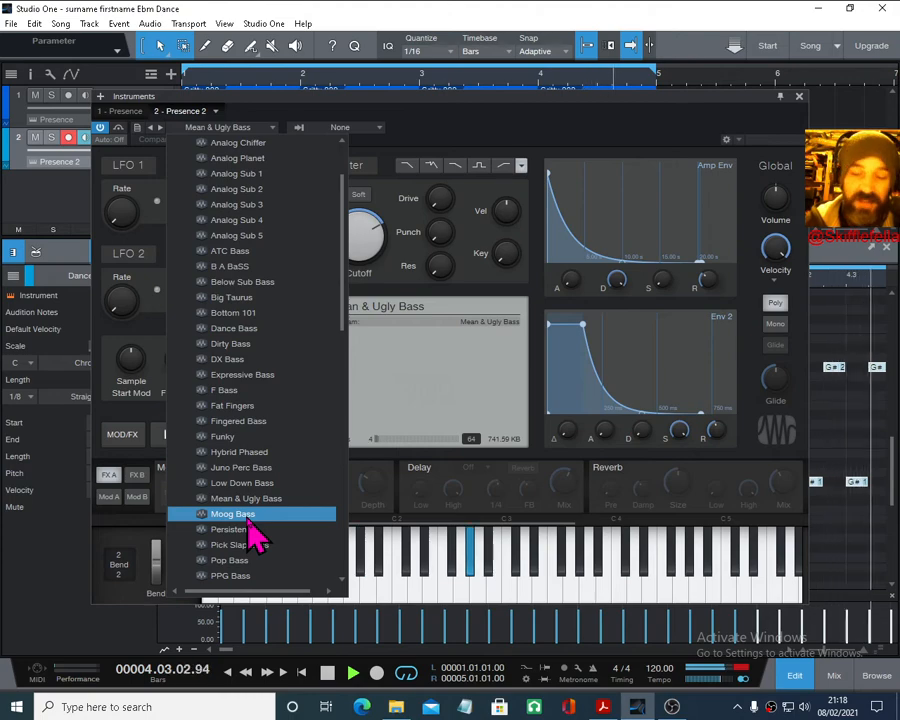
- Compare the Bottom 101 preset with Mean & Ugly Bass and try Moog Bass and Persistent
scroll(252, 527, "up", 1)
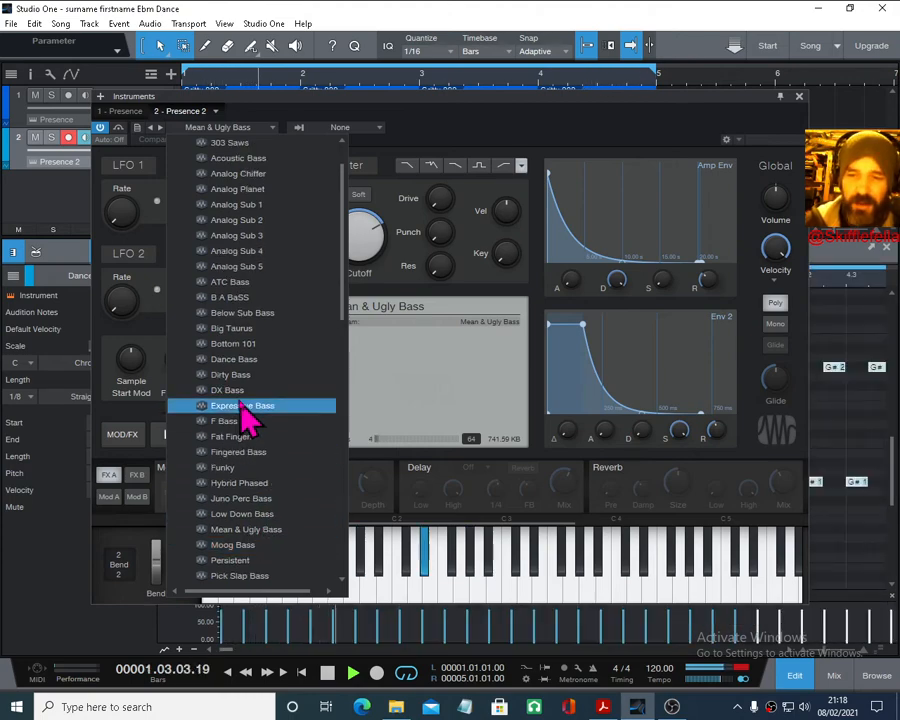
left_click(245, 348)
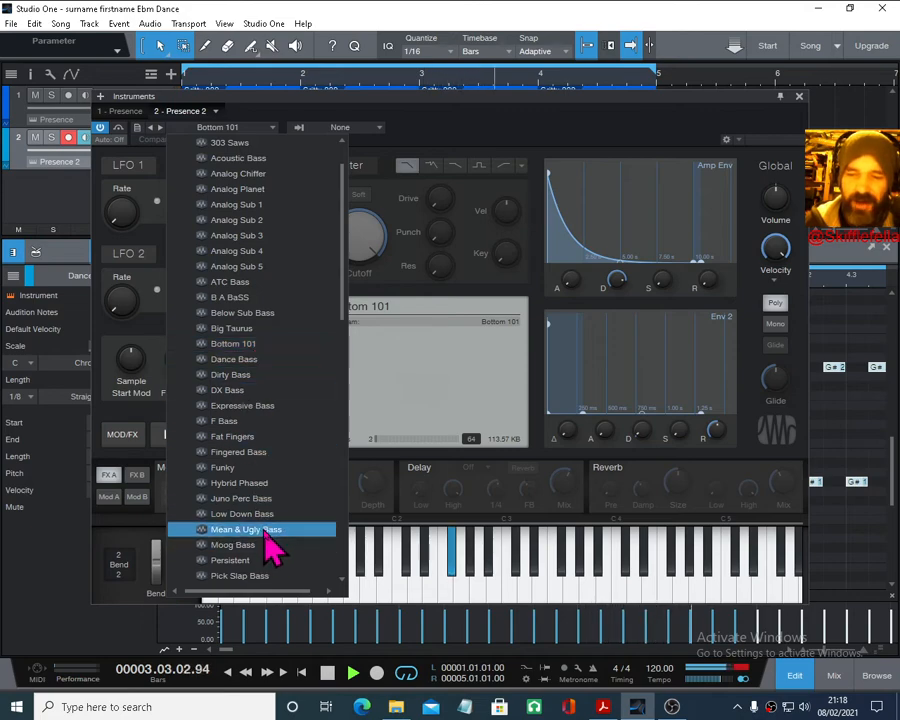
left_click(265, 531)
scroll(270, 550, "down", 1)
left_click(258, 514)
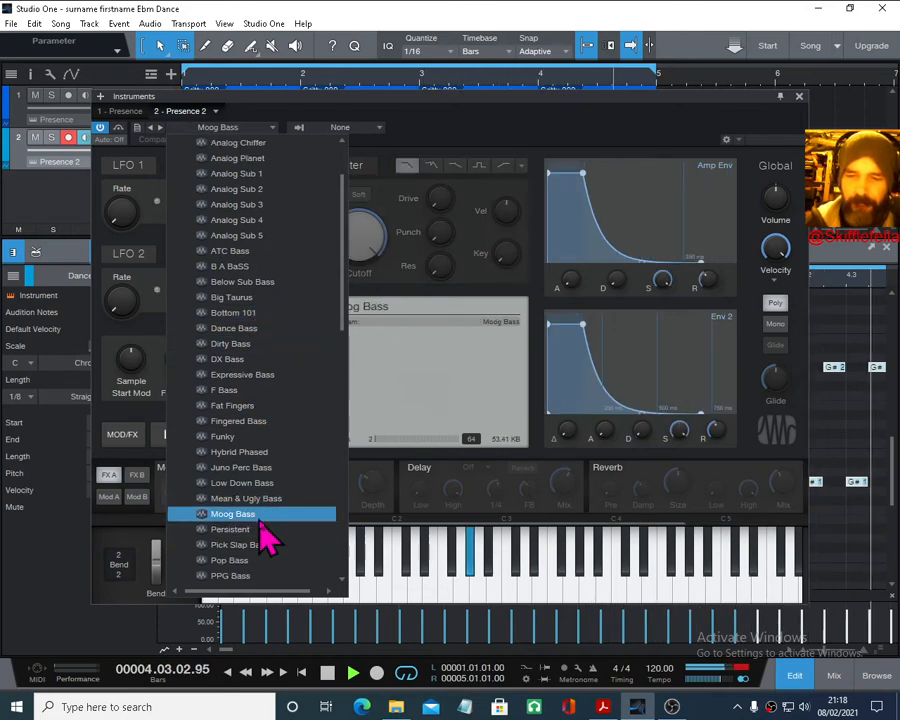
left_click(260, 526)
- Audition the Pick Slap Bass, Pop Bass, PPG Bass and Pro 1 Bass presets
scroll(265, 525, "down", 1)
left_click(268, 515)
left_click(269, 529)
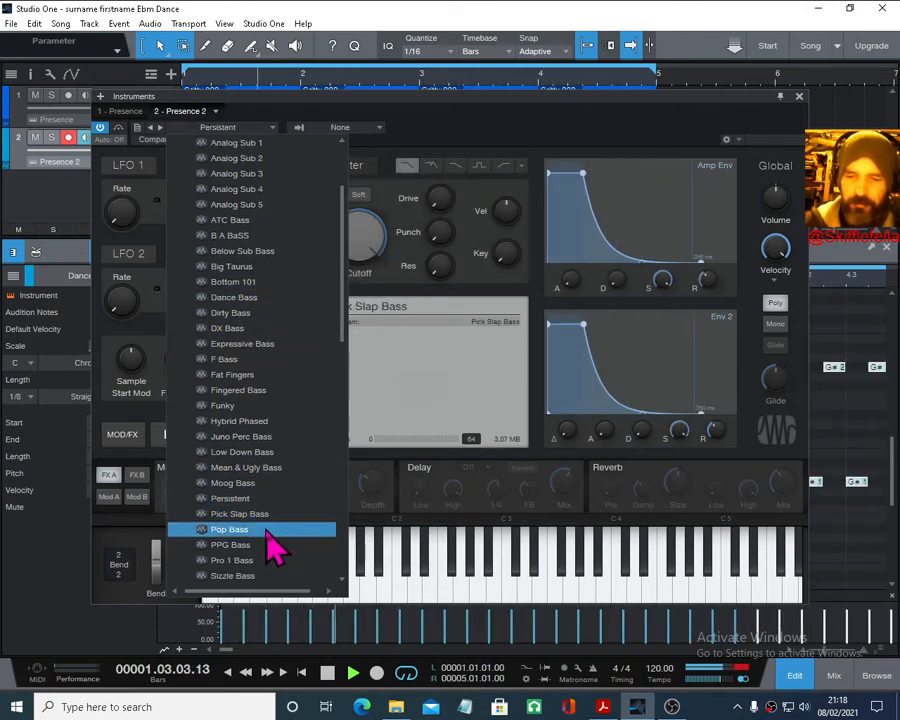
left_click(268, 545)
left_click(264, 560)
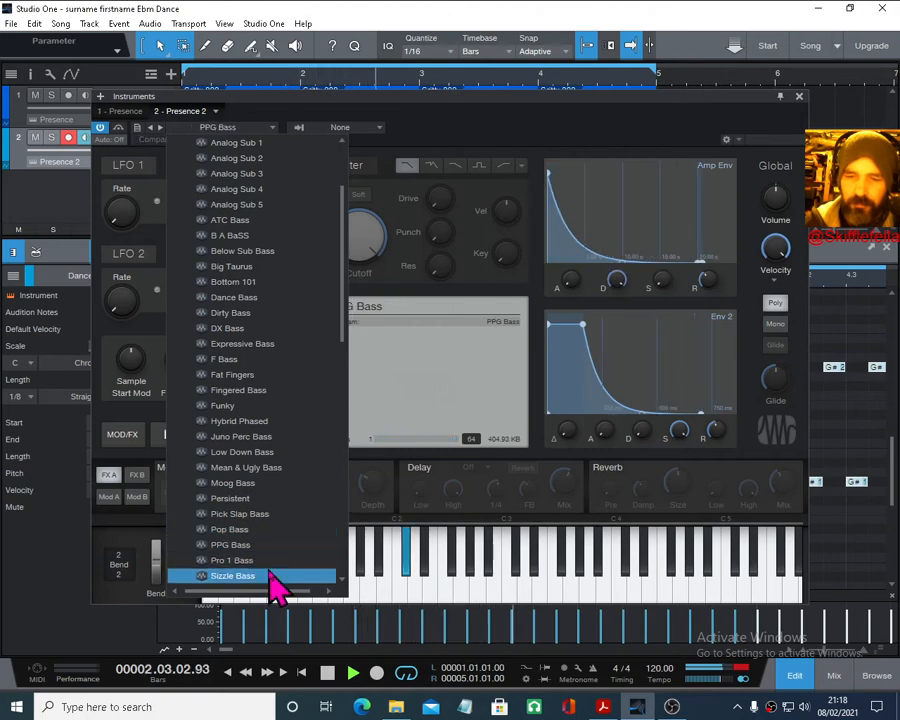
- Audition the Smack Bass, Sizzle Bass, Snap Bass and SubLevel presets
scroll(266, 562, "down", 1)
left_click(266, 561)
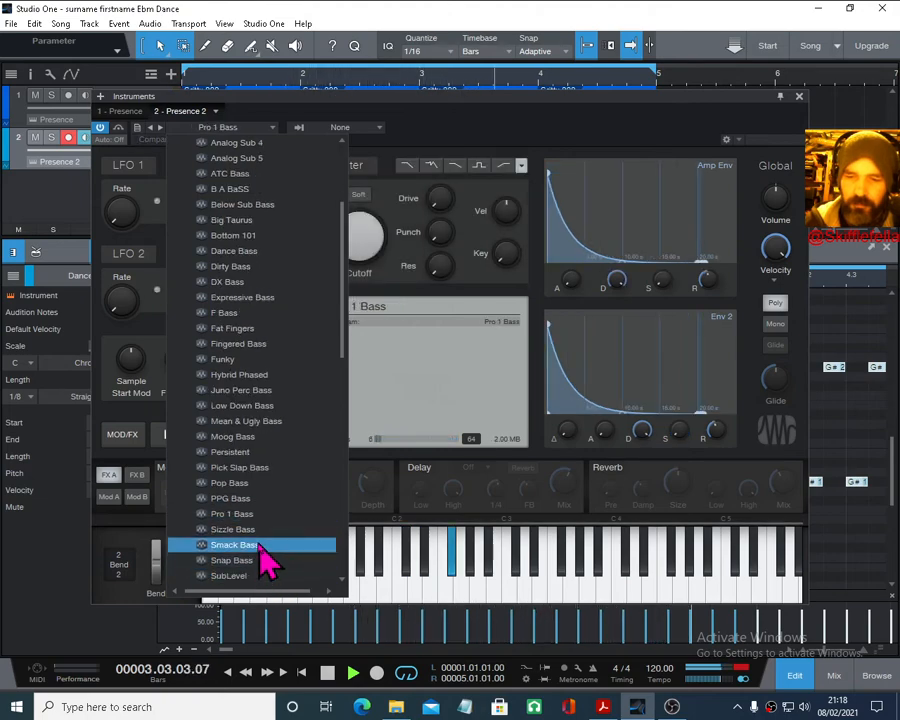
left_click(260, 545)
left_click(262, 536)
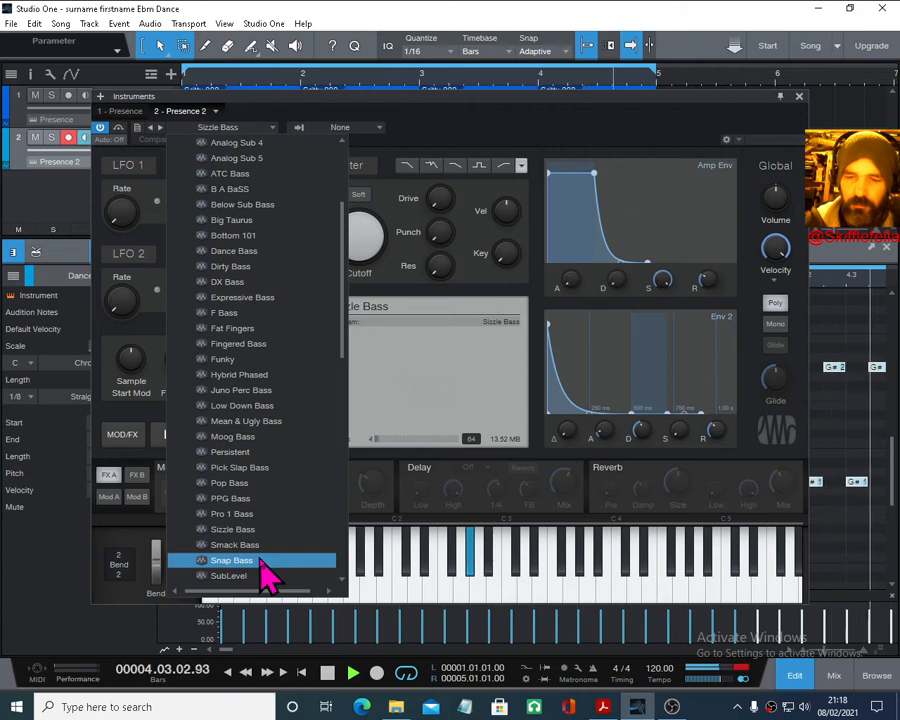
left_click(263, 562)
left_click(264, 577)
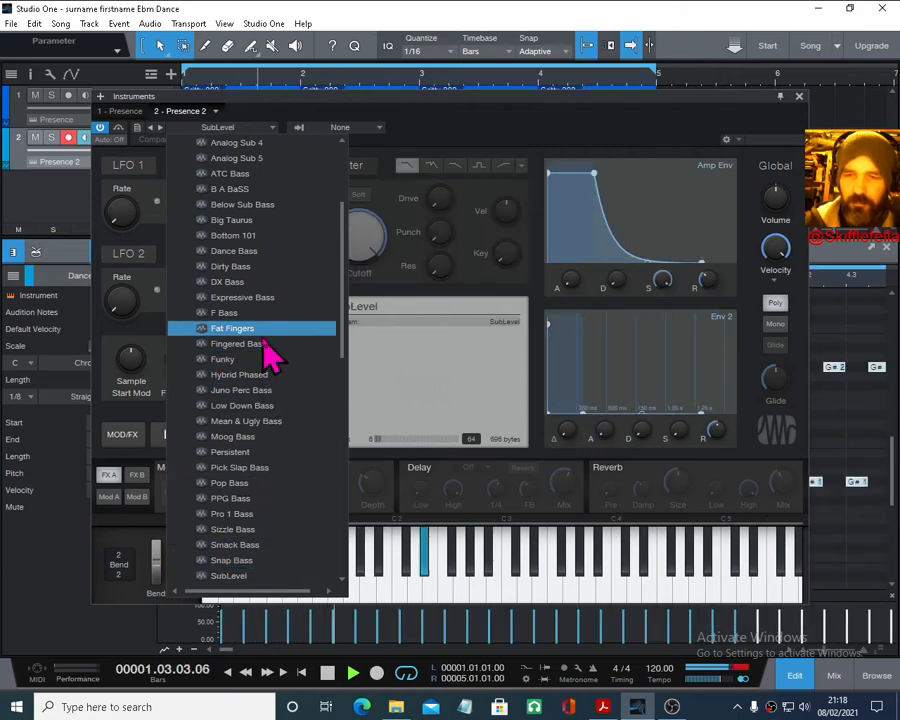
- Load the Mean & Ugly Bass preset and keep its filter switched on
left_click(266, 424)
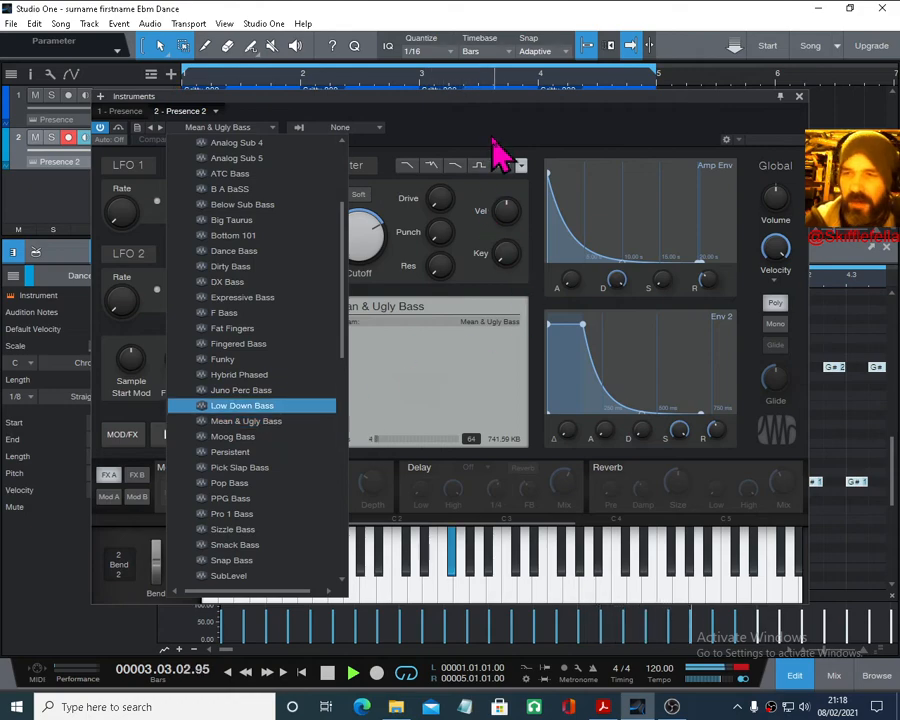
left_click(460, 152)
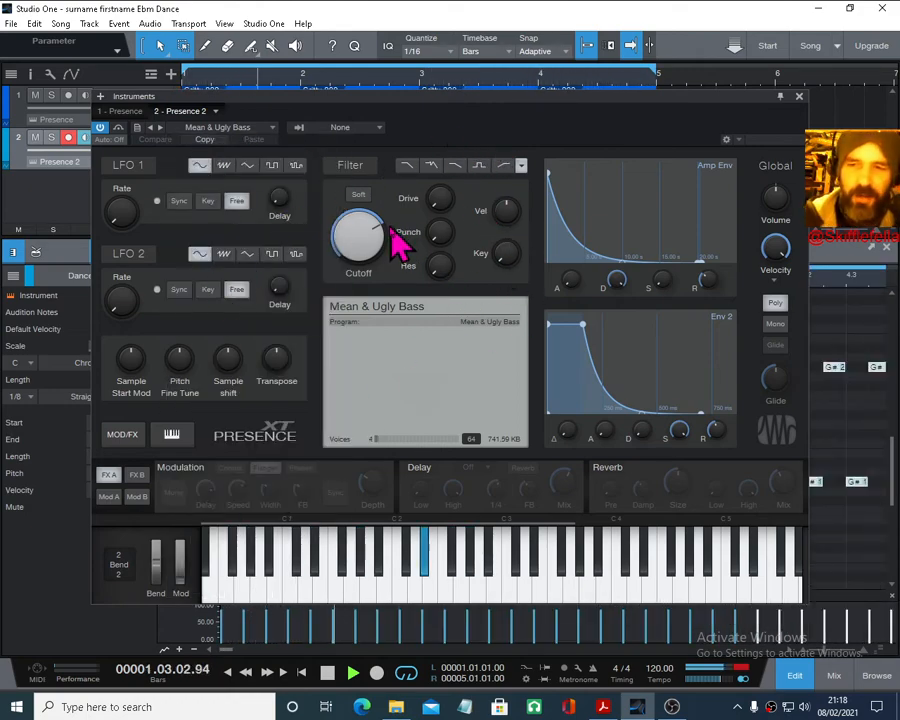
left_click(358, 172)
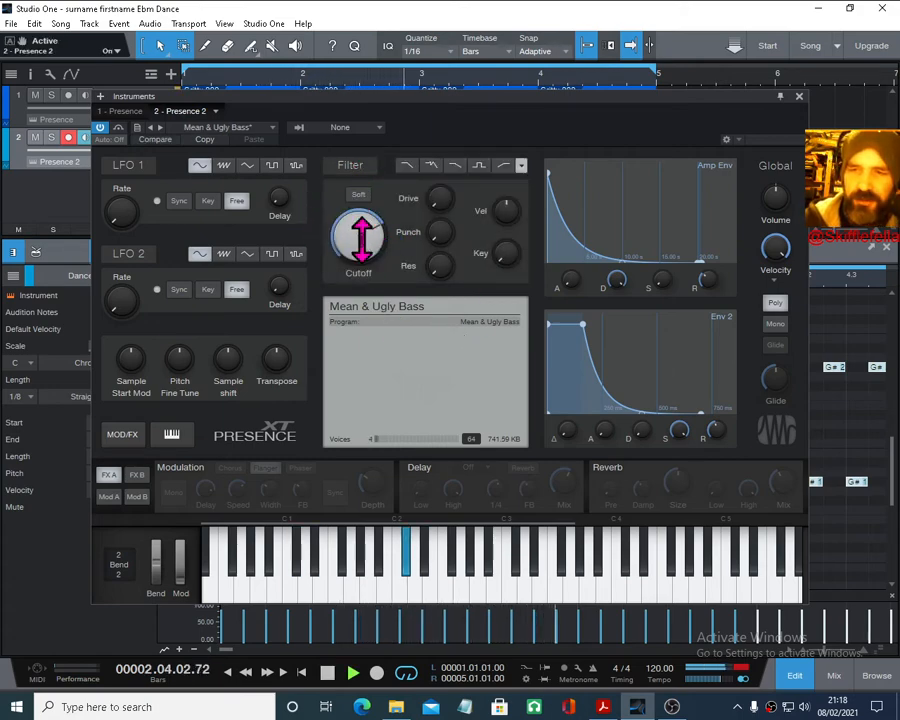
- Sweep the filter's cutoff down to about 465 Hz and back up while raising and easing the resonance
mouse_move(360, 237)
left_mouse_down()
mouse_move(347, 171)
mouse_move(368, 301)
mouse_move(358, 175)
mouse_move(362, 240)
left_mouse_up()
left_click_drag(437, 265, 453, 159)
left_click_drag(362, 237, 371, 283)
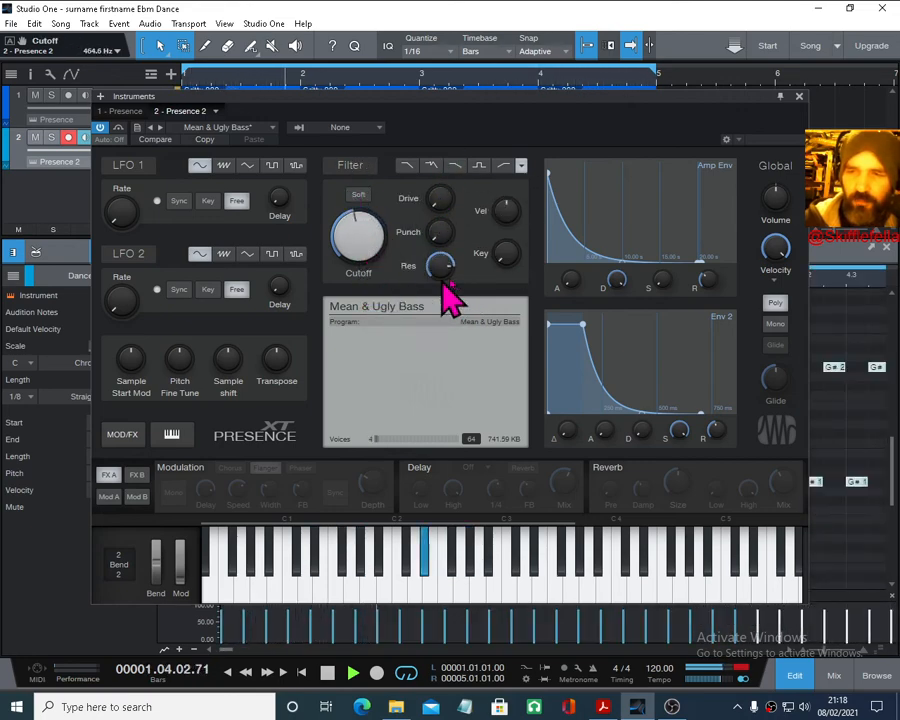
left_click_drag(444, 280, 442, 312)
left_click_drag(360, 237, 357, 208)
- Raise the filter's drive and resonance, set the punch to 46%, and bring the cutoff to about 1.31 kHz
left_click_drag(440, 205, 446, 152)
left_click_drag(440, 240, 444, 168)
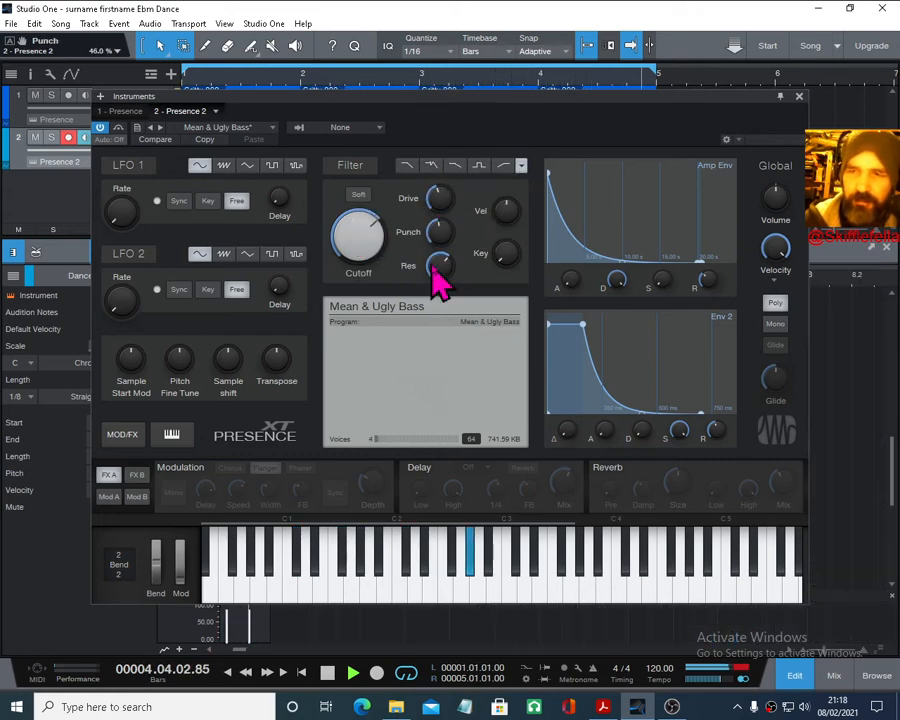
left_click_drag(436, 270, 434, 247)
left_click_drag(360, 237, 432, 197)
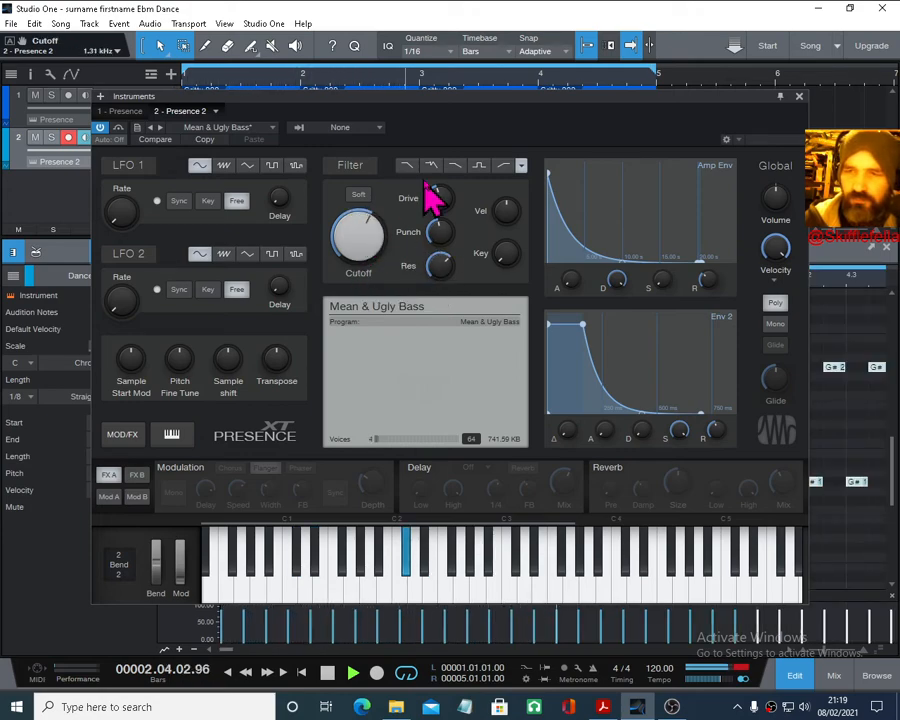
- Set the bass filter's key scaling to 100% and its velocity amount to 38%, with the cutoff at about 552 Hz
mouse_move(380, 225)
left_mouse_down()
mouse_move(374, 210)
mouse_move(375, 240)
mouse_move(375, 232)
left_mouse_up()
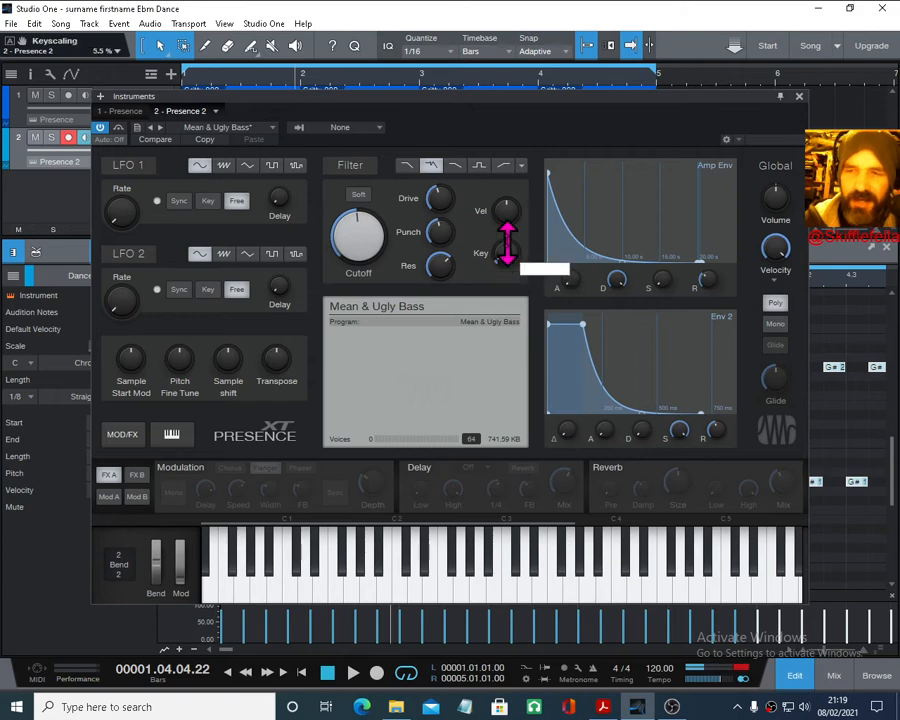
left_click_drag(505, 240, 514, 125)
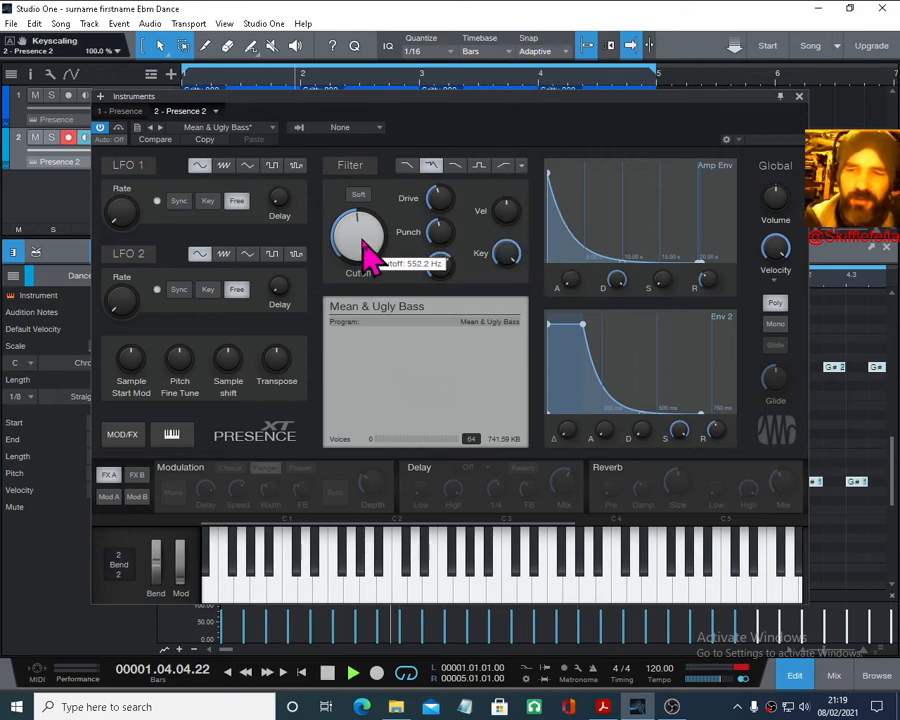
mouse_move(362, 234)
left_mouse_down()
mouse_move(358, 215)
mouse_move(361, 235)
left_mouse_up()
left_click_drag(504, 250, 526, 140)
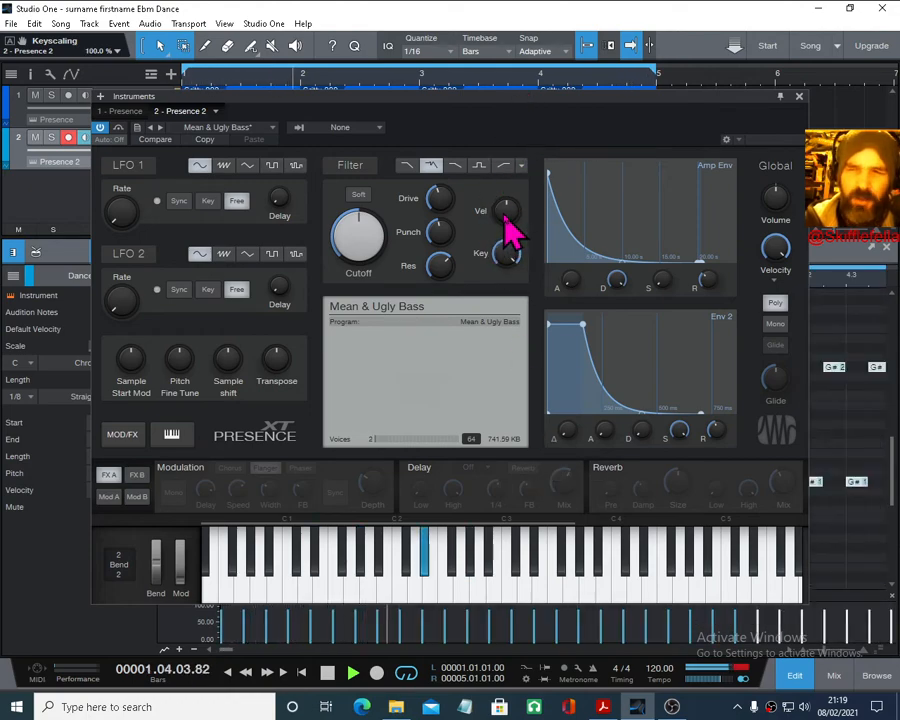
left_click_drag(503, 218, 504, 185)
left_click(799, 96)
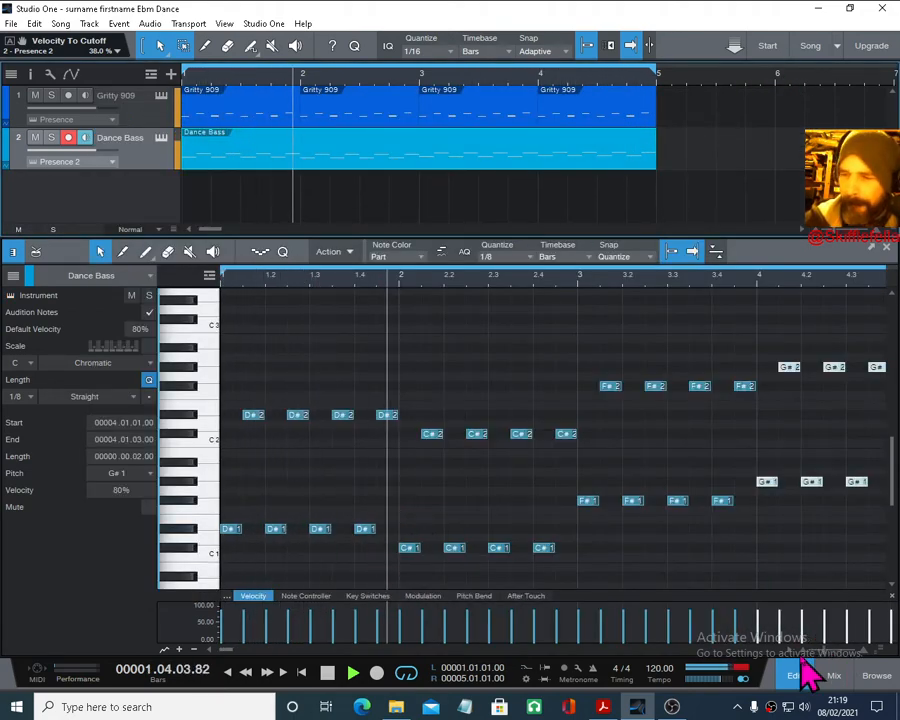
- Select all notes of the four-bar bass part and draw varied velocities across them with the Paint tool
left_click_drag(807, 651, 802, 651)
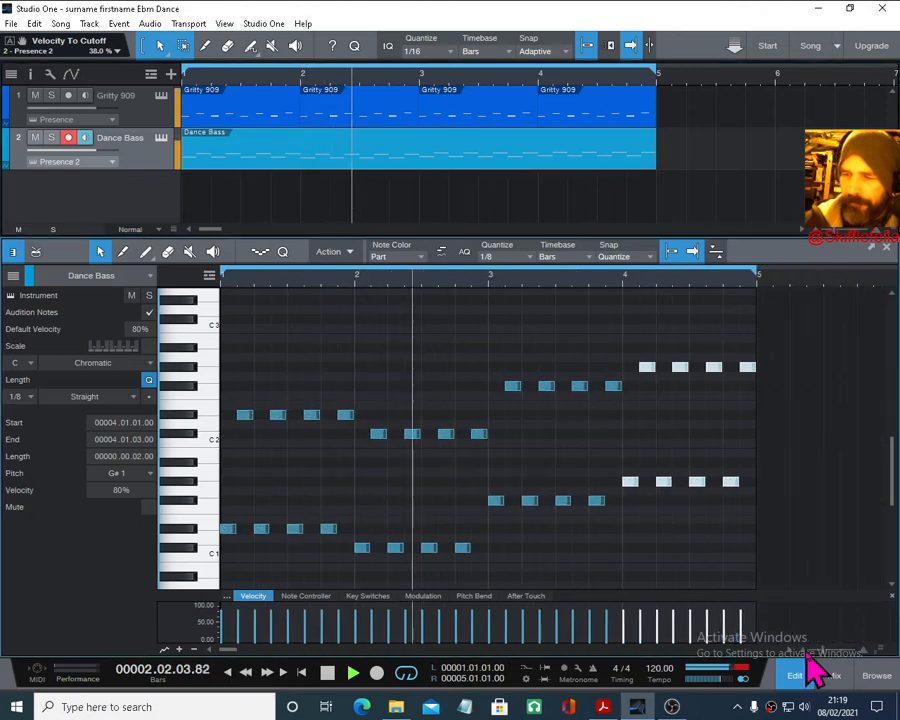
right_click(247, 614)
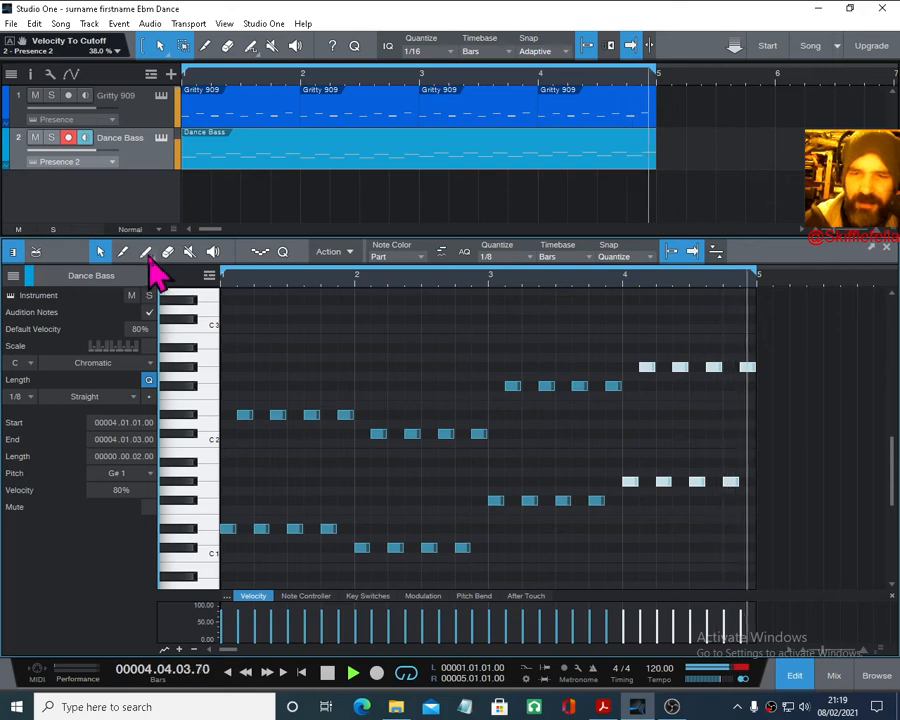
left_click(145, 251)
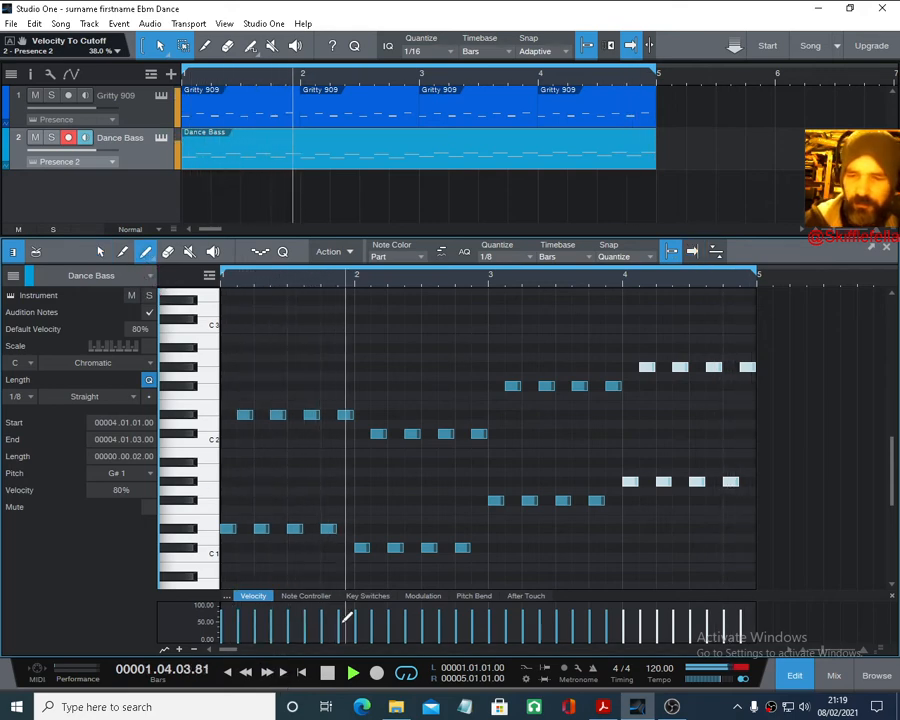
right_click(627, 612)
left_click(642, 586)
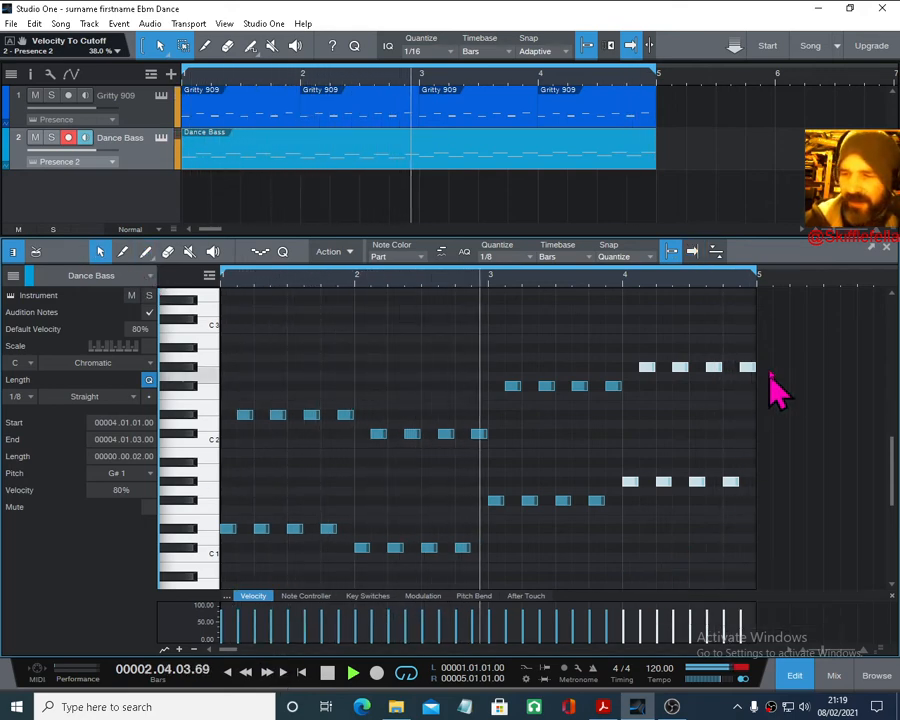
left_click_drag(773, 335, 190, 605)
right_click(388, 590)
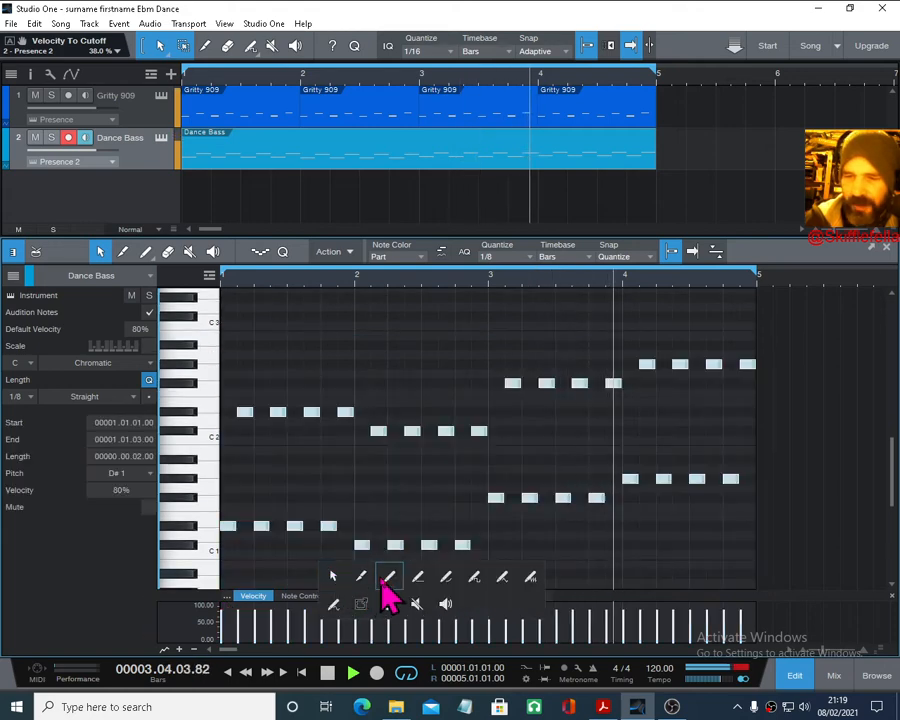
left_click(388, 577)
mouse_move(285, 624)
left_mouse_down()
mouse_move(381, 608)
mouse_move(649, 603)
left_mouse_up()
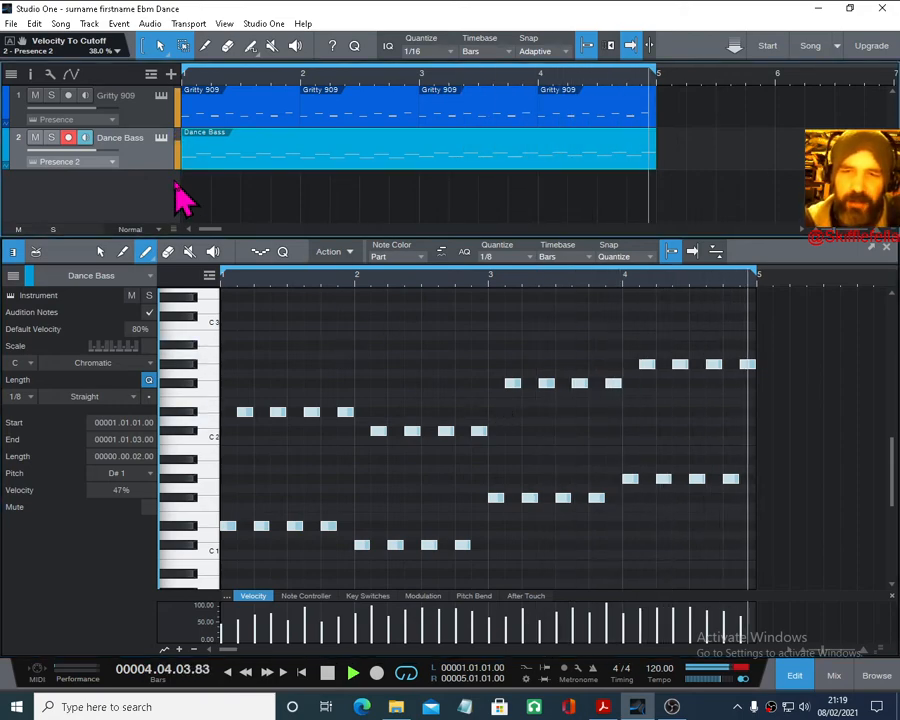
- Set the bass filter's cutoff to about 1.26 kHz in the bass track's Presence instrument
left_click(161, 137)
left_click_drag(370, 234, 364, 238)
right_click(365, 242)
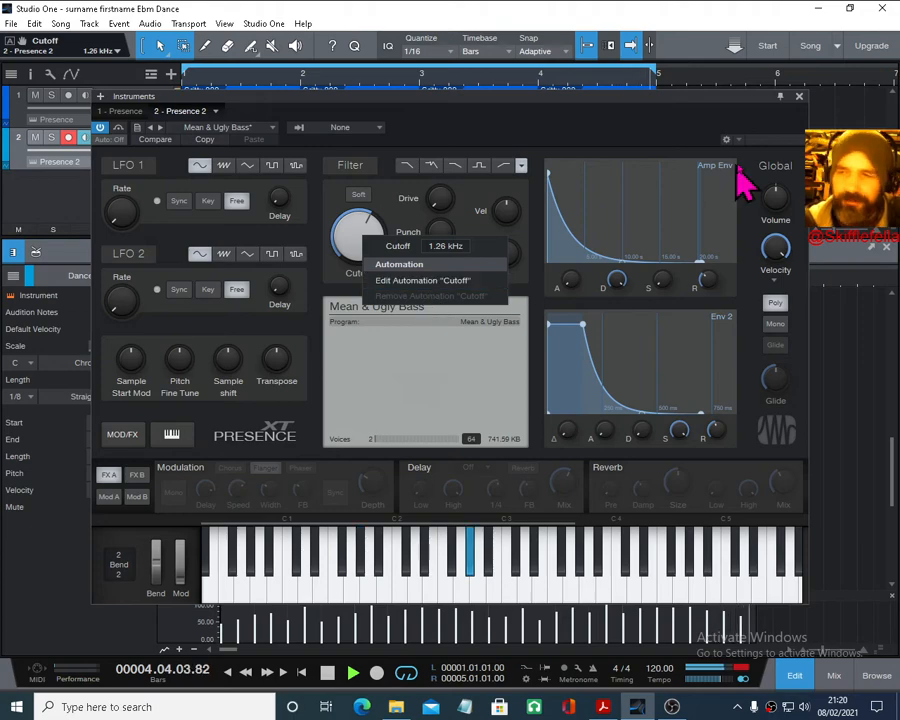
left_click(799, 97)
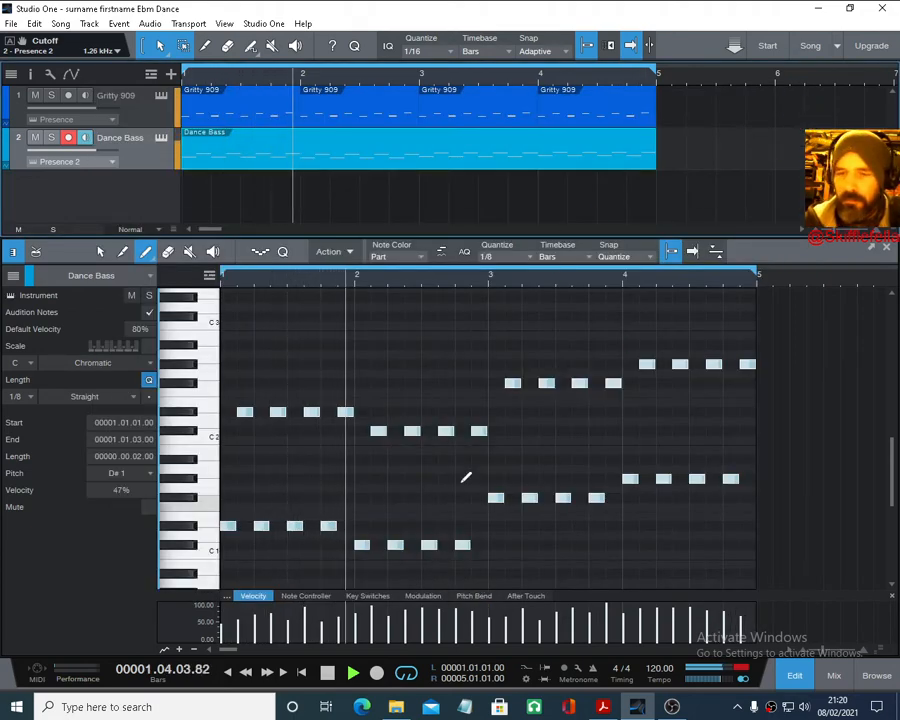
- Set the bass filter's velocity amount to about 31%, turn its key scaling to maximum, and bring the cutoff to about 1.56 kHz
left_click(161, 137)
left_click_drag(345, 250, 345, 214)
left_click_drag(503, 212, 506, 191)
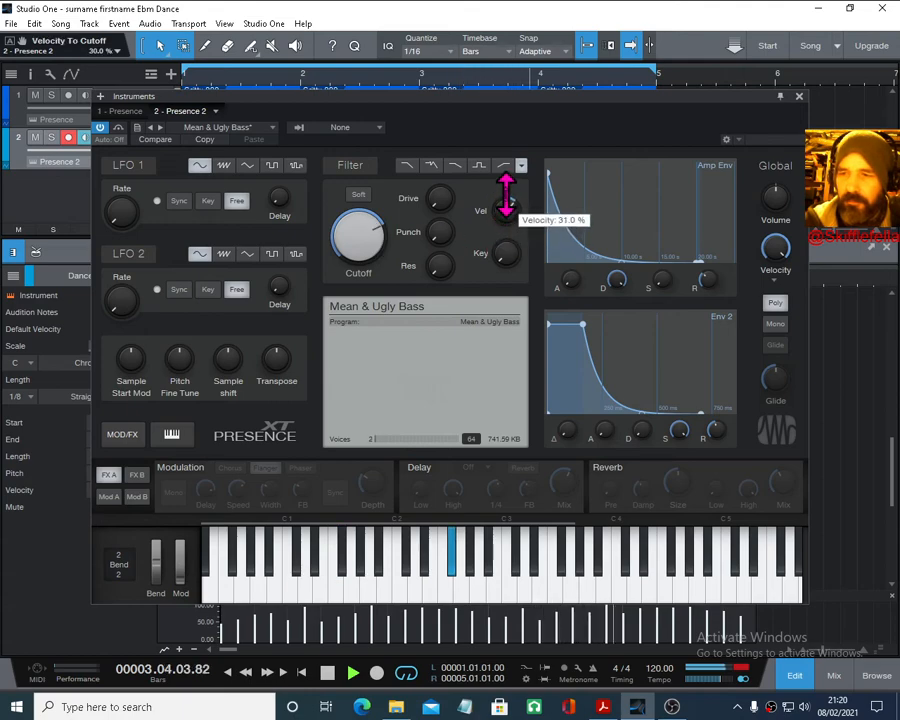
left_click_drag(507, 253, 508, 112)
left_click_drag(357, 235, 365, 185)
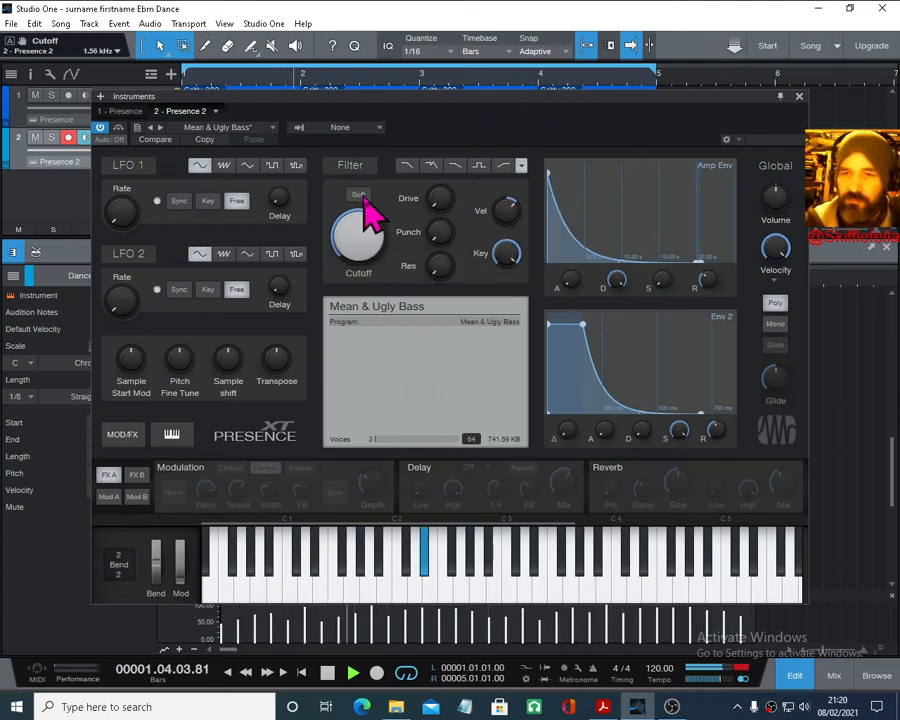
- Set the bass filter's drive to 53.5% and resonance to 76%, raise the punch, and use the second filter type with a 148.6 Hz cutoff
left_click_drag(438, 200, 453, 170)
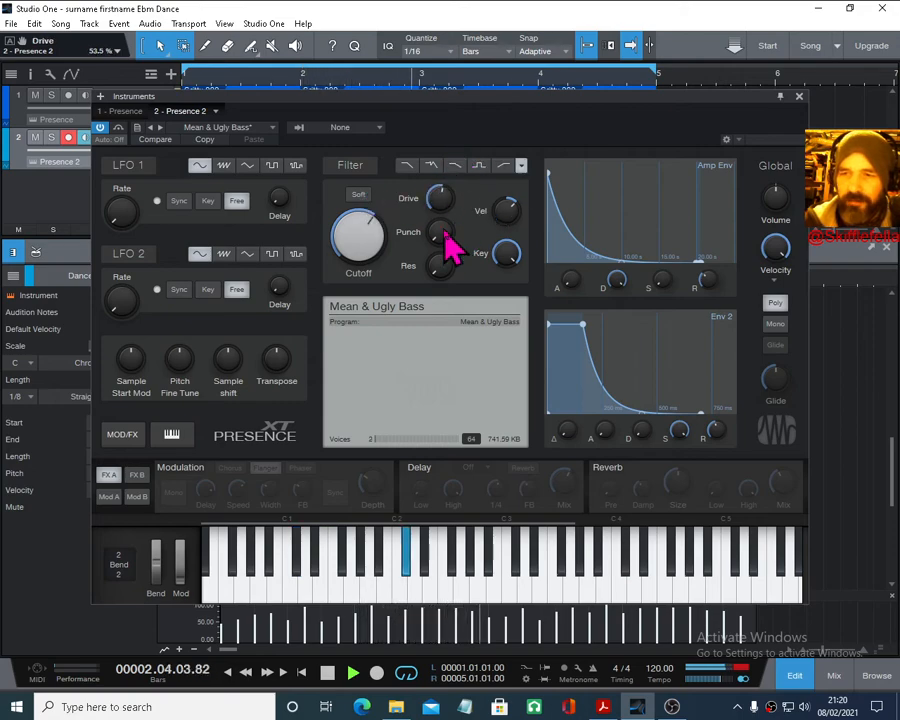
left_click_drag(448, 242, 454, 165)
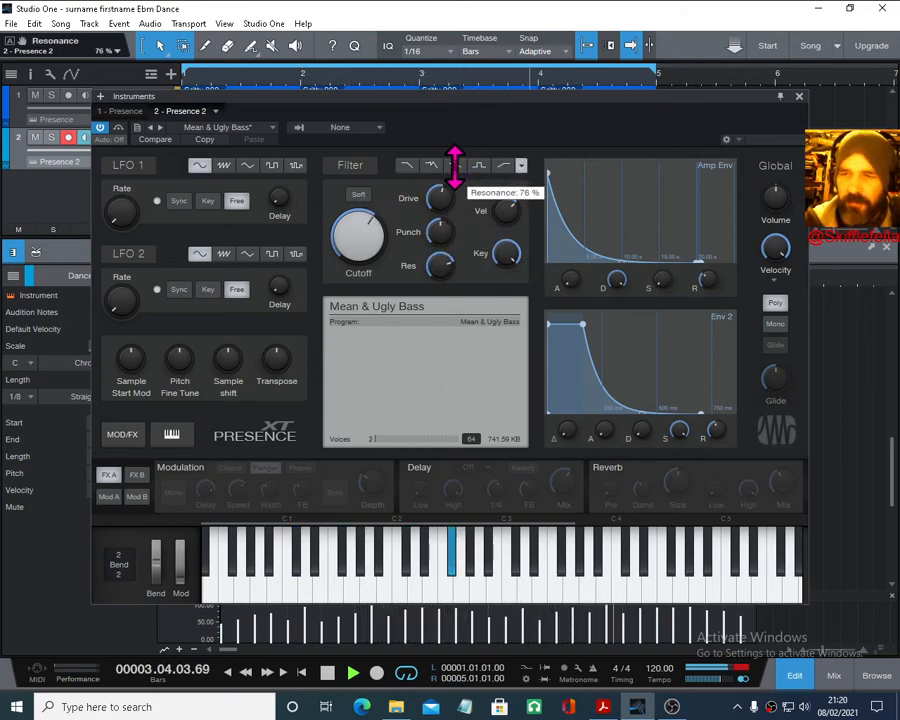
mouse_move(368, 224)
left_mouse_down()
mouse_move(375, 256)
mouse_move(374, 209)
mouse_move(371, 234)
left_mouse_up()
left_click(430, 166)
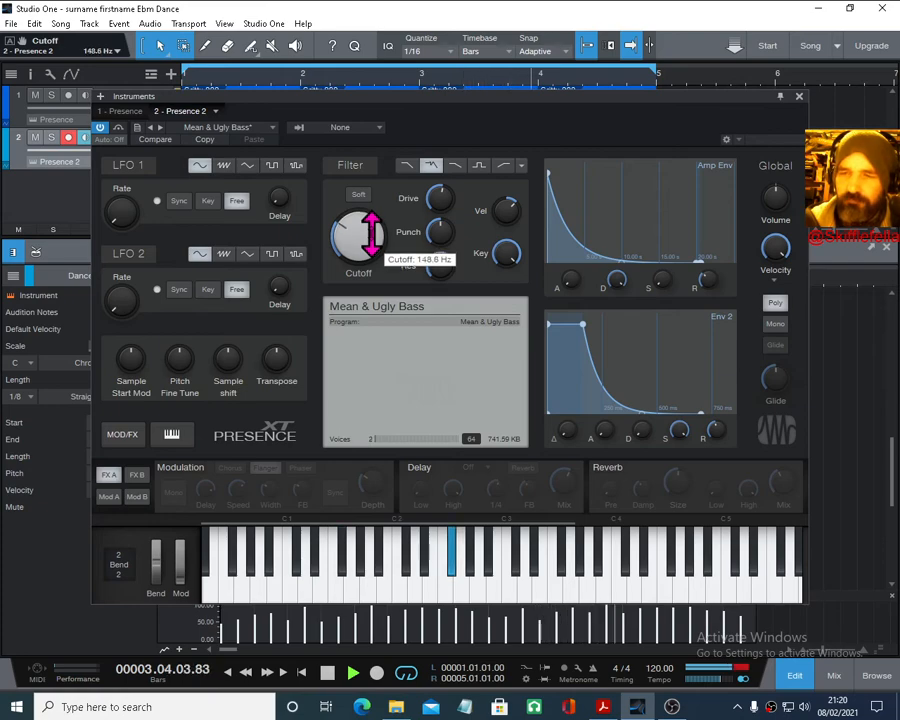
left_click(799, 97)
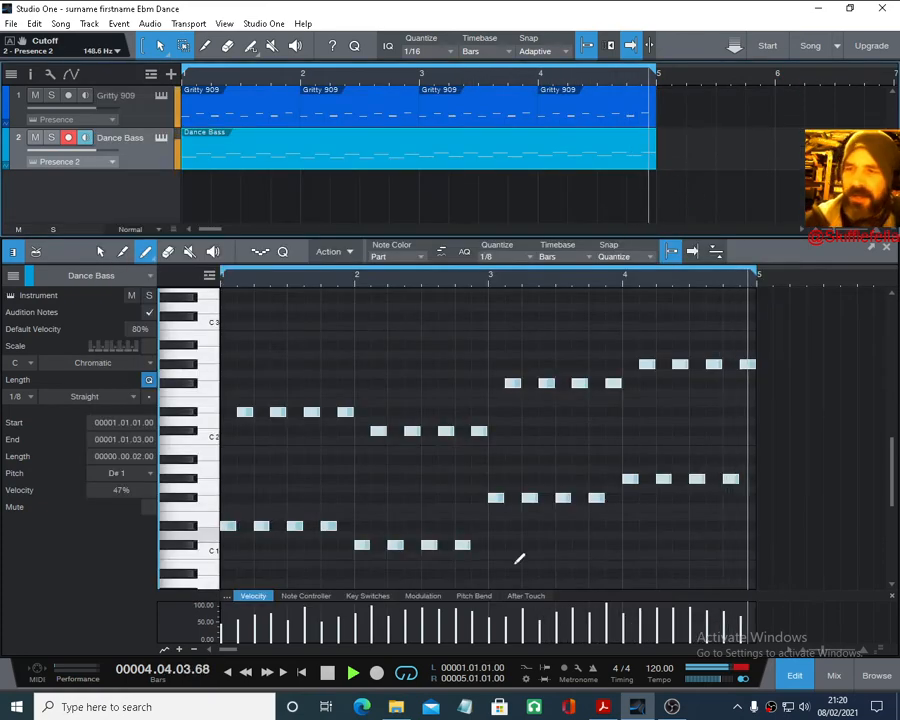
left_click(325, 672)
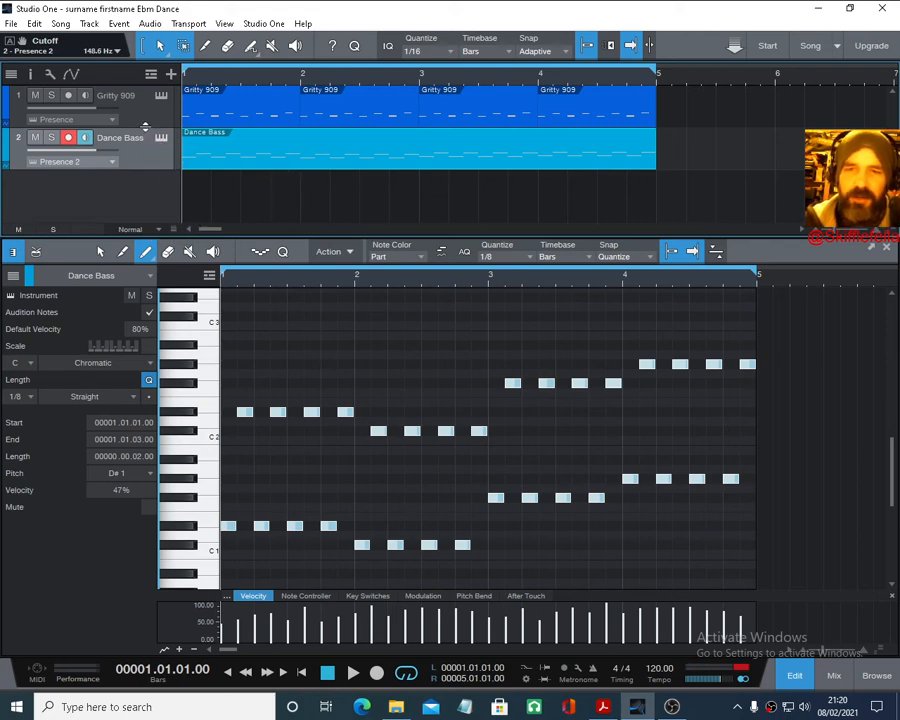
- Reduce the height of both tracks in the arrangement and close the note editor
mouse_move(145, 127)
left_mouse_down()
mouse_move(143, 116)
mouse_move(146, 148)
left_mouse_up()
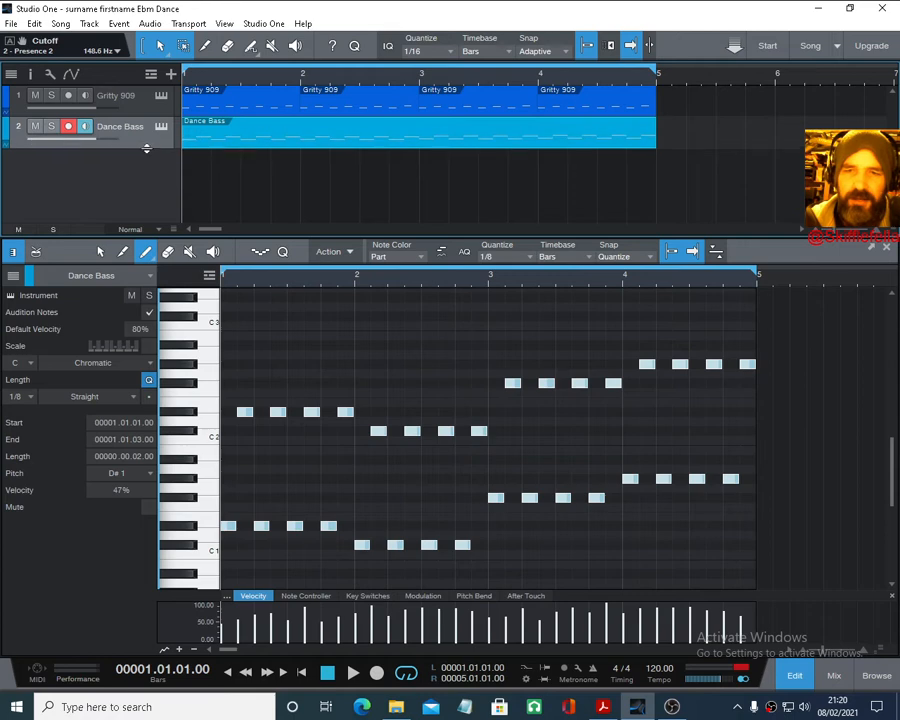
left_click_drag(271, 243, 285, 288)
left_click(886, 295)
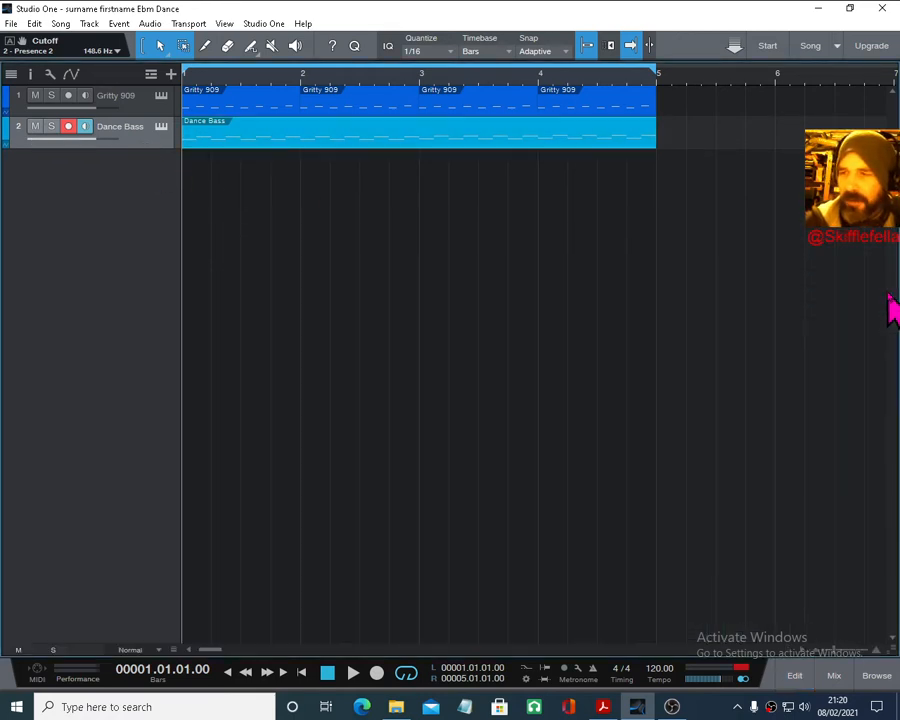
- Add the Lush Strings preset from Presence's Artist Instruments Strings folder as a new instrument track below the bass
left_click(876, 676)
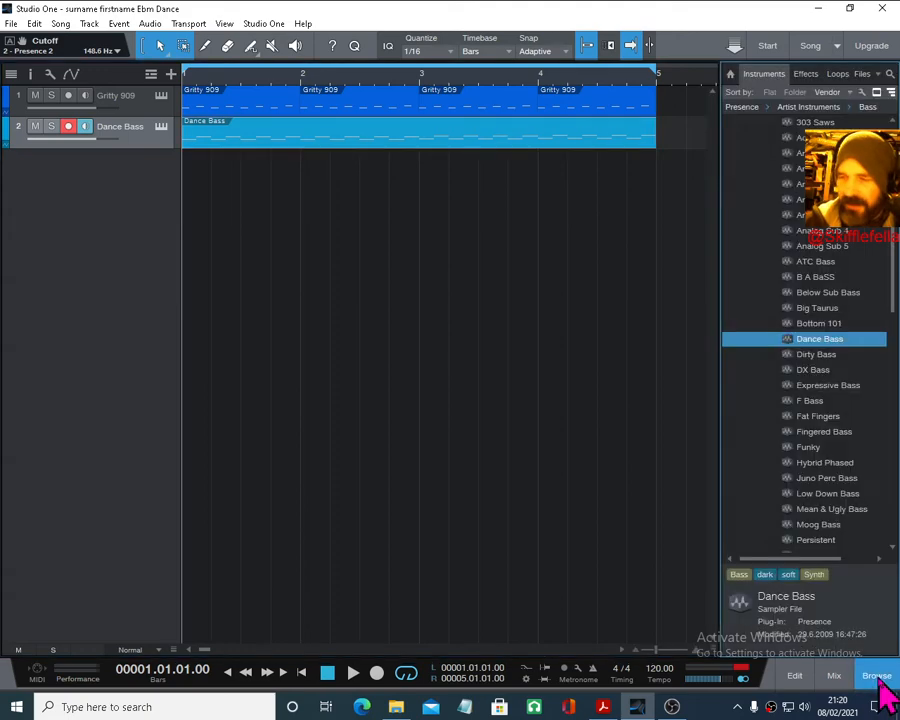
scroll(780, 225, "up", 2)
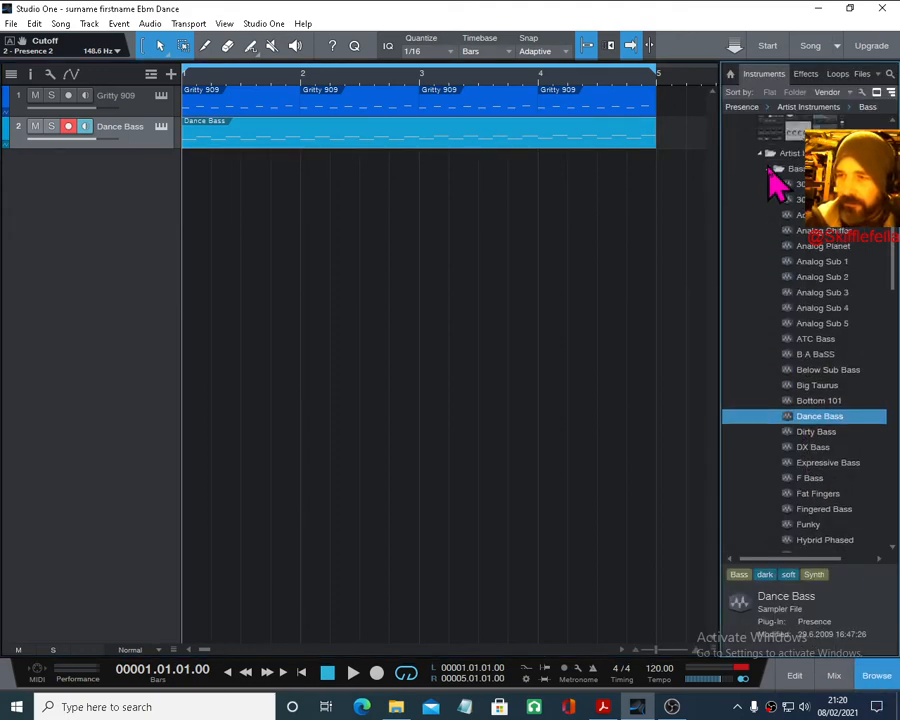
left_click(776, 172)
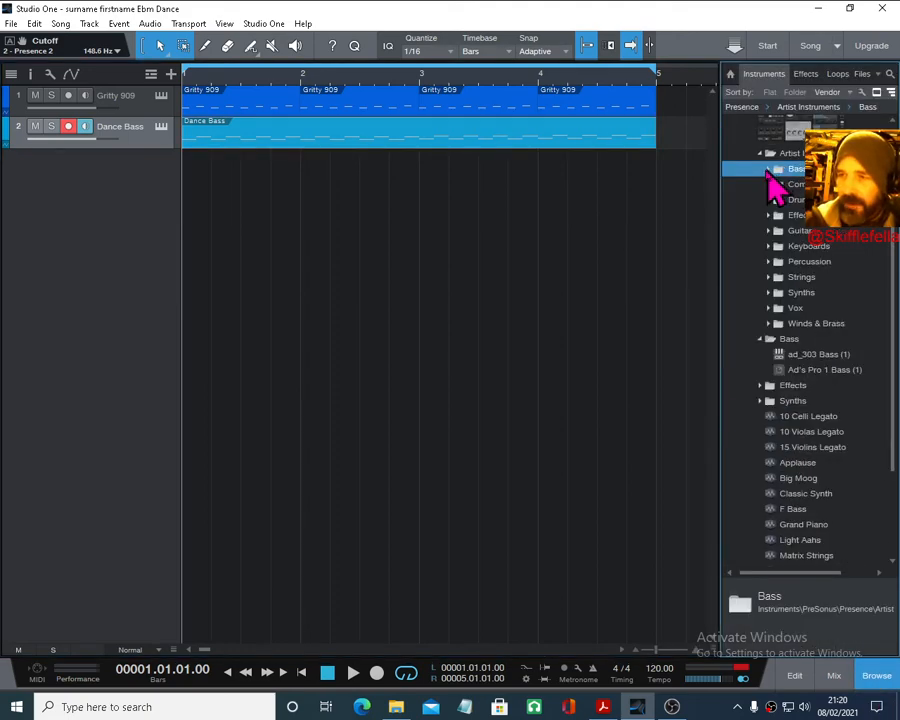
left_click(770, 278)
scroll(770, 390, "down", 5)
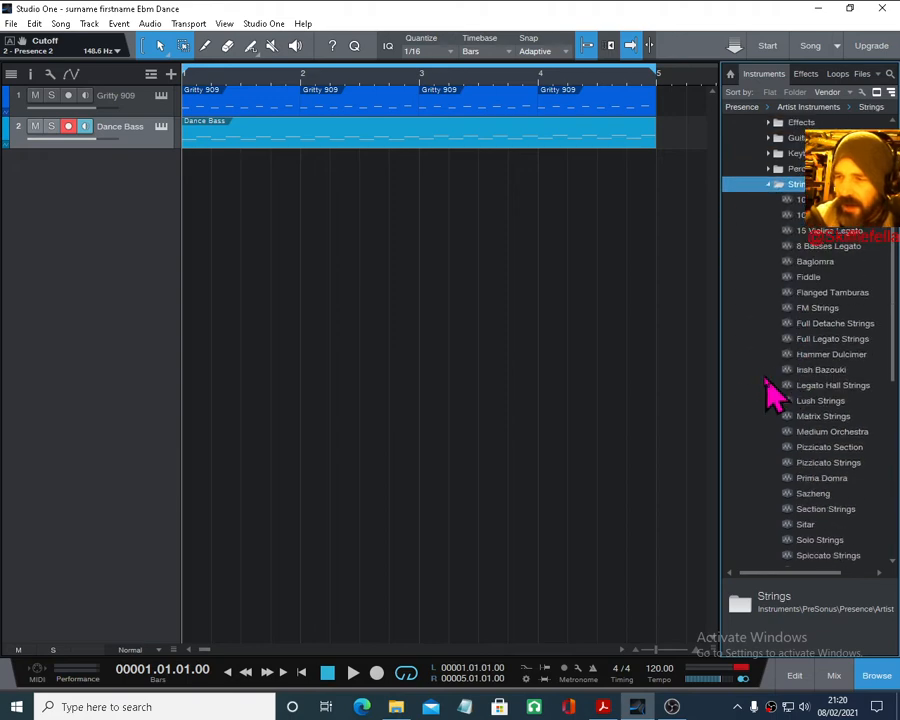
scroll(752, 403, "down", 1)
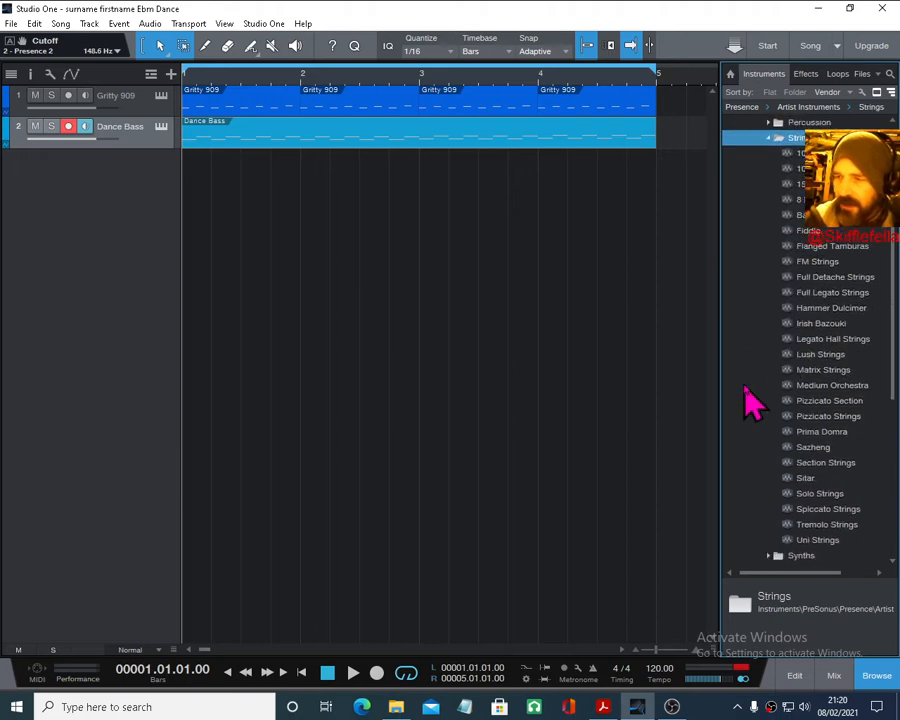
left_click(822, 356)
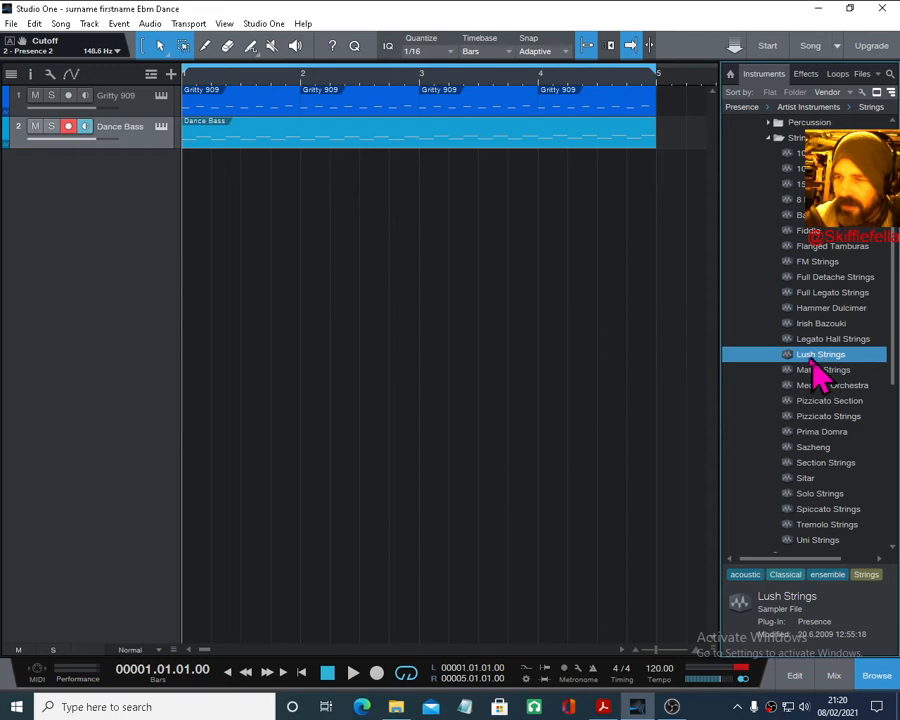
left_click_drag(815, 362, 118, 198)
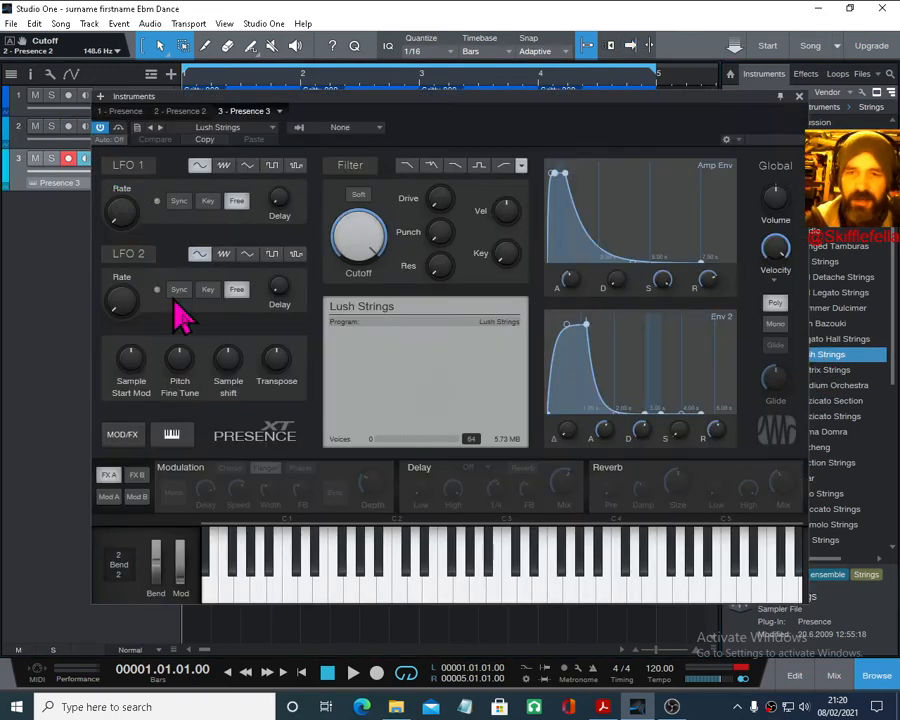
- Audition the Lush Strings preset with several notes on its on-screen keyboard and close the instrument window
left_click(486, 590)
left_click(570, 590)
left_click(657, 585)
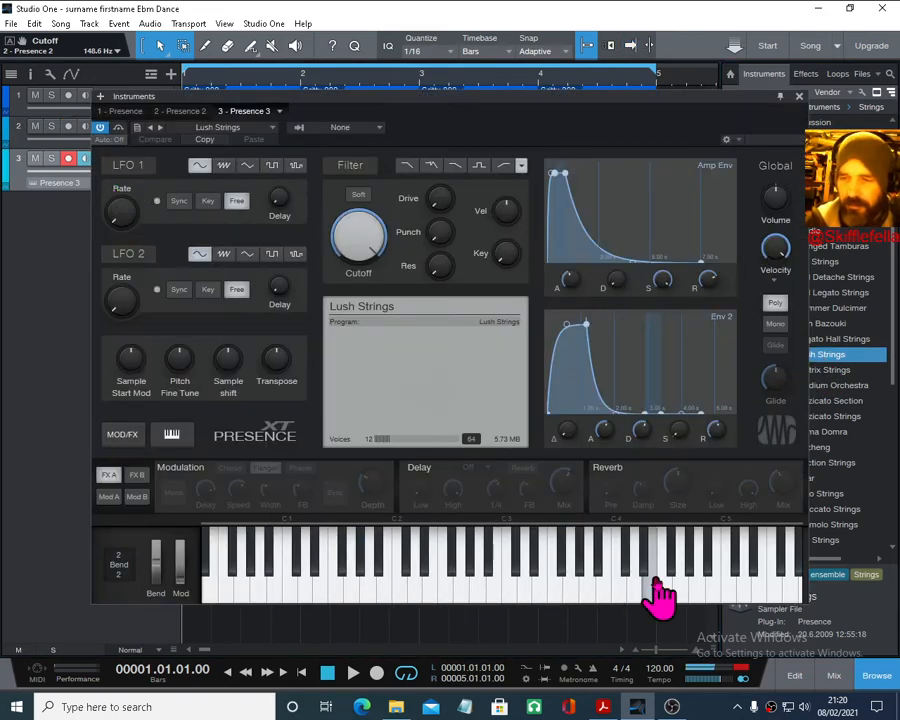
left_click(589, 584)
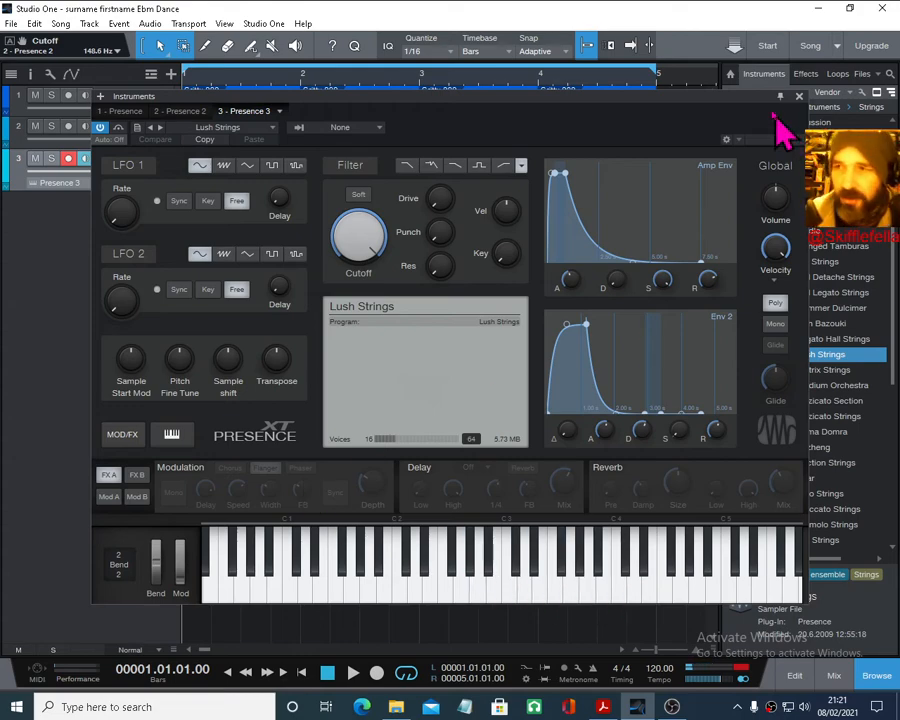
left_click(800, 97)
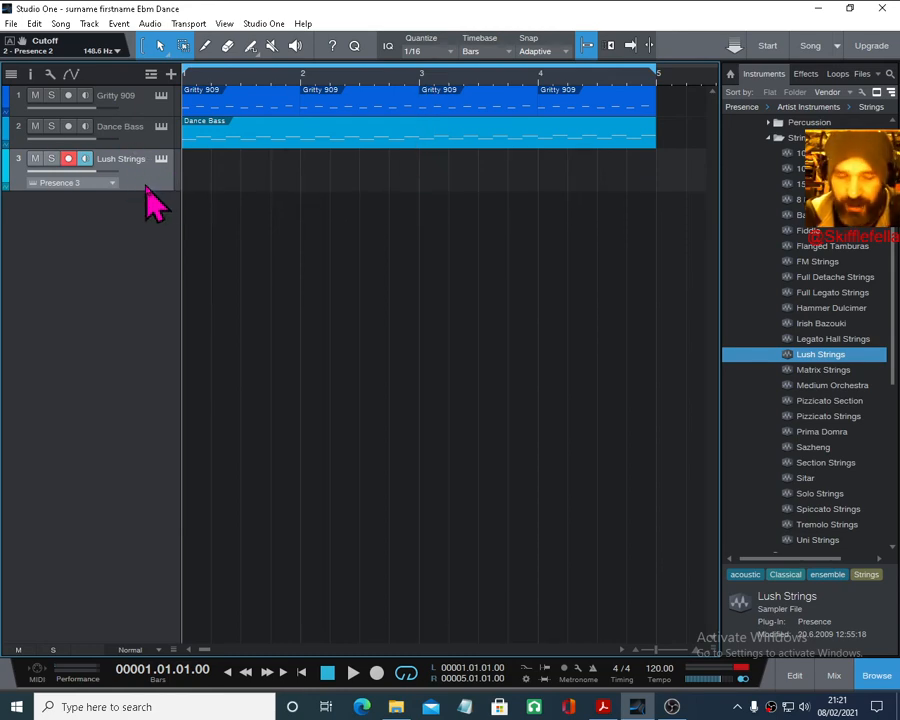
- Bring up the Qwerty Keyboard and try out a sequence of four-note chords with the Lush Strings sound
key("Caps_Lock")
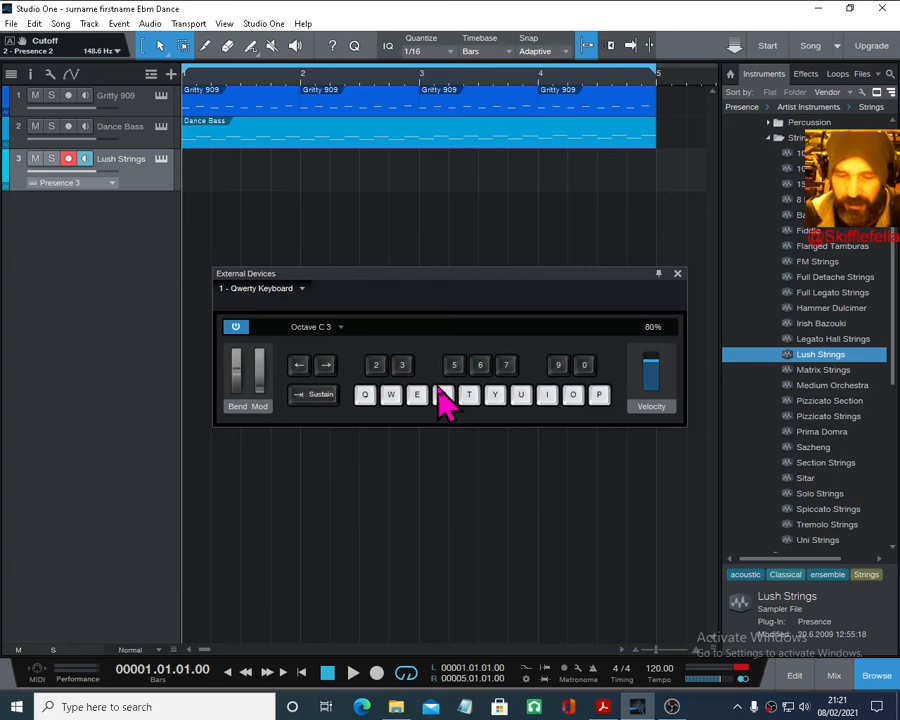
key("w")
key("y")
key("i")
key("e")
key("t")
key("u")
key("o")
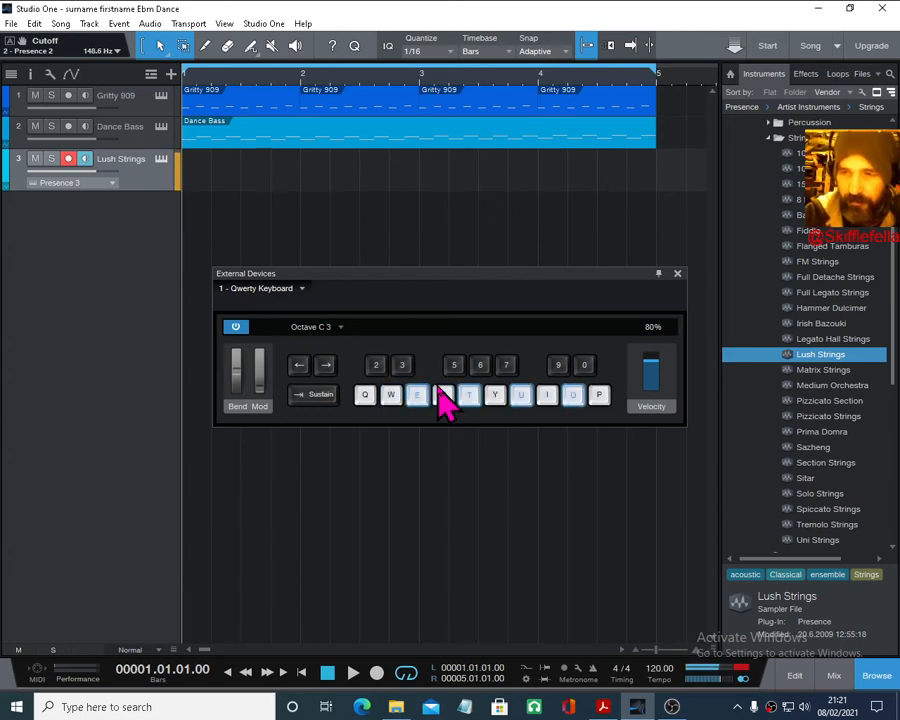
key("y")
key("i")
key("p")
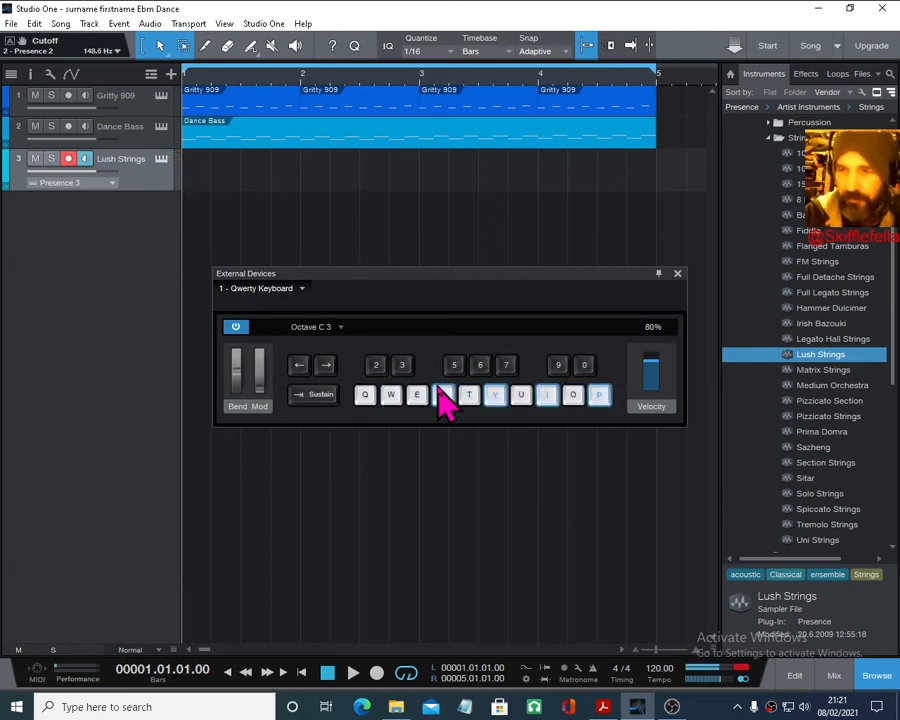
key("w")
key("y")
key("i")
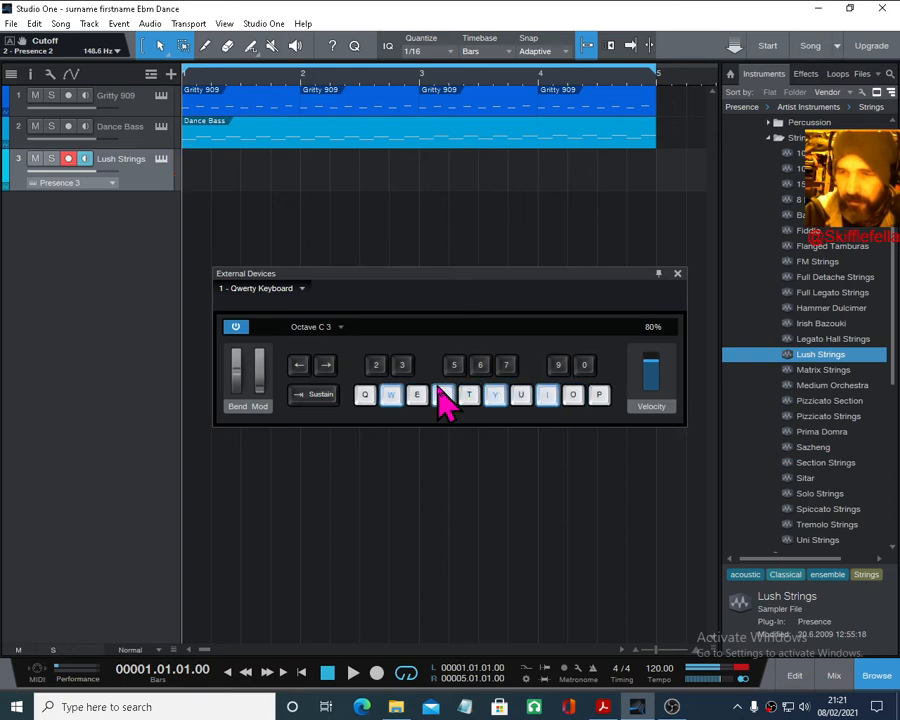
- Try out further four-note chords with the Lush Strings sound on the Qwerty Keyboard at octave C 3
key("e")
key("t")
key("u")
key("o")
key("r")
key("y")
key("i")
key("p")
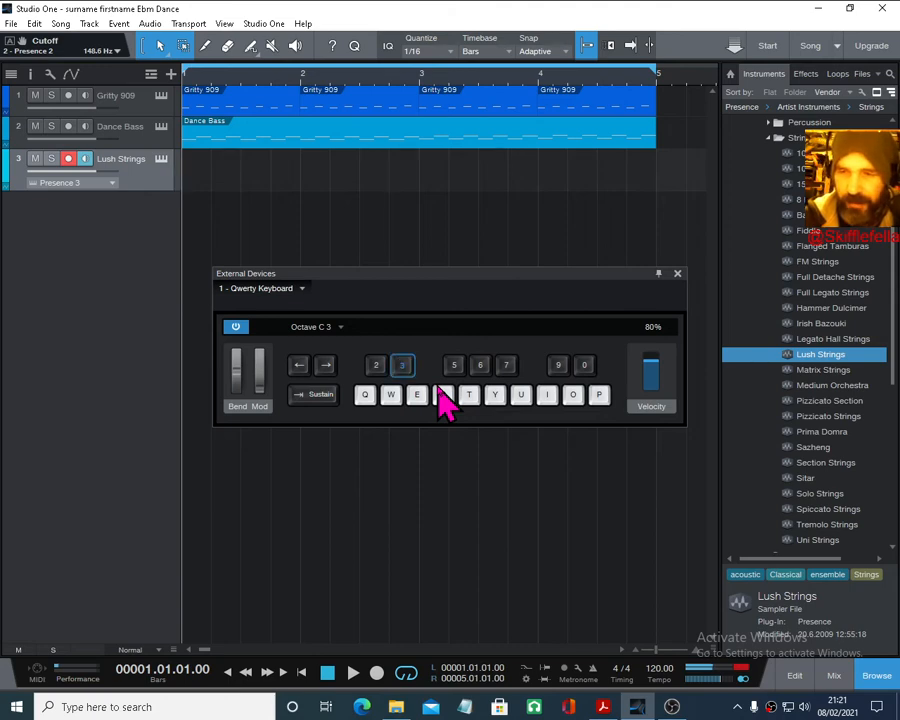
- Raise the Qwerty Keyboard to octave C 5 while trying out single black-key notes of the strings melody
key("2")
key("Right")
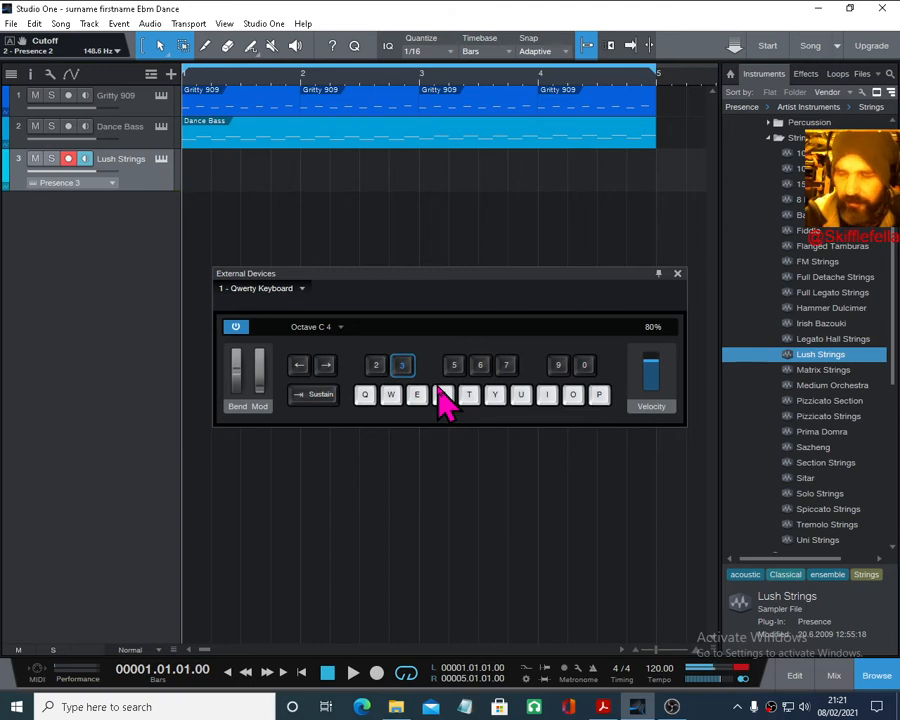
key("Right")
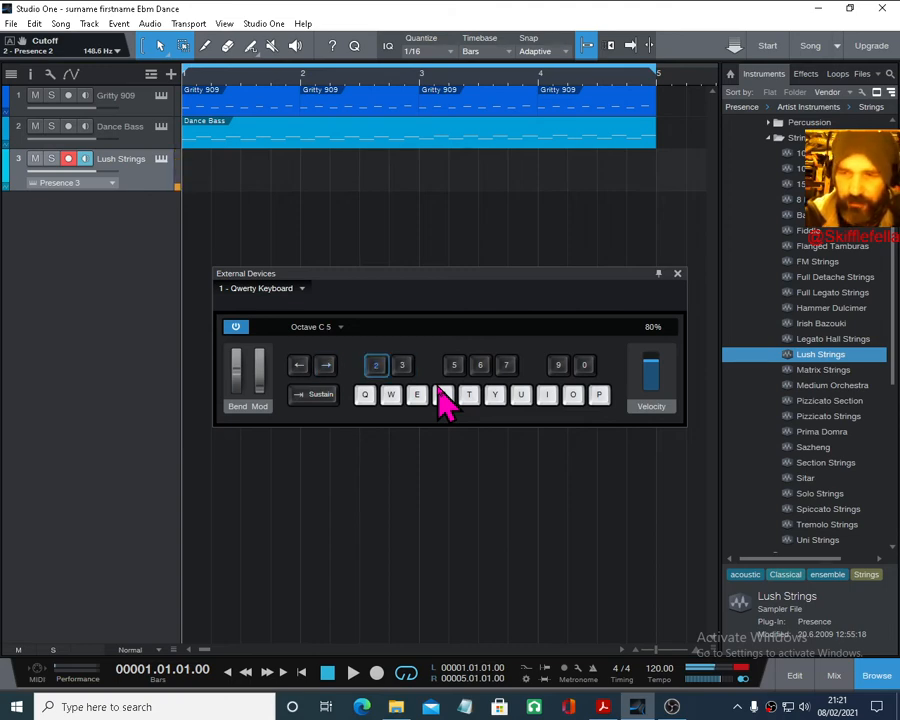
key("5")
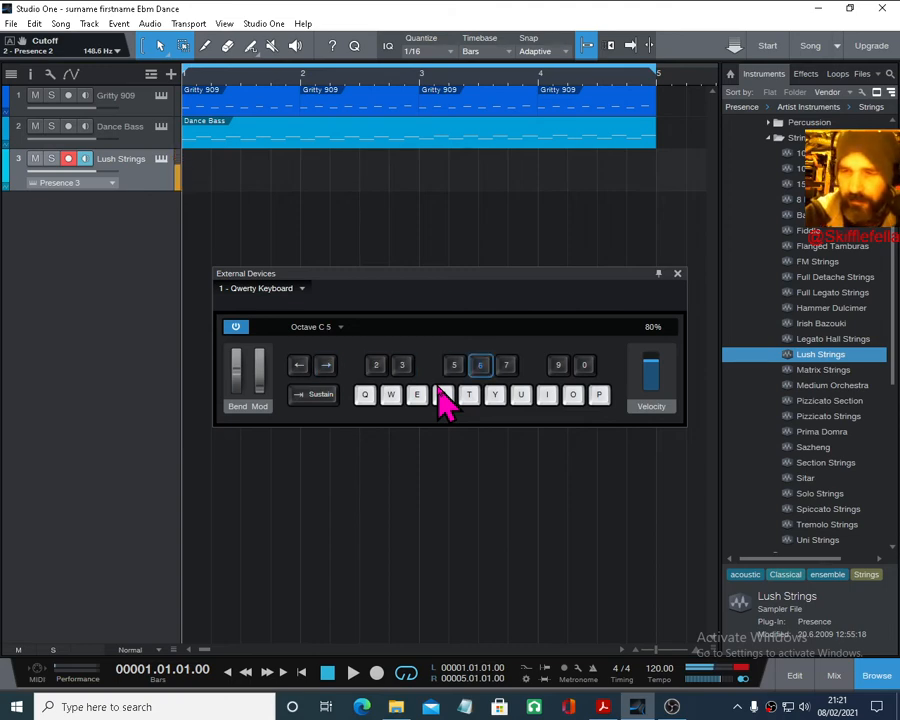
- Switch to the PDF instructions, examine the four-bar semibreve strings pattern on page 3, and minimise the document
left_click(603, 706)
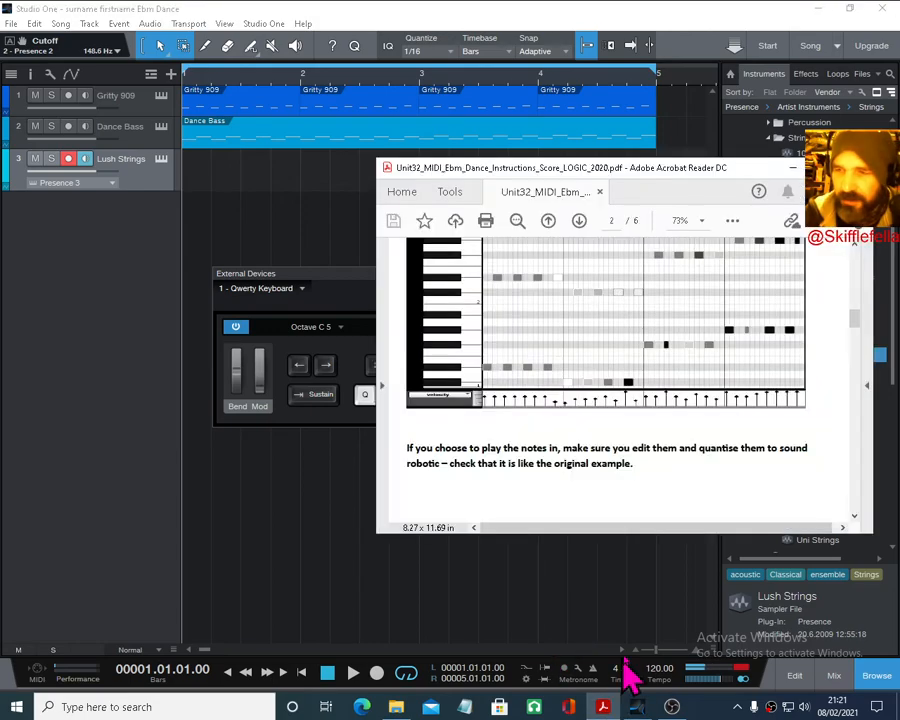
scroll(600, 370, "down", 8)
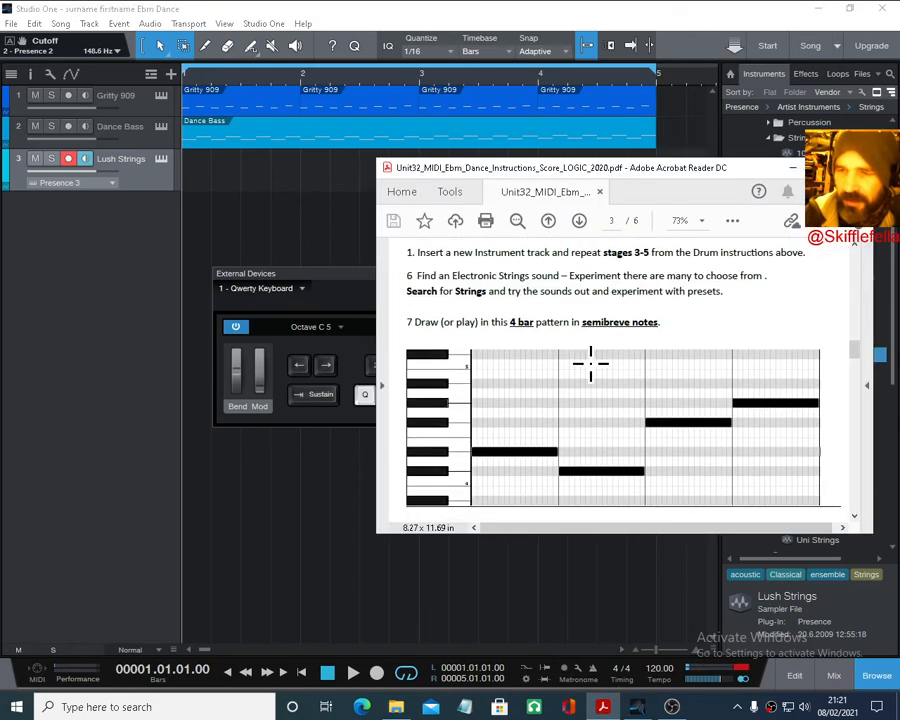
scroll(588, 360, "up", 1)
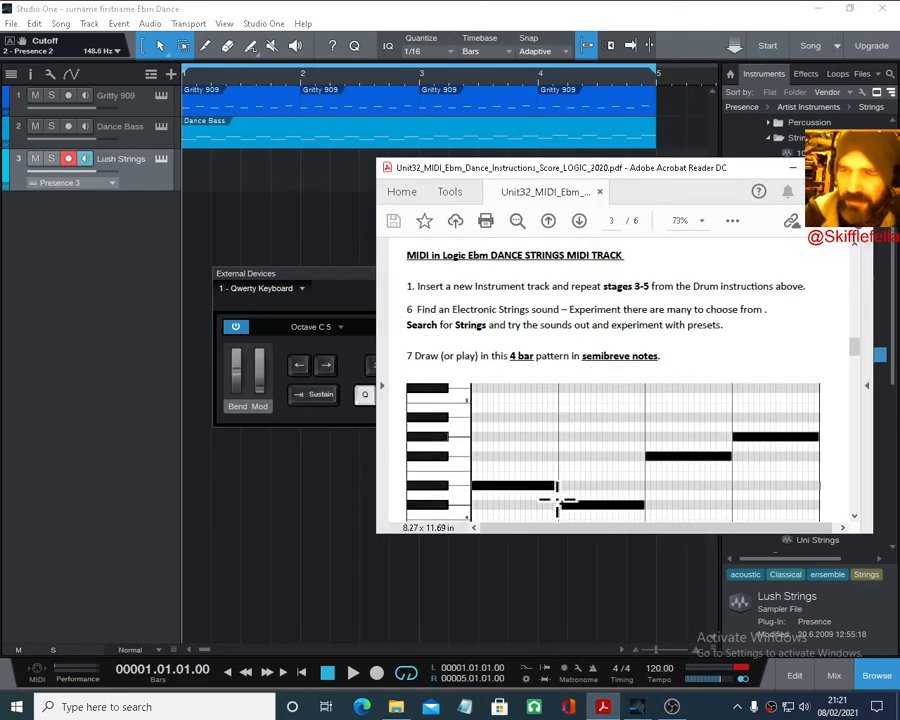
scroll(473, 459, "down", 1)
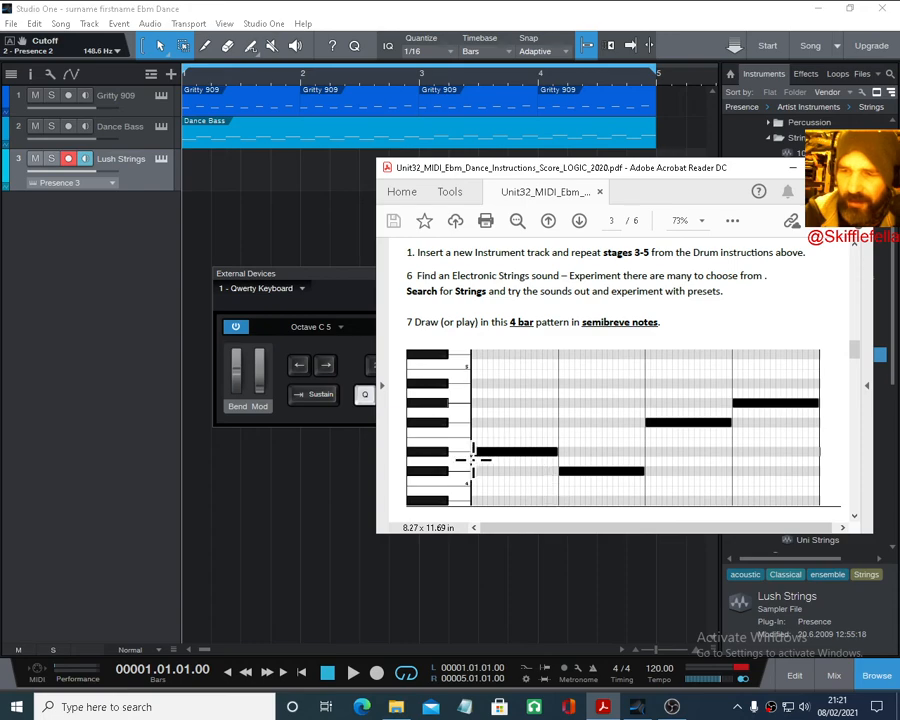
left_click(793, 168)
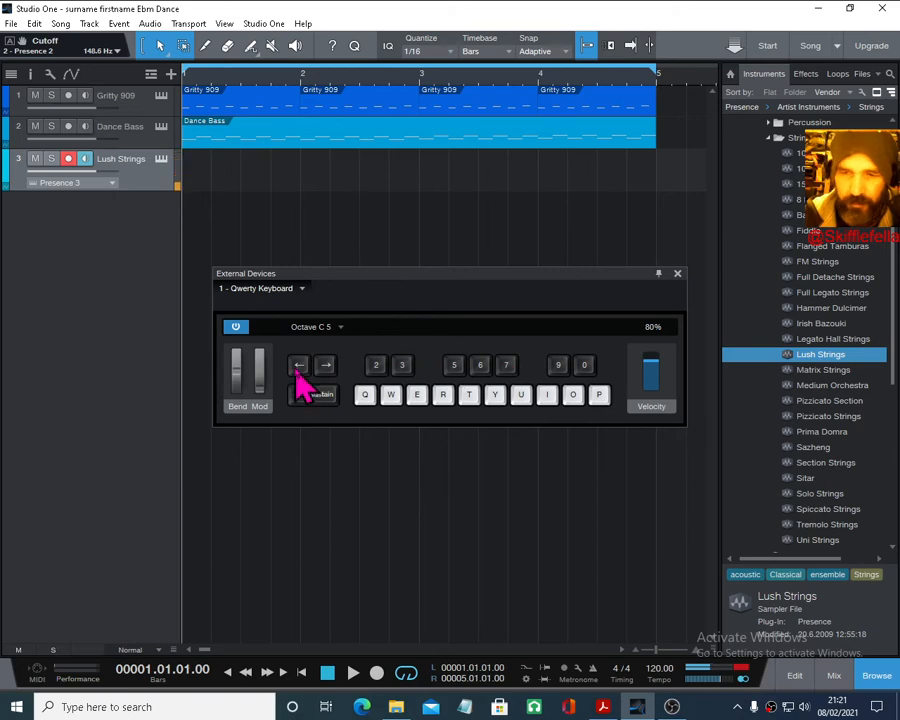
- Lower the Qwerty Keyboard to octave C 4, try out the four melody notes, and toggle the keyboard window closed
key("2")
key("3")
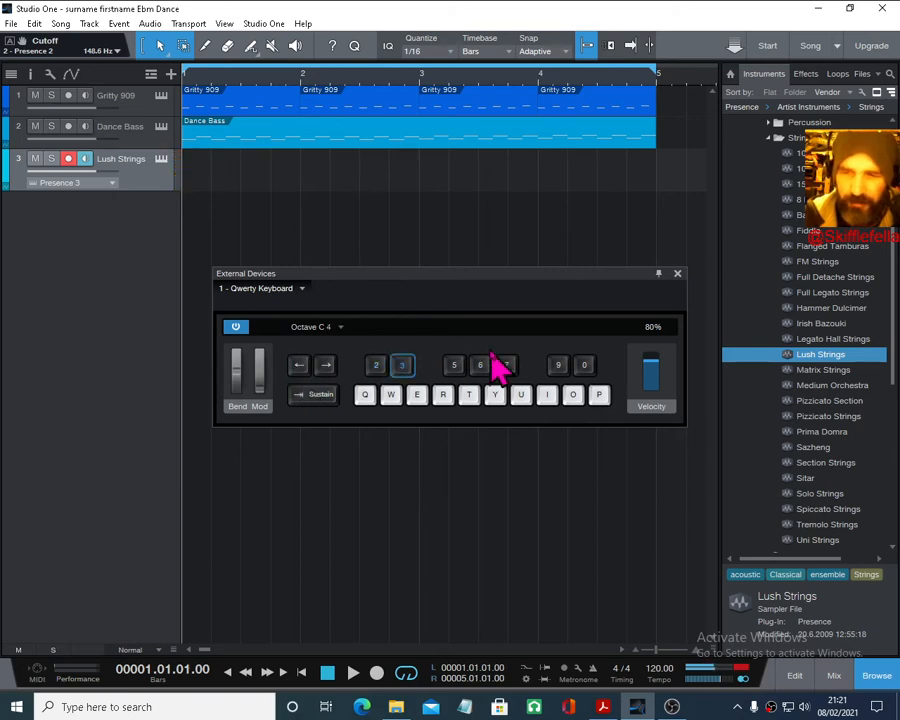
key("2")
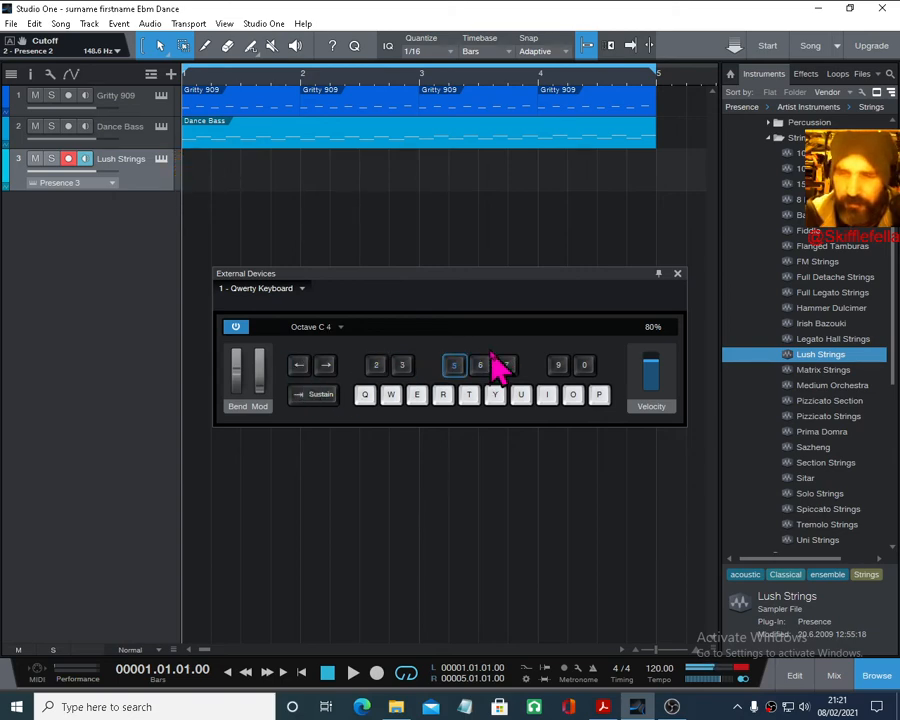
key("6")
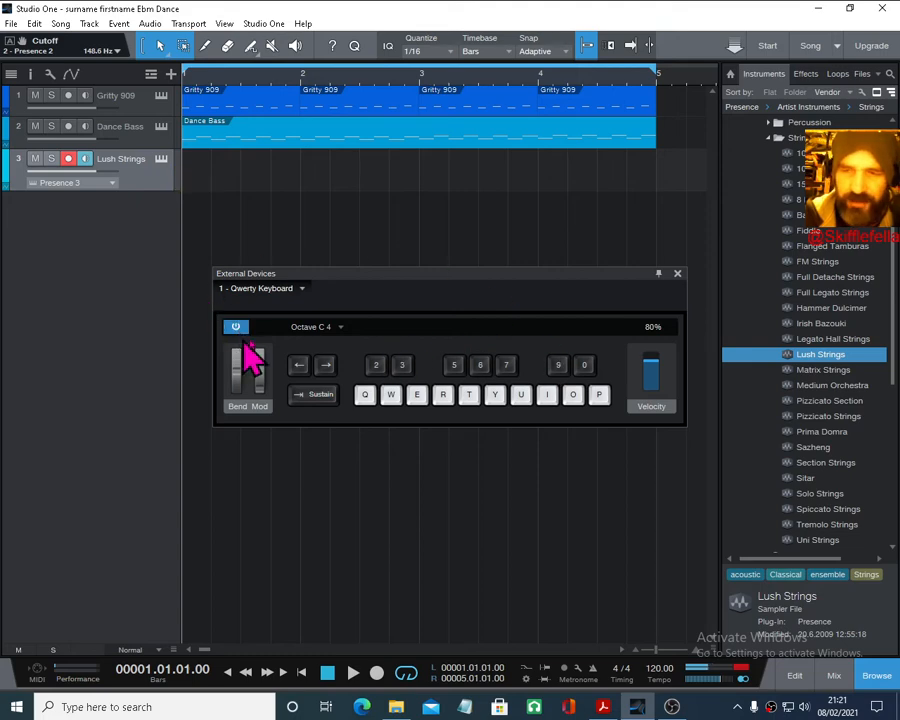
key("Caps_Lock")
key("Caps_Lock")
key("Caps_Lock")
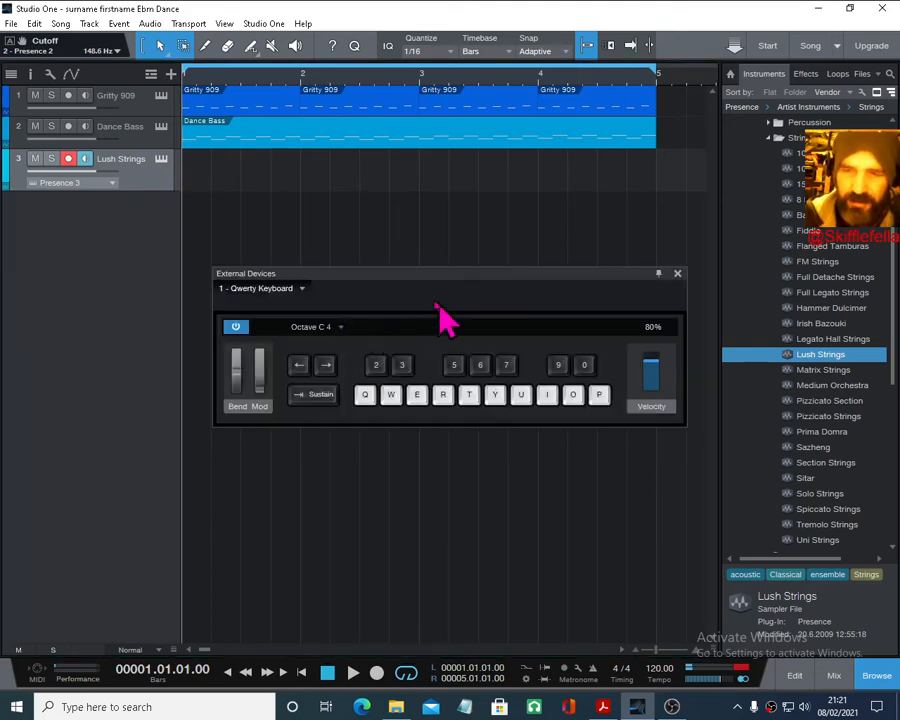
- Examine the PreSonus Qwerty Keyboard entry among the external devices that can be added, and cancel out of the options
left_click(265, 24)
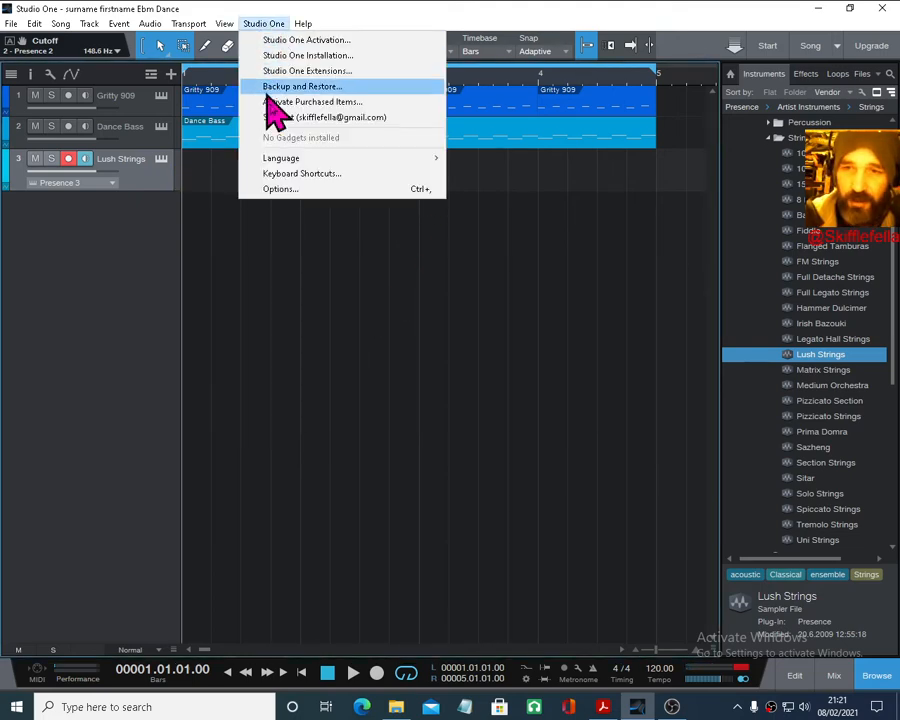
left_click(309, 189)
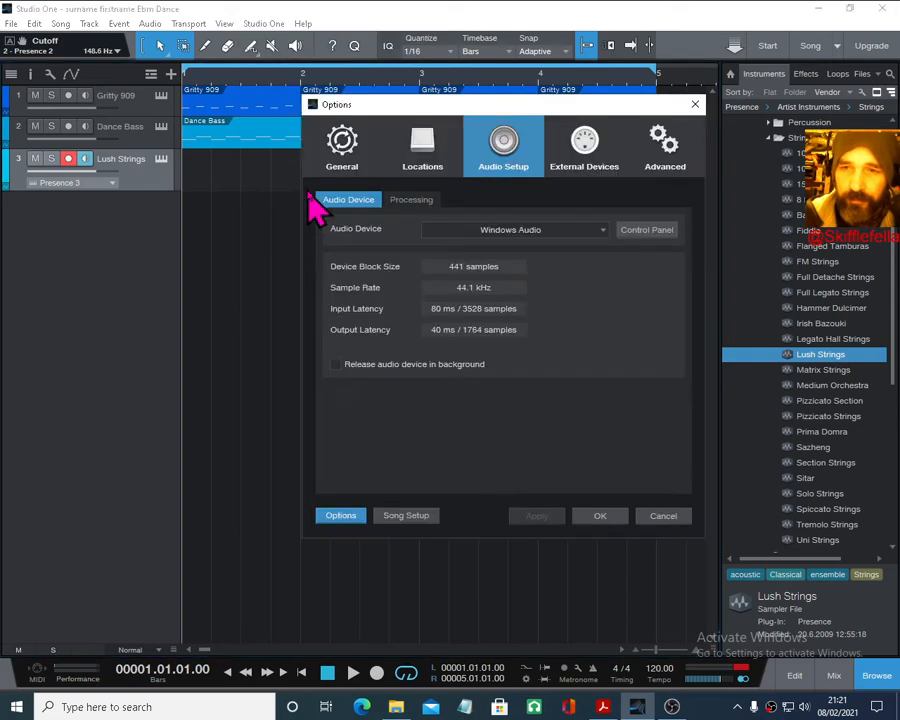
left_click(600, 157)
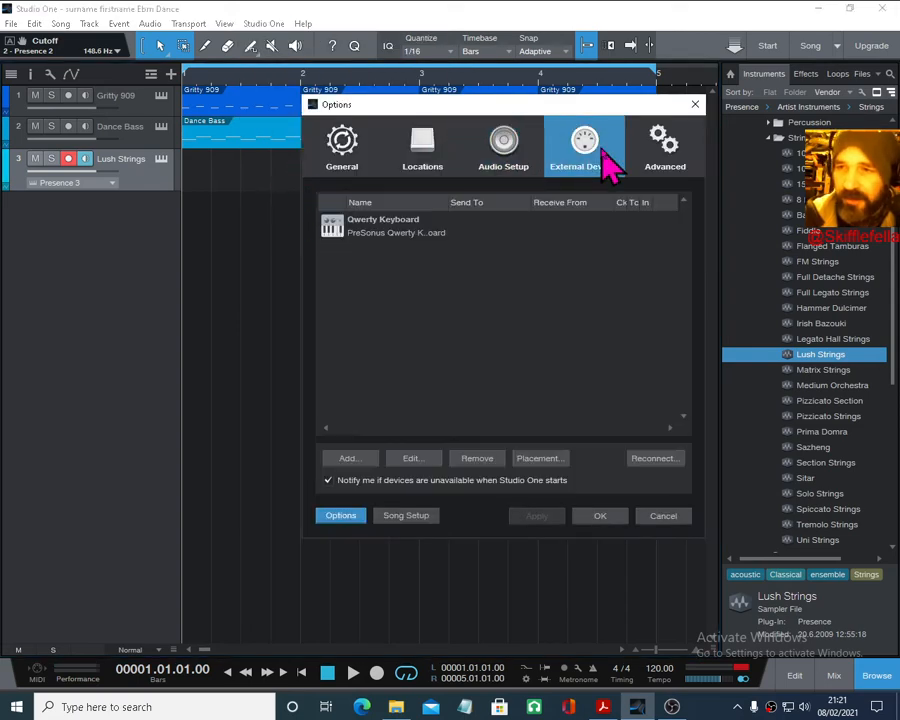
left_click(347, 460)
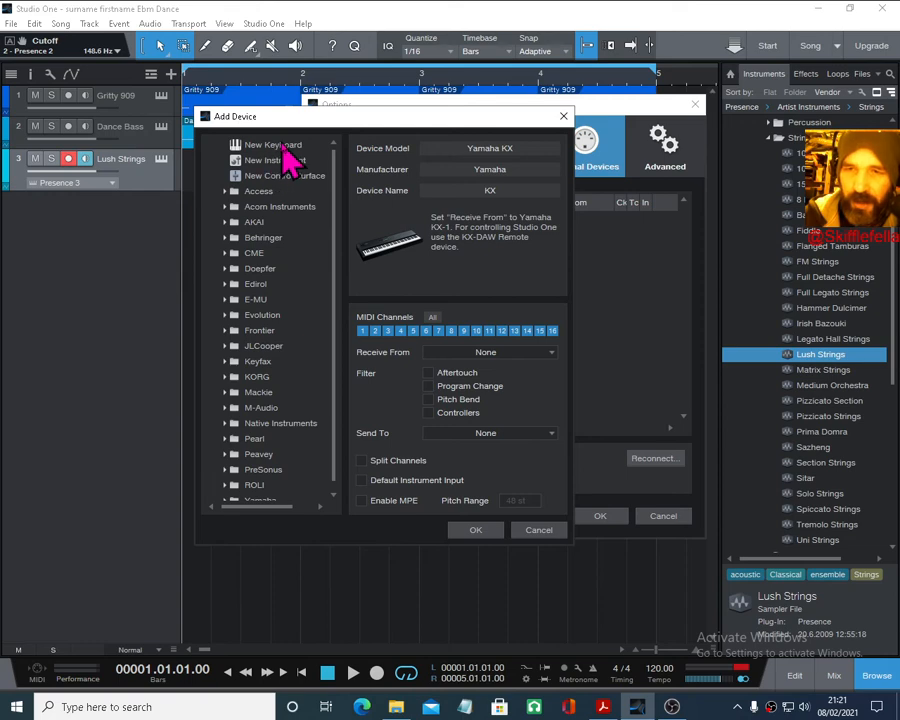
scroll(305, 262, "down", 1)
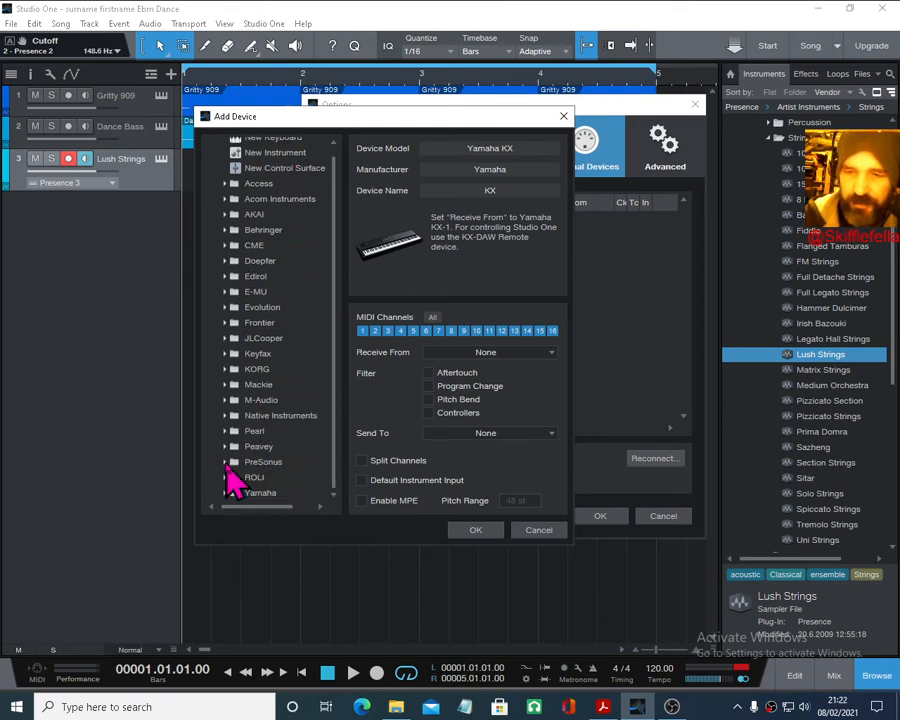
left_click(227, 463)
scroll(300, 470, "down", 5)
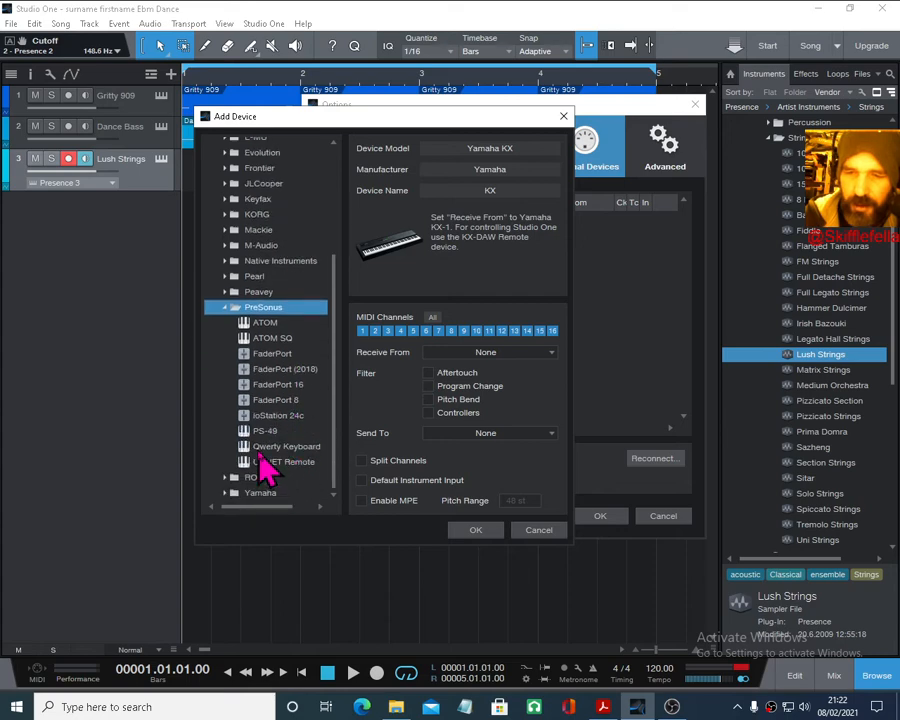
left_click(246, 447)
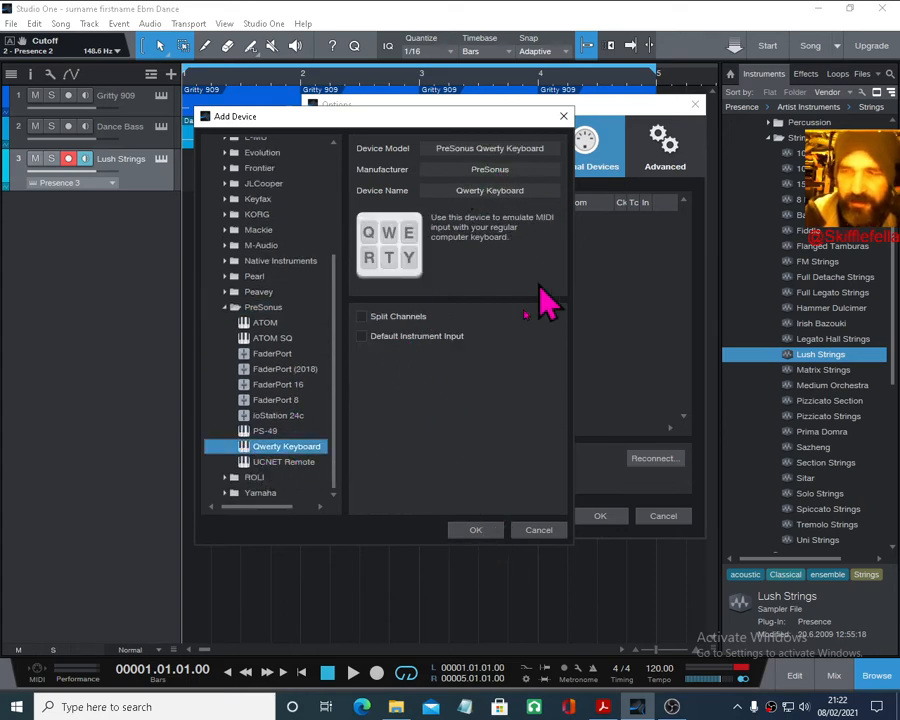
left_click(539, 531)
left_click(664, 517)
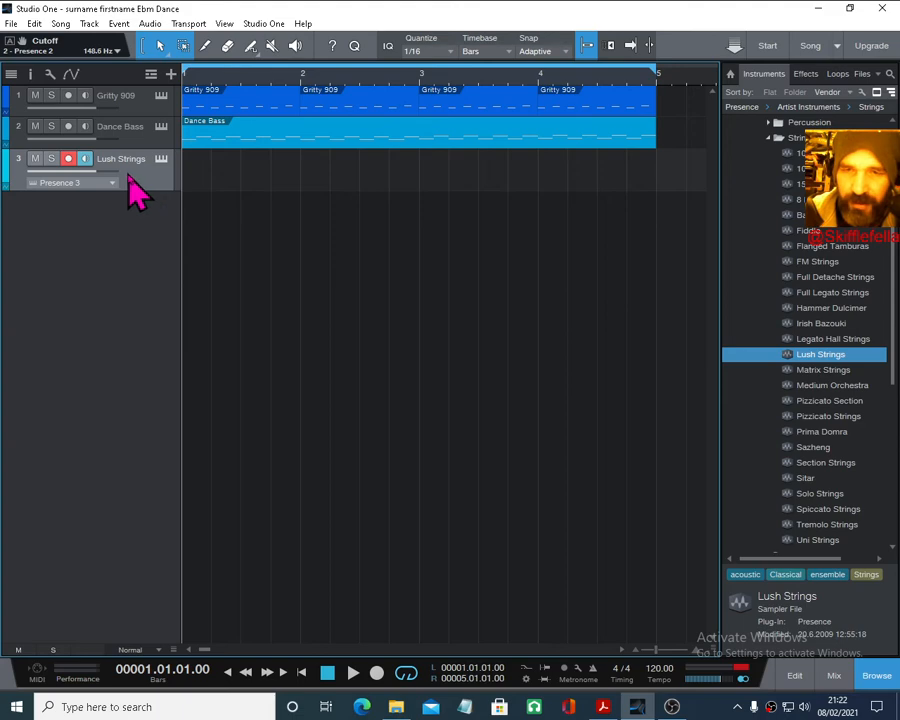
- Reopen the Qwerty Keyboard and play several three-note chords with the Lush Strings sound at octave C 4
key("shift+alt+k")
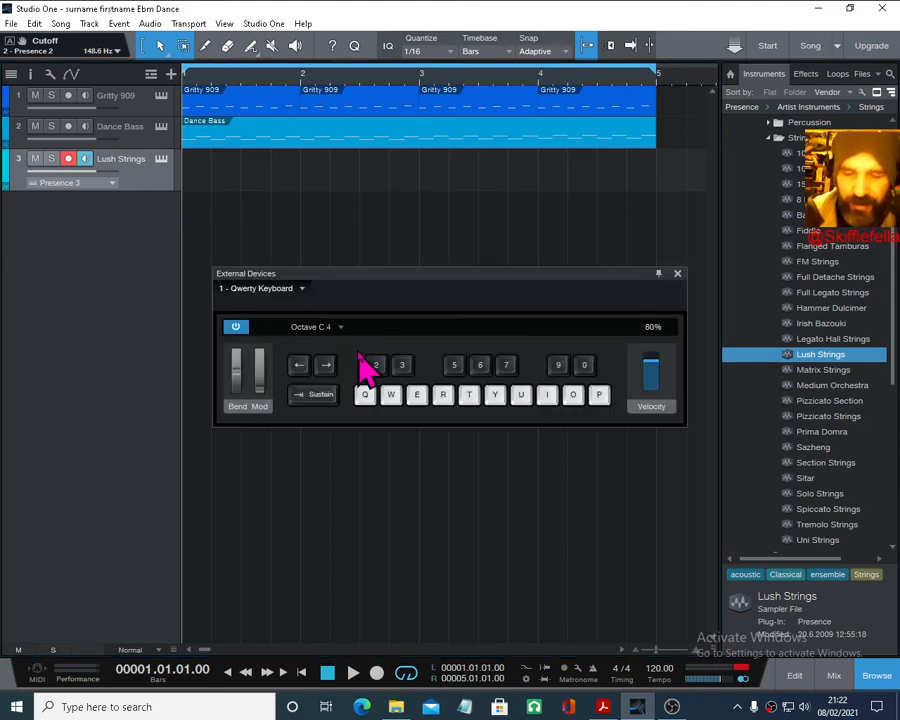
key("q")
key("e")
key("t")
key("r")
key("y")
key("i")
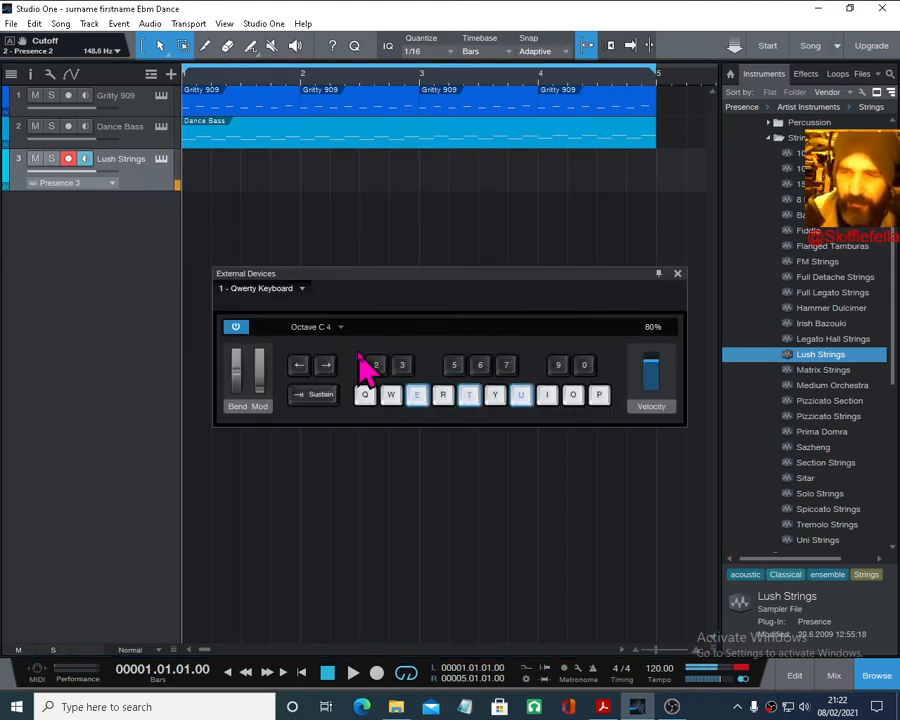
key("q")
key("e")
key("t")
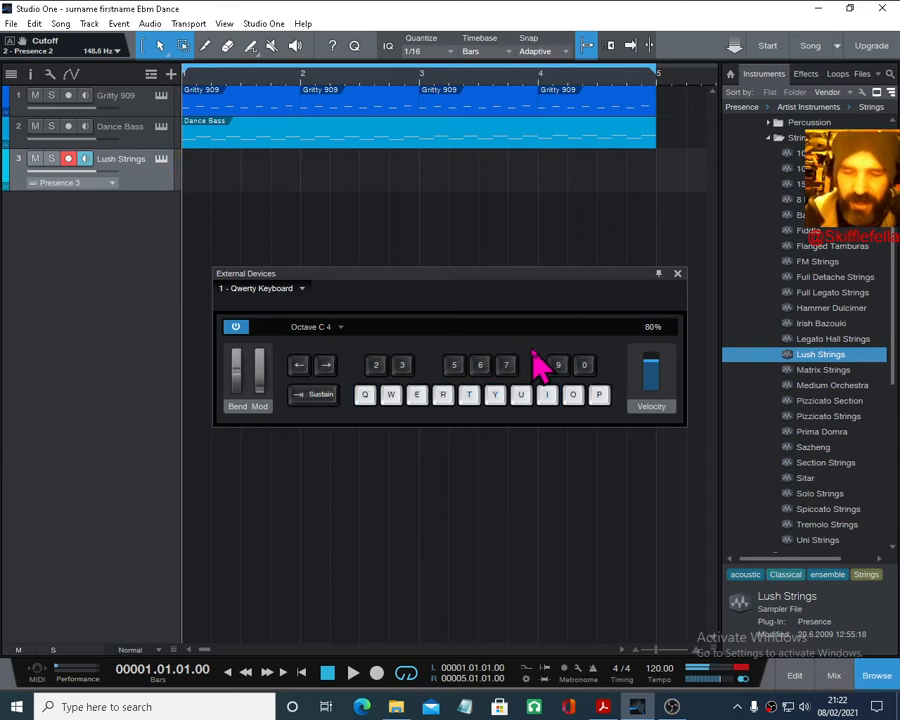
- Rehearse the strings melody as single notes and move the Qwerty Keyboard window clear of the Lush Strings track
key("3")
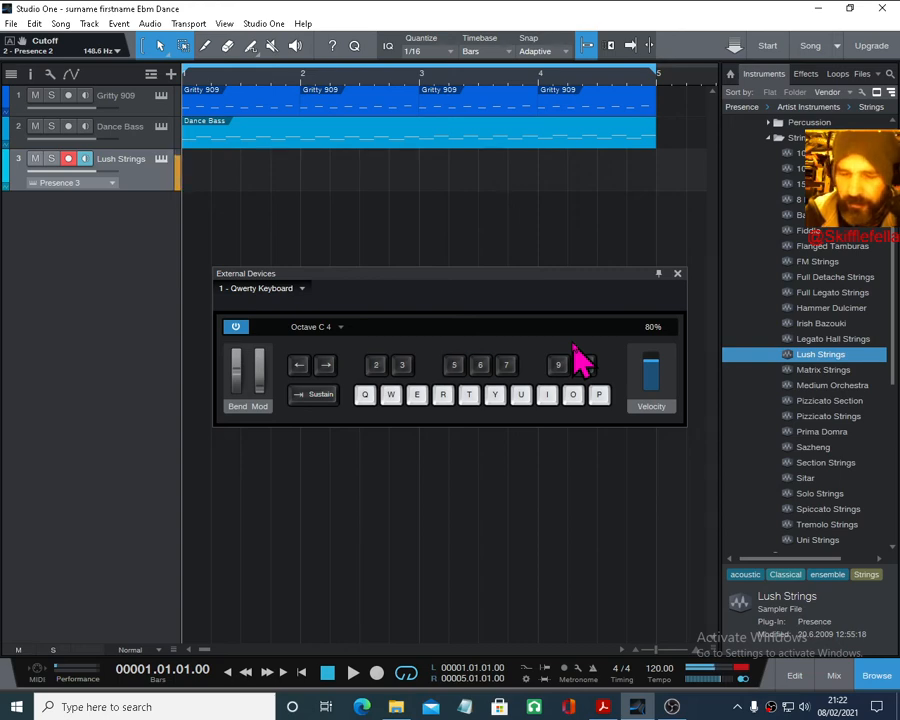
key("6")
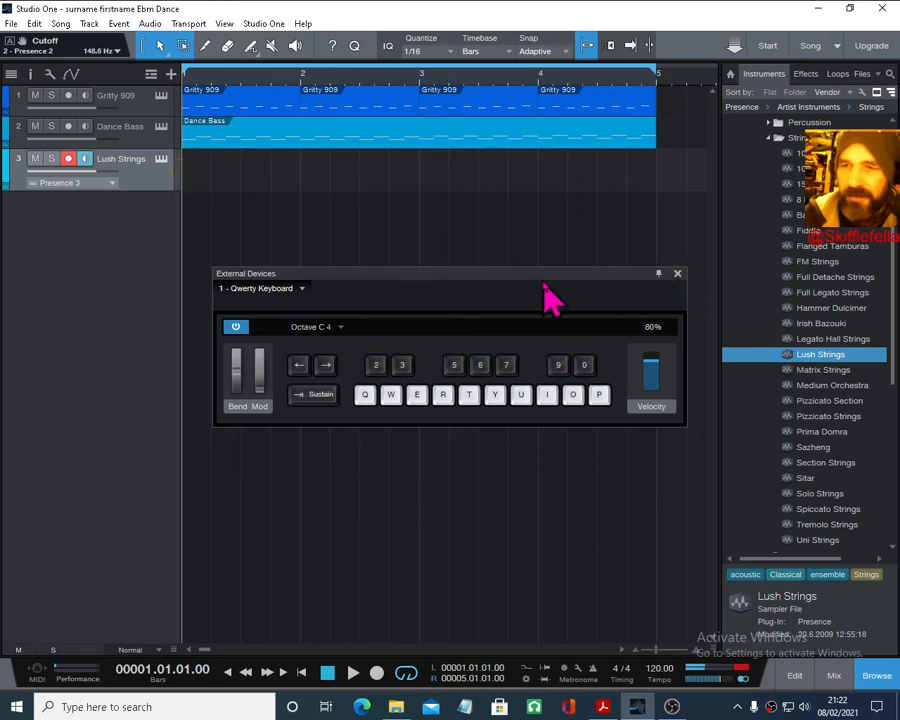
left_click_drag(544, 283, 438, 318)
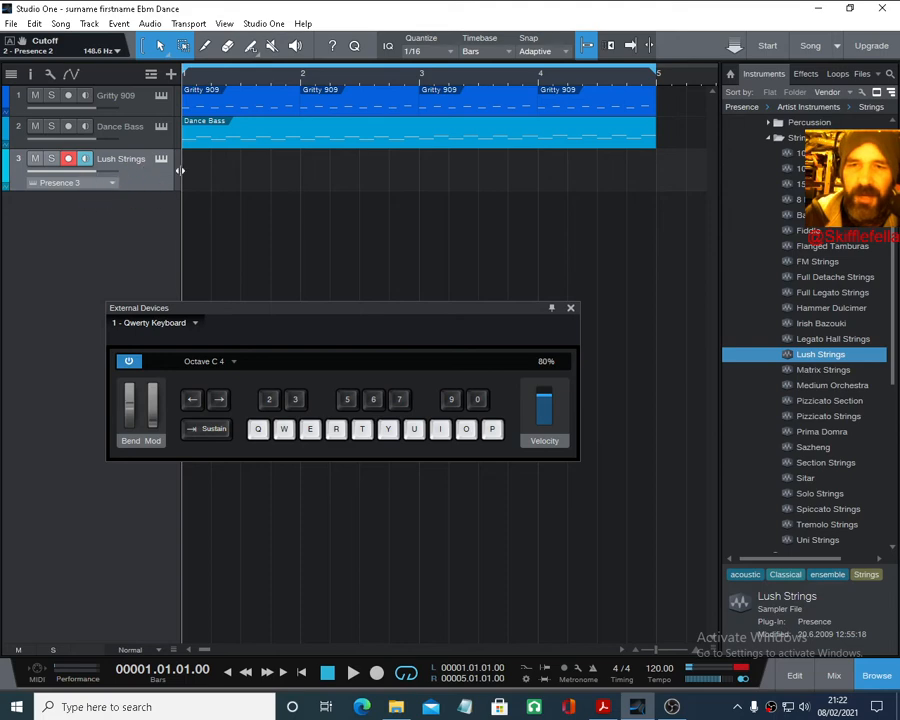
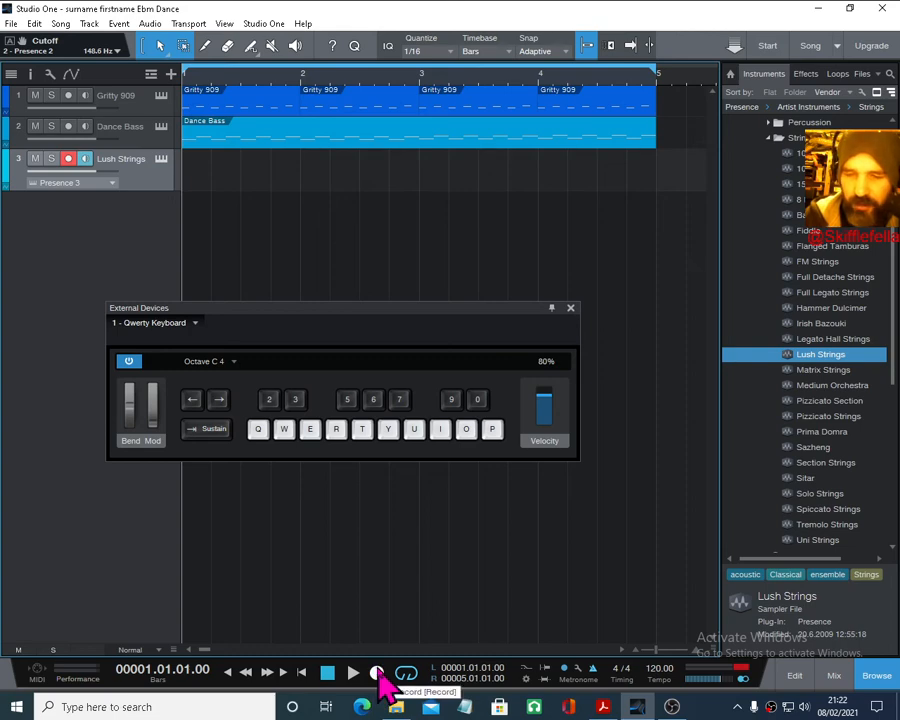
- Record the four-bar melody D#, C#, F#, G# on the Lush Strings track, one note per bar, and open the recorded part for note editing
left_click(377, 672)
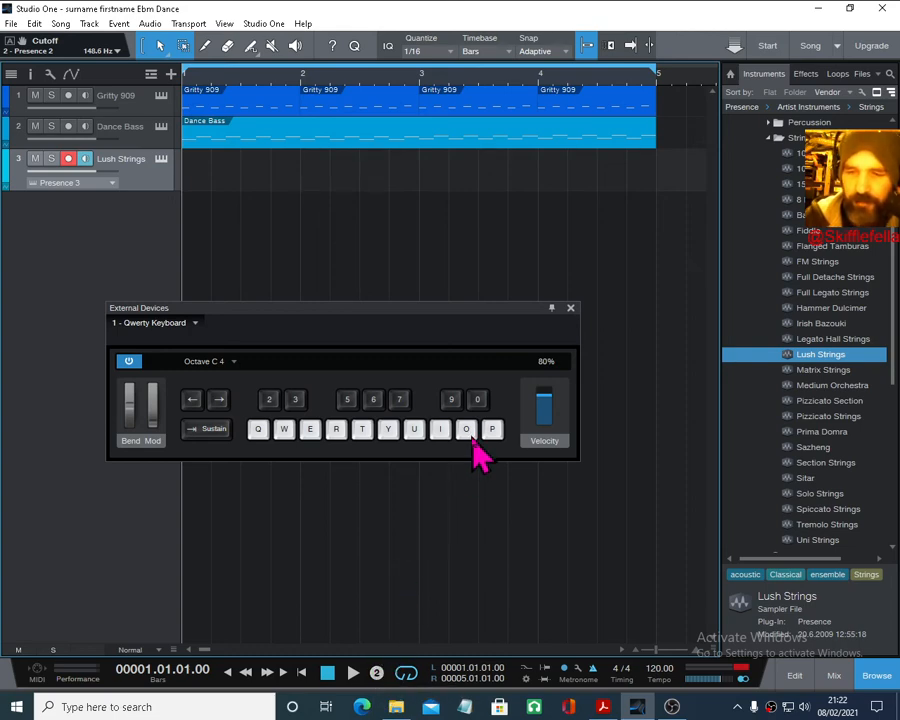
key("3")
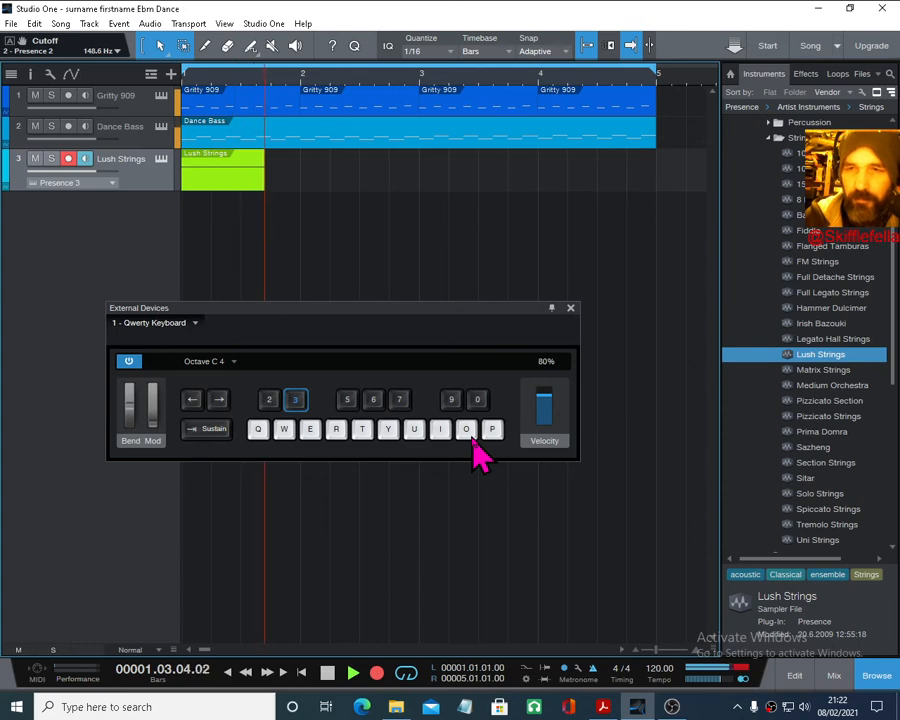
key("2")
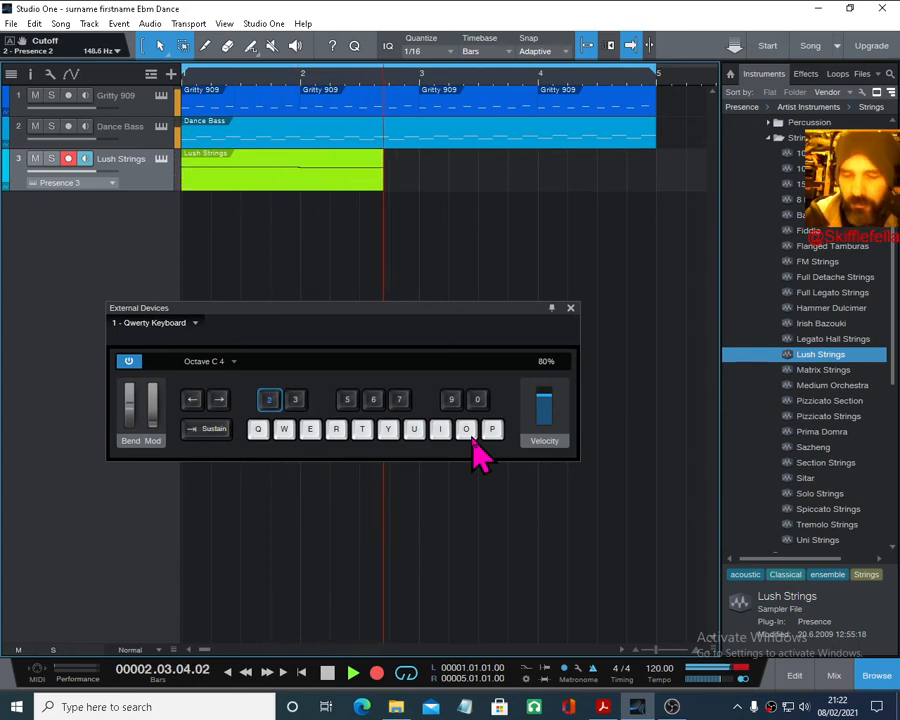
key("5")
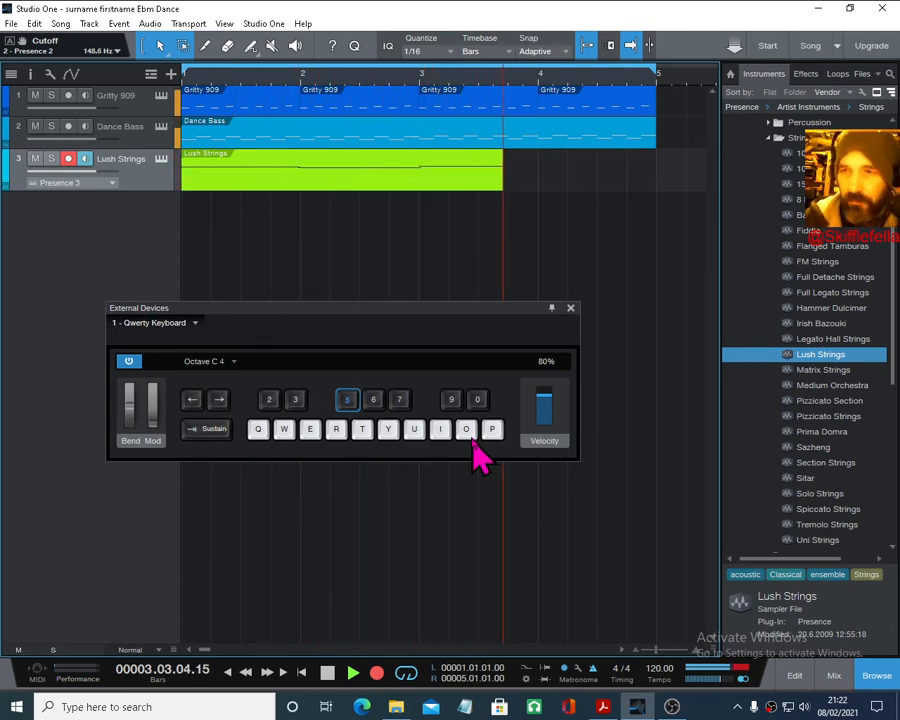
key("6")
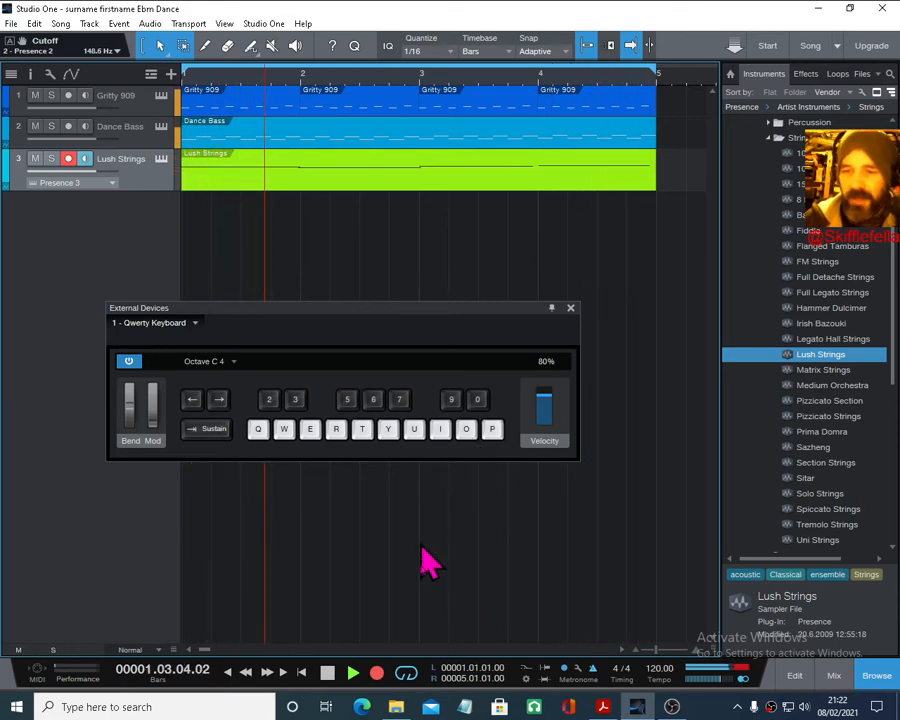
left_click(327, 672)
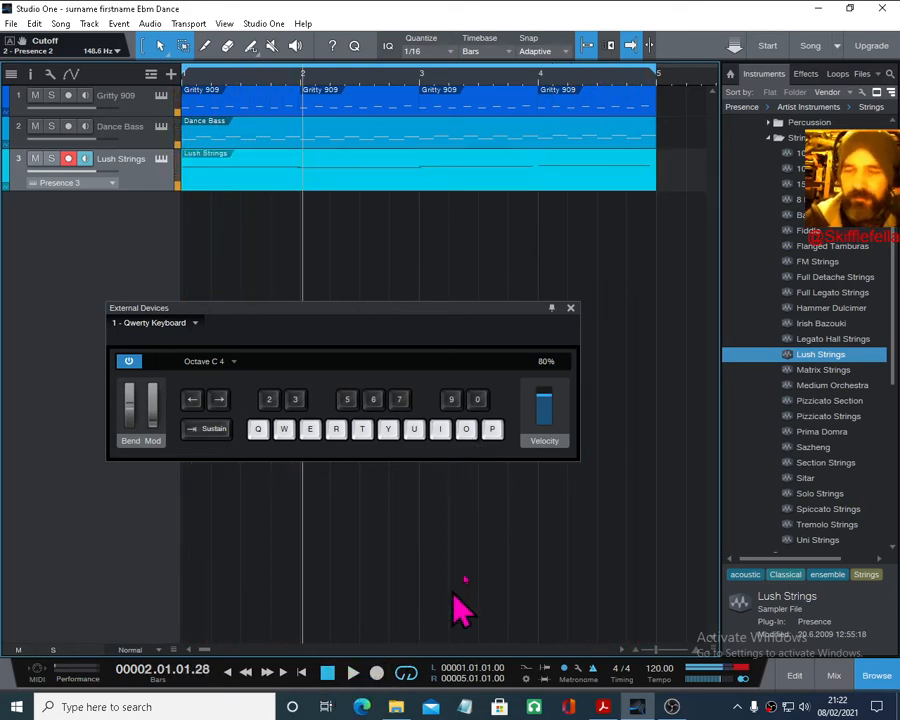
double_click(314, 183)
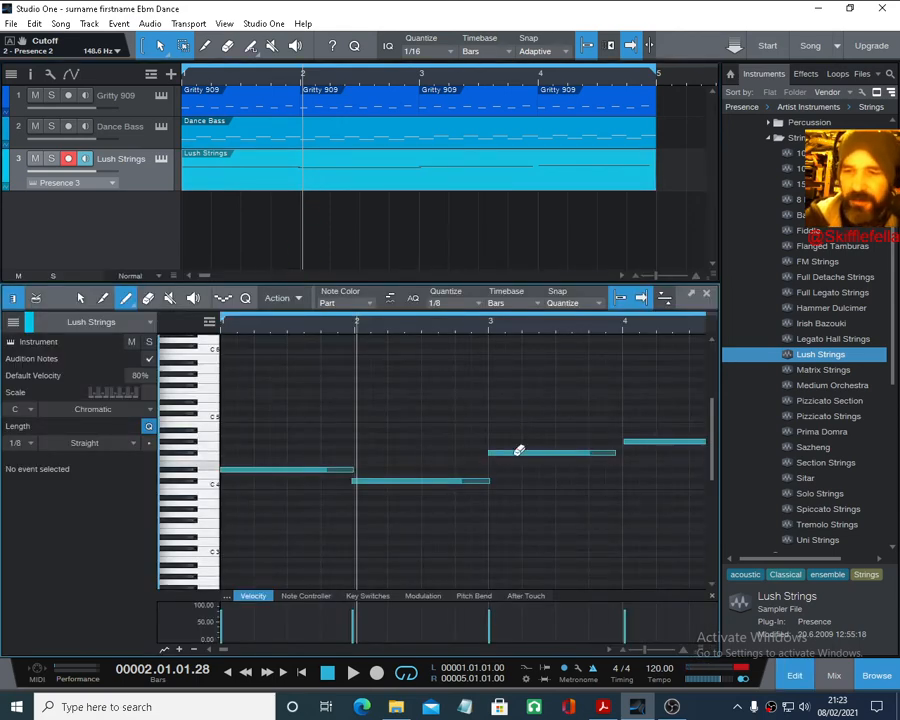
- Quantize the starts and ends of all four Lush Strings notes to 1/8 at 100% and extend the last note to bar 5
left_click(622, 652)
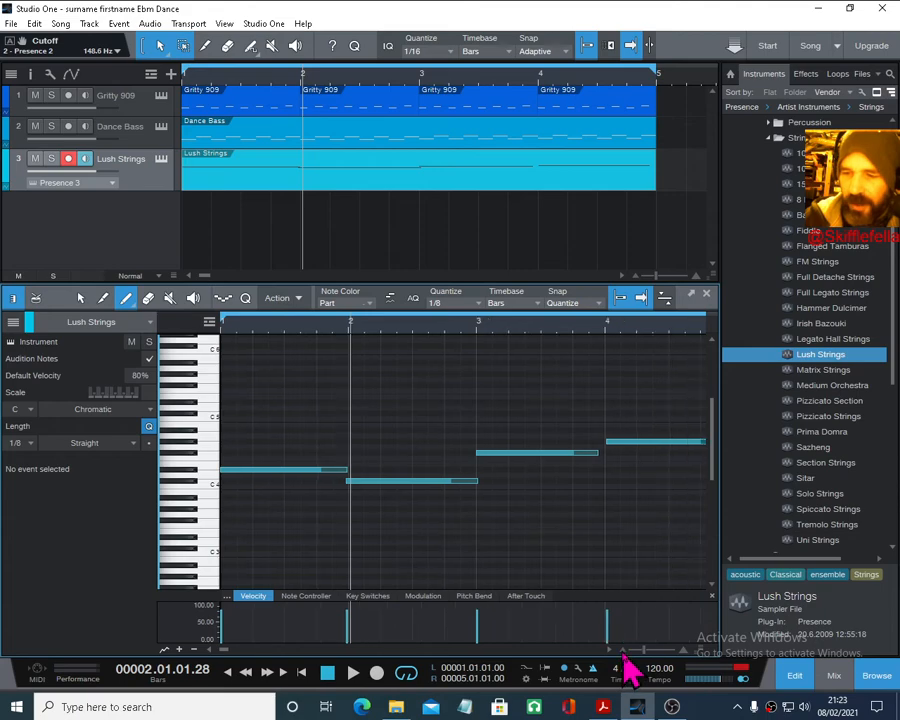
right_click(515, 521)
left_click(517, 524)
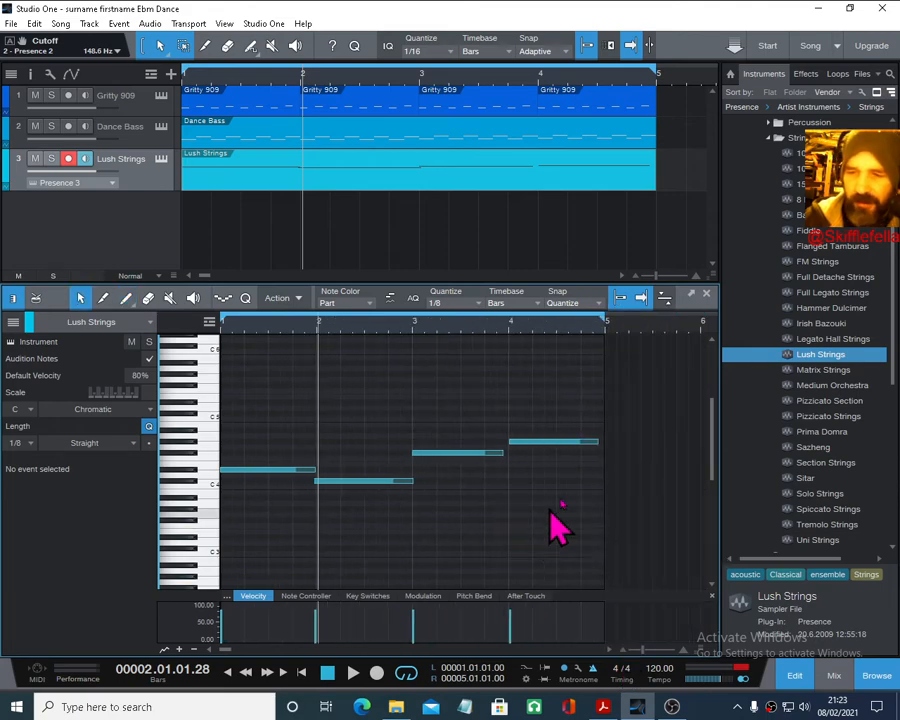
left_click_drag(604, 411, 195, 540)
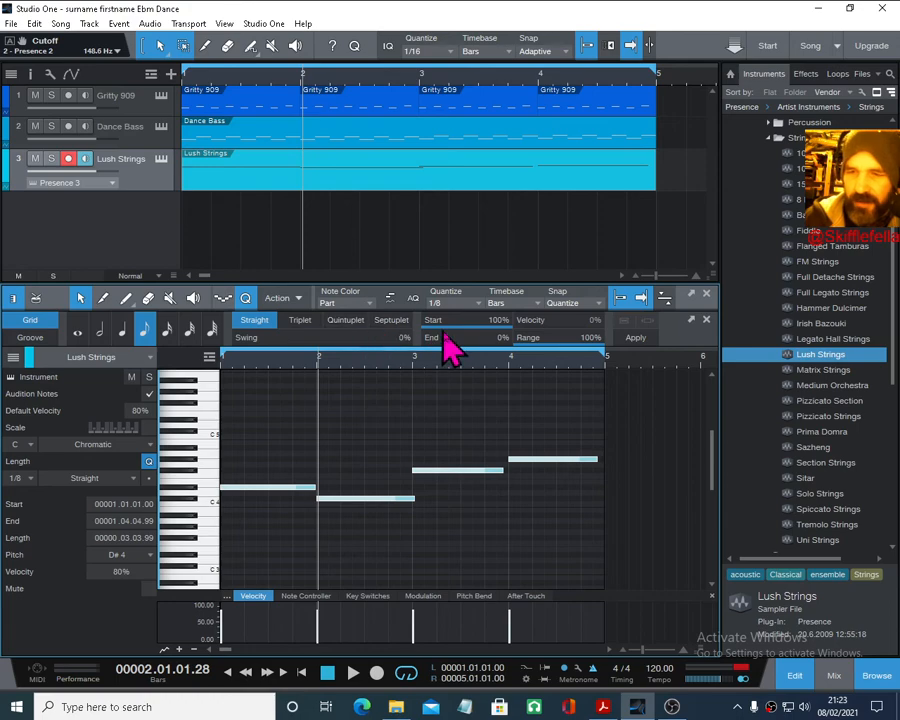
left_click_drag(443, 343, 641, 347)
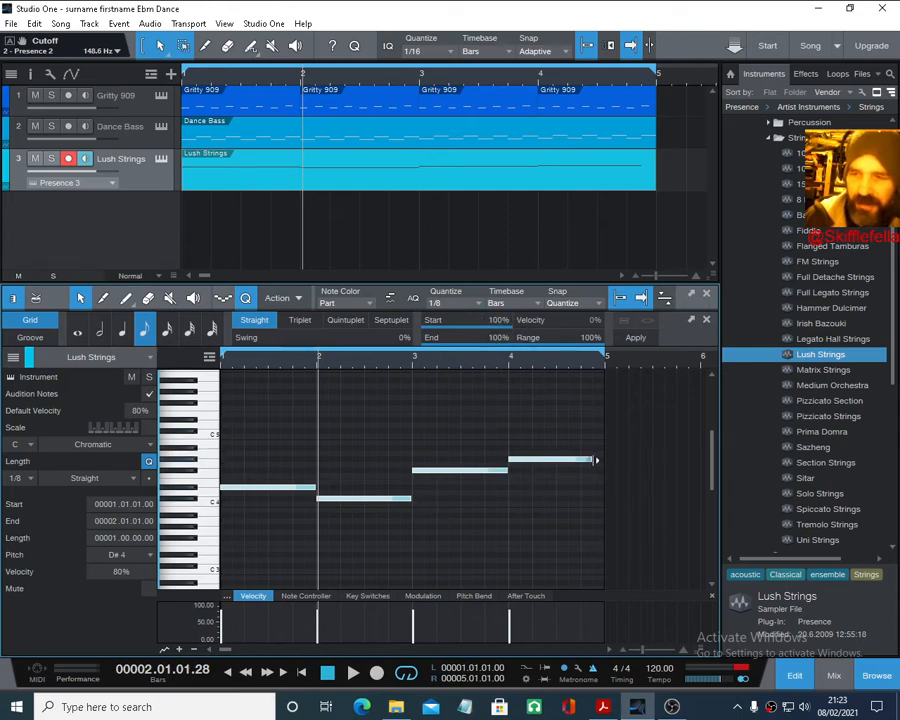
left_click_drag(596, 460, 606, 460)
left_click(562, 508)
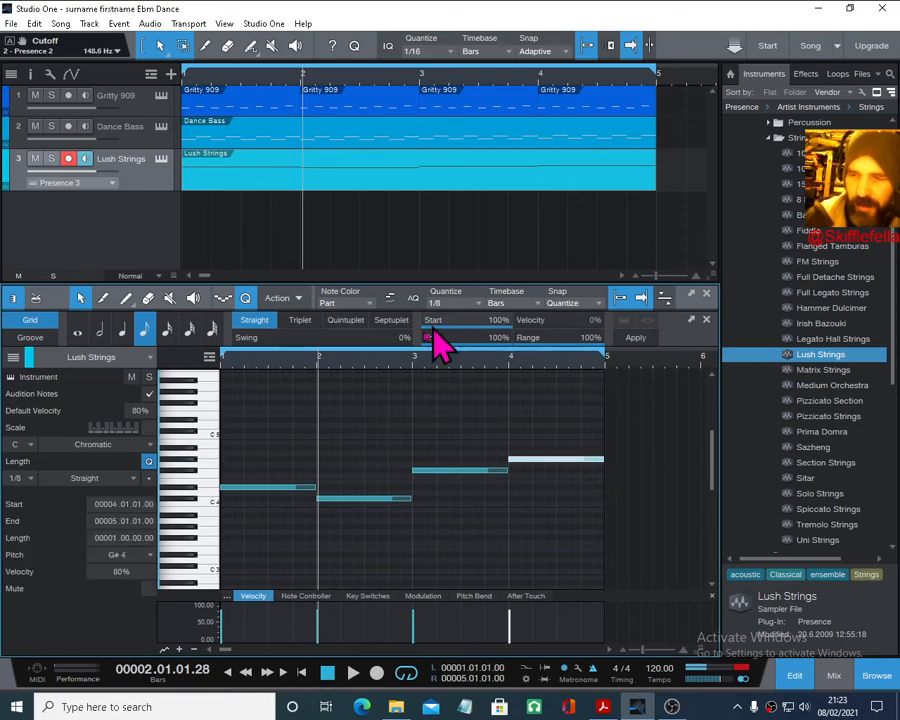
- Play the song from the start, close the note editor, and lower the Lush Strings track volume to -7.4 dB
left_click(328, 675)
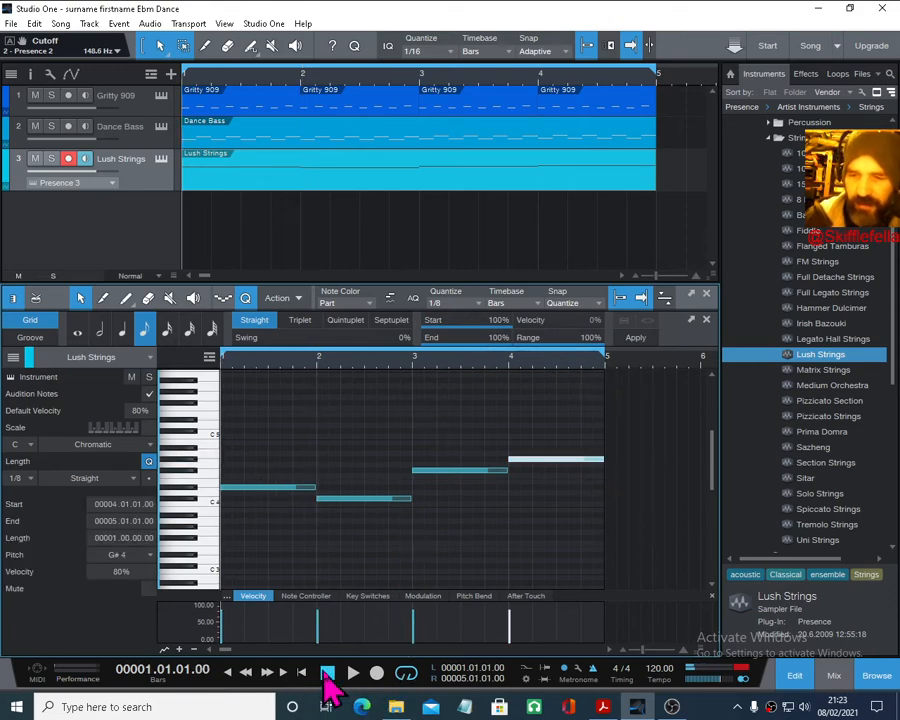
left_click(350, 673)
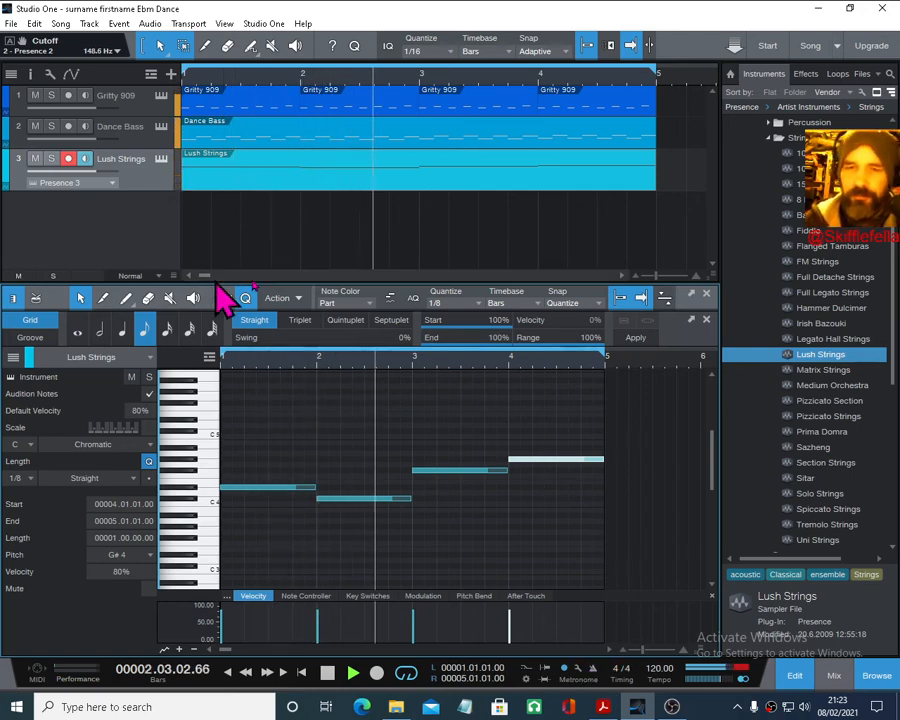
left_click(706, 294)
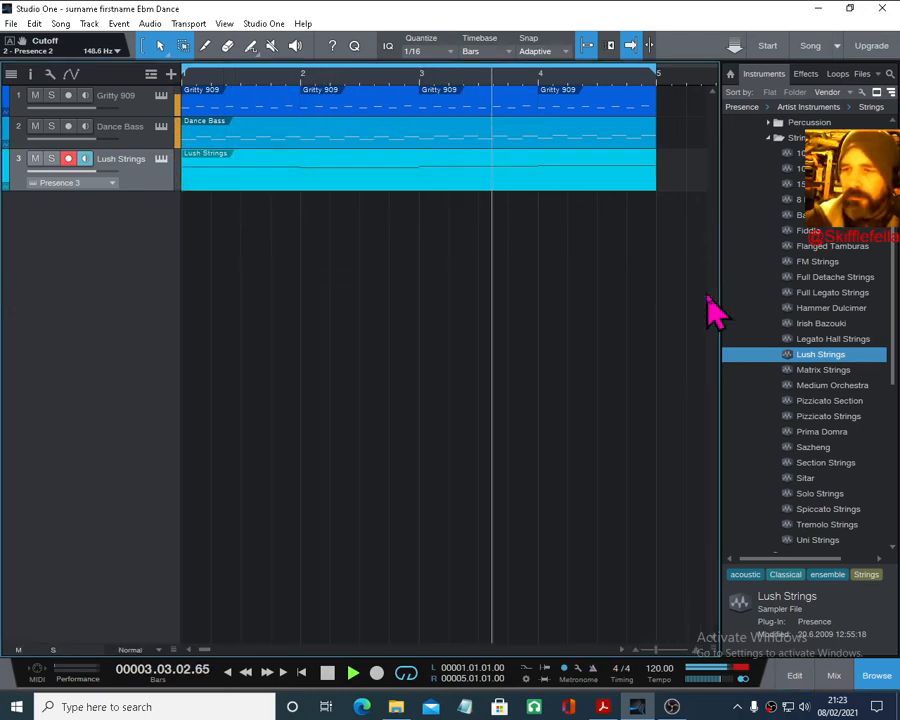
left_click_drag(668, 654, 645, 668)
scroll(645, 668, "down", 6)
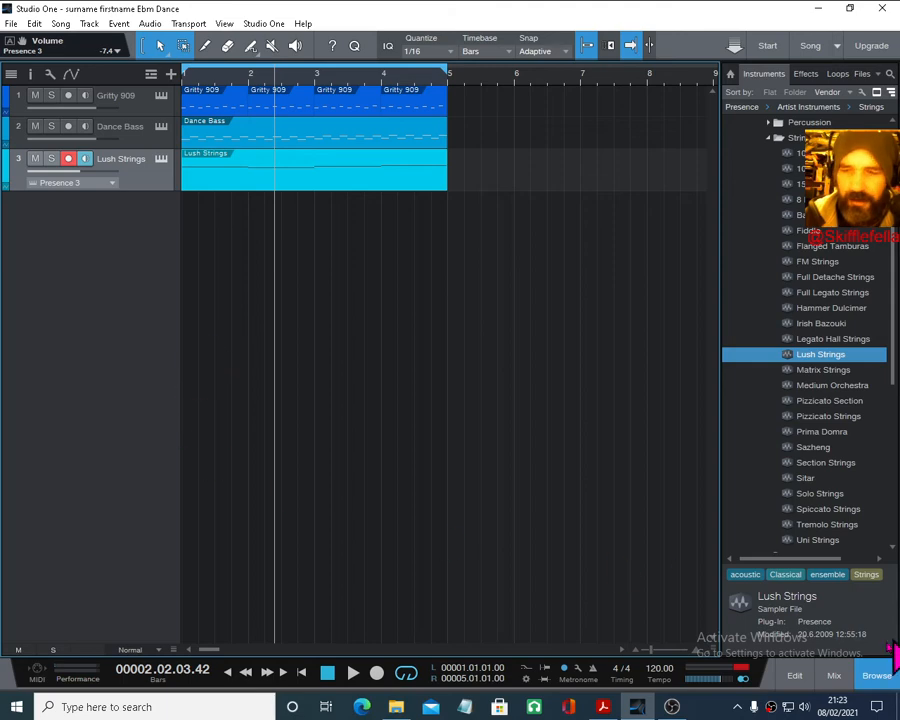
- Show an enlarged mixer without its channel and instrument lists, and rename the Presence 3 channel as strings
left_click(833, 676)
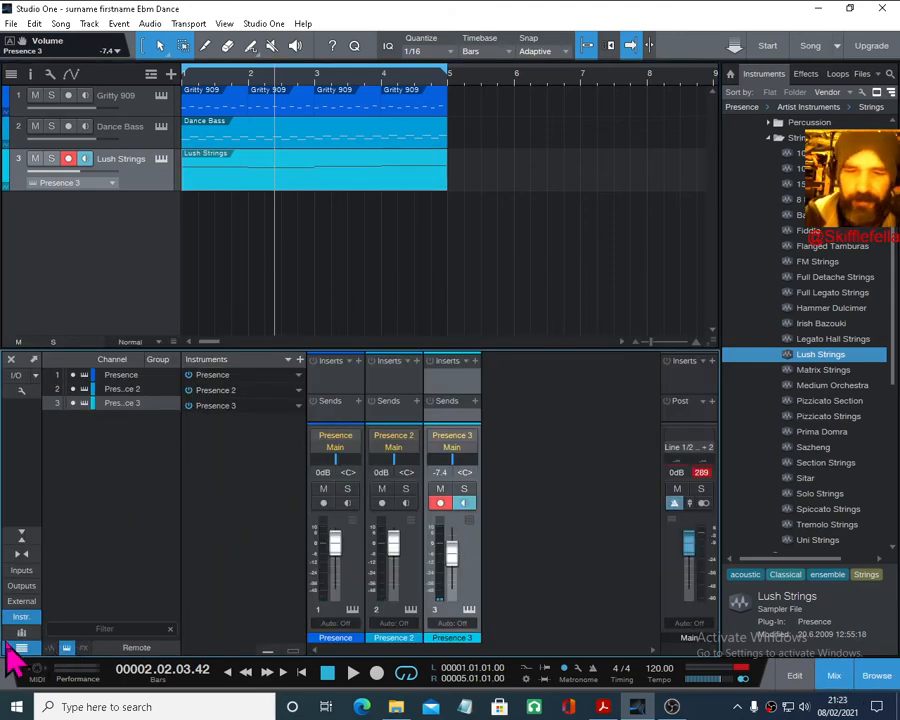
left_click(22, 619)
left_click(21, 648)
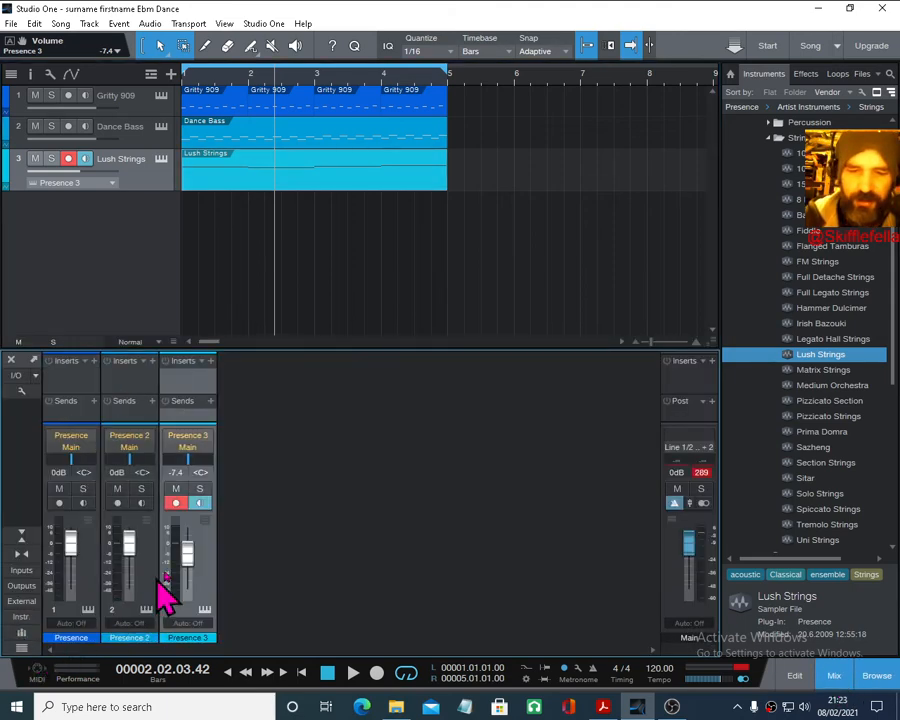
left_click_drag(193, 350, 190, 295)
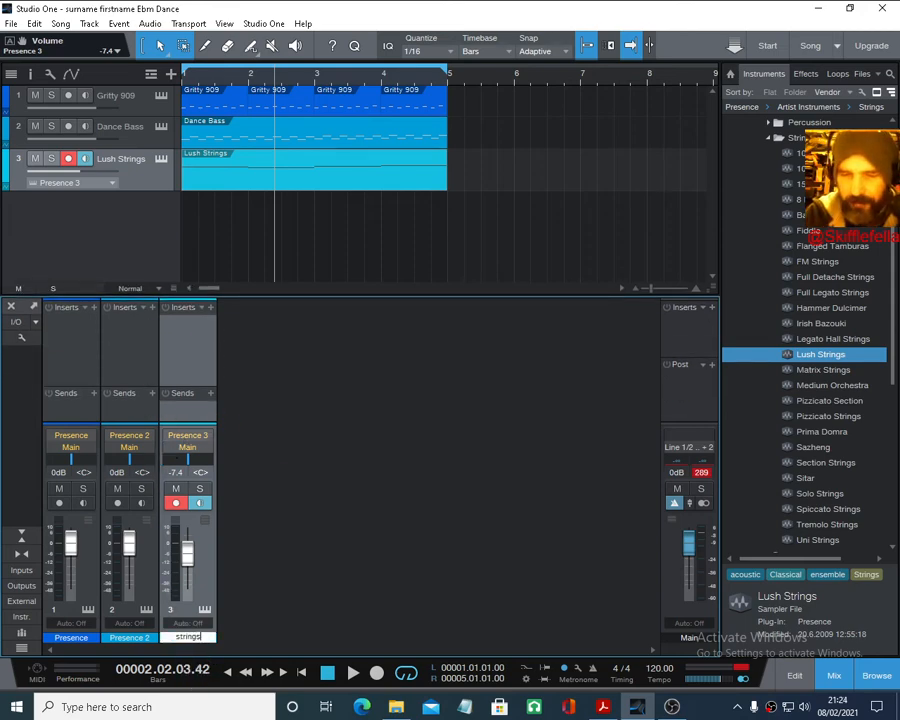
key("Return")
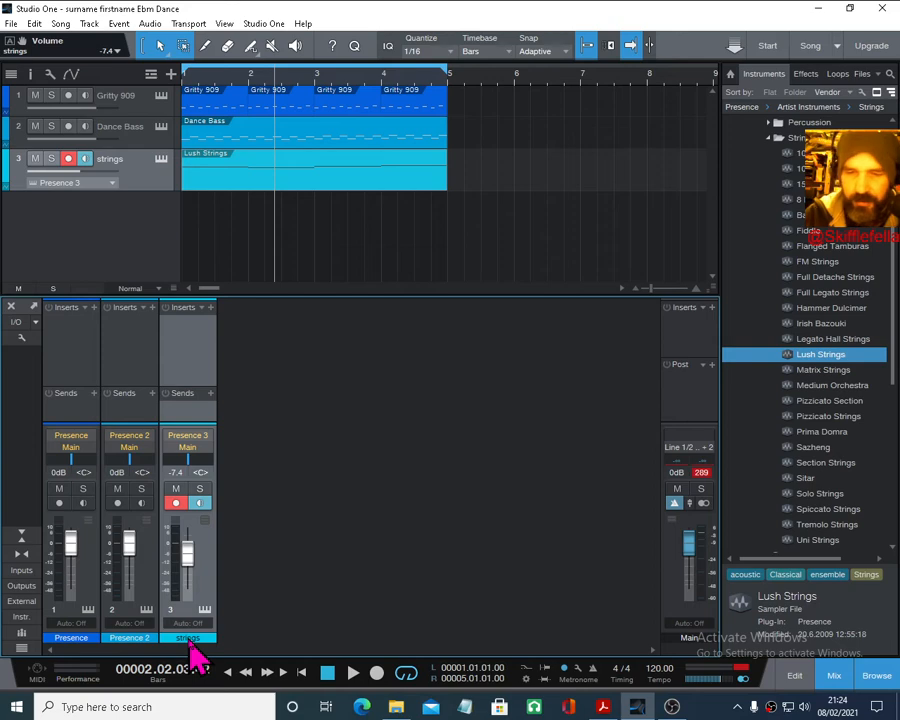
- Insert a Mixverb on the strings channel and, during playback from the start, set its Size to 60% and Mix to 49.5%
left_click(210, 307)
left_click(229, 390)
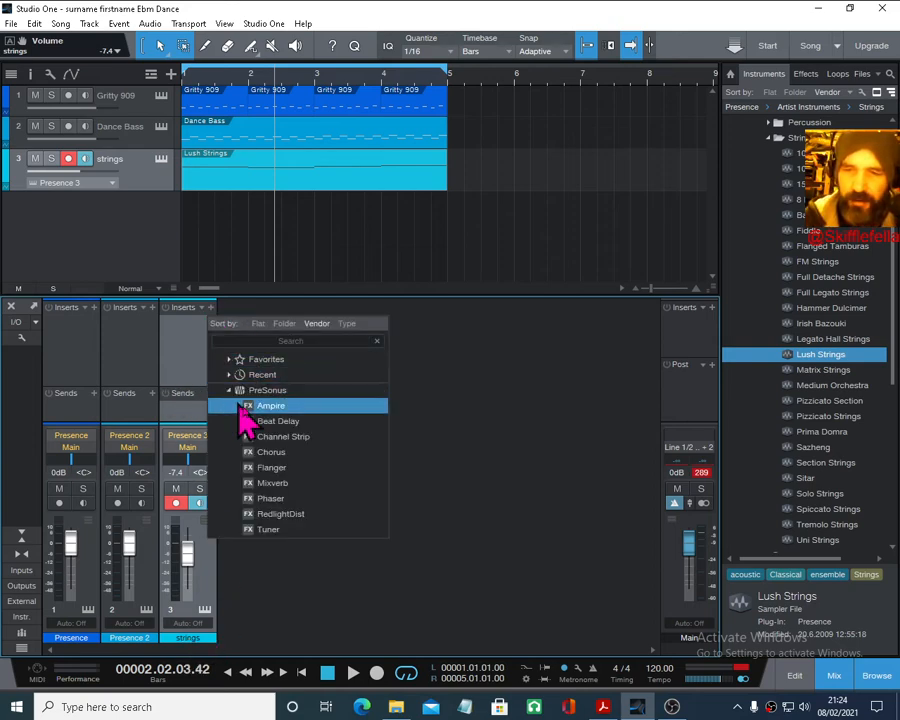
double_click(298, 485)
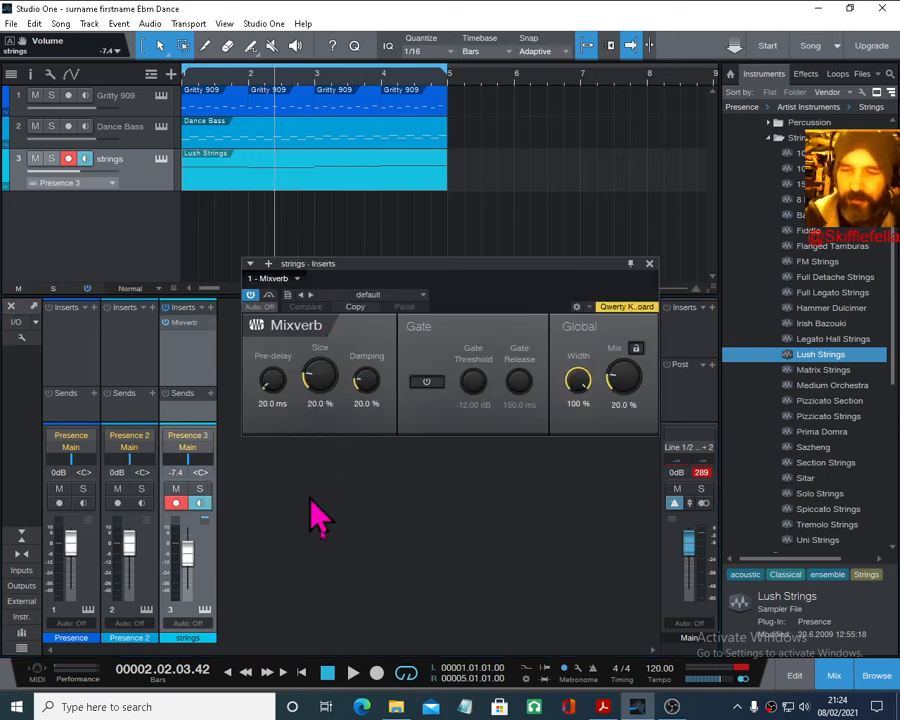
left_click(324, 674)
left_click(353, 672)
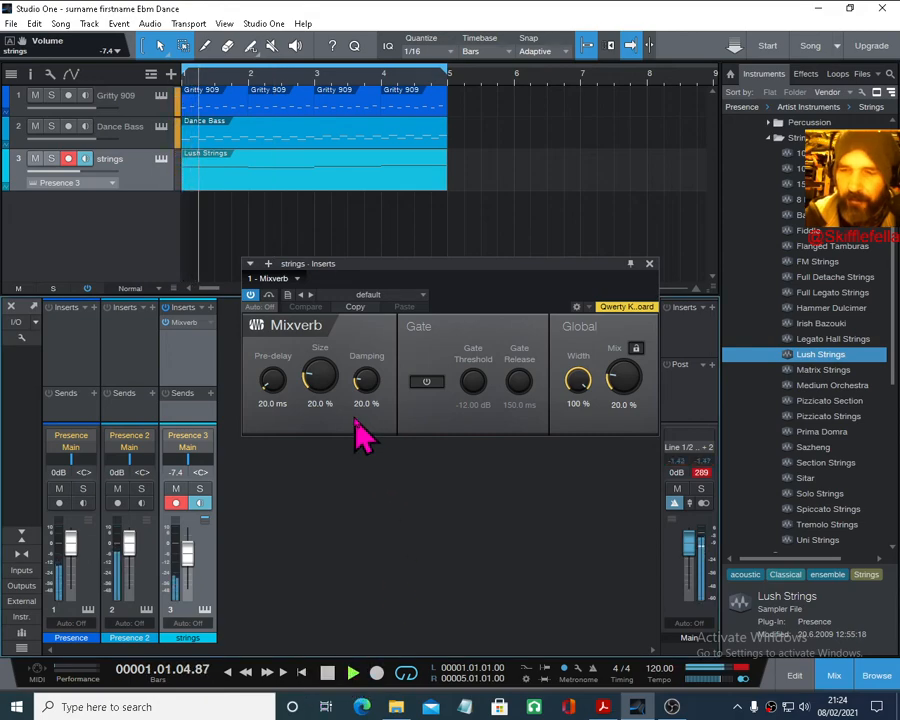
left_click_drag(340, 395, 324, 360)
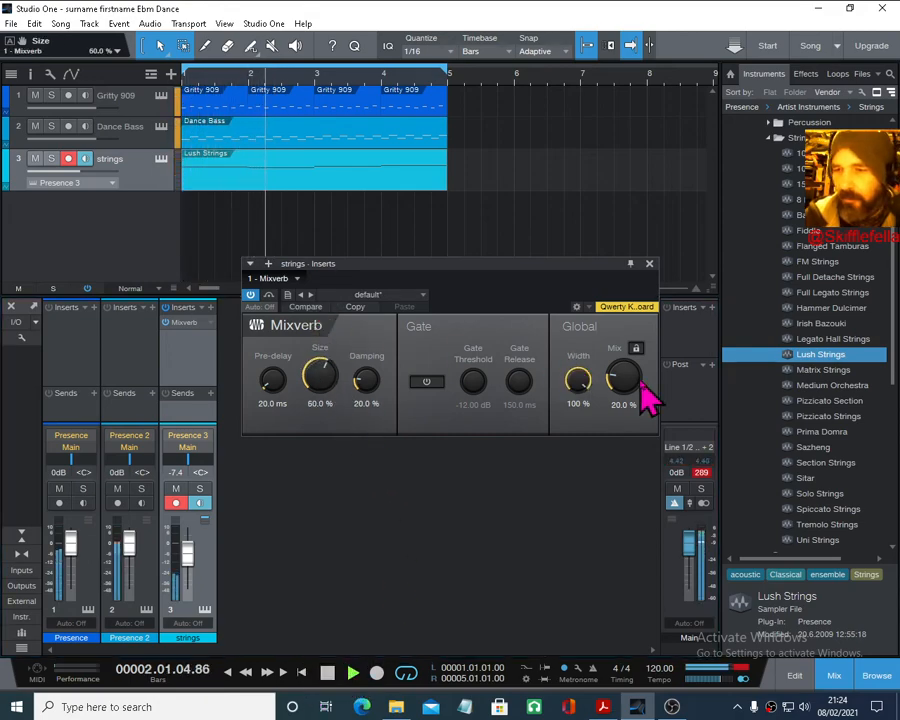
mouse_move(638, 366)
left_mouse_down()
mouse_move(626, 366)
mouse_move(632, 352)
left_mouse_up()
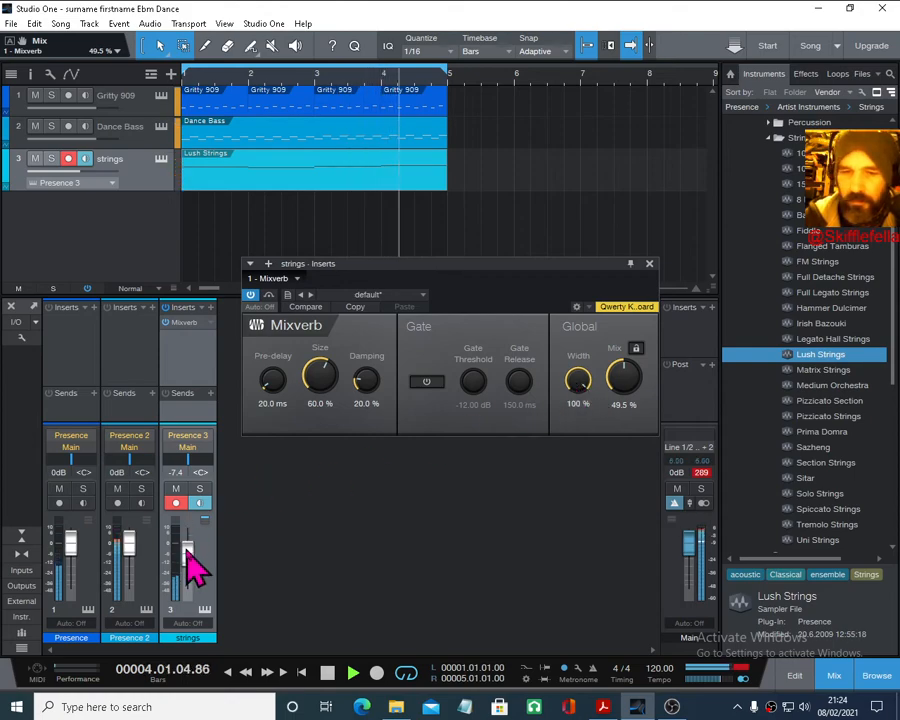
- Raise the strings channel to -1.3 dB, lower the Presence 2 channel to -5.4 dB and rename it bass
left_click_drag(188, 558, 188, 544)
mouse_move(129, 537)
left_mouse_down()
mouse_move(130, 558)
mouse_move(129, 550)
left_mouse_up()
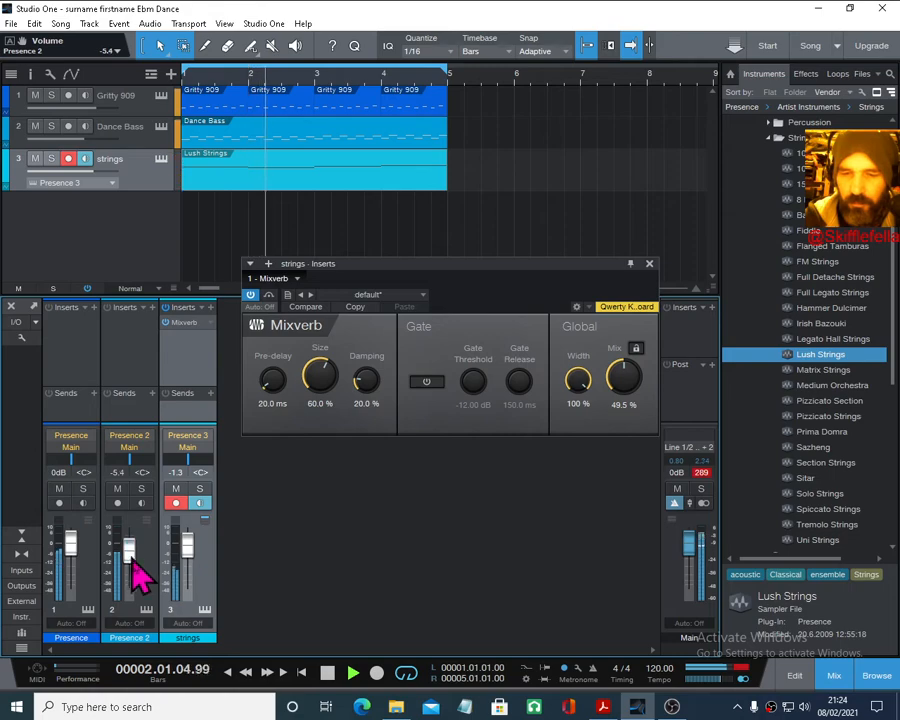
double_click(142, 639)
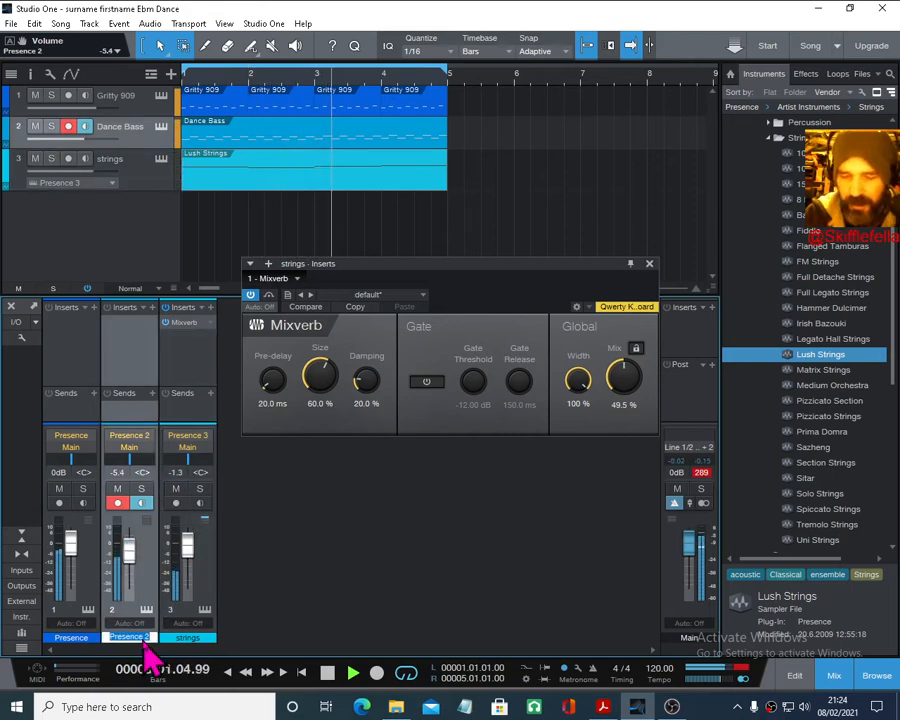
type("bass")
key("Return")
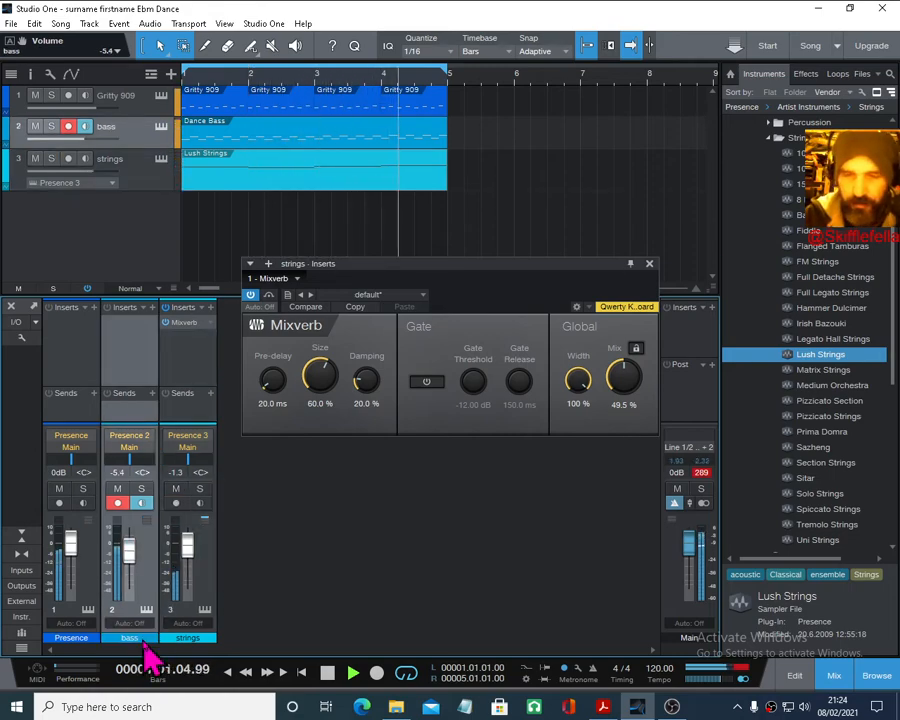
- Insert a Channel Strip on the bass channel with Compress at 16% and a mid EQ boost of 8.02 dB at 278 Hz, ending playback
left_click(153, 308)
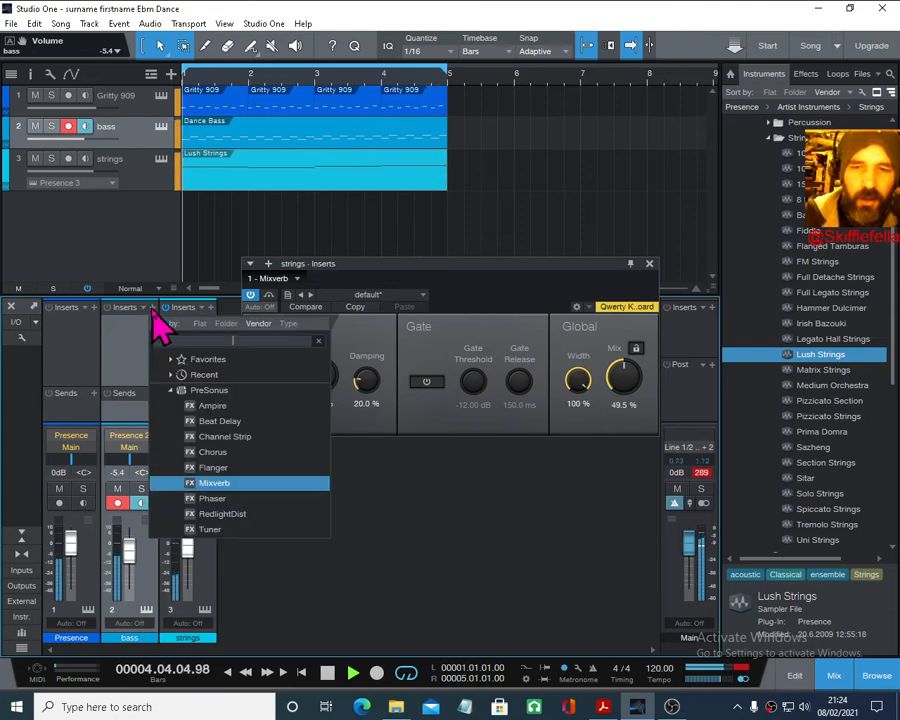
left_click(245, 436)
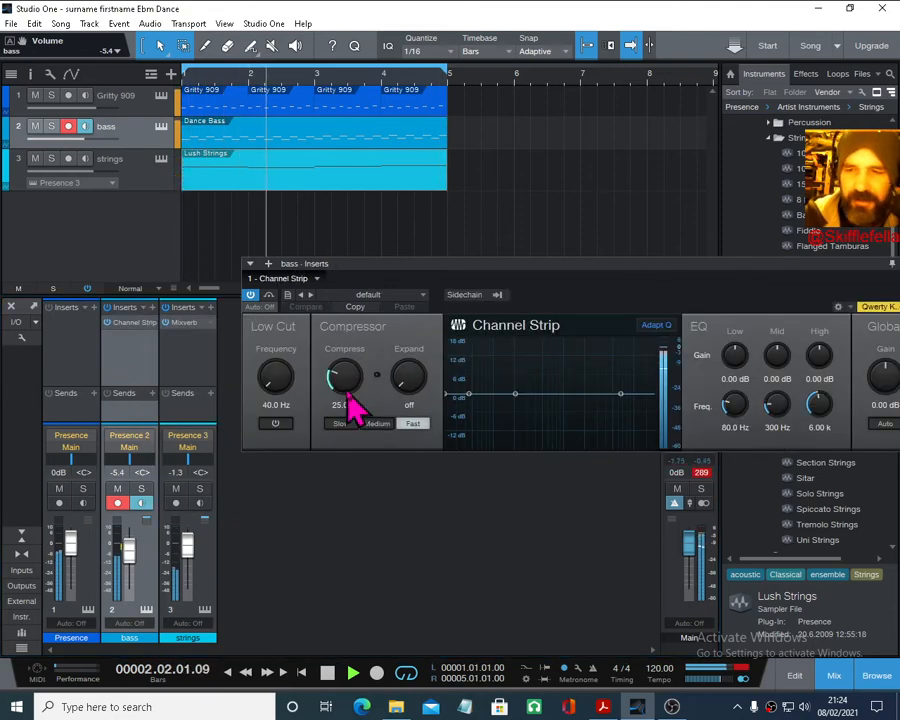
mouse_move(352, 400)
left_mouse_down()
mouse_move(343, 372)
mouse_move(342, 390)
left_mouse_up()
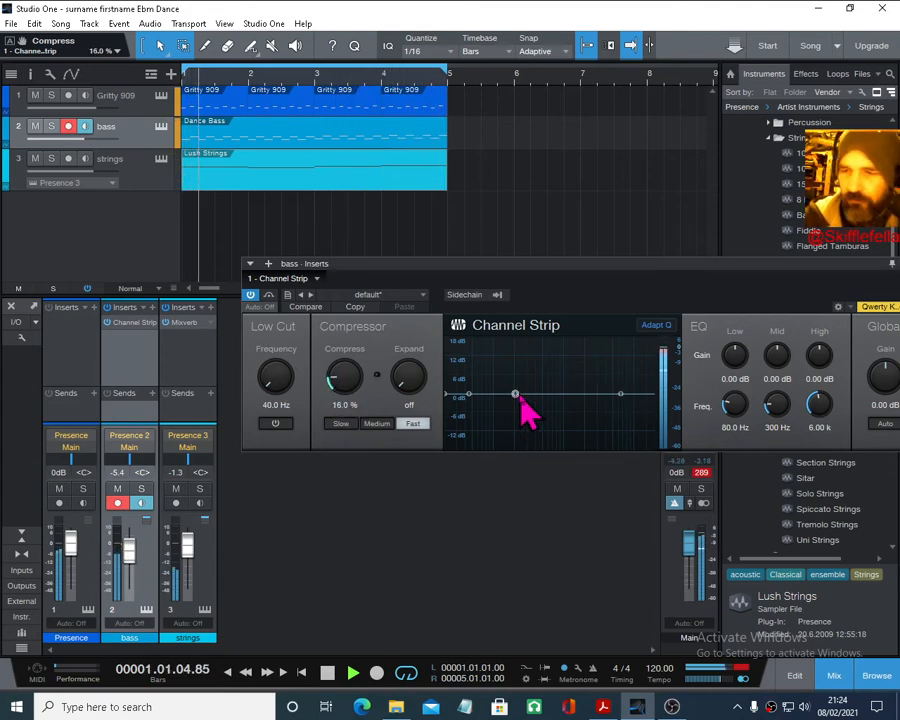
mouse_move(515, 394)
left_mouse_down()
mouse_move(521, 380)
mouse_move(502, 362)
mouse_move(513, 370)
left_mouse_up()
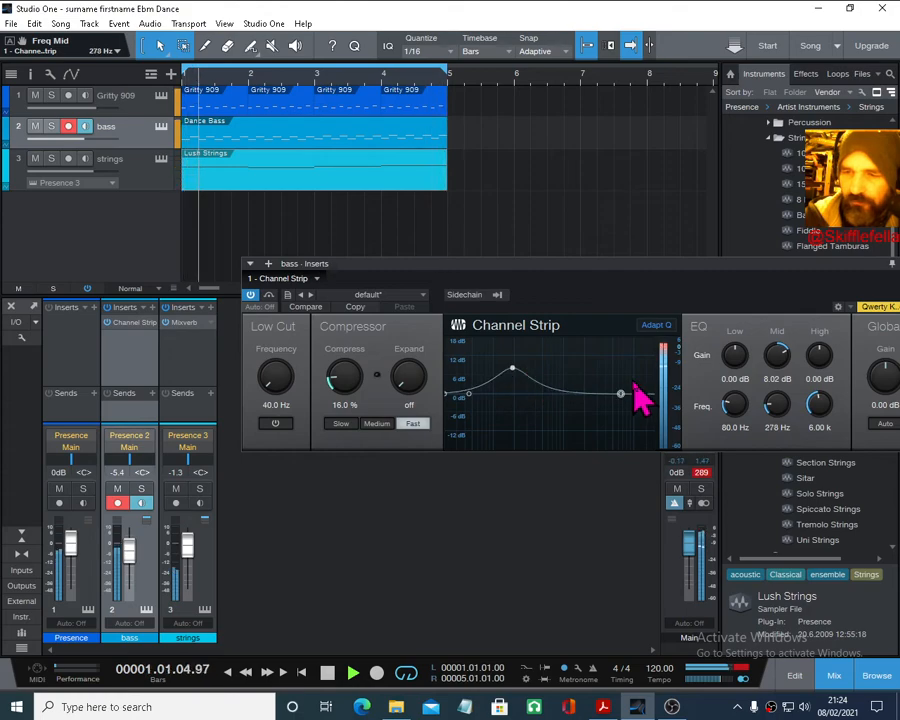
left_click_drag(536, 267, 384, 256)
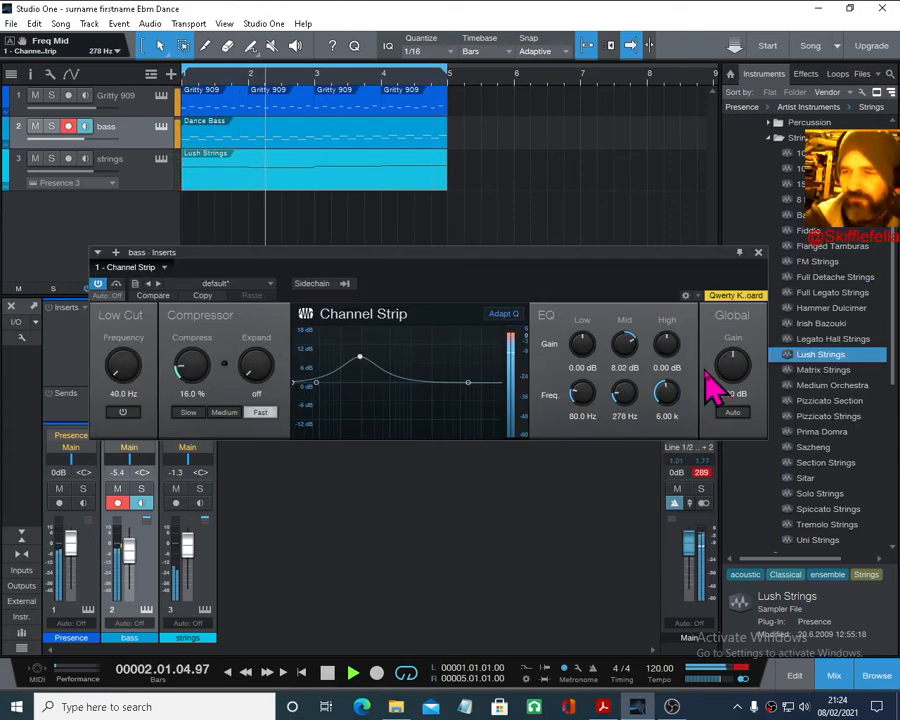
left_click(758, 254)
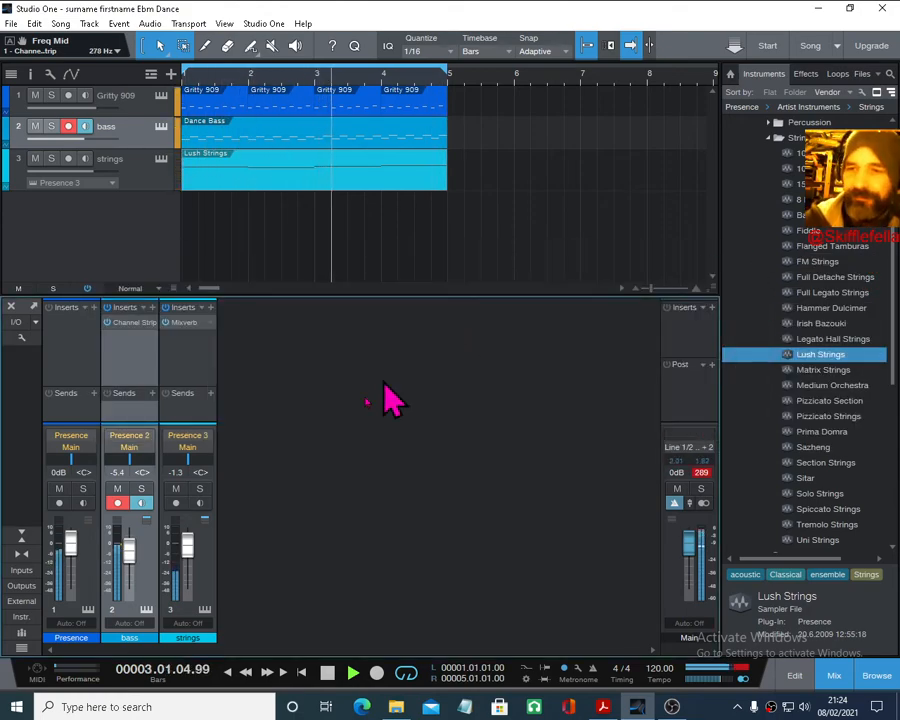
left_click(327, 672)
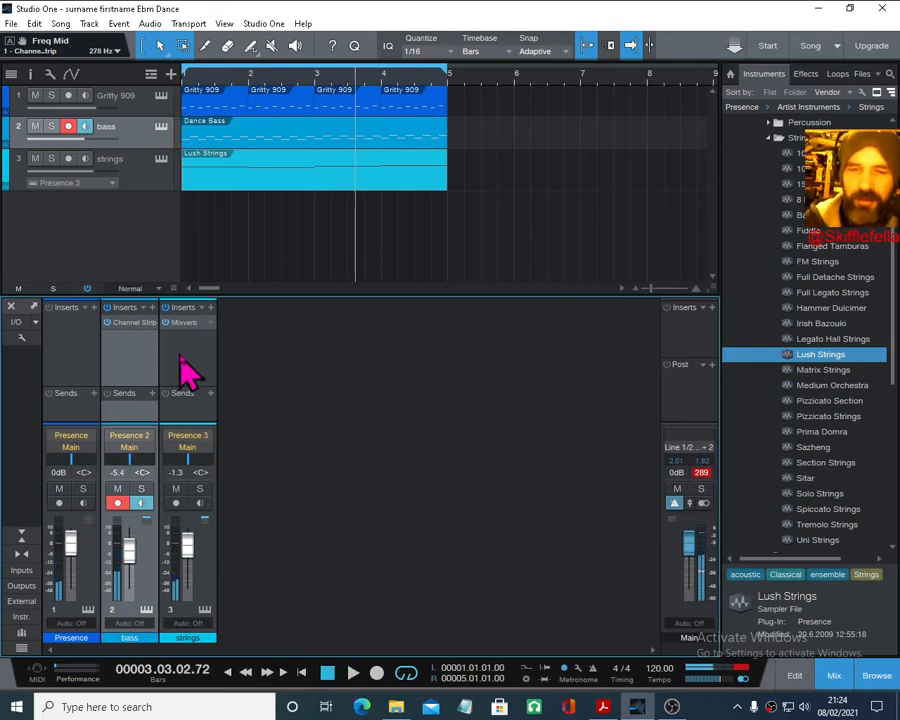
- Add a Beat Delay to the bass channel with Feedback 33.5%, Low Cut 318 Hz, Hi Cut 2.77 kHz and Mix 40%, auditioning it in playback
left_click(135, 328)
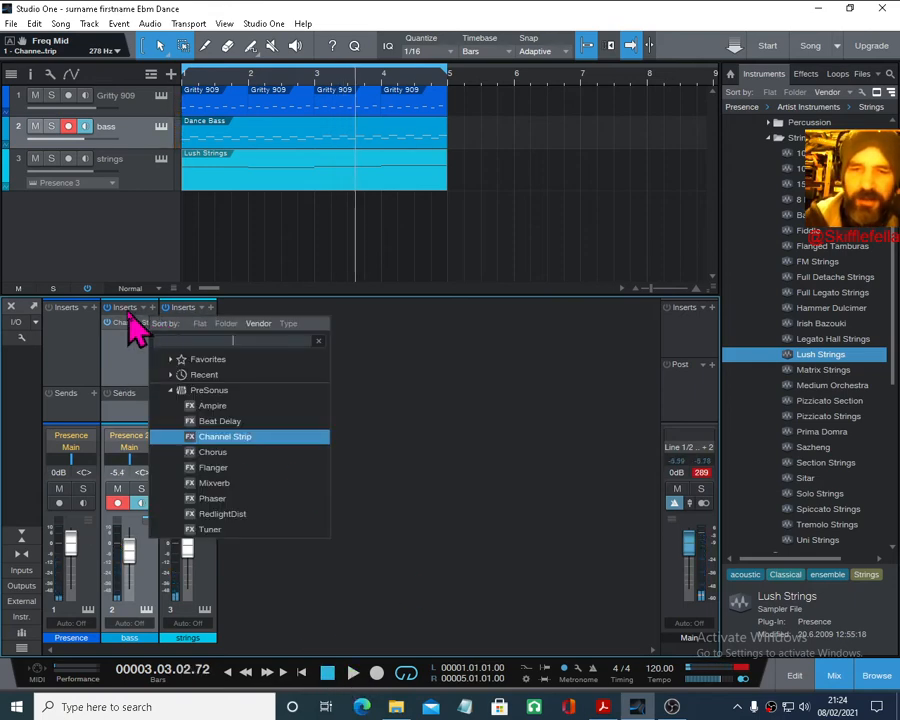
left_click(232, 421)
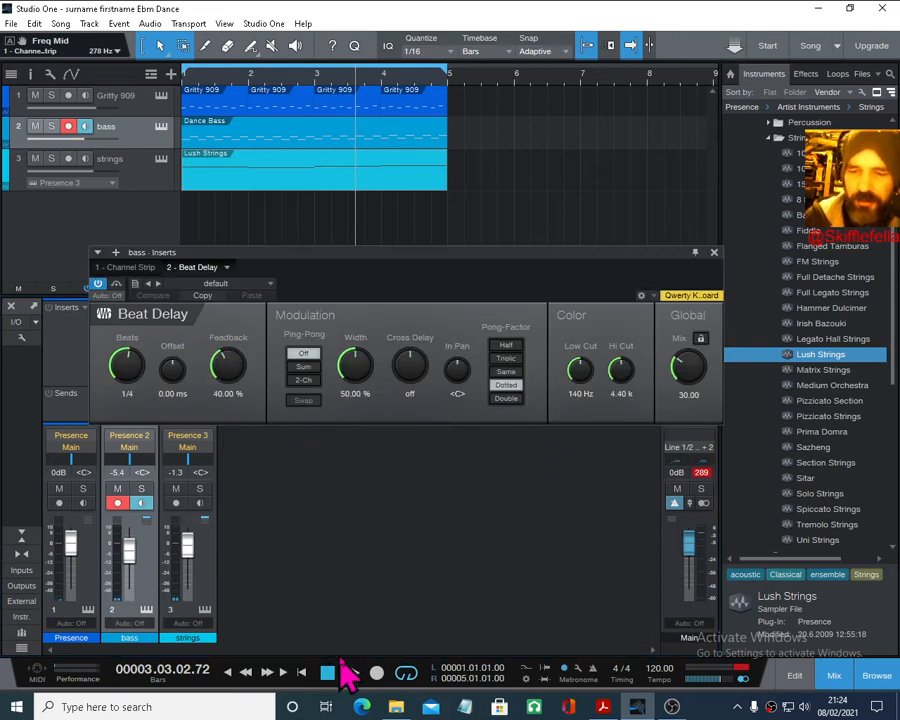
left_click(345, 670)
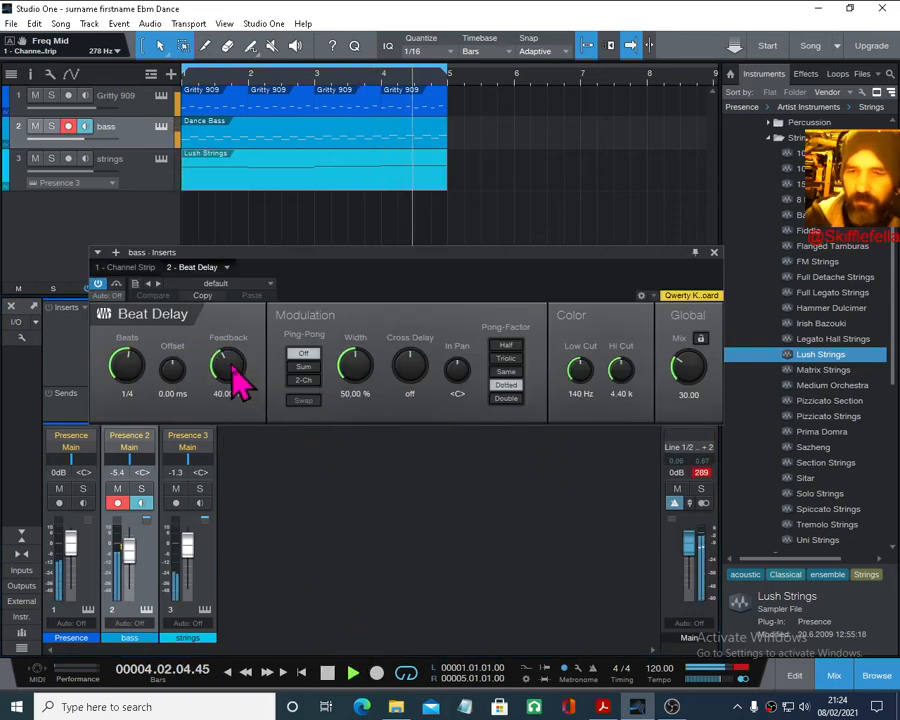
left_click_drag(233, 372, 228, 390)
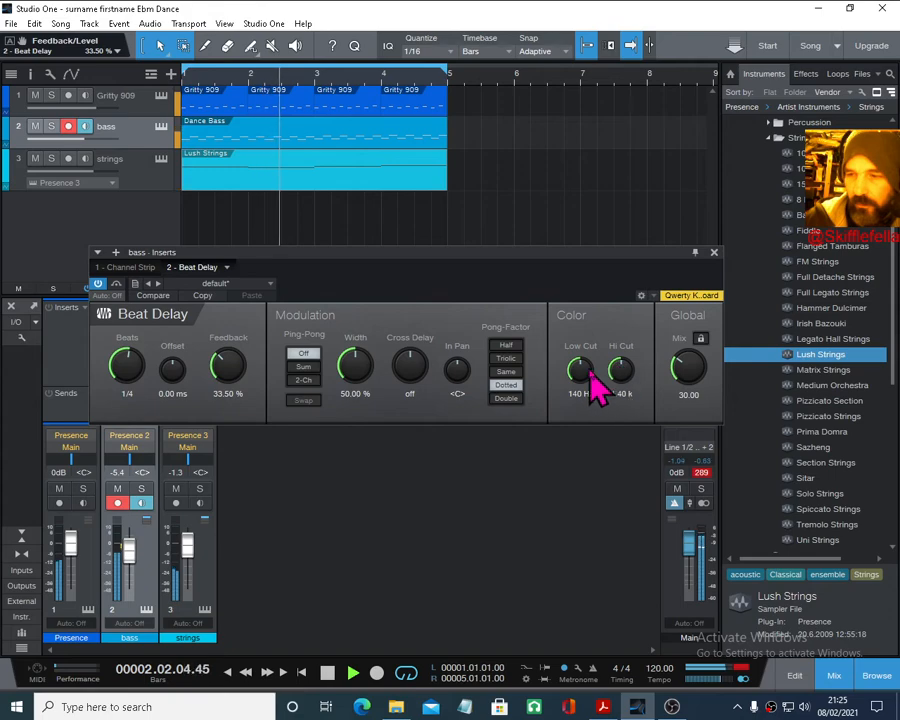
left_click_drag(595, 385, 622, 378)
left_click_drag(688, 370, 689, 342)
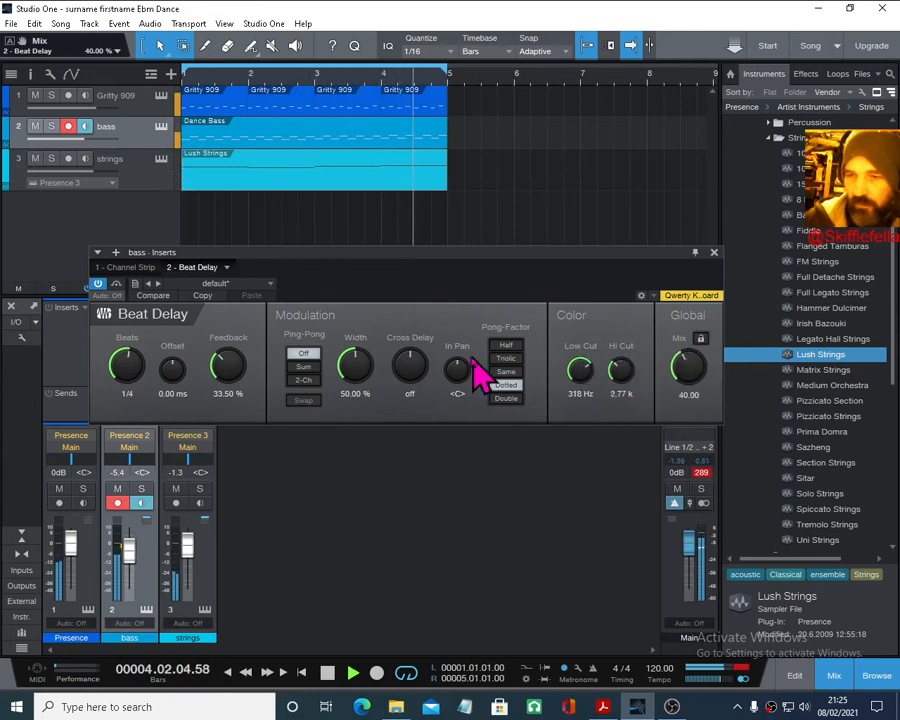
key("space")
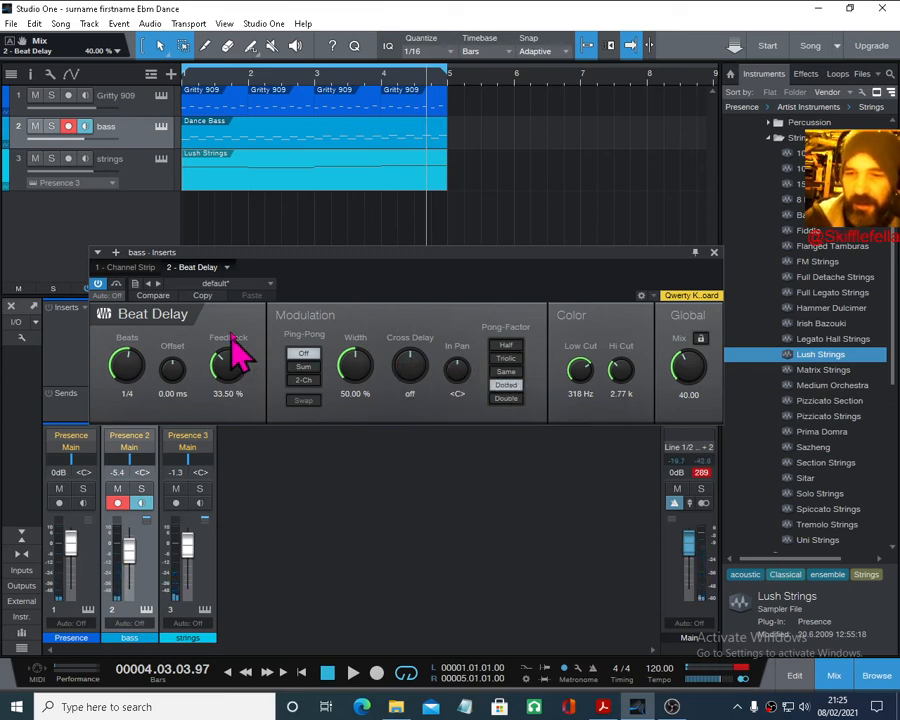
- Set the Beats value of the bass channel's Beat Delay to 1/8 D
left_click(250, 288)
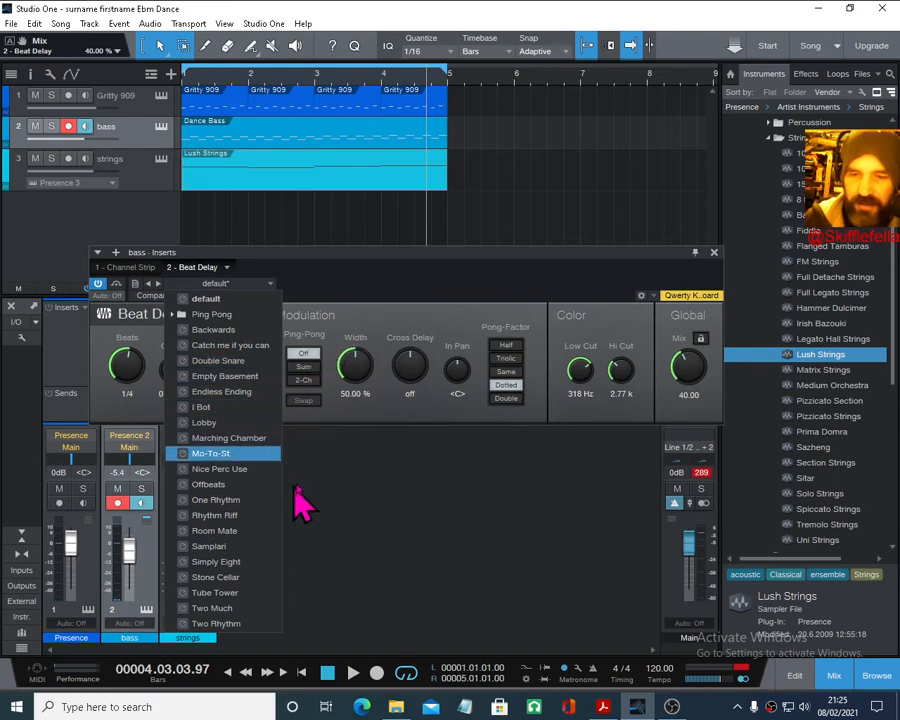
left_click(415, 365)
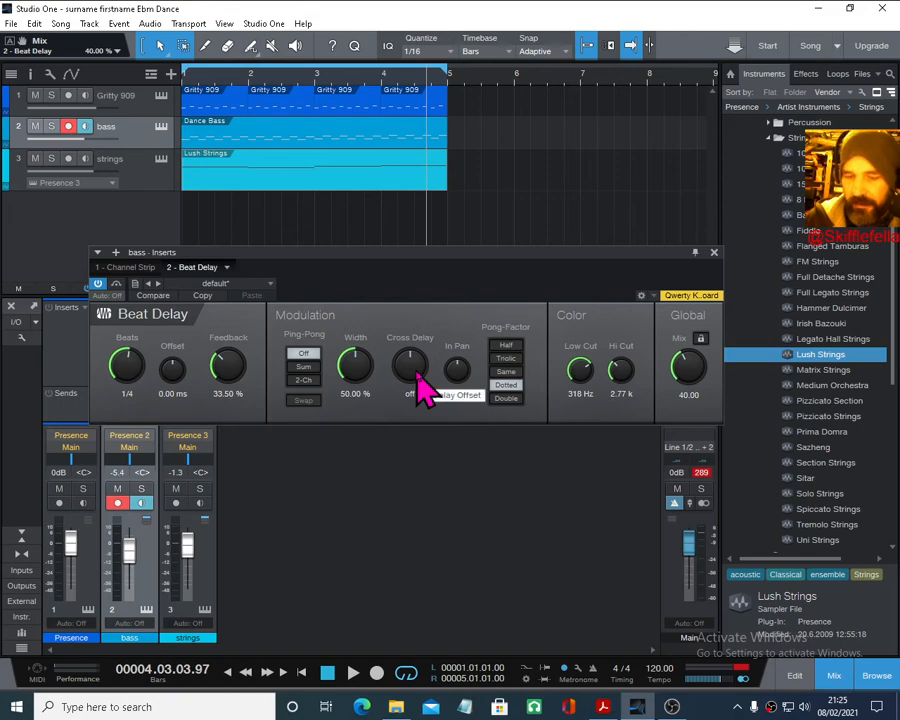
left_click_drag(128, 378, 125, 366)
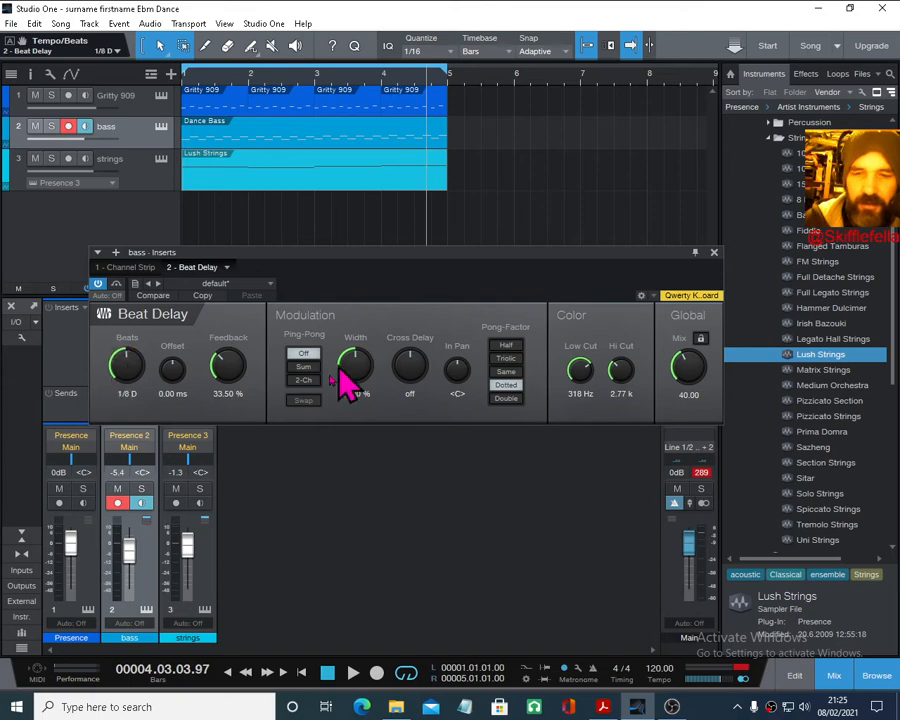
- Set the Beat Delay's Mix to 45.5% during playback, comparing the bass with the effect bypassed and active
left_click(353, 673)
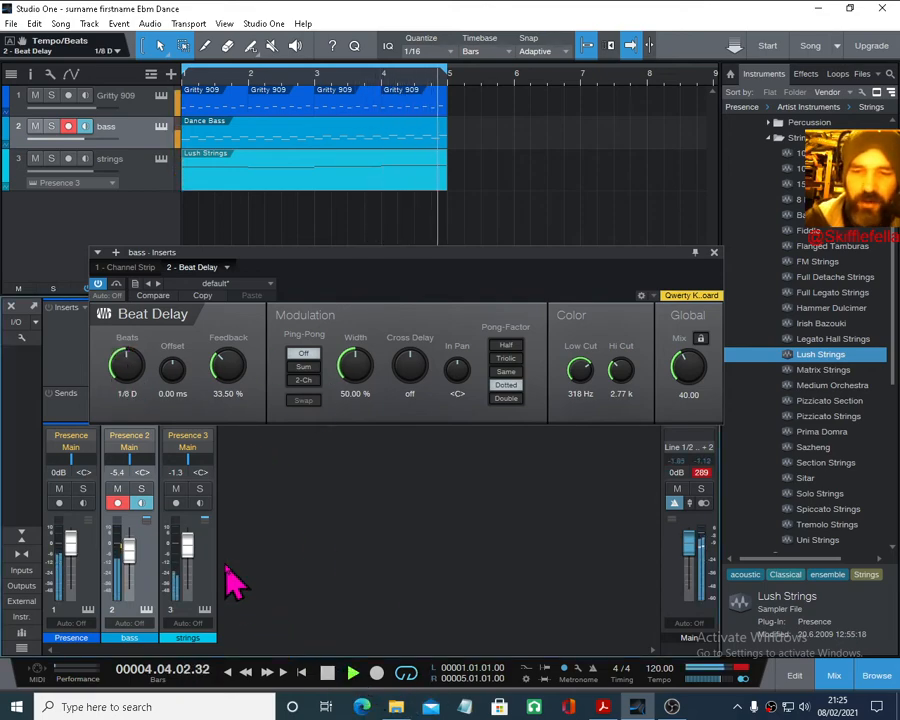
mouse_move(686, 372)
left_mouse_down()
mouse_move(688, 340)
mouse_move(688, 369)
left_mouse_up()
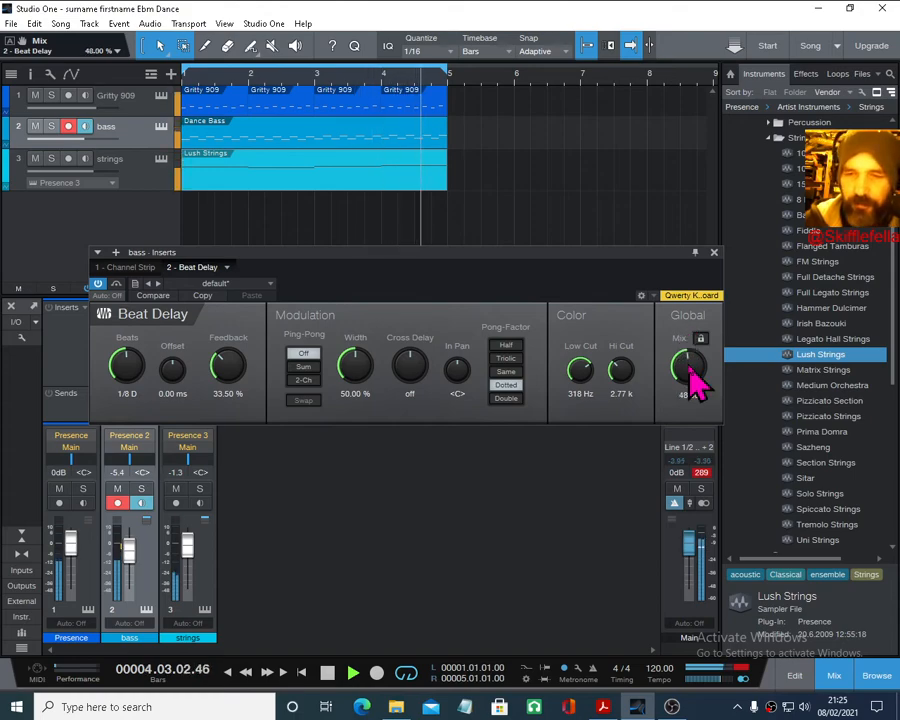
left_click(98, 283)
left_click(97, 283)
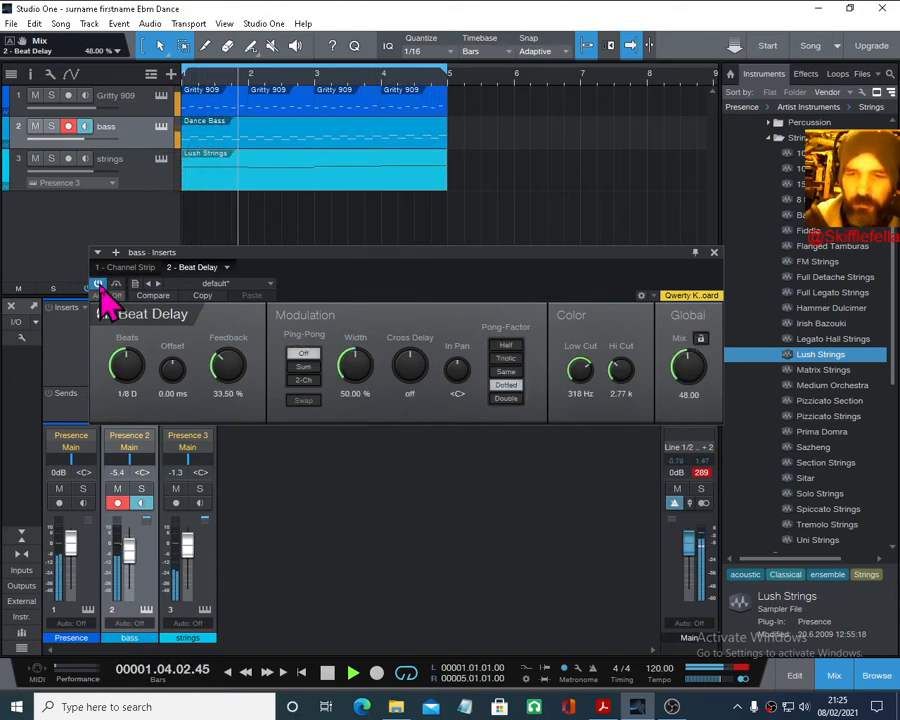
left_click_drag(686, 378, 705, 370)
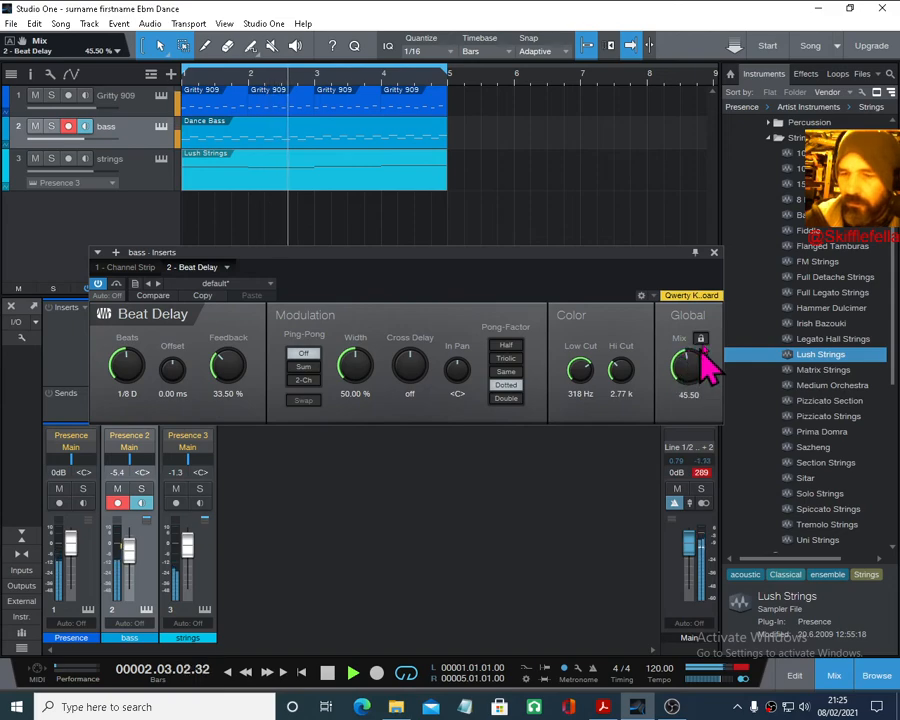
- Close the effect window, move Beat Delay ahead of Channel Strip in the bass inserts and stop playback
left_click(714, 252)
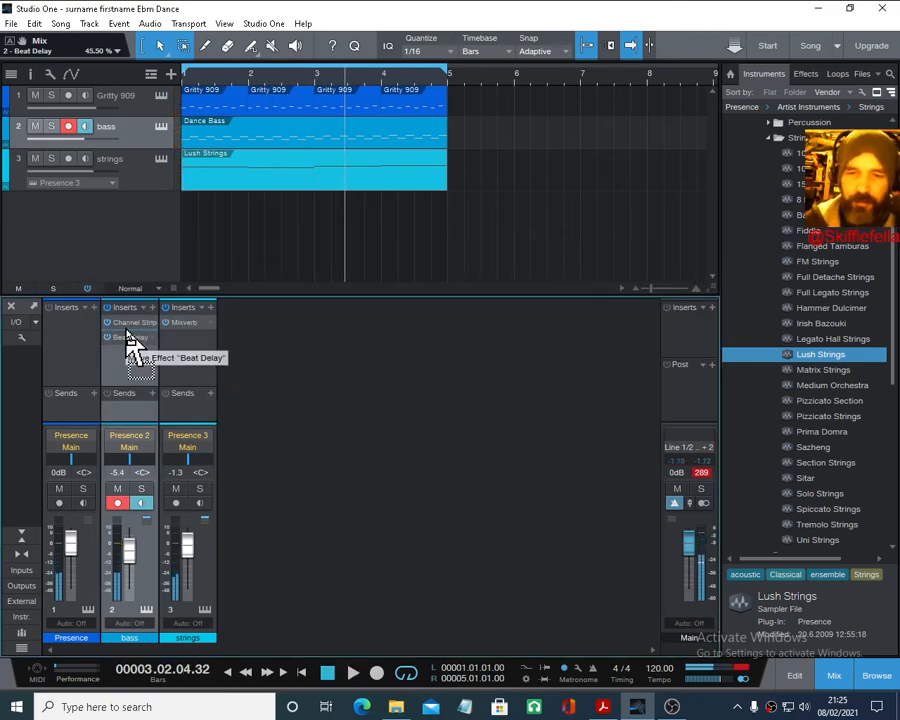
left_click_drag(126, 338, 126, 320)
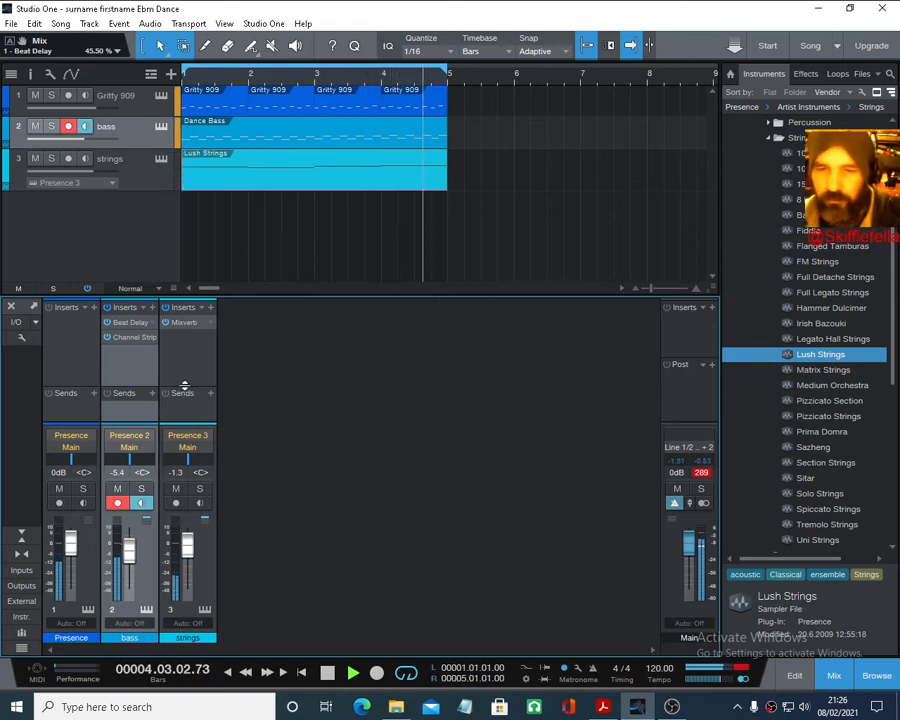
key("space")
- Disarm the bass channel for recording and hide the mixer and the browser
left_click(117, 503)
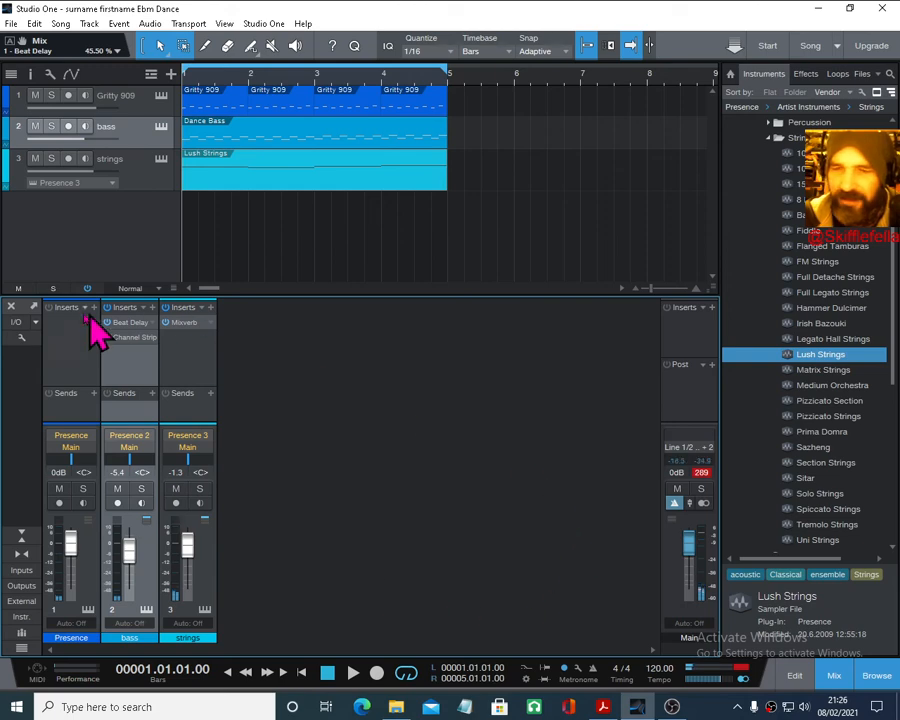
key("F3")
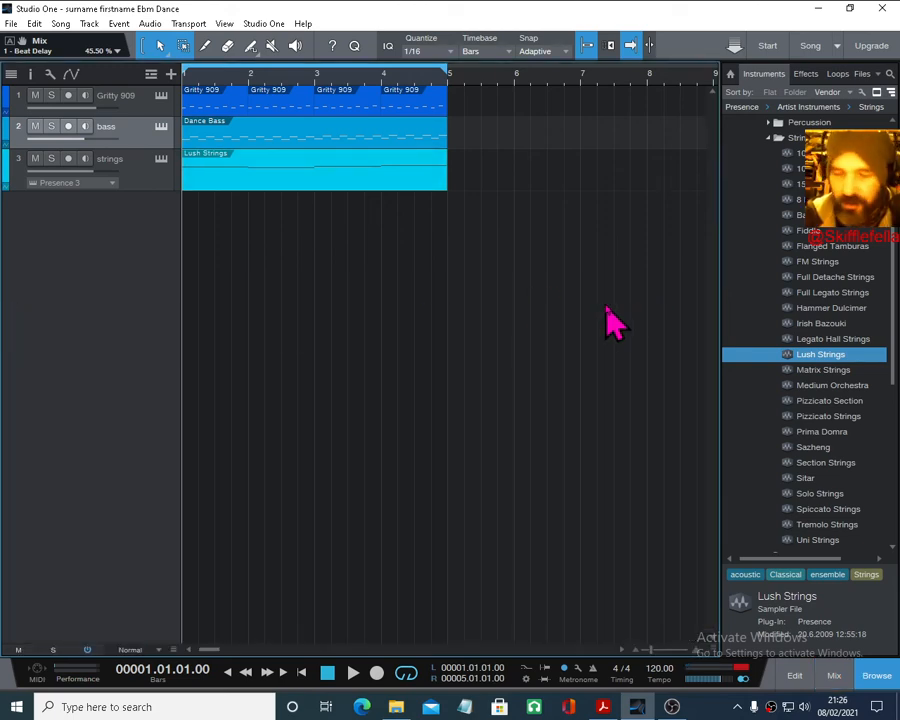
left_click(876, 676)
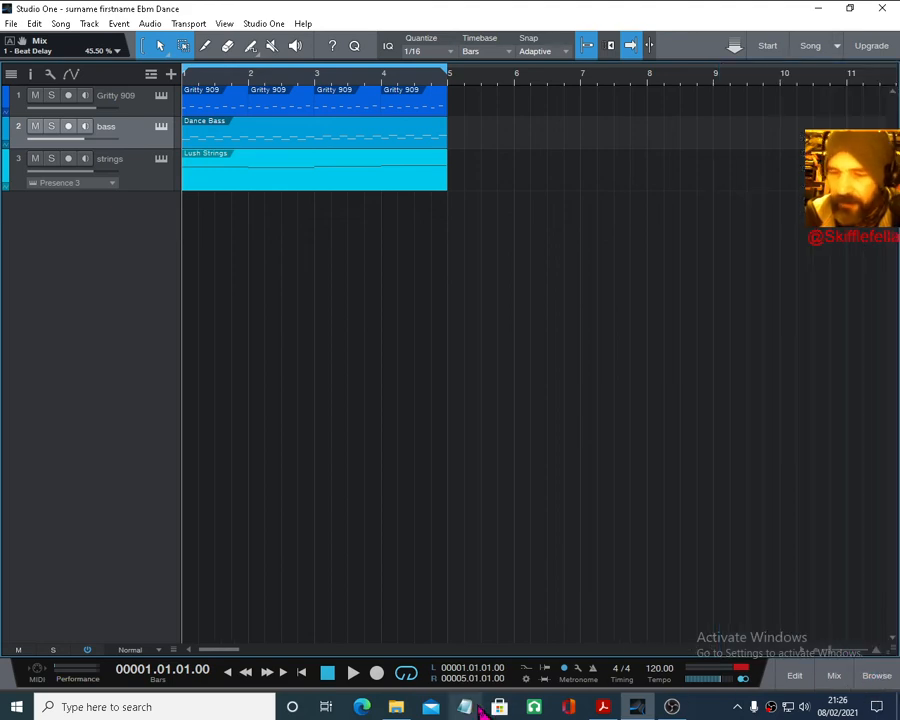
- Switch to the Ebm Dance instructions PDF in Acrobat Reader and examine the 4-bar score and graphic score on page 4
left_click(603, 707)
scroll(540, 340, "down", 10)
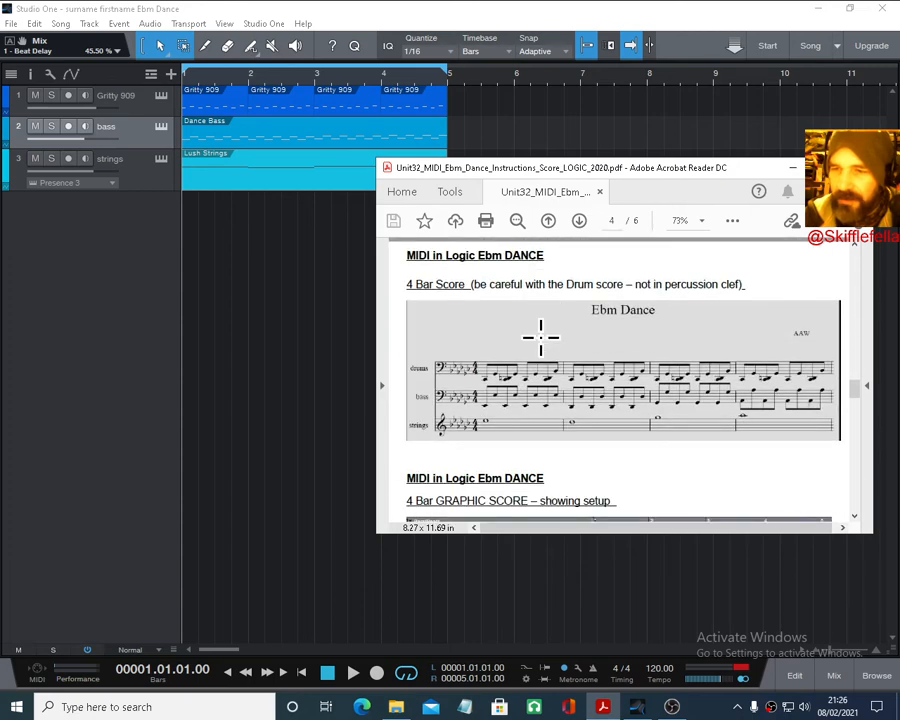
scroll(540, 337, "down", 5)
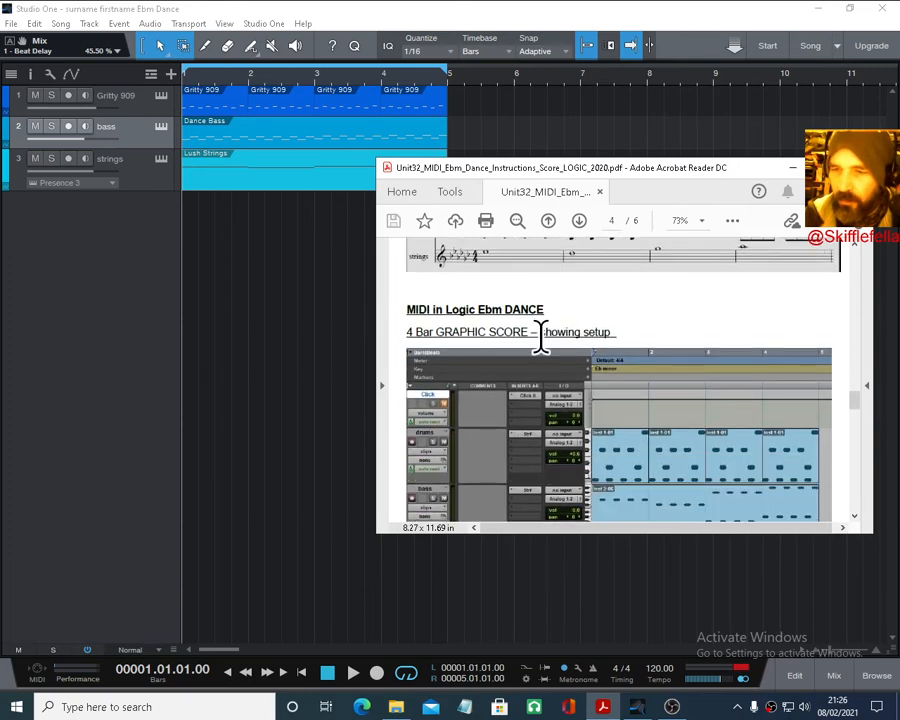
scroll(540, 337, "down", 3)
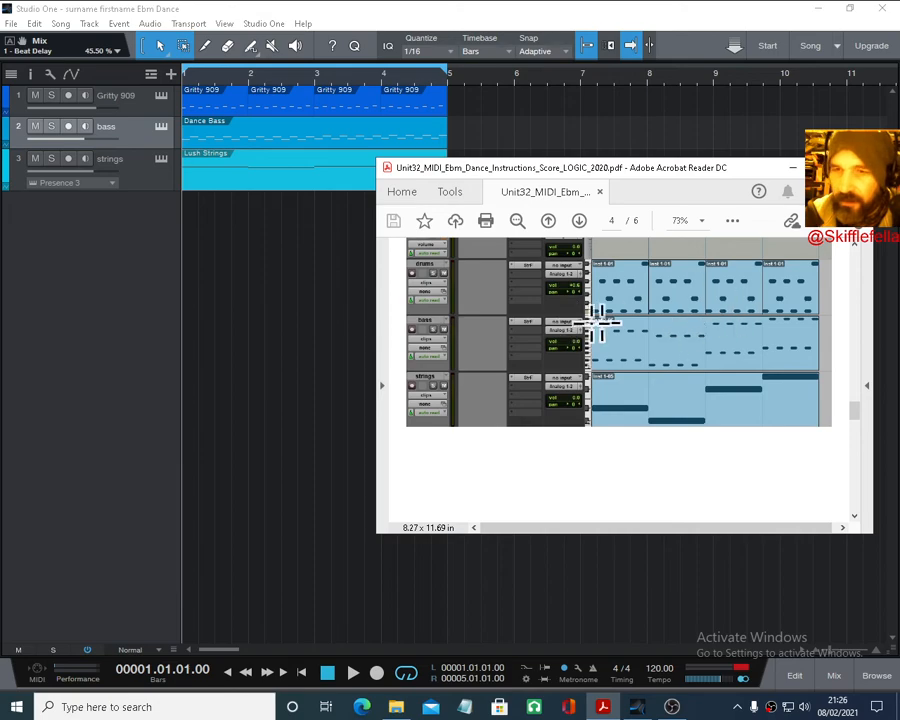
- Read the Extension 1 instructions in the PDF and move its window clear of the track events
scroll(640, 440, "down", 5)
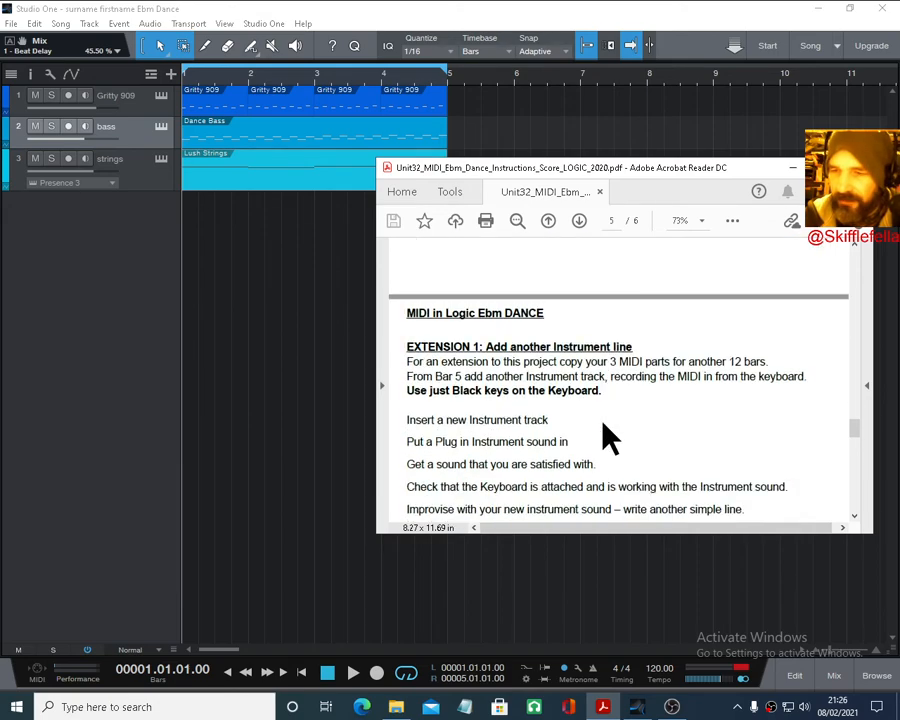
scroll(605, 435, "down", 1)
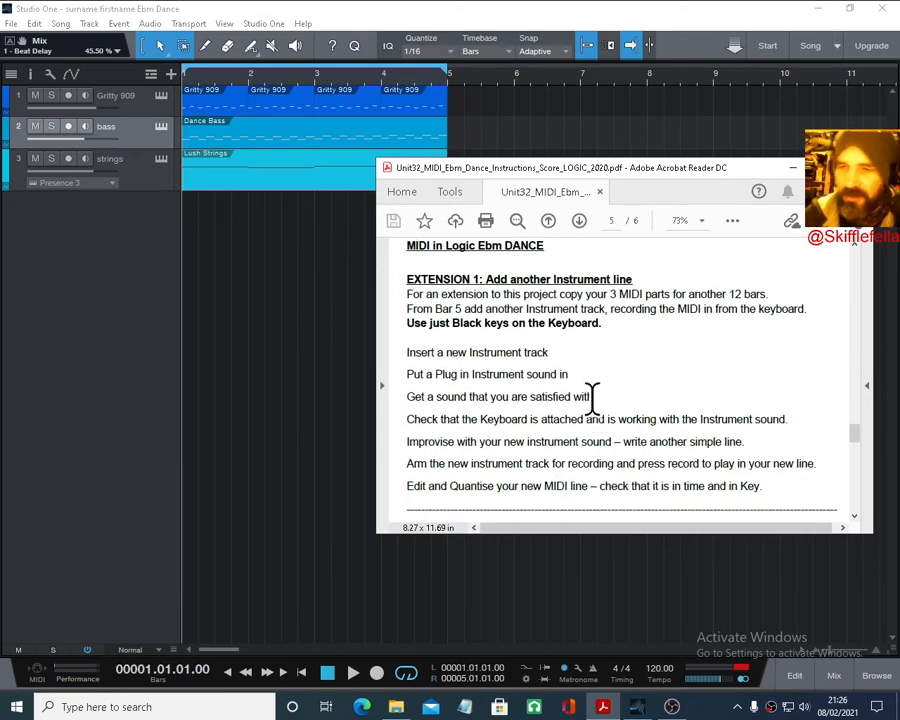
scroll(593, 398, "down", 1)
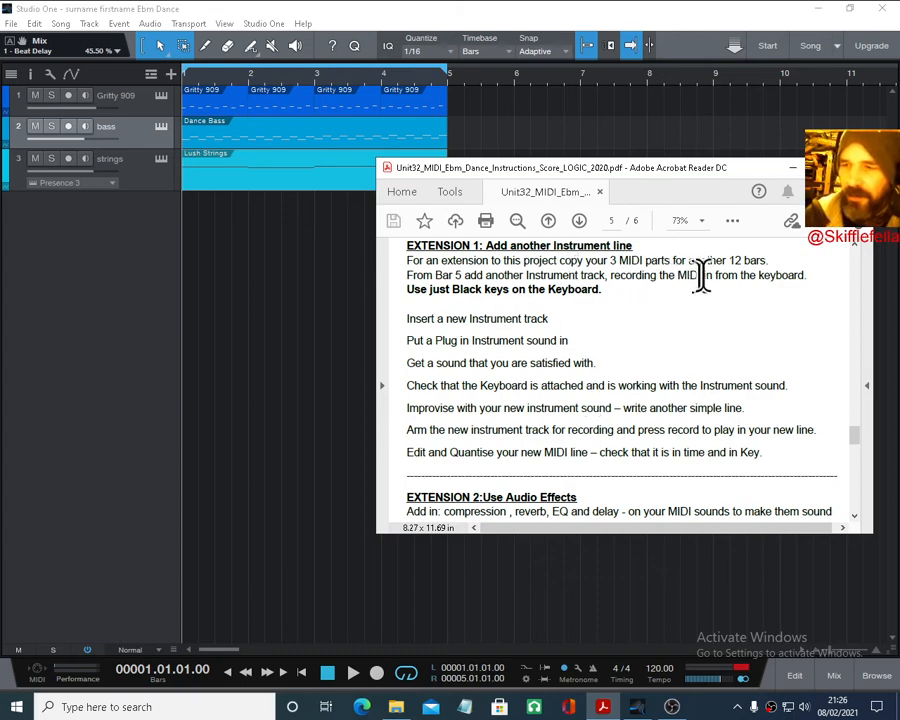
left_click_drag(705, 185, 645, 280)
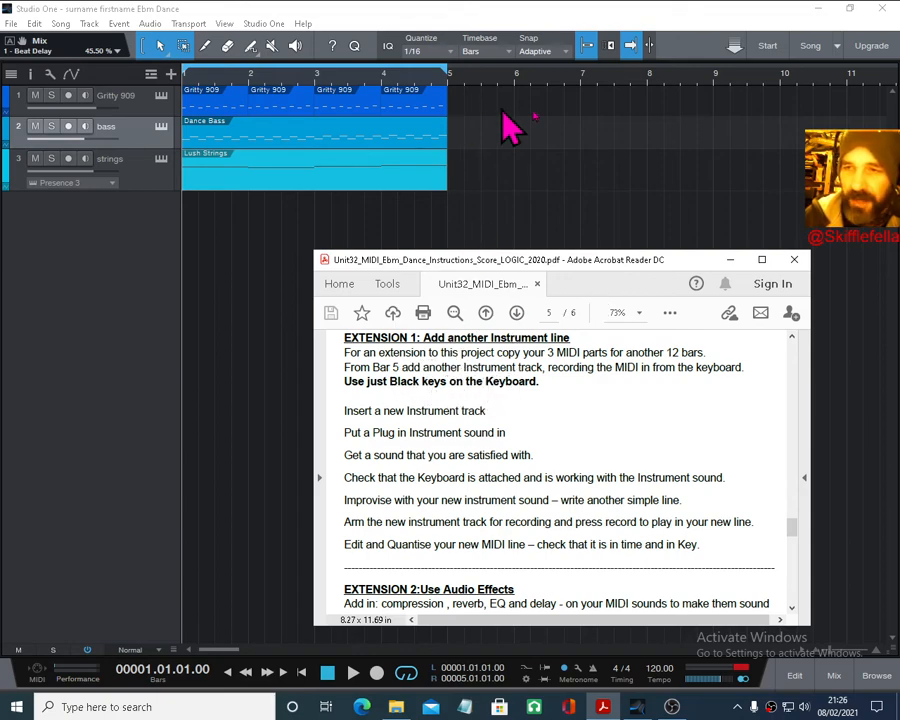
left_click_drag(594, 264, 523, 334)
- Duplicate all drum, bass and strings events three times up to bar 17 and extend the loop range to match
left_click_drag(487, 223, 155, 78)
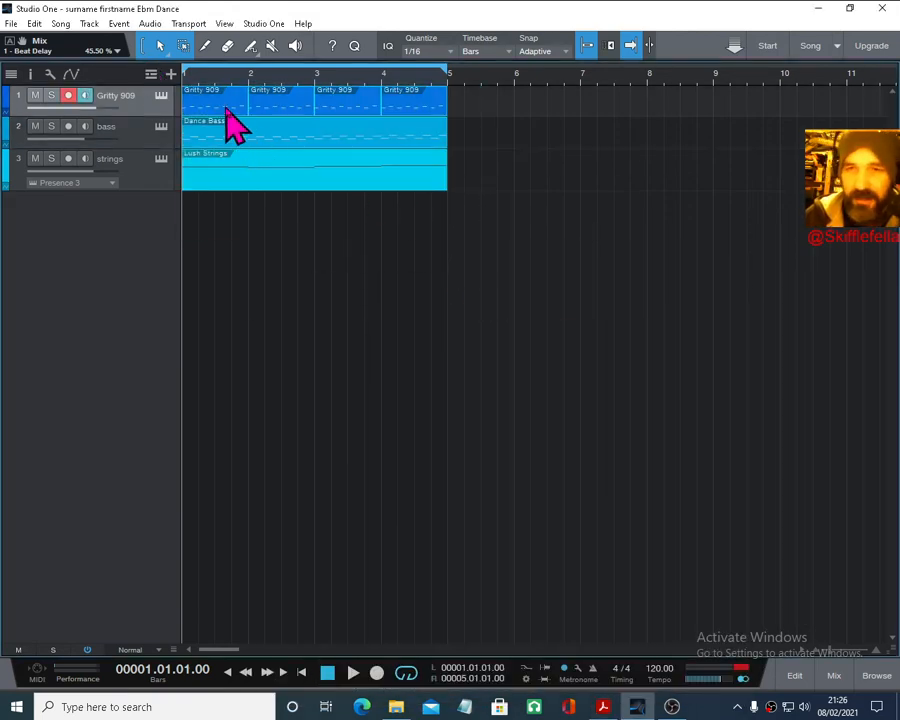
left_click_drag(482, 71, 447, 53)
key("d")
key("d")
key("d")
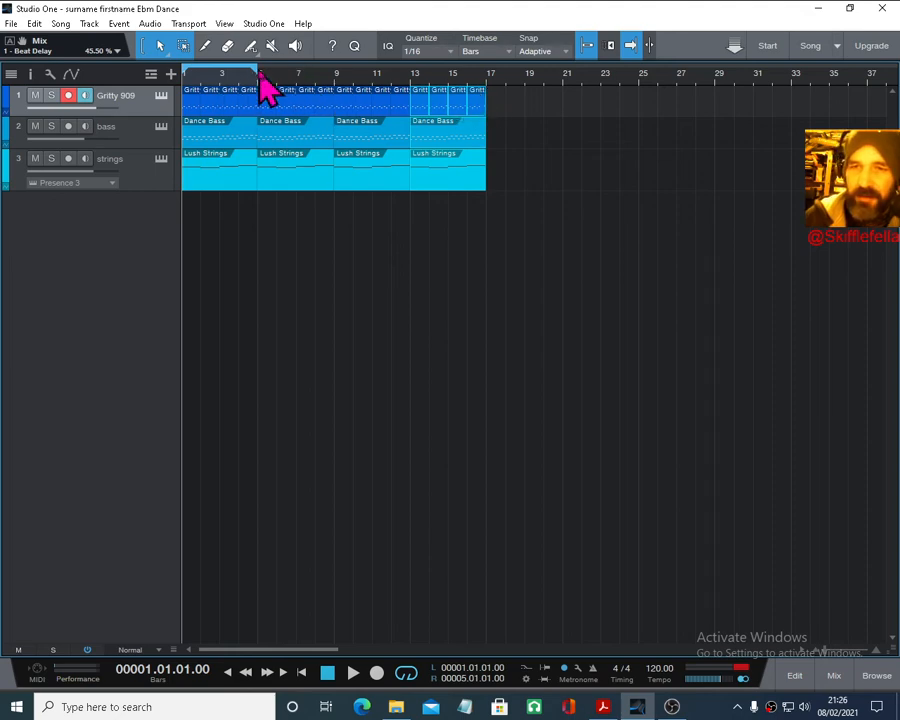
left_click_drag(263, 62, 487, 89)
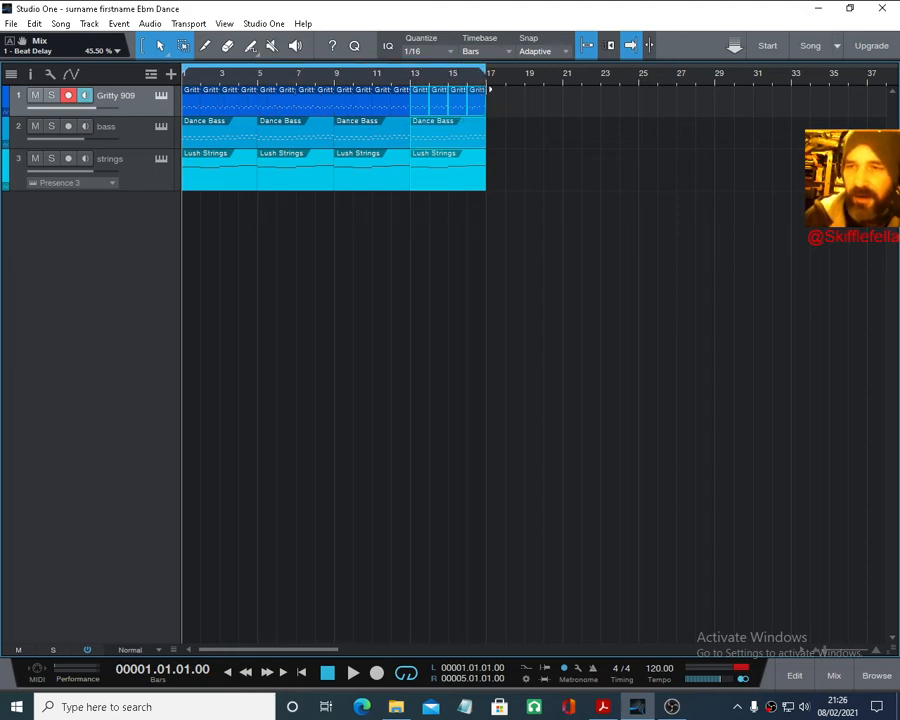
- Find ARP Polysync among the Presence Artist Instruments synths and add it as a new instrument track below the strings
right_click(160, 202)
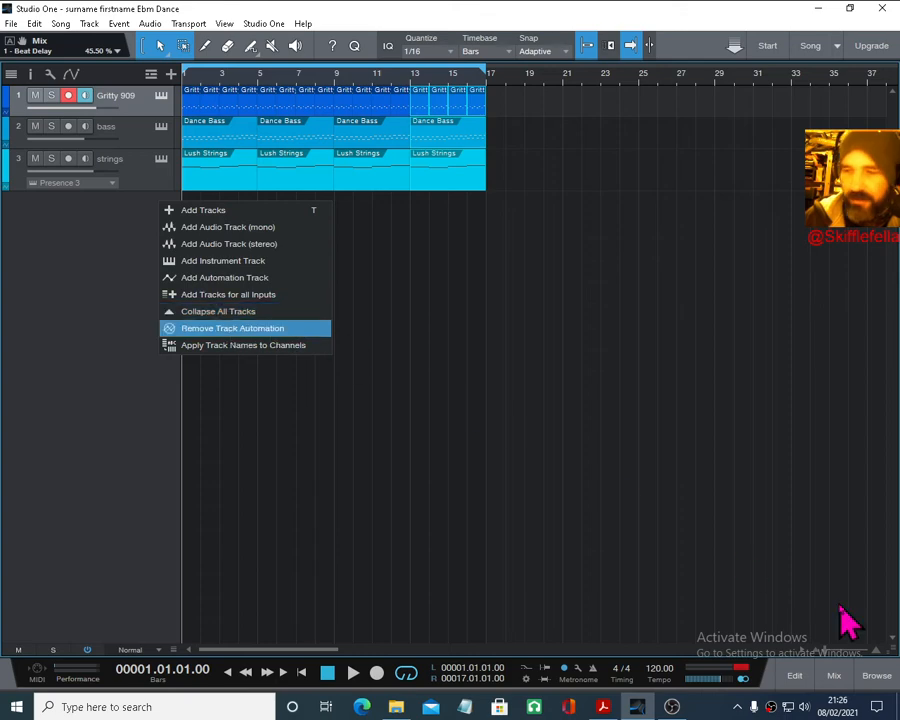
left_click(877, 676)
left_click(768, 138)
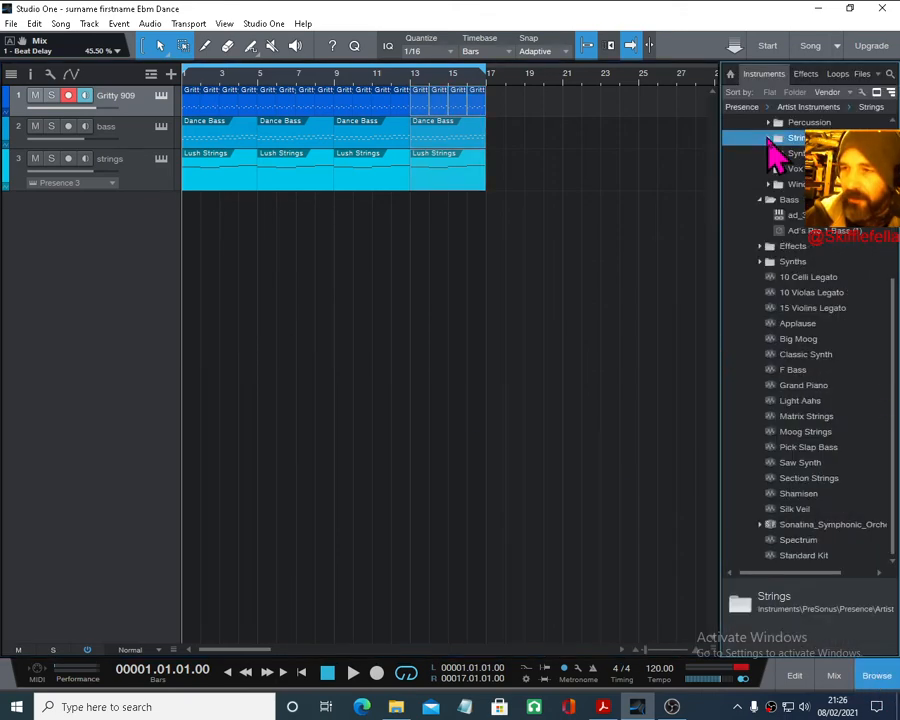
scroll(775, 210, "up", 2)
scroll(779, 258, "up", 2)
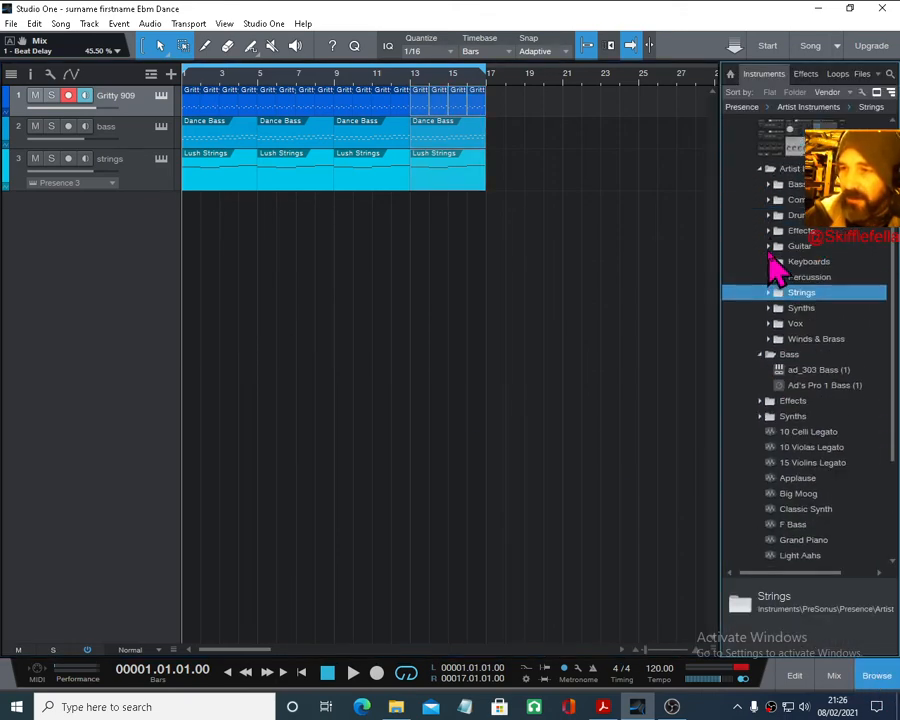
left_click(772, 307)
scroll(833, 483, "down", 1)
scroll(830, 475, "down", 2)
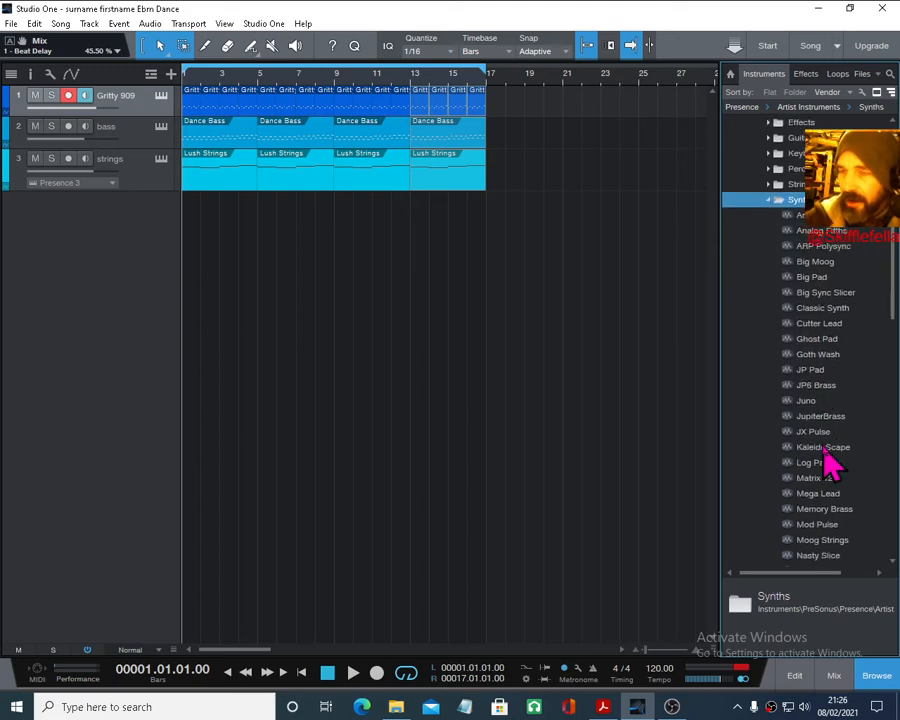
left_click(800, 246)
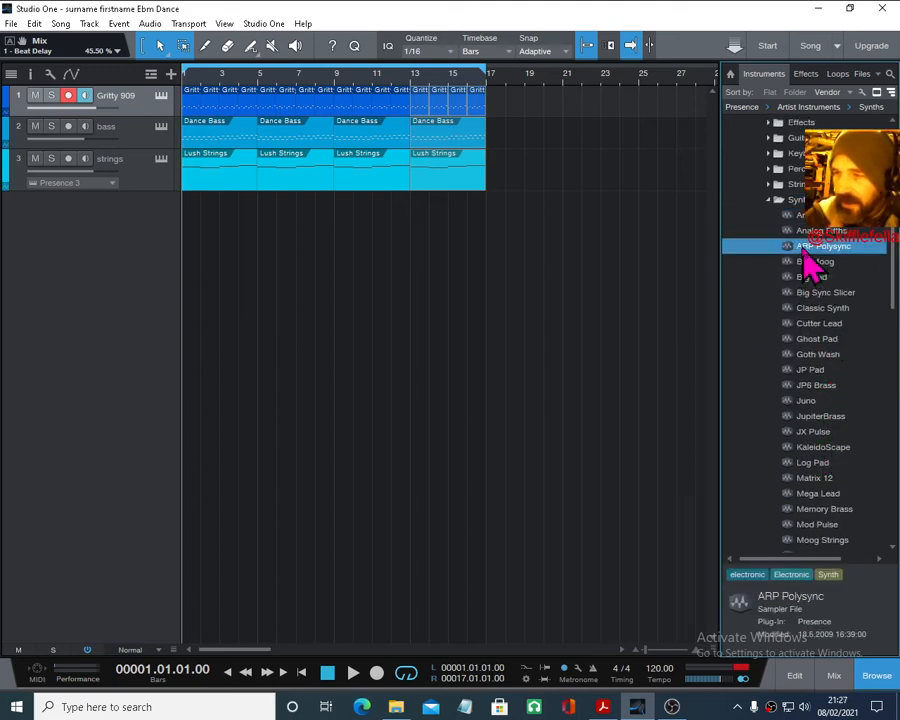
left_click_drag(805, 262, 124, 257)
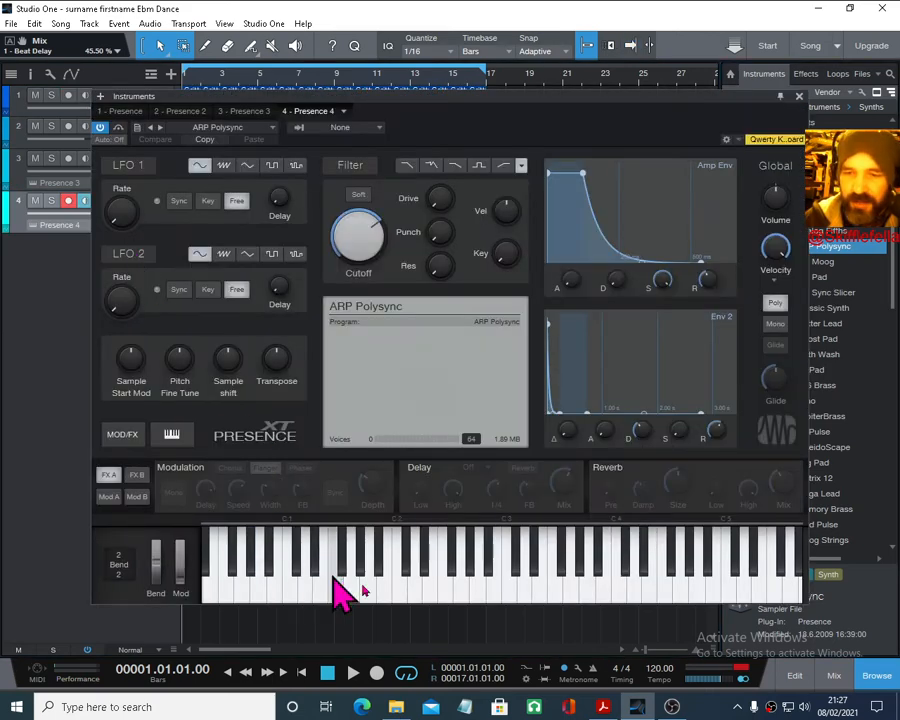
- Audition a few notes of ARP Polysync and enable the Gater effect in its FX B section
left_click(606, 563)
left_click(529, 568)
left_click(455, 568)
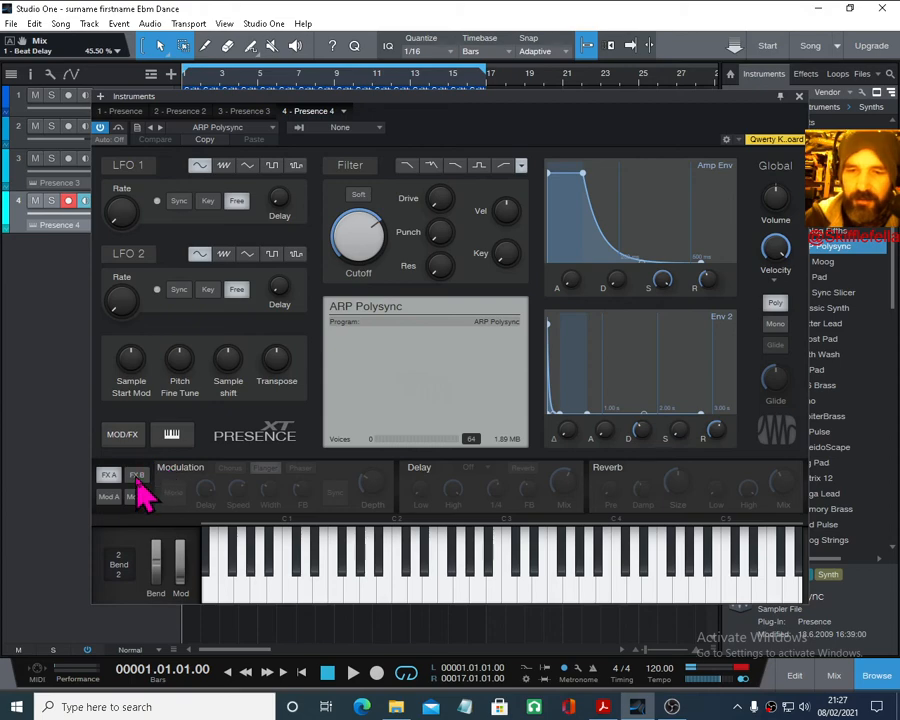
left_click(136, 474)
left_click(170, 468)
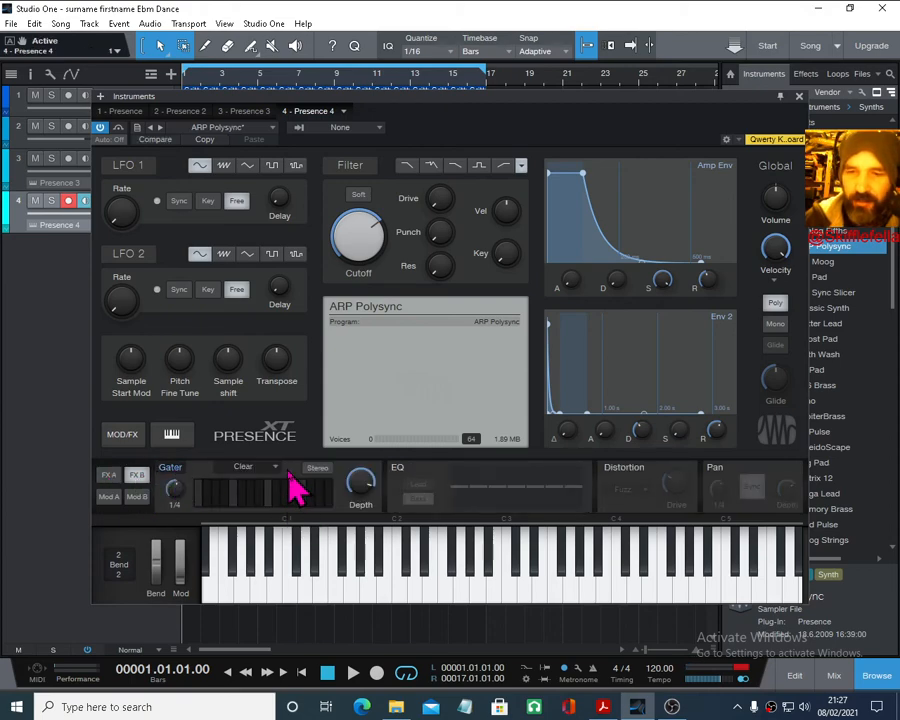
left_click(372, 535)
left_click(410, 540)
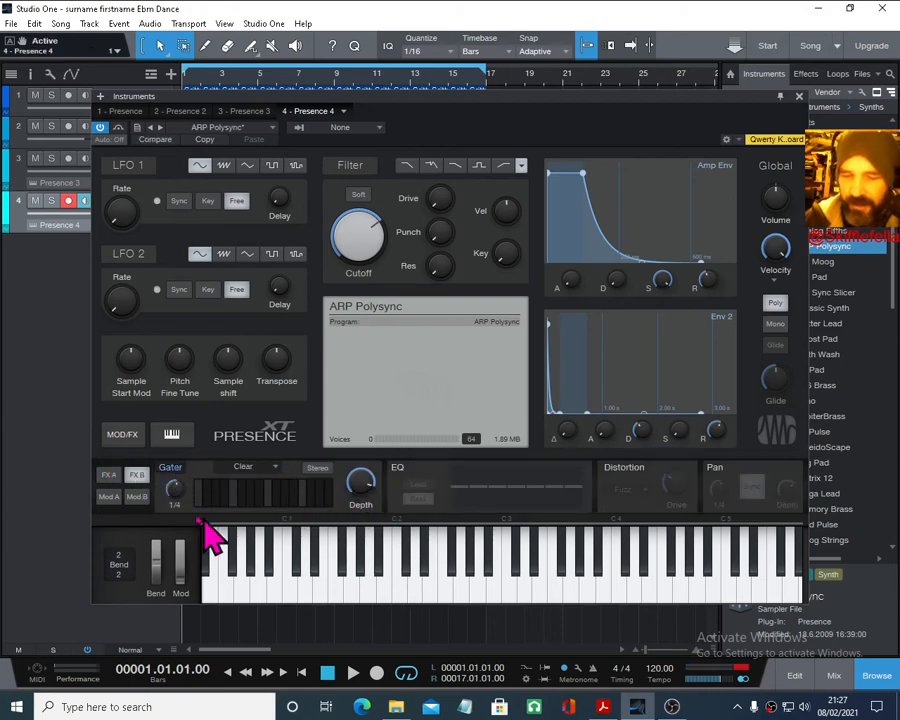
- Turn on the Qwerty Keyboard, play some black-key notes and move its window clear of the effects controls
key("Caps_Lock")
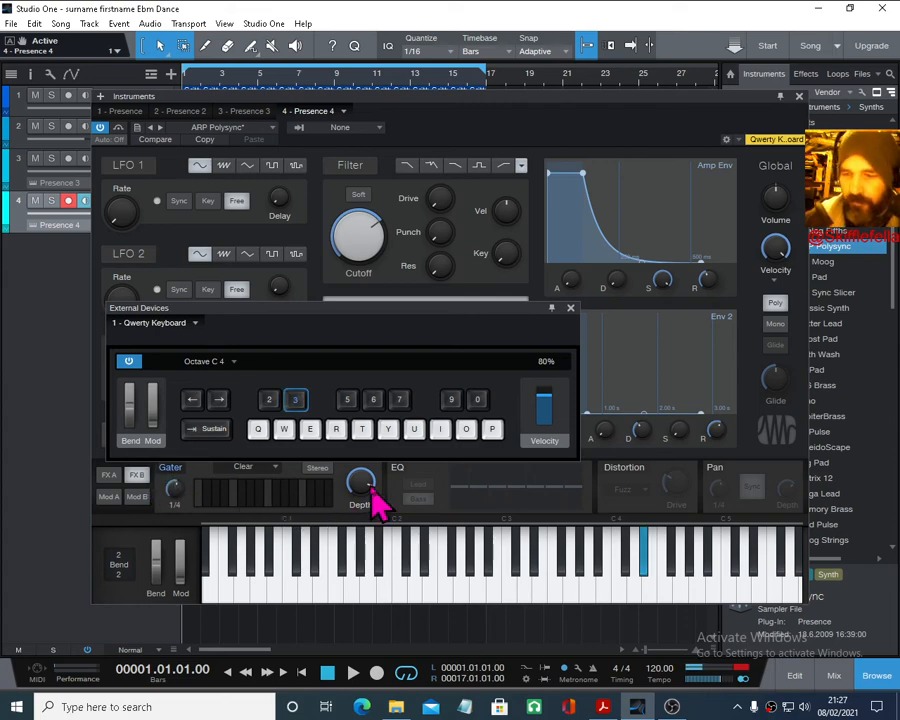
key("6")
key("7")
left_click_drag(438, 312, 489, 114)
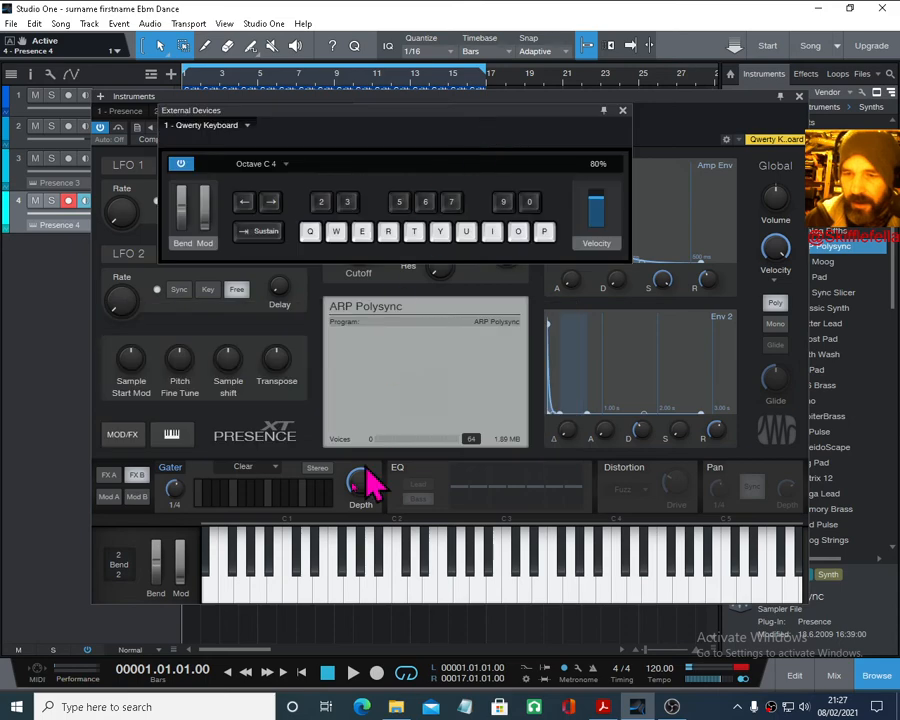
- Try a hand-made Gater pattern using steps 2, 4, 8 and 11, audition it and adjust its opening steps
left_click(270, 467)
left_click(260, 498)
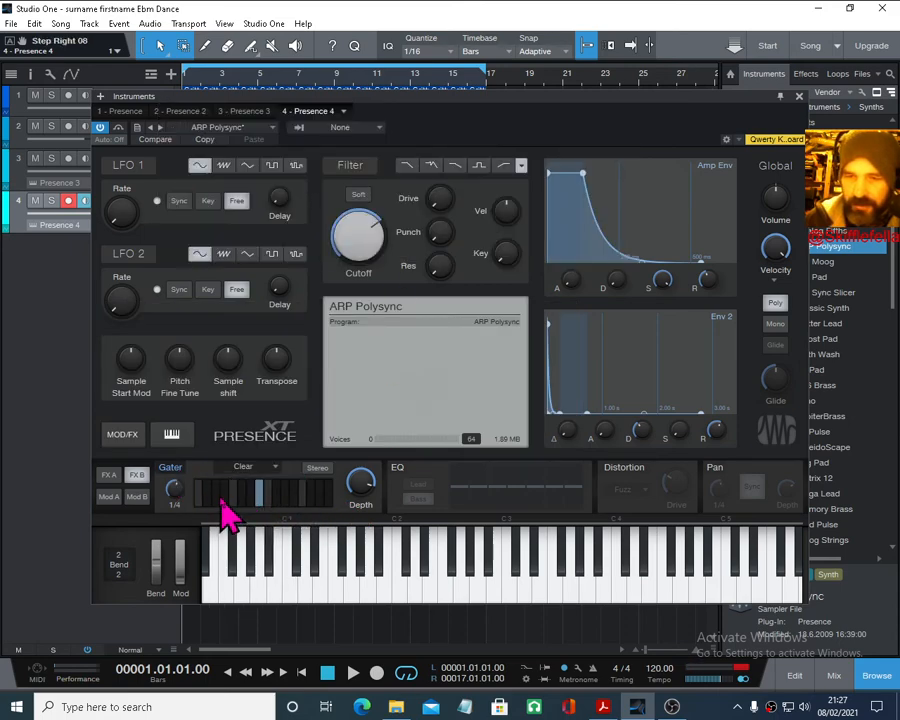
left_click(224, 494)
left_click(207, 494)
left_click(285, 494)
left_click(331, 572)
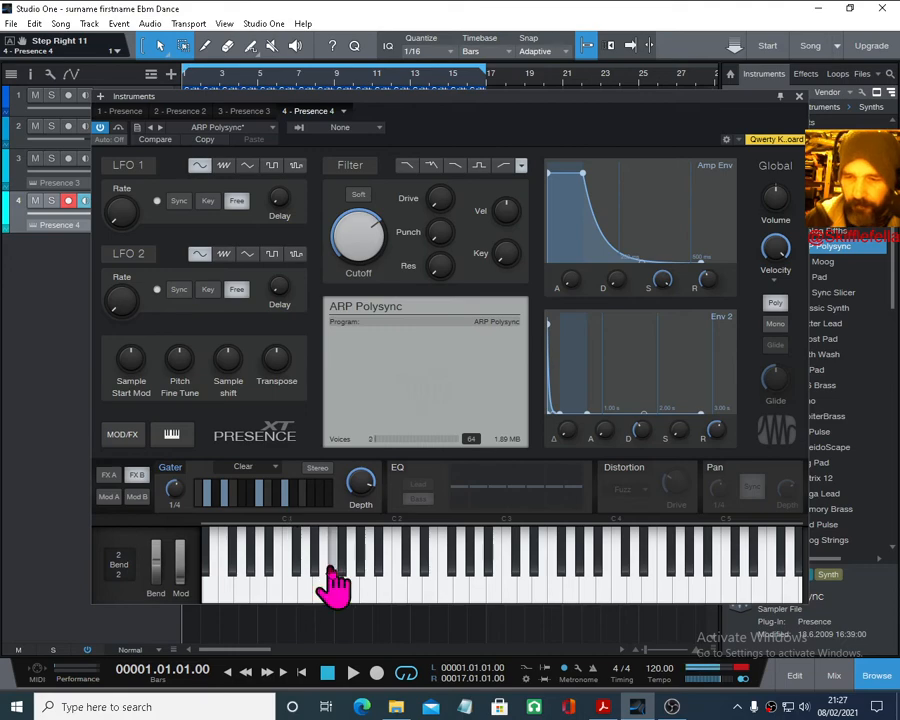
left_click(363, 555)
left_click(513, 553)
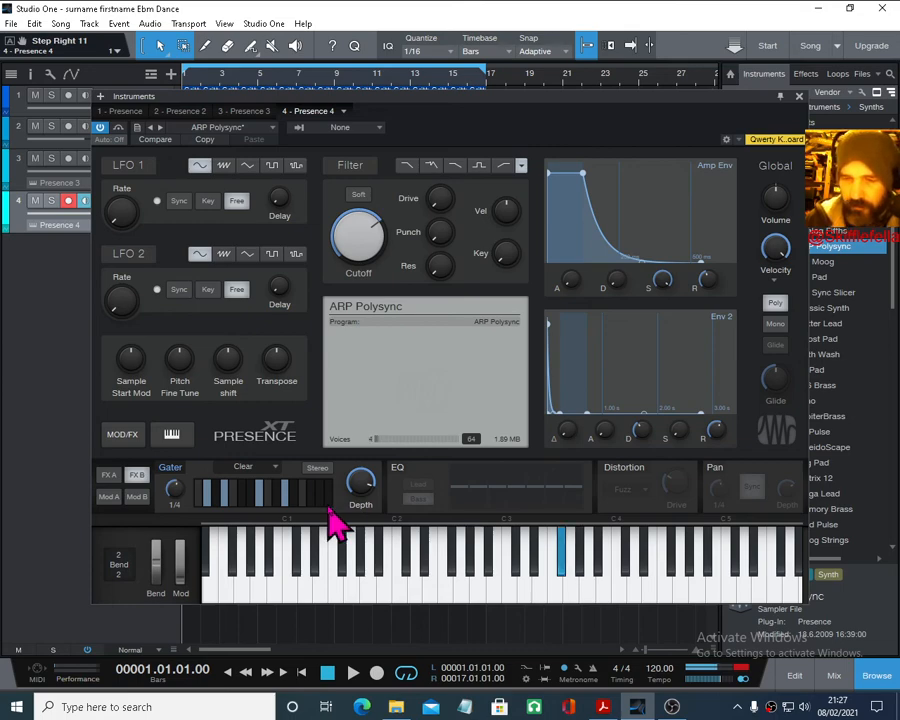
left_click(207, 492)
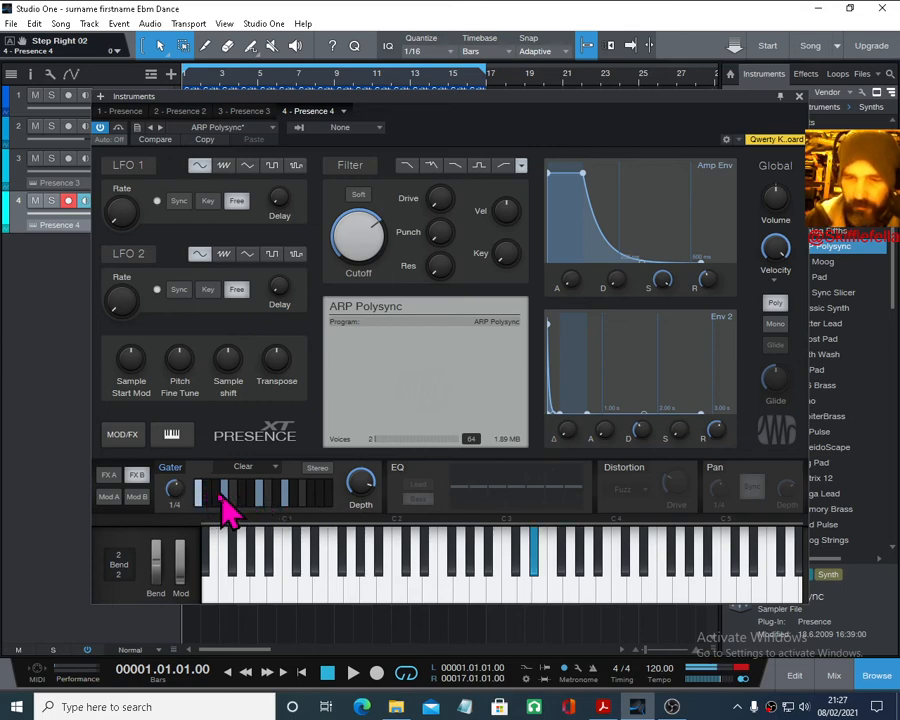
left_click(217, 492)
- Apply the Triggerflanke pattern to the Gater and enable Fuzz distortion with Drive at about 46%
left_click(250, 468)
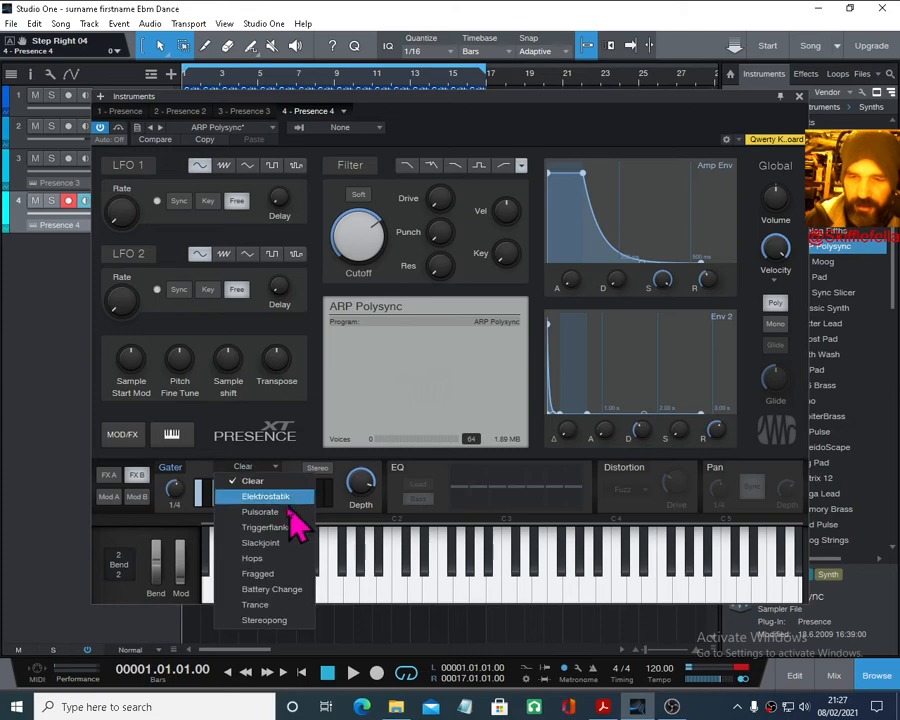
left_click(300, 530)
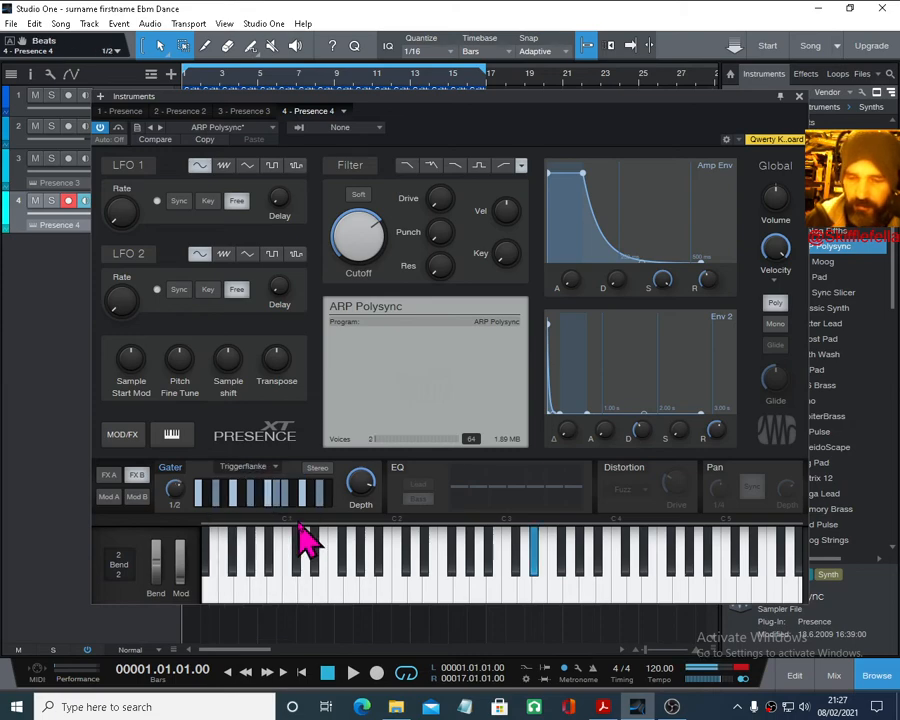
left_click(353, 535)
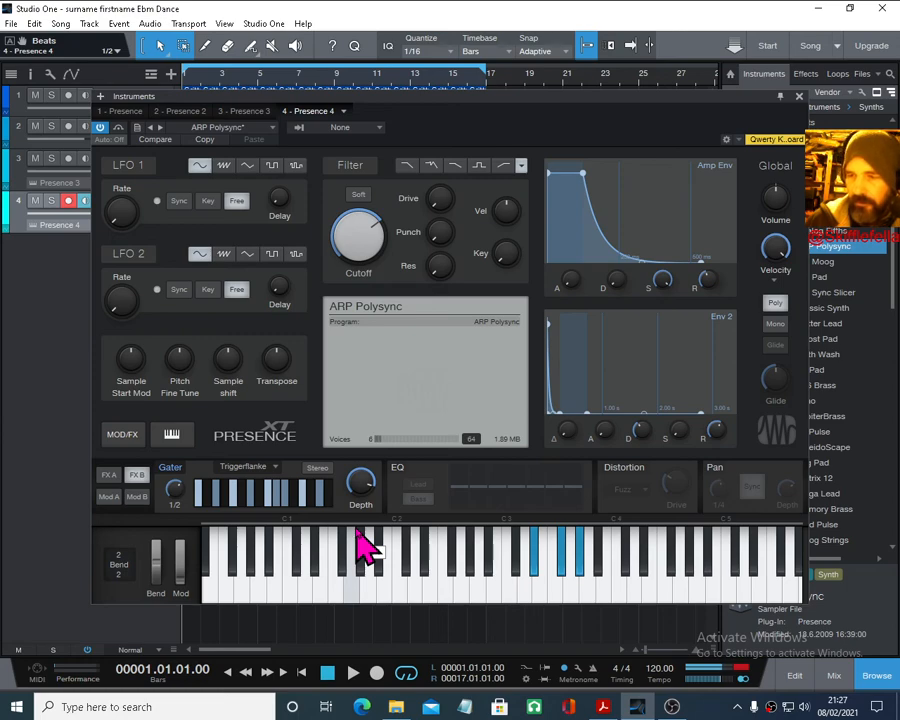
left_click(624, 468)
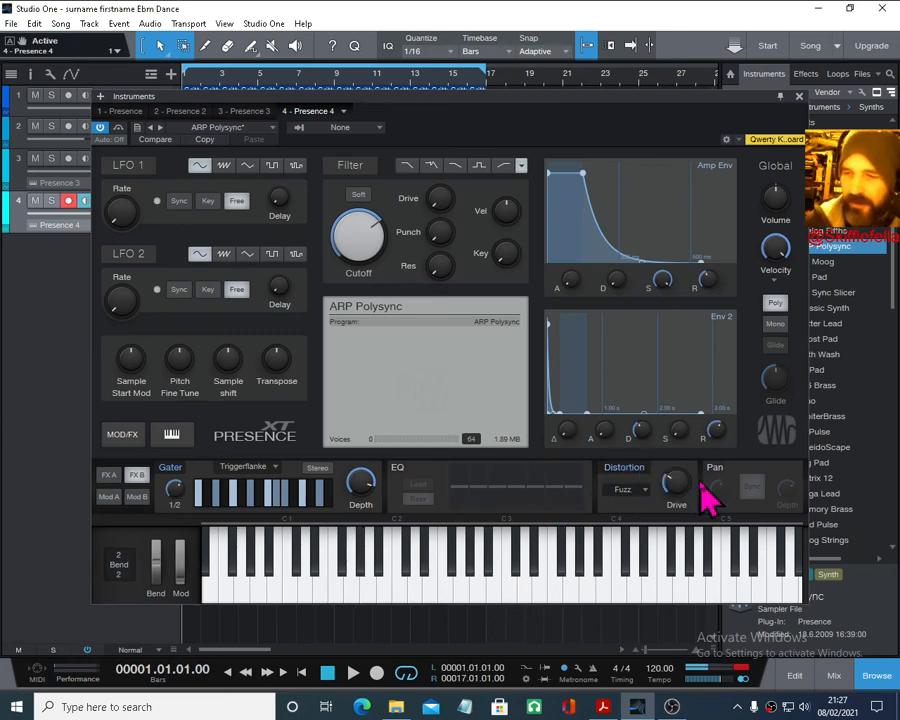
left_click_drag(679, 478, 680, 462)
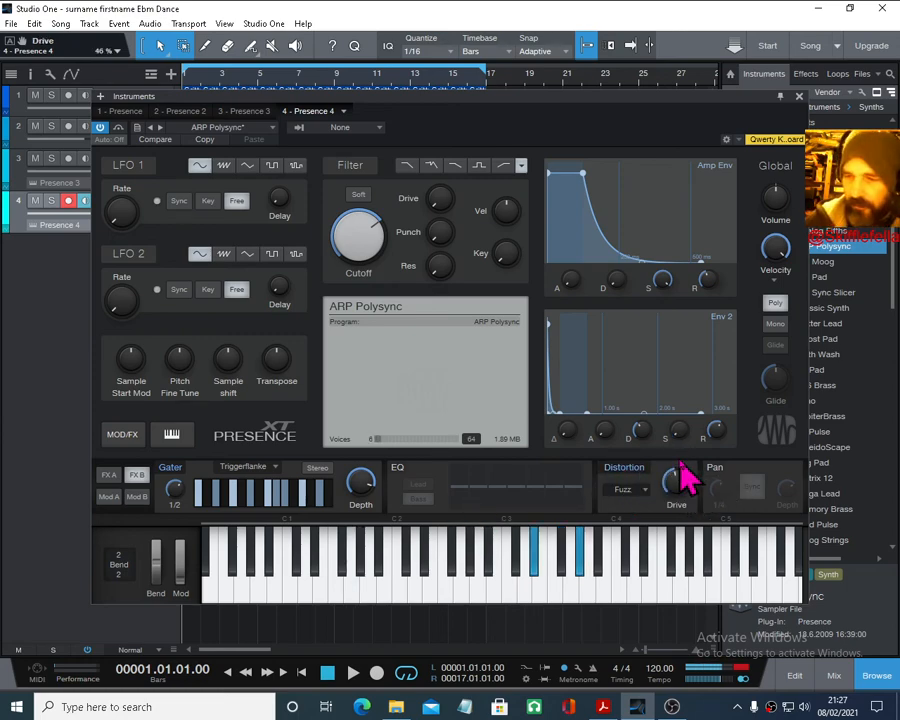
- Enable the EQ, cut the lowest and highest bands, boost the middle bands slightly and audition the sound
left_click(401, 467)
left_click_drag(463, 486, 463, 511)
left_click_drag(577, 488, 578, 500)
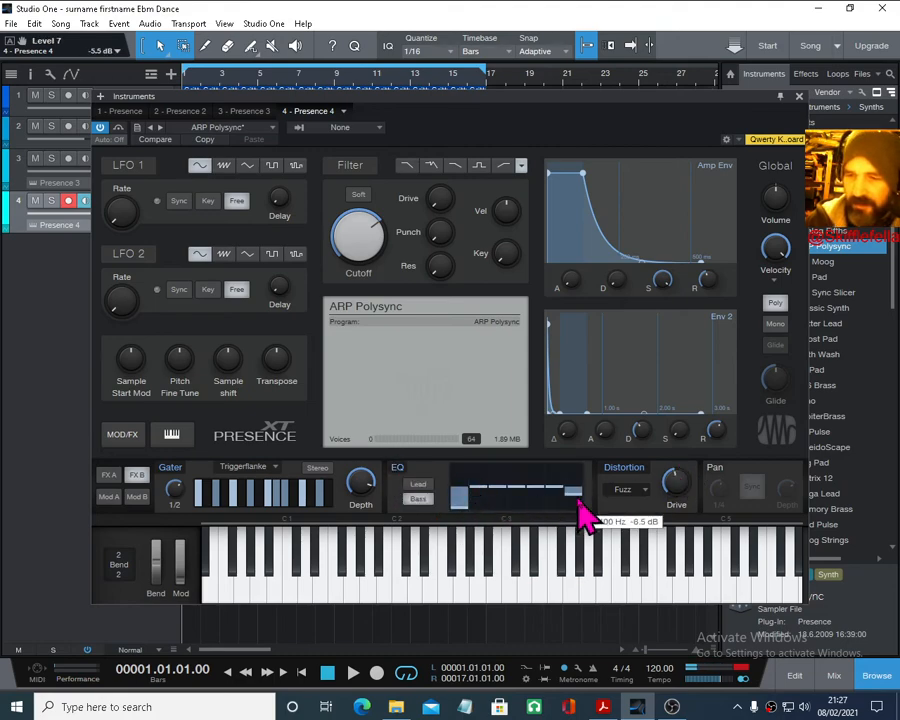
left_click_drag(525, 490, 502, 486)
key("e")
key("y")
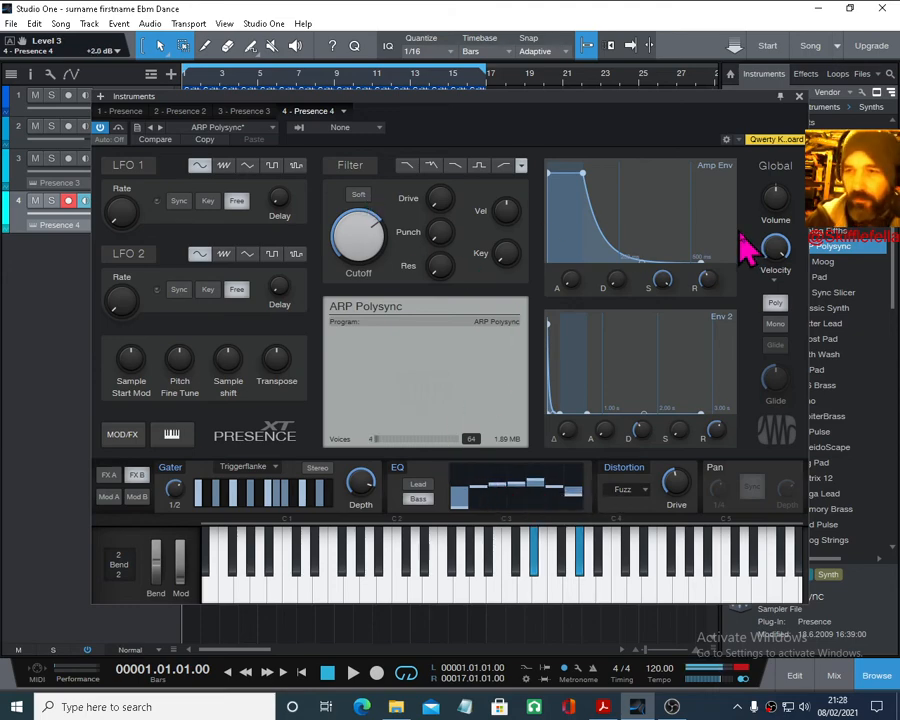
- Set the velocity strength to 75% and shape the filter with cutoff about 1.81 kHz, Vel 44% and Key 74.5%
left_click_drag(773, 245, 779, 283)
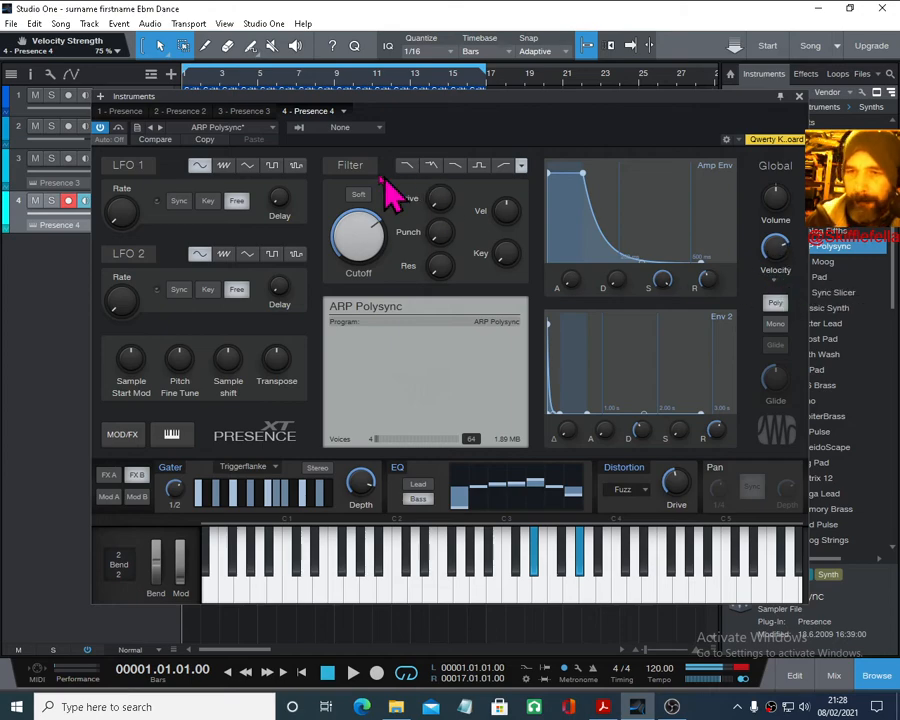
left_click_drag(359, 212, 355, 232)
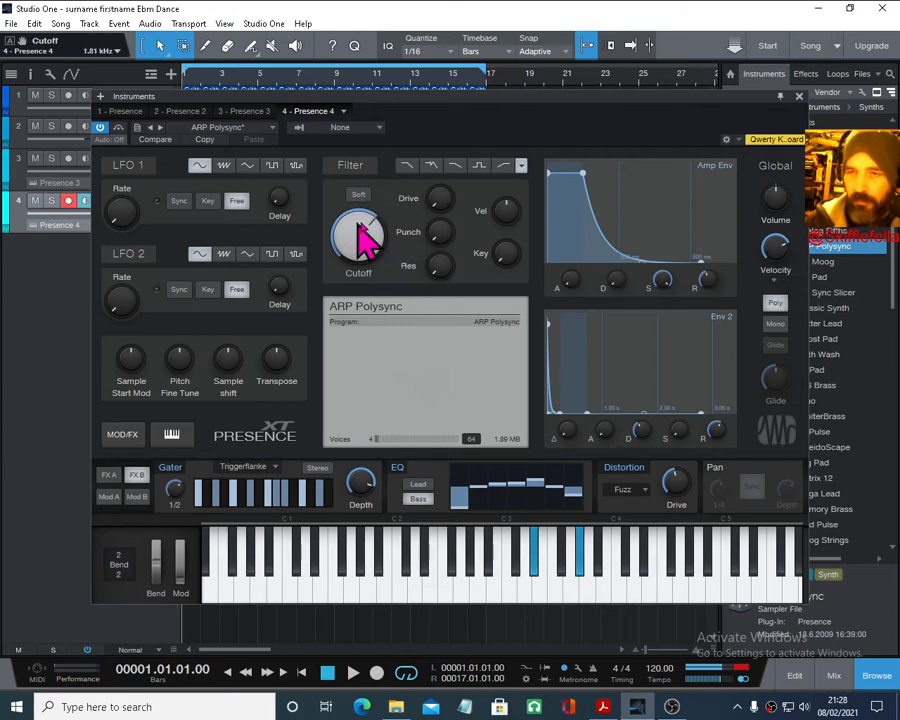
left_click_drag(508, 212, 515, 180)
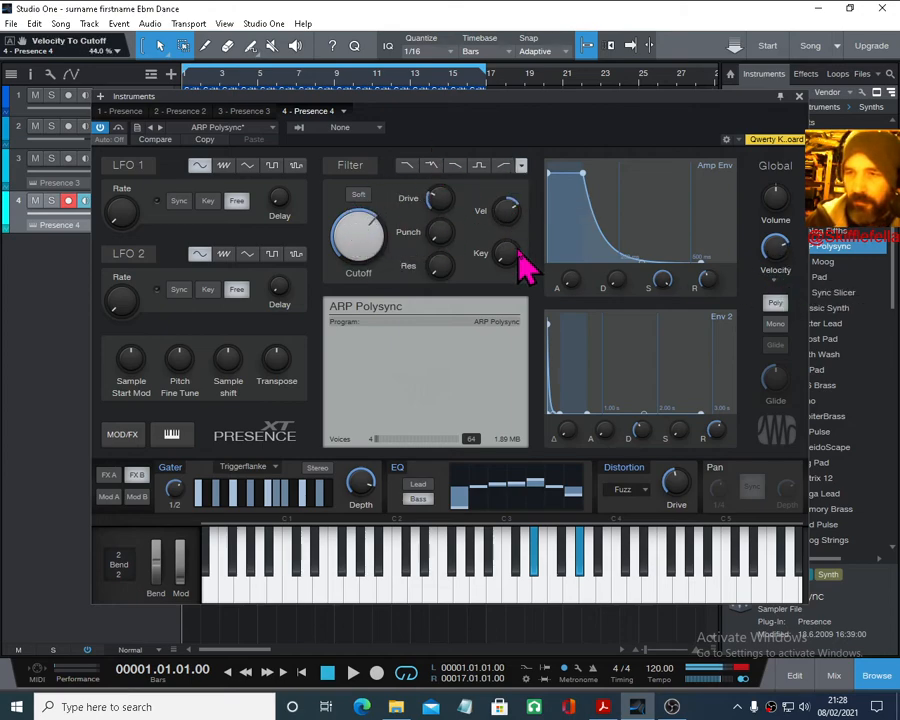
left_click_drag(518, 261, 520, 155)
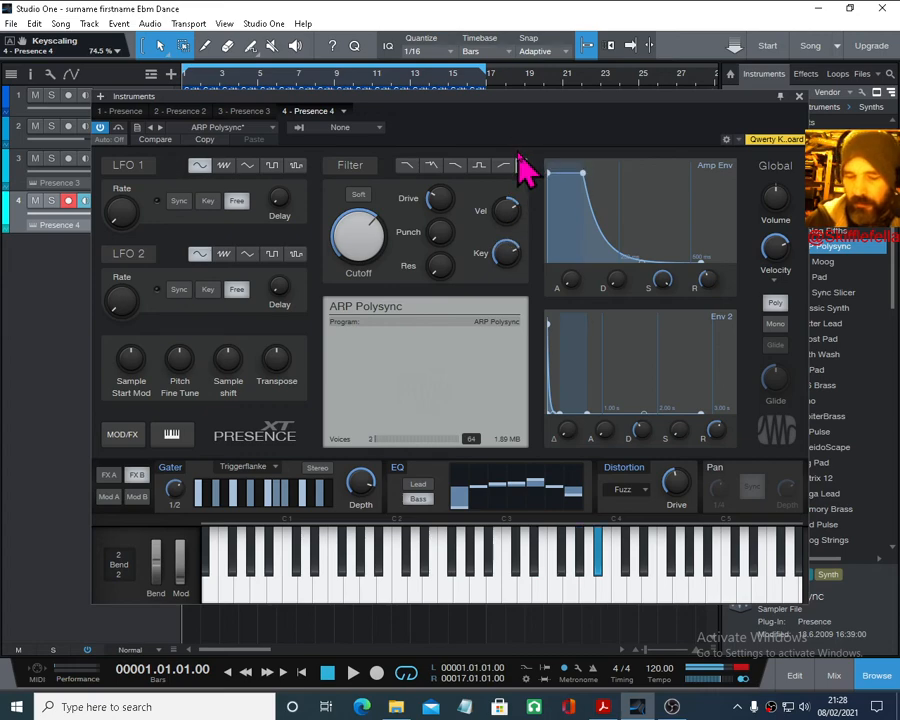
- Reduce the synth's global velocity strength further and set its master volume to about -16.4 dB
left_click_drag(774, 246, 776, 302)
left_click_drag(774, 212, 786, 182)
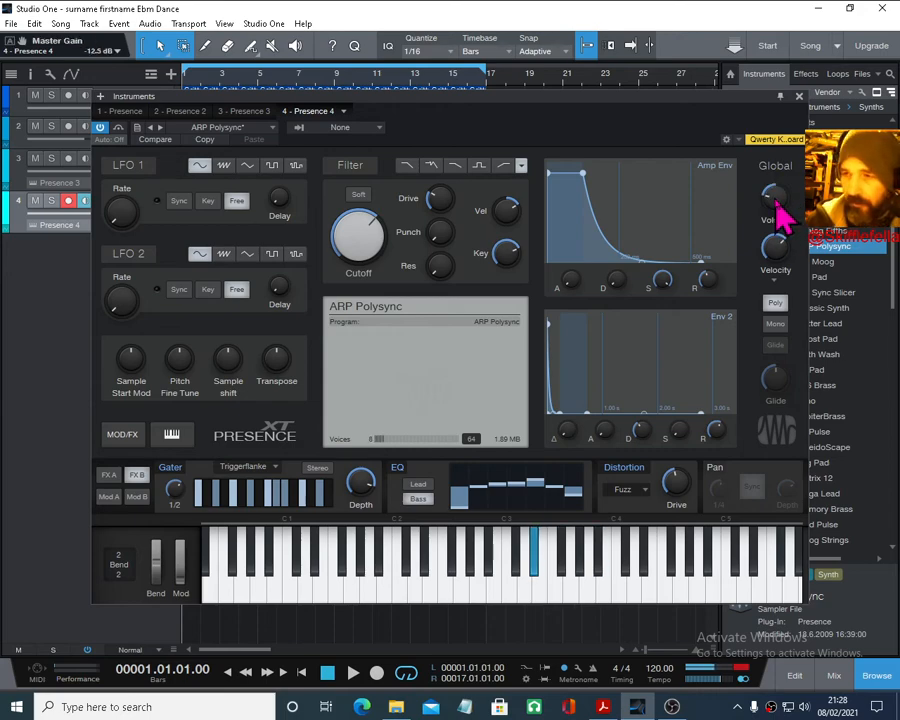
left_click_drag(776, 199, 774, 204)
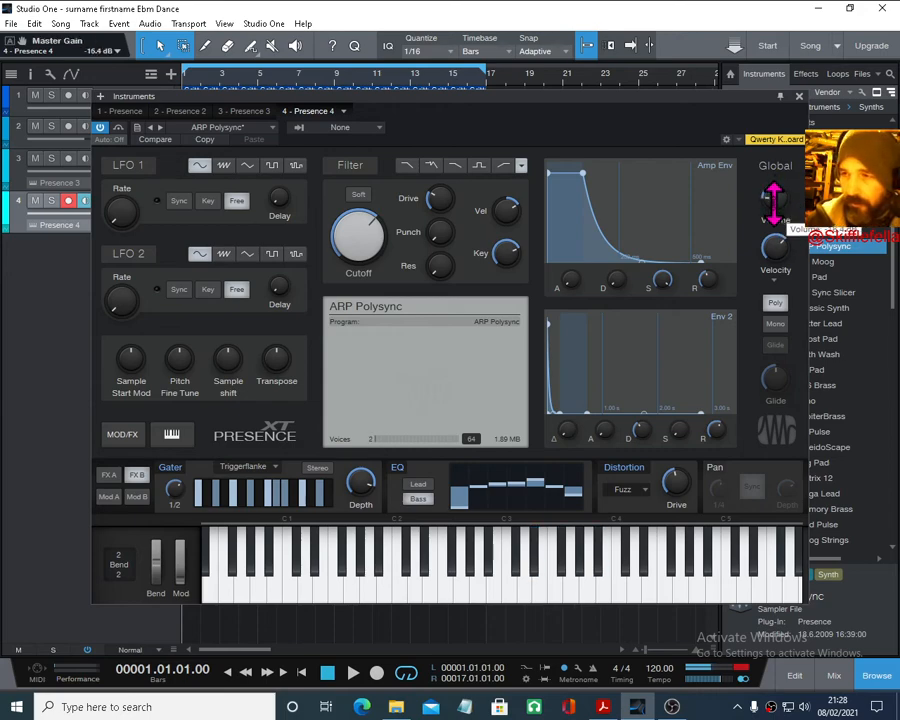
- Insert a Beat Delay effect on the ARP Polysync track's channel in the mixer
left_click(800, 97)
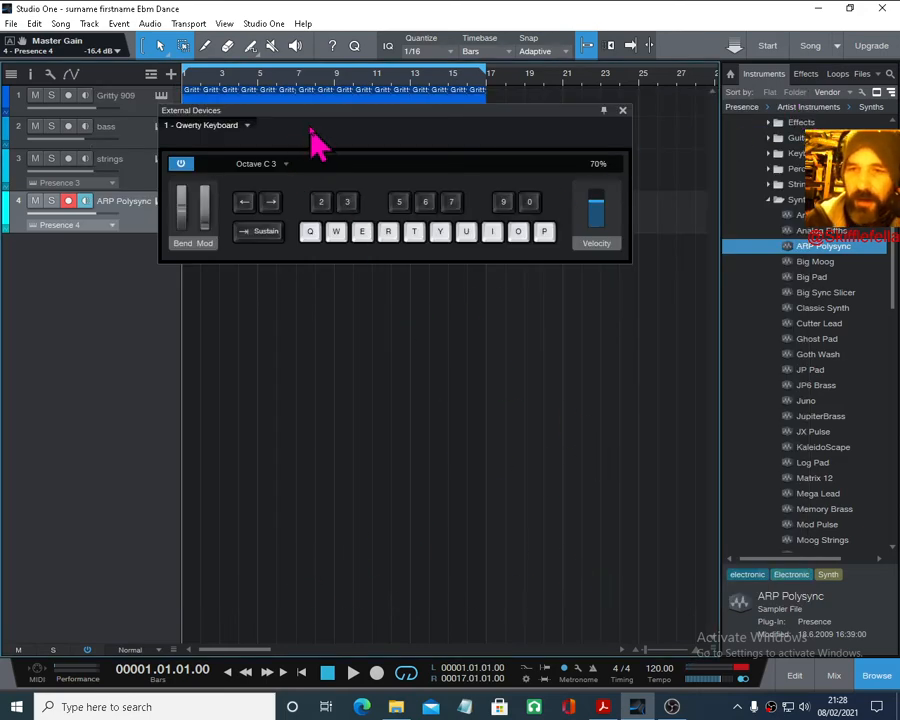
left_click_drag(310, 117, 265, 360)
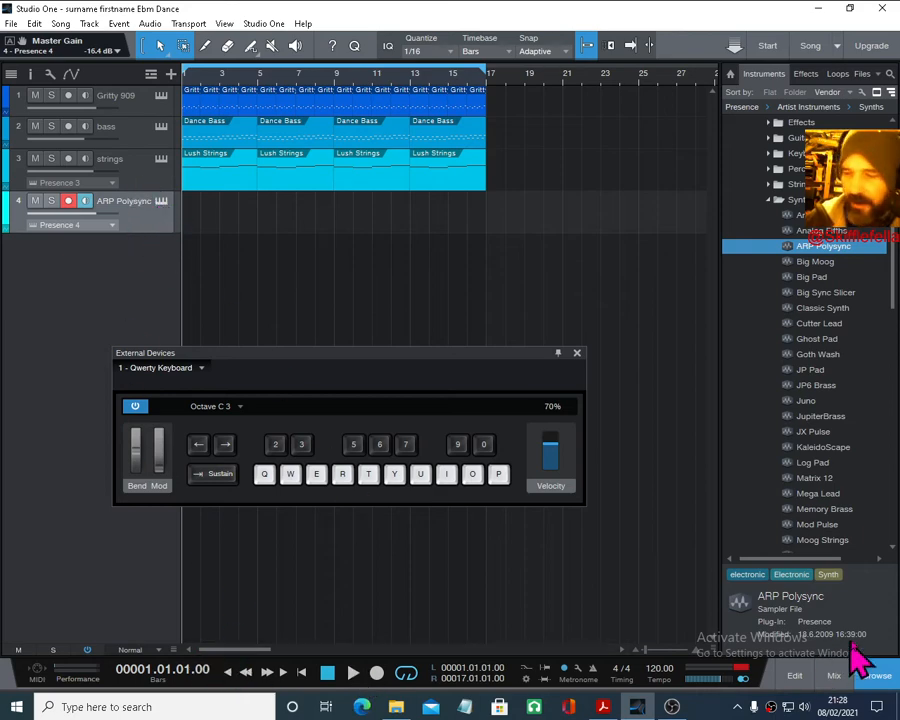
left_click(872, 676)
left_click(838, 681)
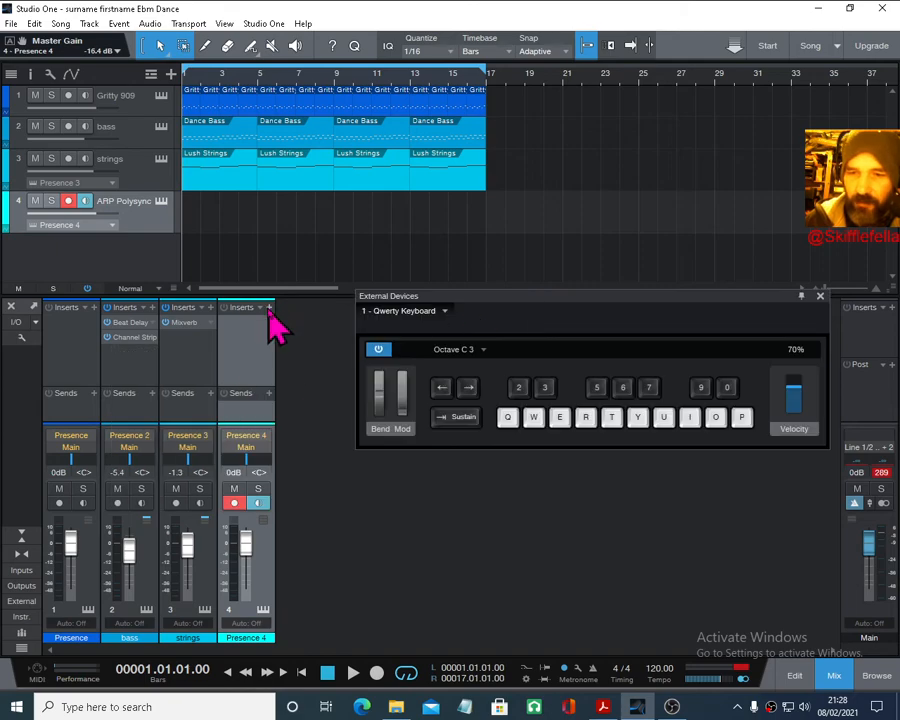
left_click(270, 318)
left_click(372, 424)
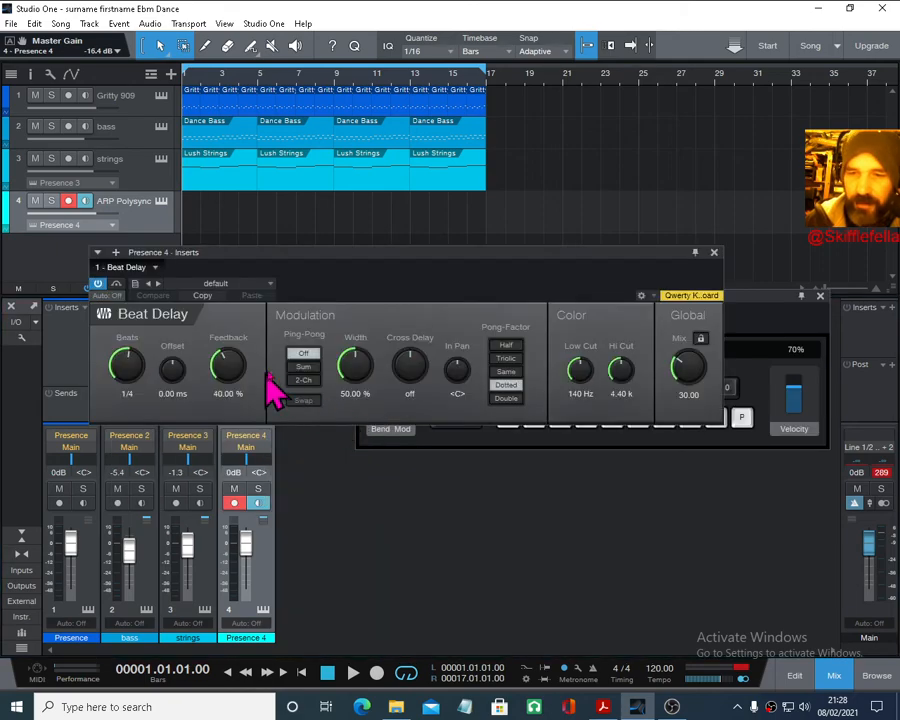
- Set the delay's beats to 1/8 D and raise the ARP Polysync track volume to +2.6 dB
left_click_drag(126, 362, 127, 373)
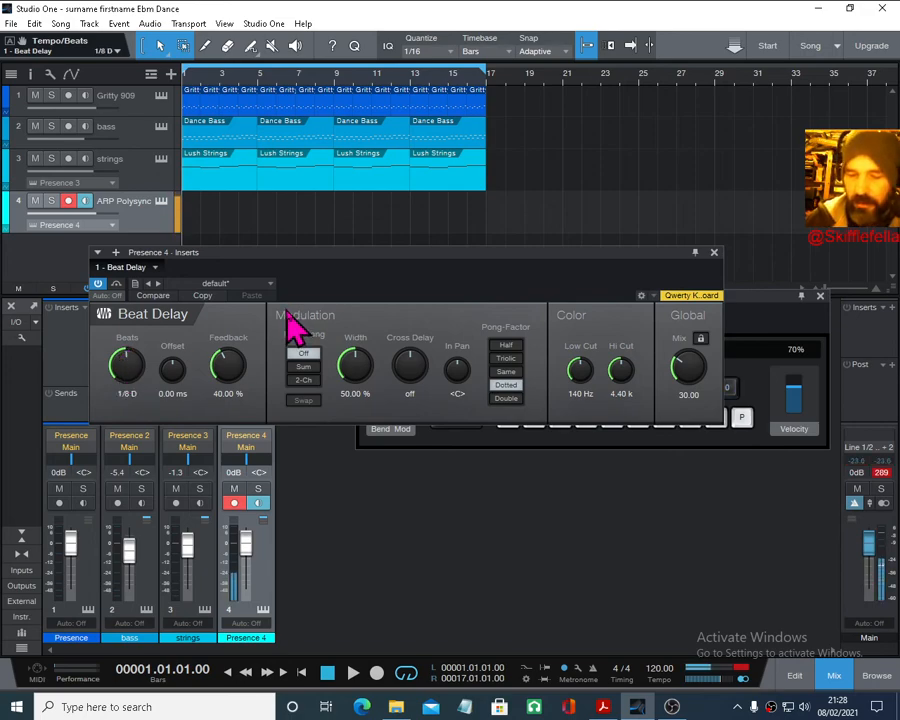
left_click_drag(109, 215, 118, 219)
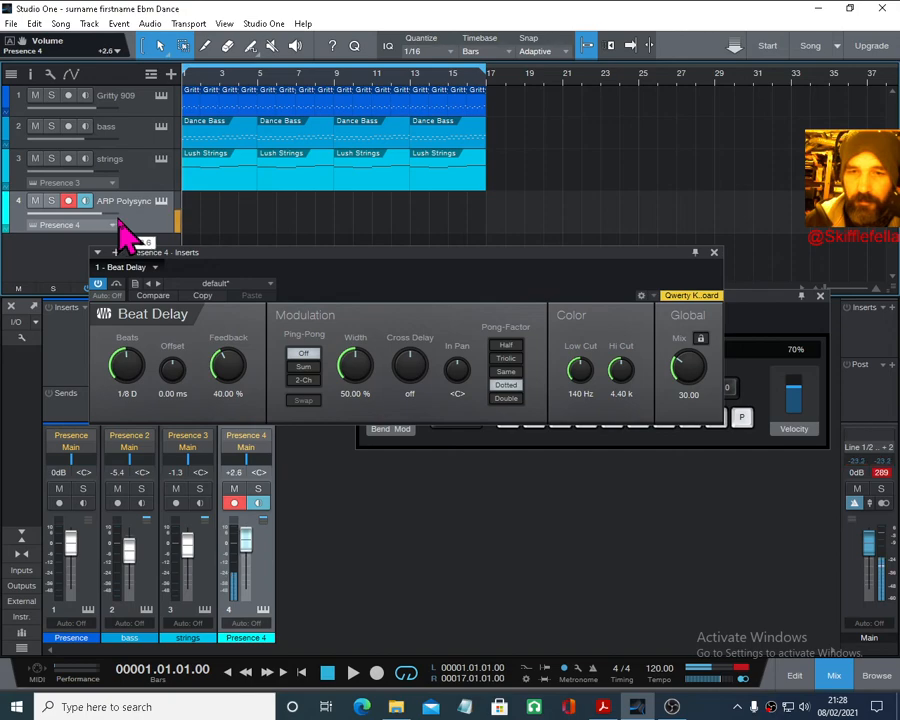
left_click(713, 252)
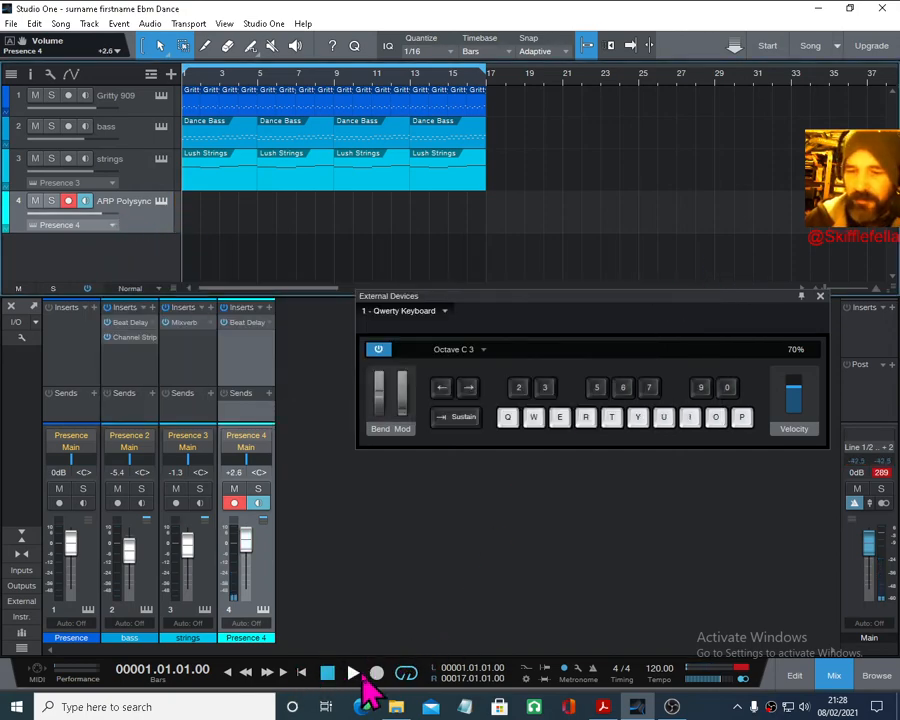
- Record a simple black-key melody on the ARP Polysync track from bar 1 to bar 17 using the virtual keyboard
left_click(377, 670)
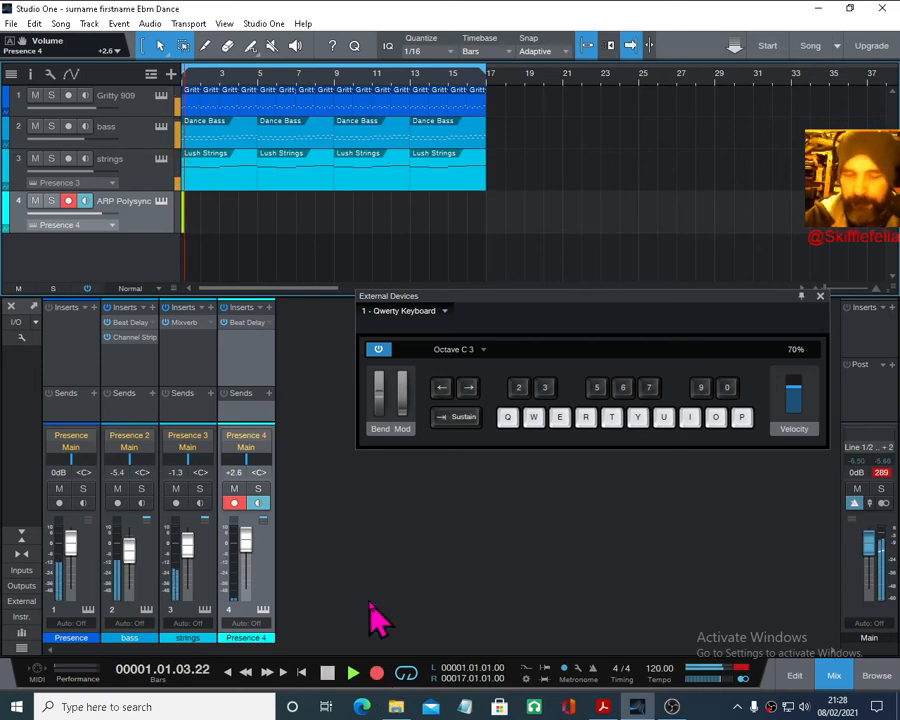
key("5")
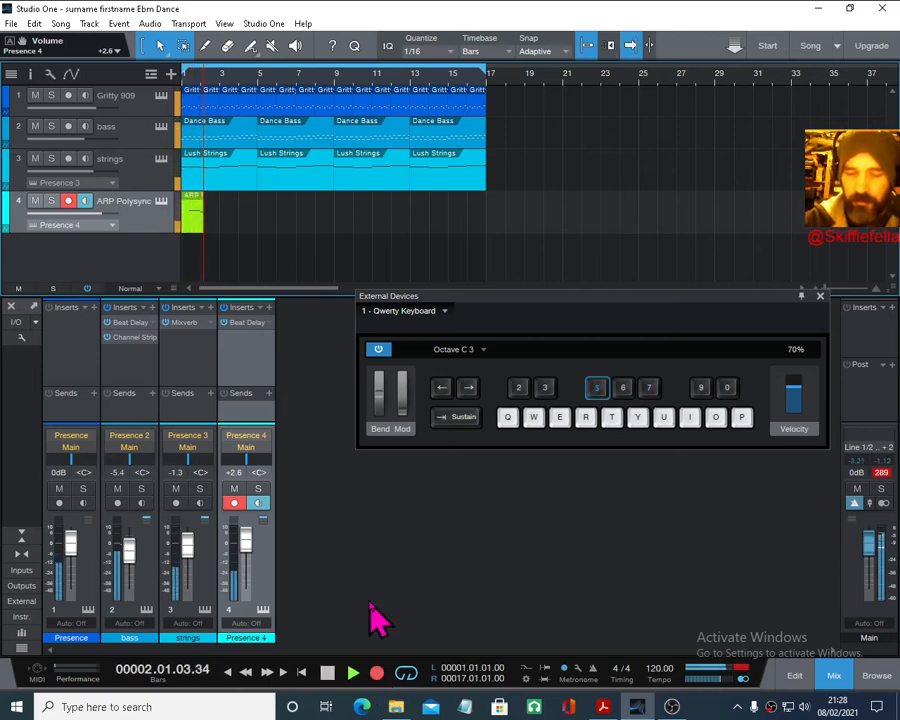
key("6")
key("3")
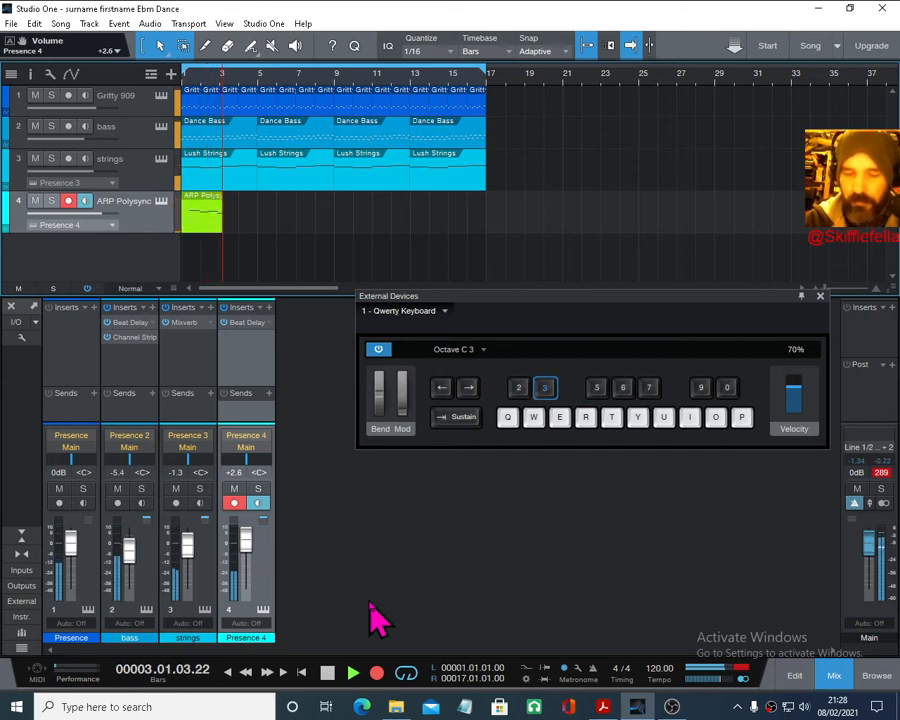
key("9")
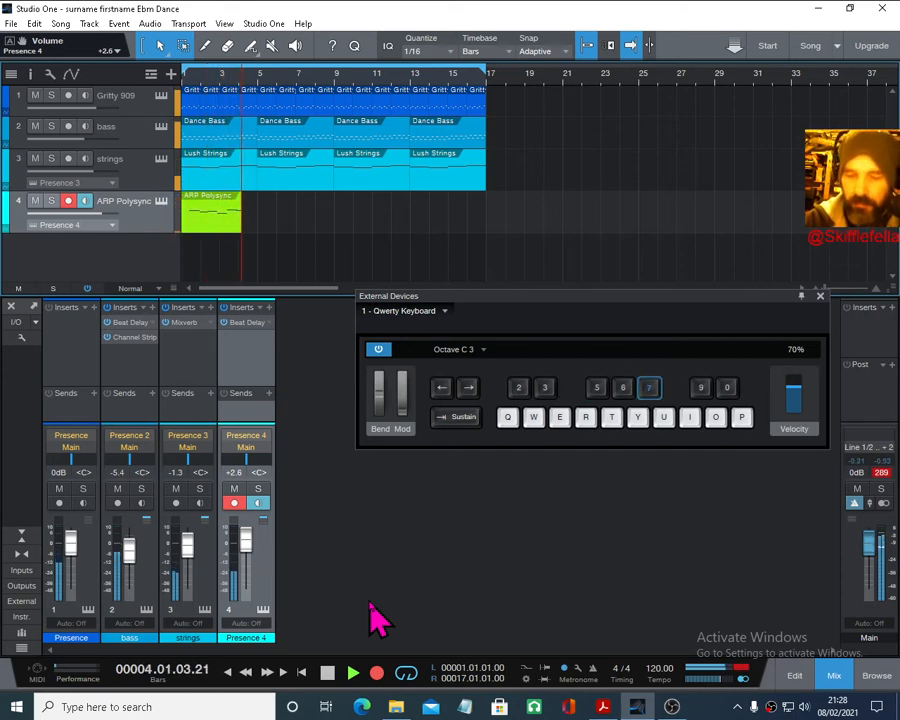
key("5")
key("7")
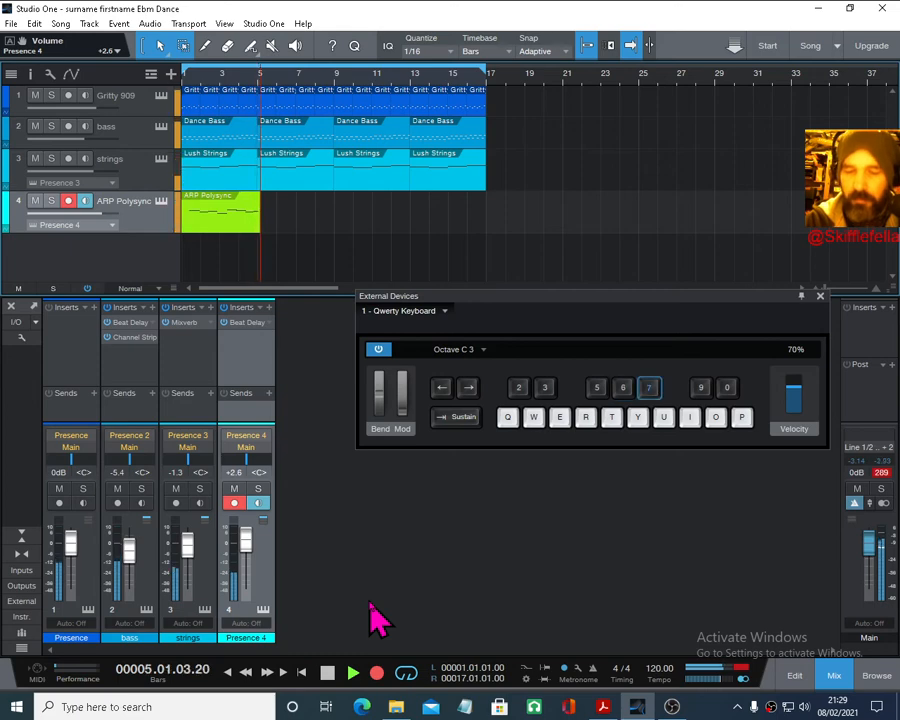
key("5")
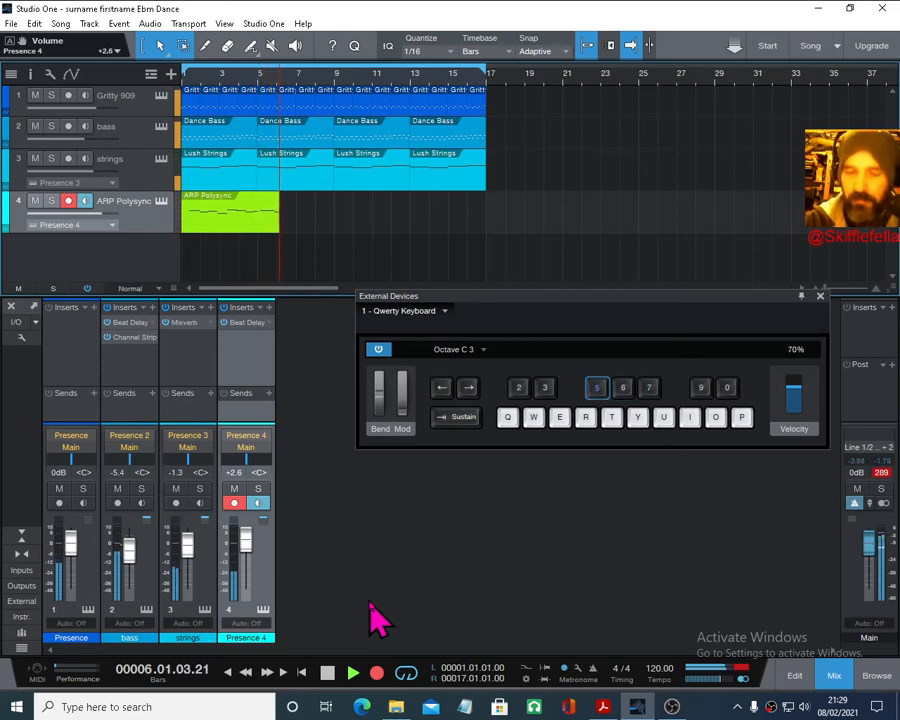
key("6")
key("9")
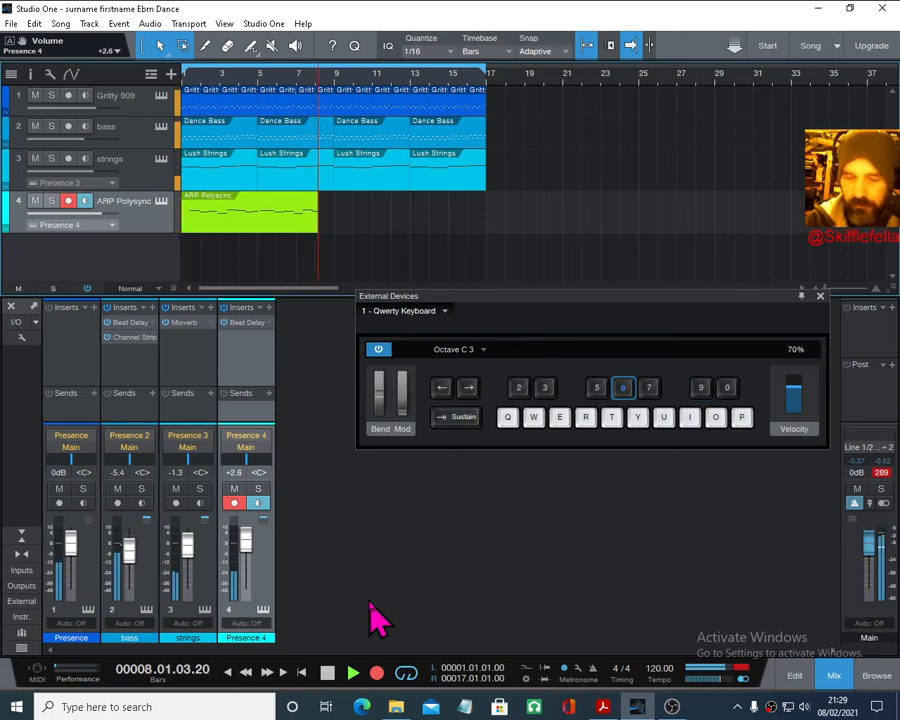
key("5")
key("6")
key("7")
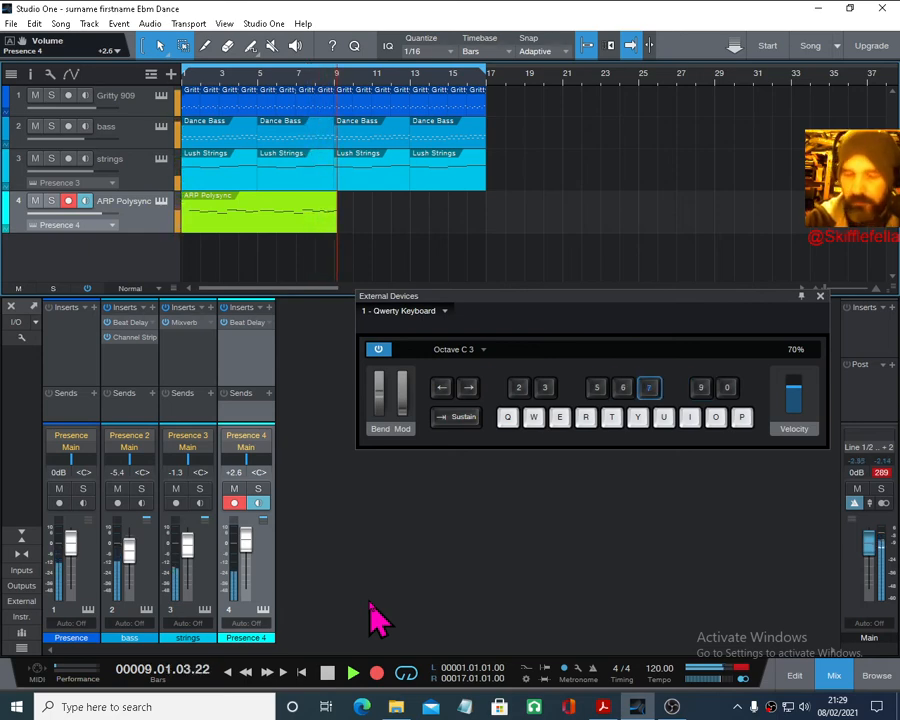
key("6")
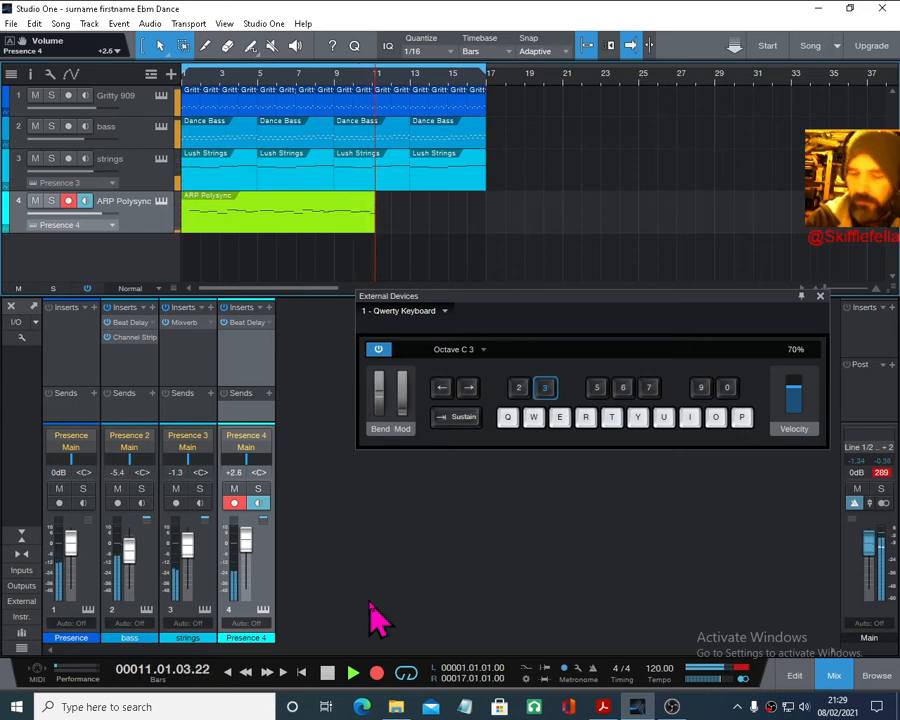
key("9")
key("0")
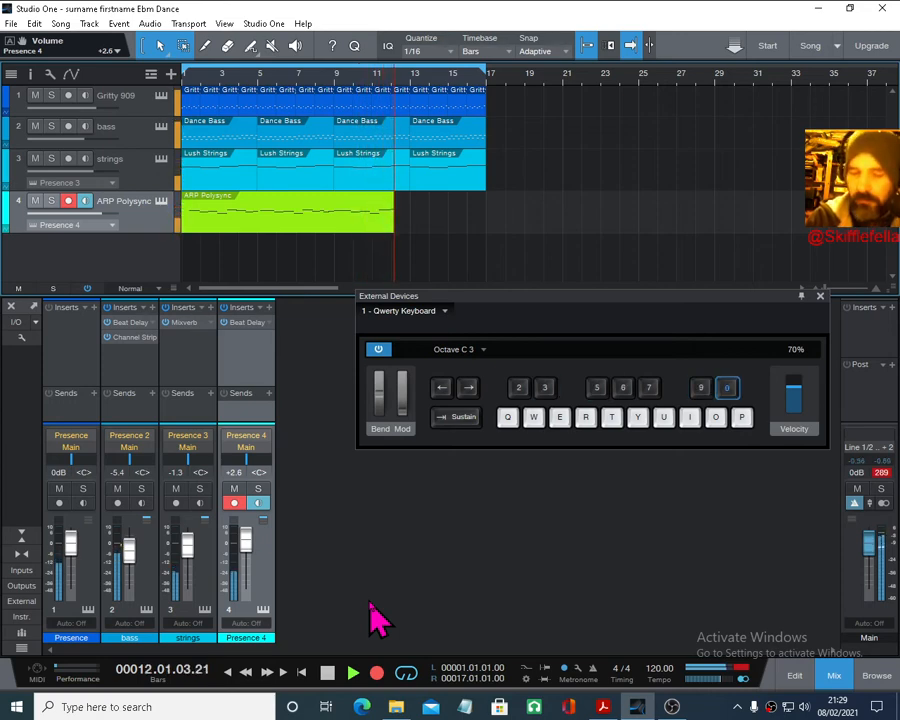
key("6")
key("7")
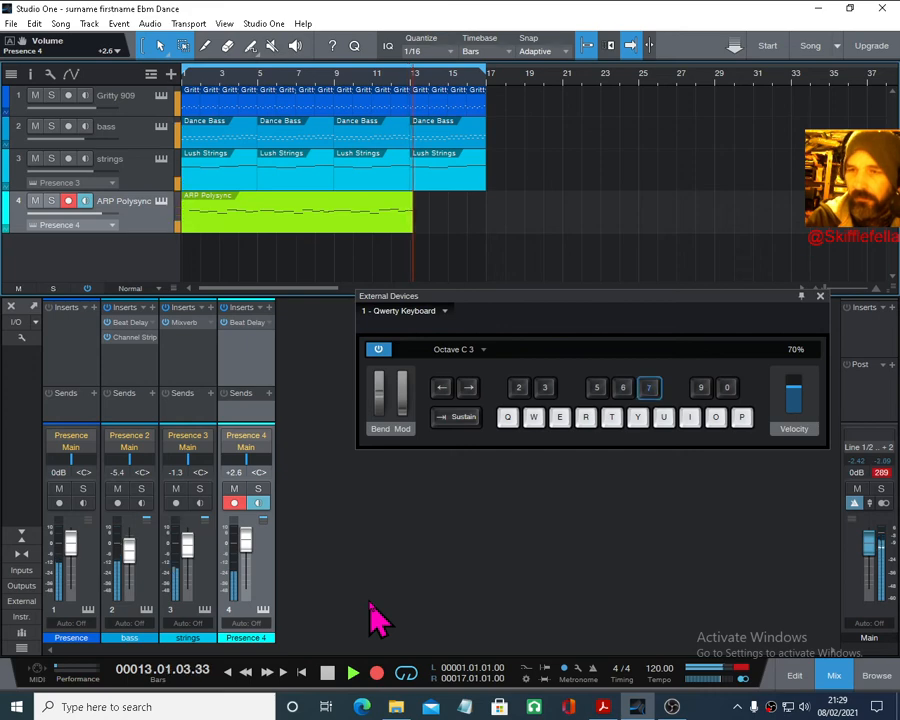
key("5")
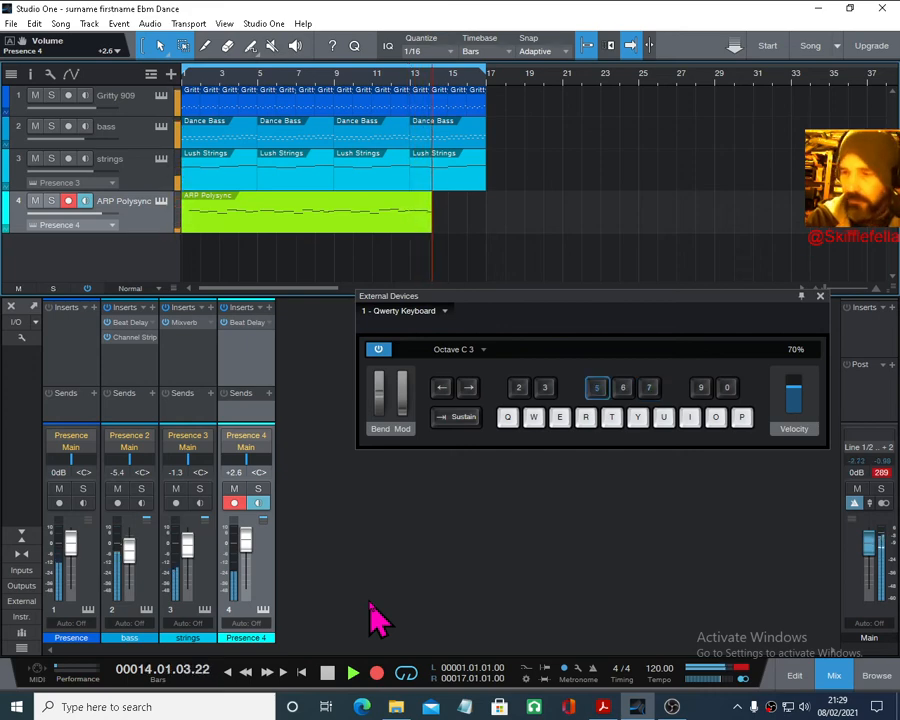
key("6")
key("3")
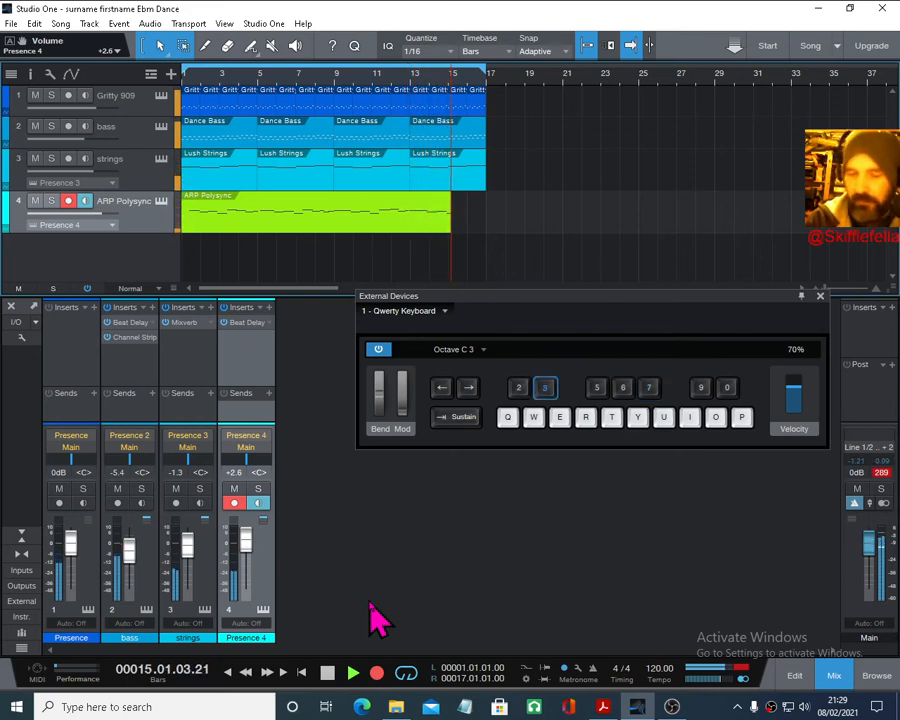
key("7")
key("9")
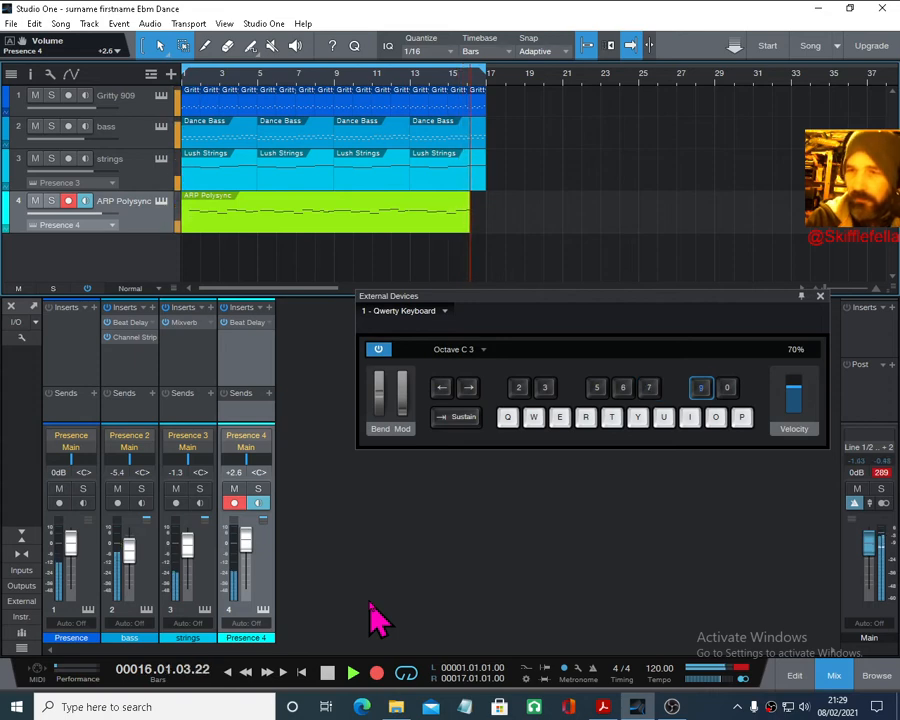
key("6")
key("7")
key("space")
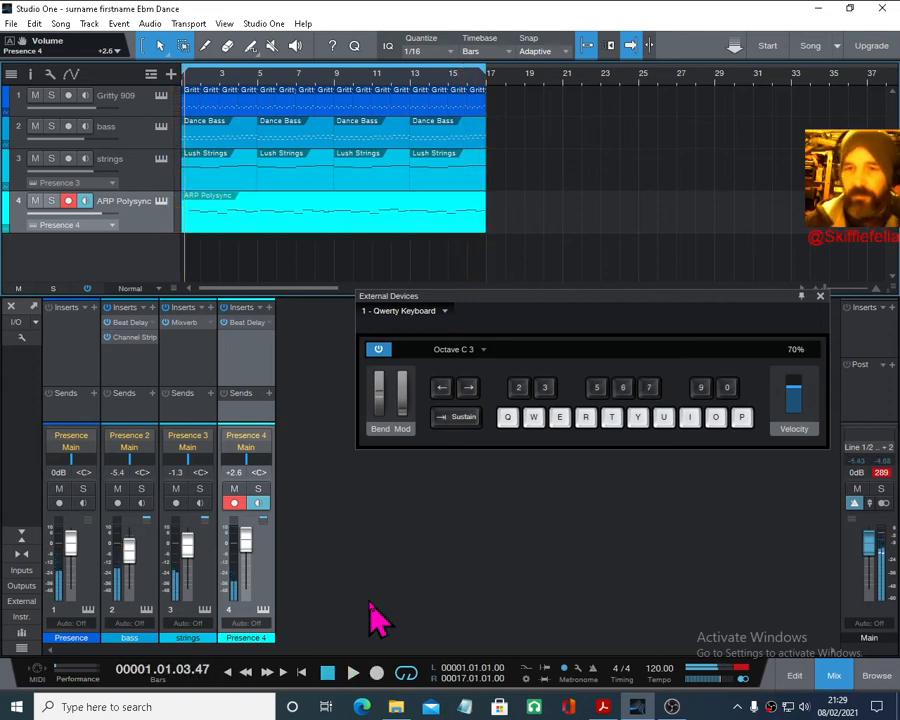
- Play the song from the start and lower the ARP Polysync track volume to -1.1 dB
left_click(302, 673)
key("space")
left_click_drag(128, 240, 105, 232)
left_click(328, 673)
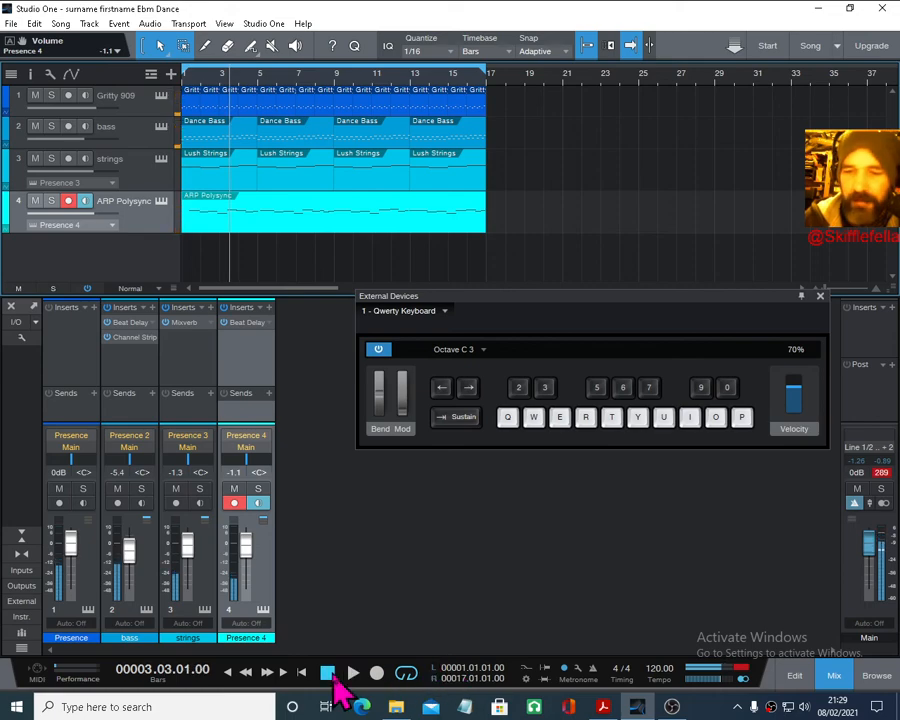
left_click(328, 673)
- Switch to the instructions PDF in Acrobat Reader and read the tasks from Extension 1 through the Extension 3 claps pattern
left_click(603, 707)
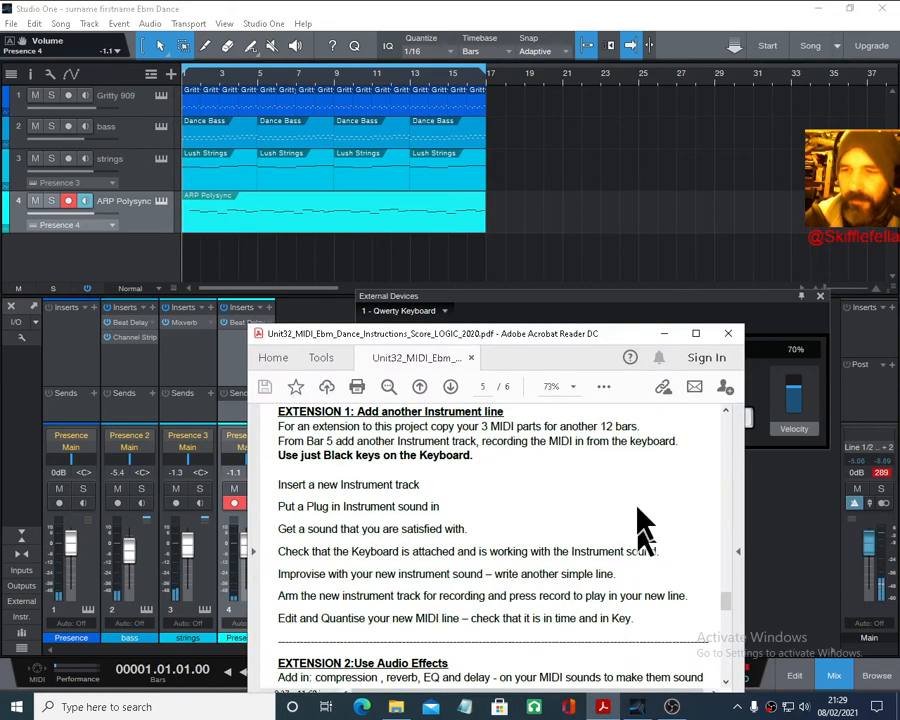
left_click_drag(510, 350, 480, 103)
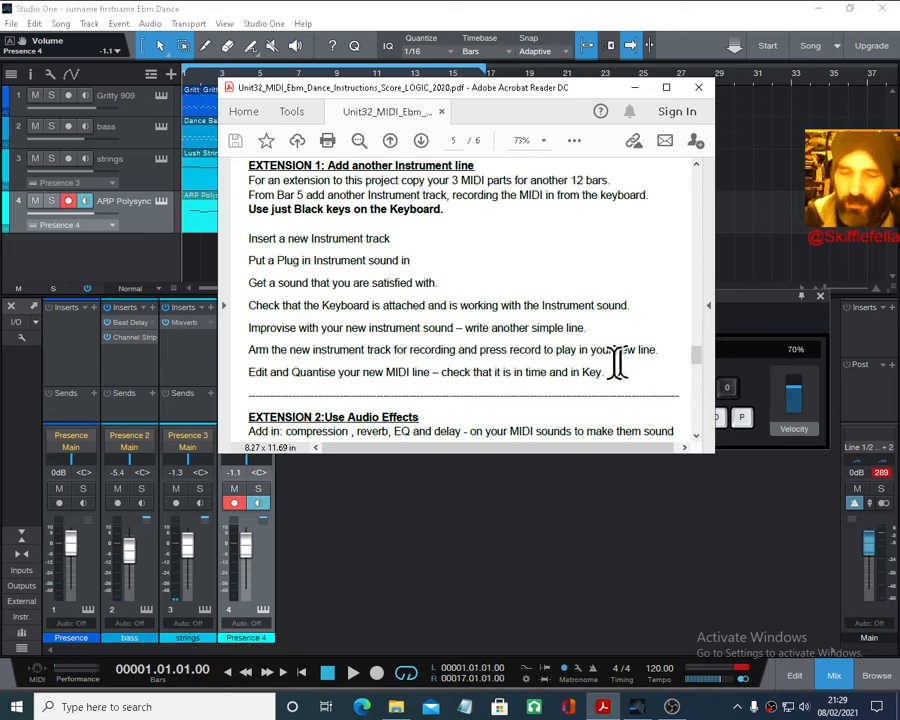
scroll(393, 374, "down", 3)
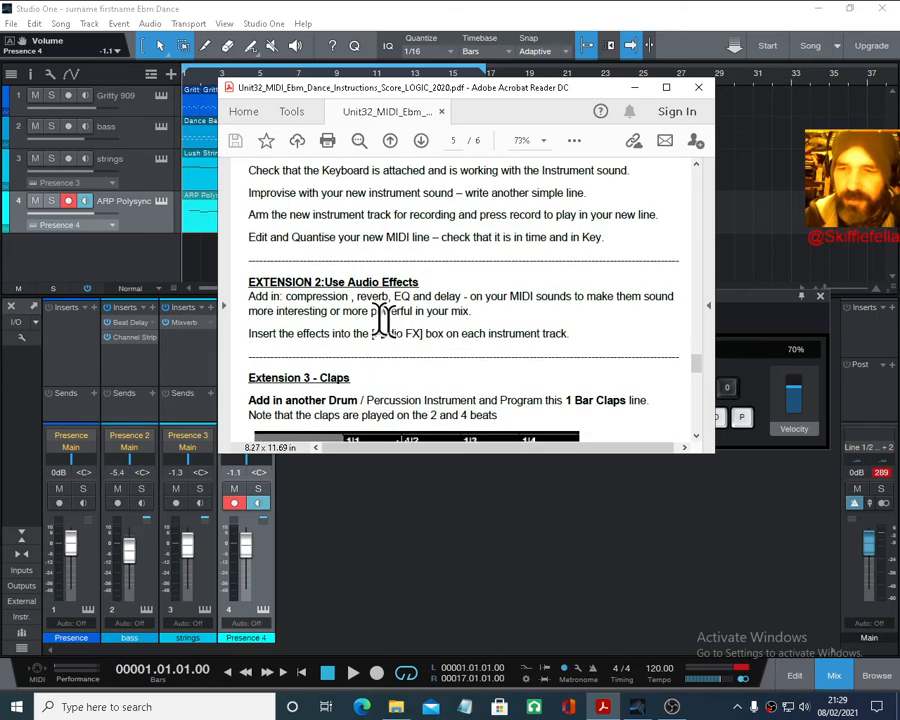
scroll(391, 305, "down", 1)
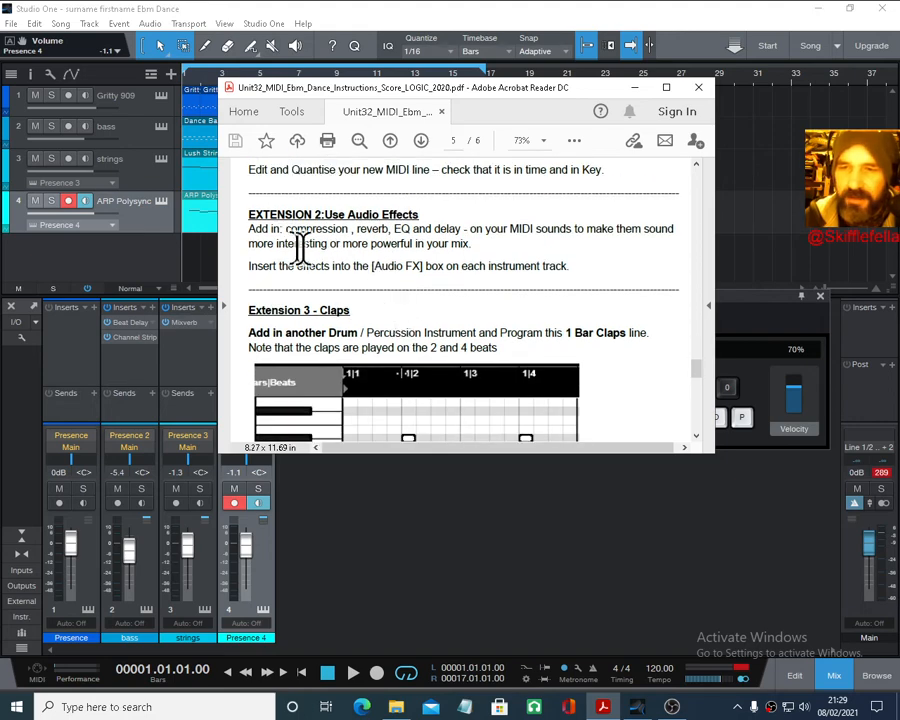
scroll(380, 287, "down", 3)
scroll(380, 287, "up", 1)
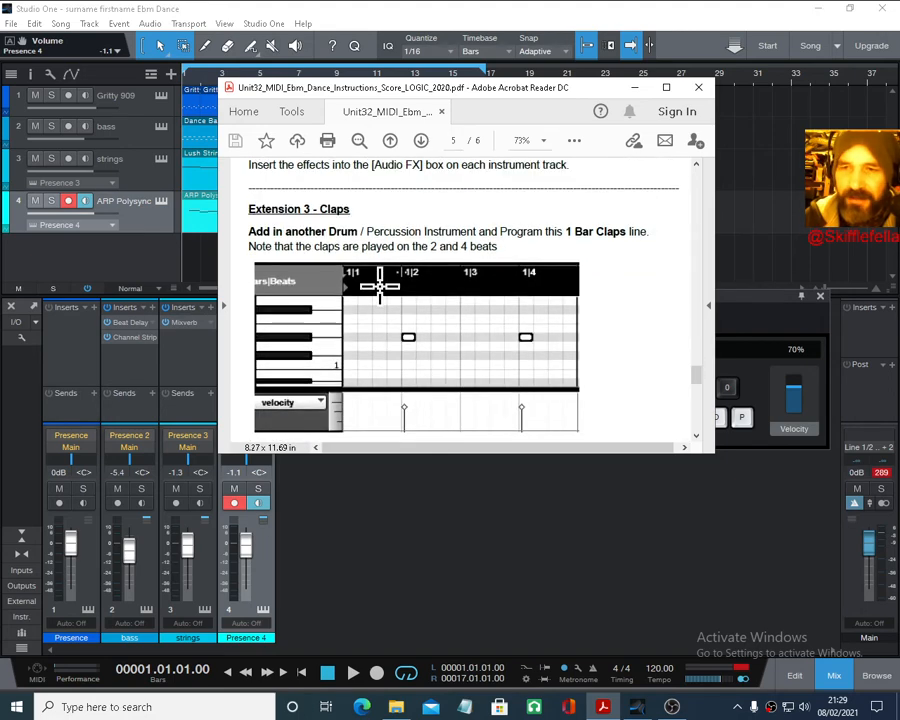
left_click_drag(504, 100, 469, 378)
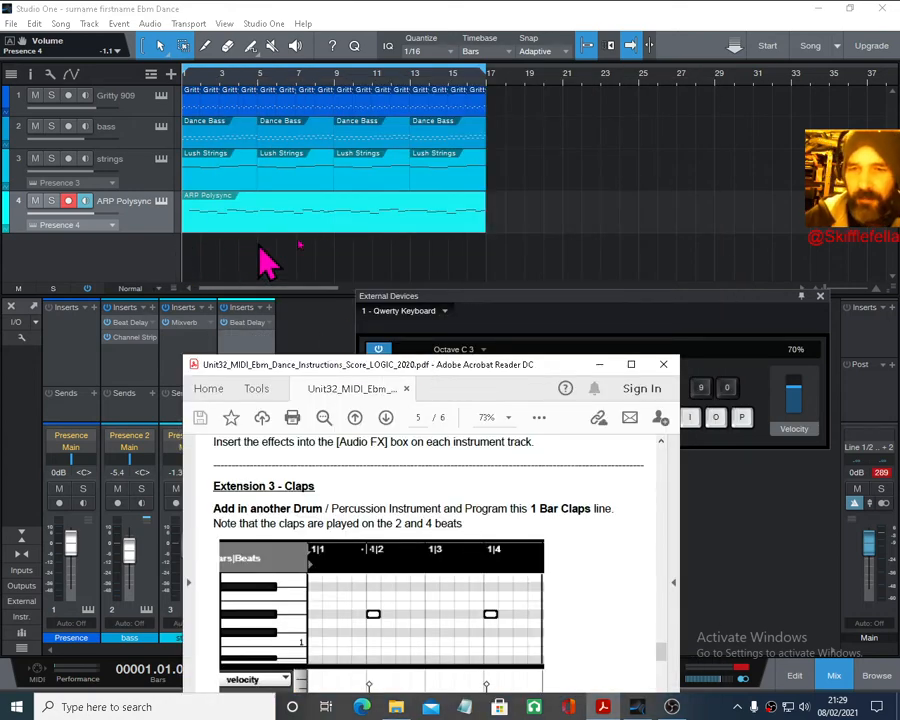
- Return to Studio One and add a new instrument track with Dance Kit from the Artist Instruments drum kits
left_click(820, 296)
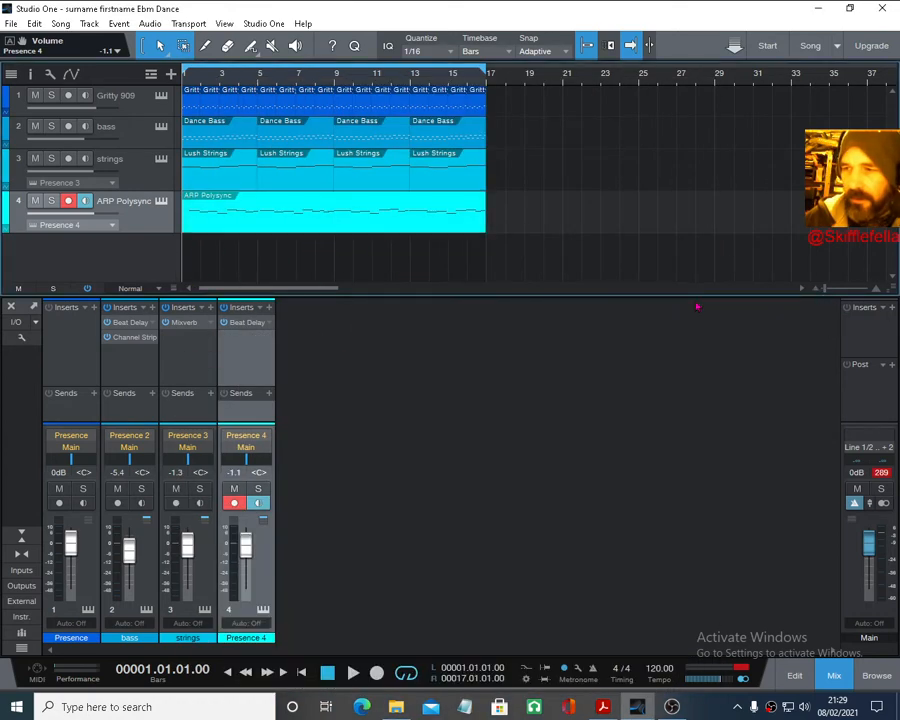
left_click(12, 306)
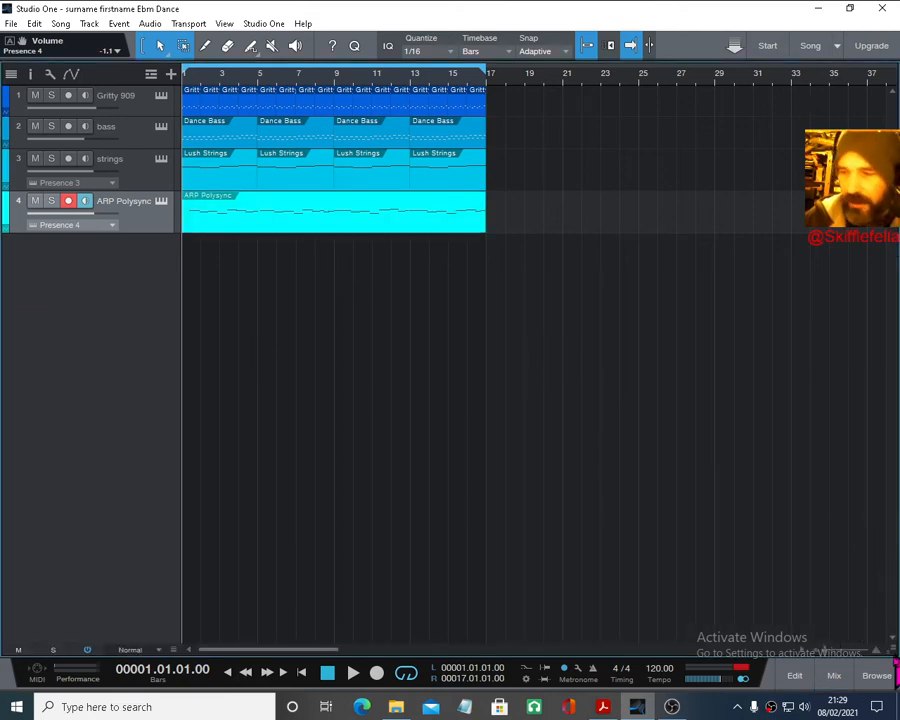
left_click(890, 674)
left_click(772, 200)
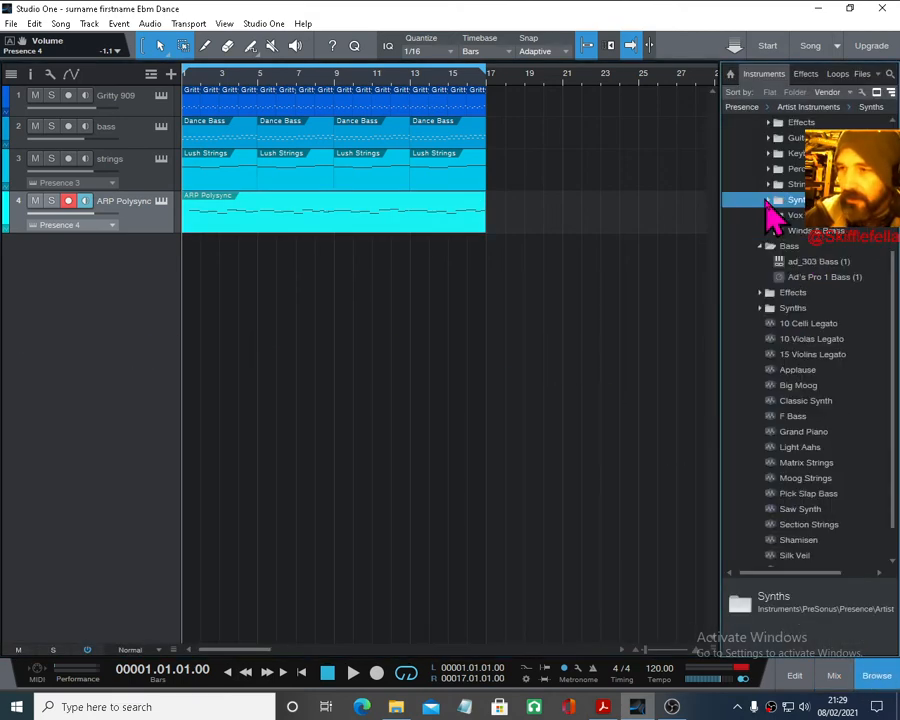
scroll(775, 230, "up", 2)
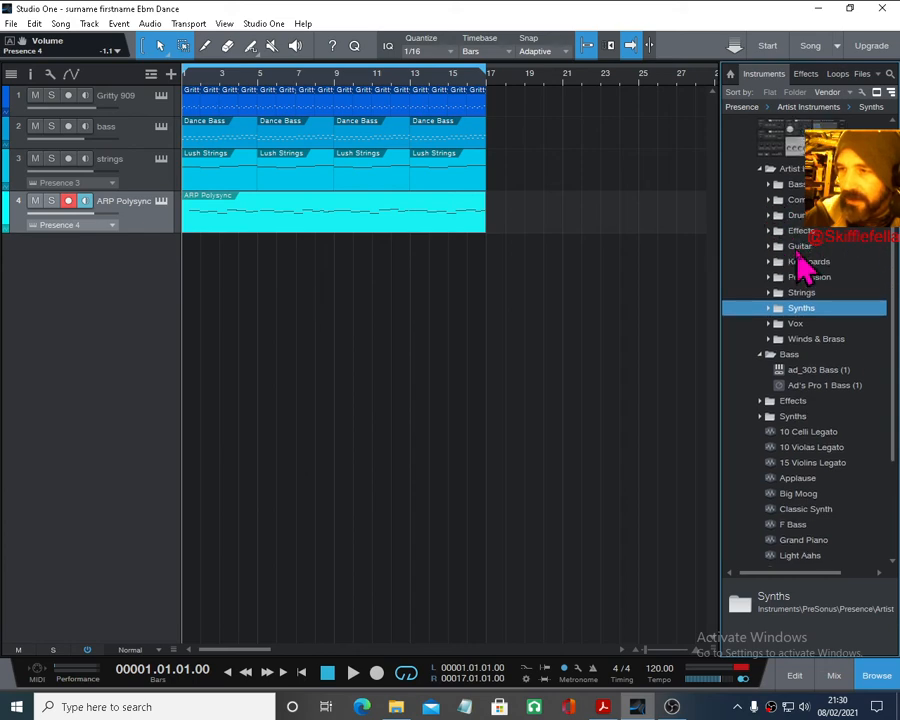
left_click(769, 216)
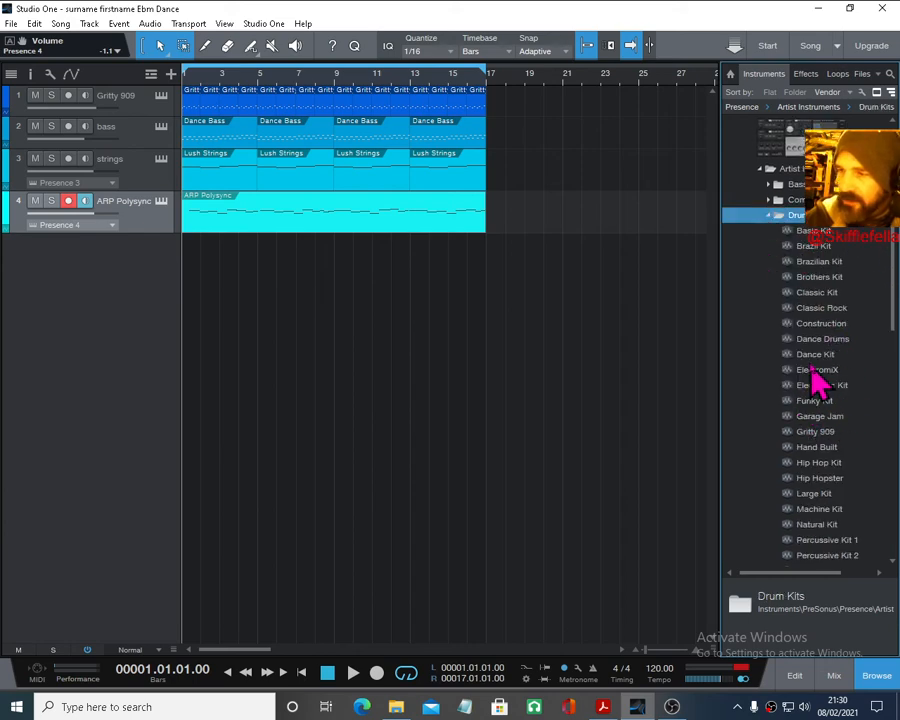
left_click_drag(815, 356, 97, 290)
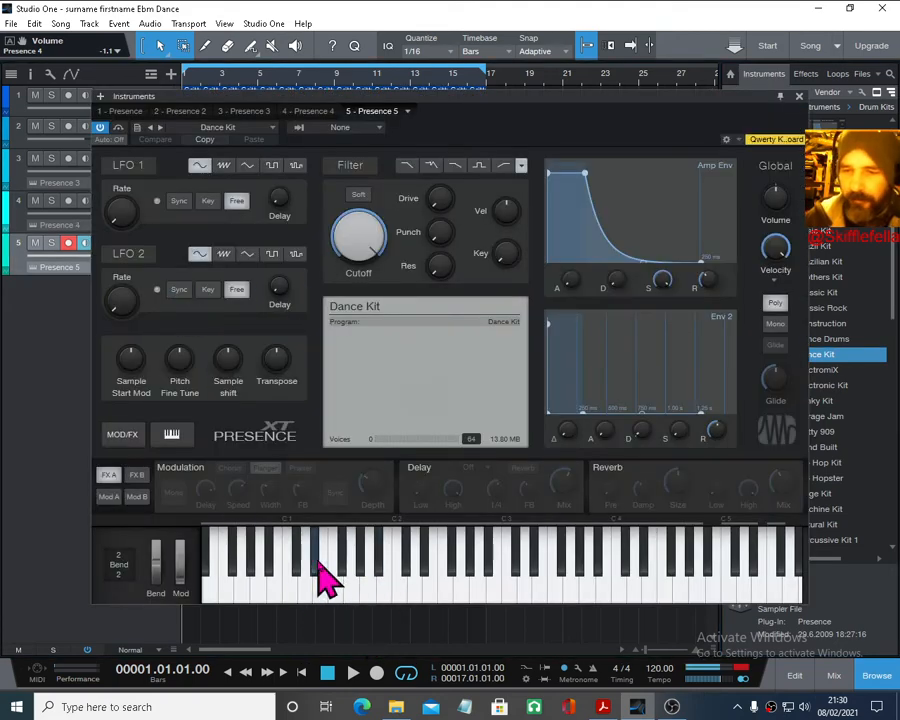
- Audition the Dance Kit's D#1 clap sound on the virtual keyboard and close the instrument window
left_click(316, 560)
left_click(315, 558)
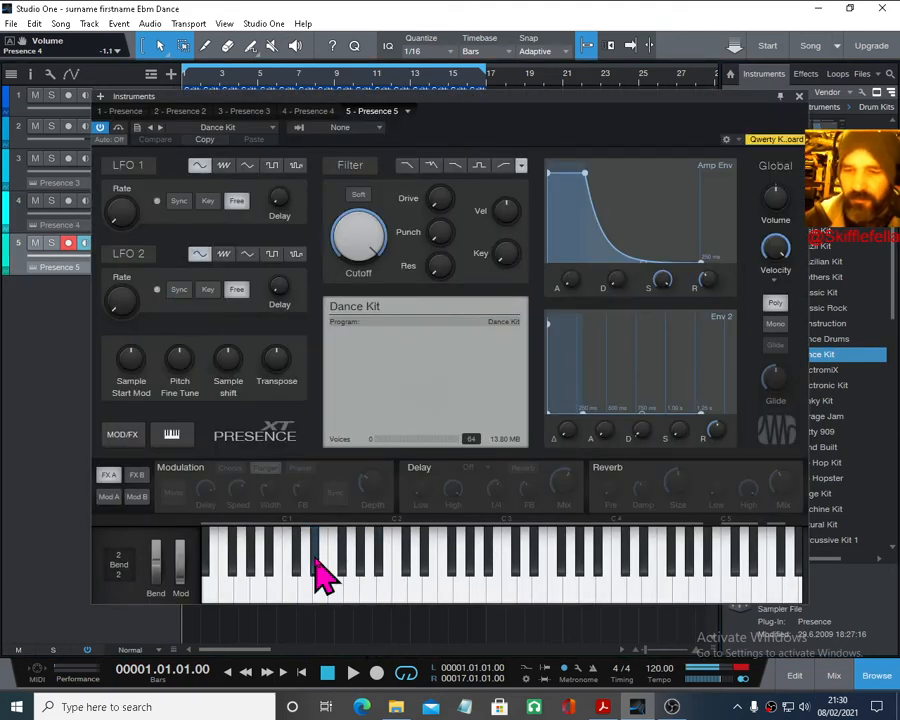
left_click(316, 560)
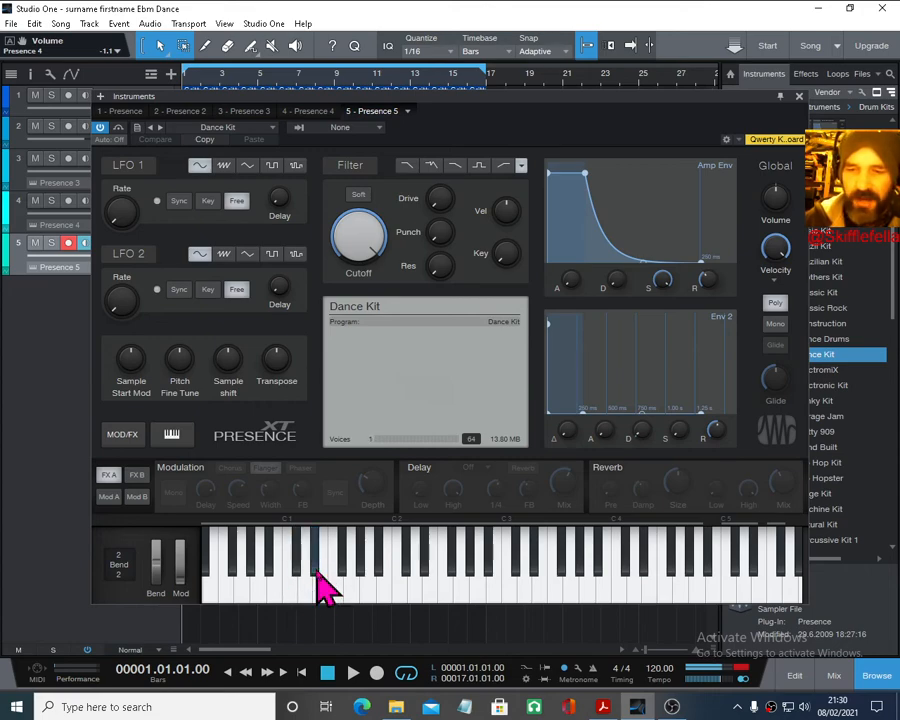
left_click(799, 97)
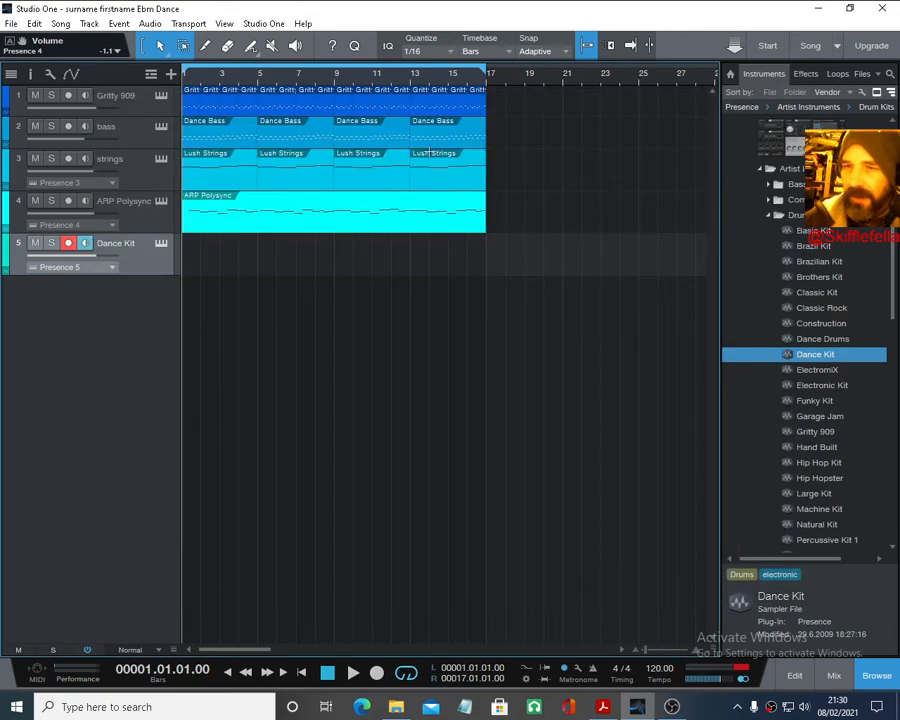
- Create an empty part on the Dance Kit track spanning bar 1 to bar 17
double_click(195, 261)
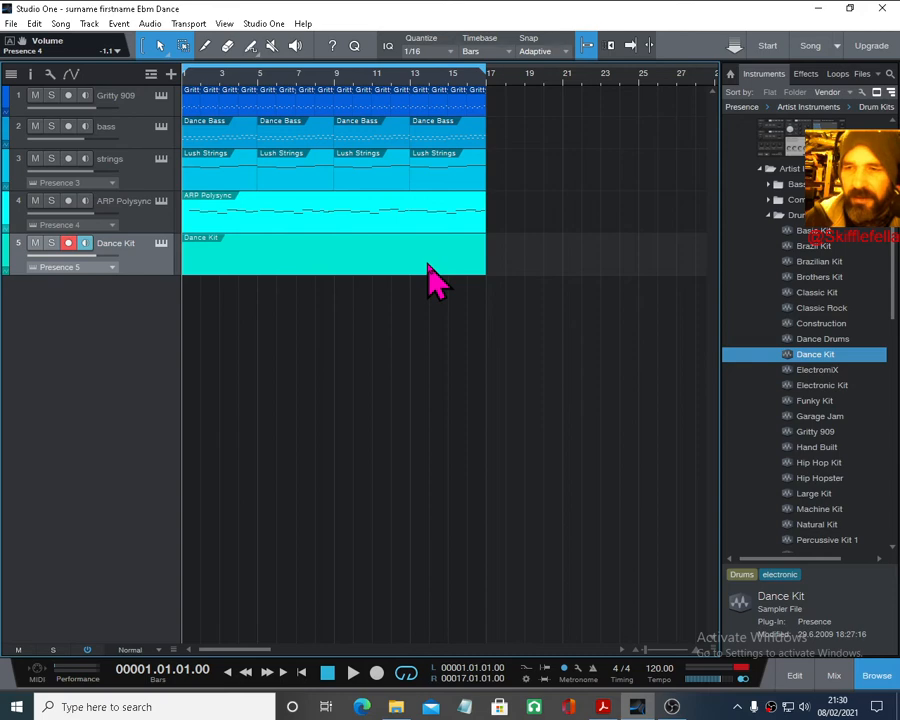
double_click(427, 266)
right_click(522, 254)
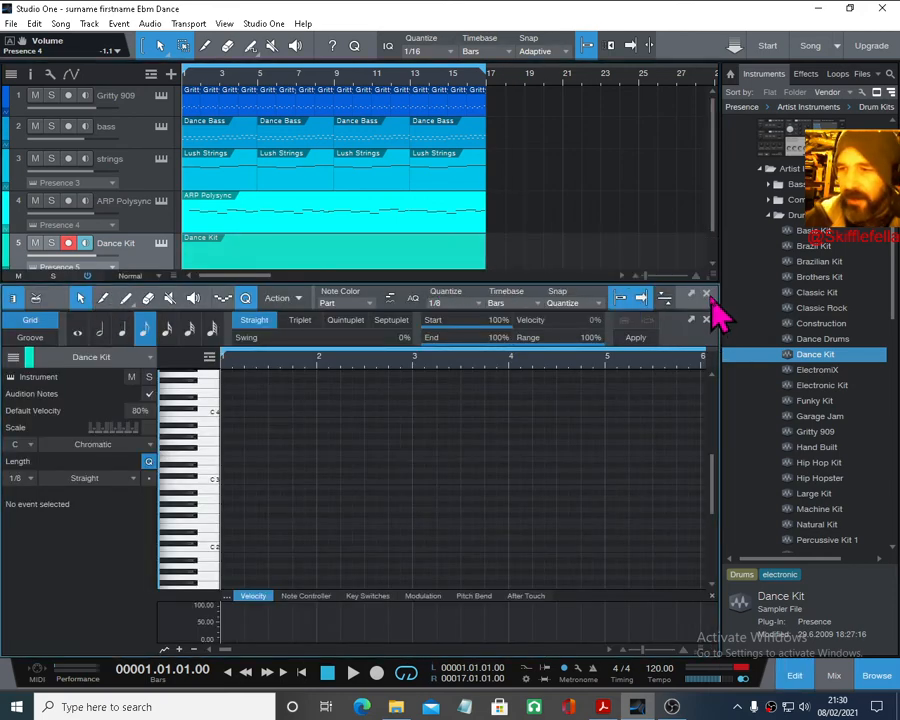
left_click(707, 321)
- Split the empty Dance Kit part at bar 5
right_click(320, 260)
left_click(349, 260)
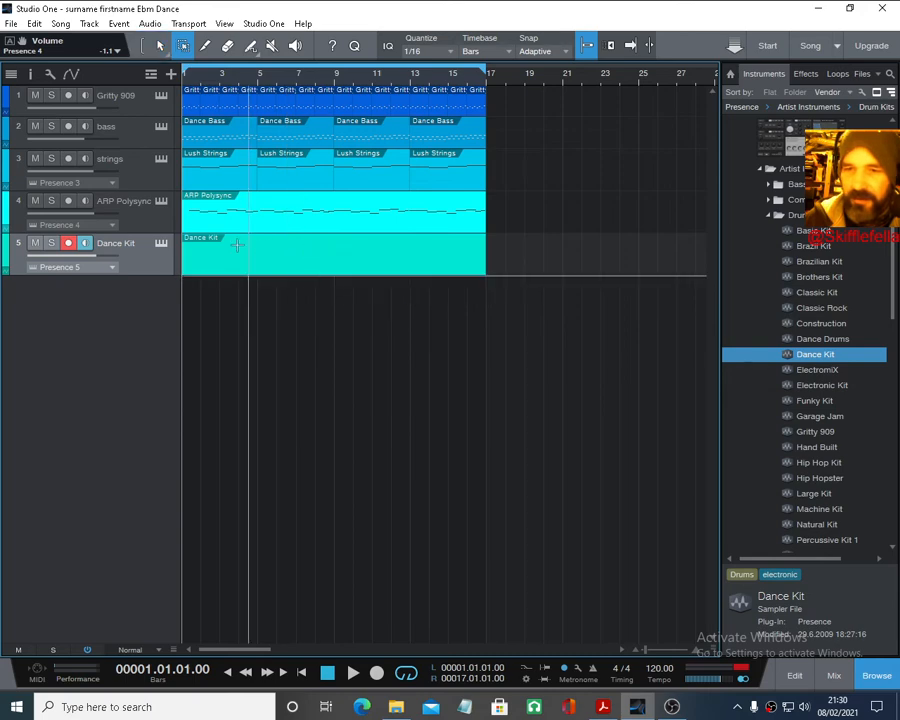
left_click(265, 272)
right_click(269, 277)
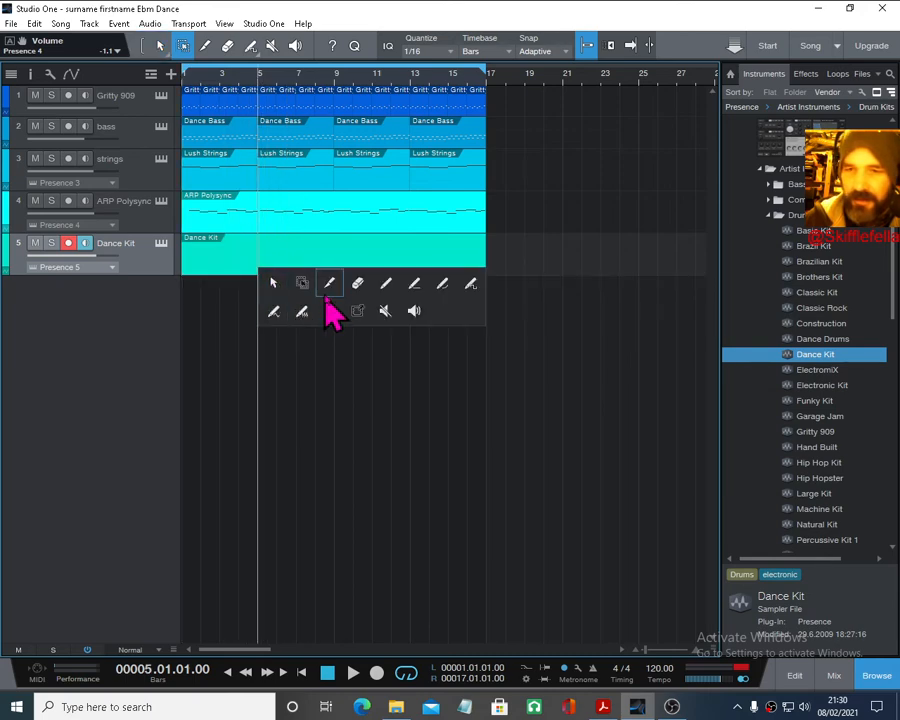
left_click(330, 289)
left_click(260, 258)
right_click(320, 281)
left_click(322, 286)
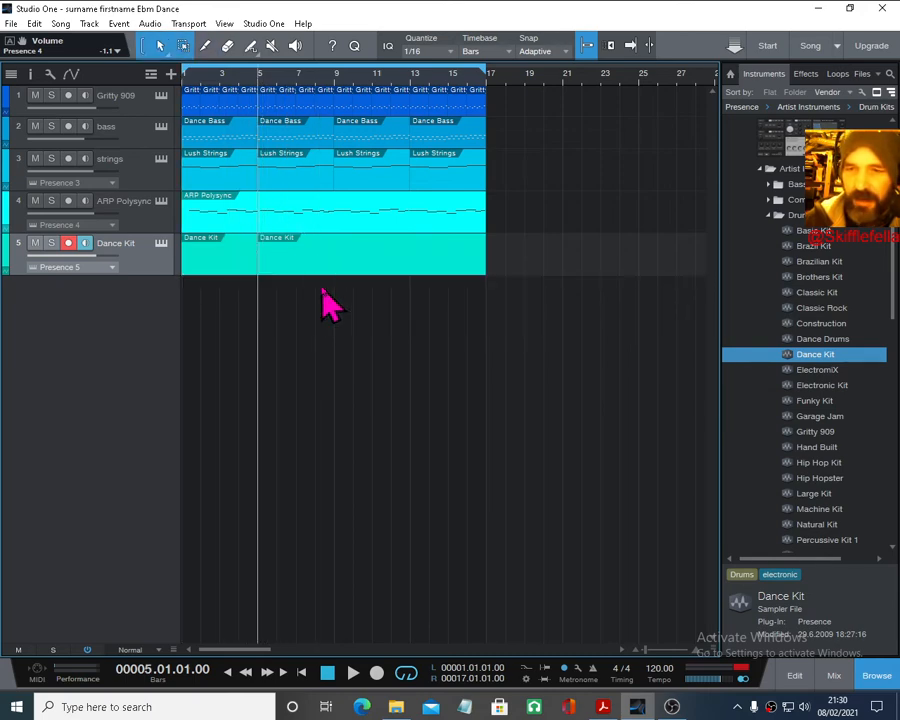
- Erase the Dance Kit part that runs from bar 5 to bar 17
right_click(322, 268)
left_click(410, 262)
left_click(384, 245)
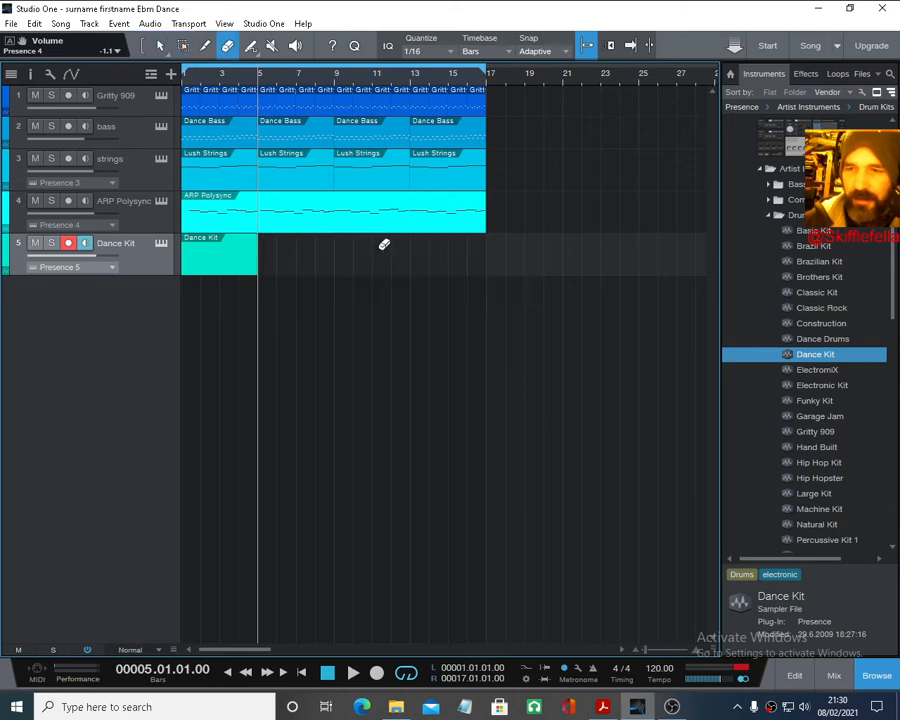
right_click(376, 260)
left_click(376, 259)
- Open the remaining Dance Kit part in the note editor and shorten the song's loop range to bars 1 to 2
double_click(217, 268)
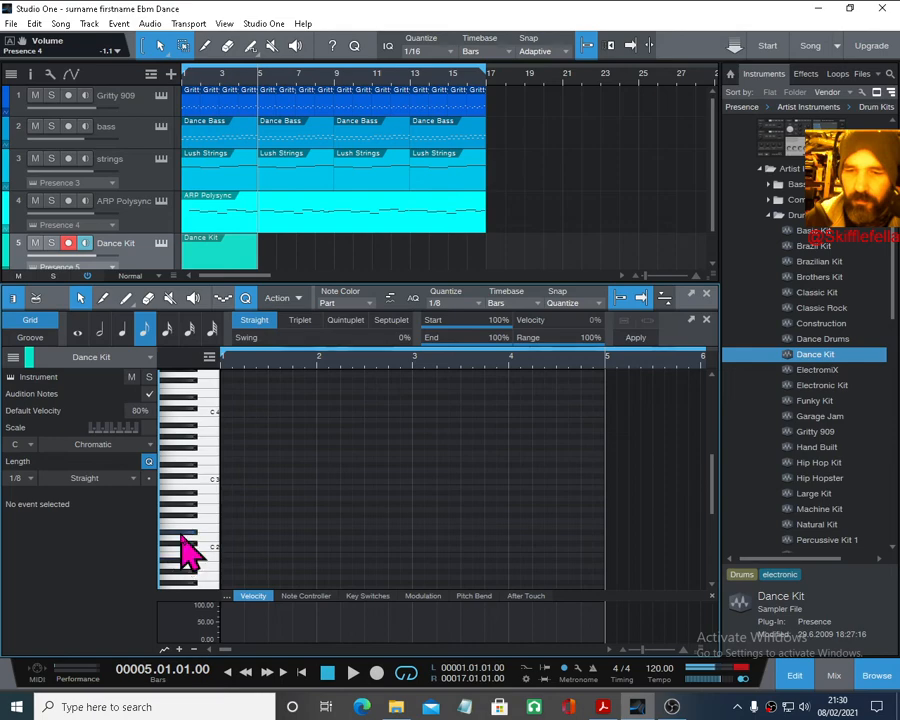
scroll(197, 548, "down", 3)
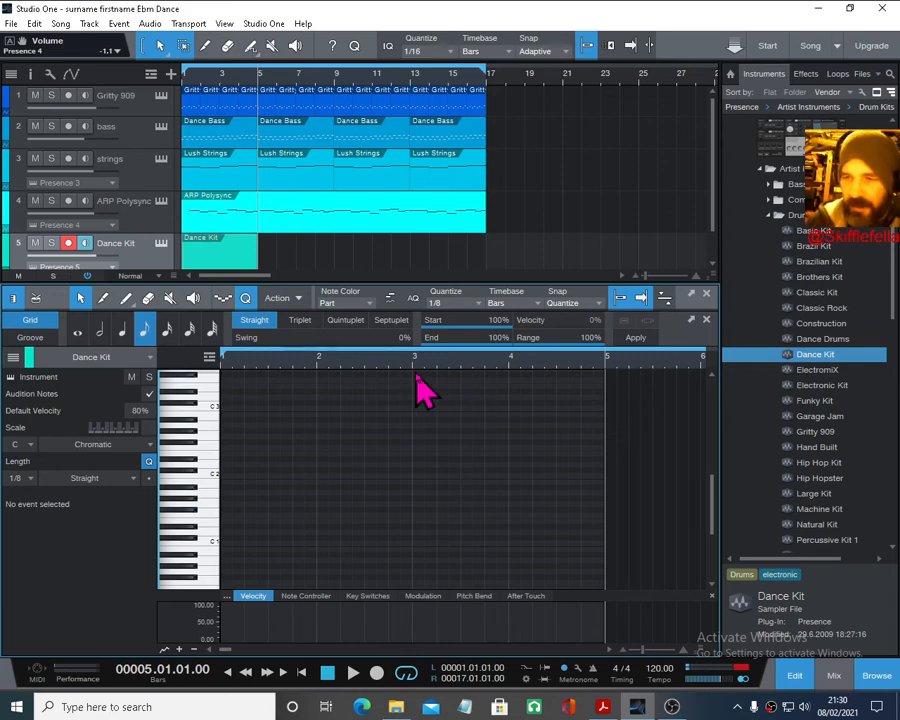
scroll(300, 392, "up", 3)
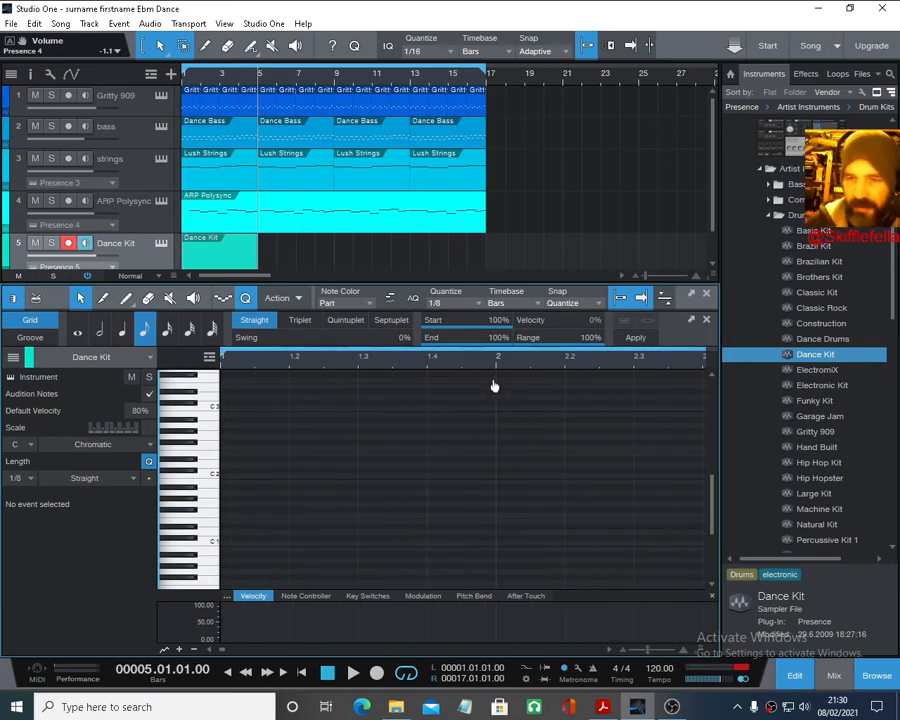
scroll(493, 386, "down", 2)
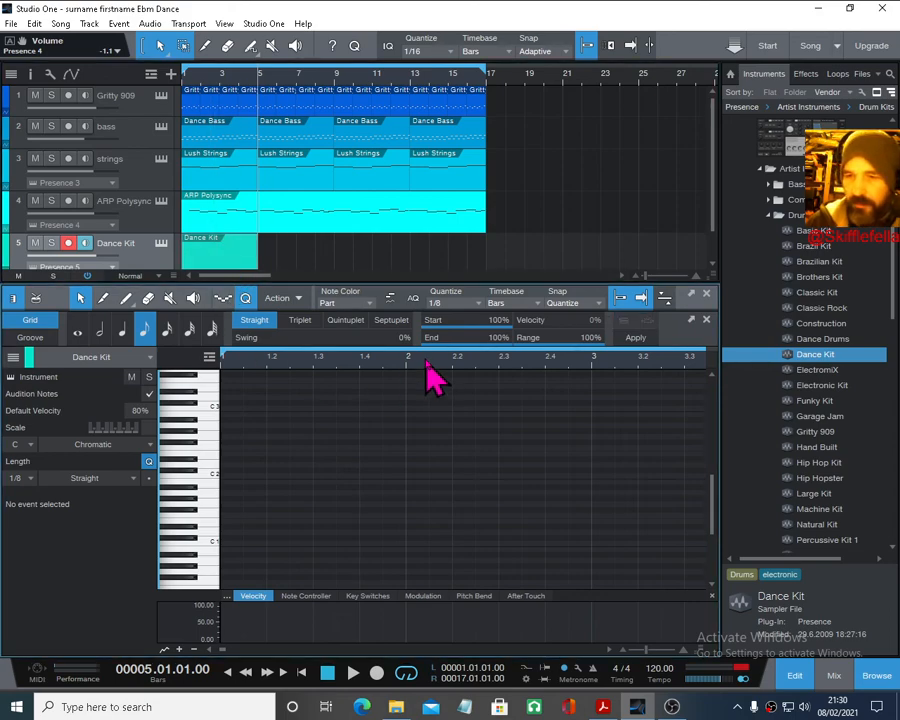
scroll(434, 374, "down", 5)
scroll(417, 355, "up", 4)
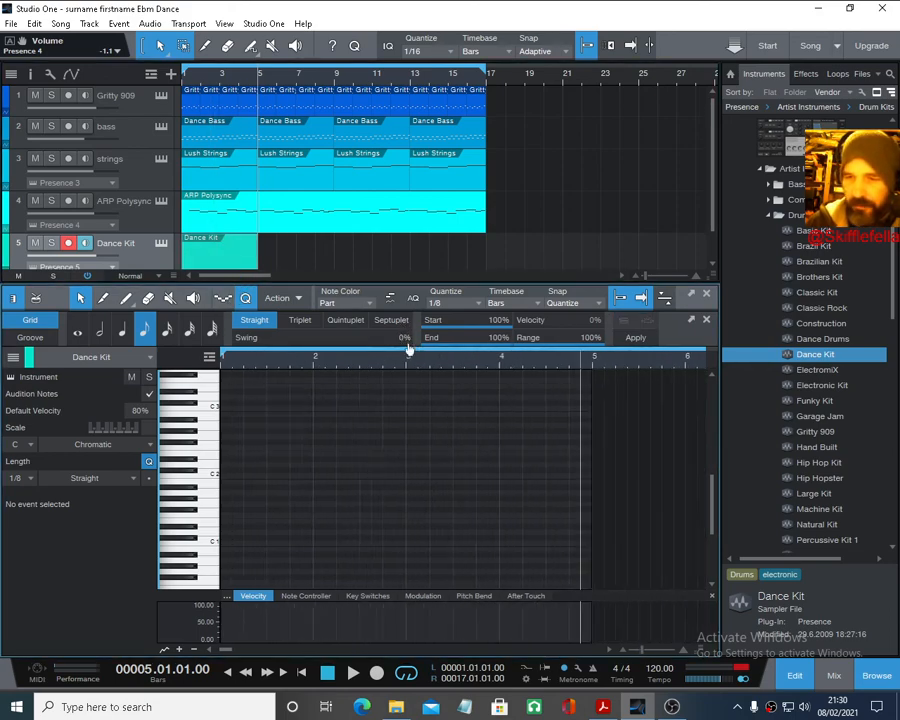
left_click_drag(488, 71, 201, 90)
- Split the Dance Kit part at bar 2 and erase the section after it, leaving a one-bar part
right_click(218, 240)
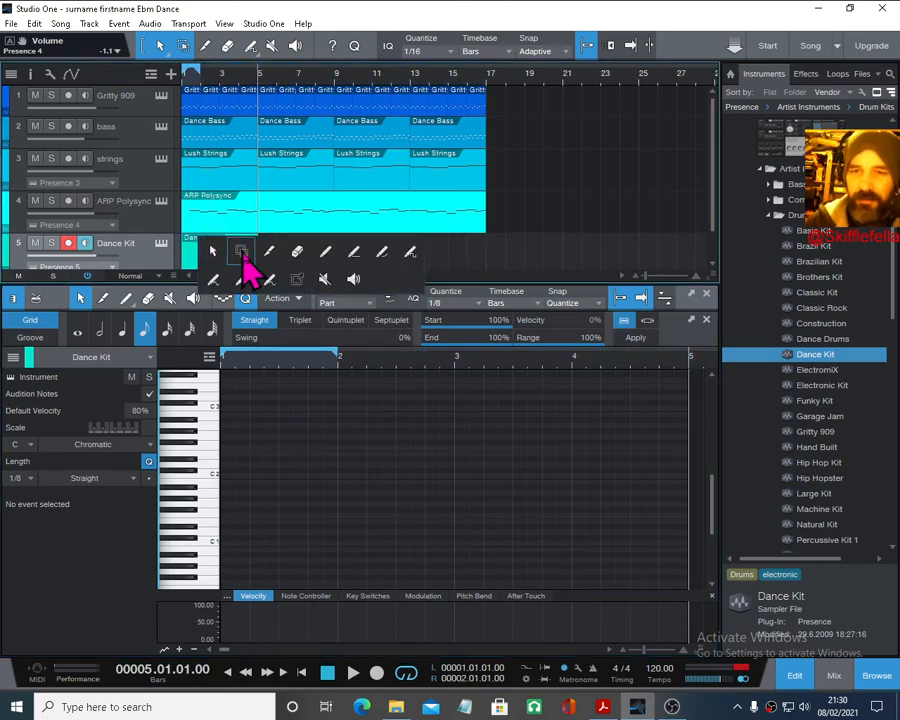
left_click(262, 250)
left_click(207, 247)
right_click(244, 268)
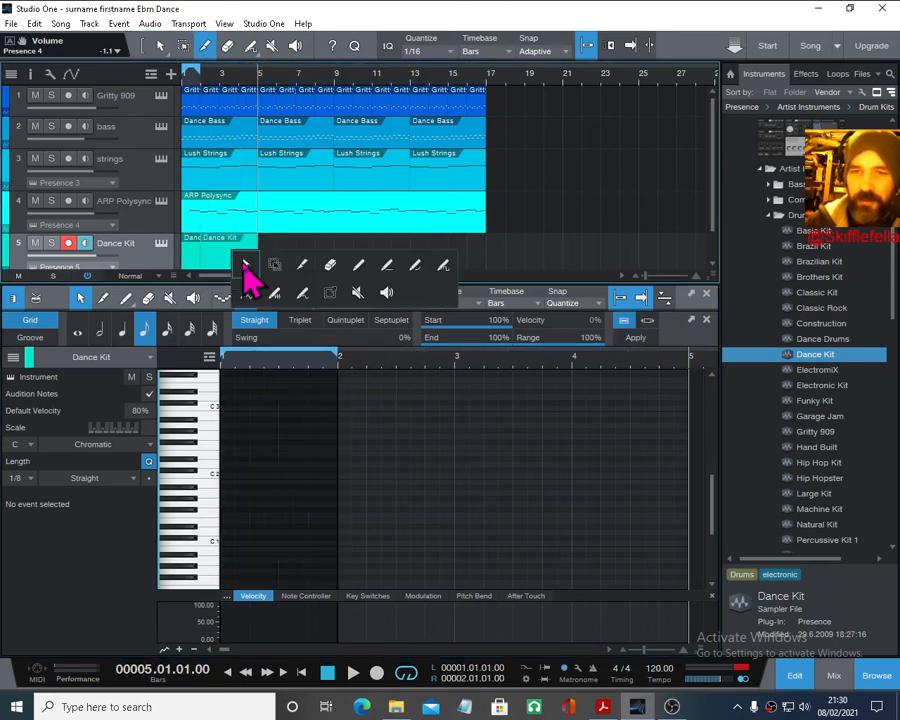
left_click(247, 268)
right_click(251, 267)
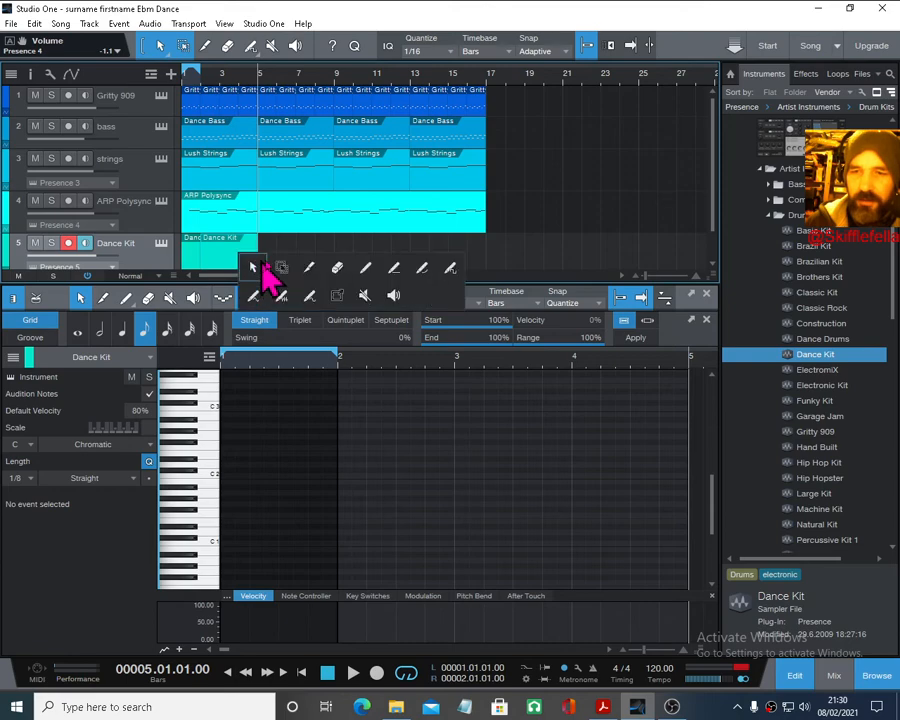
left_click(338, 269)
left_click(248, 251)
right_click(248, 253)
left_click(250, 258)
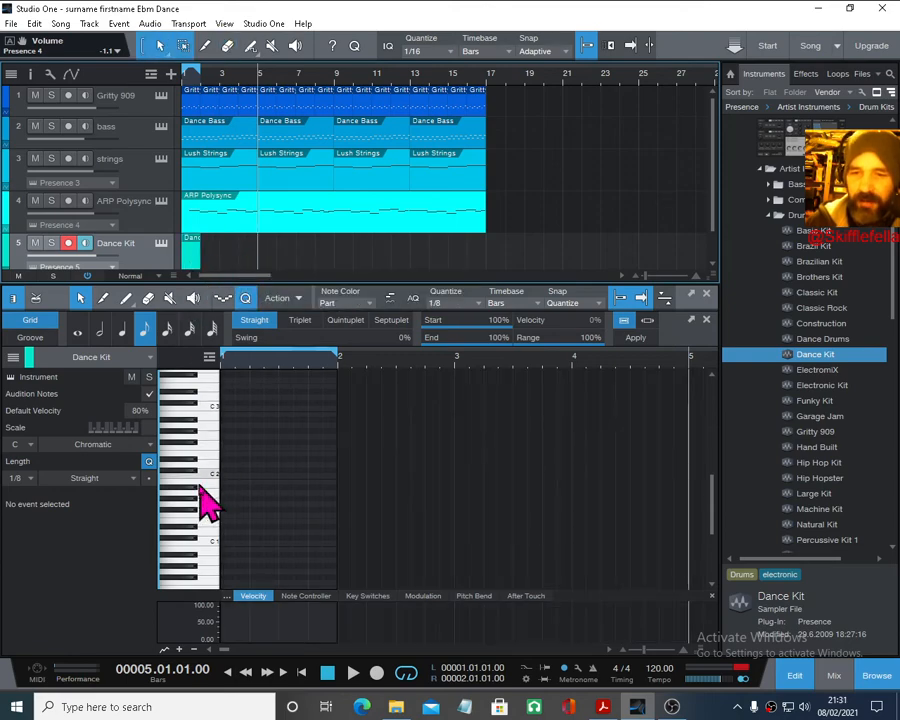
- Paint eighth-note claps on D#1 at beats 2 and 4 of bar 1, and briefly play them from the start
left_click(190, 540)
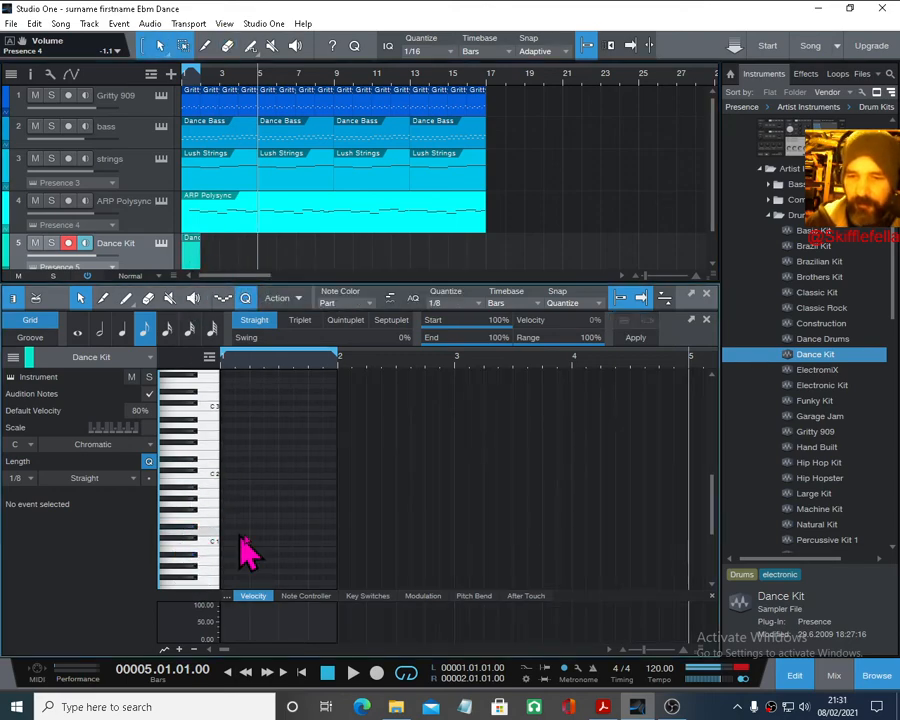
right_click(282, 524)
left_click(339, 525)
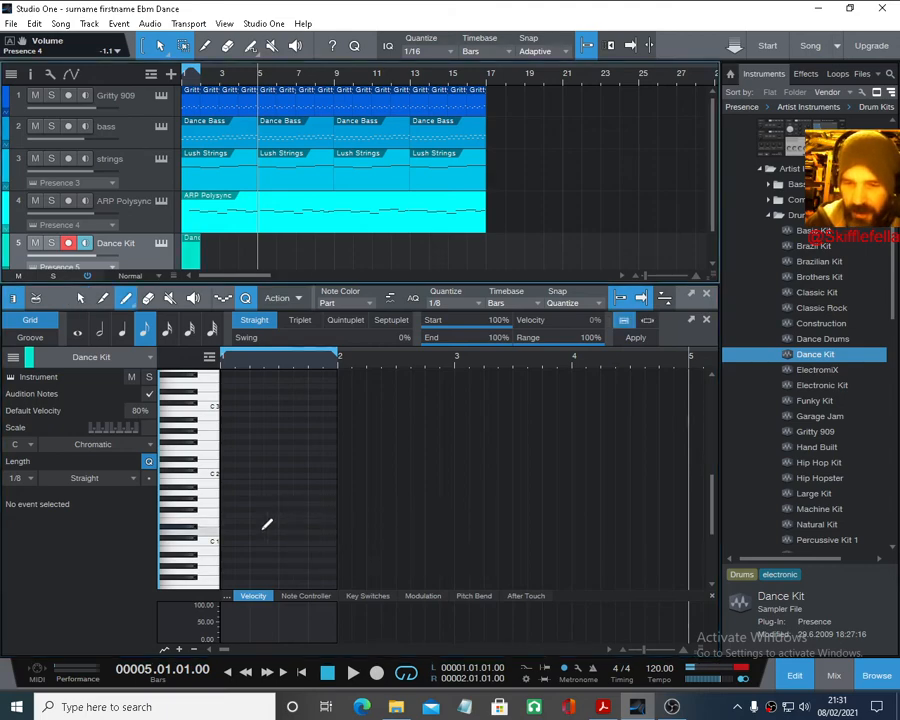
left_click(254, 526)
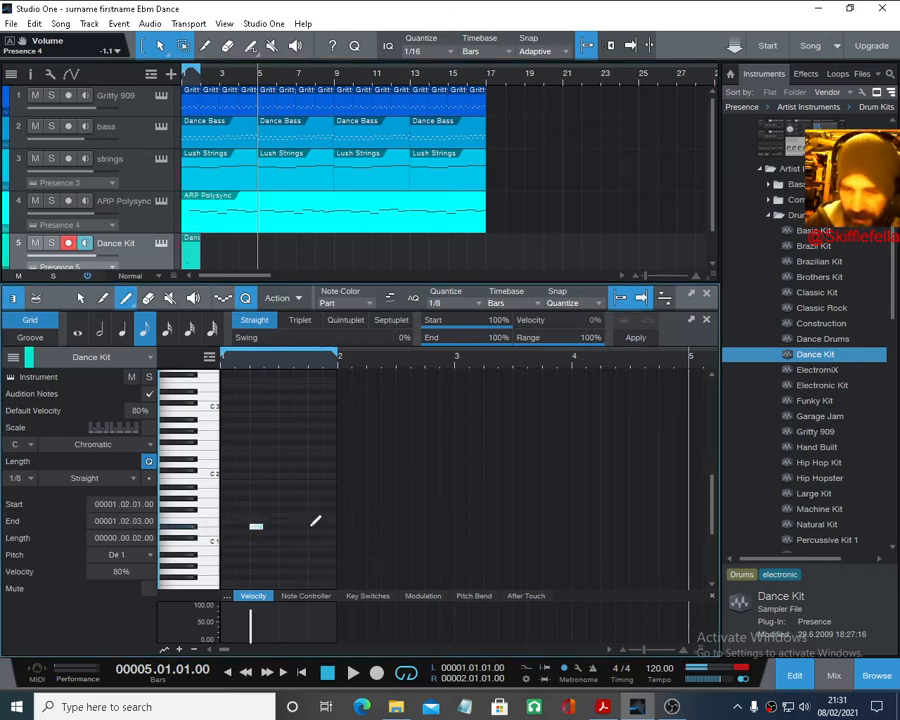
left_click(303, 672)
key("space")
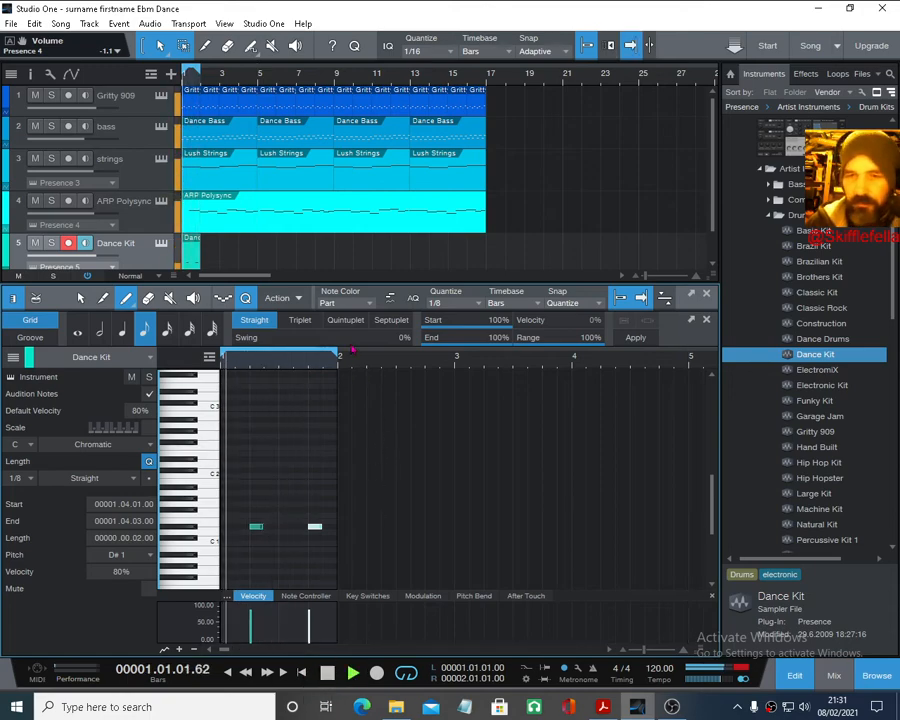
key("space")
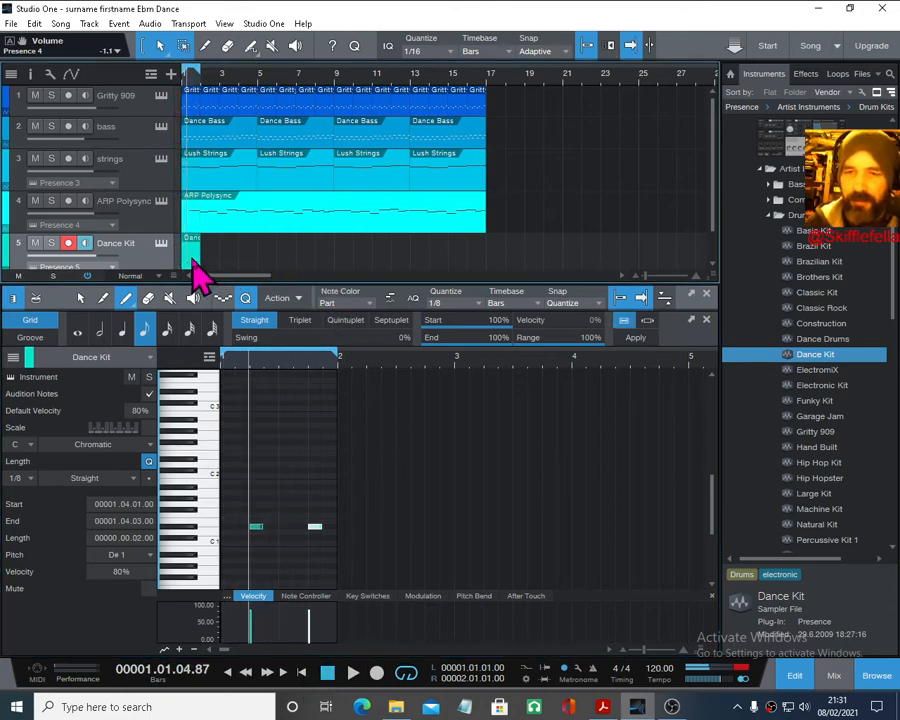
- Duplicate the one-bar Dance Kit clap part repeatedly until it fills the track up to bar 17
key("d")
key("d")
key("d")
key("d")
key("d")
key("d")
key("d")
key("d")
key("d")
key("d")
key("d")
key("d")
key("d")
key("d")
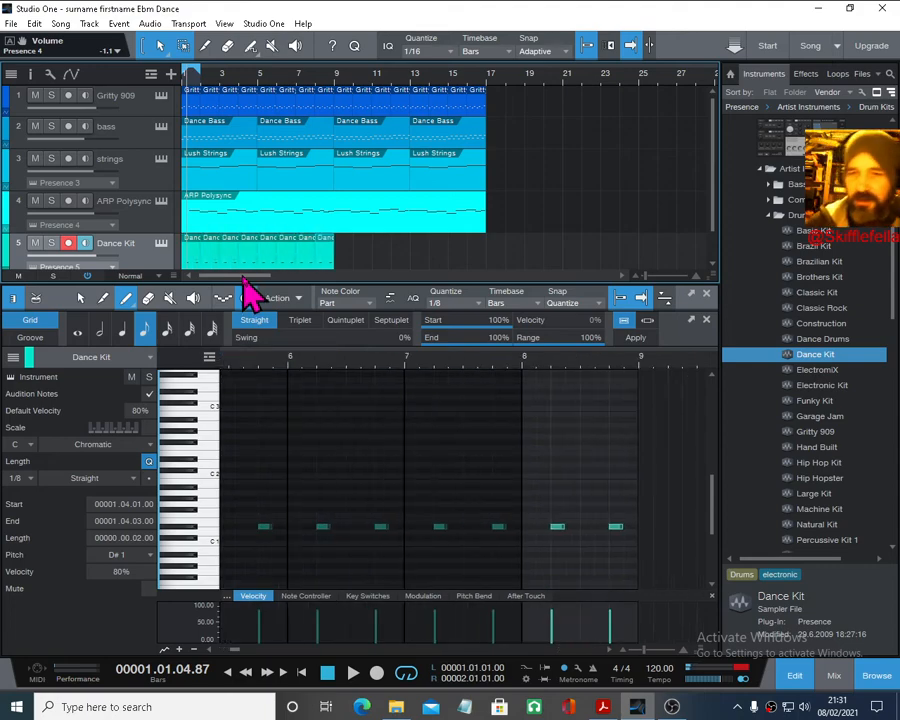
key("d")
- Play the song from the start with the Dance Kit volume at -6.8 dB and the loop range extended to bar 17
key("Home")
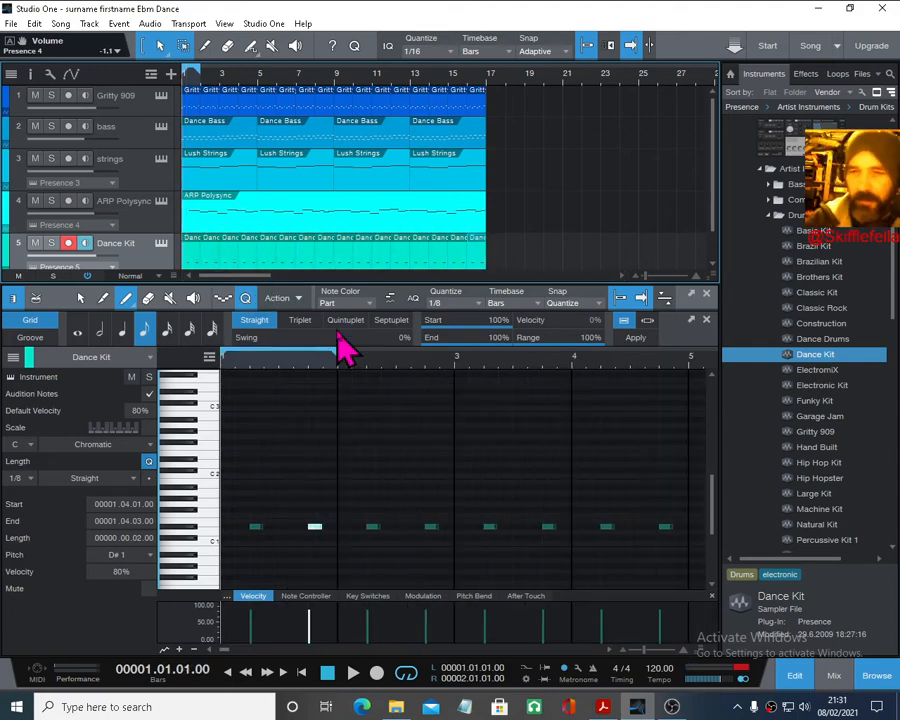
key("space")
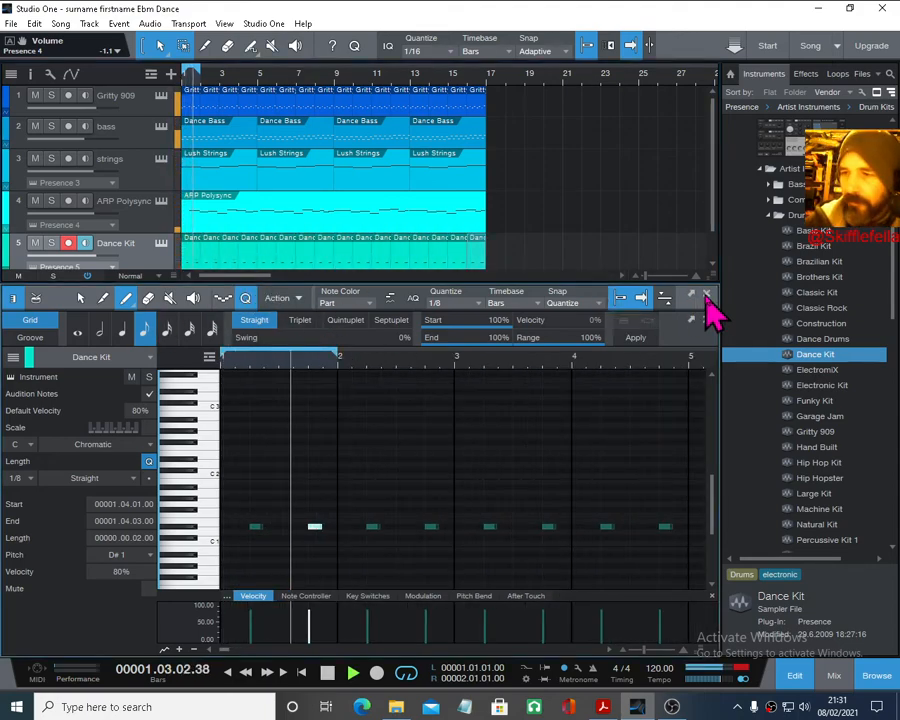
left_click(706, 293)
left_click_drag(118, 260, 93, 260)
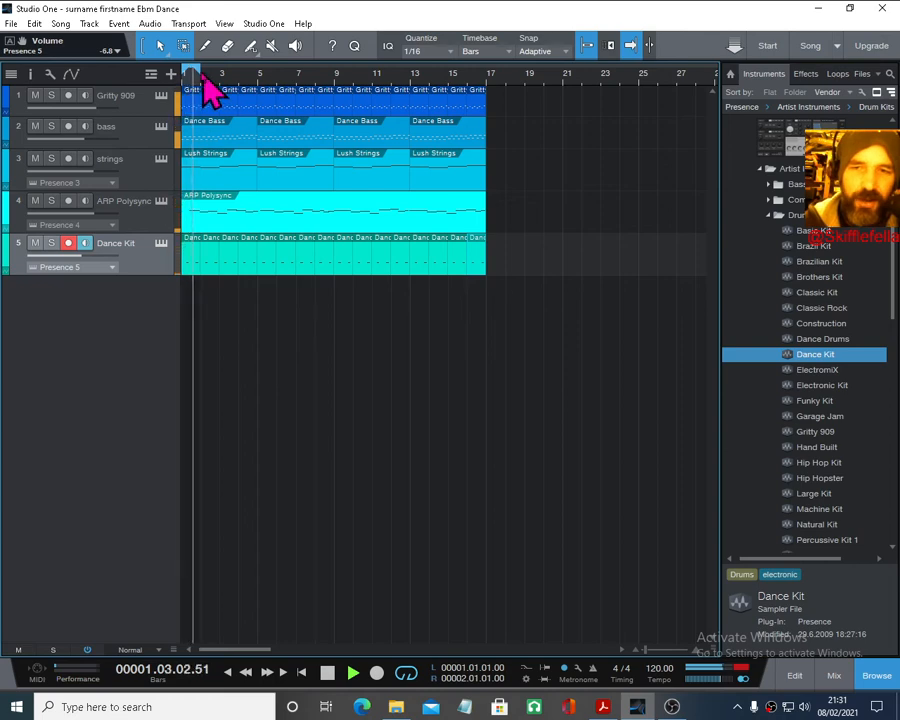
left_click_drag(203, 73, 487, 73)
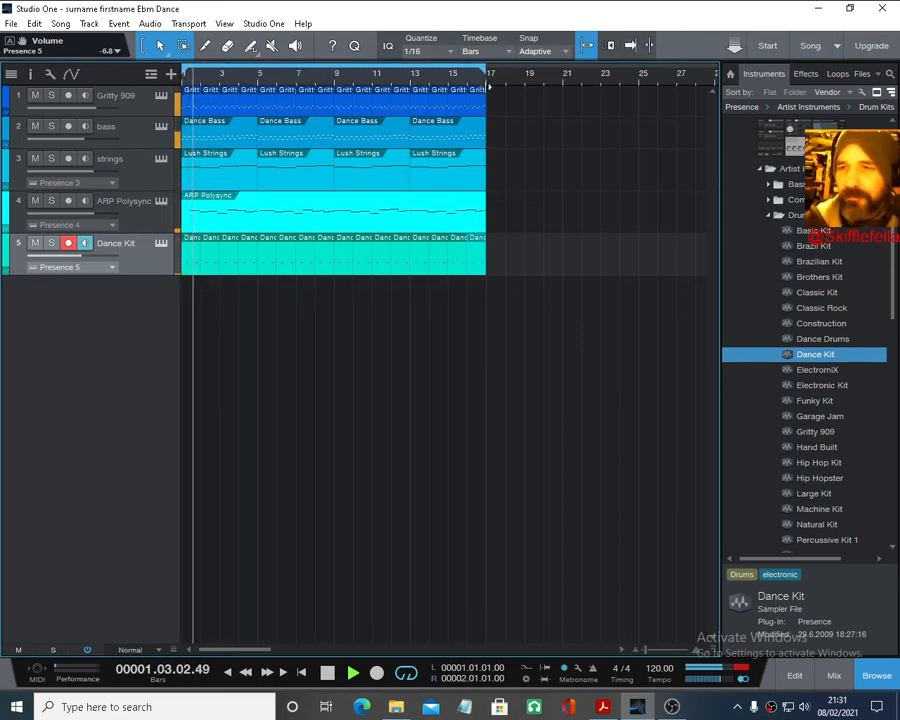
- Open the Dance Kit track's Presence instrument and set the track volume to -2.6 dB
left_click(160, 245)
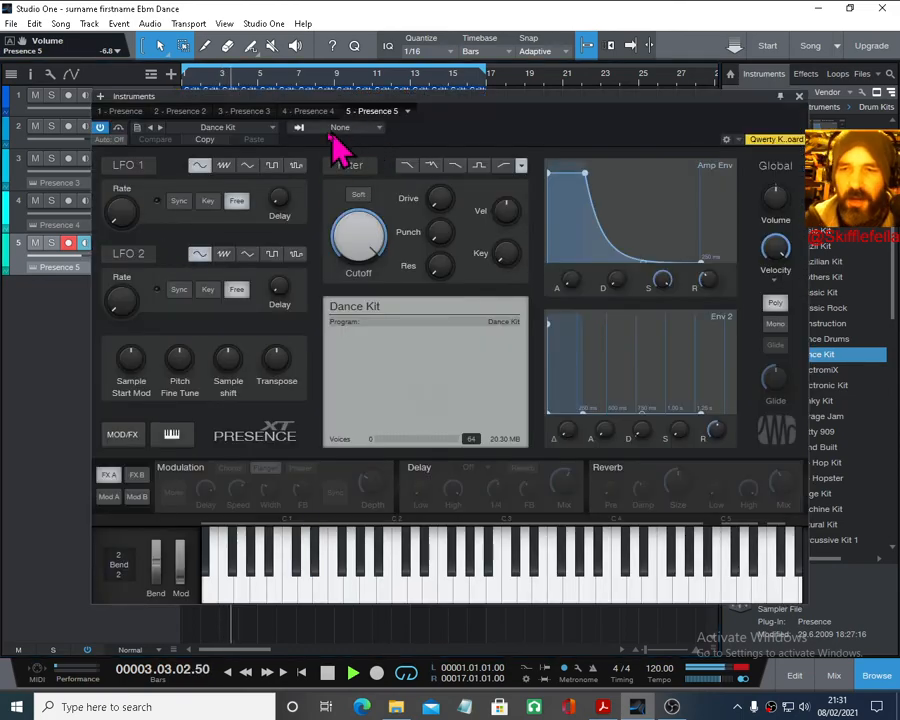
left_click_drag(211, 97, 307, 107)
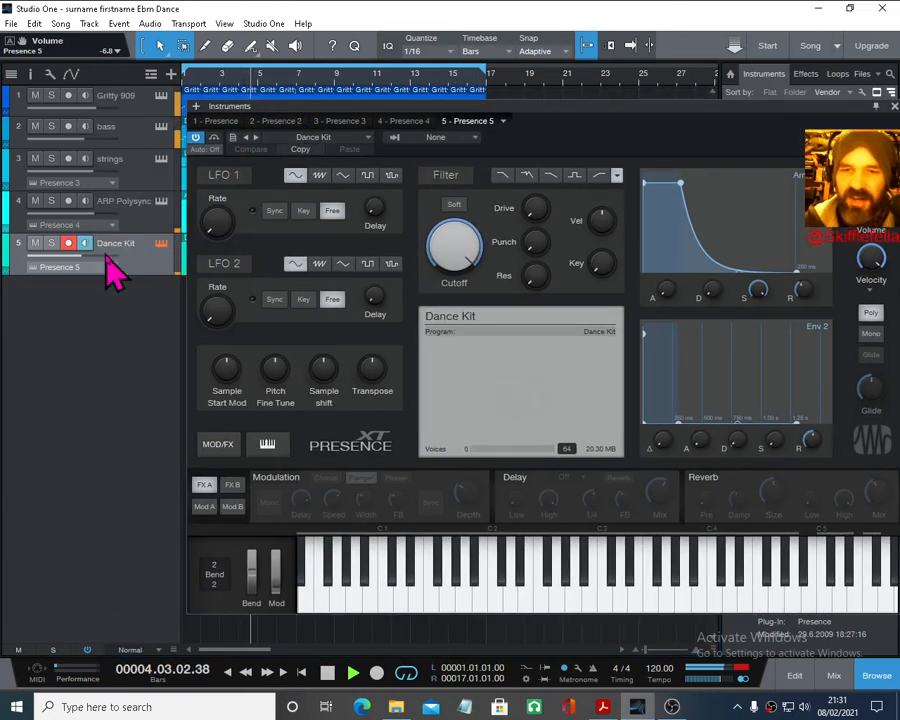
left_click_drag(106, 257, 114, 257)
- Audition Dance Drums, Construction, ElectromiX, Electronic Kit, Funky Kit and Classic Kit on the claps track during playback, and return to Dance Kit
left_click(313, 135)
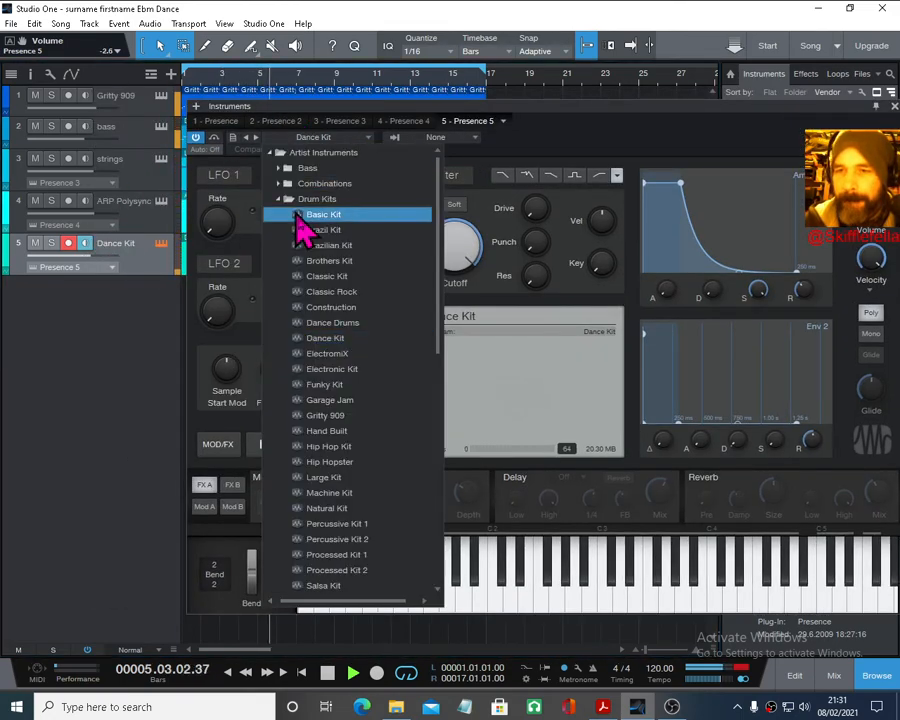
left_click(362, 324)
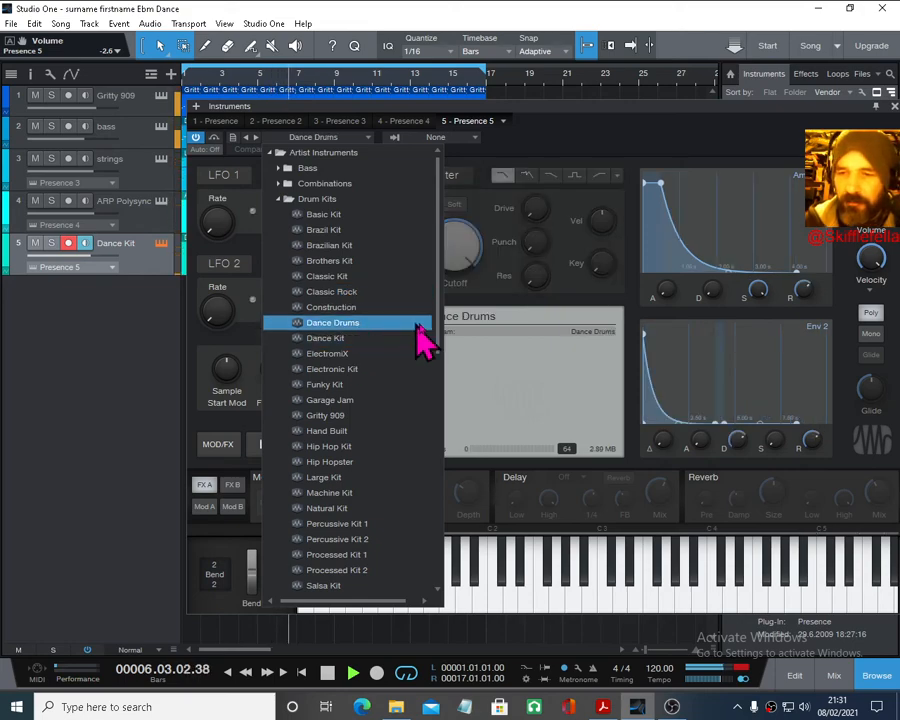
left_click(366, 309)
left_click(364, 353)
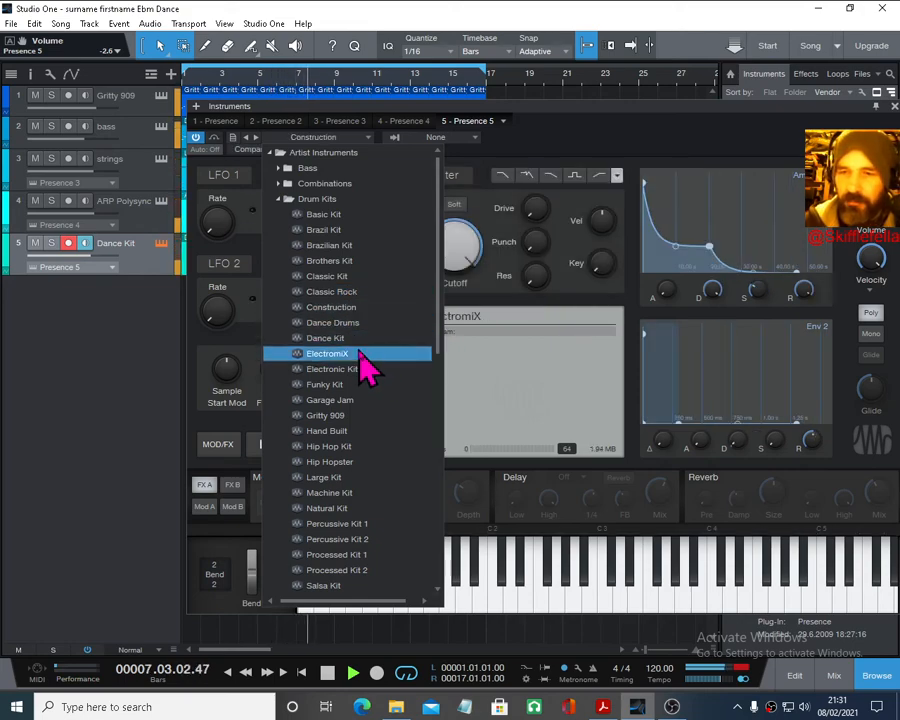
left_click(355, 370)
left_click(364, 386)
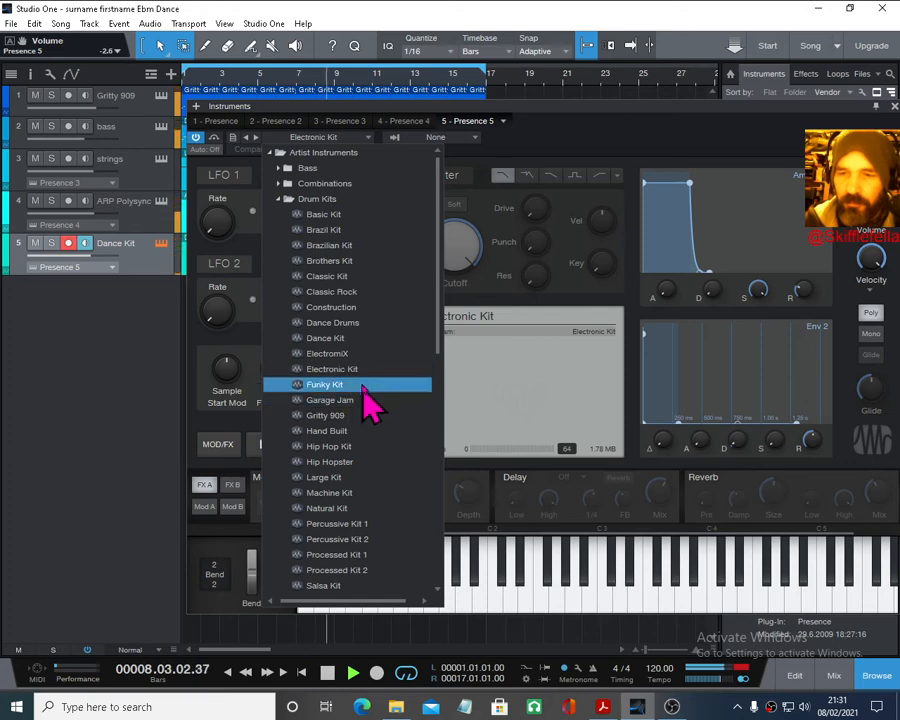
left_click(368, 385)
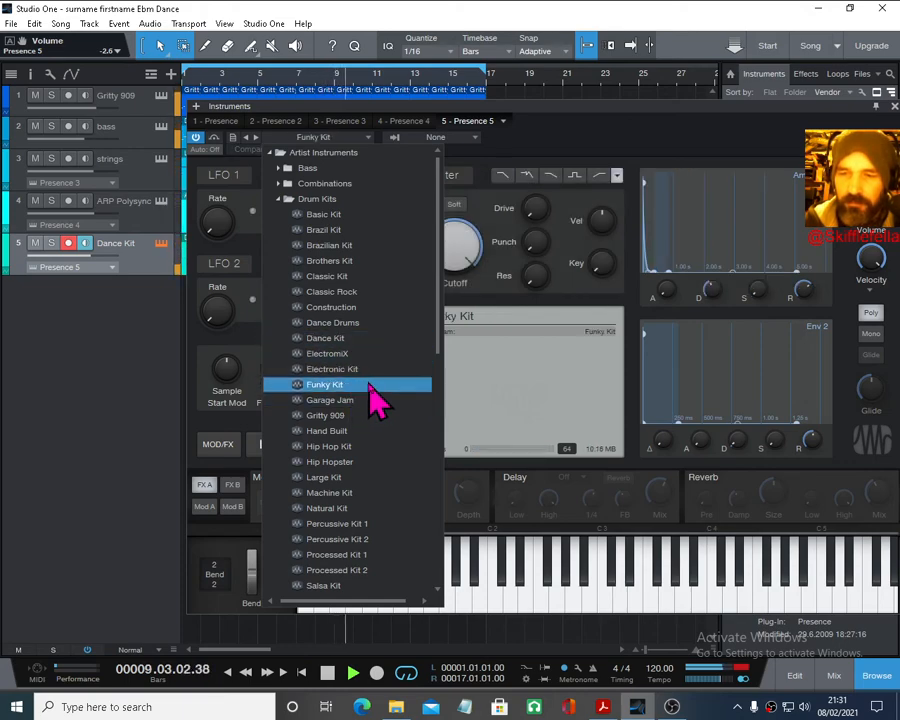
left_click(372, 280)
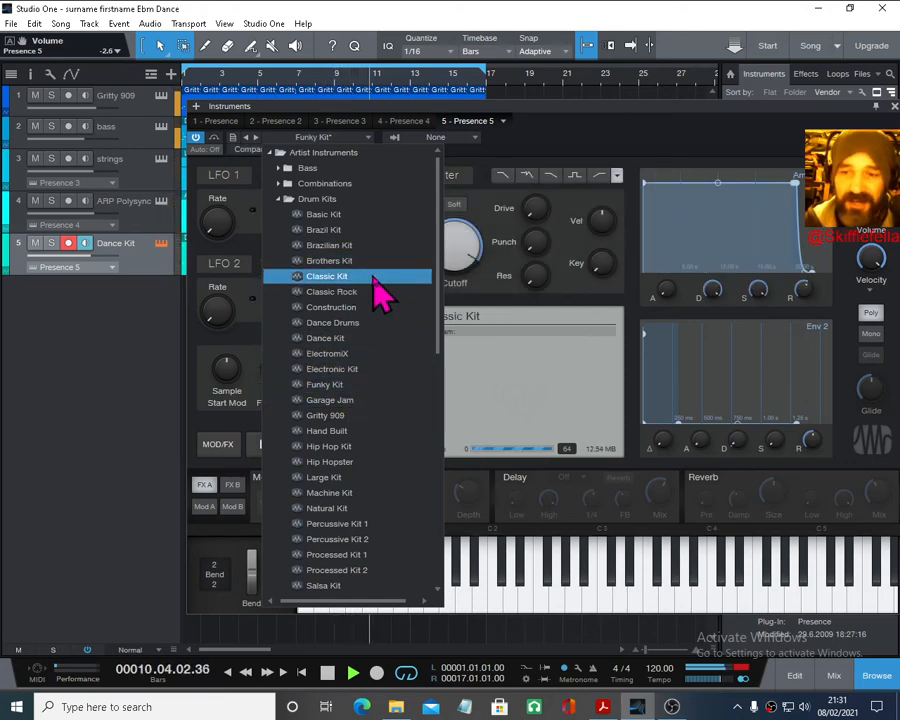
left_click(367, 340)
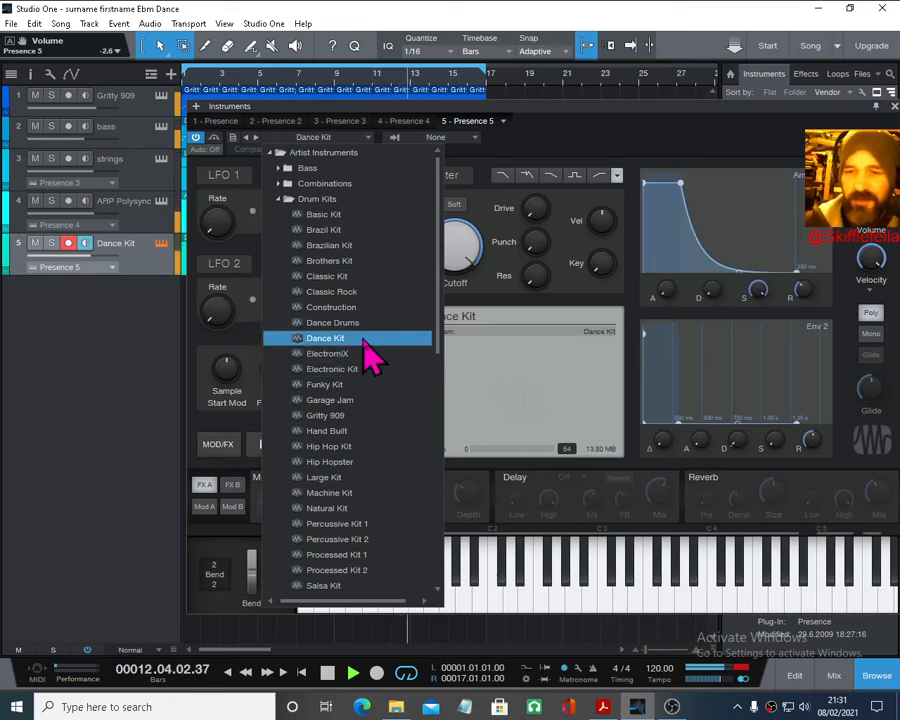
left_click(605, 135)
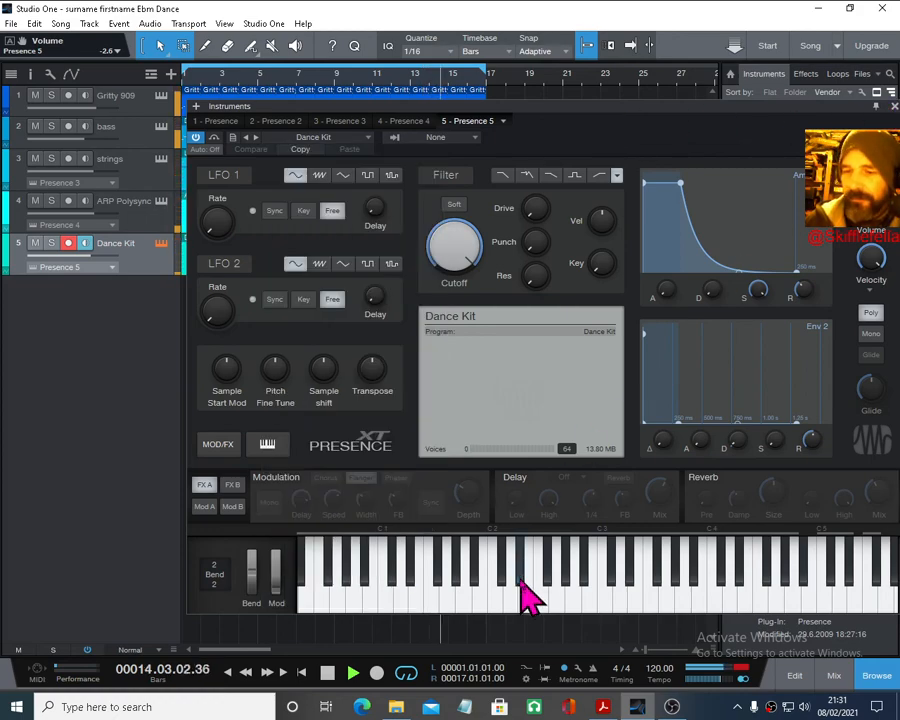
- Close the Presence instrument, set the Dance Kit track volume to -4.8 dB during playback, and return to the song start
key("space")
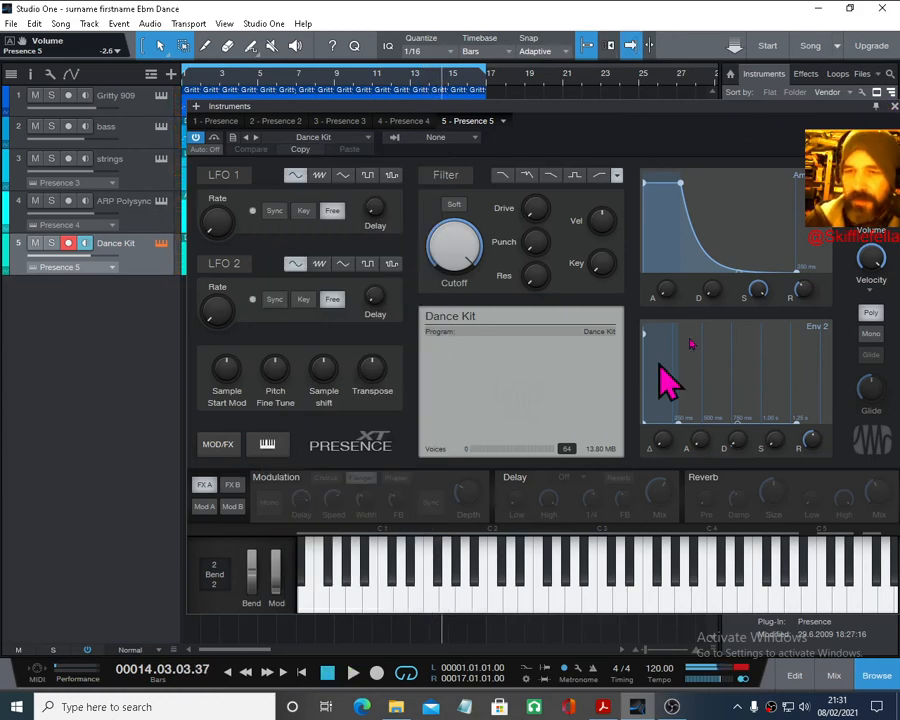
left_click(894, 106)
key("space")
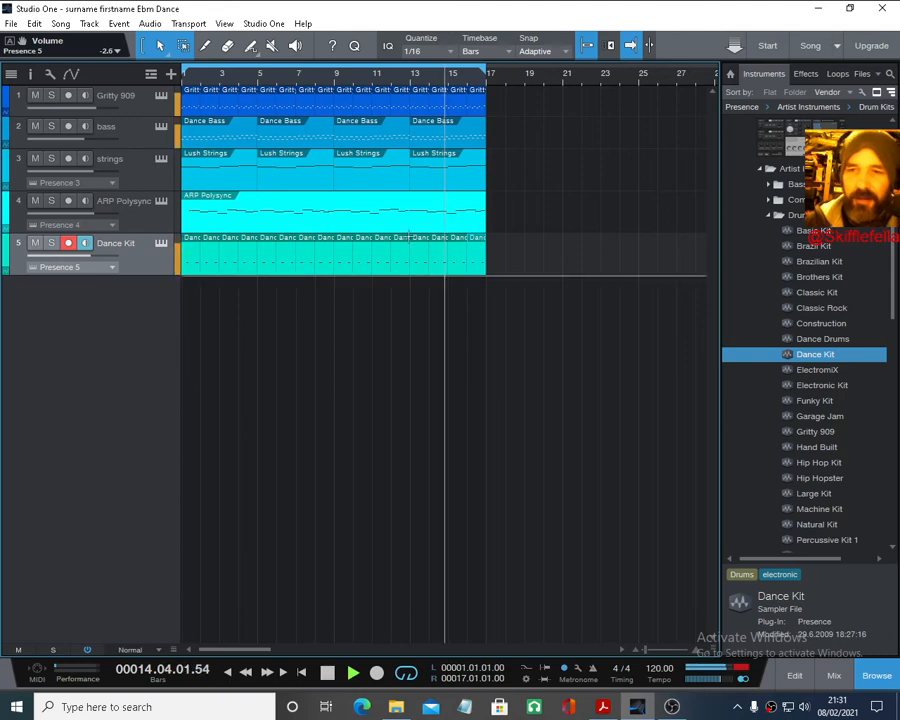
left_click_drag(101, 257, 96, 257)
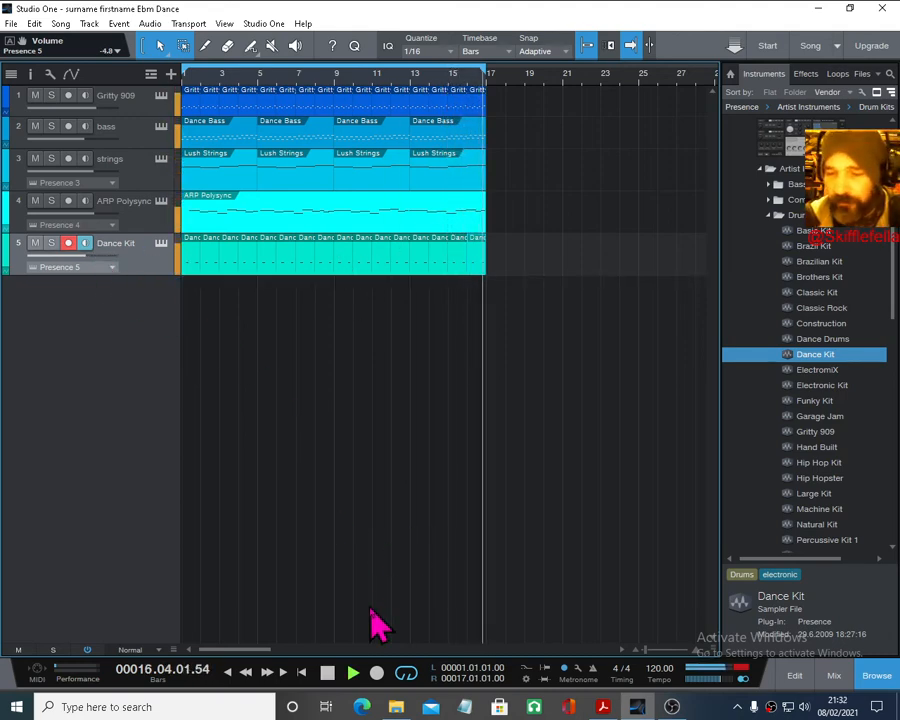
left_click(302, 672)
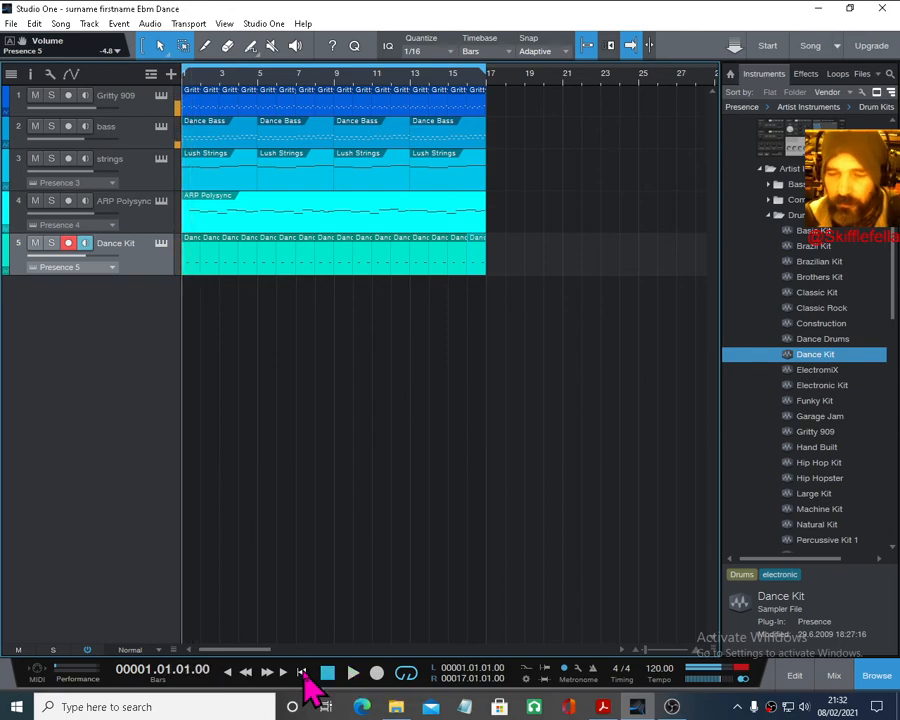
- Switch to Adobe Acrobat Reader and read the Extension 4 drum-fill and finishing instructions in the Ebm Dance PDF
left_click(603, 708)
scroll(416, 528, "down", 6)
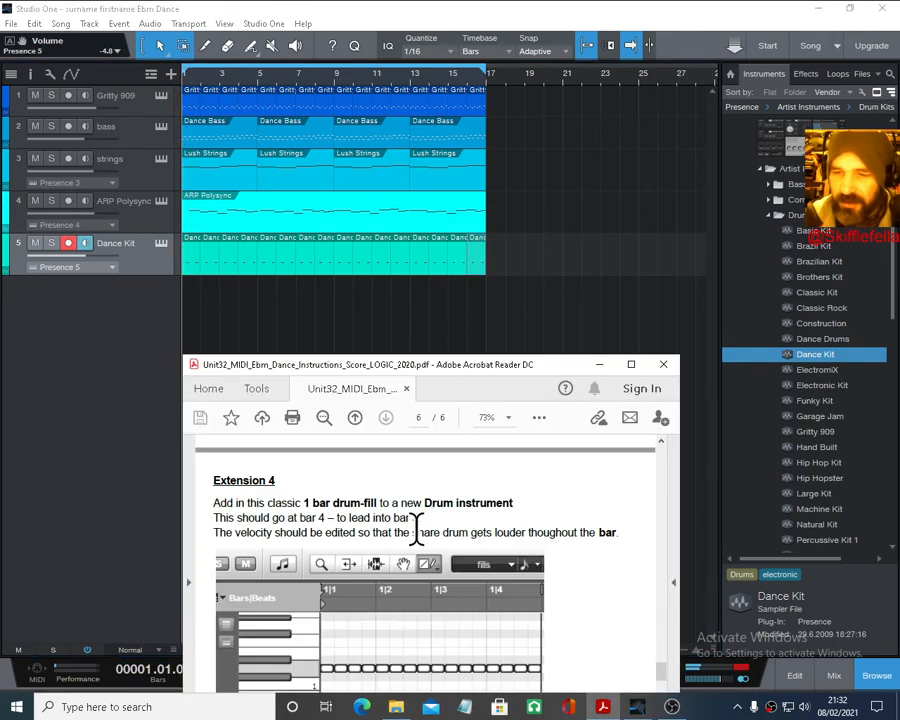
scroll(416, 528, "down", 1)
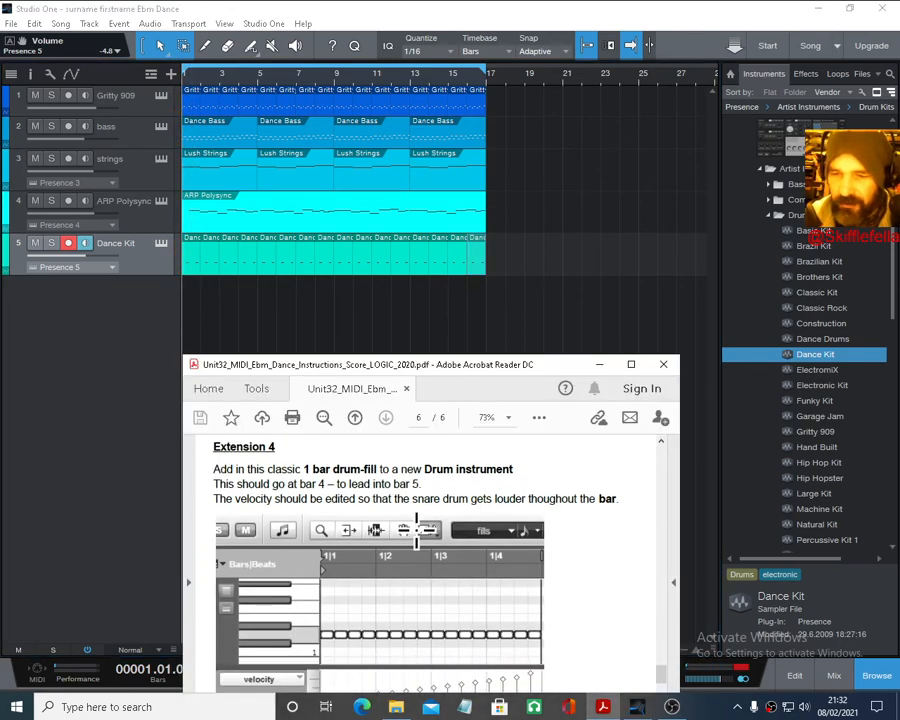
scroll(416, 528, "down", 6)
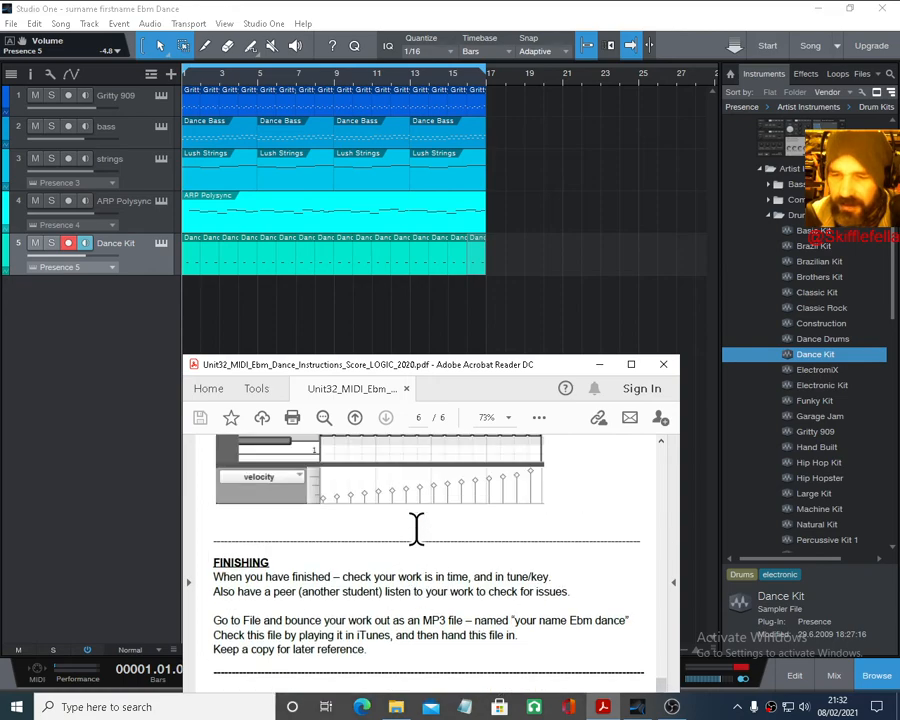
scroll(416, 528, "up", 4)
left_click(599, 364)
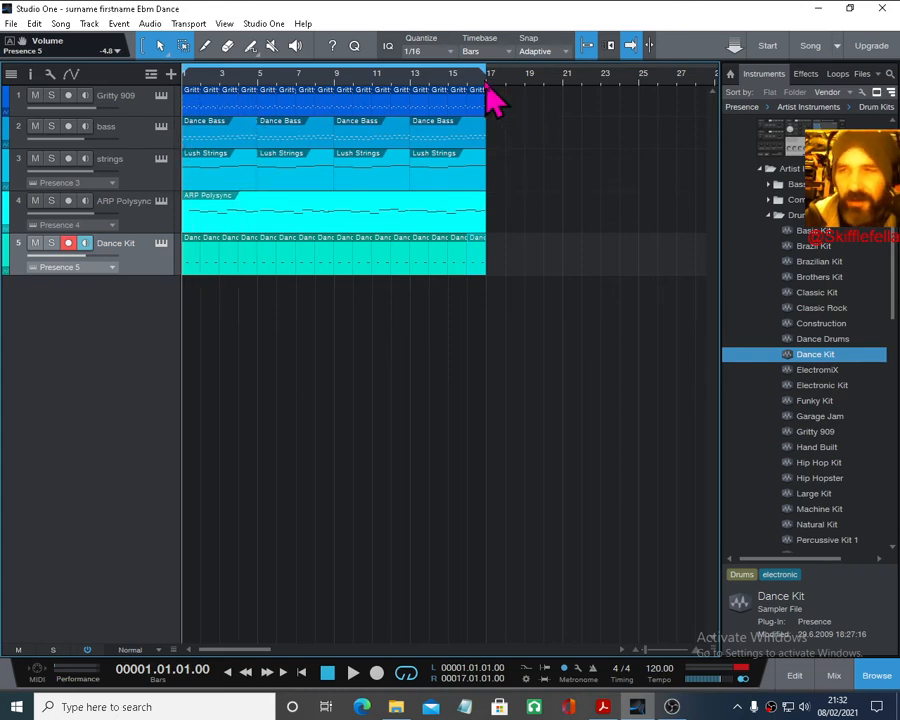
- Delete the Dance Kit claps in bars 1 to 4 and move the ARP Polysync part to start at bar 5
key("w")
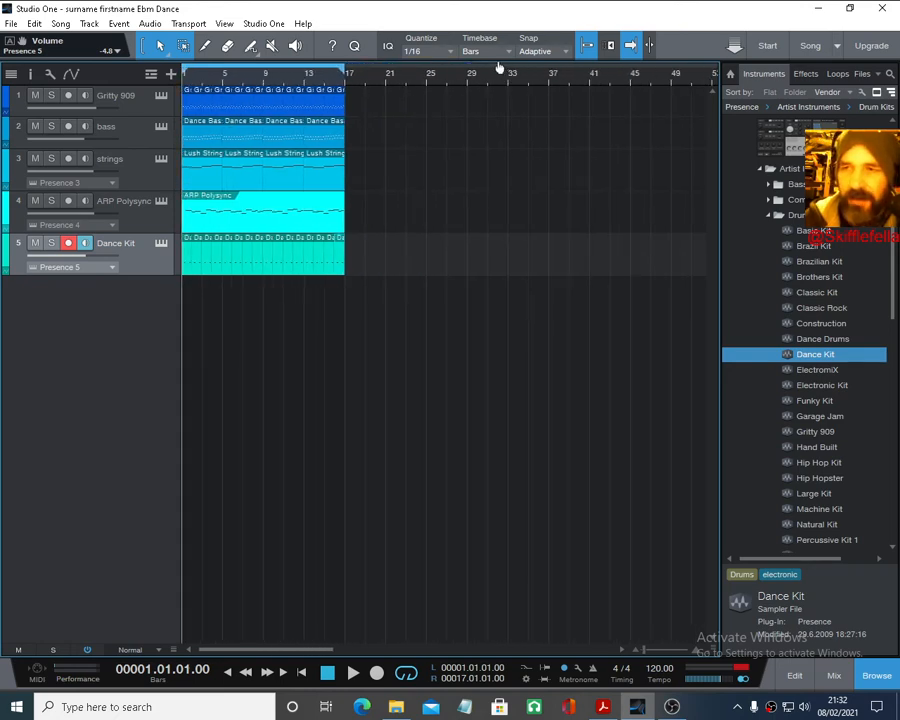
key("e")
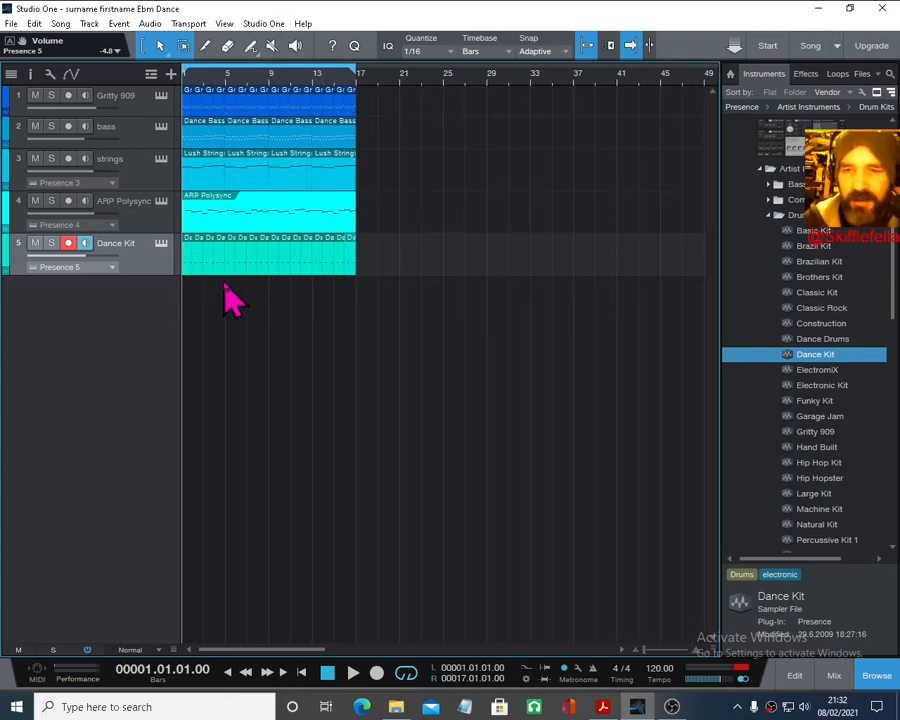
key("Delete")
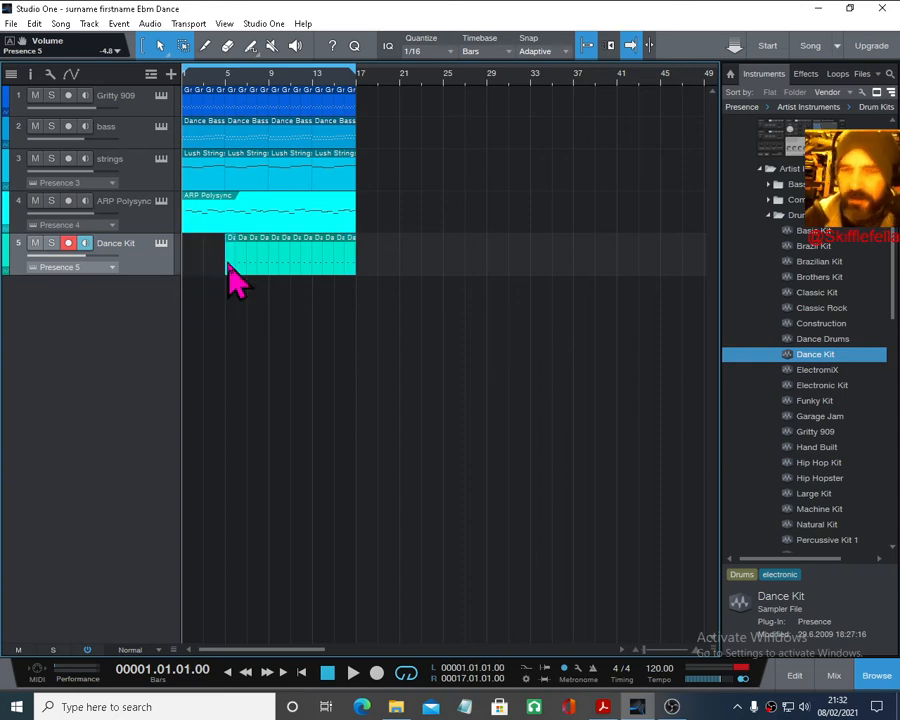
left_click_drag(217, 222, 262, 228)
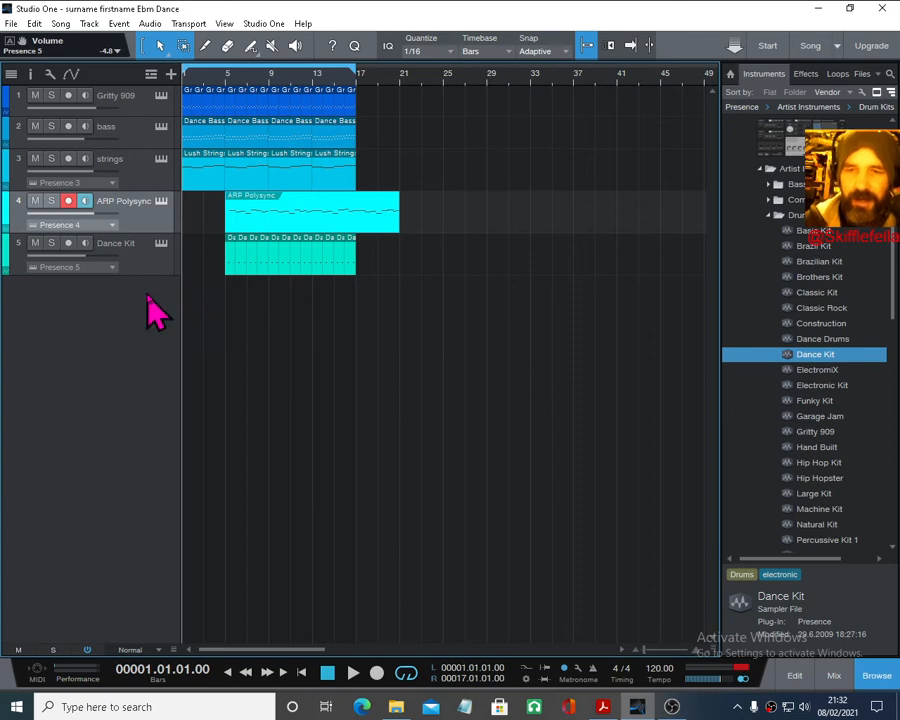
- Add the Gritty 909 drum kit as a new instrument track below Dance Kit and close its instrument window
left_click(771, 216)
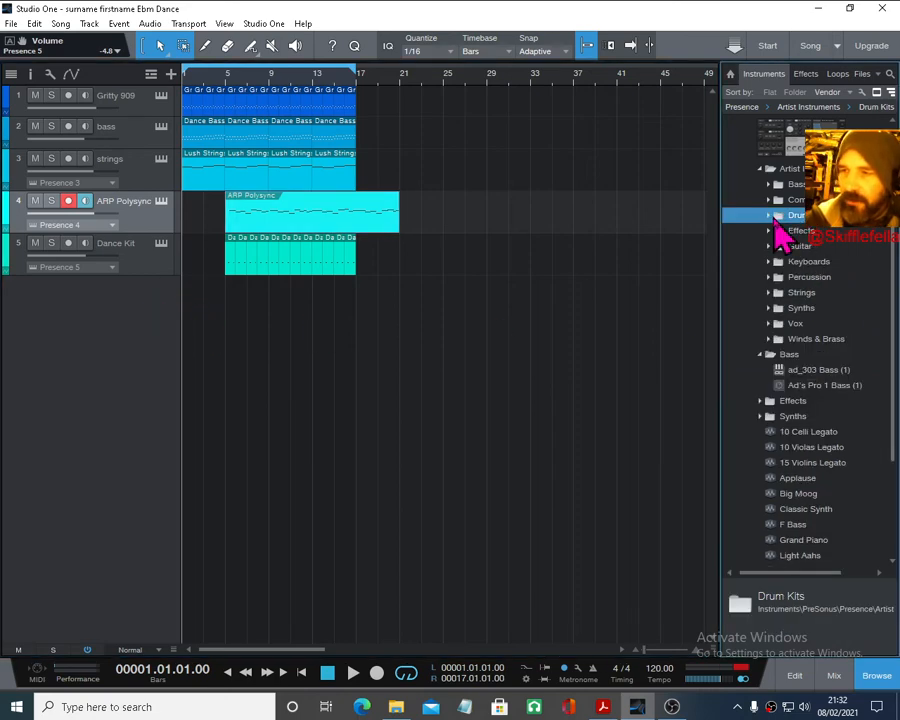
left_click(771, 216)
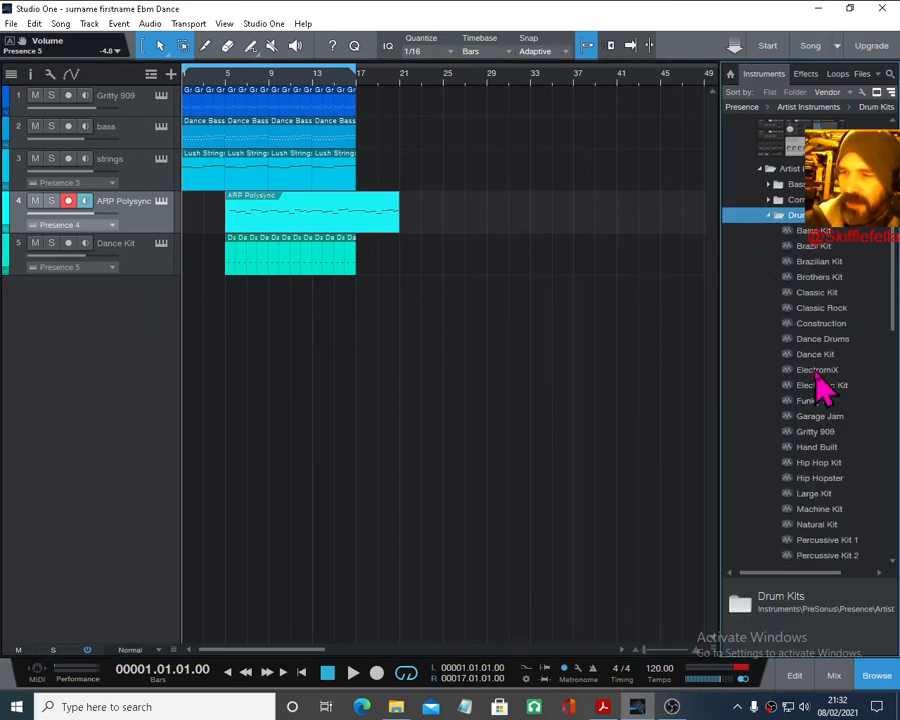
left_click(818, 434)
left_click_drag(813, 441, 230, 370)
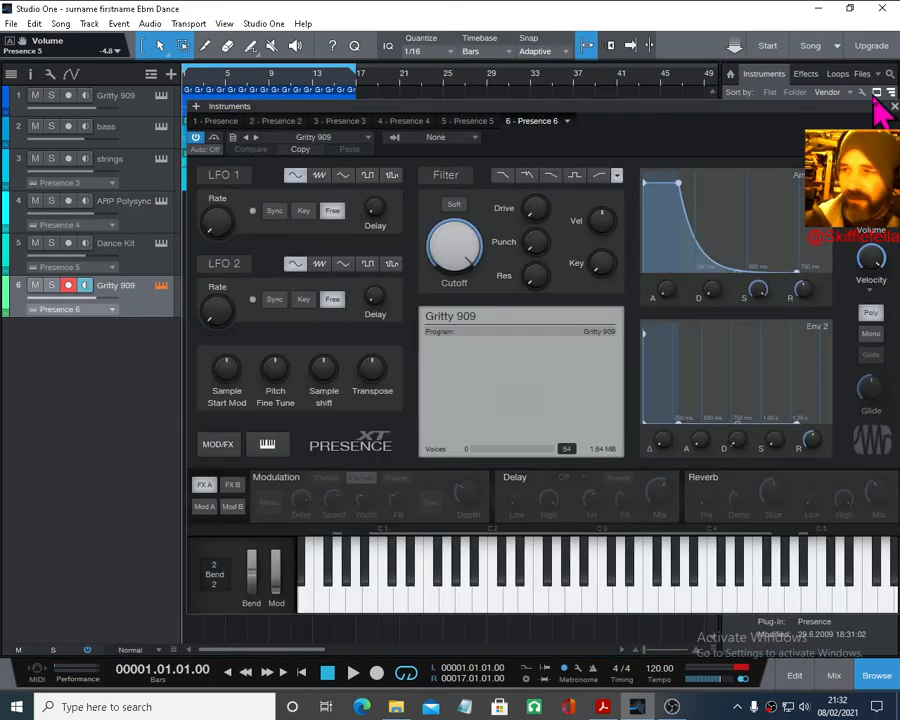
left_click(895, 106)
- Switch to Adobe Acrobat Reader and examine the drum-fill note pattern and velocity example, and close the document
left_click(603, 707)
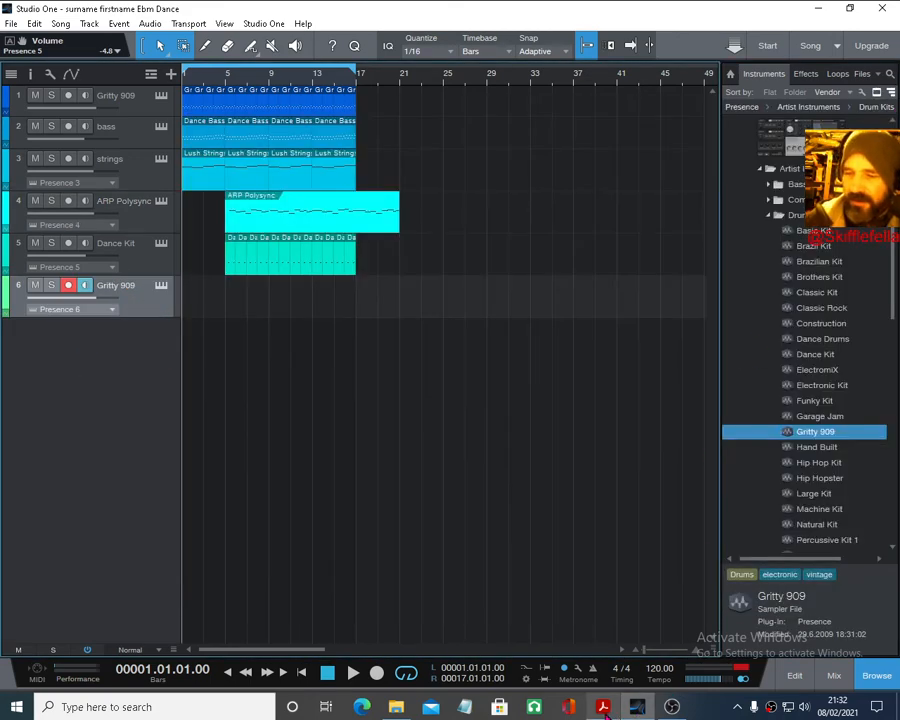
scroll(450, 488, "down", 2)
scroll(451, 503, "up", 1)
scroll(451, 503, "up", 1)
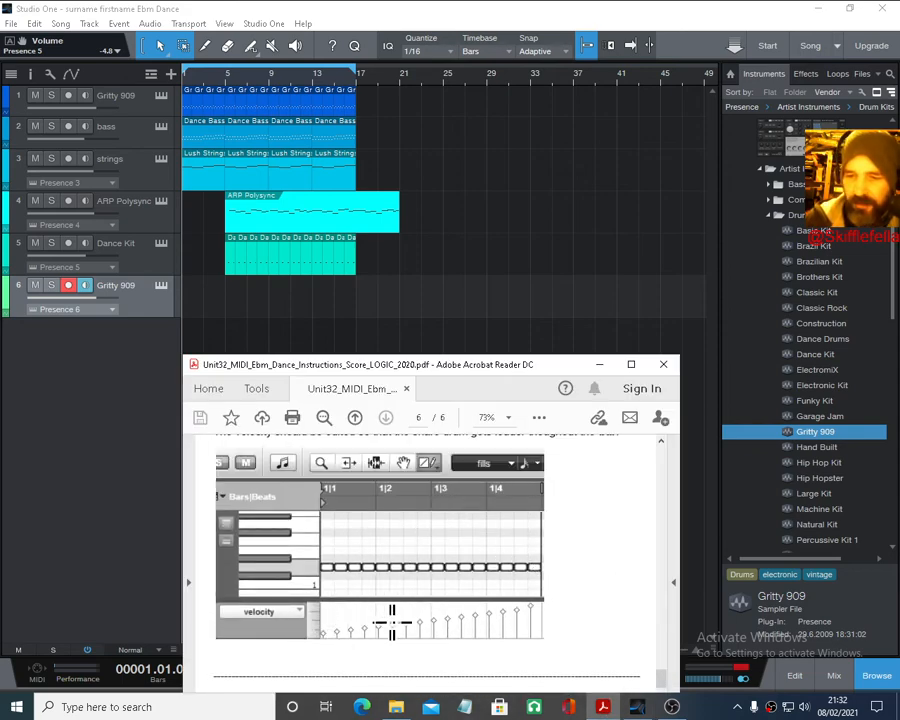
left_click(665, 364)
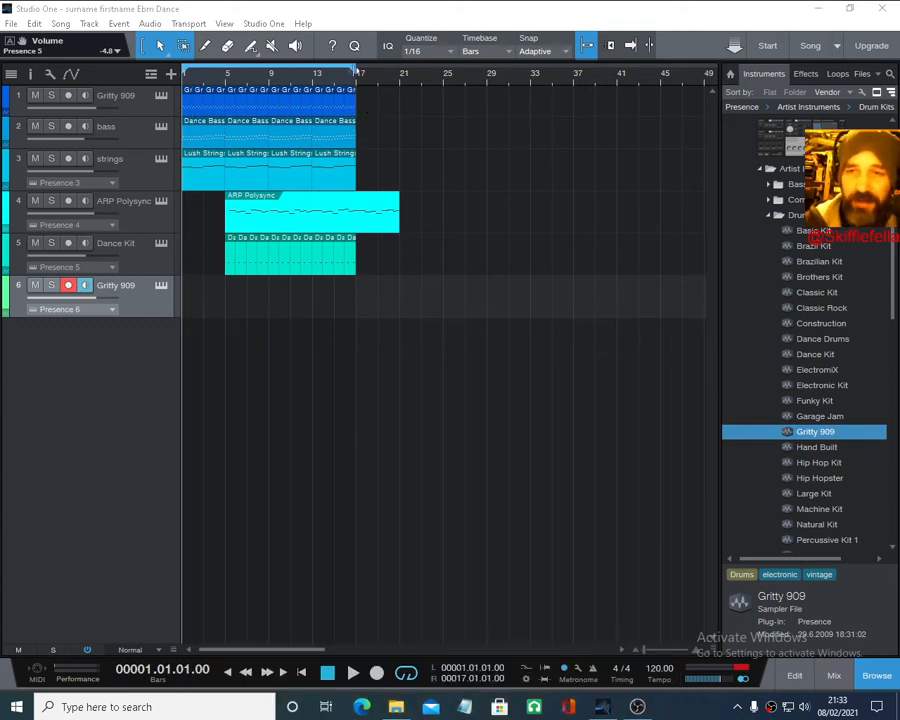
- Shorten the loop range to end at bar 3 and create an empty part on the new Gritty 909 track, opening it for note editing
left_click_drag(356, 71, 472, 123)
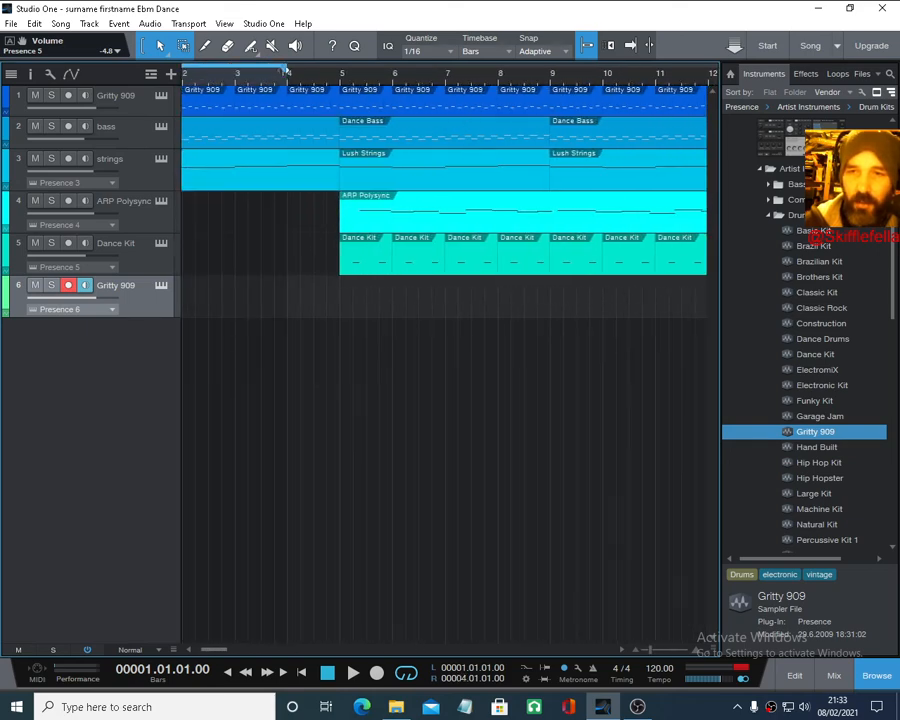
double_click(209, 305)
double_click(209, 307)
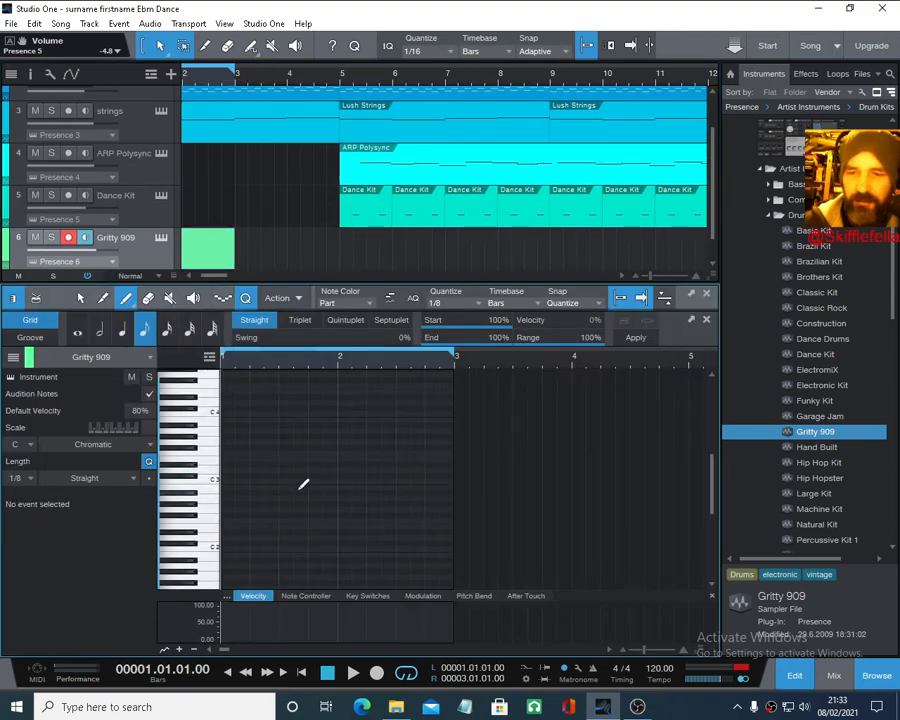
- Find the snare sound on the keyboard, set the note grid to 1/16, and draw a D1 note at the start of bar 1
left_click(195, 509)
scroll(199, 573, "down", 2)
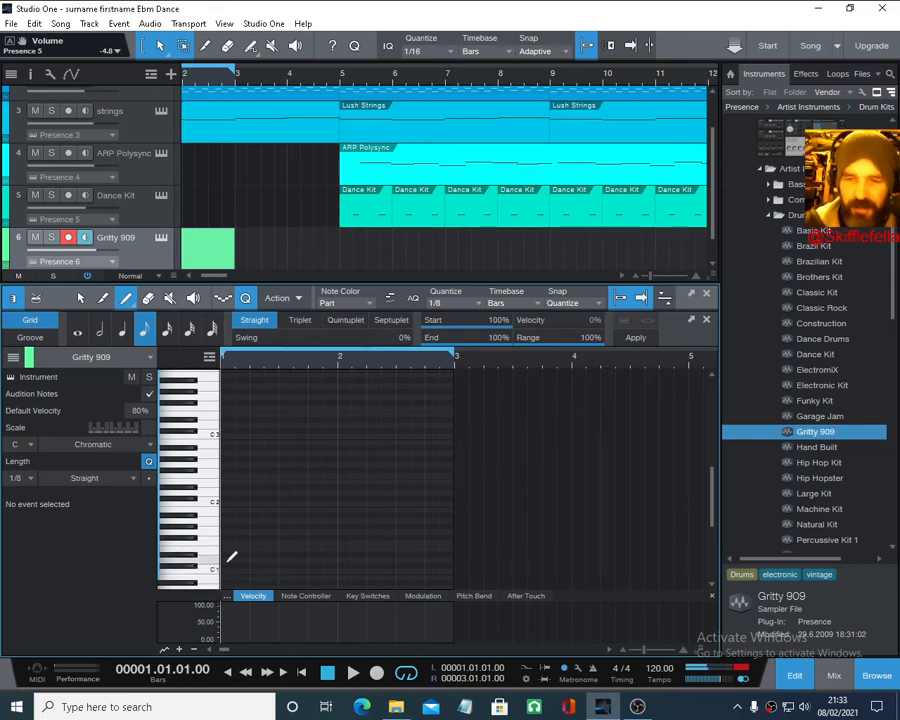
left_click_drag(256, 368, 305, 373)
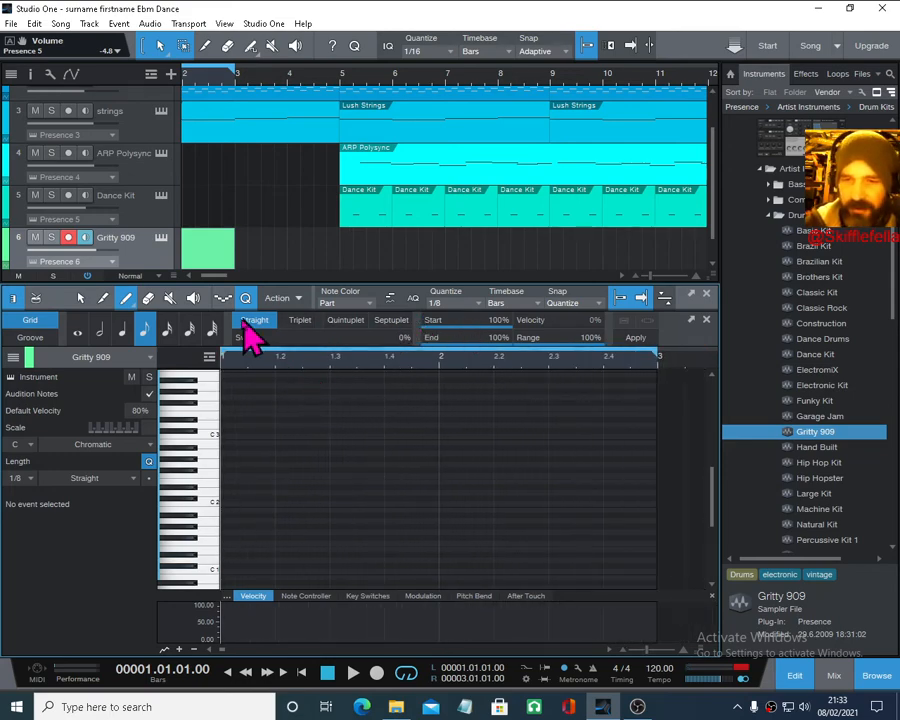
left_click(167, 331)
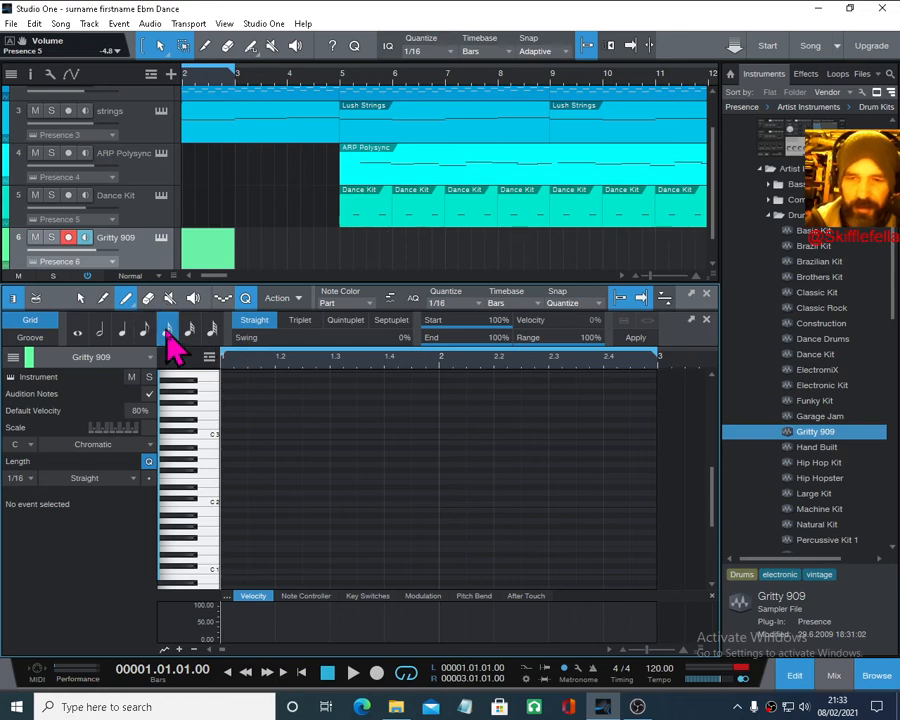
left_click(228, 560)
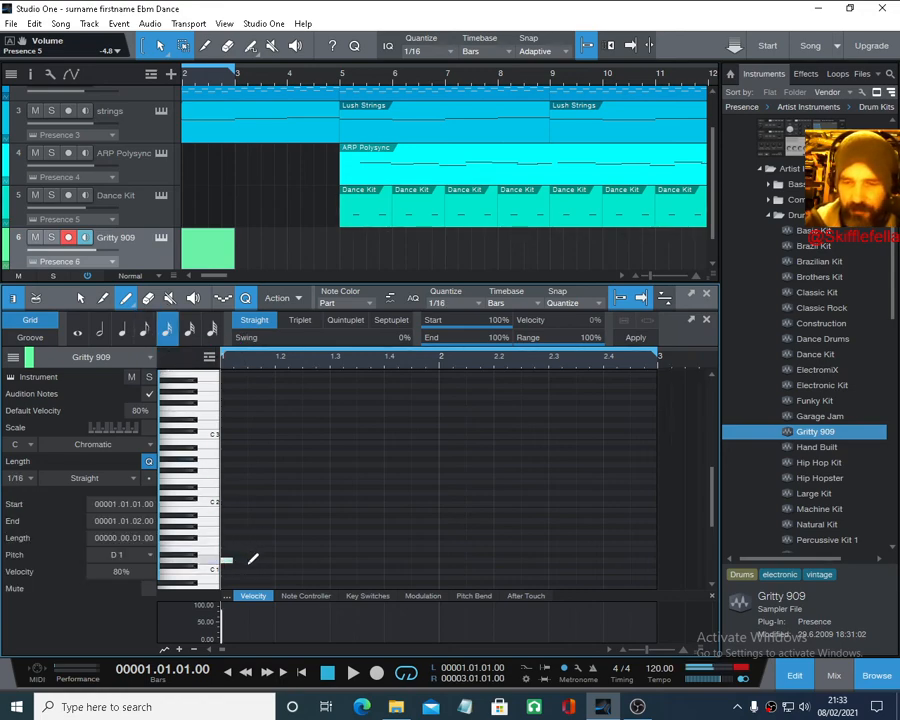
- Reopen the Ebm Dance instructions PDF in Adobe Acrobat Reader and recheck the snare fill's notes and rising velocity
left_click(572, 706)
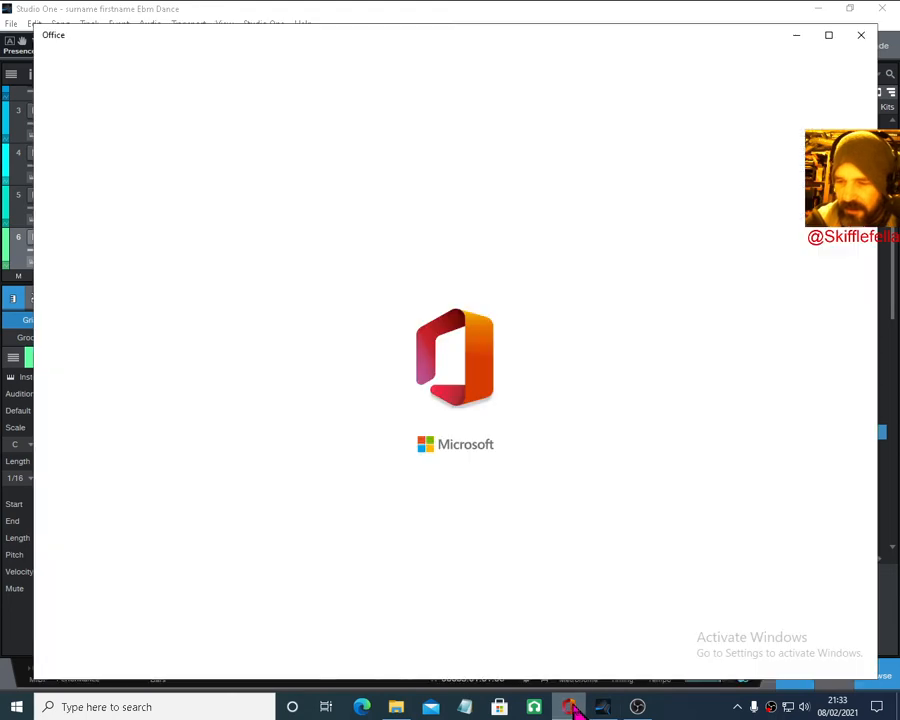
left_click(862, 38)
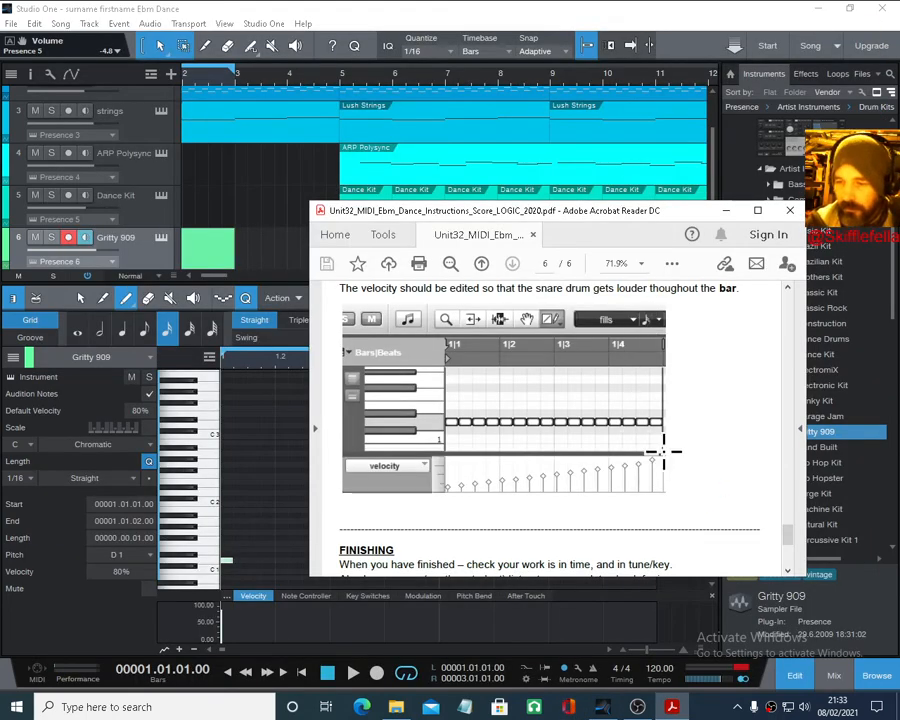
left_click(728, 211)
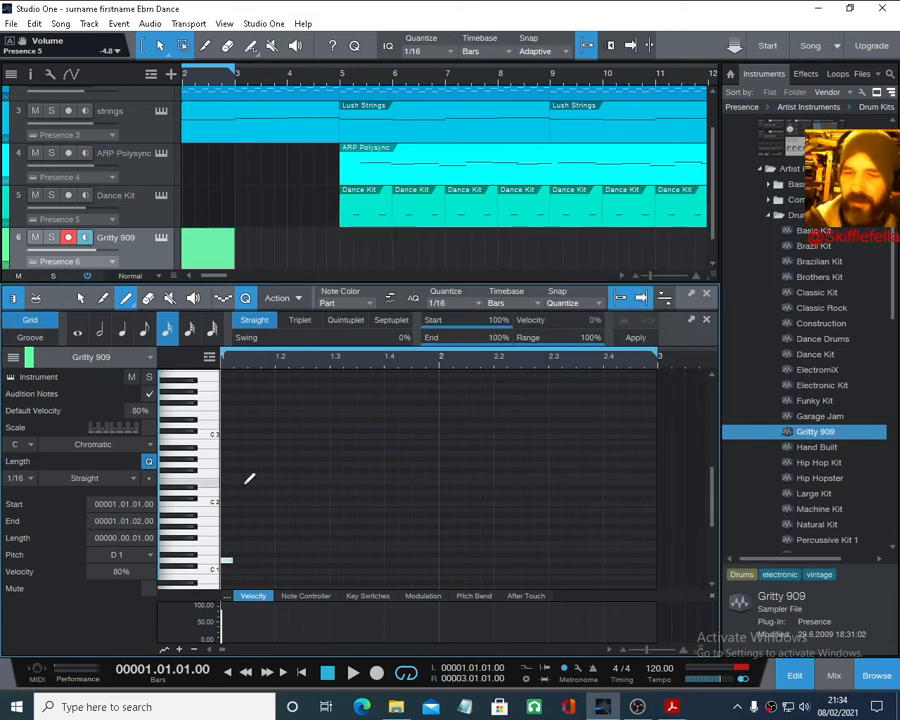
- Fill the rest of bar 1 with consecutive 1/16 D1 snare notes and shorten the loop to end at bar 2
left_click(240, 560)
left_click(267, 560)
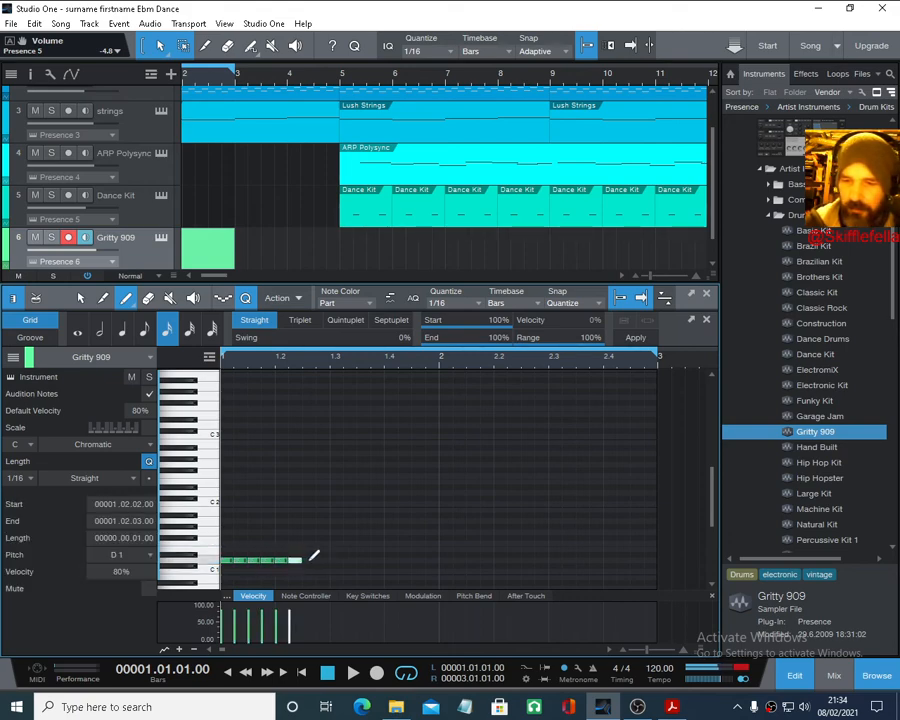
left_click(342, 560)
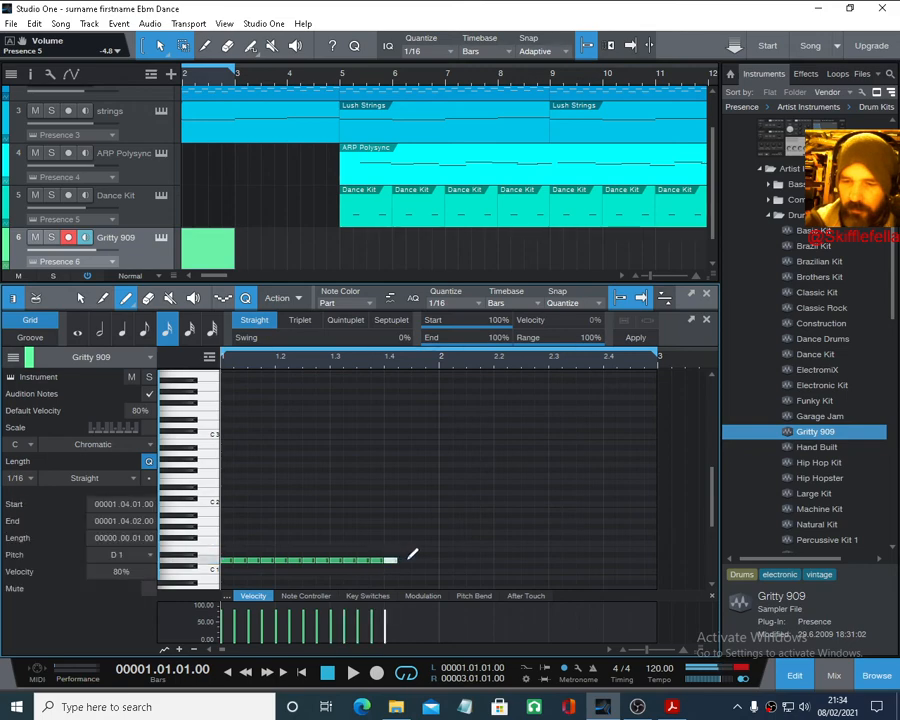
right_click(497, 477)
left_click(498, 480)
left_click_drag(657, 358, 489, 365)
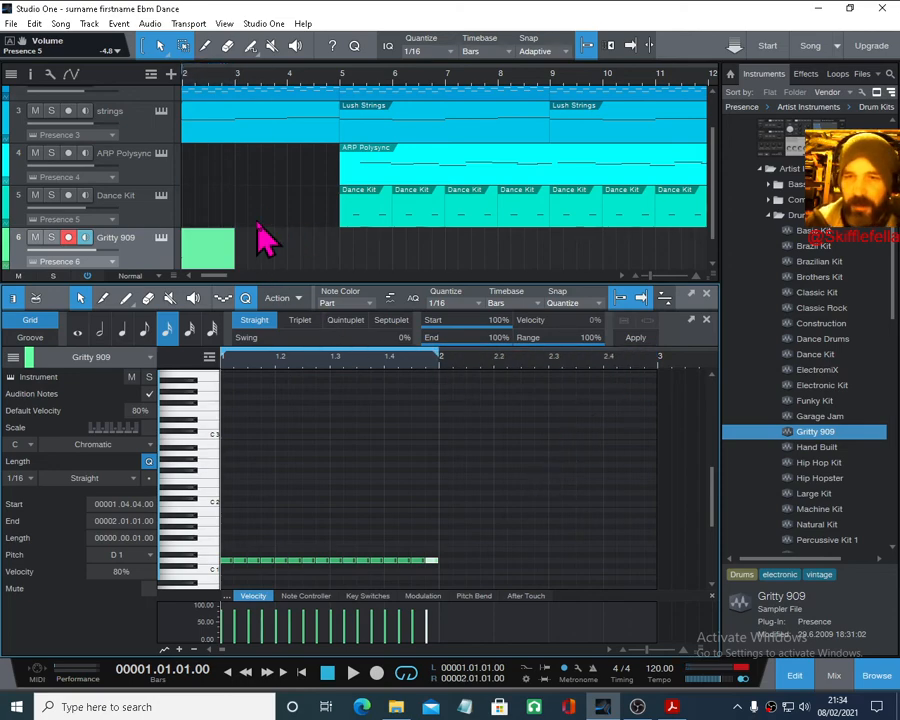
- Split the Gritty 909 part at bar 2 and delete its empty second half, leaving a one-bar part
left_click_drag(221, 277, 210, 278)
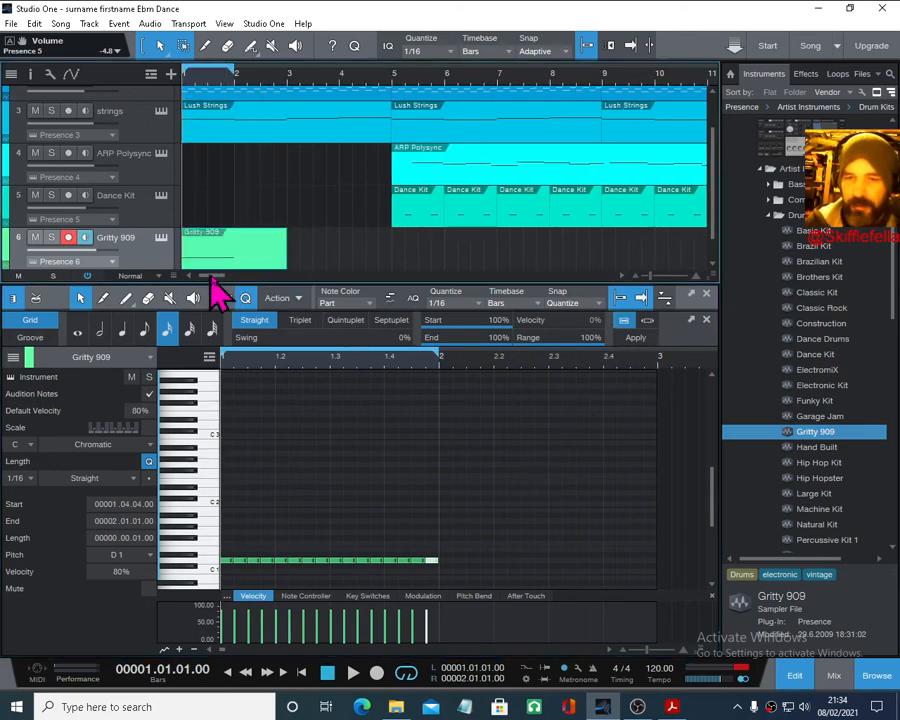
right_click(292, 228)
left_click(350, 230)
left_click(246, 243)
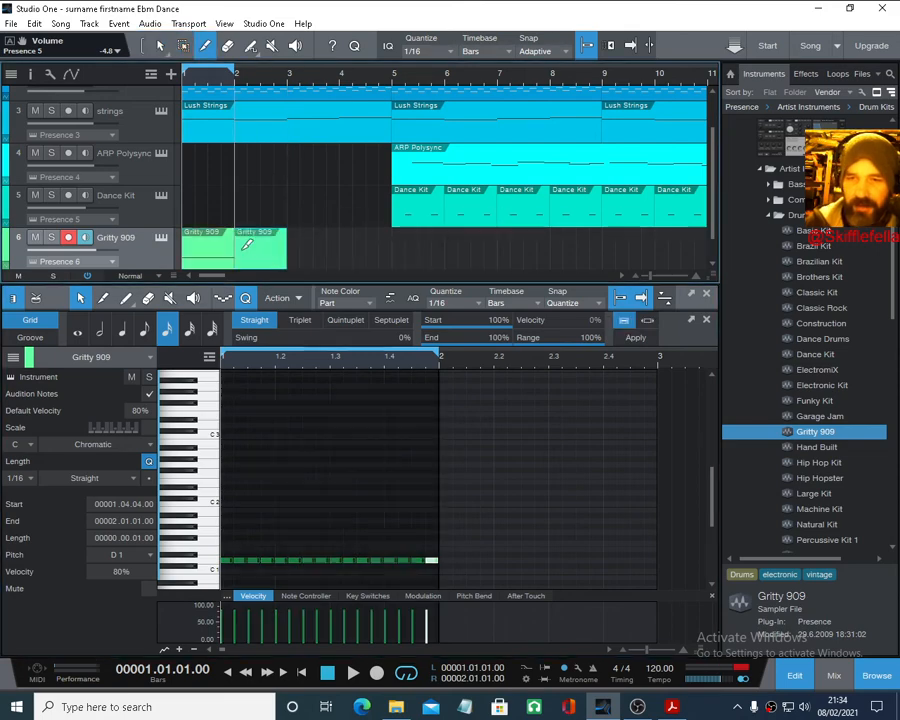
right_click(298, 245)
left_click(299, 246)
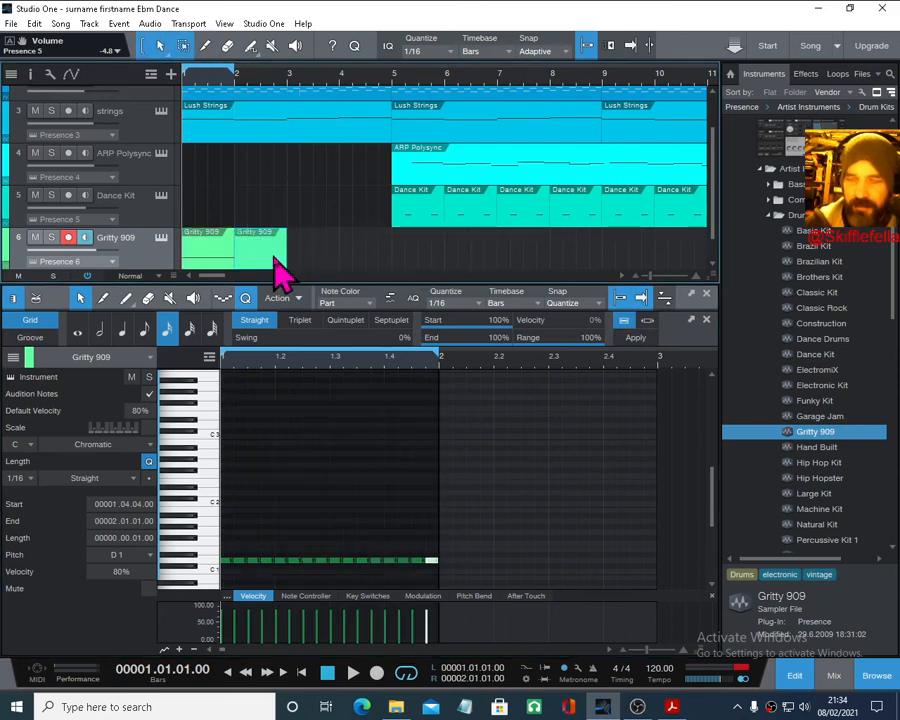
key("ctrl+z")
key("space")
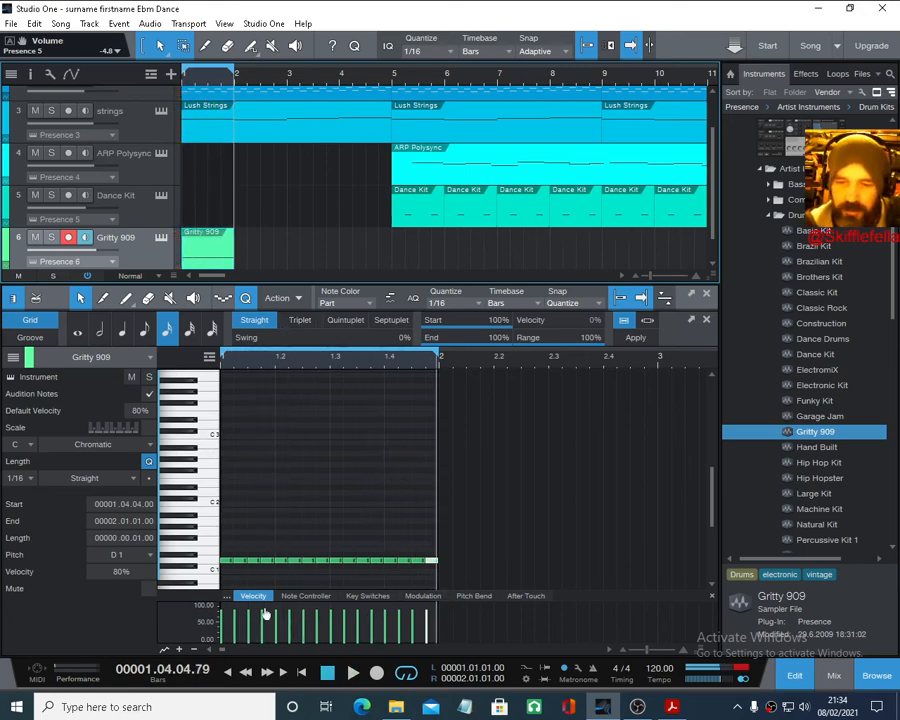
- Select all the D1 notes and draw a straight velocity ramp rising from about 8% across the bar, then audition it
left_click_drag(453, 545, 215, 581)
right_click(462, 576)
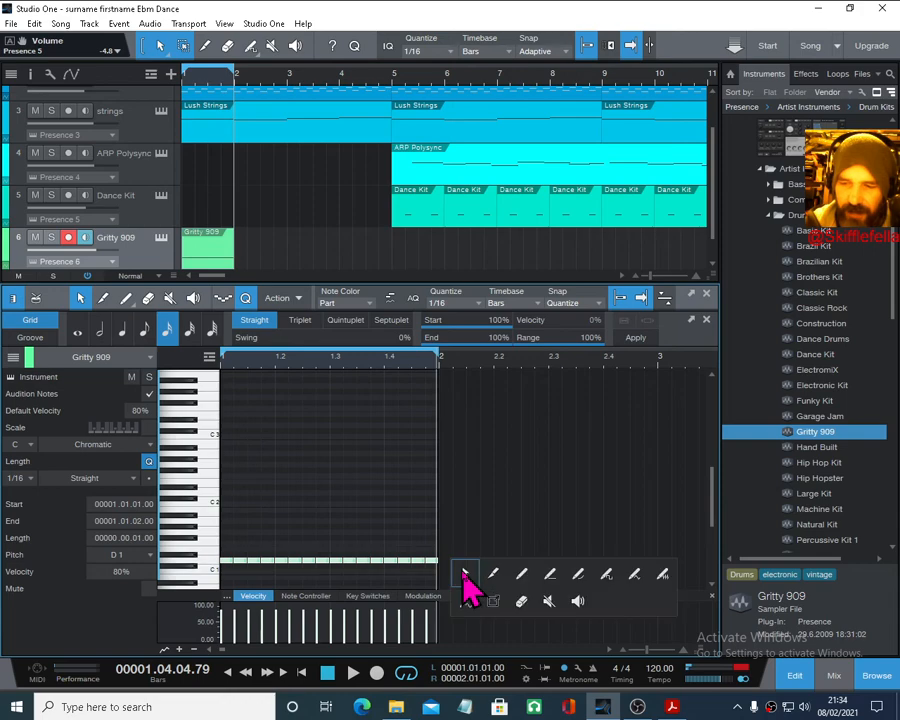
left_click(551, 577)
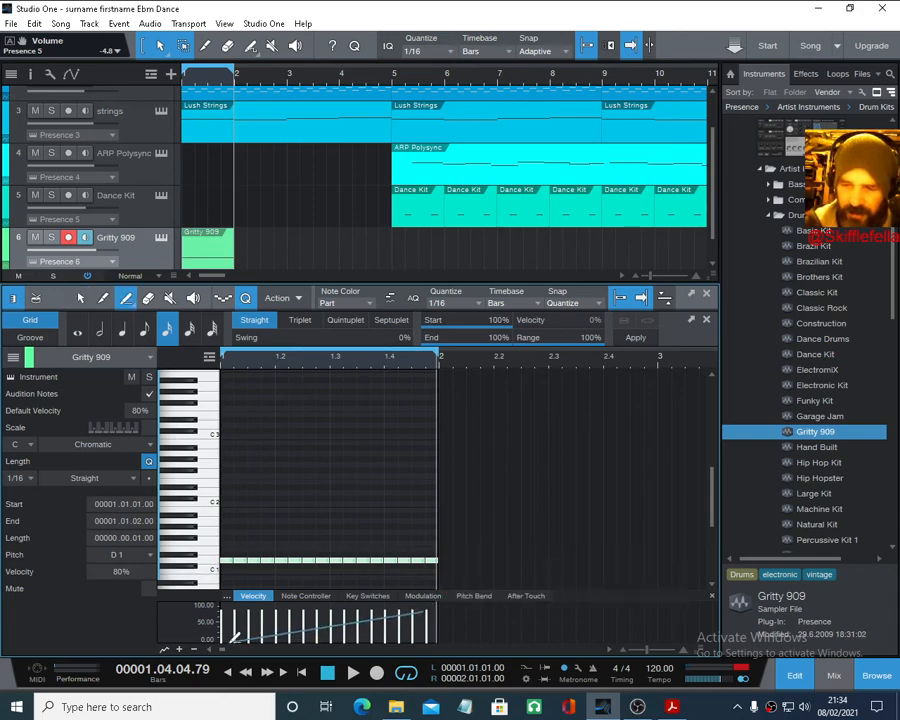
left_click_drag(215, 632, 216, 634)
key("space")
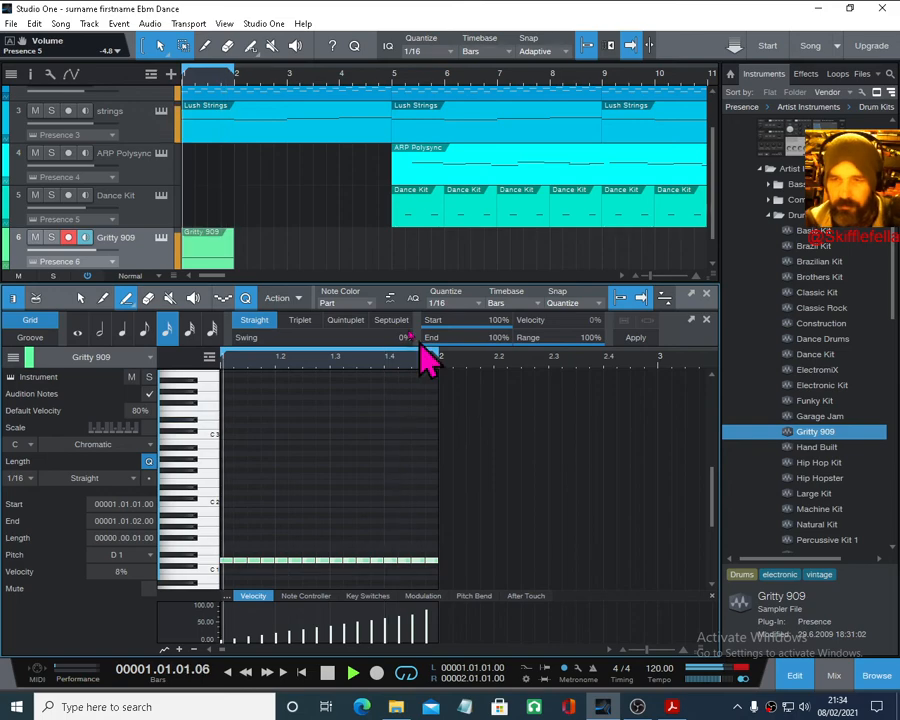
key("space")
- Move the one-bar Gritty 909 fill to start at bar 4, directly before the Dance Kit parts
right_click(313, 257)
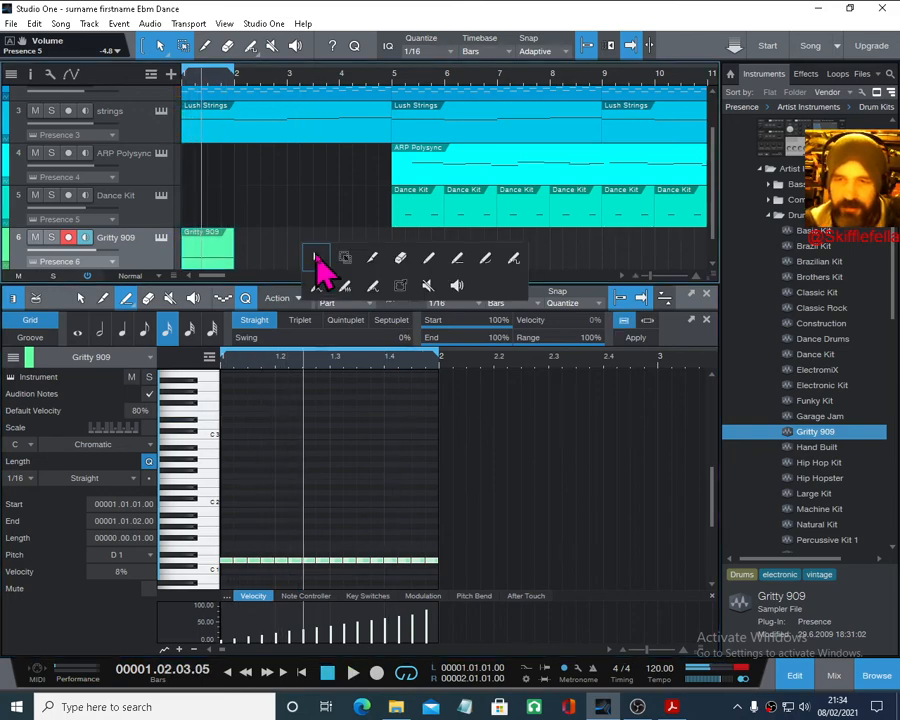
left_click(316, 258)
left_click_drag(214, 258, 366, 264)
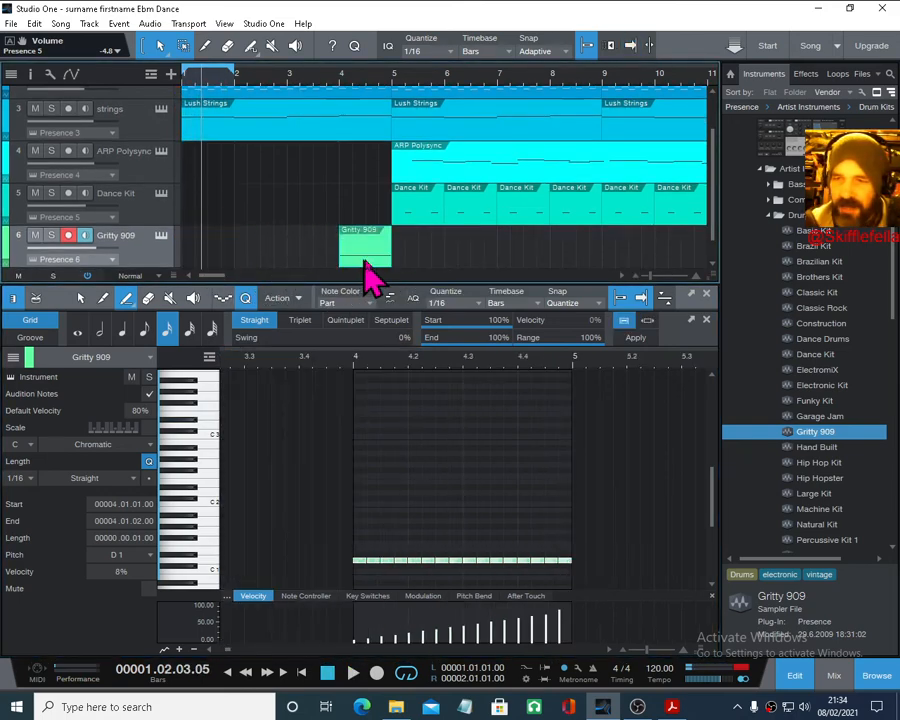
- Extend the loop end to 9.04.01 and play the song through the fill into bar 5
left_click_drag(235, 68, 640, 88)
key("space")
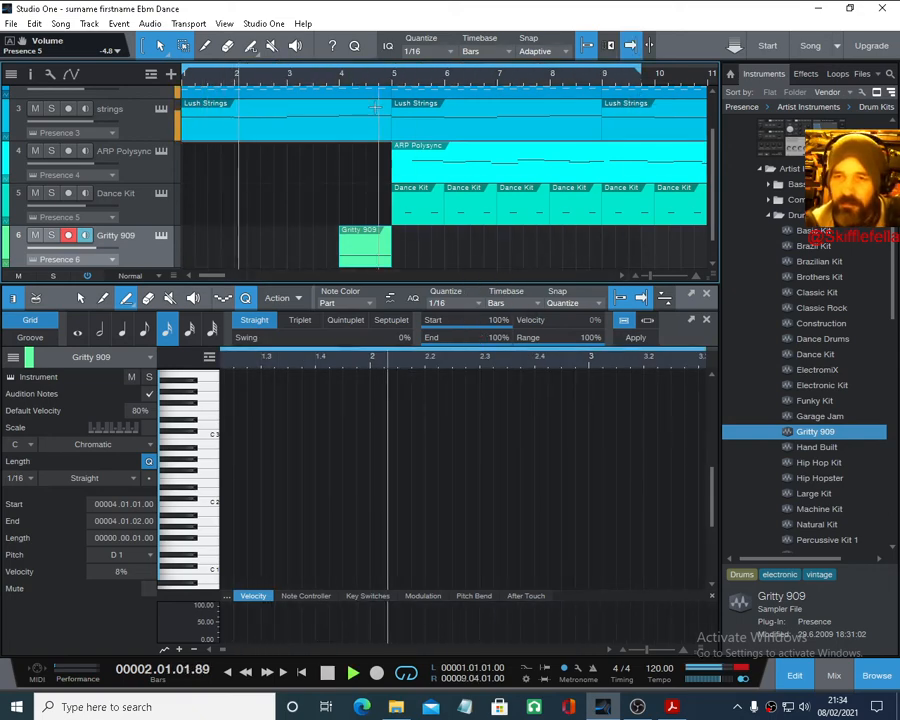
mouse_move(358, 83)
left_mouse_down()
mouse_move(357, 72)
mouse_move(358, 100)
left_mouse_up()
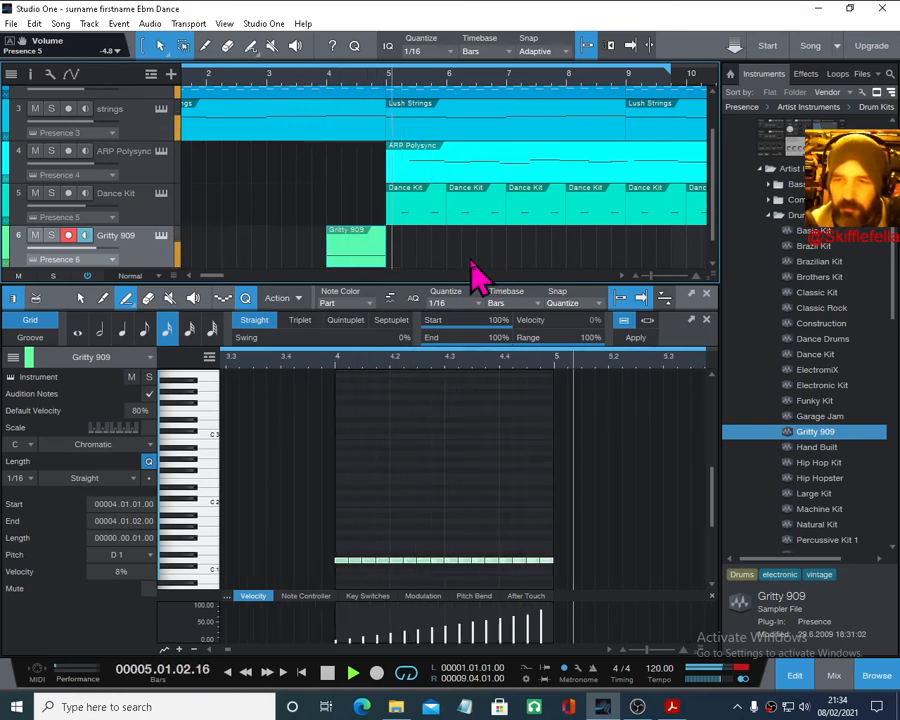
key("space")
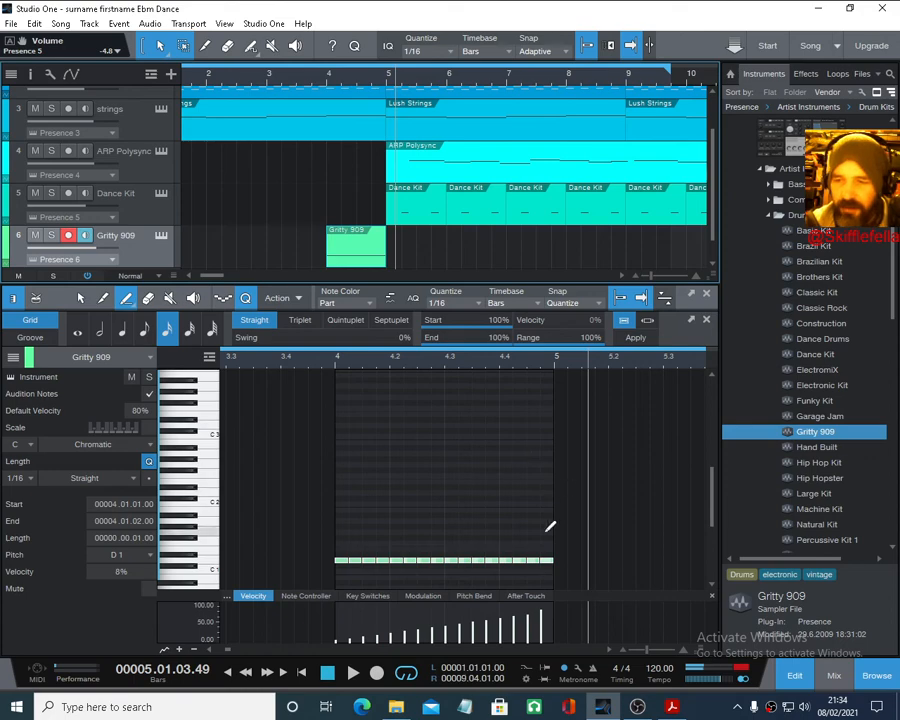
- Extend the Gritty 909 part one beat past bar 5 and add an F2 note at the start of bar 5 with 100% velocity
left_click_drag(391, 252, 402, 250)
left_click(194, 530)
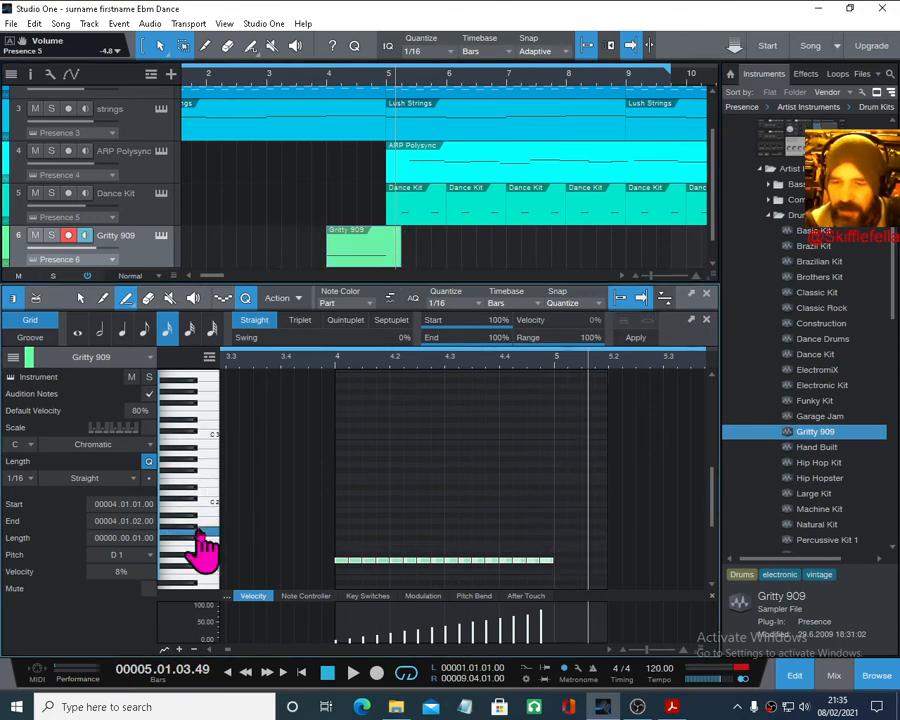
left_click(193, 432)
left_click(187, 450)
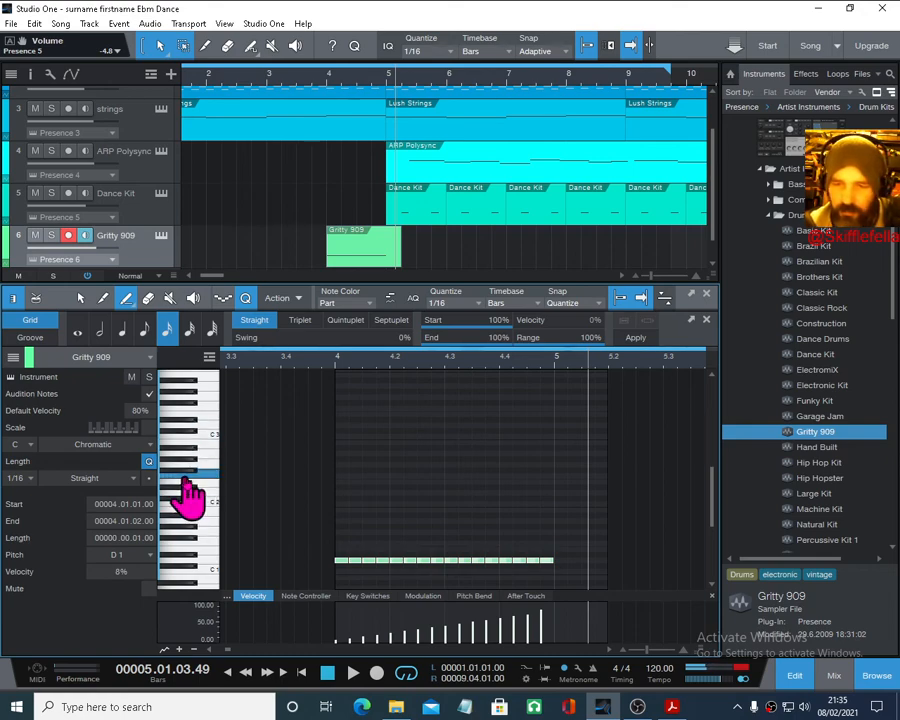
left_click(560, 477)
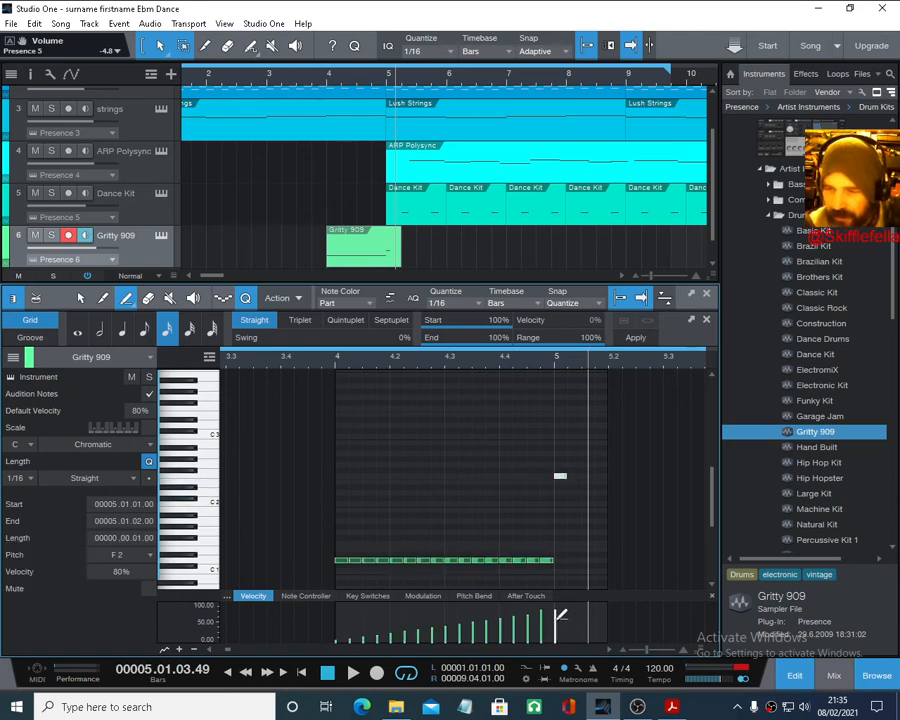
right_click(607, 581)
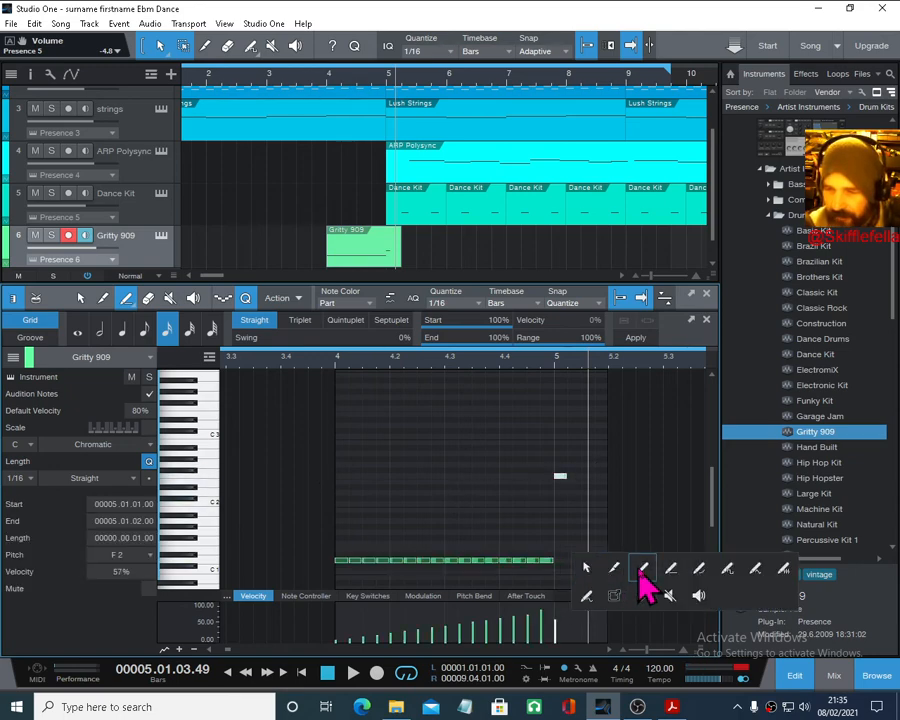
left_click(641, 572)
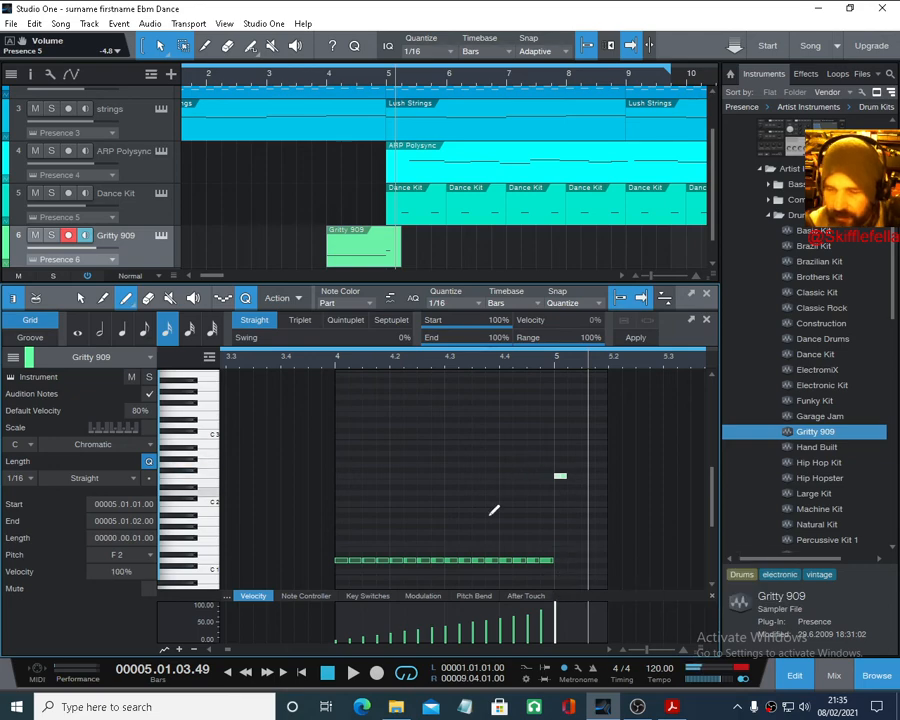
- Play the song from the start to check the fill and its closing F2 hit
key("space")
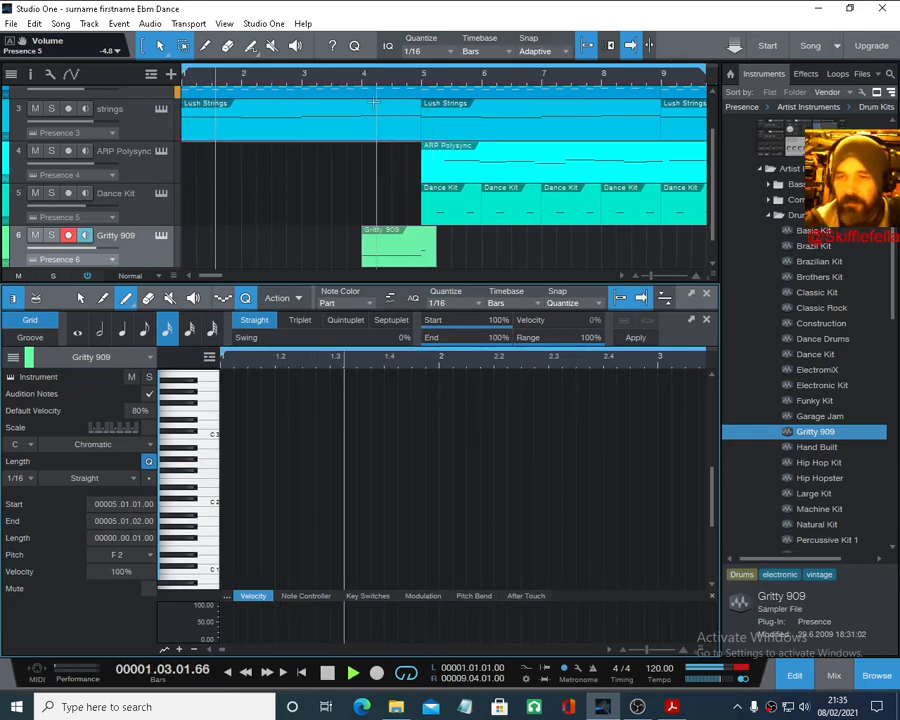
left_click_drag(382, 81, 343, 99)
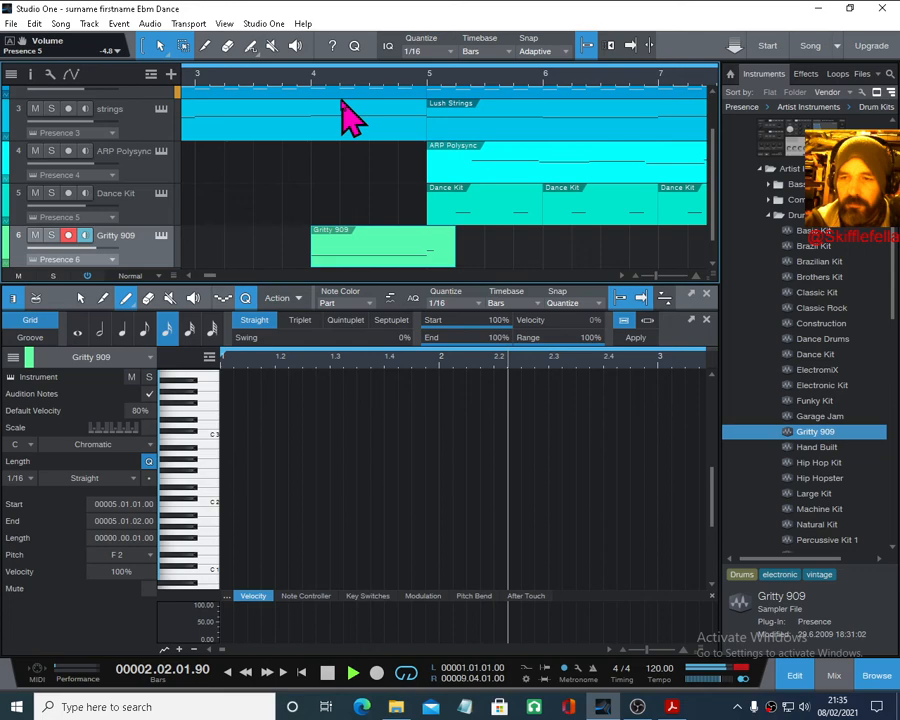
right_click(406, 414)
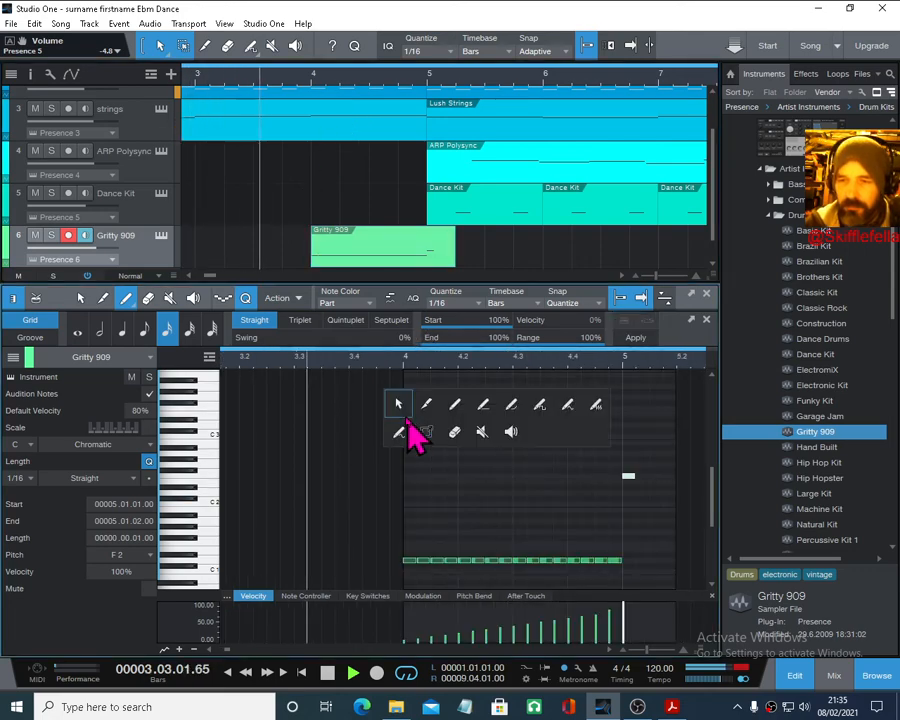
left_click(398, 403)
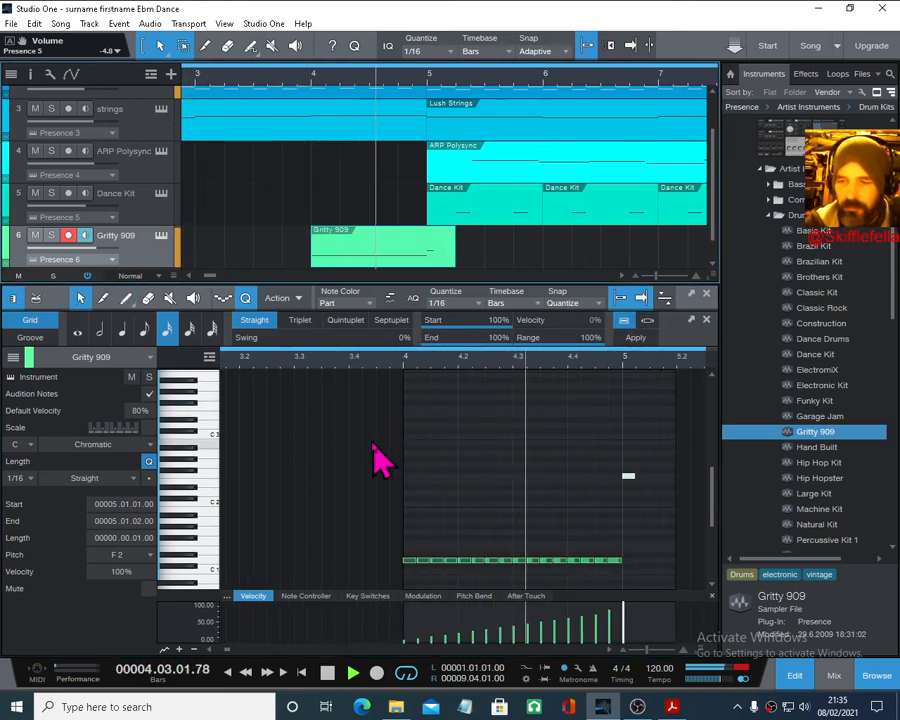
key("space")
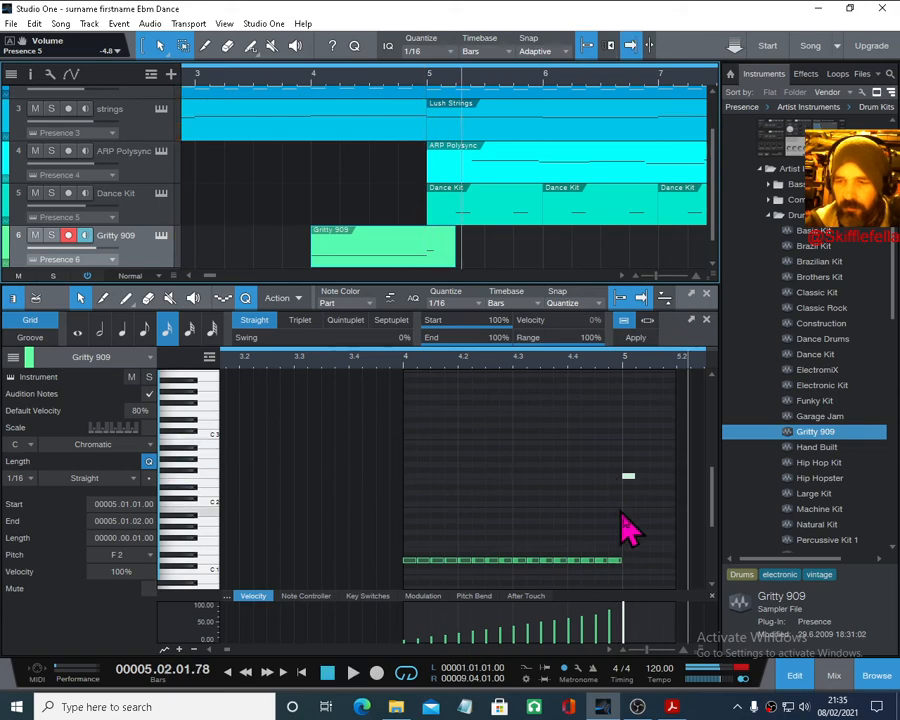
- Move all the fill's D1 notes up to D2 and play the transition from bar 3 into bar 5
left_click(189, 488)
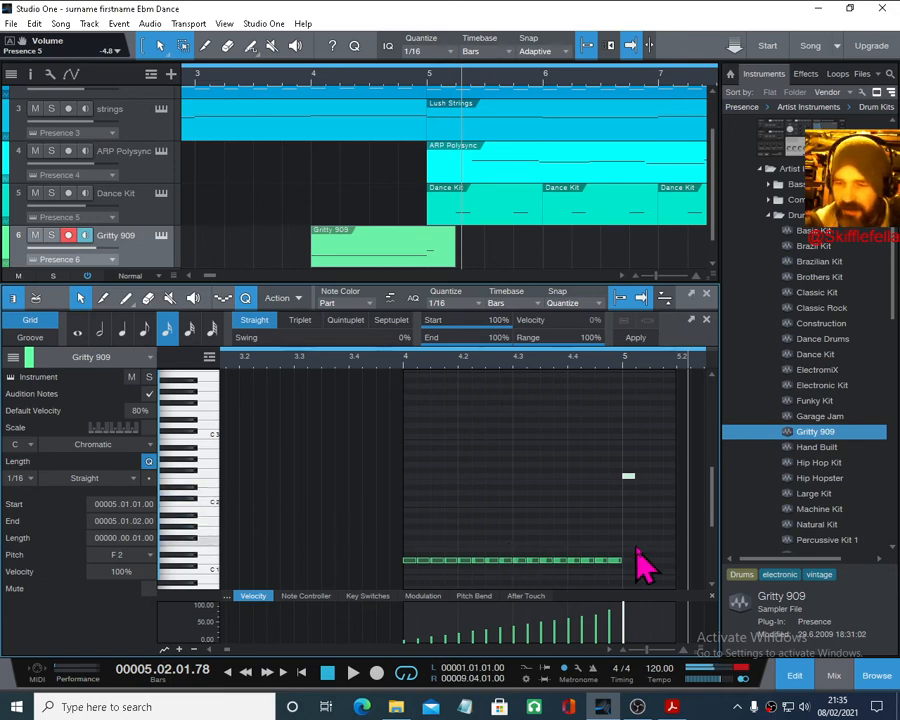
left_click_drag(634, 538, 411, 493)
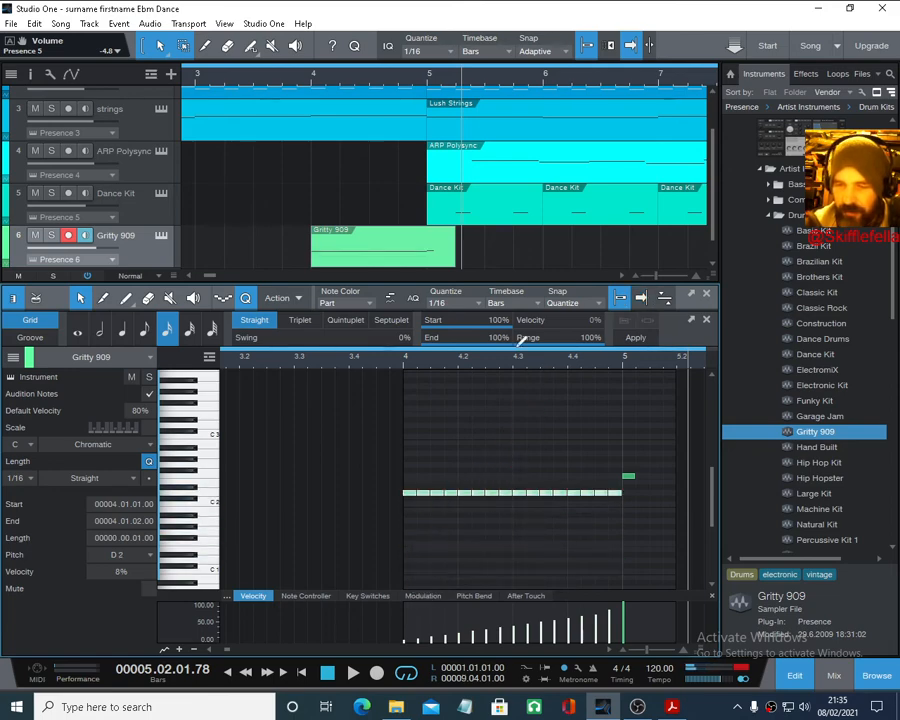
left_click(287, 75)
key("space")
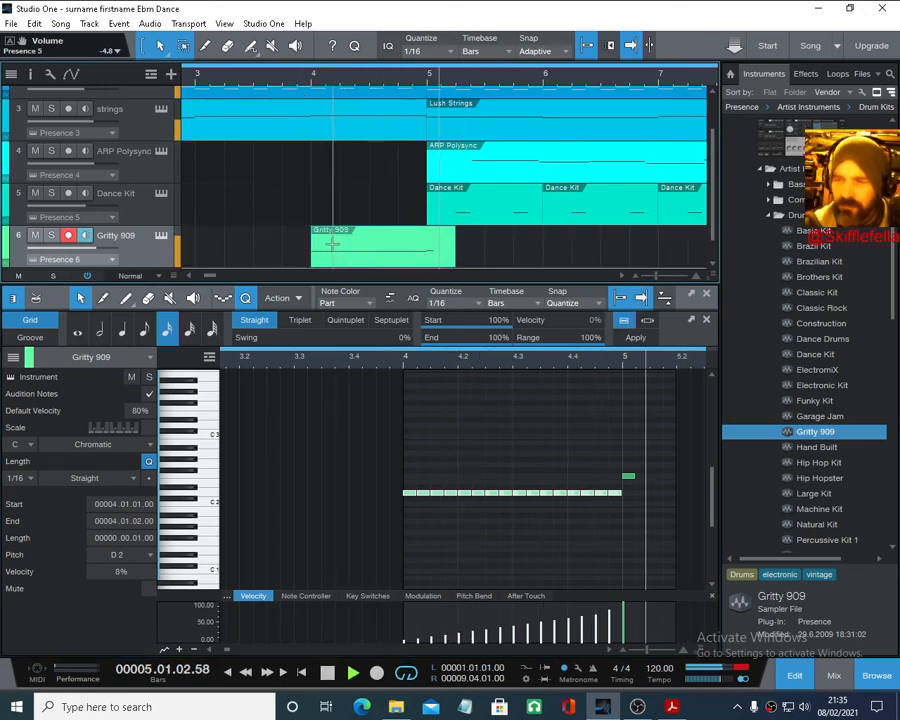
key("space")
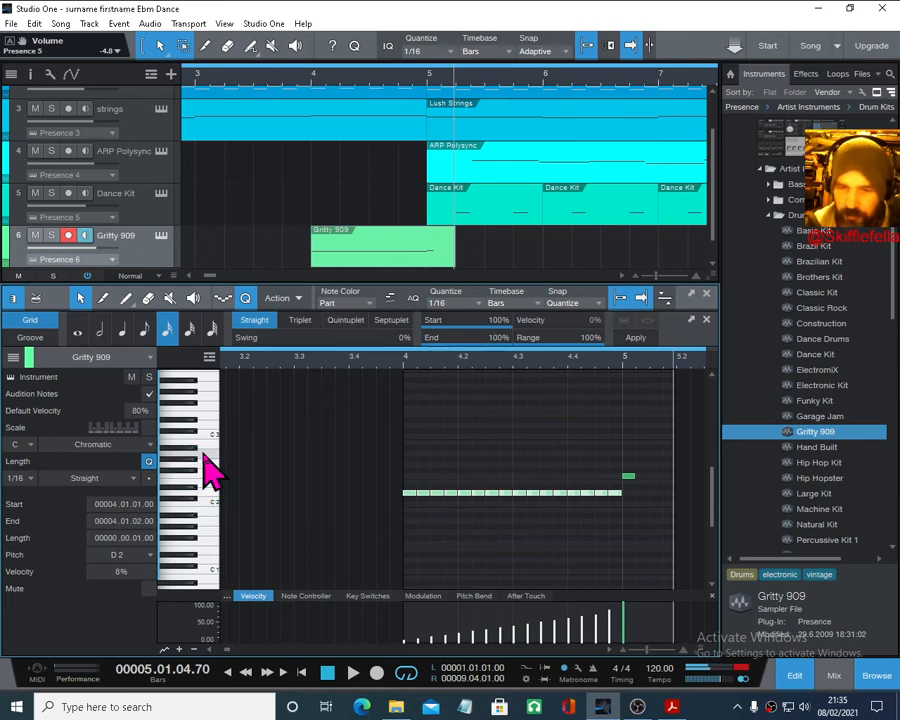
- Add an A2 note at the start of bar 5 with 100% velocity and audition the end of the fill
right_click(448, 444)
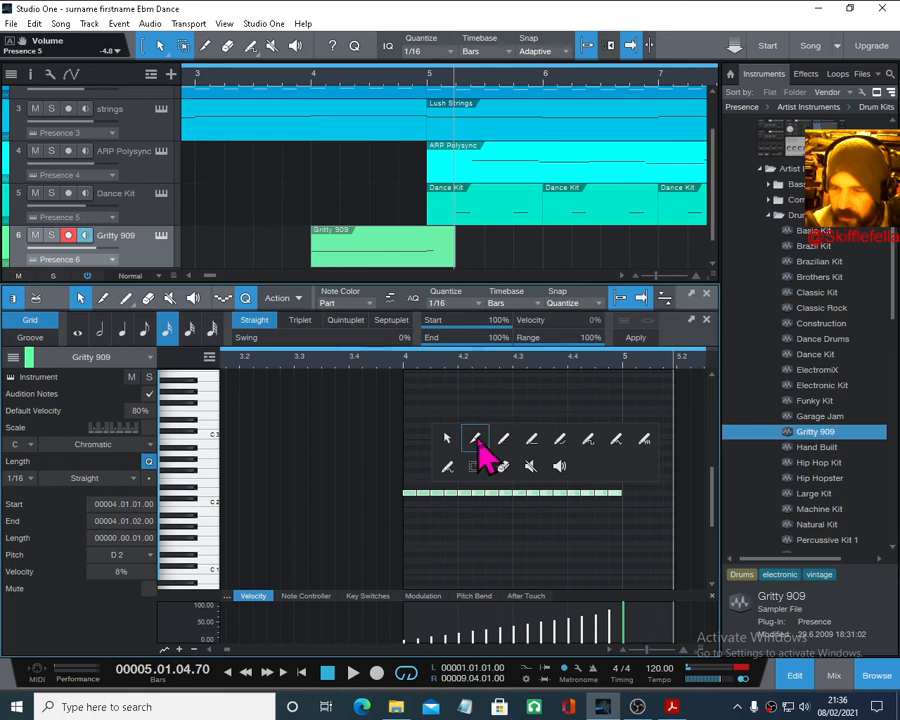
left_click(476, 440)
left_click(628, 453)
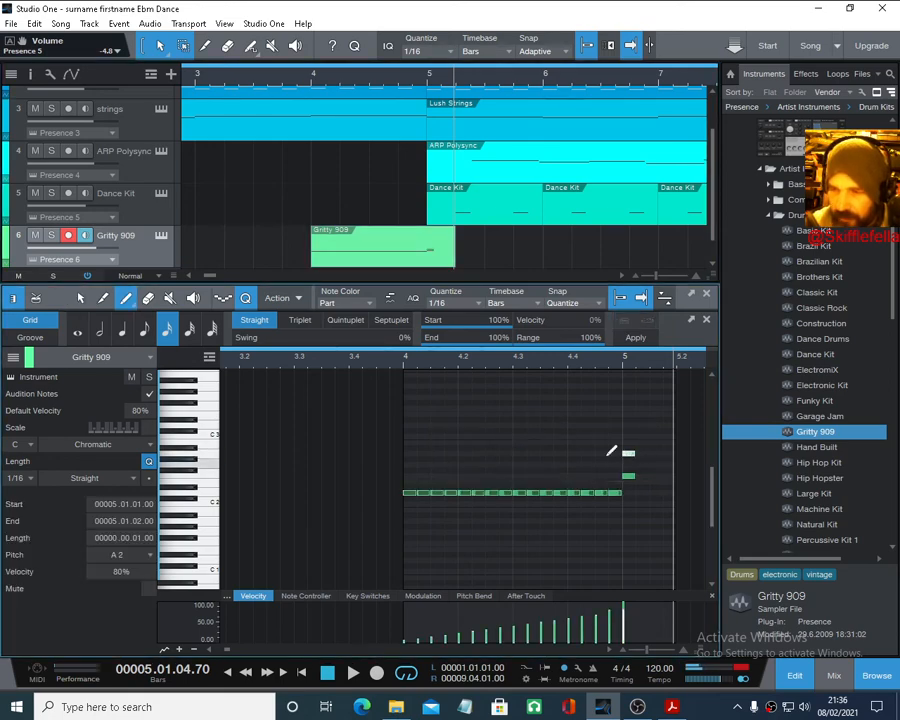
left_click(569, 360)
key("space")
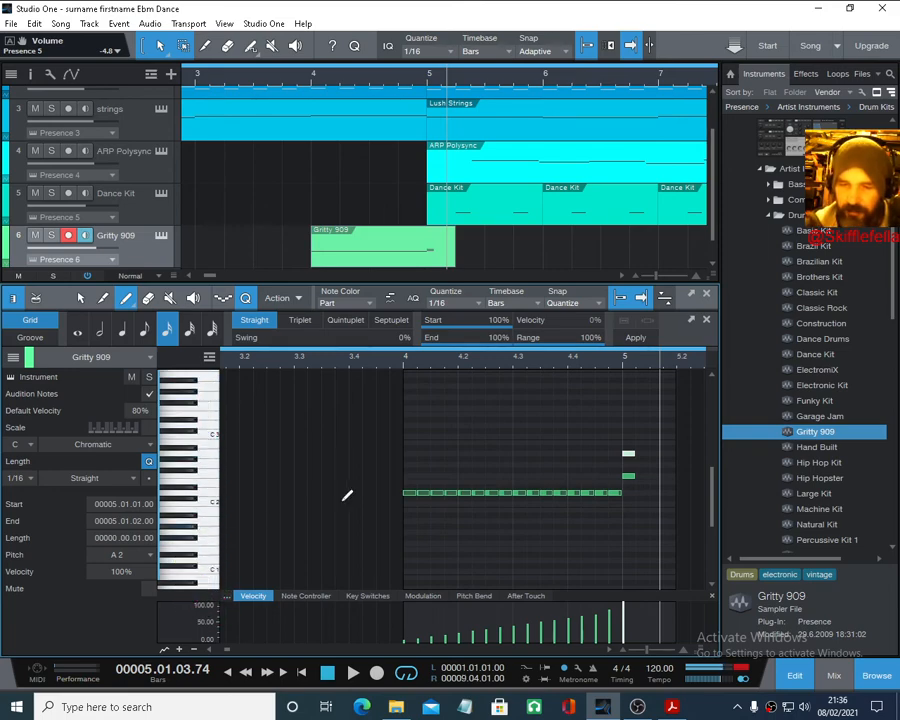
- Play the fill from bar 4 with the added A2 hit and return the playhead to 3.04
left_click(406, 362)
key("space")
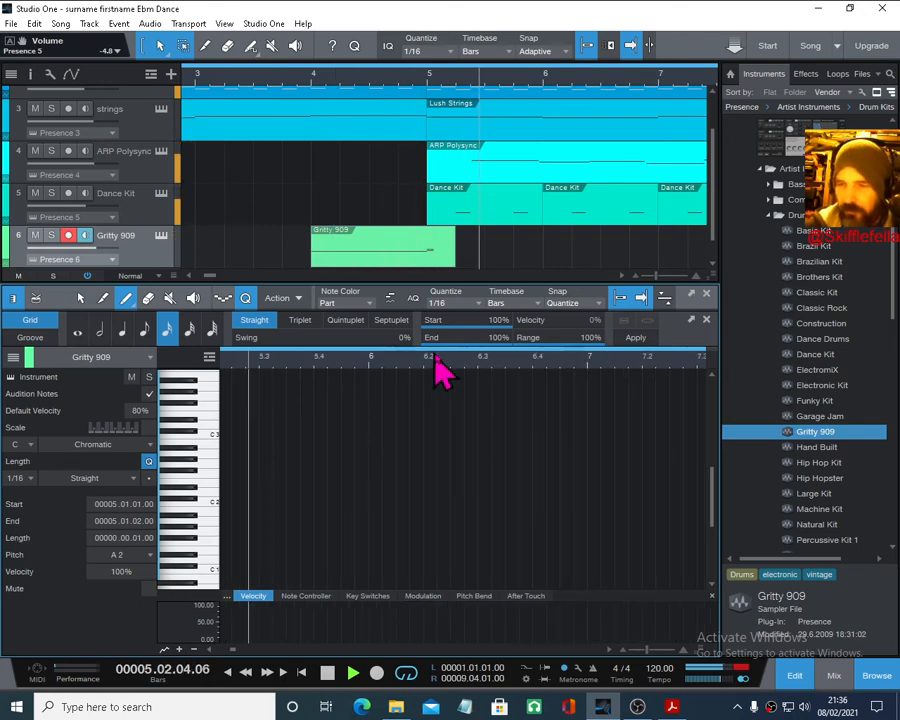
left_click_drag(446, 362, 428, 319)
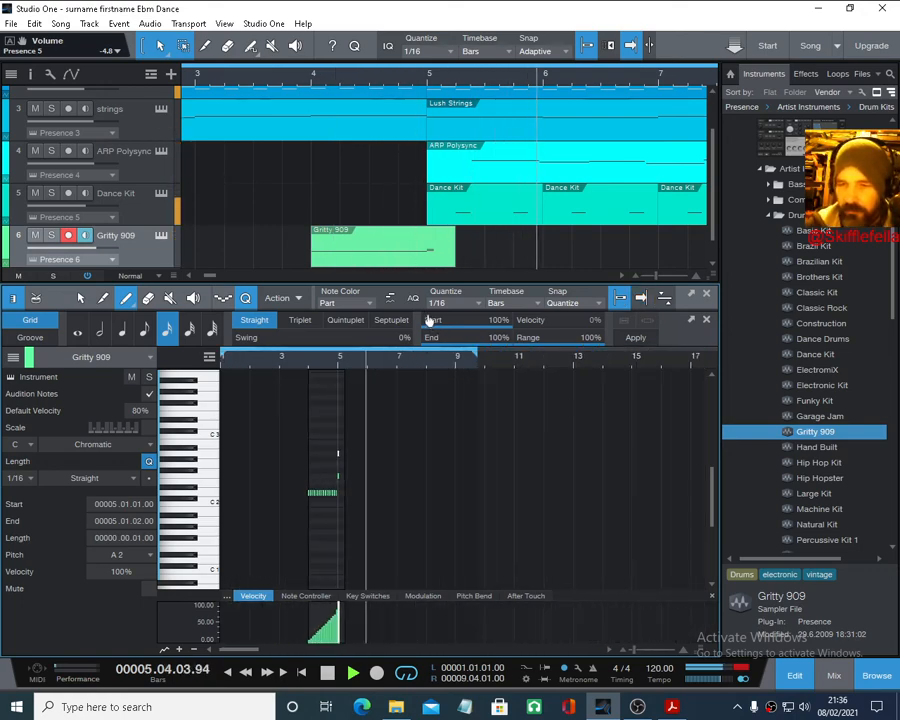
key("space")
left_click(300, 367)
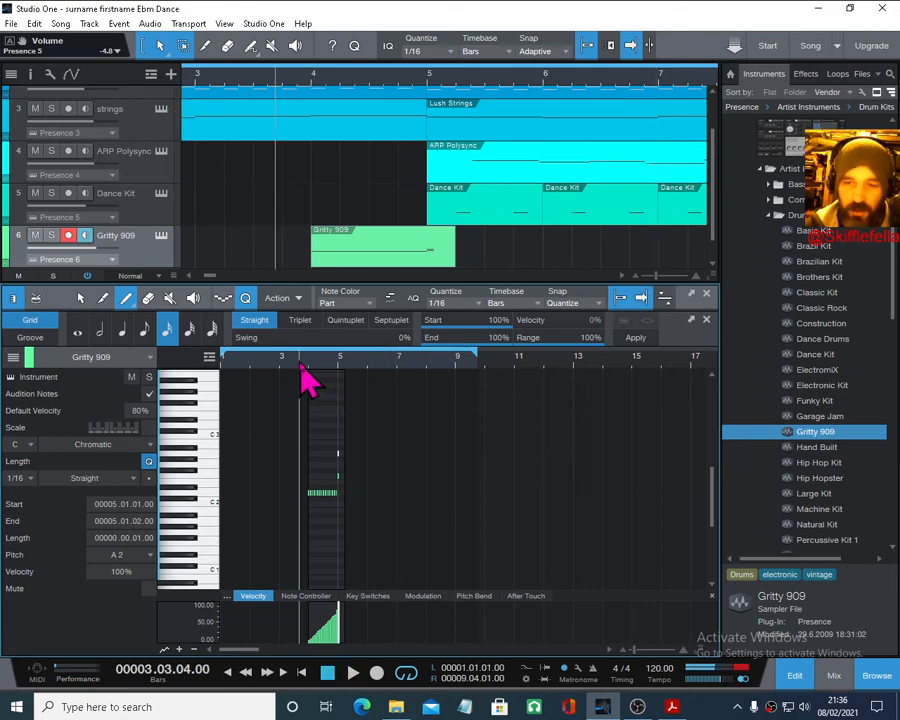
- Play the fill into the following bars, close the note editor and extend the loop range to bar 17
key("space")
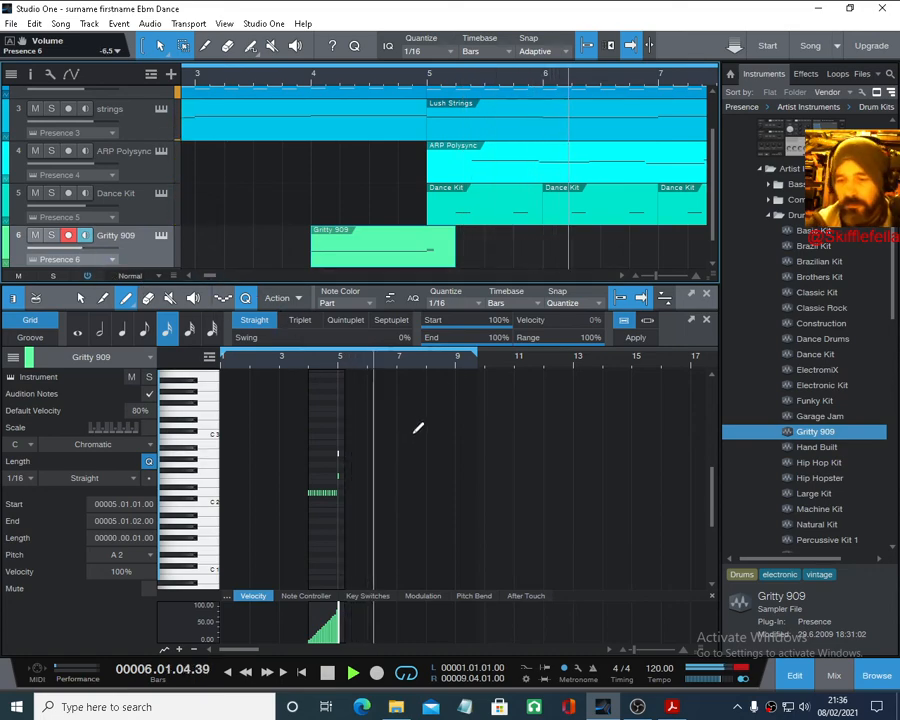
left_click(706, 294)
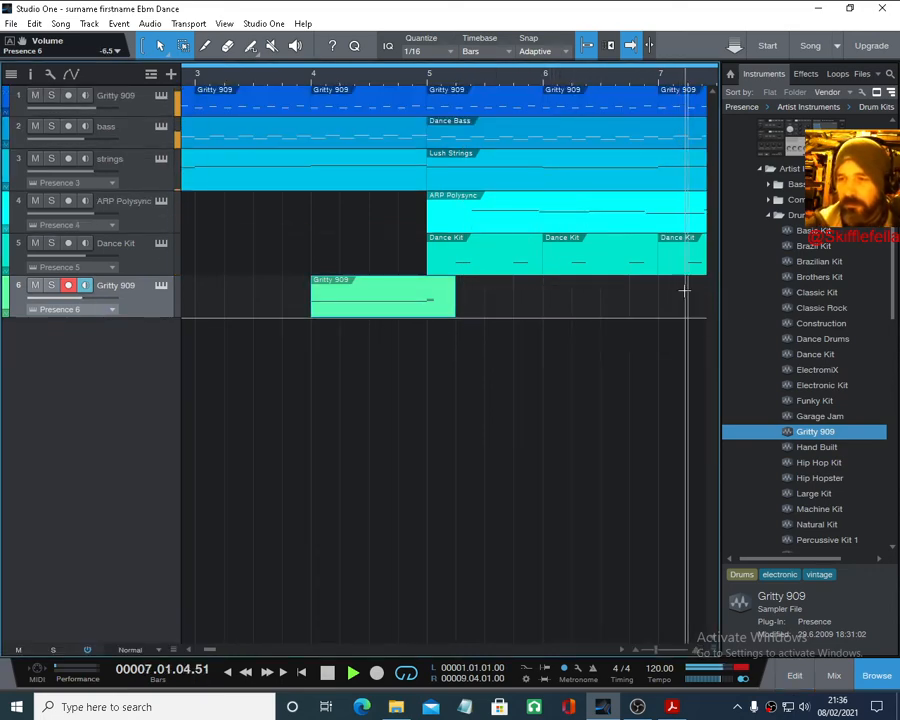
left_click_drag(370, 80, 459, 76)
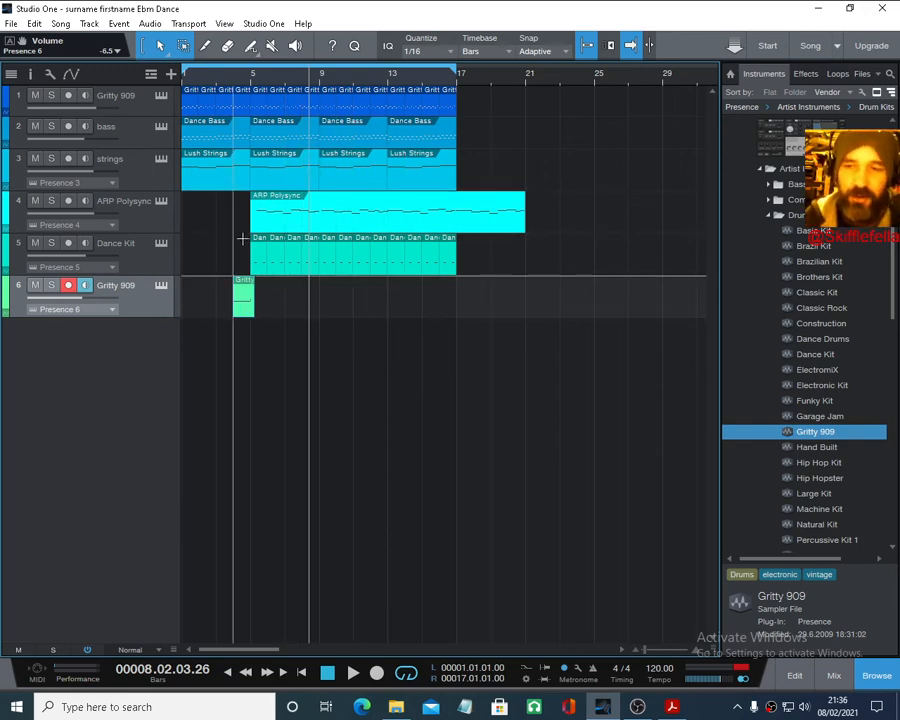
- Switch to the instructions PDF in Adobe Acrobat Reader and read its FINISHING section on checking and exporting the work
left_click(672, 707)
scroll(468, 455, "down", 3)
scroll(468, 455, "down", 2)
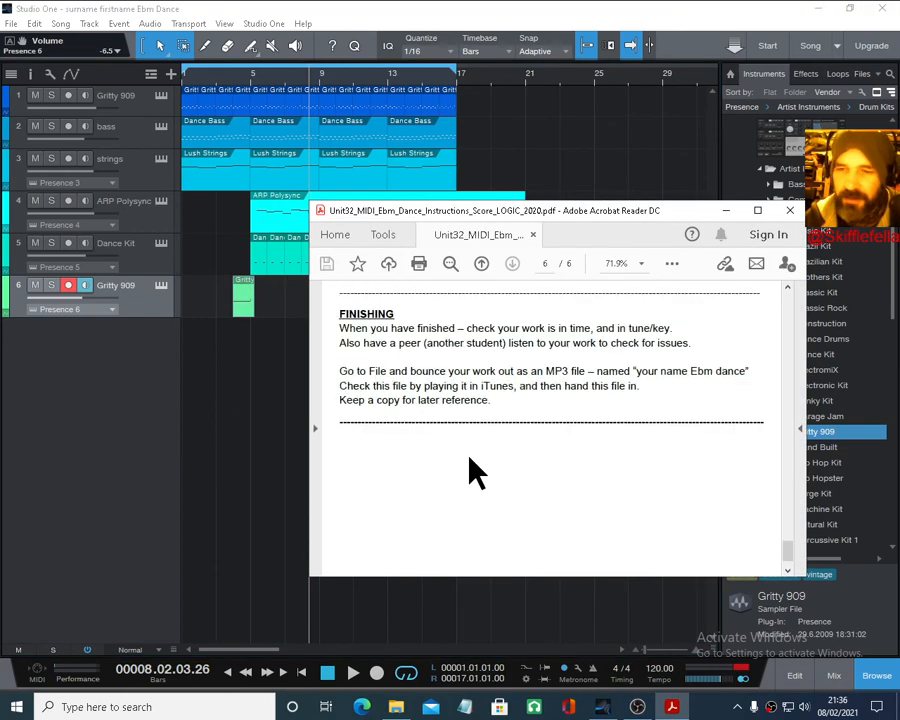
scroll(468, 460, "up", 1)
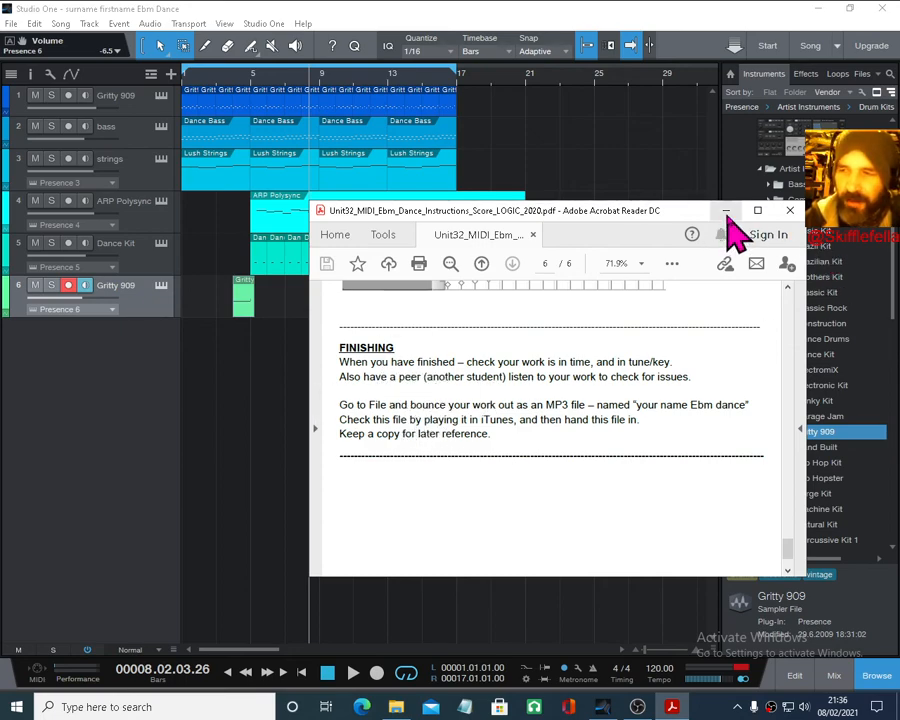
left_click(727, 212)
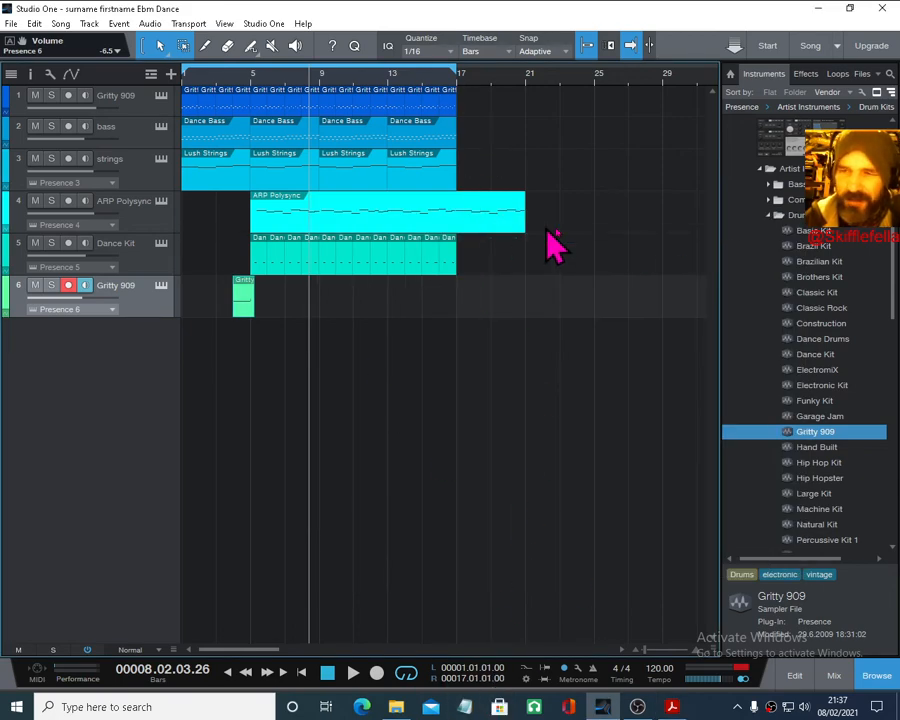
- Trim the ARP Polysync part to end at bar 17 and extend the loop range to bar 19
left_click_drag(523, 210, 463, 206)
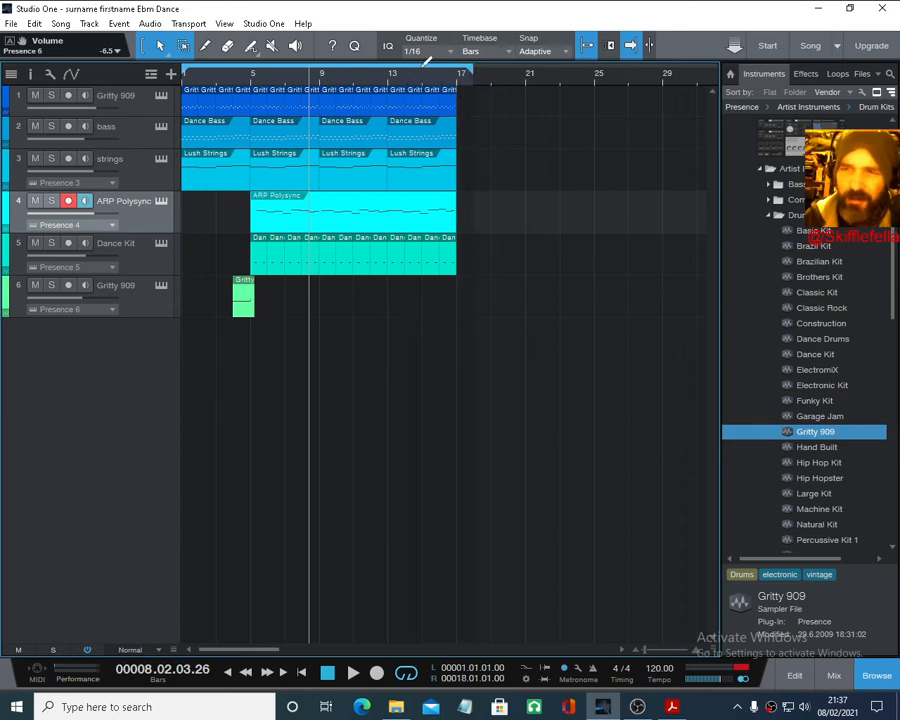
left_click(422, 76)
key("space")
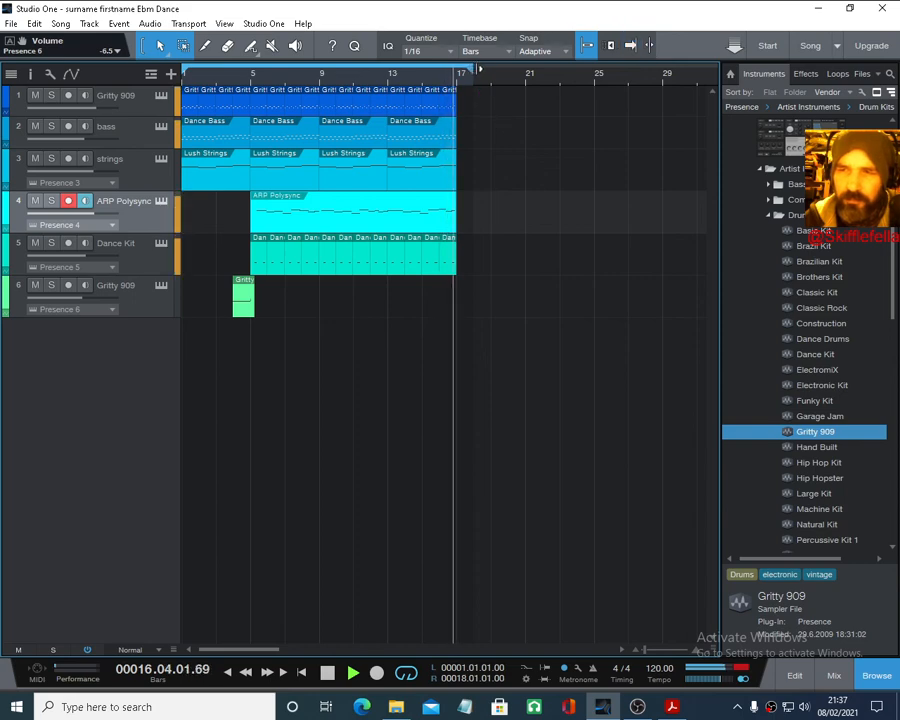
left_click_drag(479, 70, 499, 68)
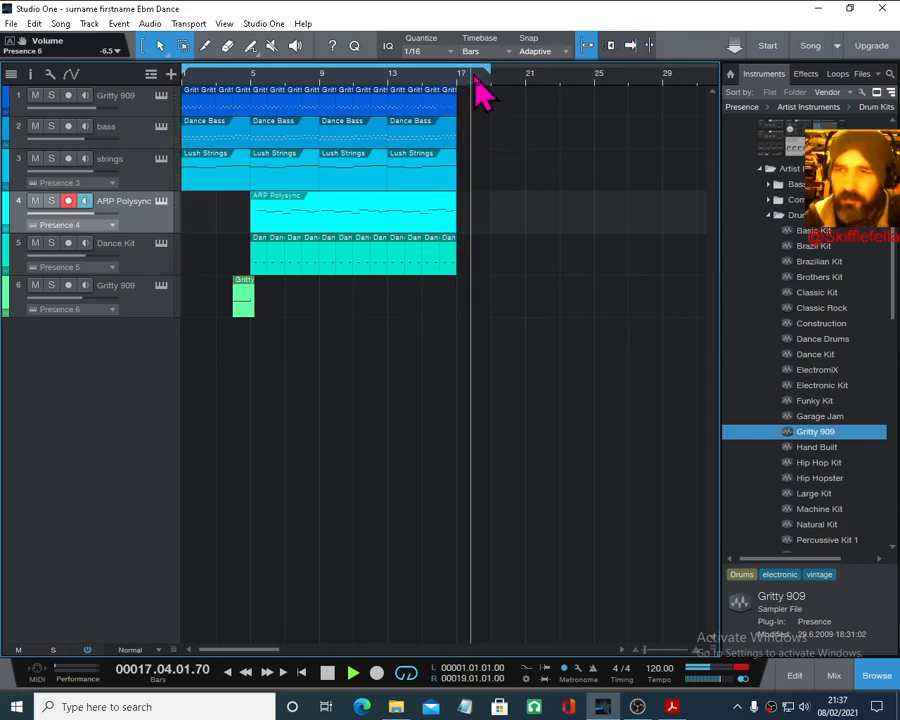
mouse_move(489, 69)
left_mouse_down()
mouse_move(521, 69)
mouse_move(490, 69)
left_mouse_up()
key("space")
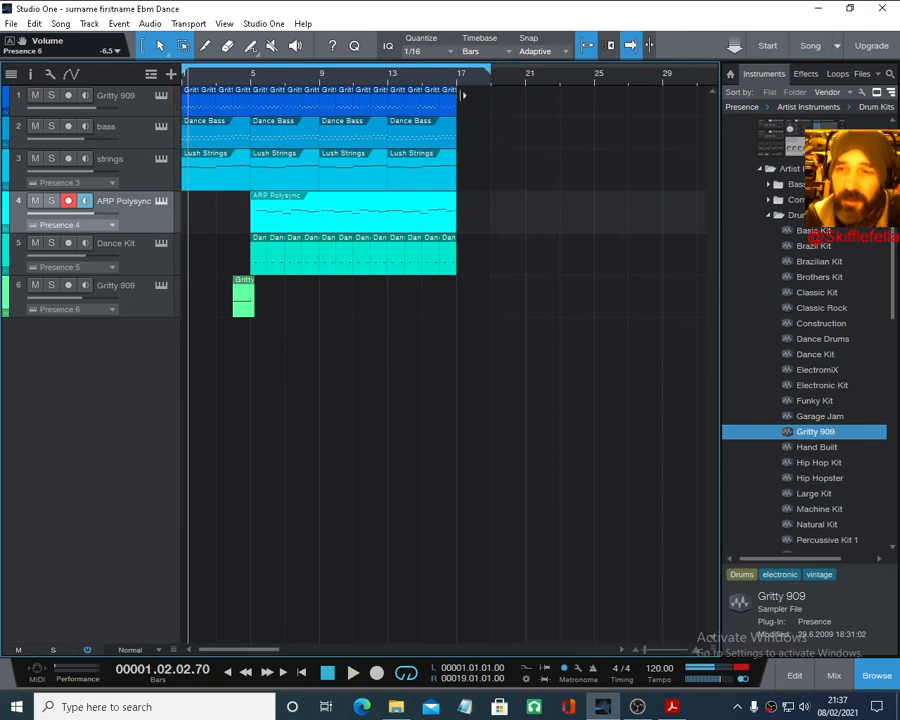
- Play the song's ending from about bar 15 through the stop at bar 17
left_click(432, 80)
key("space")
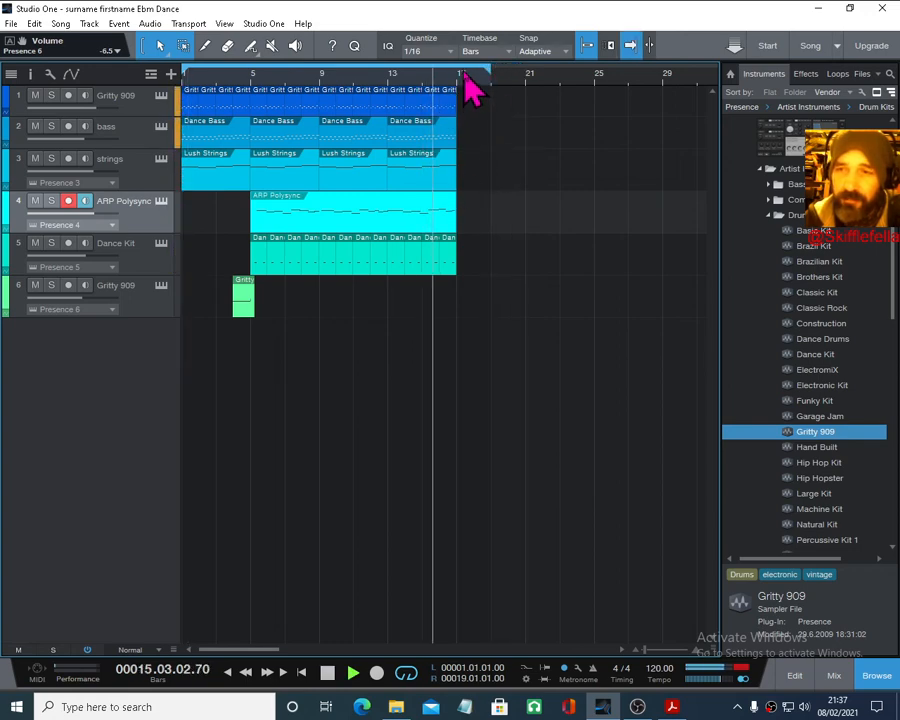
scroll(464, 110, "up", 4)
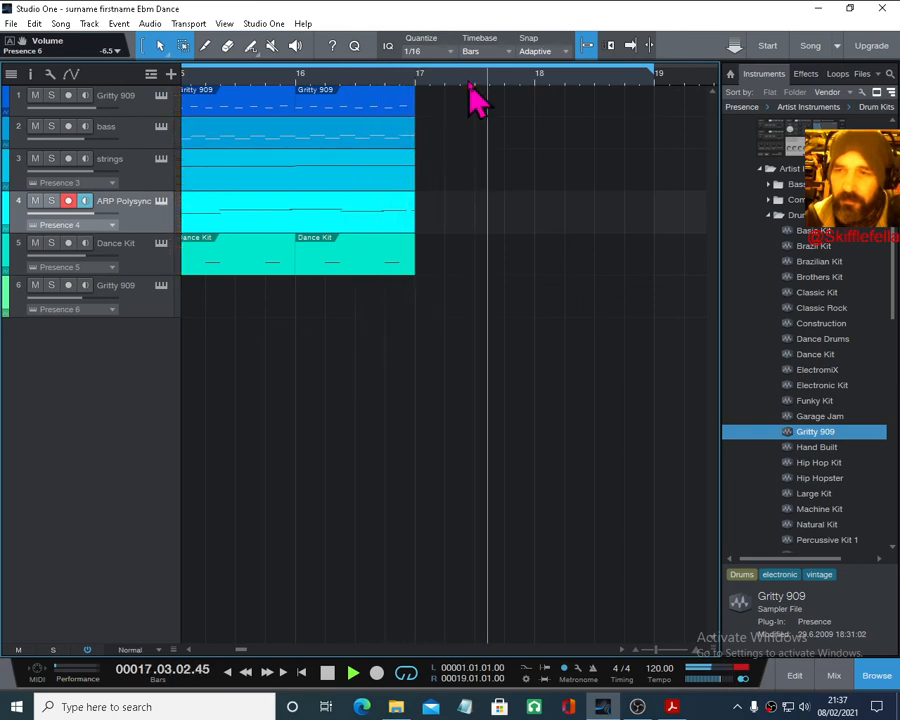
left_click_drag(464, 72, 458, 52)
key("space")
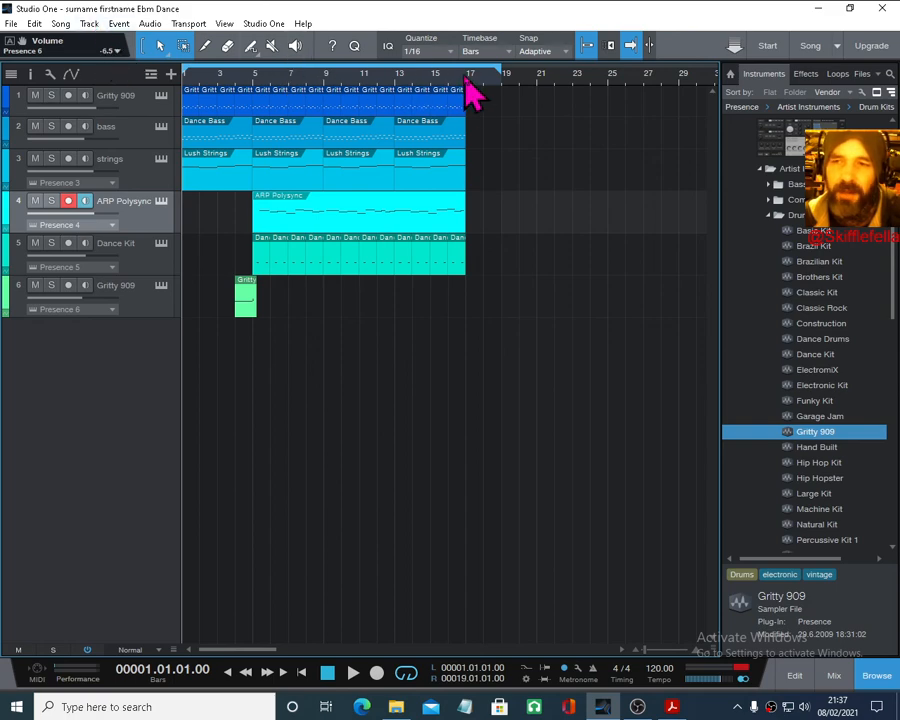
- Copy the last drum part on track 1 and the last Dance Bass part so both copies start at bar 17
left_click_drag(470, 72, 444, 84)
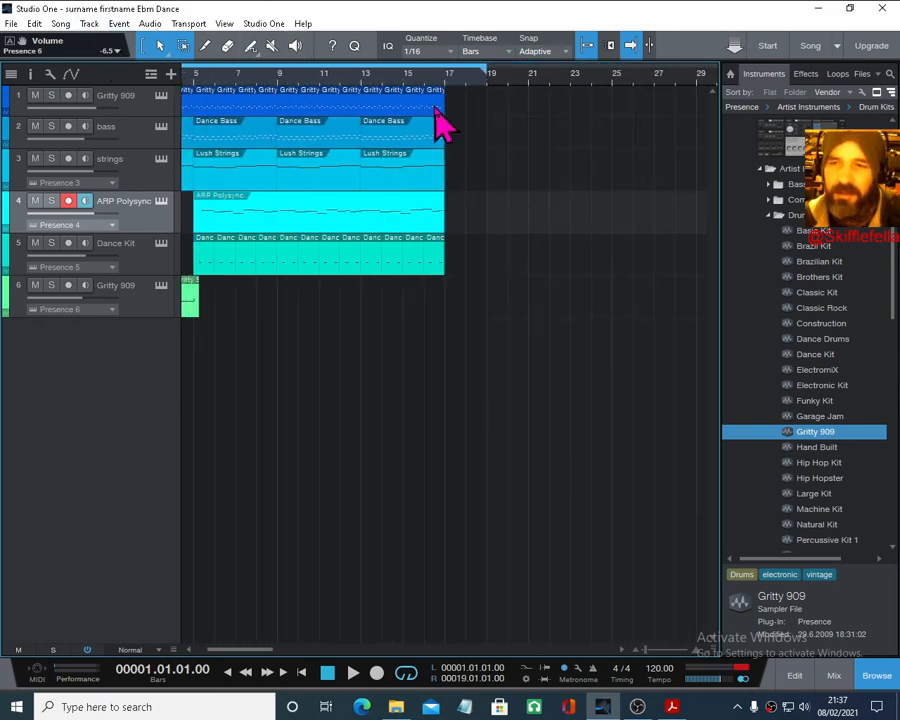
left_click(436, 112)
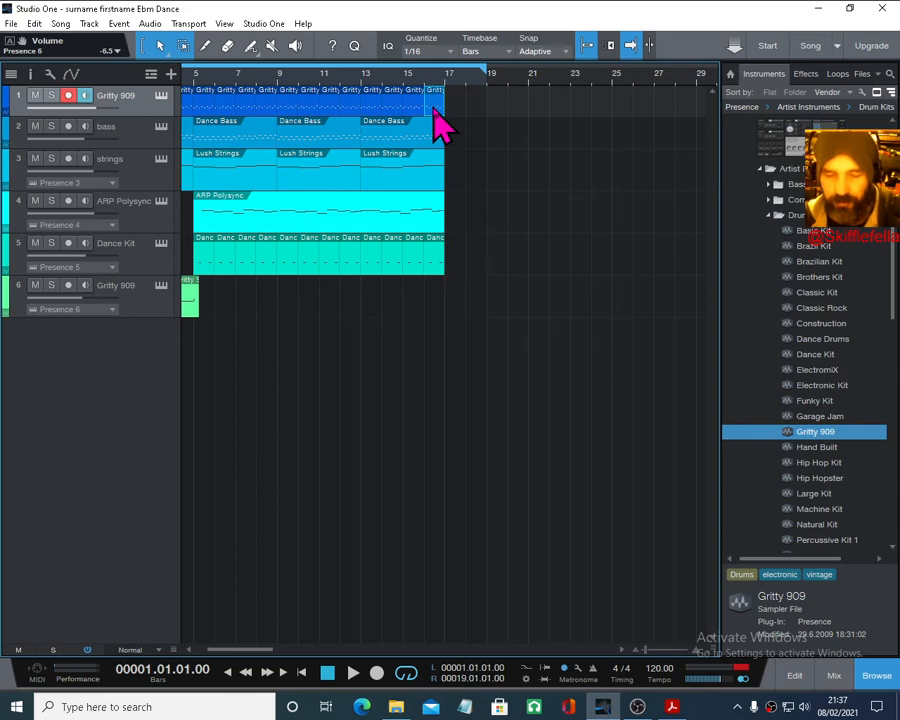
left_click_drag(434, 110, 464, 118)
left_click(403, 142)
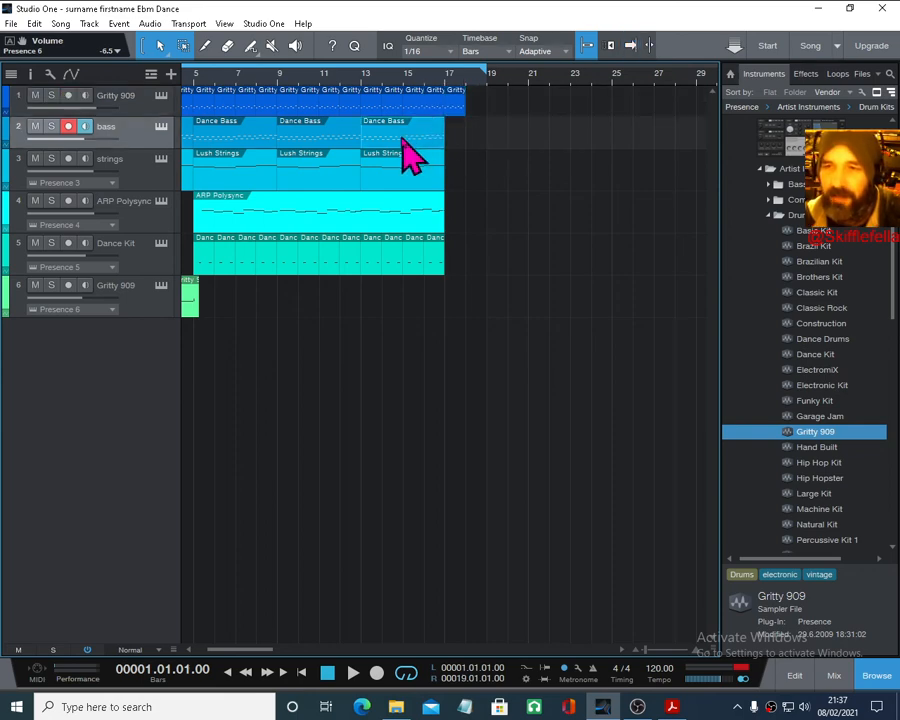
left_click_drag(405, 150, 474, 142)
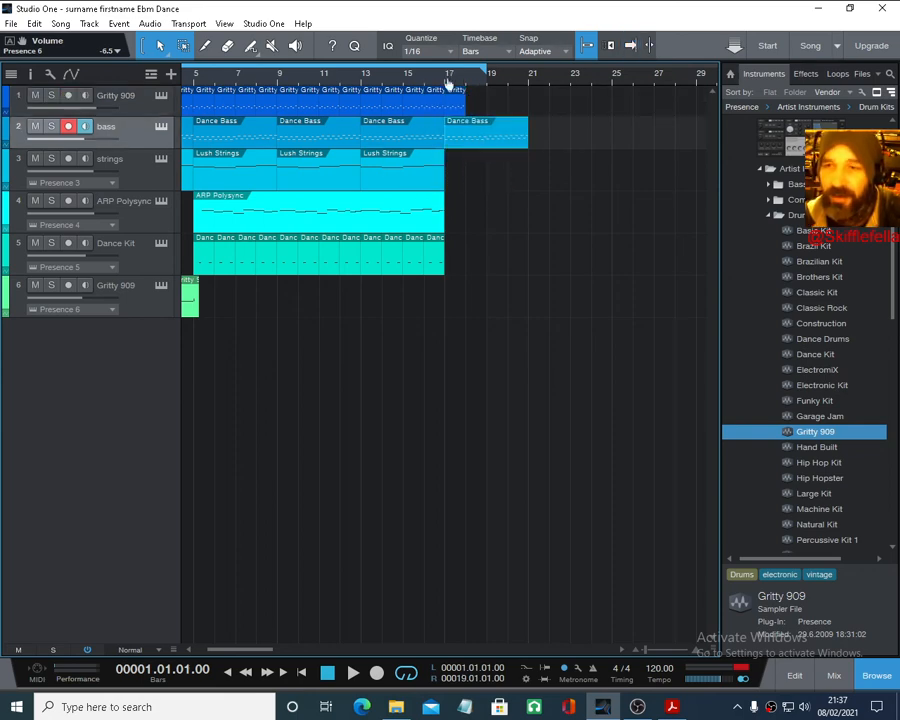
- Shorten the drum copy at bar 17 to about an eighth note and split the bass copy to match, deleting its remainder
left_click_drag(448, 84, 430, 114)
left_click_drag(519, 103, 422, 105)
right_click(532, 139)
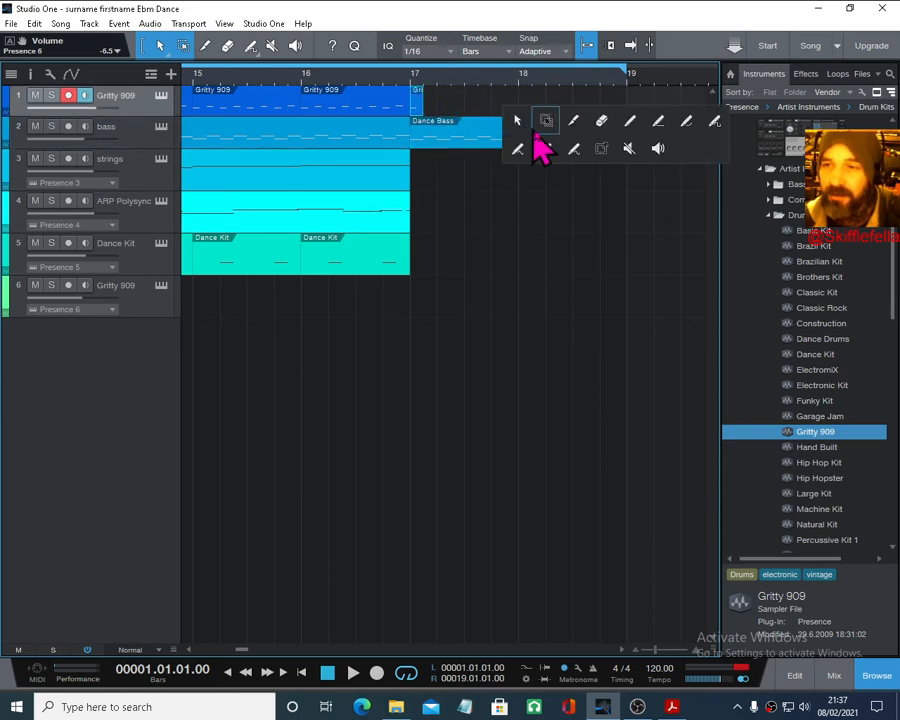
left_click(575, 122)
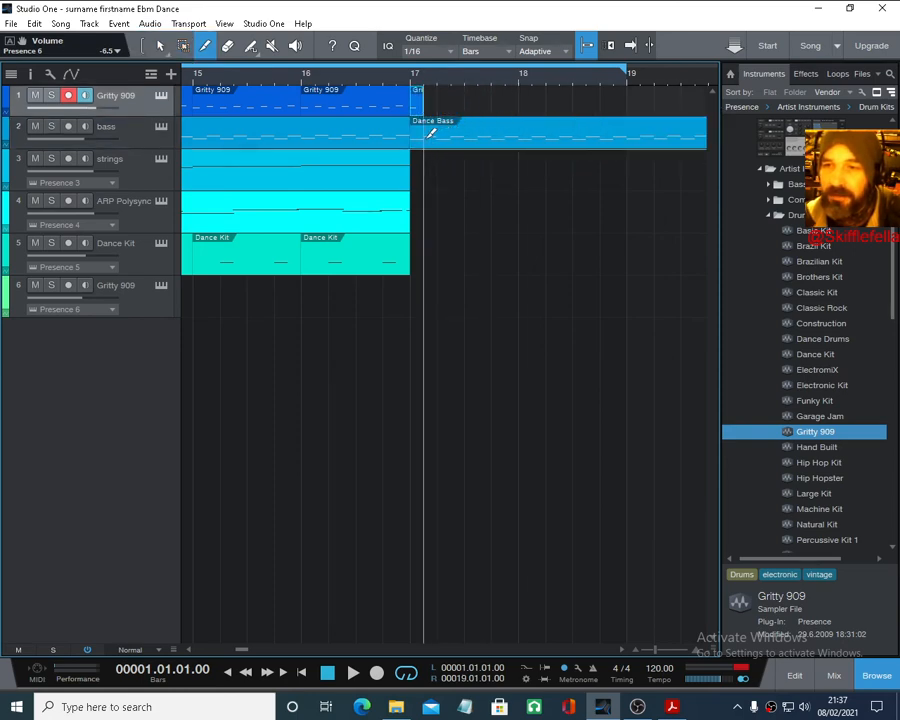
left_click(423, 137)
right_click(423, 137)
left_click(441, 146)
key("Delete")
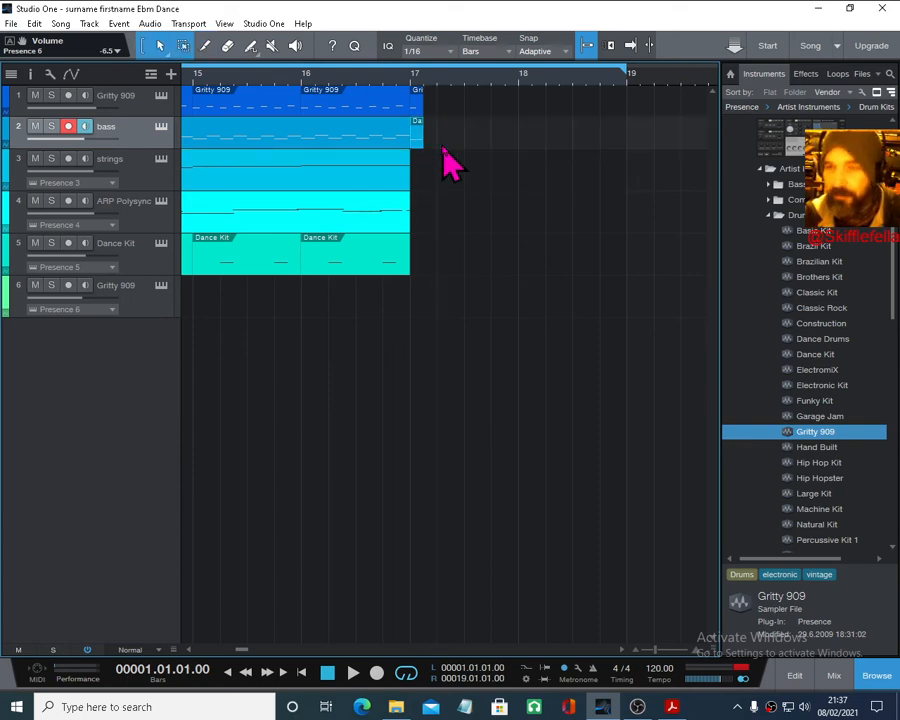
- Play the ending to check the short drum and bass hit at bar 17
key("space")
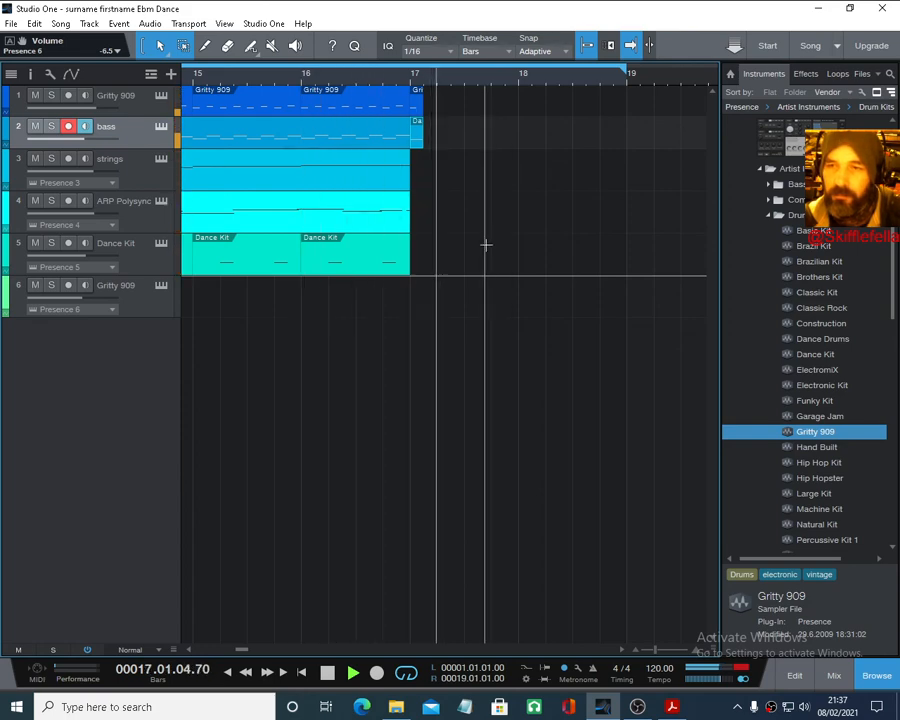
left_click_drag(419, 77, 368, 46)
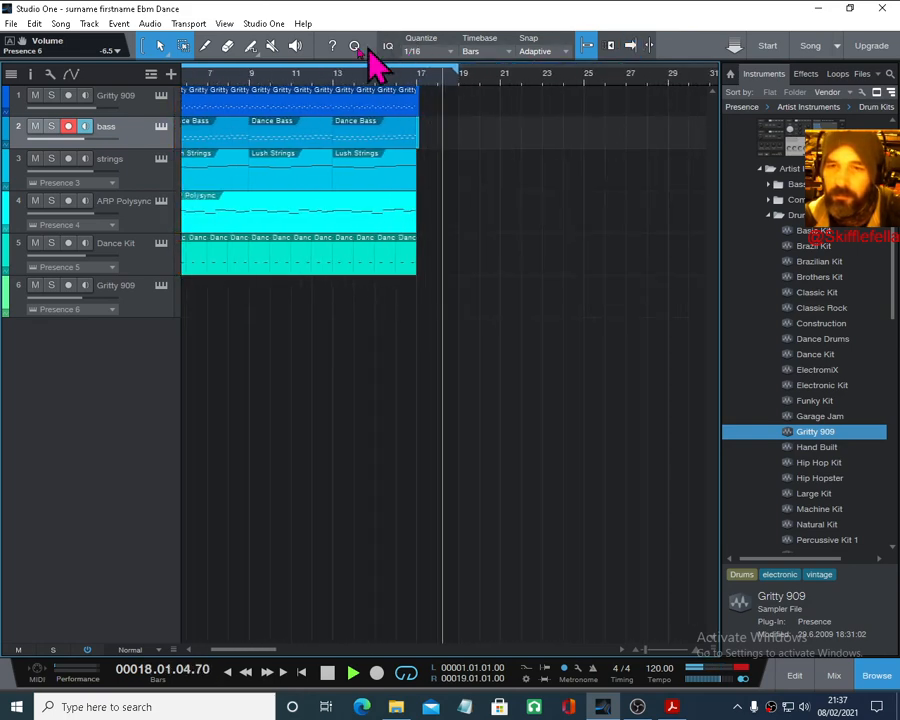
key("space")
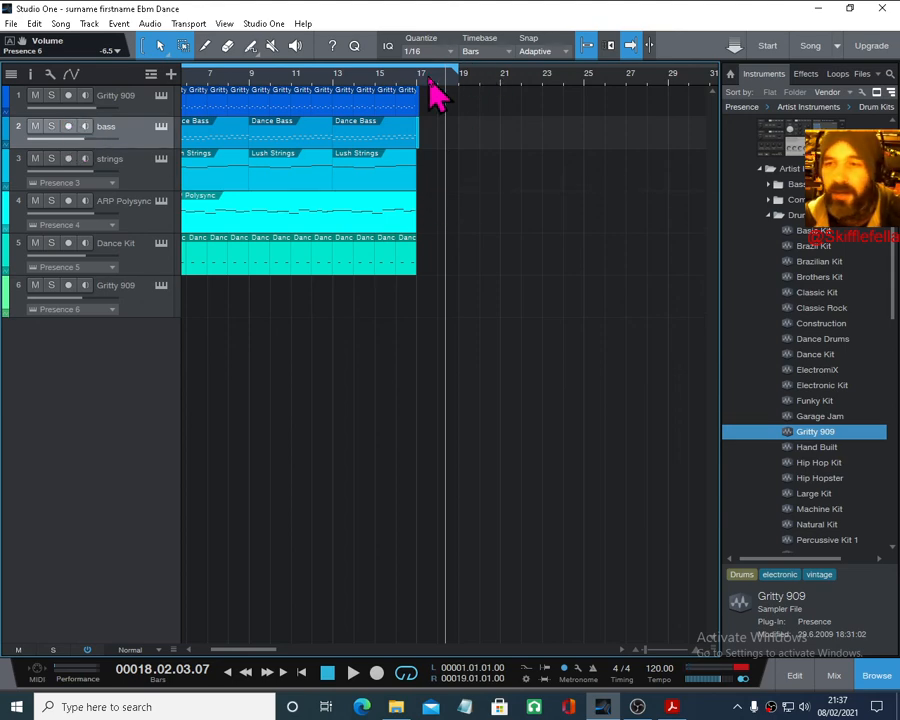
left_click_drag(430, 82, 474, 66)
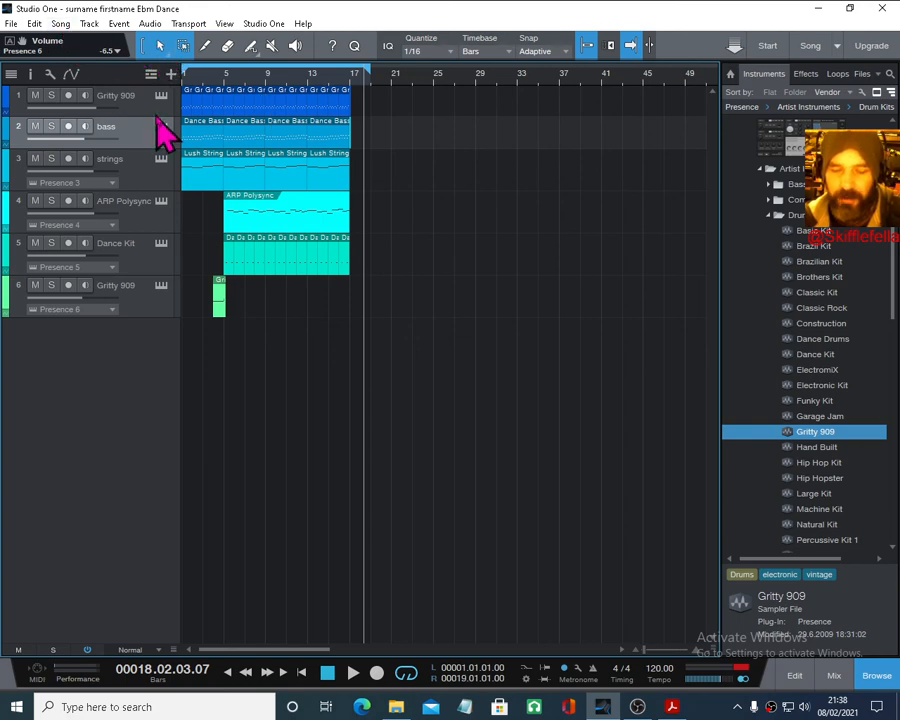
- Show the mixer and play the song from the start and again from about bar 7 to check the levels
left_click(843, 682)
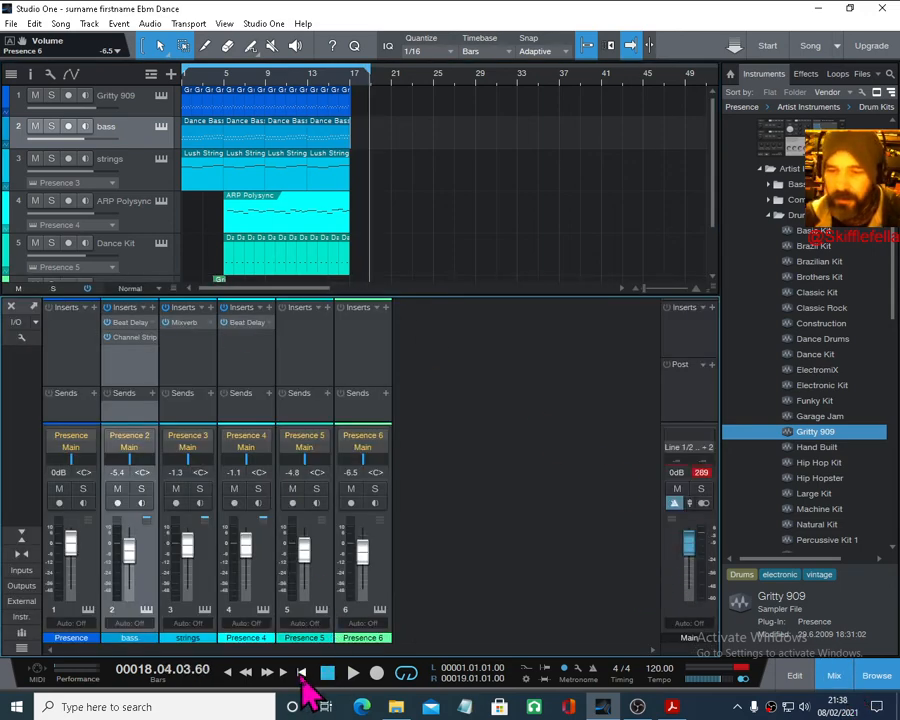
left_click(301, 672)
left_click(353, 672)
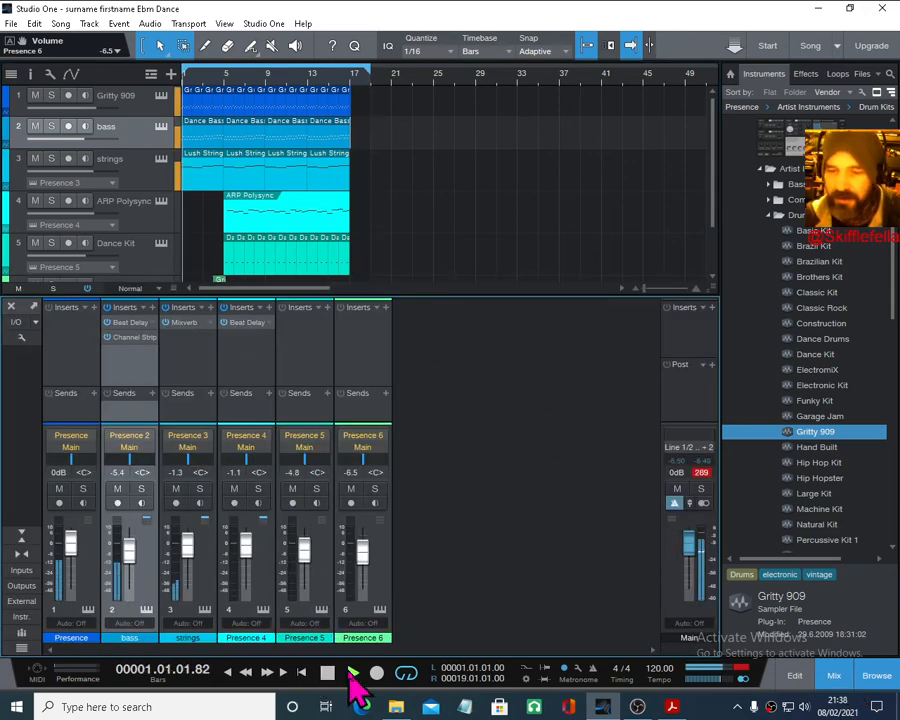
left_click(246, 78)
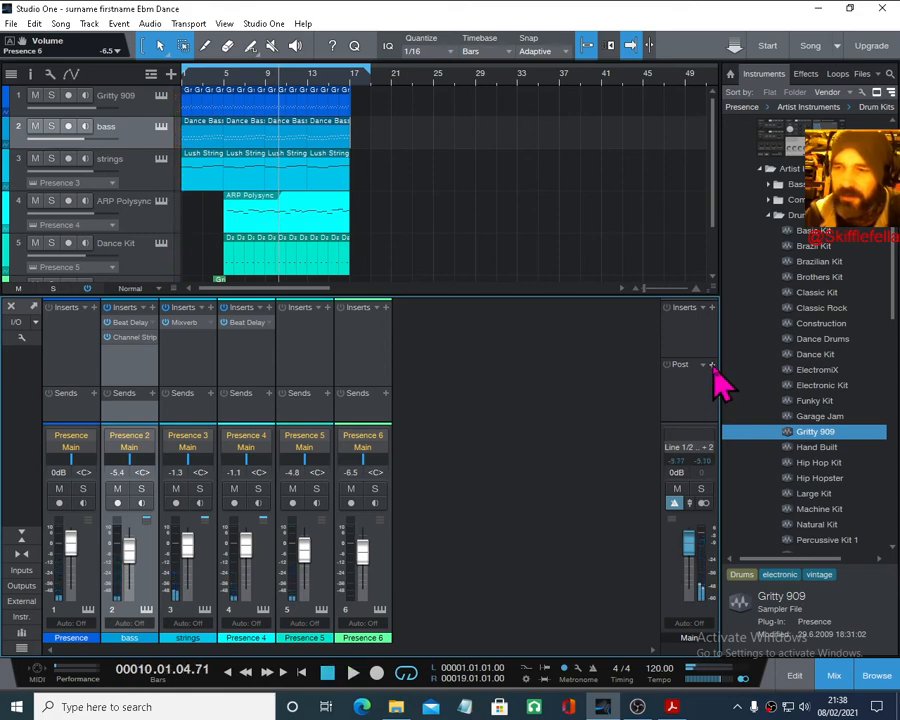
- Add a Channel Strip effect to the Main channel's post-fader section
left_click(713, 366)
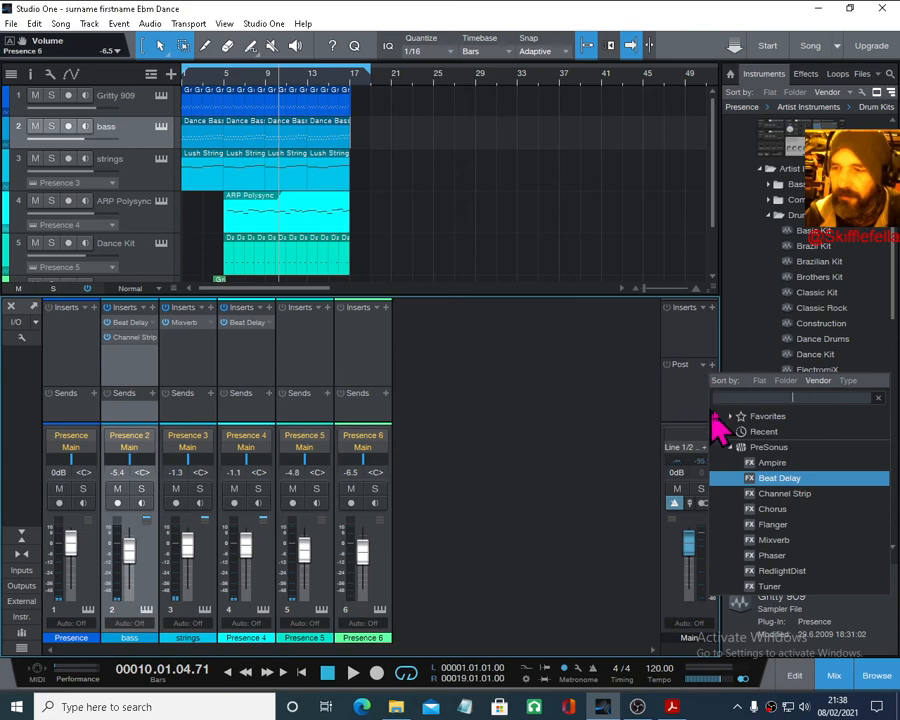
left_click(784, 496)
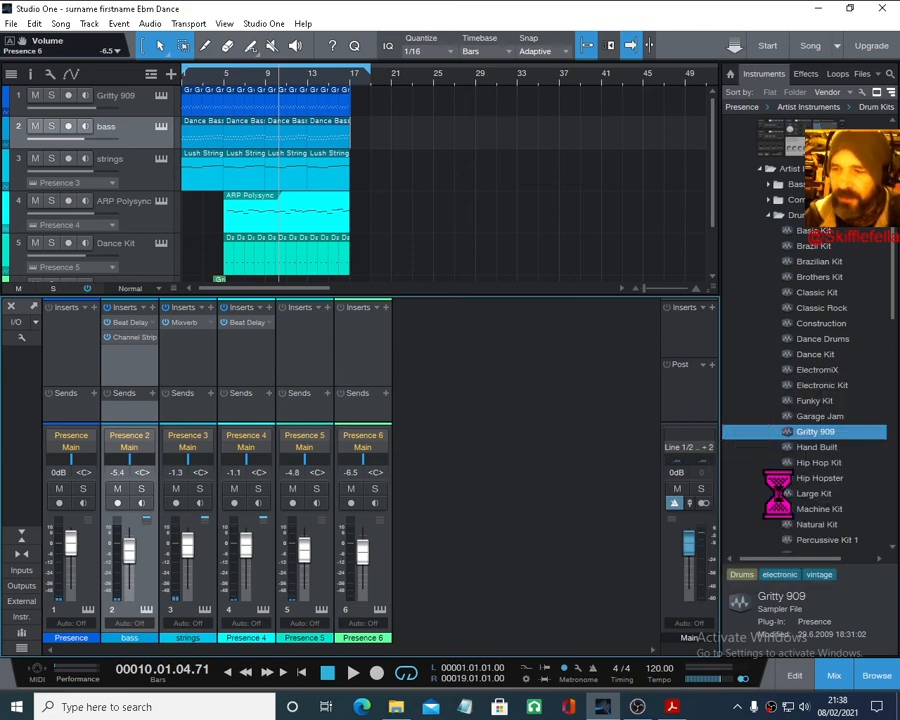
left_click_drag(450, 272, 618, 192)
left_click_drag(428, 195, 273, 199)
- Set the Main Channel Strip's compressor to Medium with 32.5% compression while playing the song, and close the effect window
mouse_move(215, 299)
left_mouse_down()
mouse_move(207, 279)
mouse_move(200, 308)
left_mouse_up()
left_click(235, 336)
key("space")
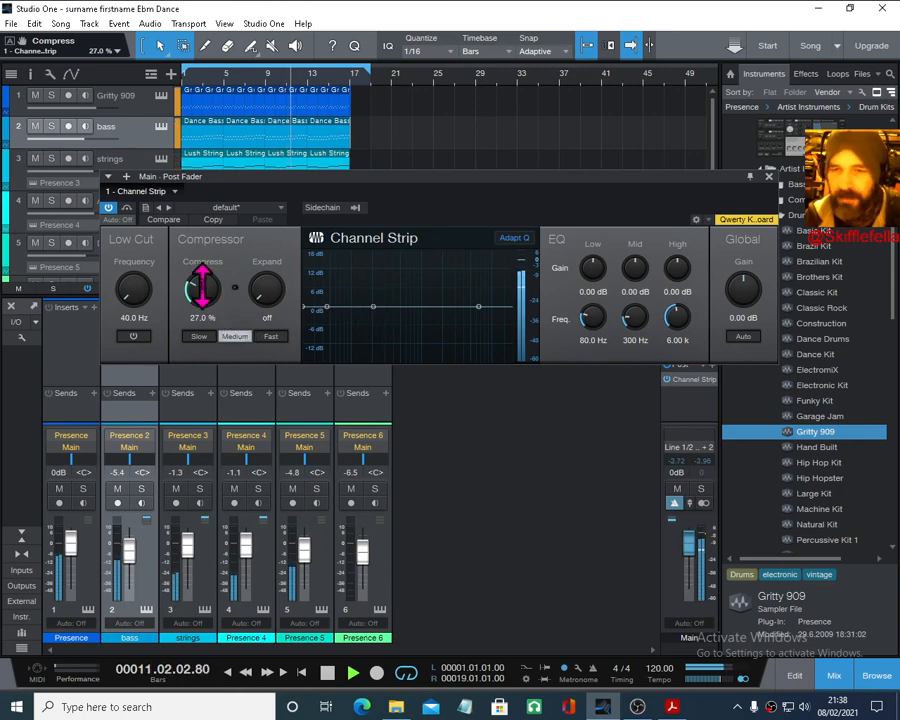
left_click_drag(201, 287, 201, 279)
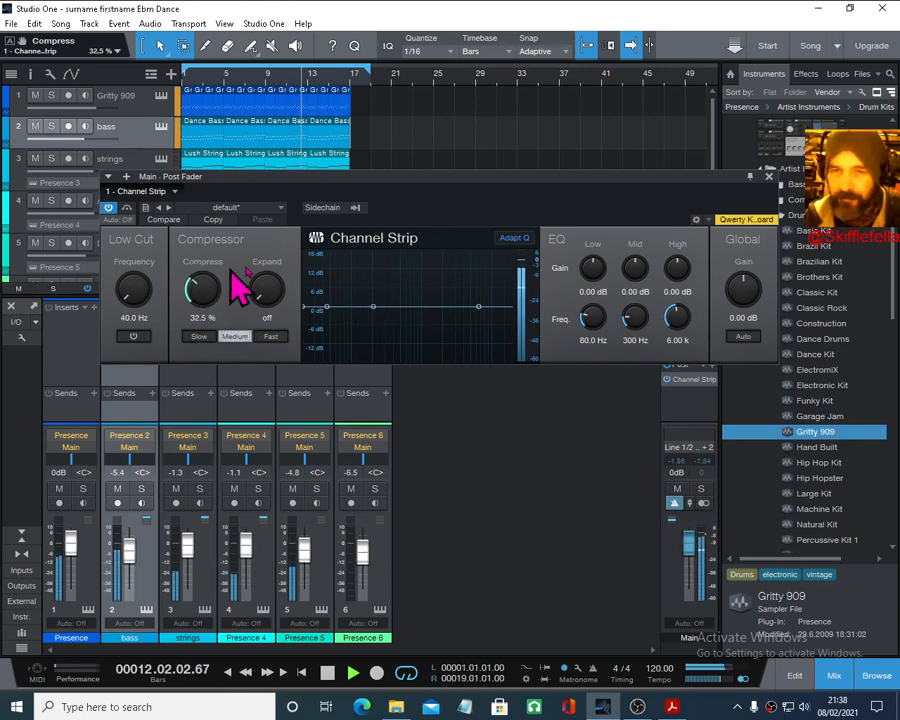
left_click(768, 176)
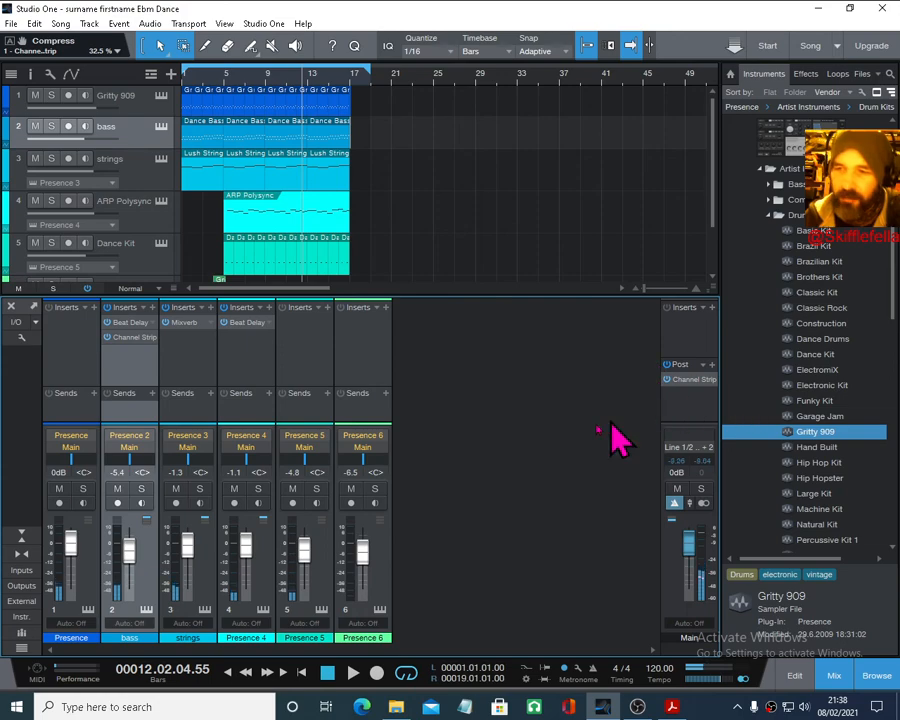
- Rename the first mixer channel as drums
double_click(71, 637)
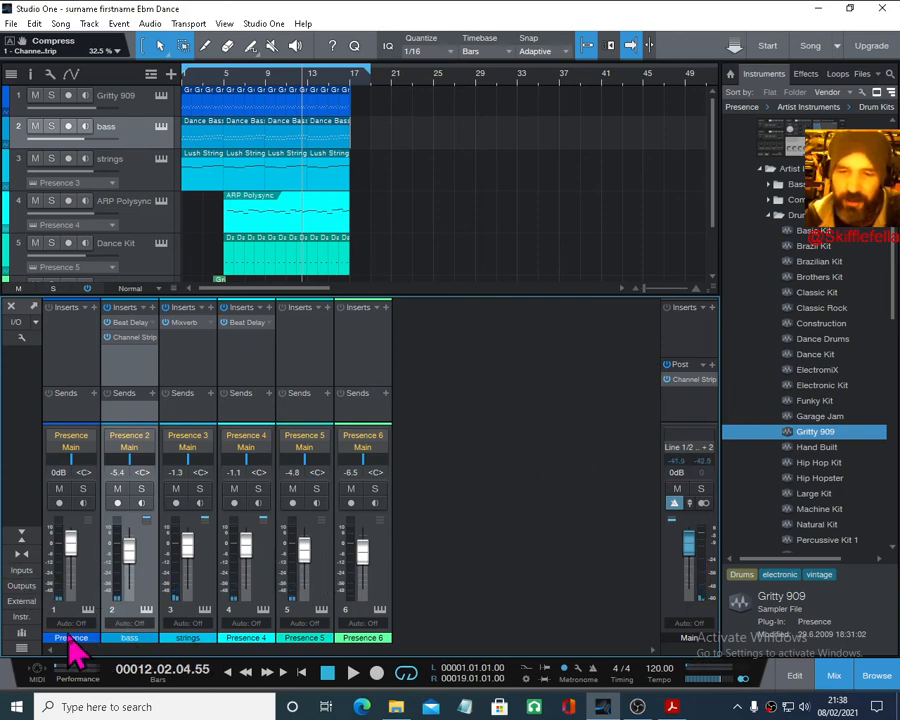
type("drums")
key("Return")
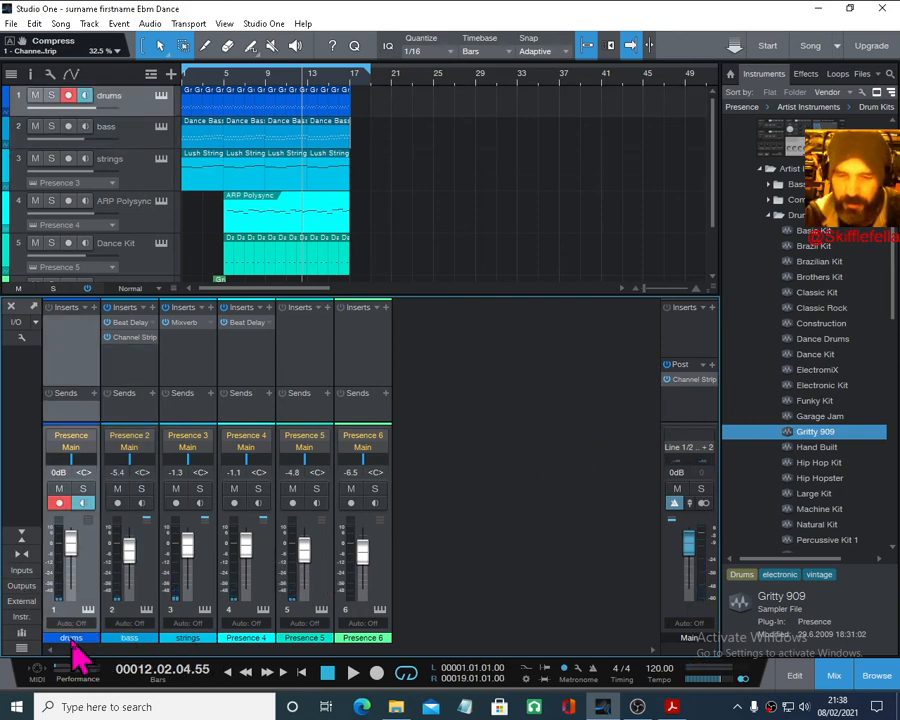
- Add a sidechain send from the drums channel to the Main post-fader Channel Strip and enlarge the sends area
left_click(93, 394)
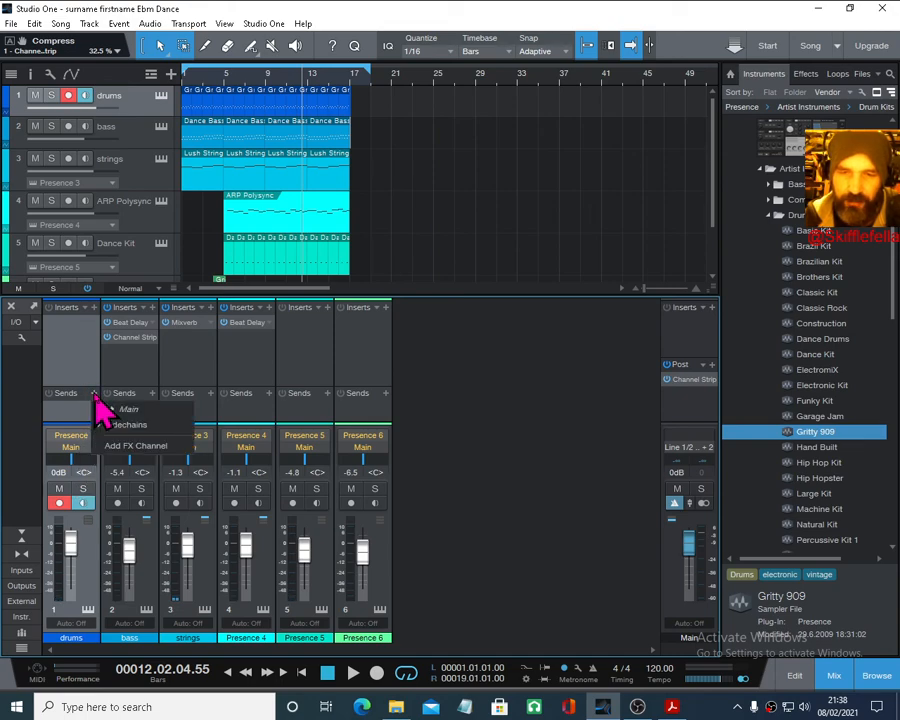
left_click(126, 426)
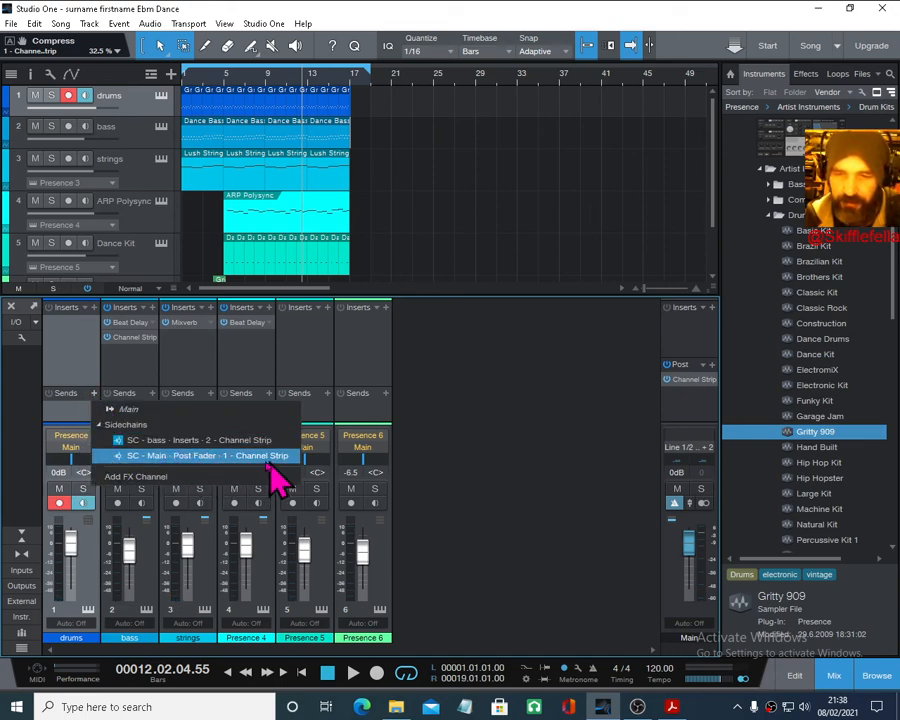
left_click(252, 457)
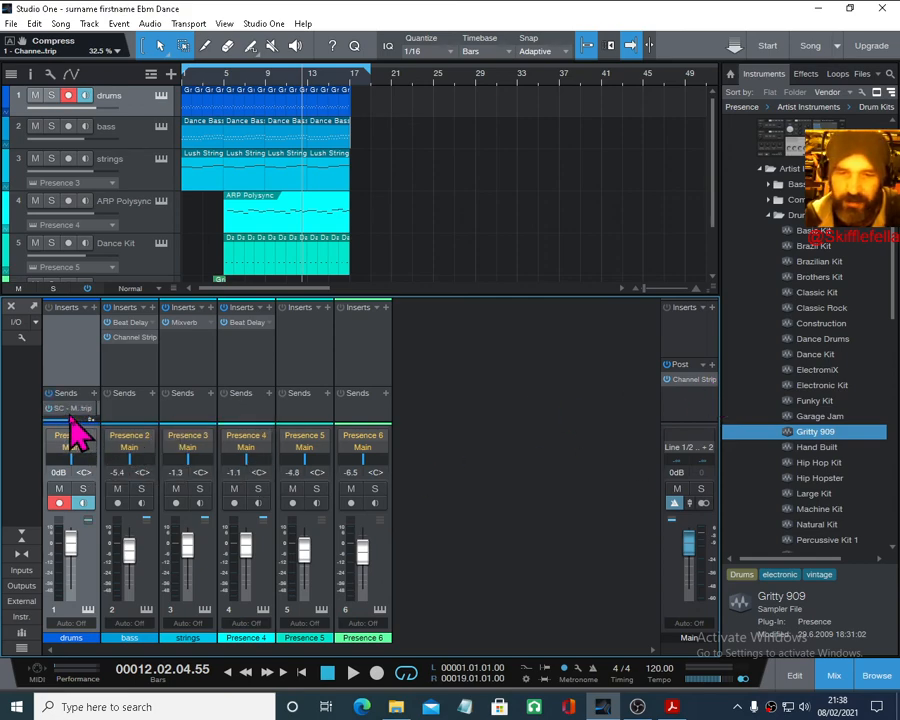
left_click_drag(86, 387, 86, 371)
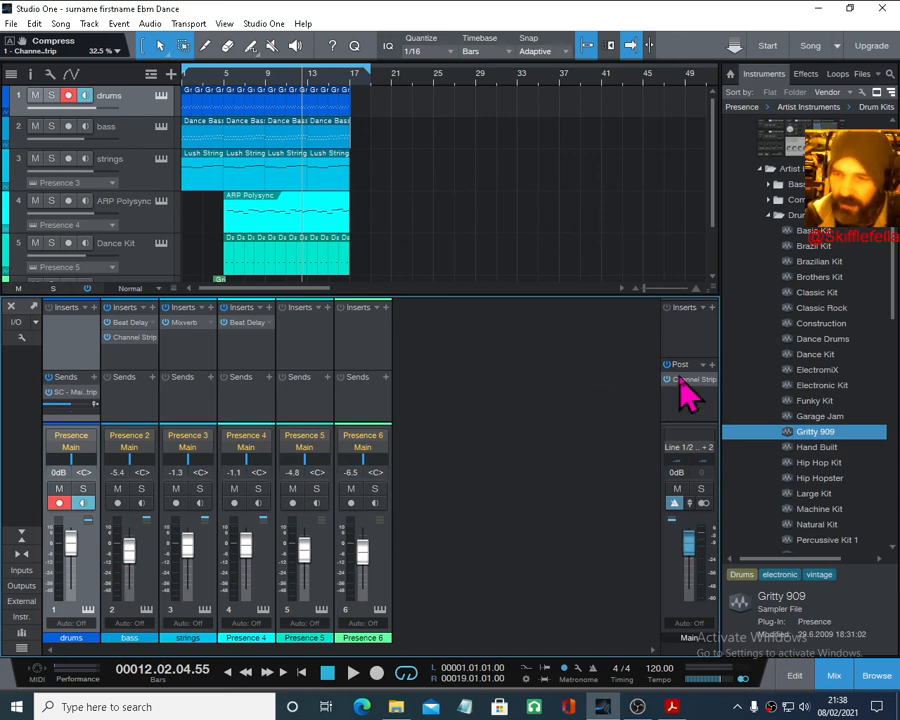
- Open the Main Channel Strip and raise its compression to about 68% at Medium speed while replaying the song from near the start
left_click(689, 389)
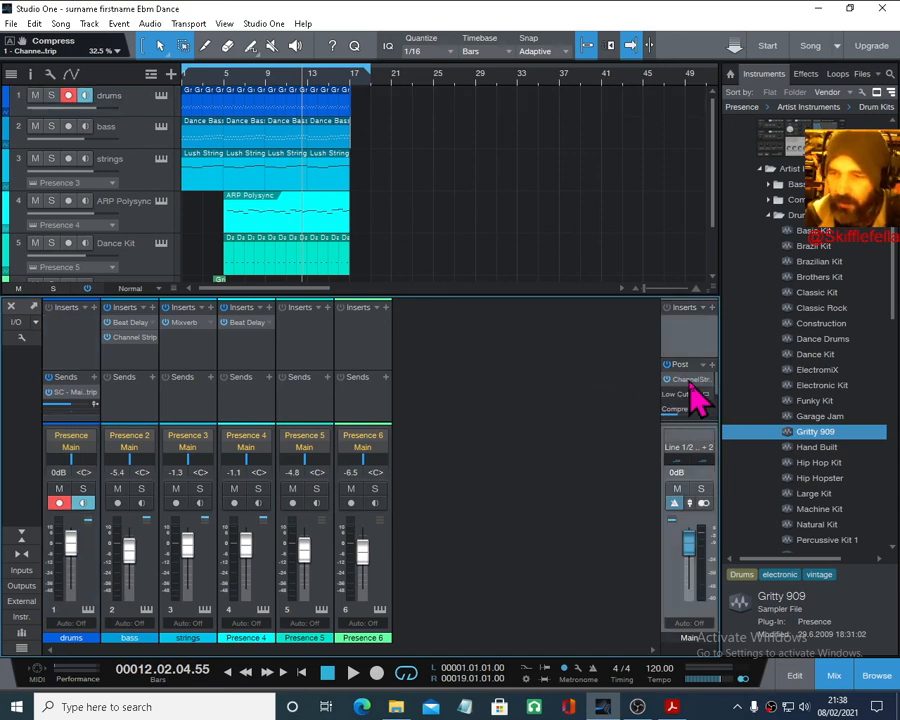
left_click(689, 384)
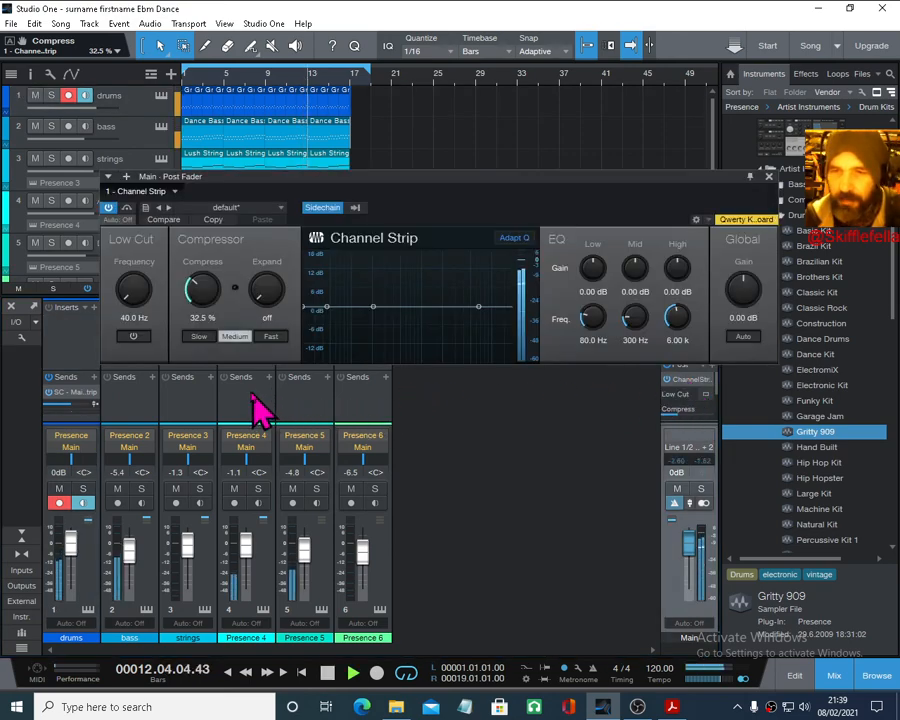
left_click_drag(207, 301, 190, 246)
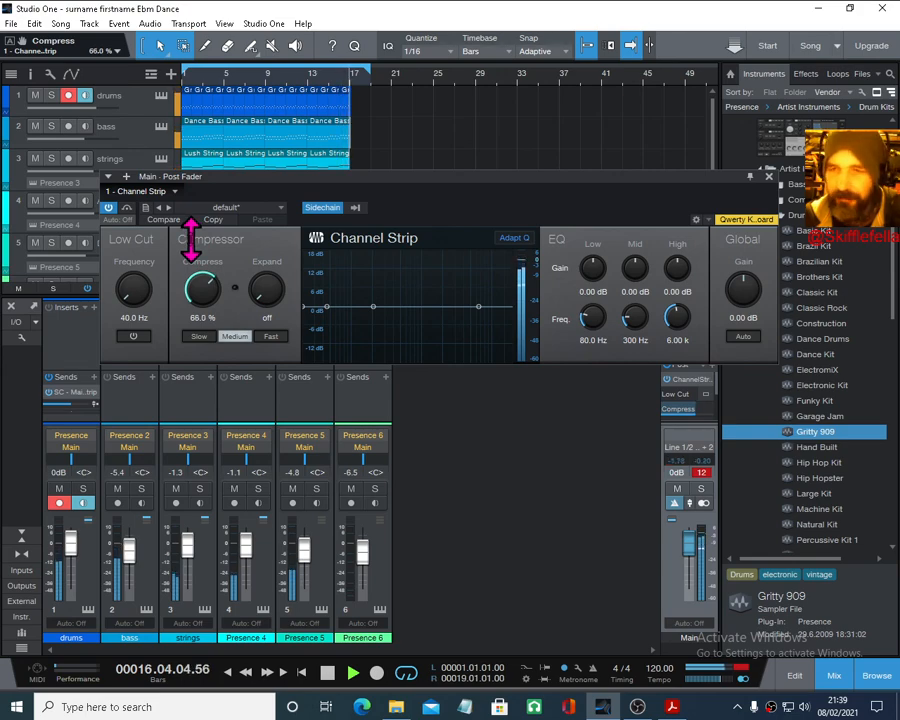
left_click(202, 78)
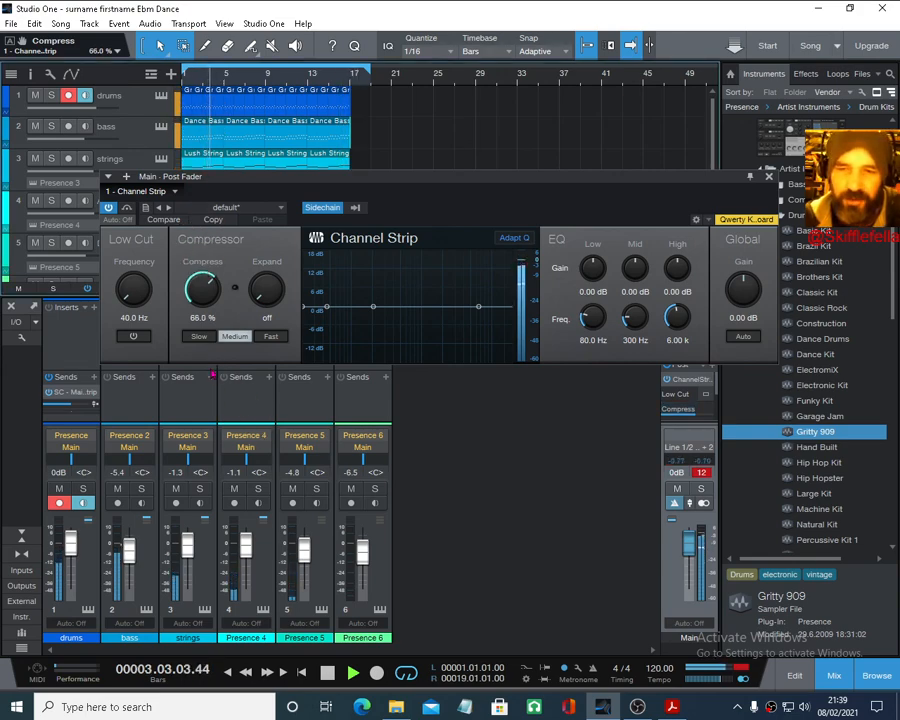
left_click(271, 337)
left_click(234, 337)
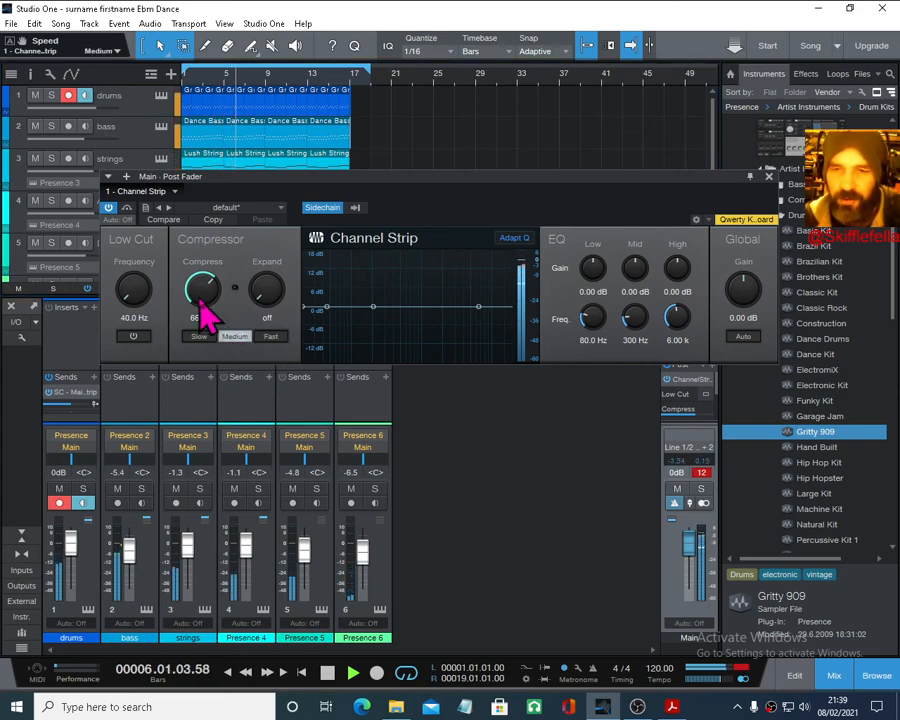
left_click_drag(204, 298, 202, 286)
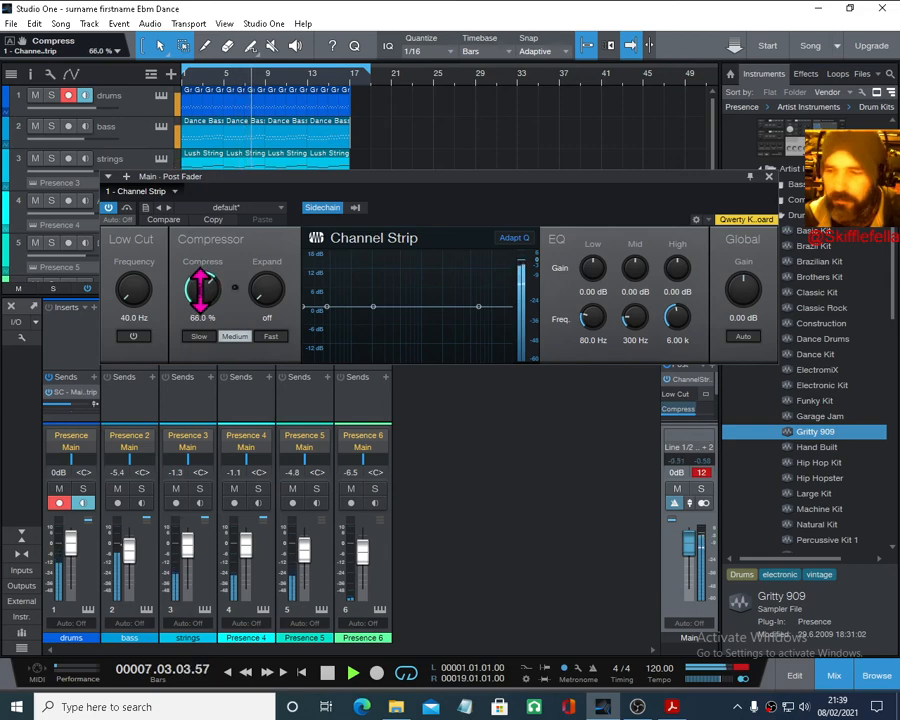
- Disarm recording on the drums channel, try Slow and Medium compressor speeds on Main, and set Fast with 79.5% compression
left_click(59, 503)
left_click(199, 336)
left_click_drag(202, 301, 199, 262)
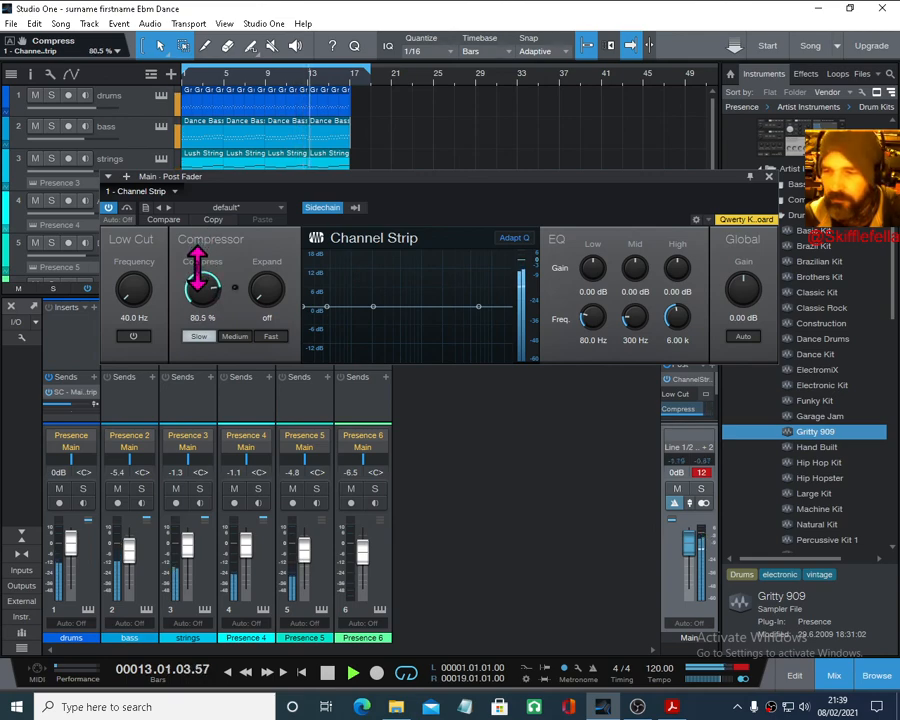
left_click(236, 337)
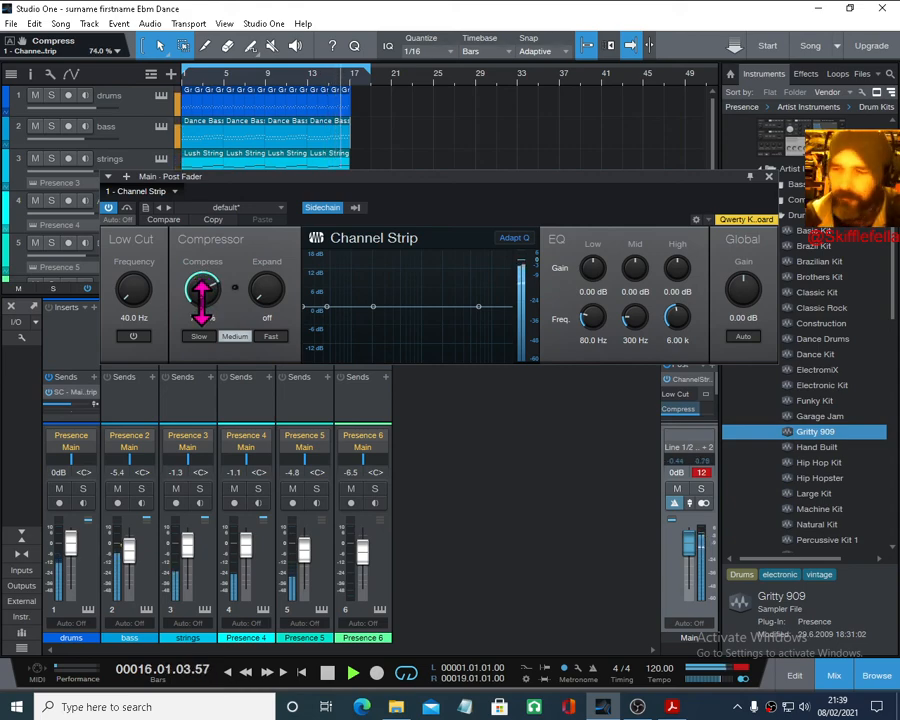
left_click_drag(201, 302, 203, 299)
left_click(271, 336)
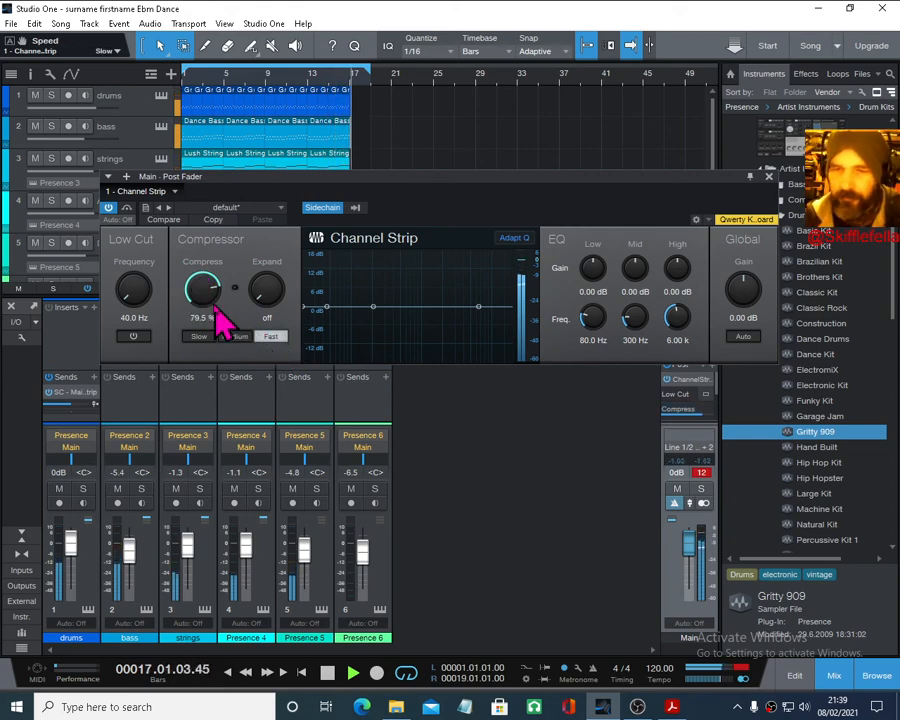
- Replay the song from the start, compare Medium and Fast, and set the Main compressor to Fast with 78.5% compression
key("space")
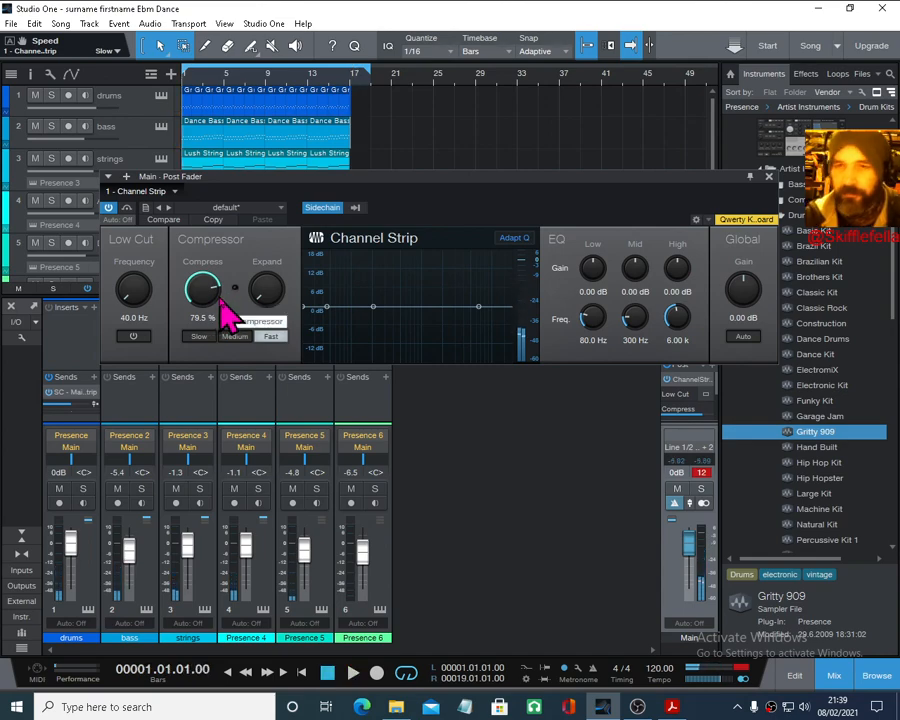
key("space")
left_click_drag(201, 300, 201, 288)
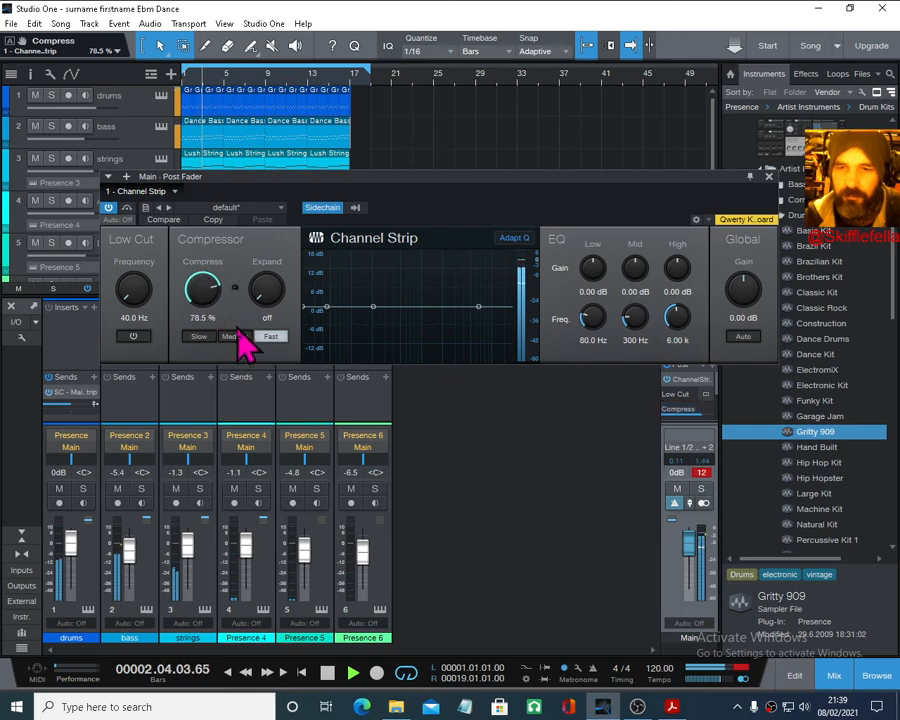
left_click(236, 337)
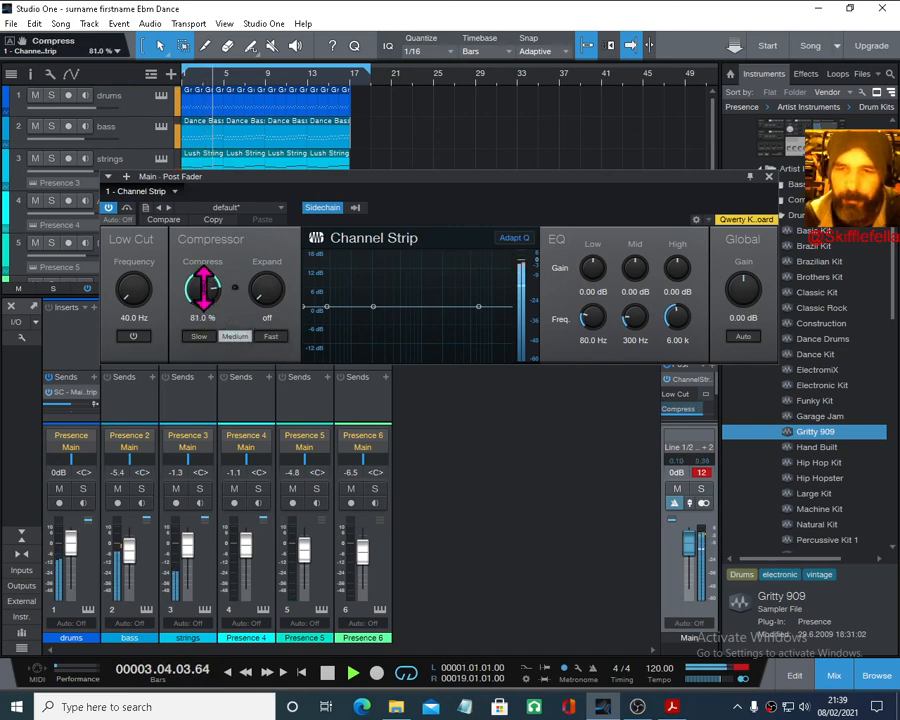
left_click(271, 338)
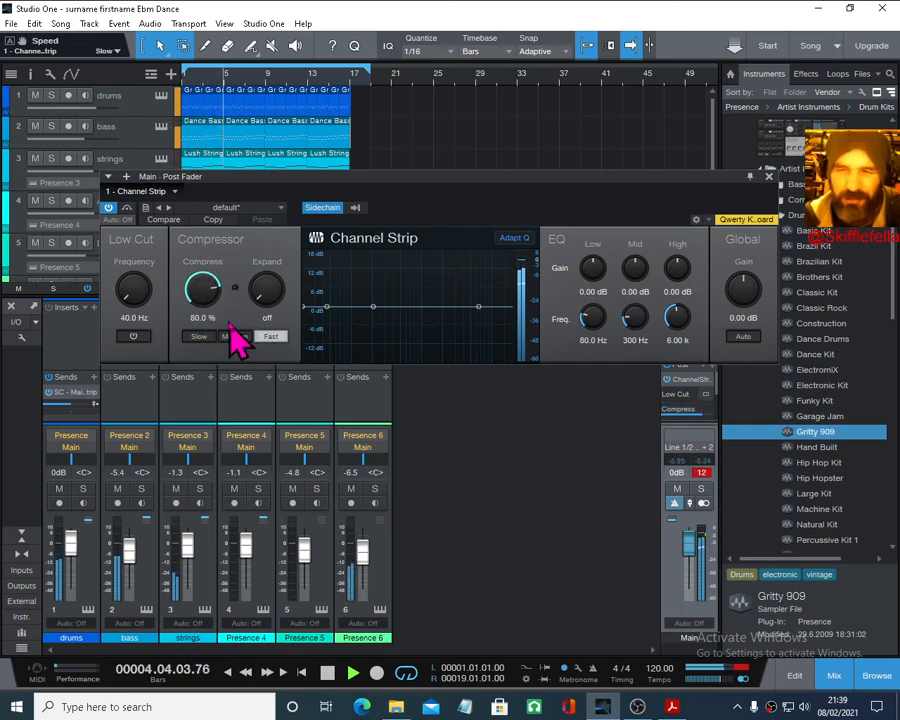
left_click_drag(202, 293, 199, 297)
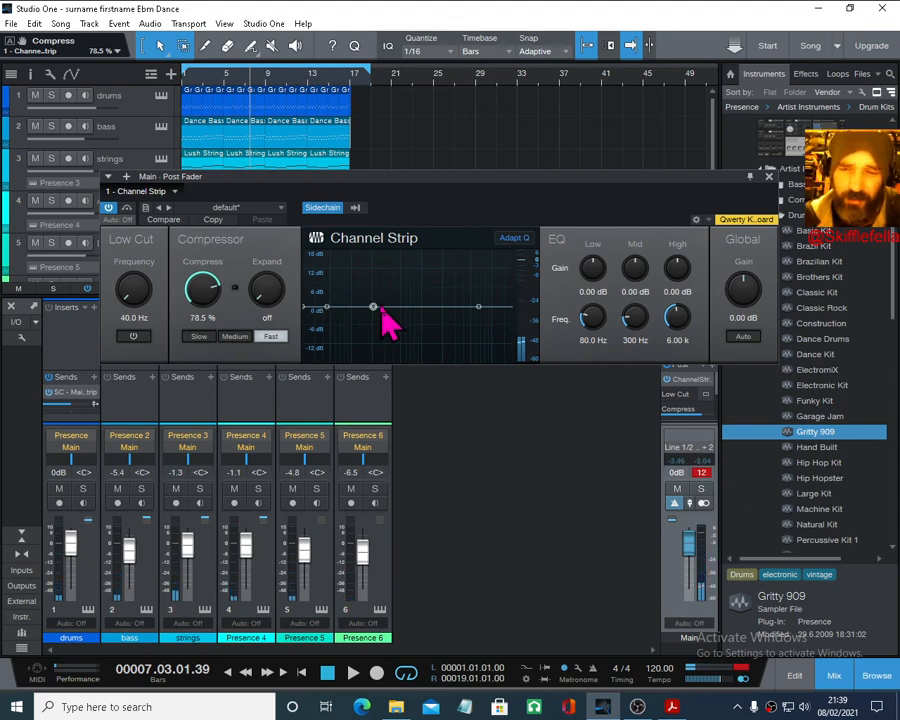
- Set the Main Channel Strip EQ to -2.39 dB mid at 570 Hz and 1.52 dB high at 5.89 kHz, and close it
left_click_drag(376, 308, 398, 317)
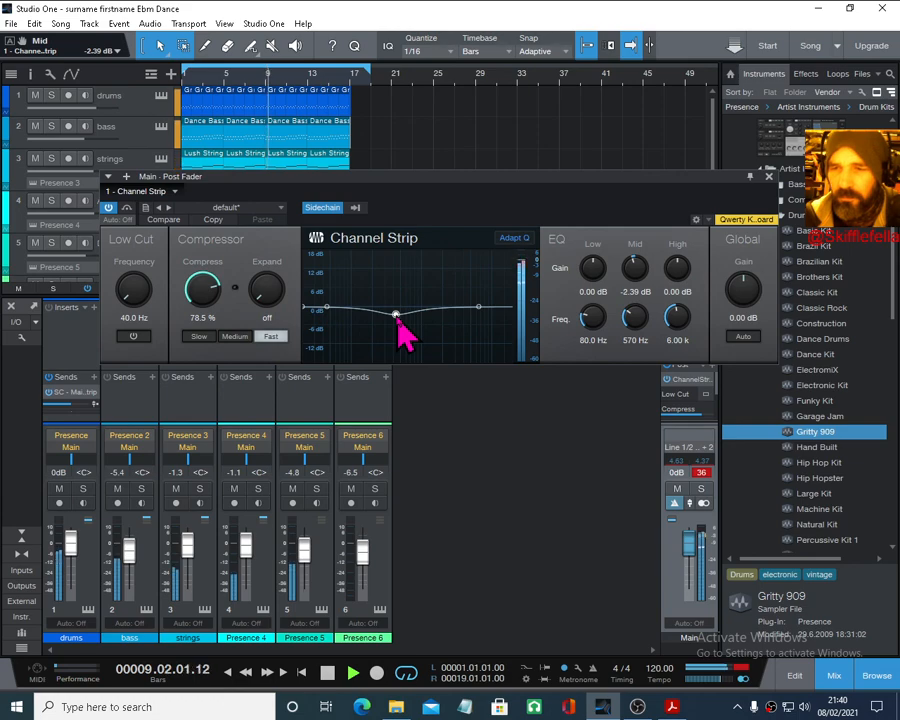
left_click_drag(478, 309, 479, 305)
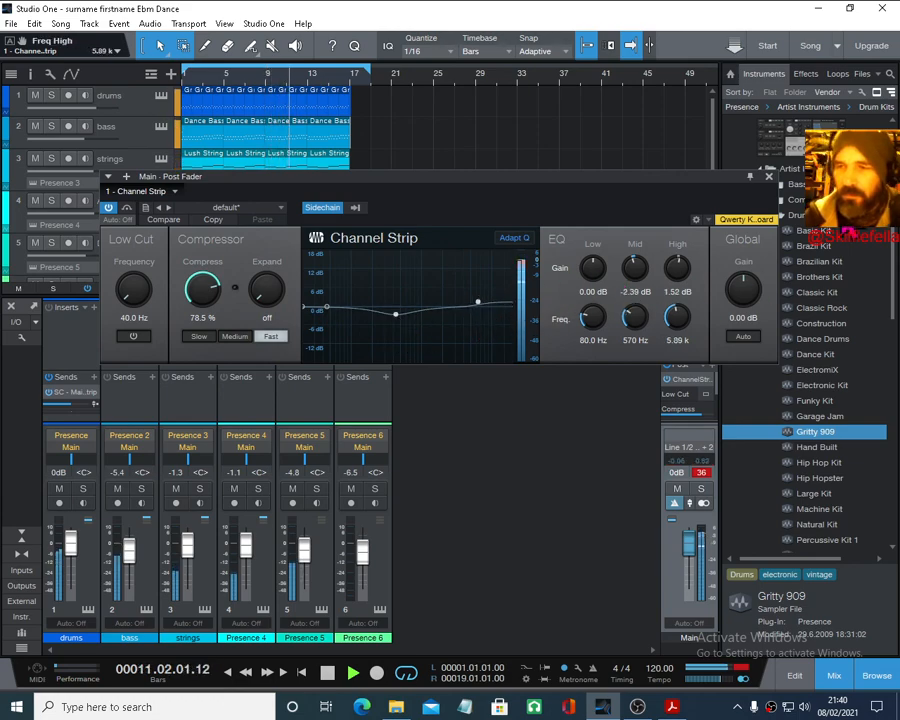
left_click(769, 178)
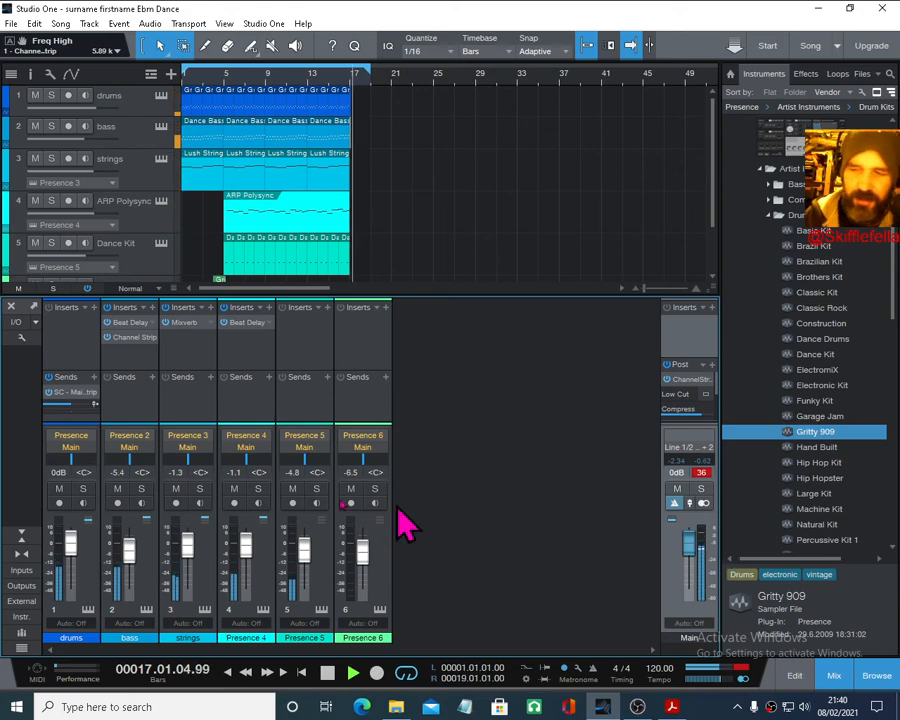
- Stop playback, return to the start of the song and save the song
key("space")
key("comma")
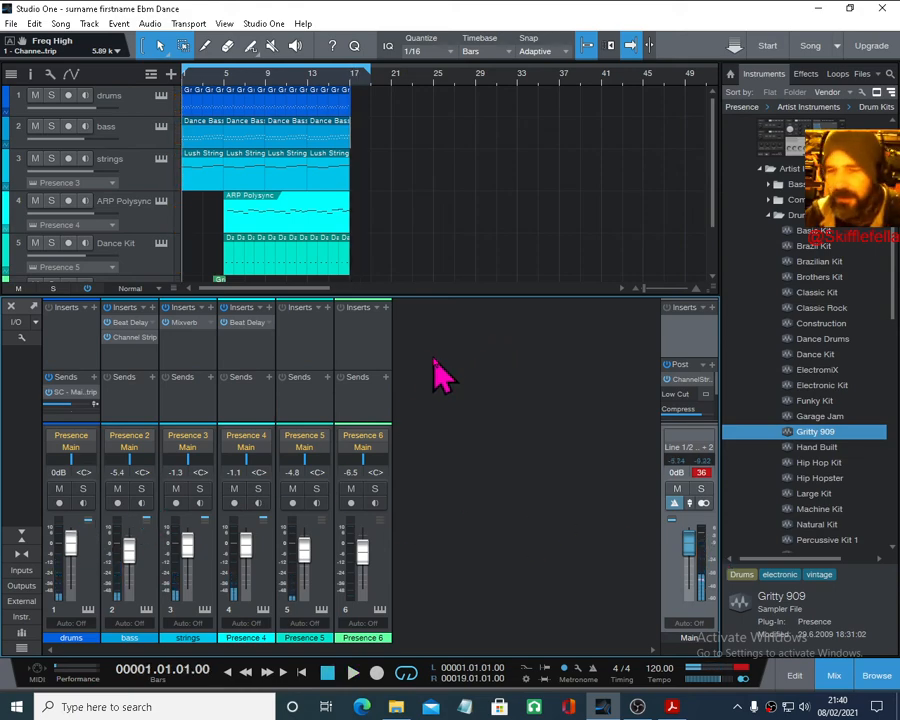
left_click(12, 26)
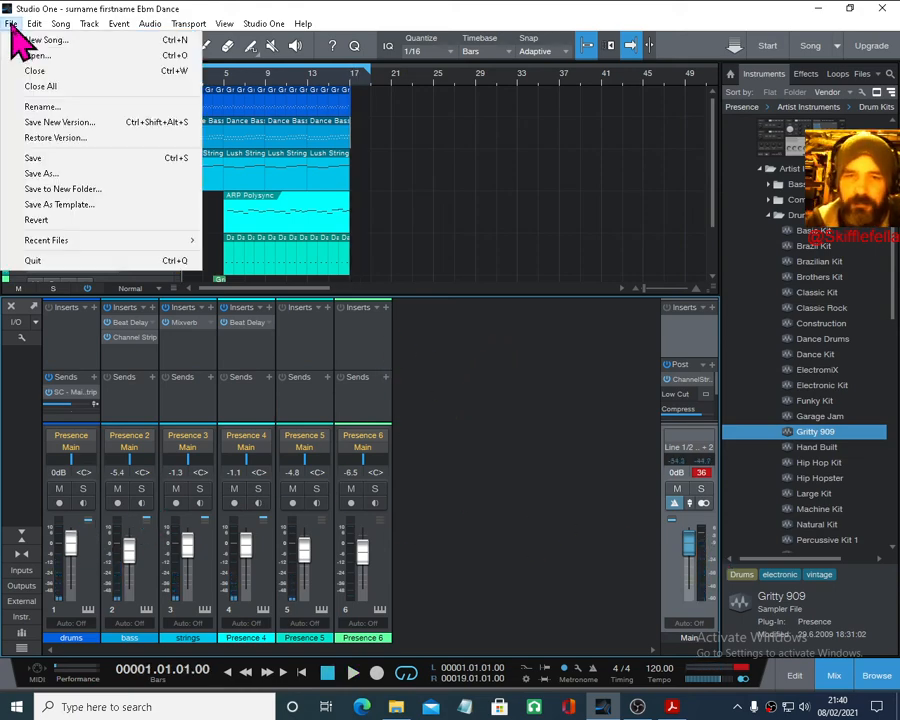
left_click(86, 150)
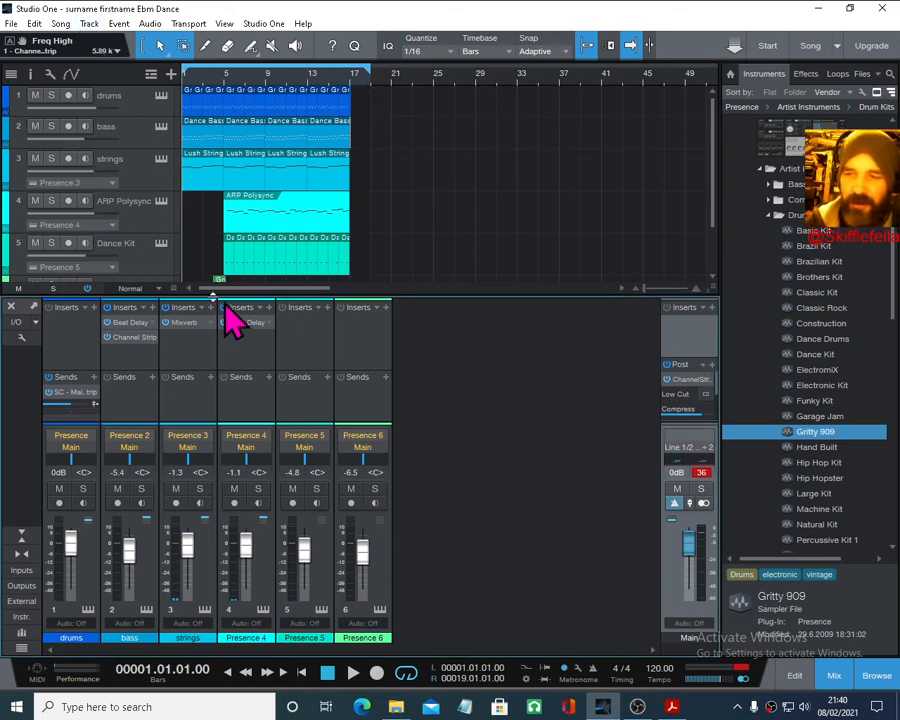
- Export the loop range as an MP3 mixdown with the filename Surname firstname EbmDance
left_click(60, 24)
left_click(86, 55)
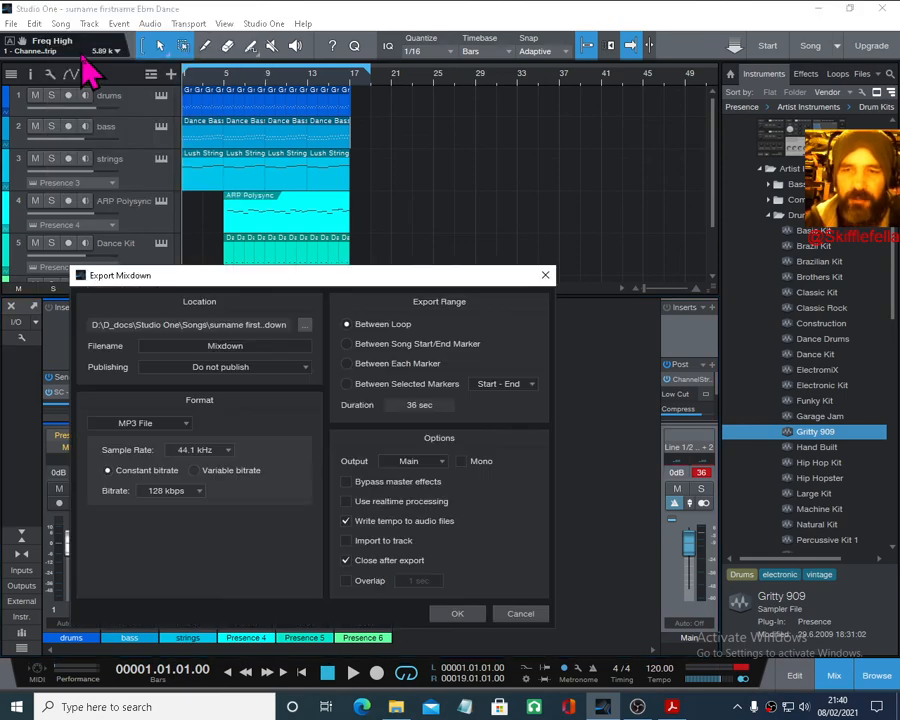
left_click(242, 346)
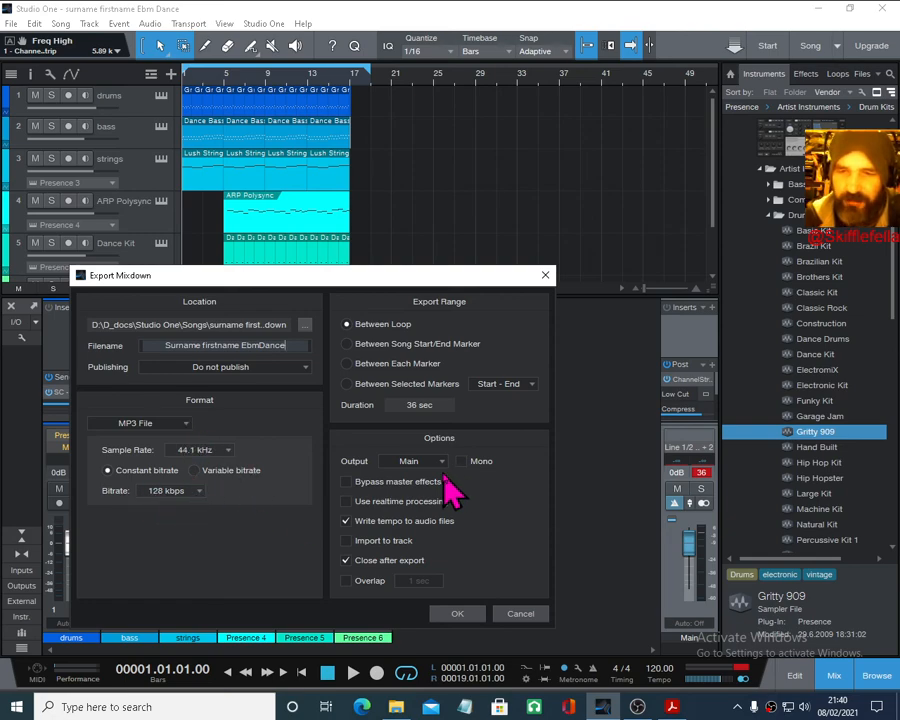
left_click(457, 613)
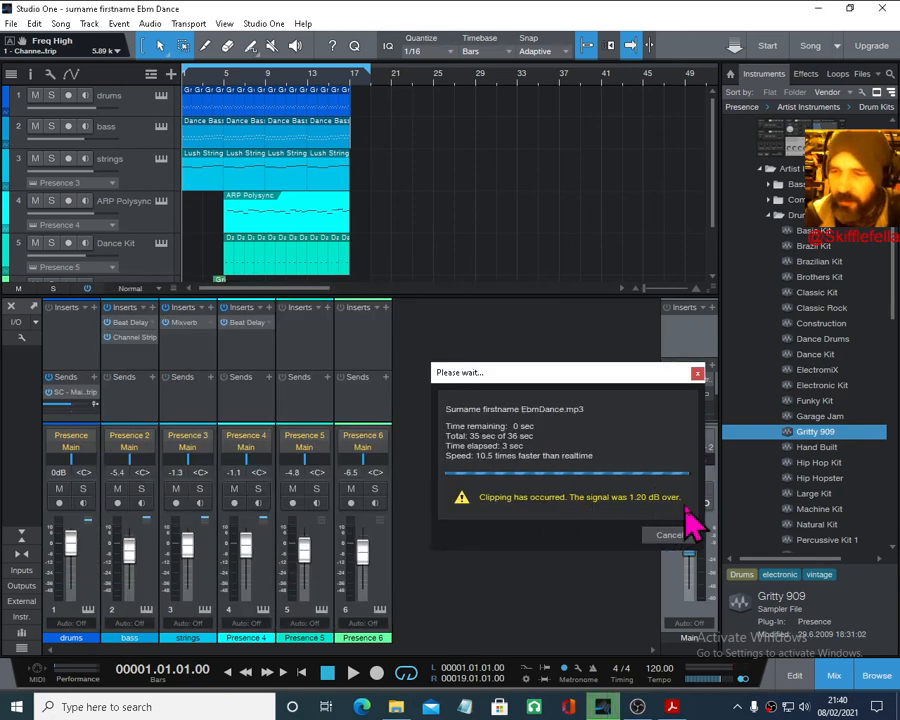
- Lower the Main fader to -2.3 dB and export the mixdown again
left_click(529, 478)
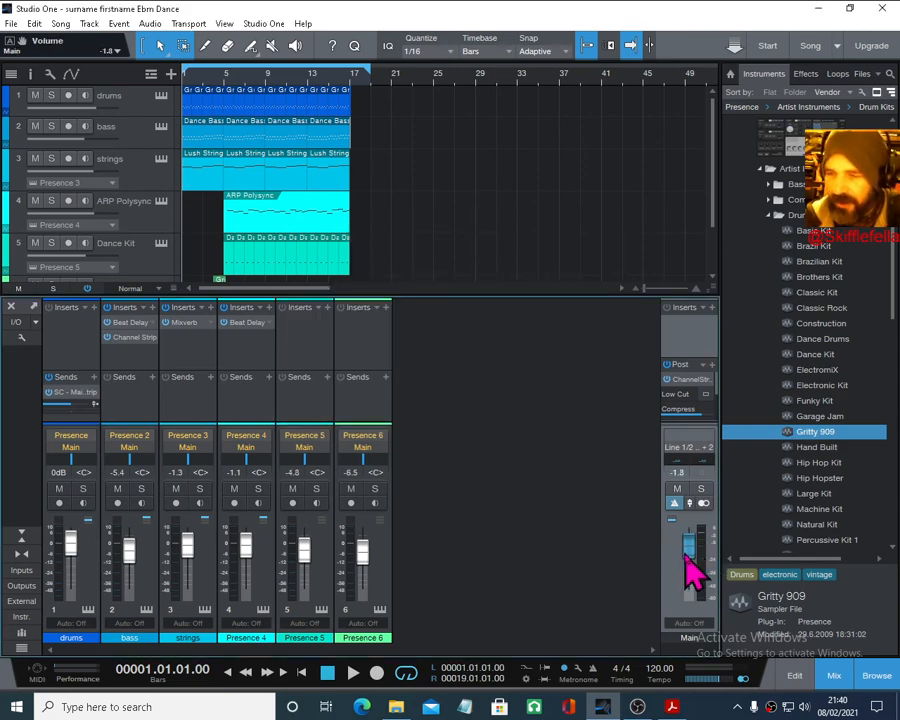
left_click(60, 23)
left_click(104, 56)
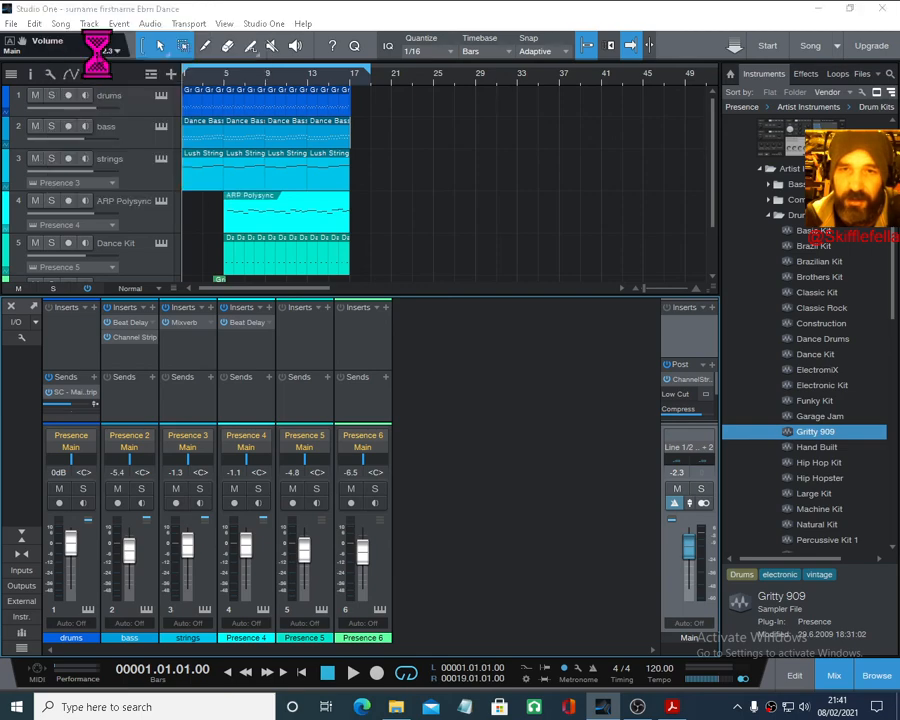
left_click(462, 613)
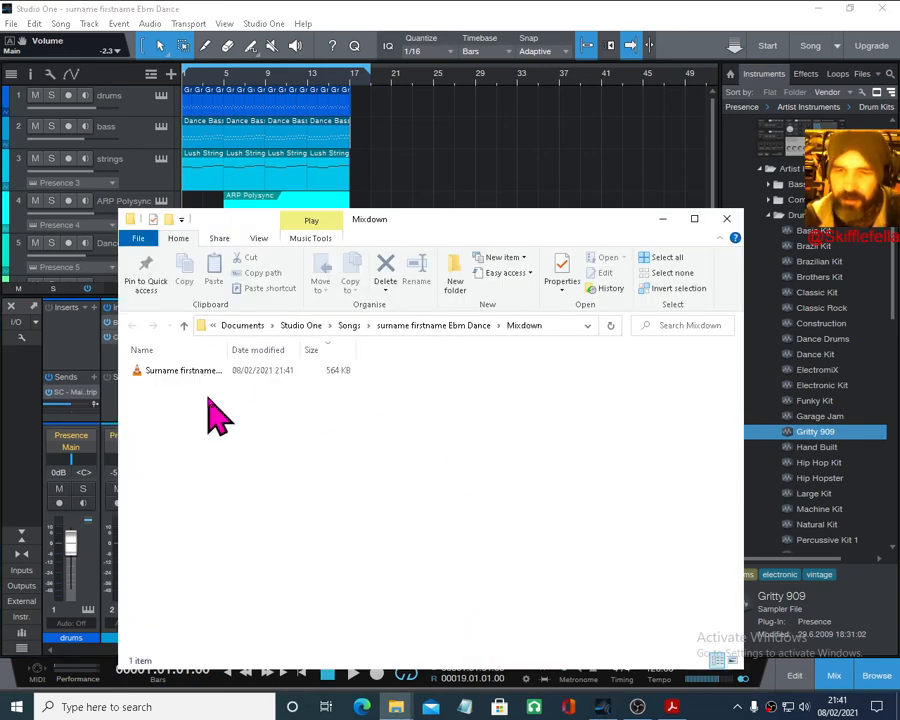
- Play the exported MP3 in VLC to check it, stop playback and minimise the player and Mixdown folder windows
double_click(192, 374)
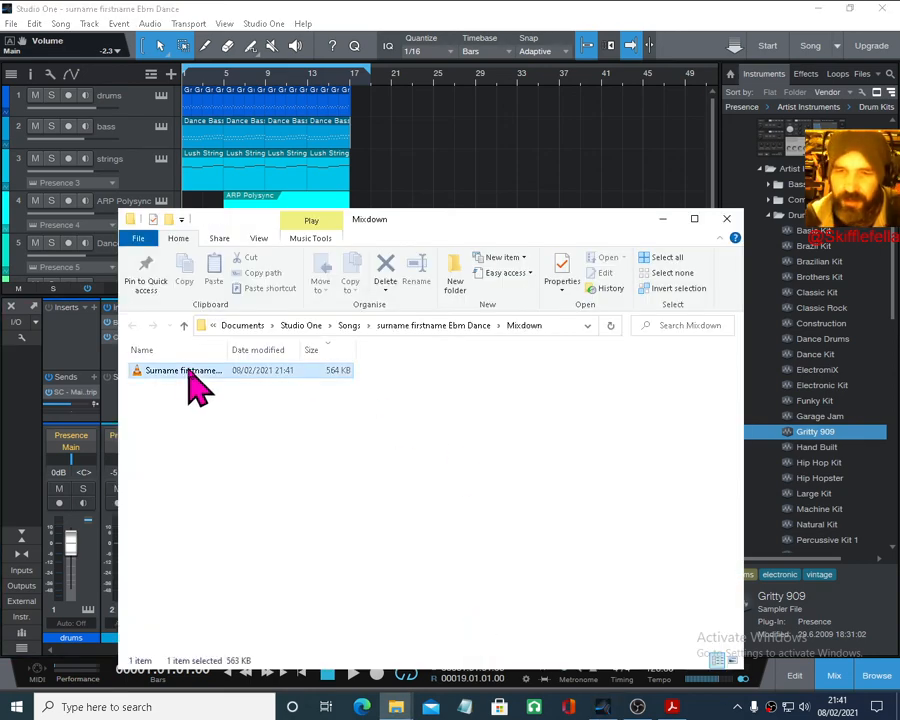
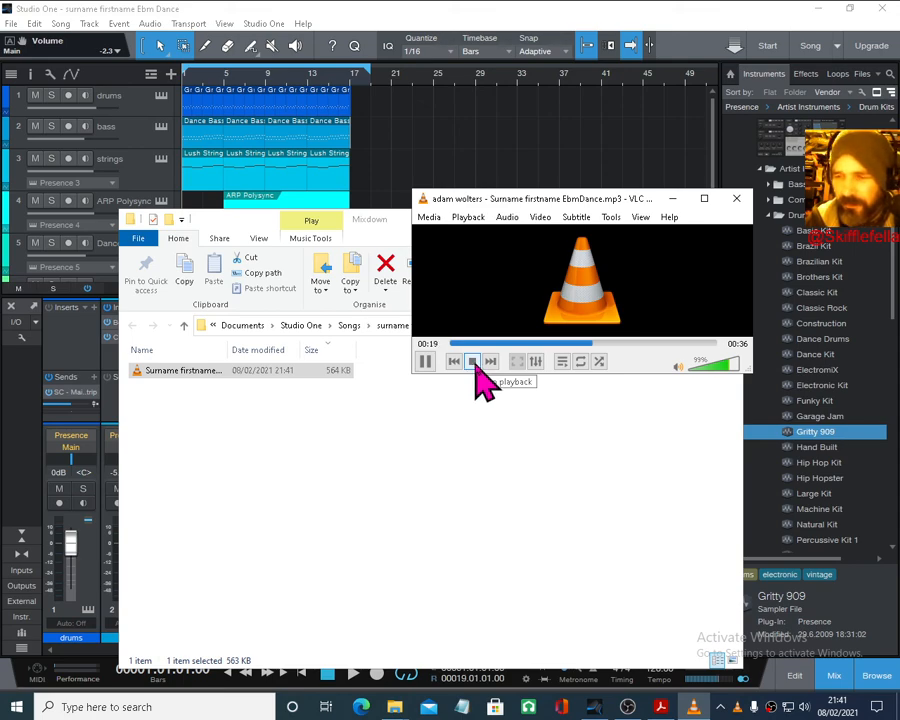
left_click(474, 364)
left_click(673, 199)
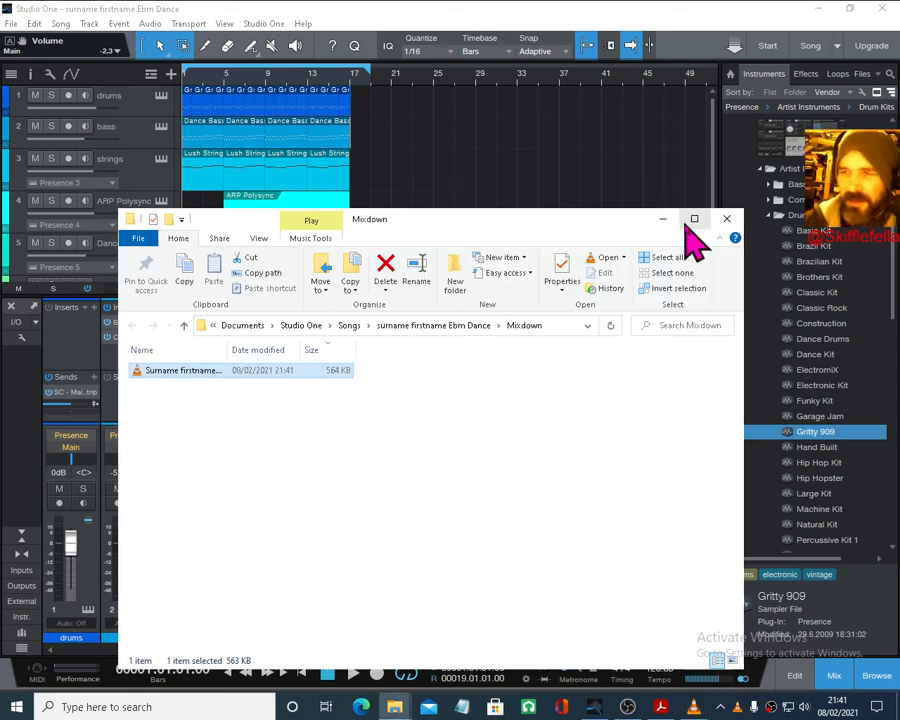
left_click(662, 218)
- Look over the arrangement tracks and select the drums track
scroll(233, 209, "down", 2)
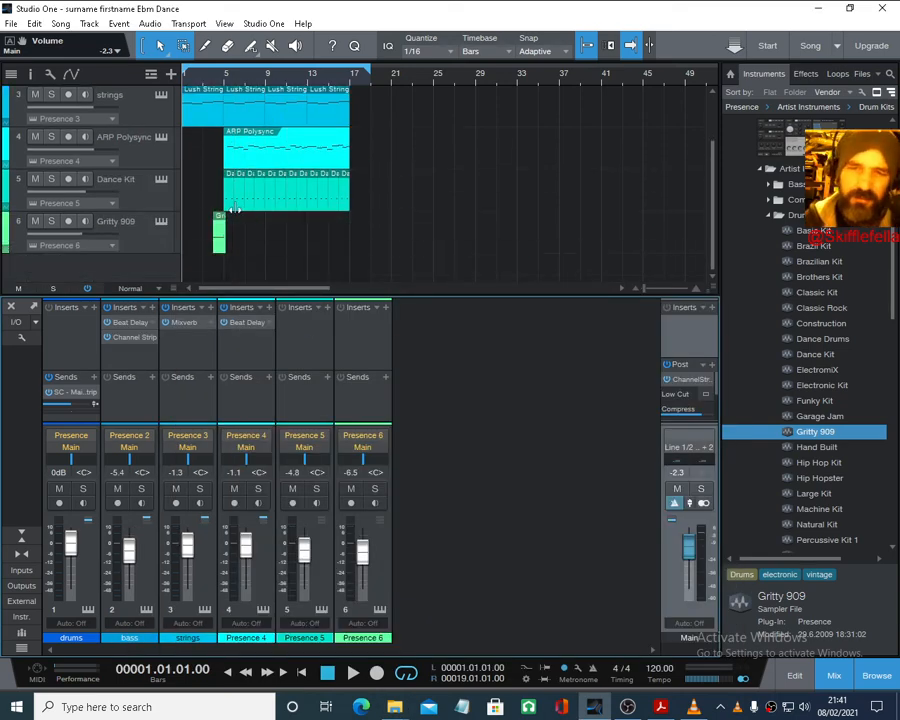
scroll(233, 209, "up", 2)
left_click(128, 106)
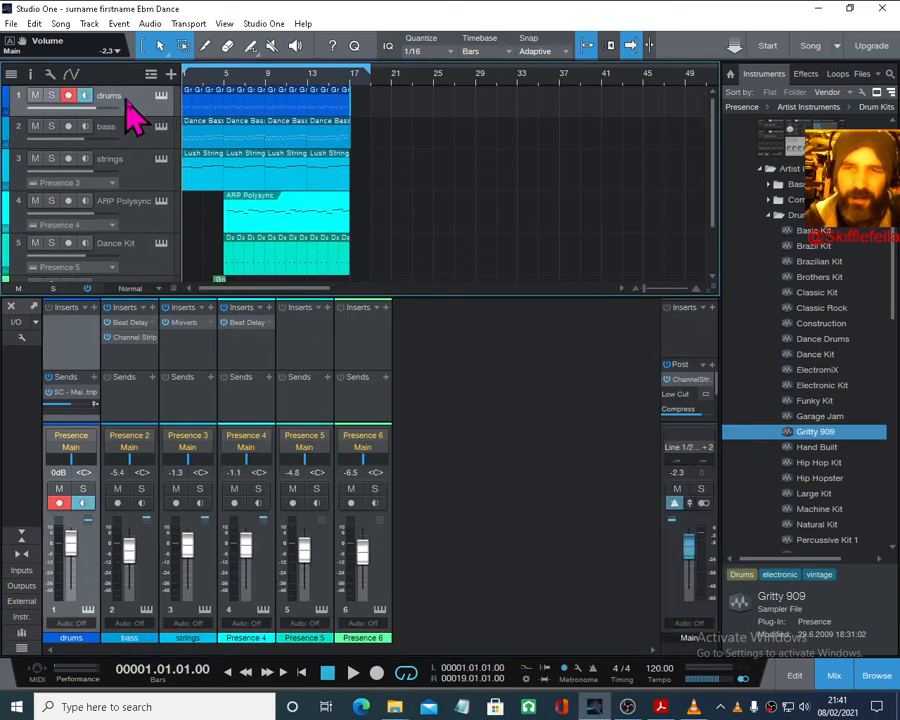
- Make a complete duplicate of the drums track and enlarge the copy's lane
right_click(129, 103)
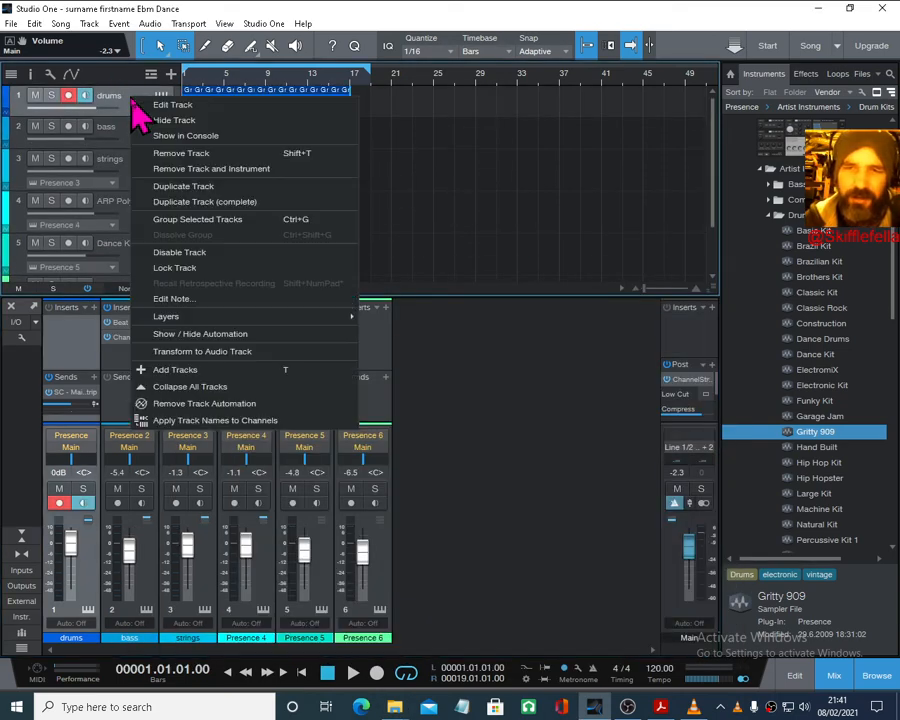
left_click(214, 203)
left_click_drag(144, 155, 137, 194)
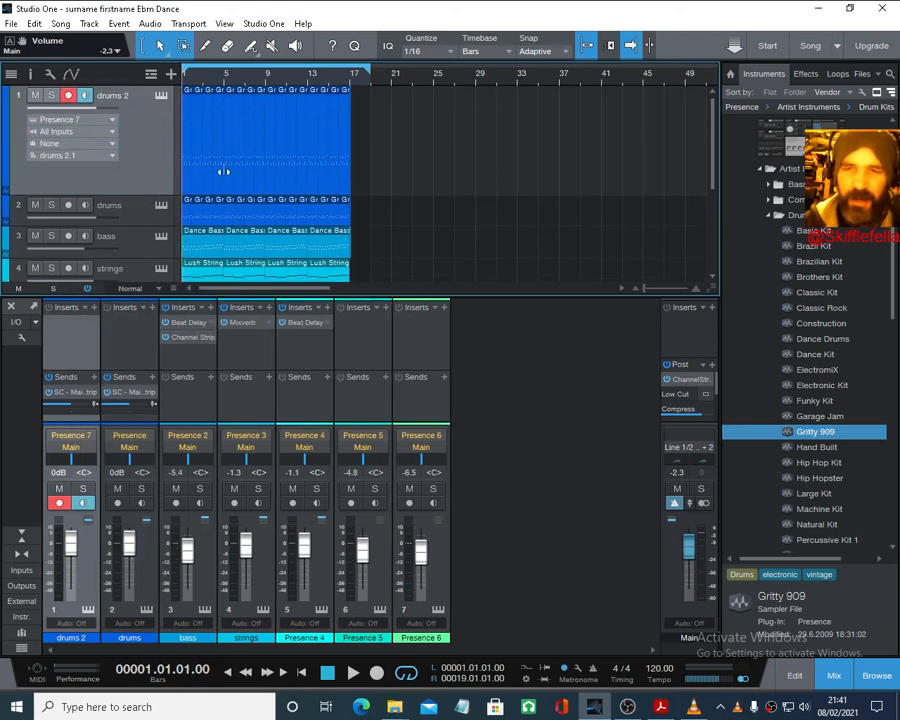
- Open the drums 2 part for note editing and delete every note above C 1, keeping only the kick pattern
double_click(195, 197)
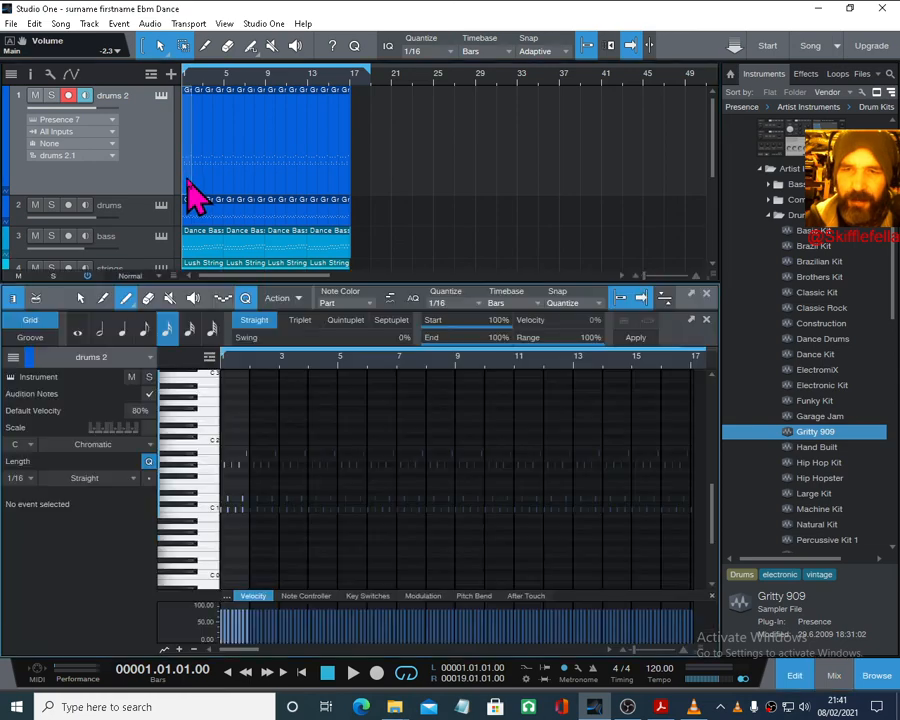
left_click_drag(527, 346, 515, 349)
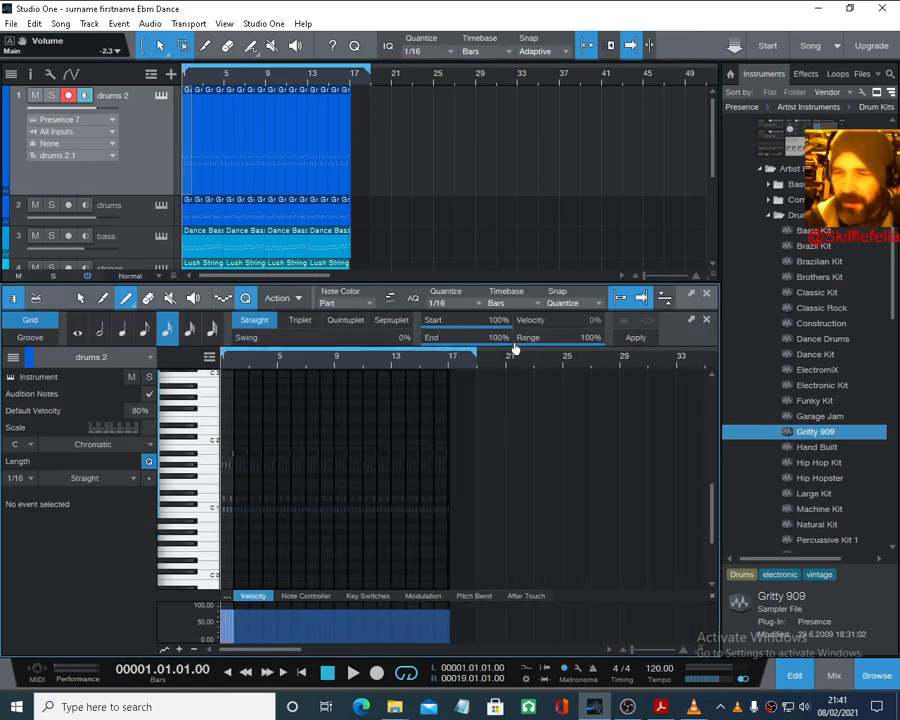
right_click(482, 432)
left_click(474, 440)
left_click_drag(482, 440, 188, 485)
key("Delete")
left_click_drag(482, 479, 175, 510)
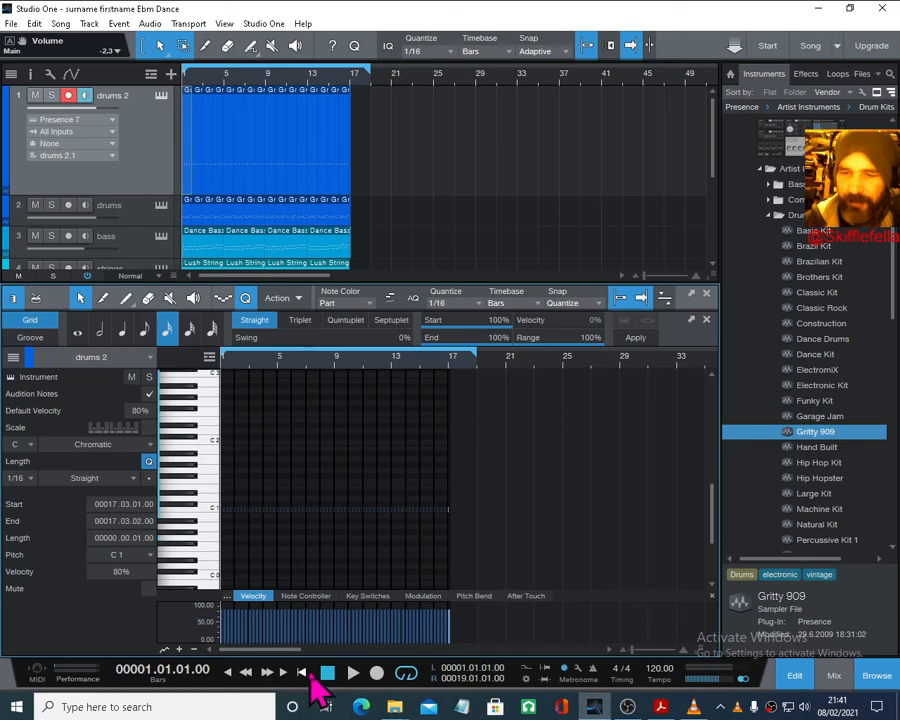
- Play the song to hear the kick-only track, stop it, and swap the note editor for the mixer console
key("space")
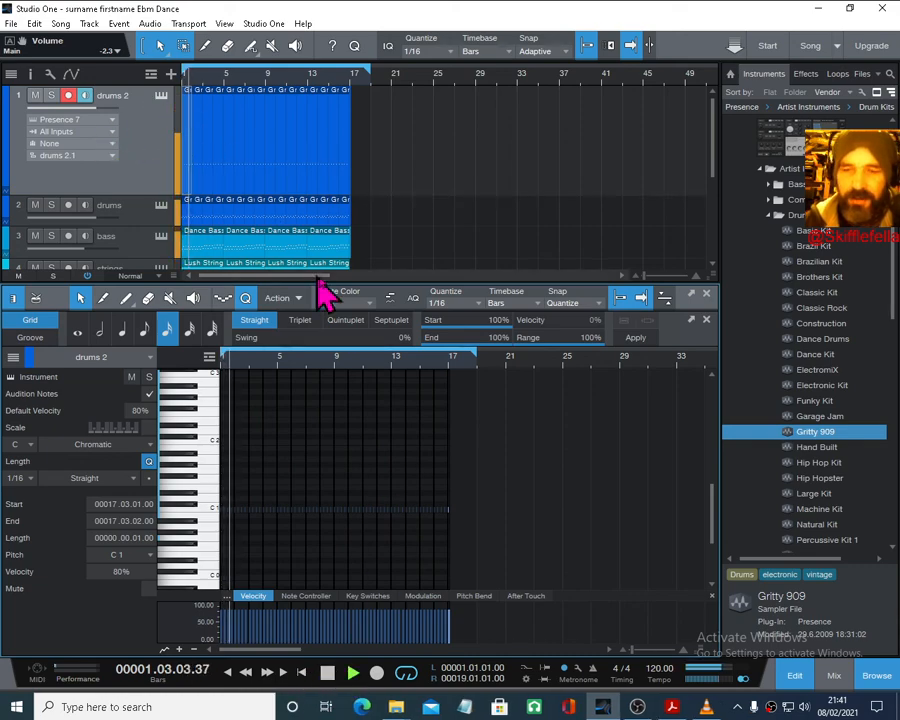
left_click(706, 293)
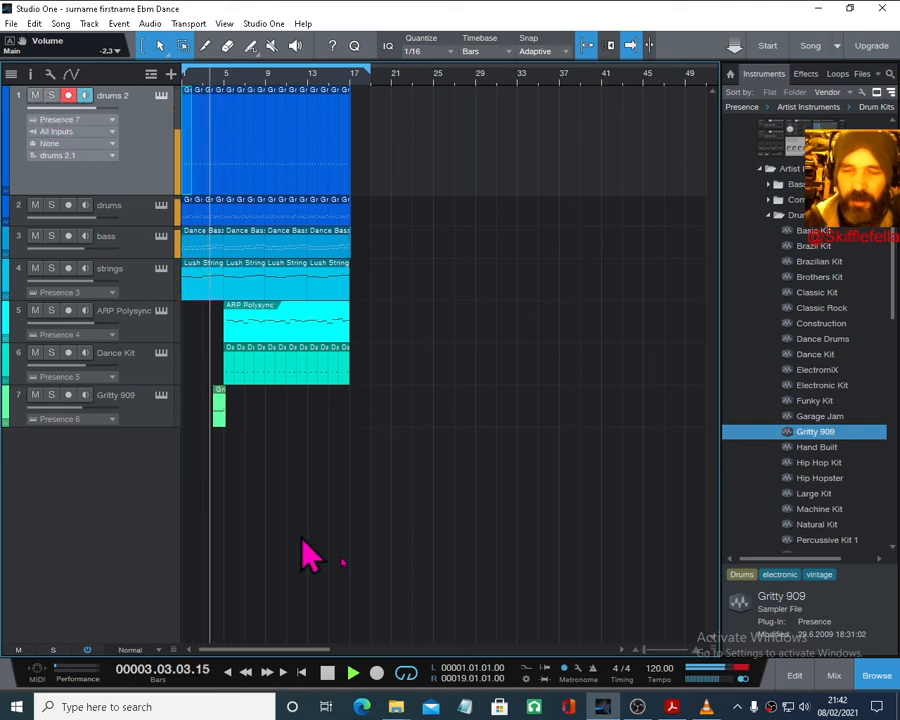
key("space")
left_click(834, 676)
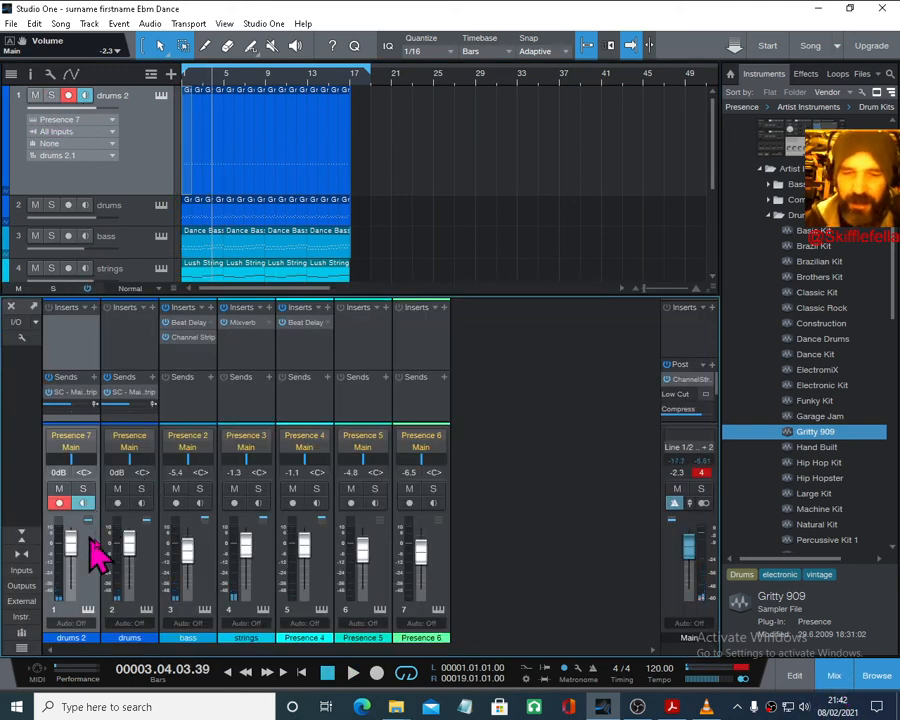
- Disarm recording on drums 2 and remove the sidechain send from the original drums channel
left_click(60, 503)
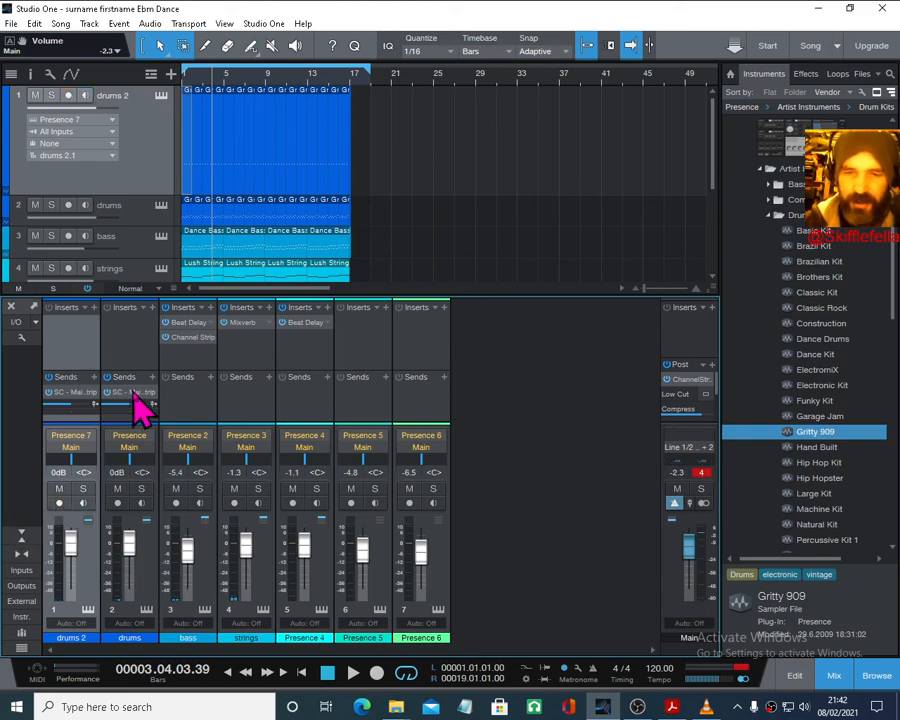
right_click(130, 405)
left_click(135, 426)
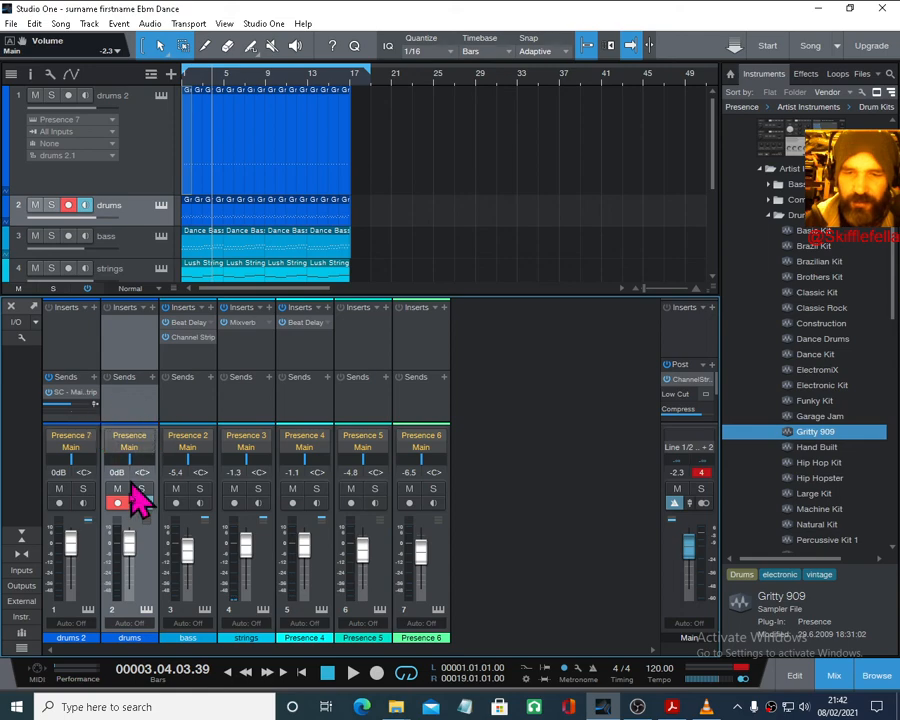
- With drums 2 soloed during playback, set the Main Channel Strip's Compress to 100% and the drums 2 sidechain send to -5.4 dB
left_click(83, 490)
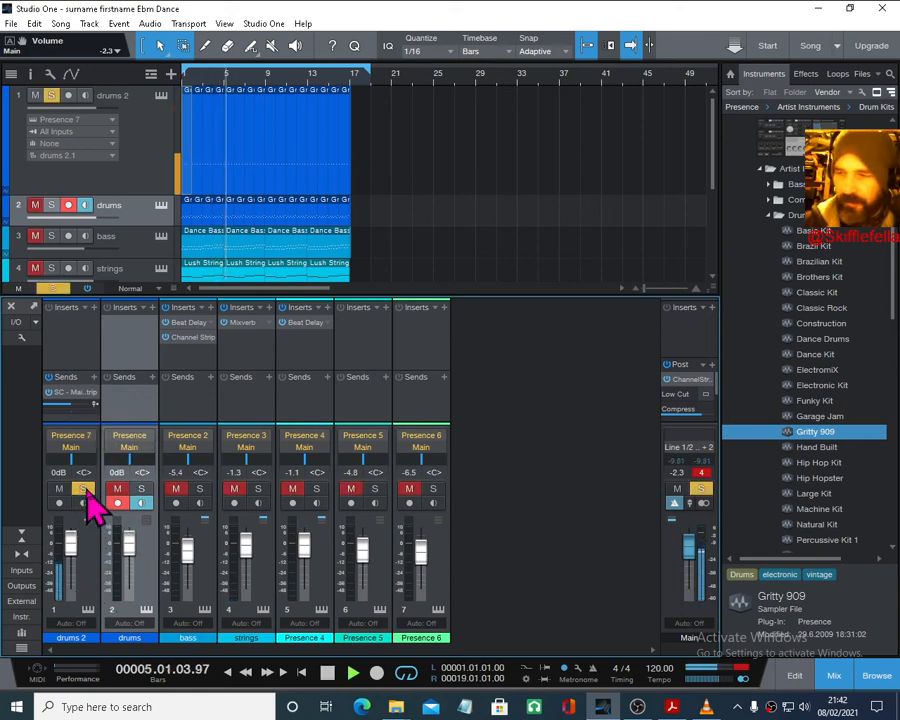
left_click(690, 380)
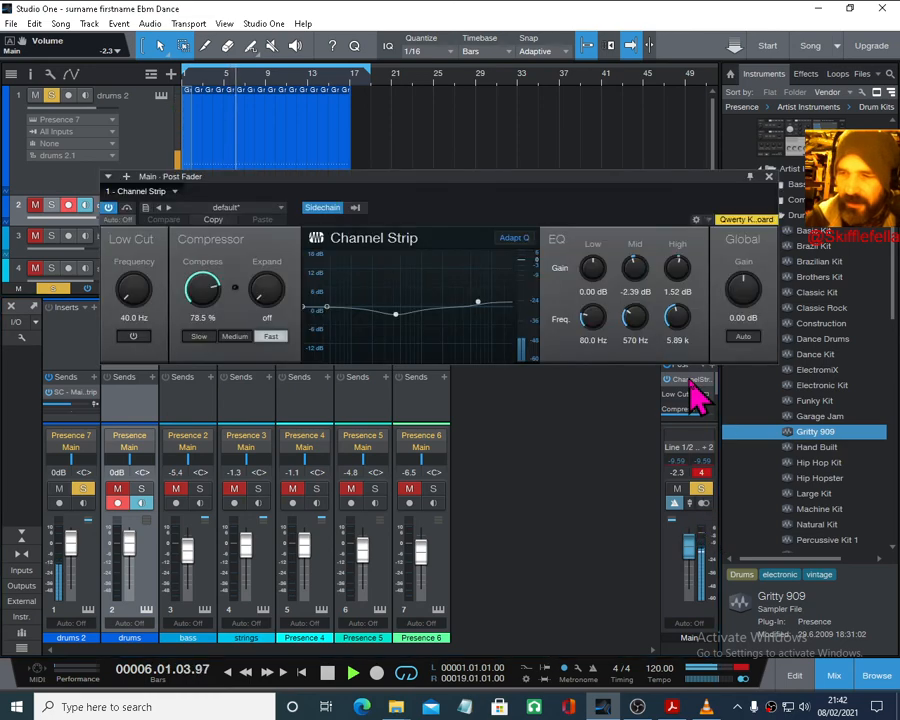
left_click_drag(200, 283, 201, 236)
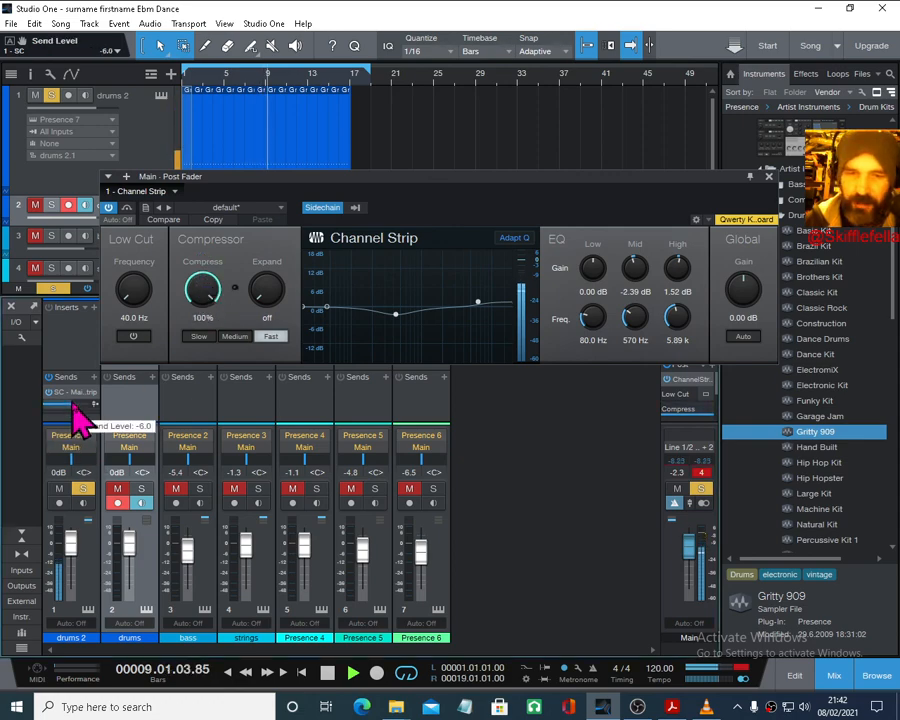
left_click_drag(80, 408, 72, 408)
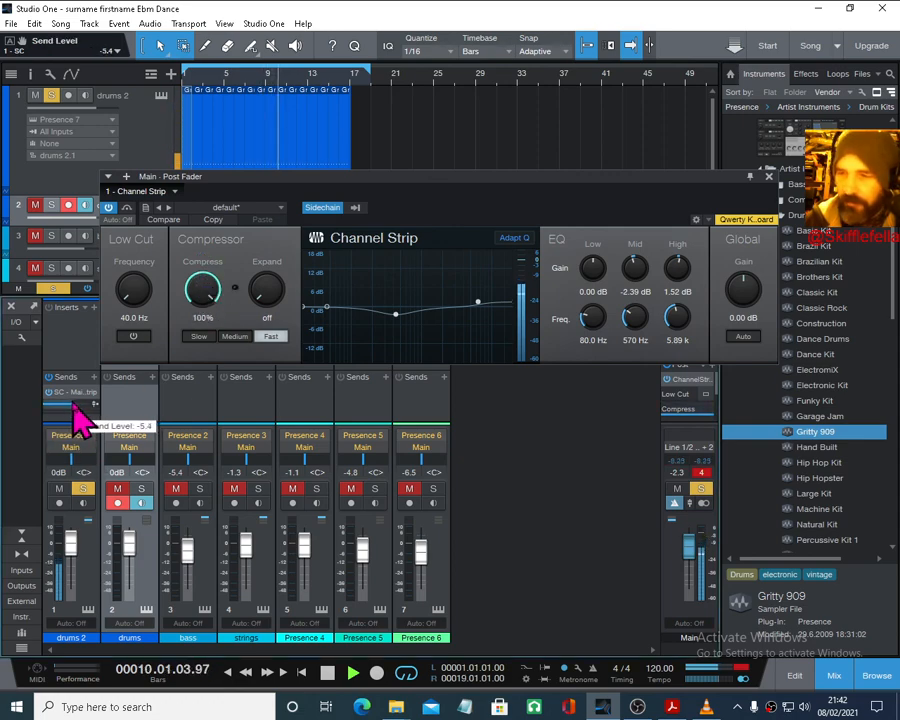
left_click(769, 178)
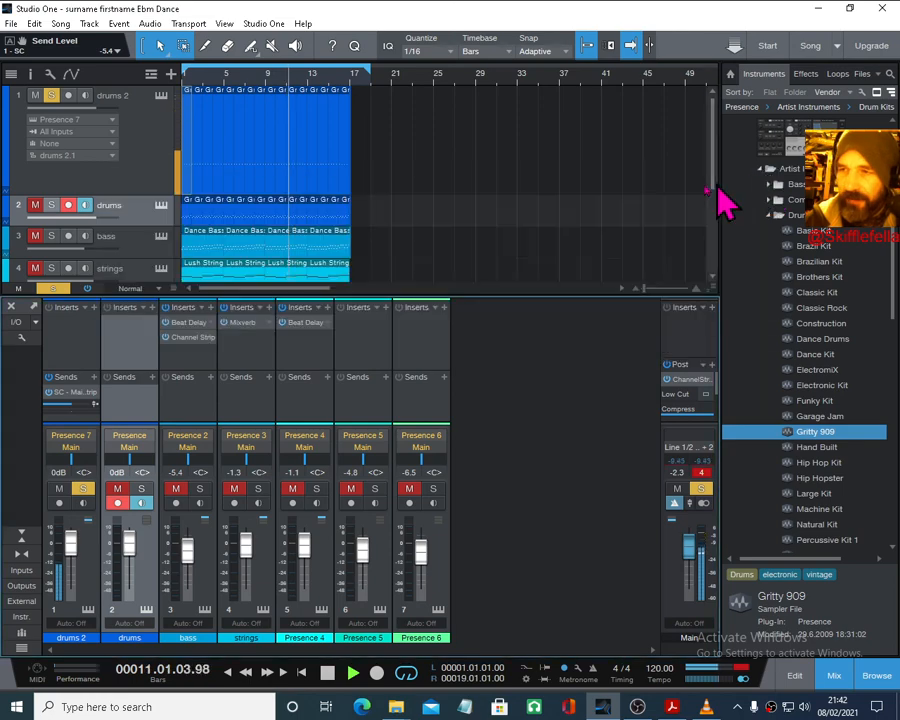
- Insert a Channel Strip on drums 2 with Compress at 53.5% and a 6.72 dB low EQ boost at 182 Hz, then unsolo the channel
left_click(94, 308)
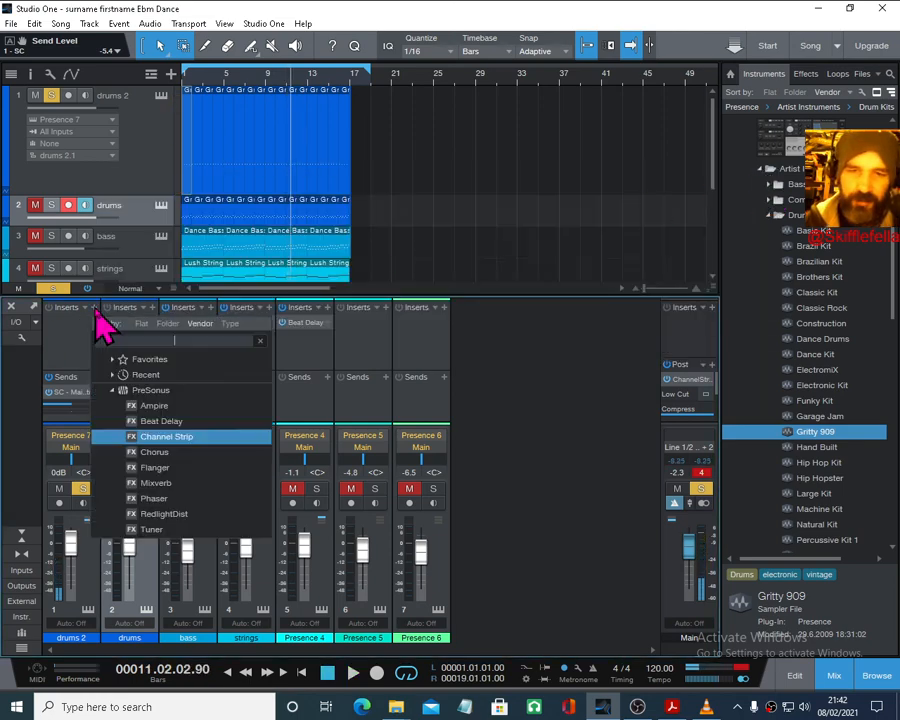
left_click(165, 437)
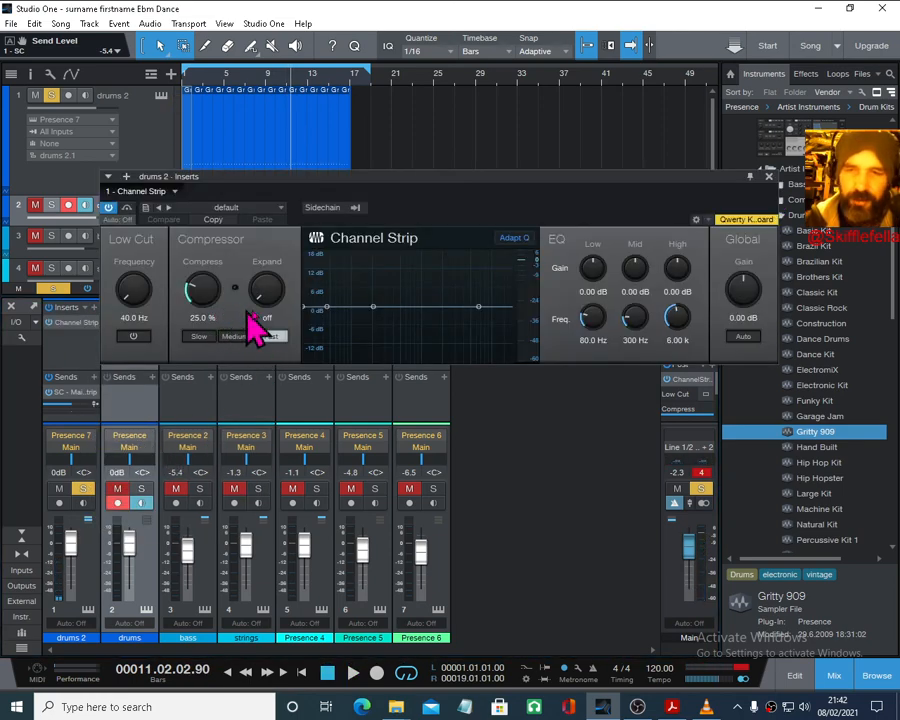
scroll(203, 290, "down", 5)
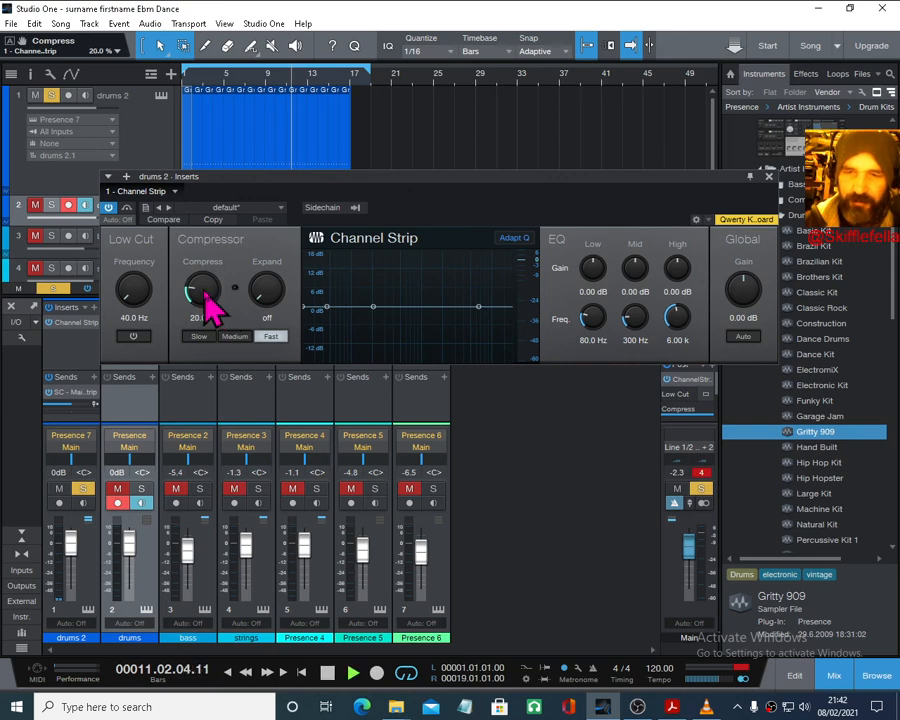
left_click_drag(207, 293, 199, 252)
left_click_drag(329, 307, 358, 293)
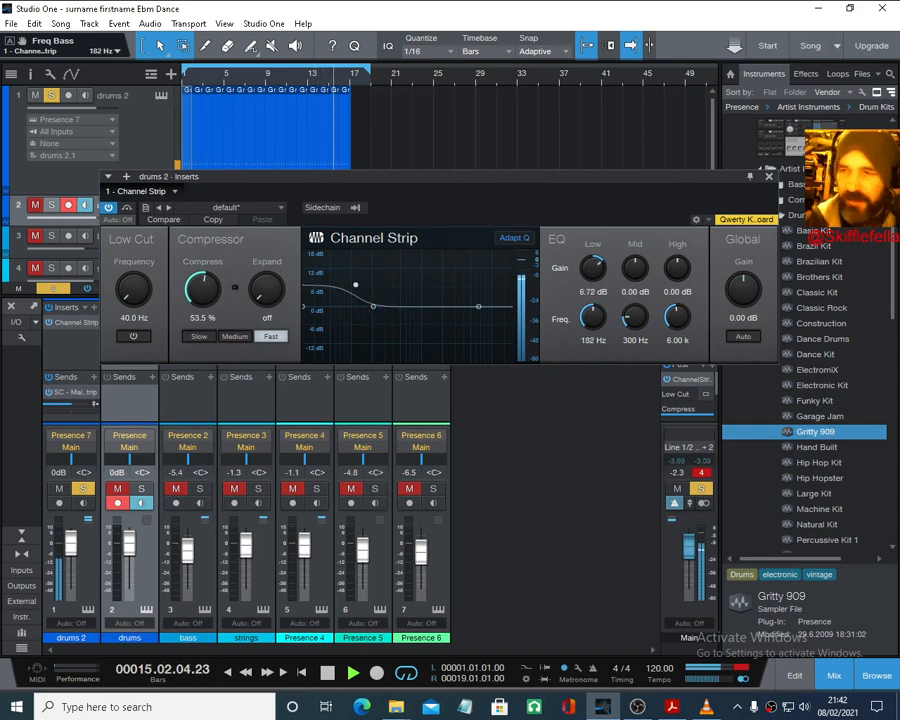
left_click(769, 176)
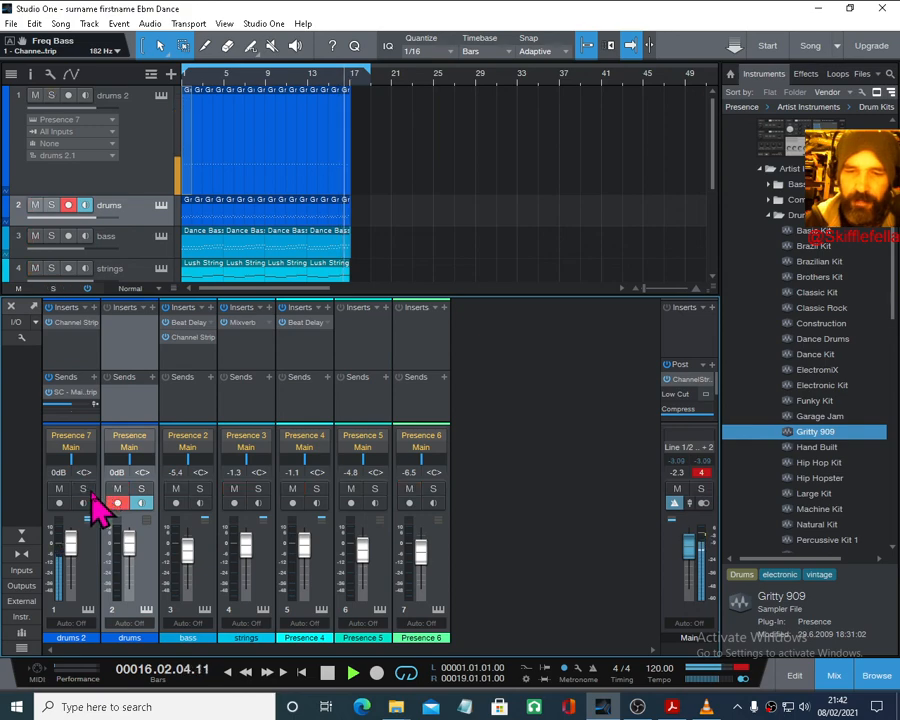
- Try the drums 2 sidechain send at -13.8 dB and briefly test muting the channel from the song start
left_click_drag(80, 420, 72, 422)
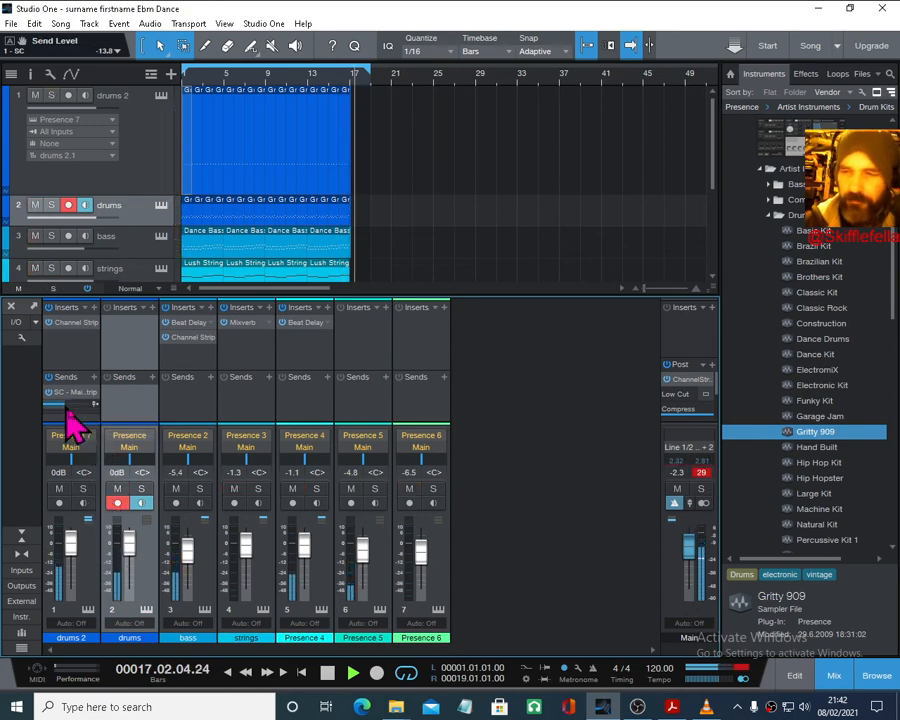
key("space")
left_click(302, 673)
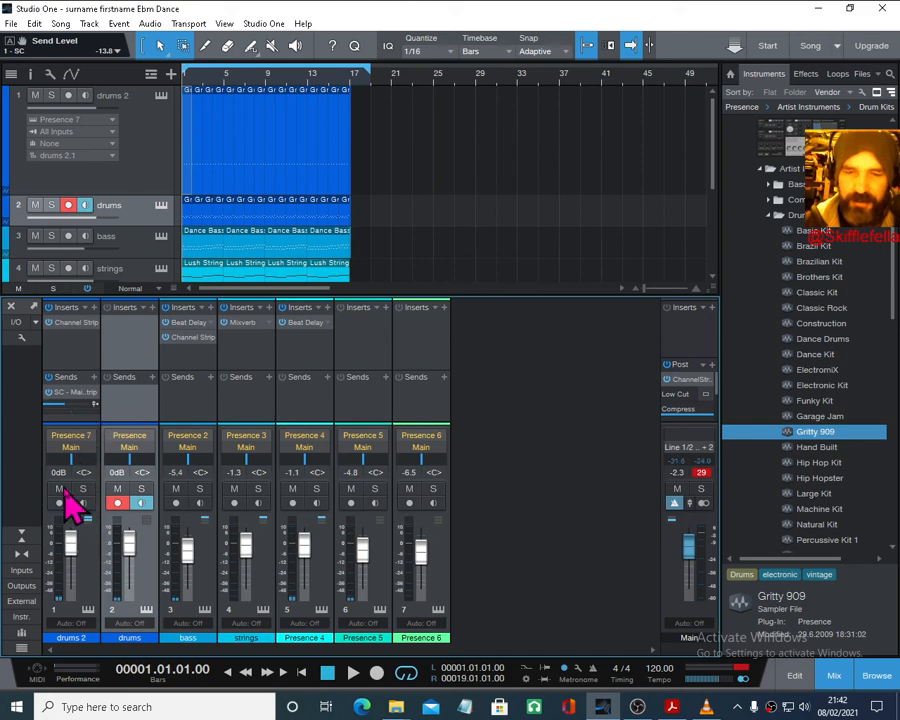
left_click(59, 489)
key("space")
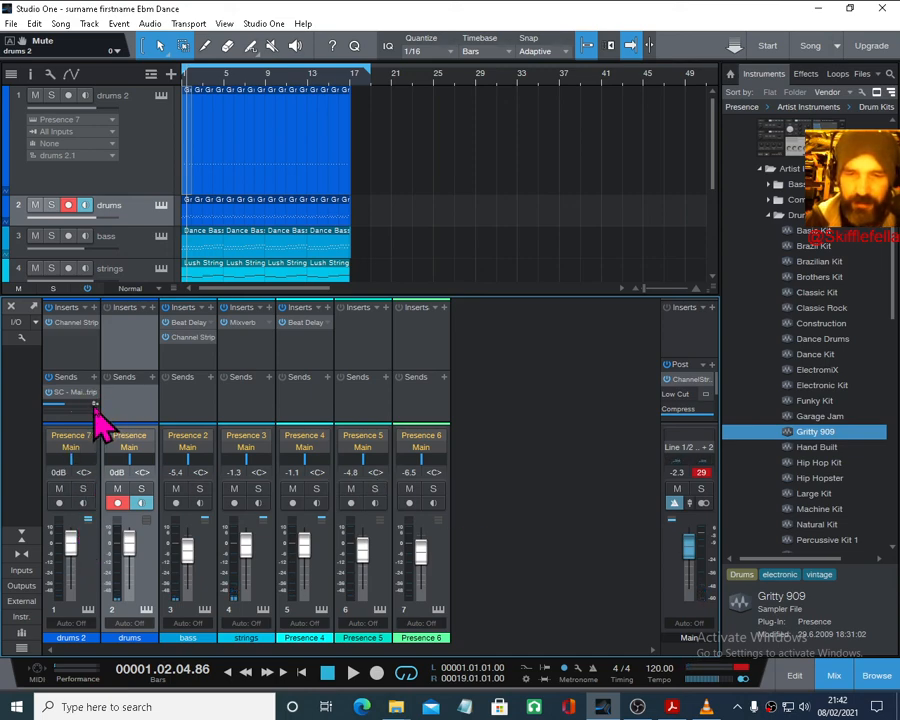
- Switch the drums 2 sidechain send to pre-fader, pull the channel's fader fully down and start playback
left_click_drag(70, 540, 80, 652)
key("space")
key("space")
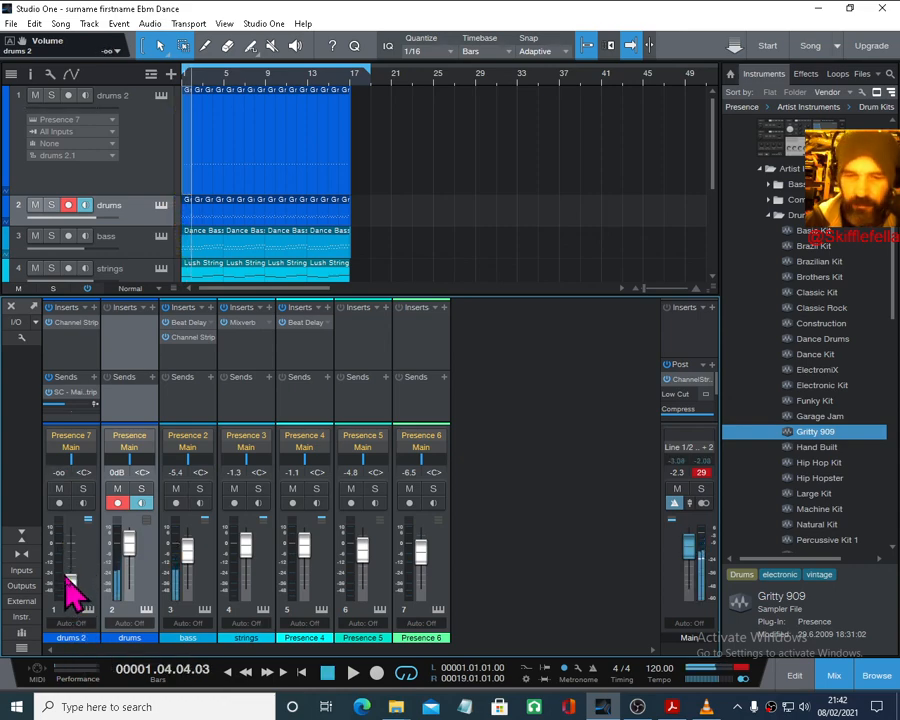
left_click_drag(72, 584, 74, 556)
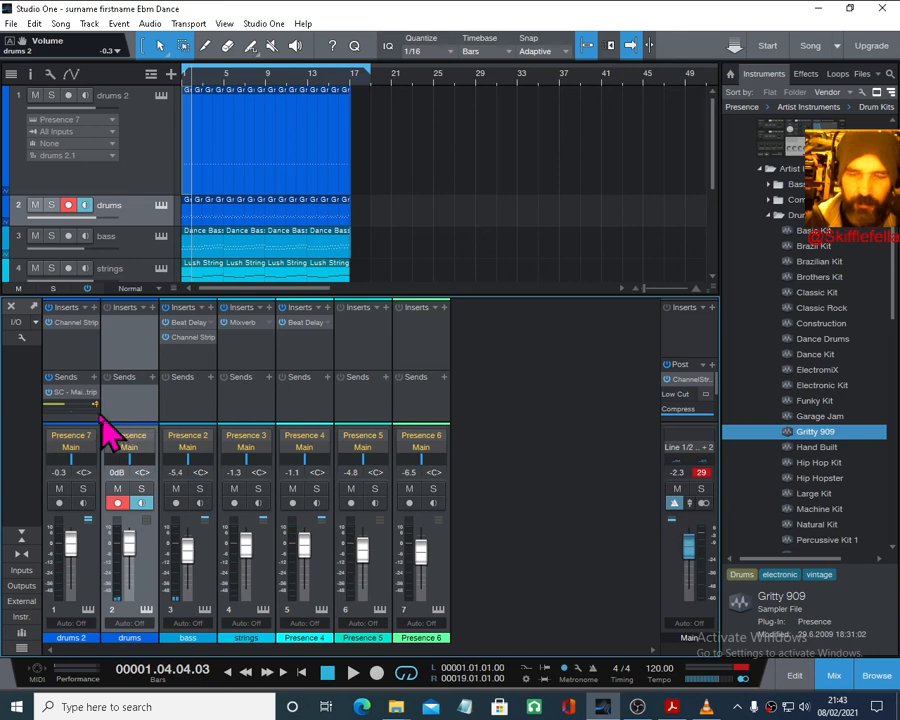
left_click_drag(70, 540, 90, 704)
key("space")
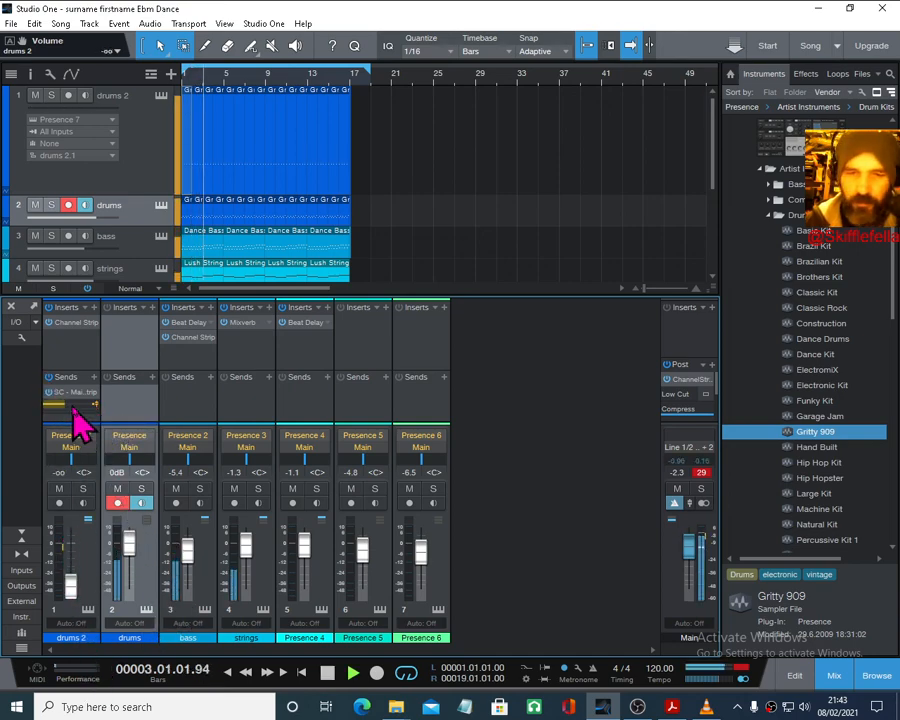
- Audition the drums 2 pre-fader send at -6.2 and -5.5 dB while temporarily muting the original drums
left_click_drag(74, 406, 80, 405)
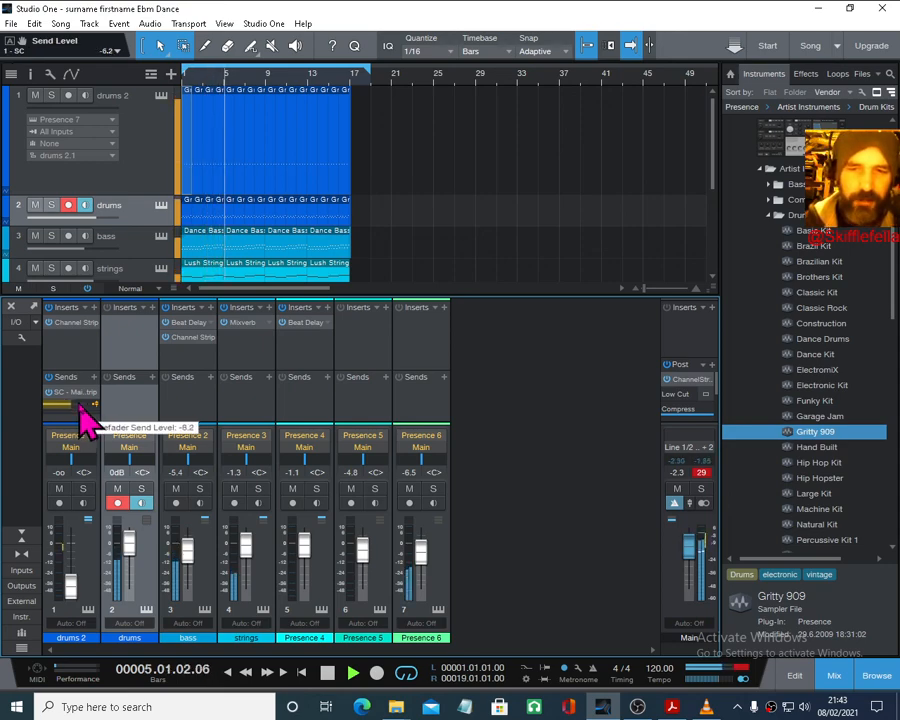
left_click(118, 489)
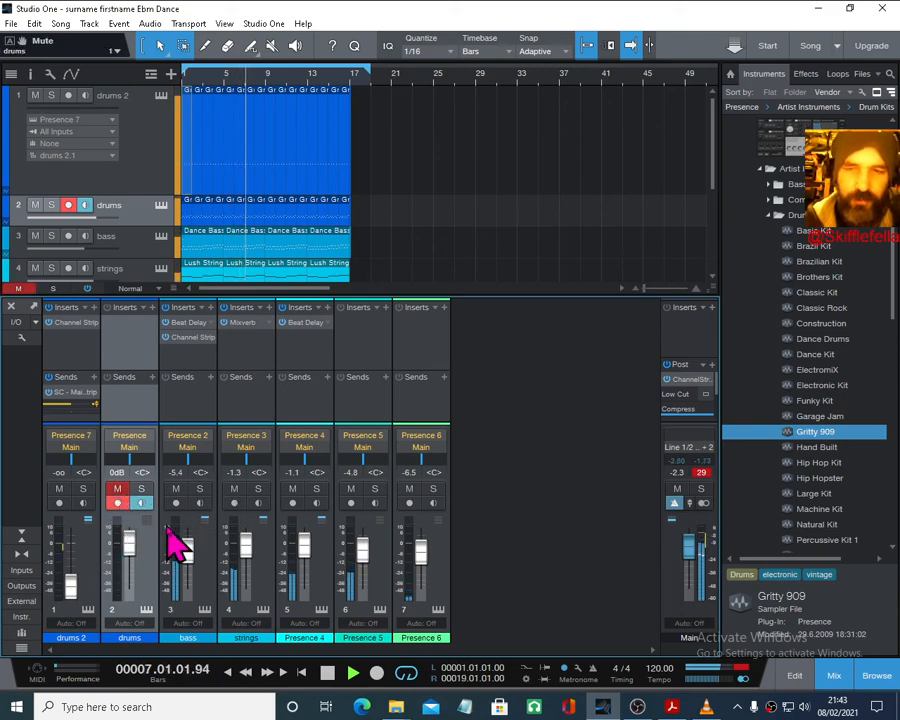
left_click(70, 405)
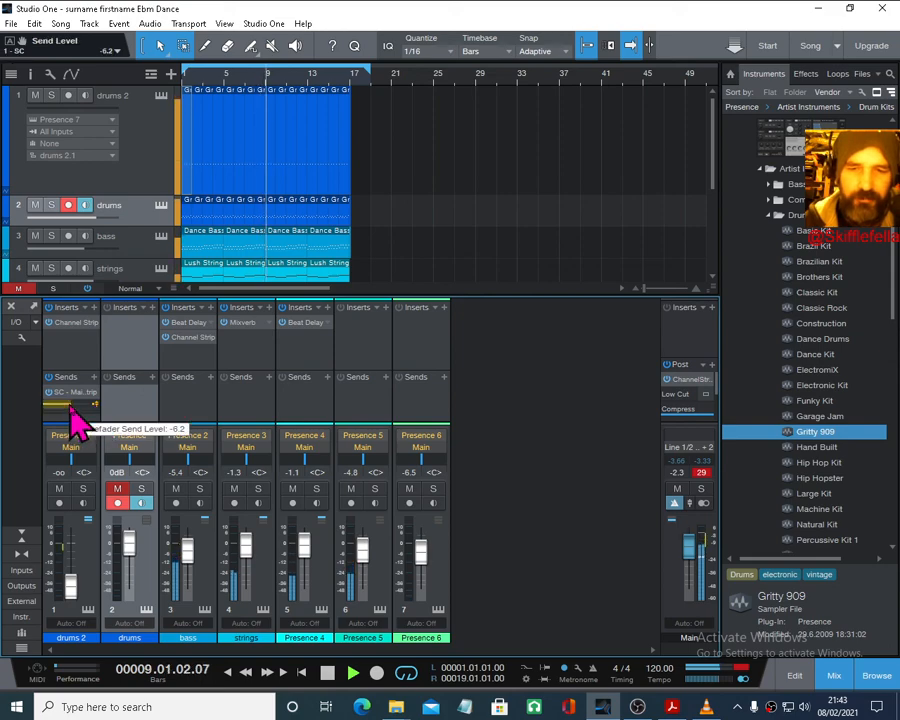
left_click_drag(70, 405, 72, 406)
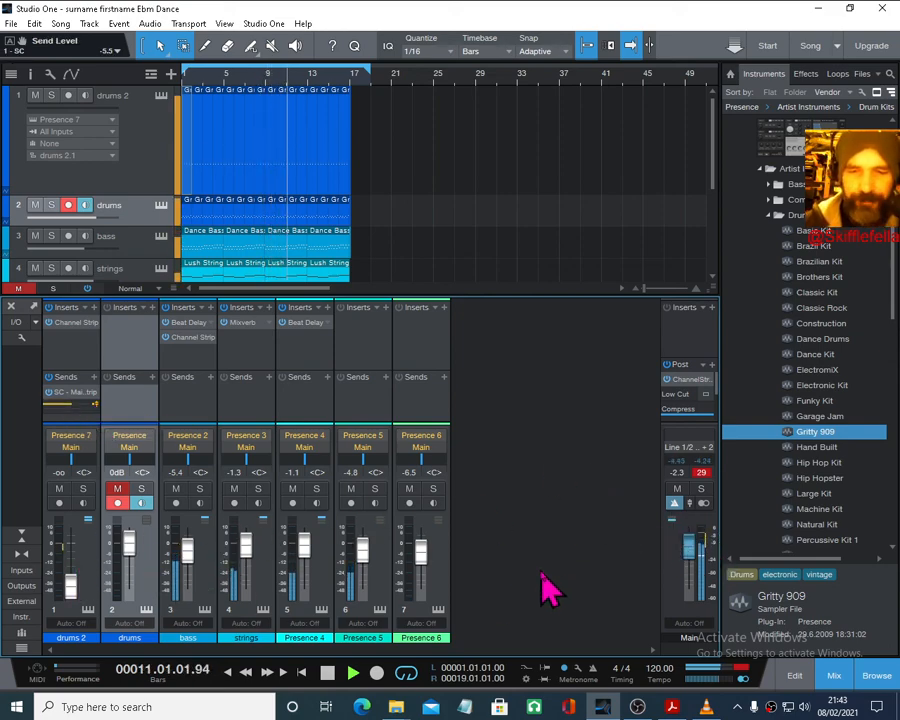
left_click(118, 490)
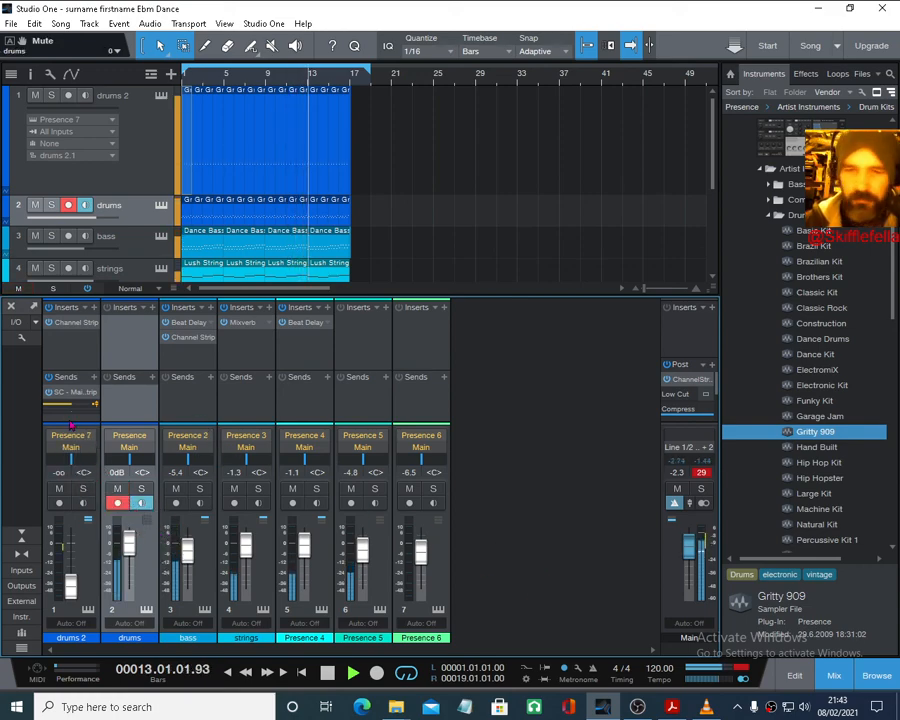
- Lower the drums 2 pre-fader sidechain send level to -8.8 dB during playback
mouse_move(78, 422)
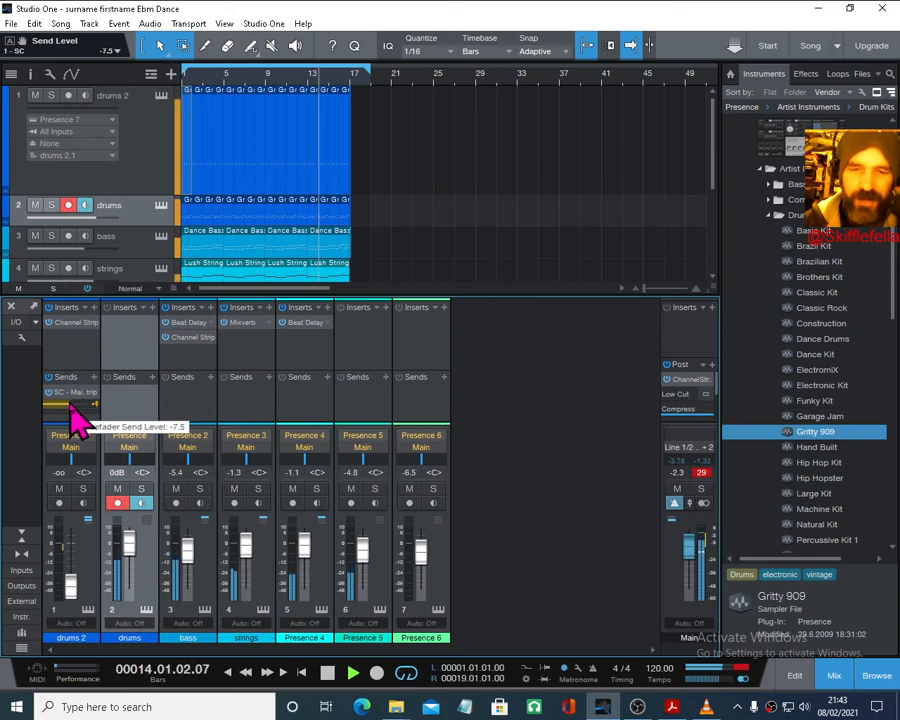
scroll(78, 422, "down", 2)
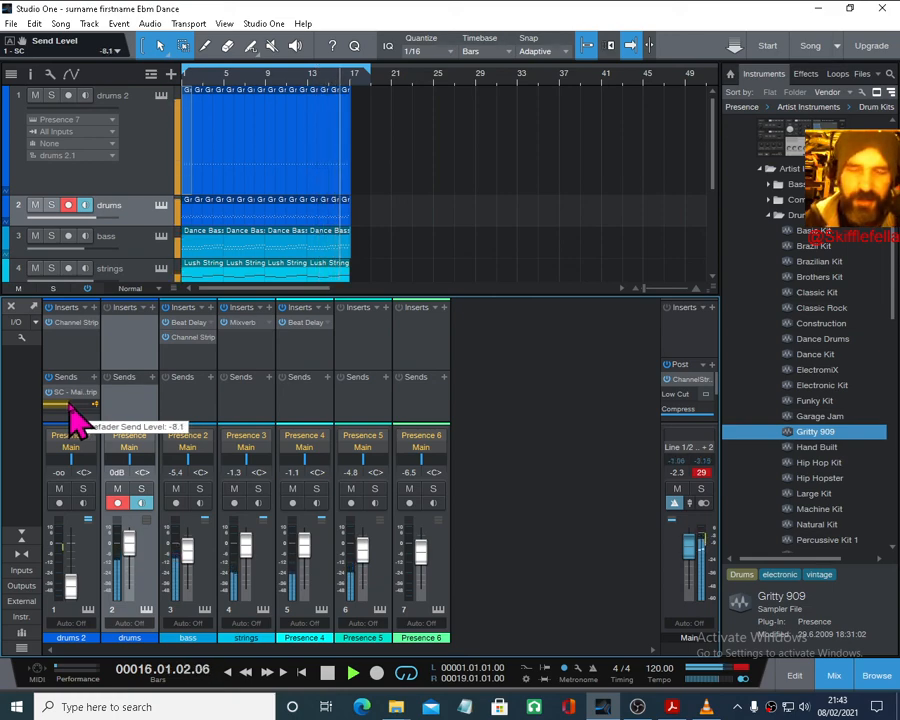
scroll(78, 422, "down", 2)
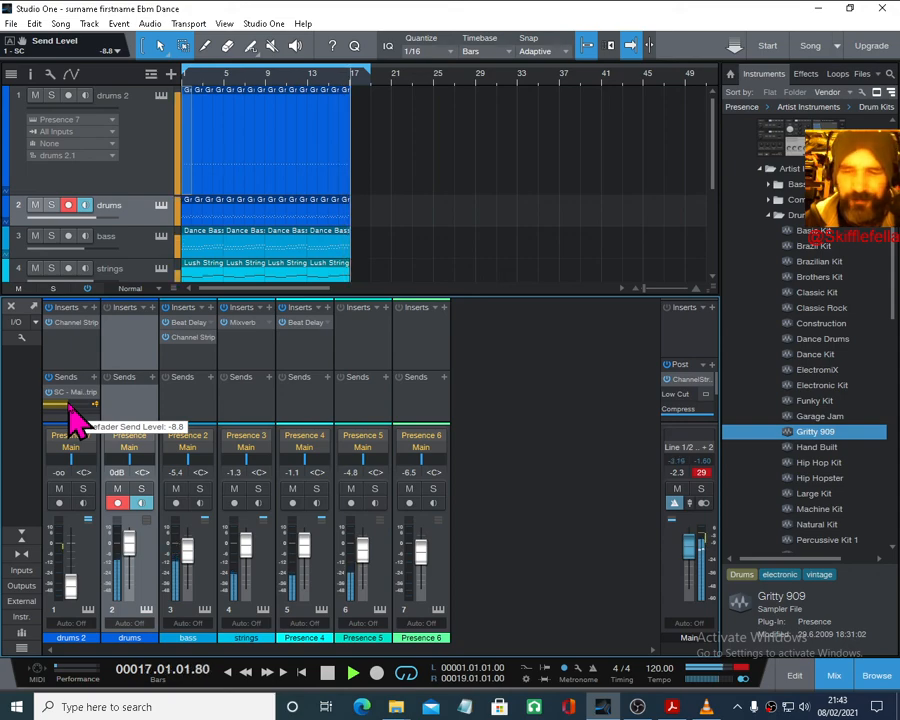
- Stop playback and delete the short leftover drums 2 clip at bar 17
left_click(225, 84)
key("space")
scroll(360, 100, "up", 5)
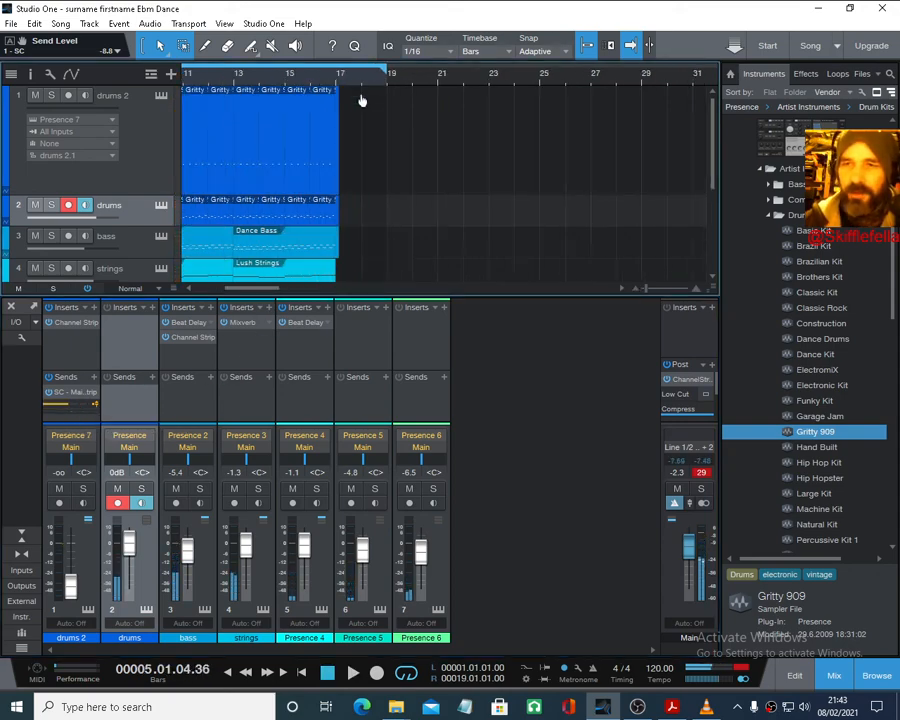
left_click(308, 172)
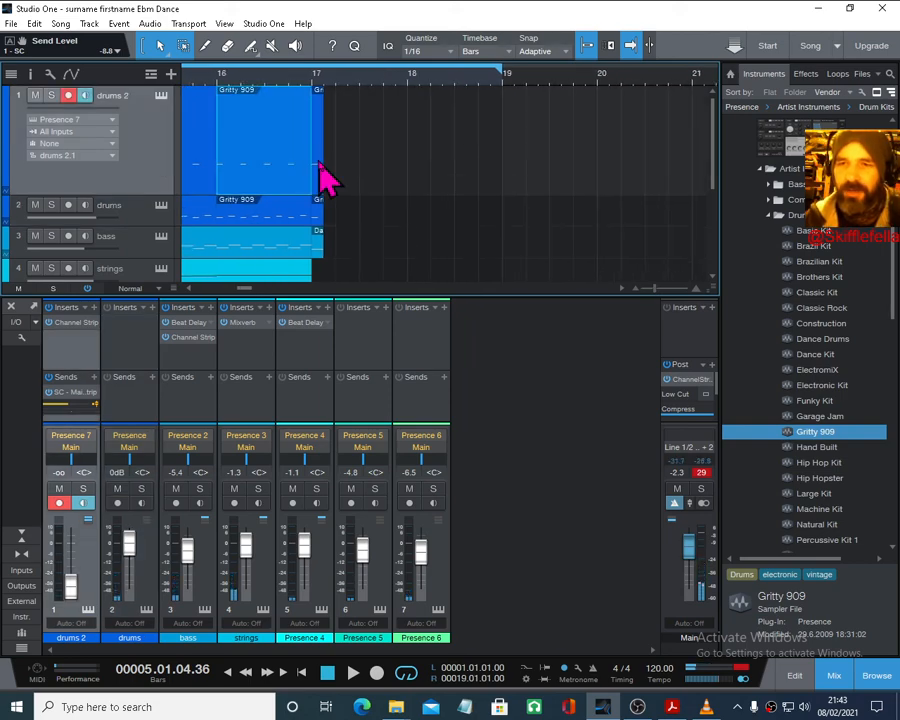
left_click(319, 165)
key("Delete")
- Duplicate the bar 16 drums 2 clip twice to extend the kick track to bar 19
left_click(275, 167)
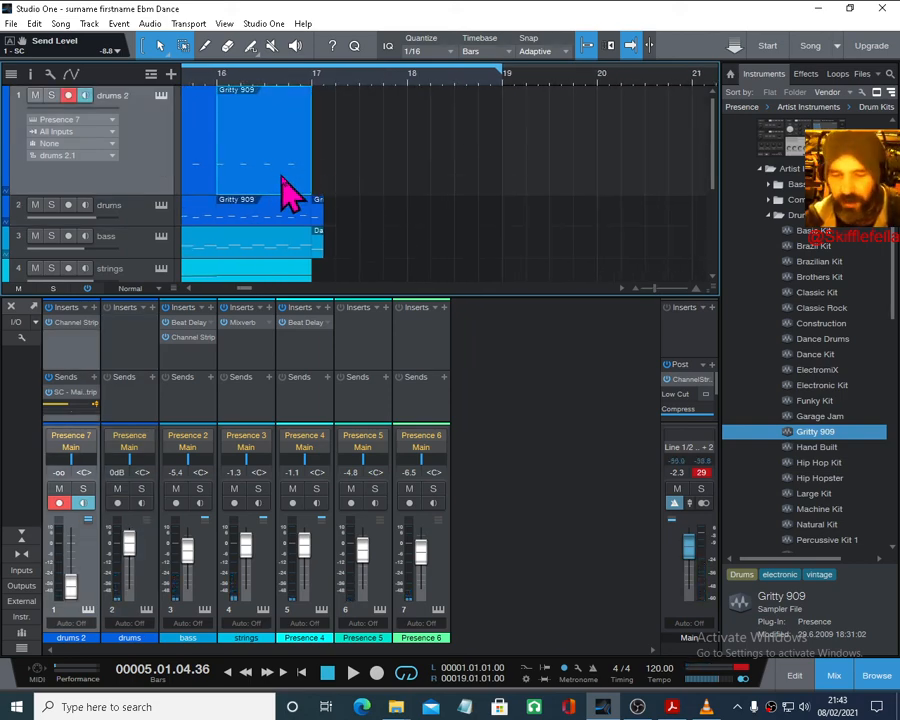
key("d")
key("d")
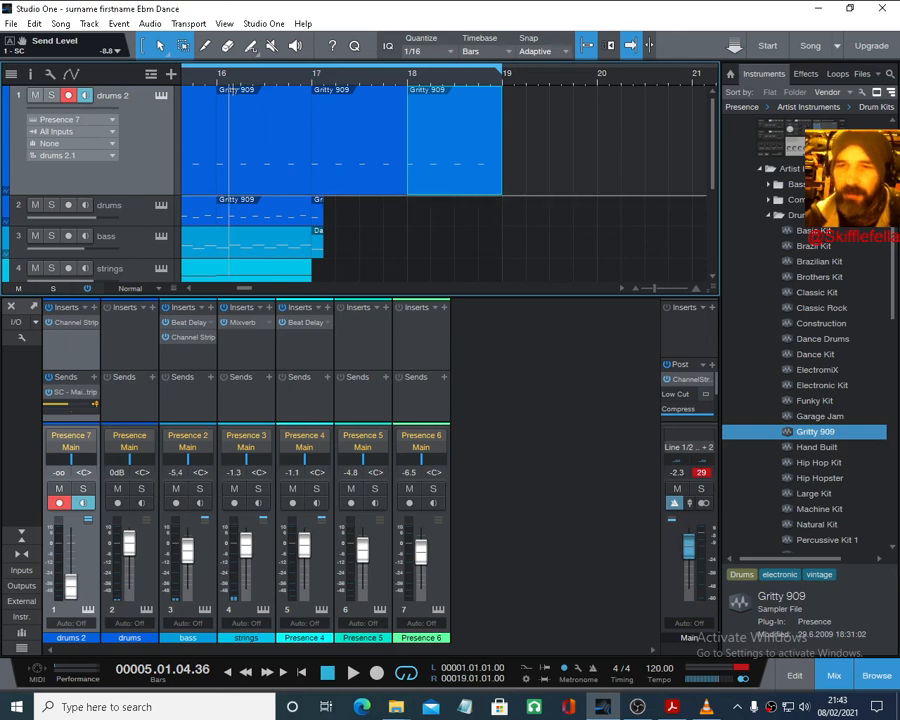
- Play the end of the song to check the extended drums 2 part up to bar 19
left_click_drag(212, 76, 260, 42)
left_click(227, 76)
key("space")
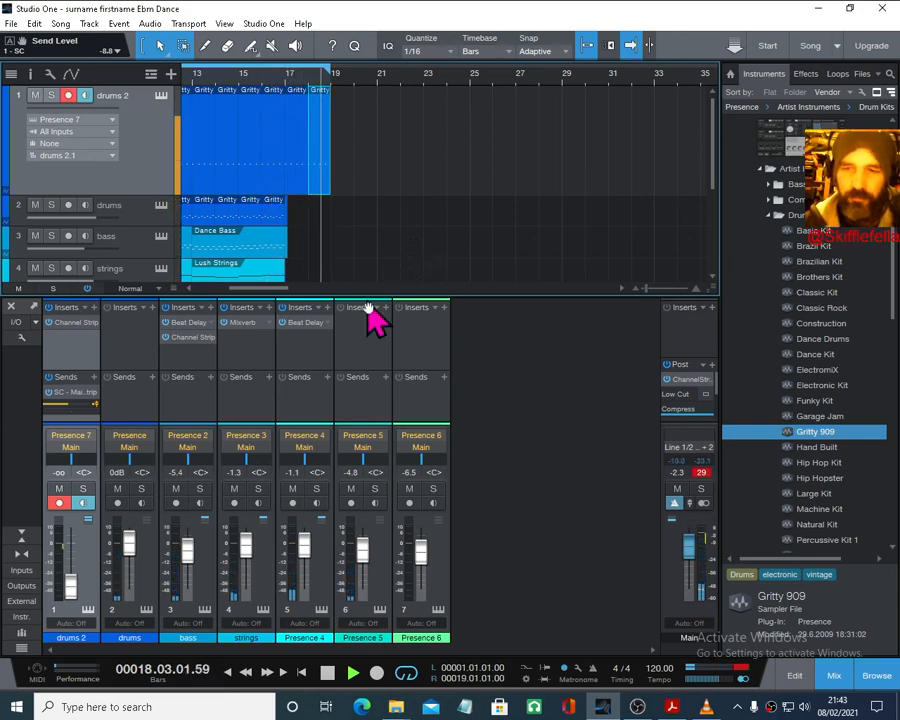
- Play from the song start while reducing all tracks to Tiny height and disarming recording on drums 2
left_click(302, 672)
left_click(352, 672)
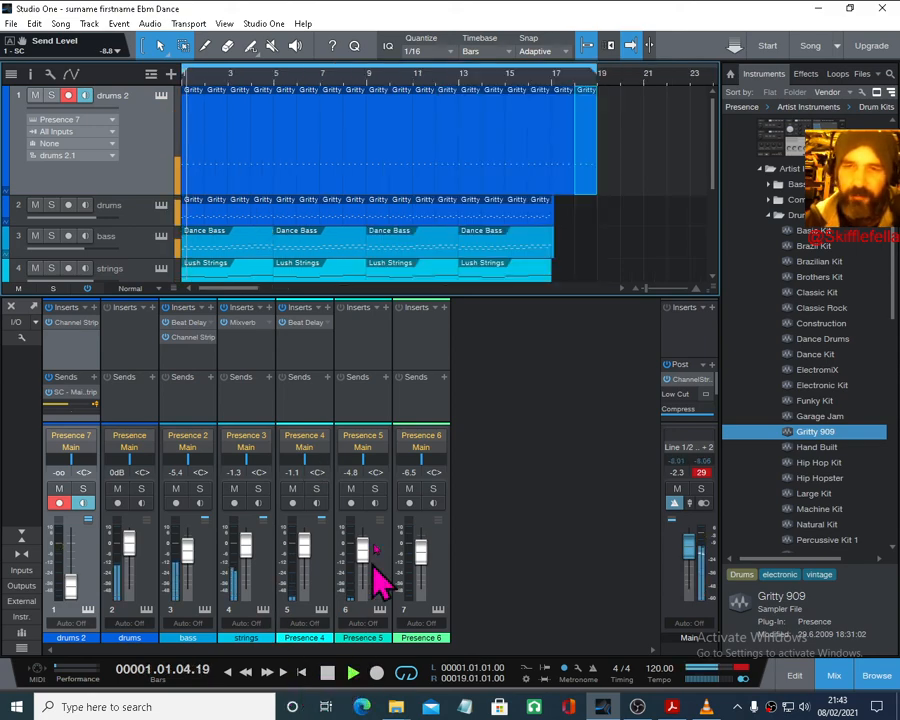
left_click_drag(175, 292, 180, 360)
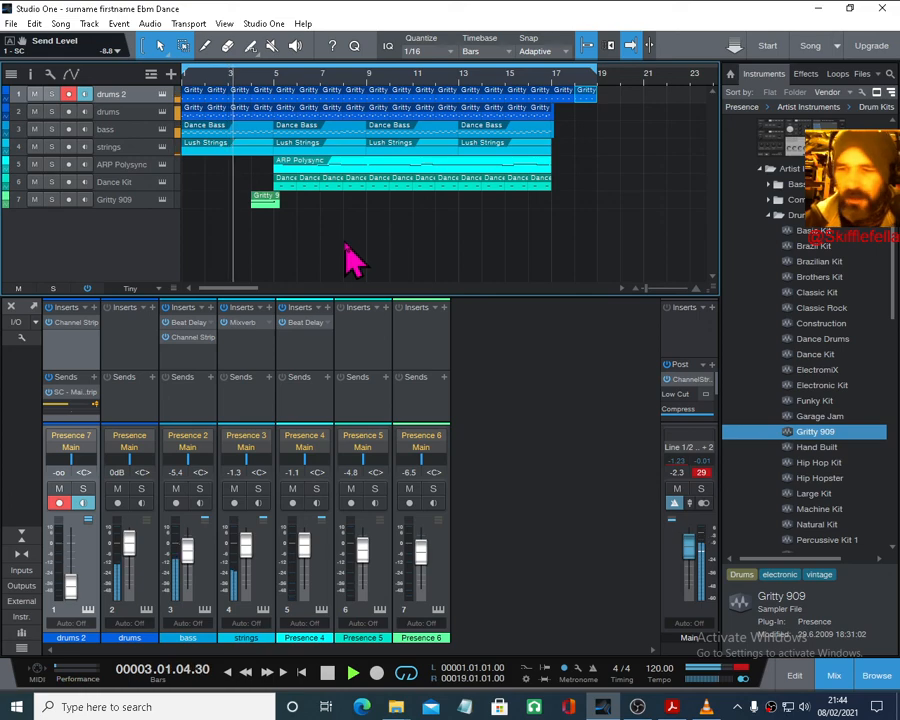
left_click(59, 503)
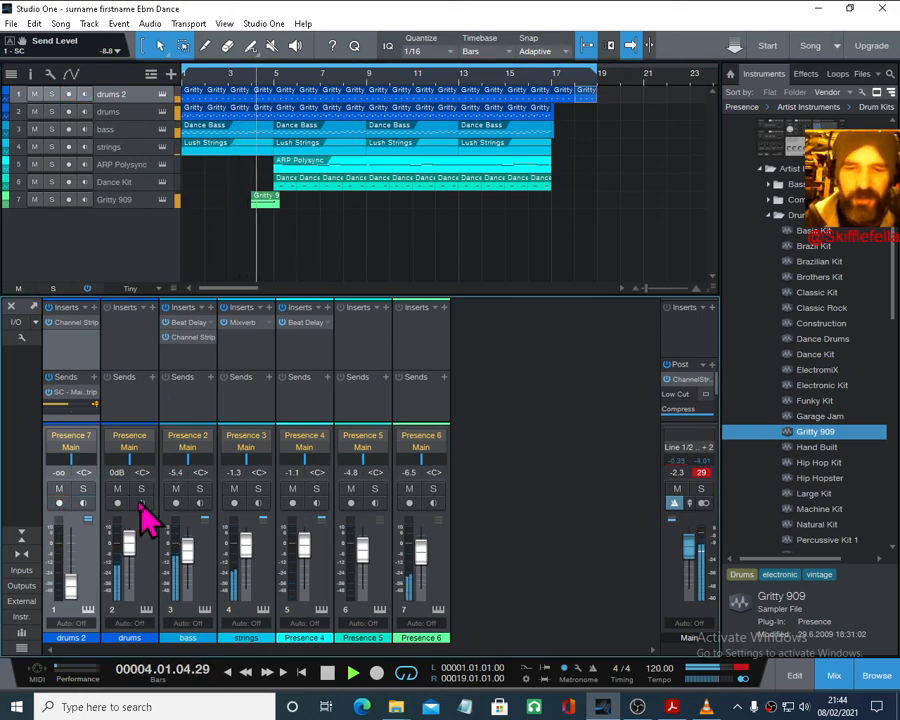
key("space")
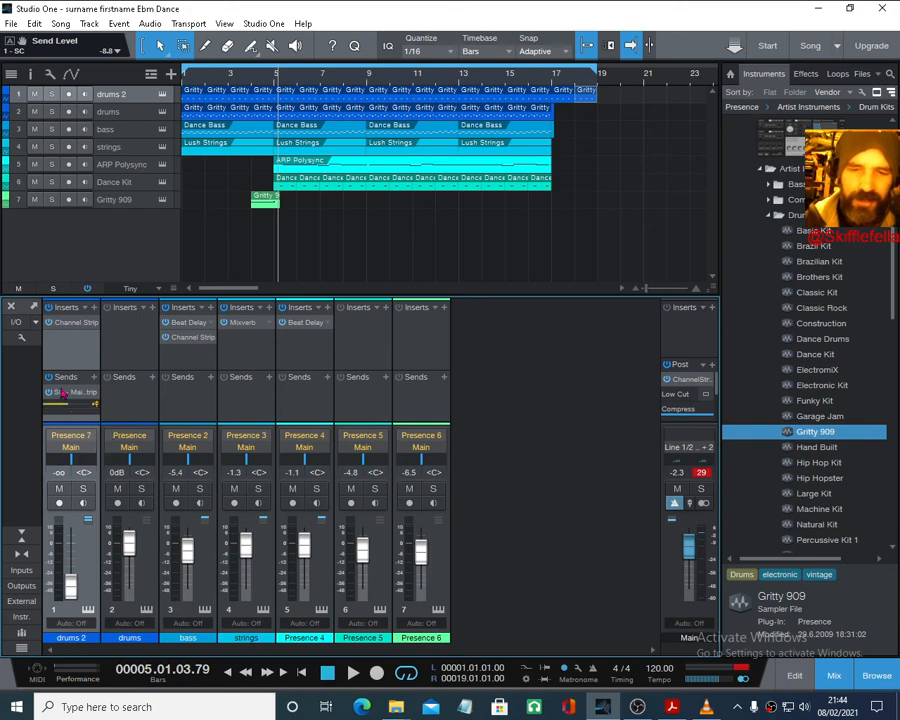
- Raise the drums 2 sidechain send level to -6.9 dB during playback, and return to the song start
key("space")
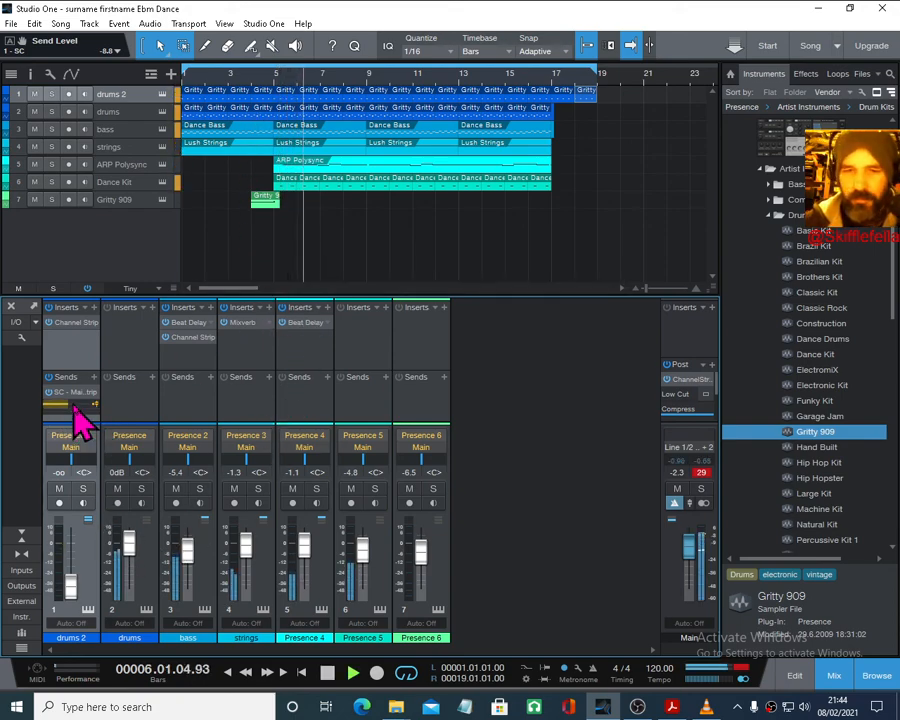
left_click_drag(72, 404, 74, 408)
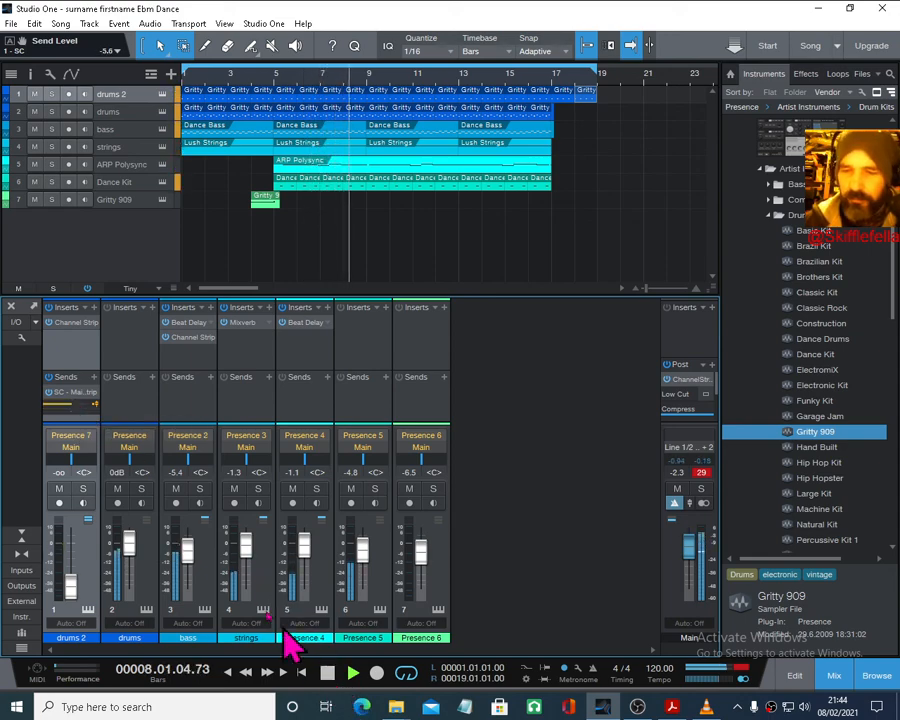
left_click(327, 672)
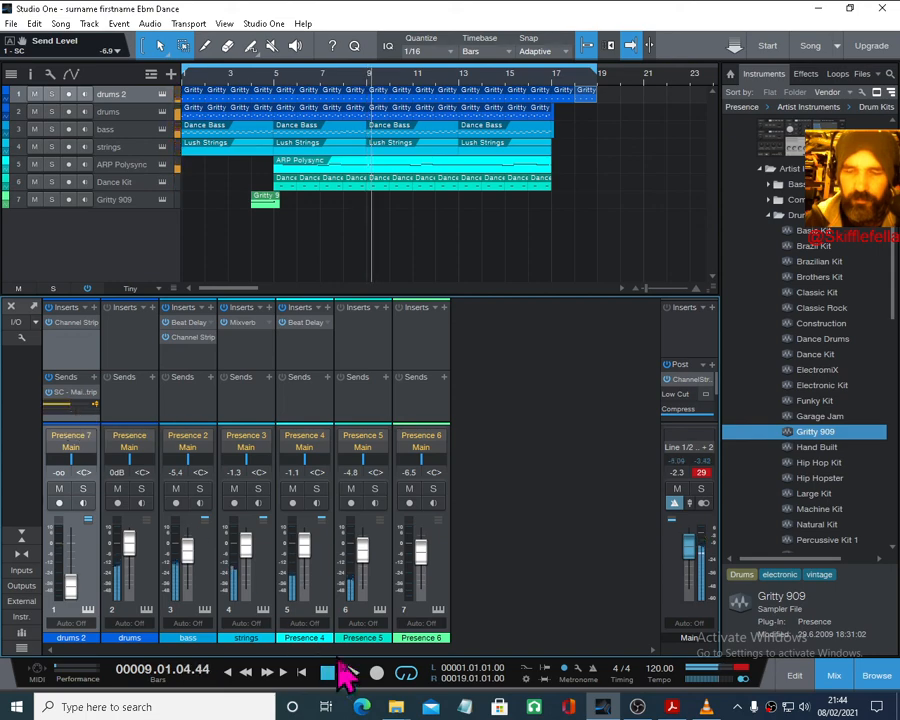
left_click(327, 672)
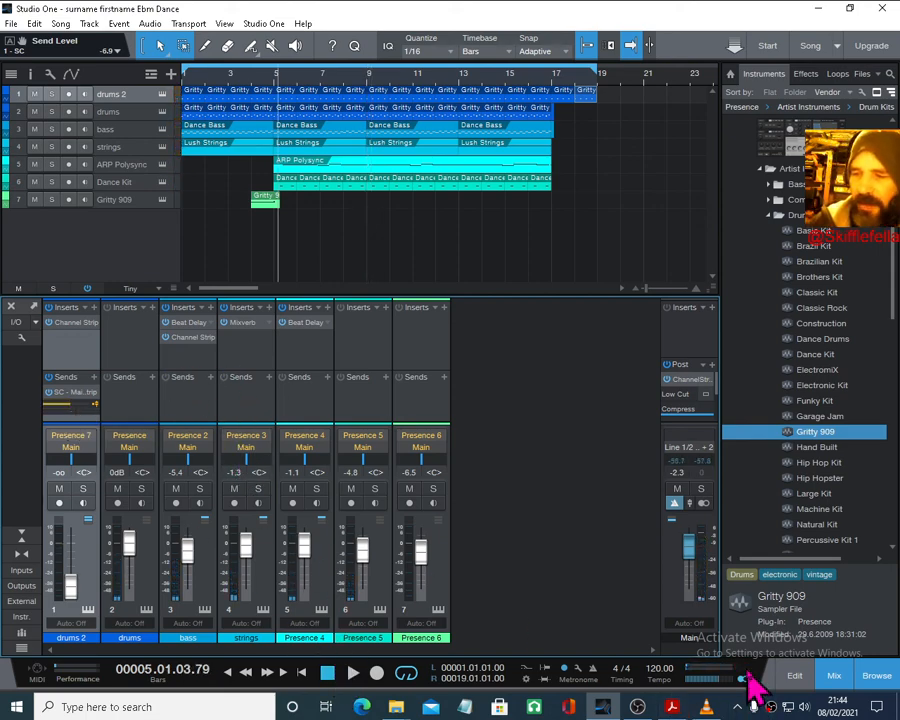
left_click(302, 673)
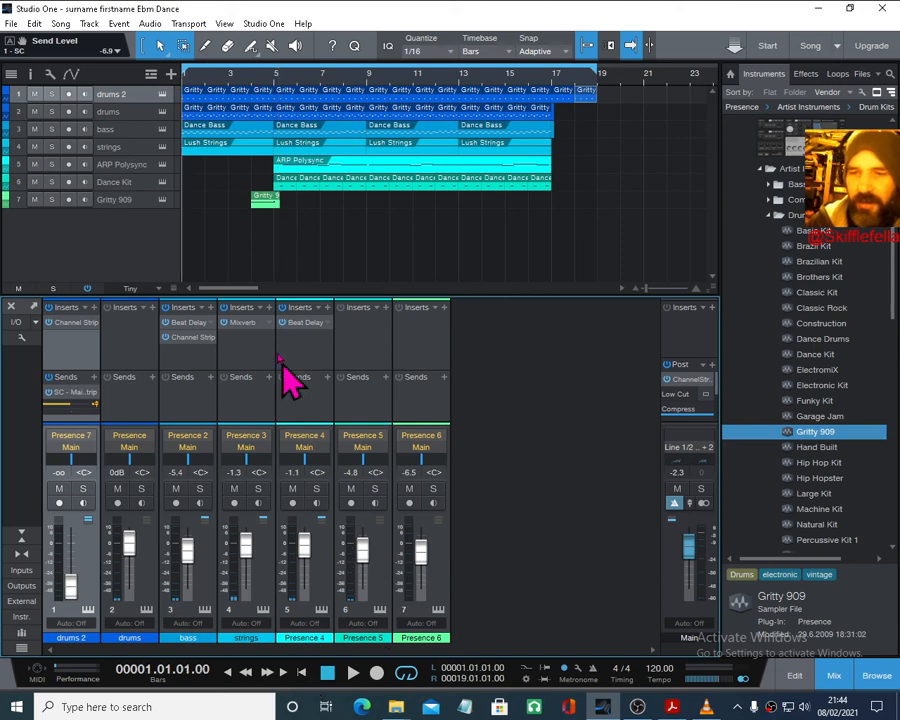
- Export the mixdown between the loop markers as a 44.1 kHz, 128 kbps MP3 named Surname firstname EbmDance
left_click(34, 22)
mouse_move(62, 24)
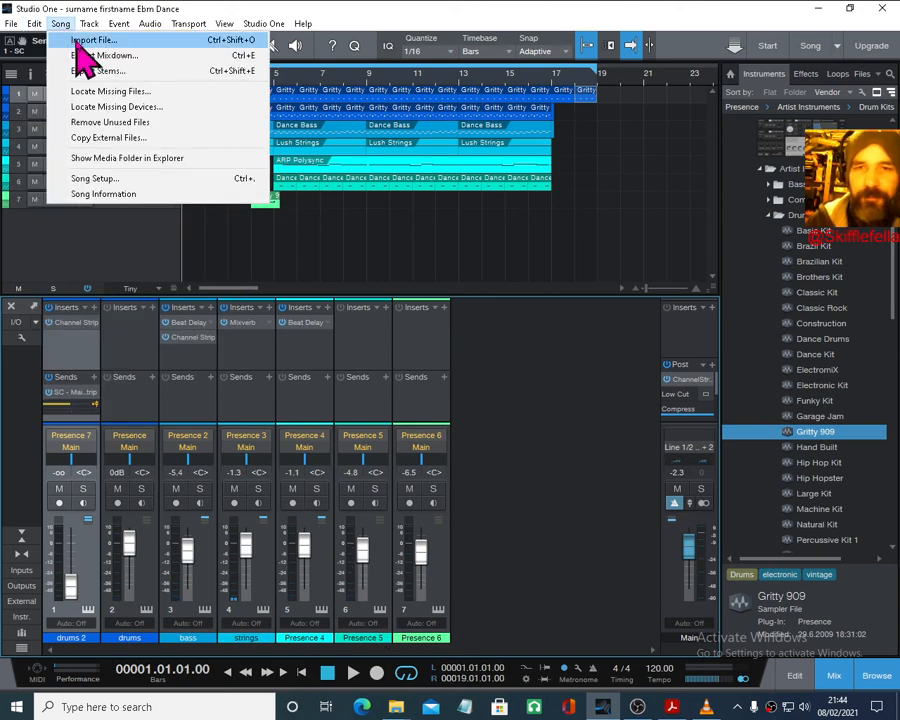
left_click(100, 56)
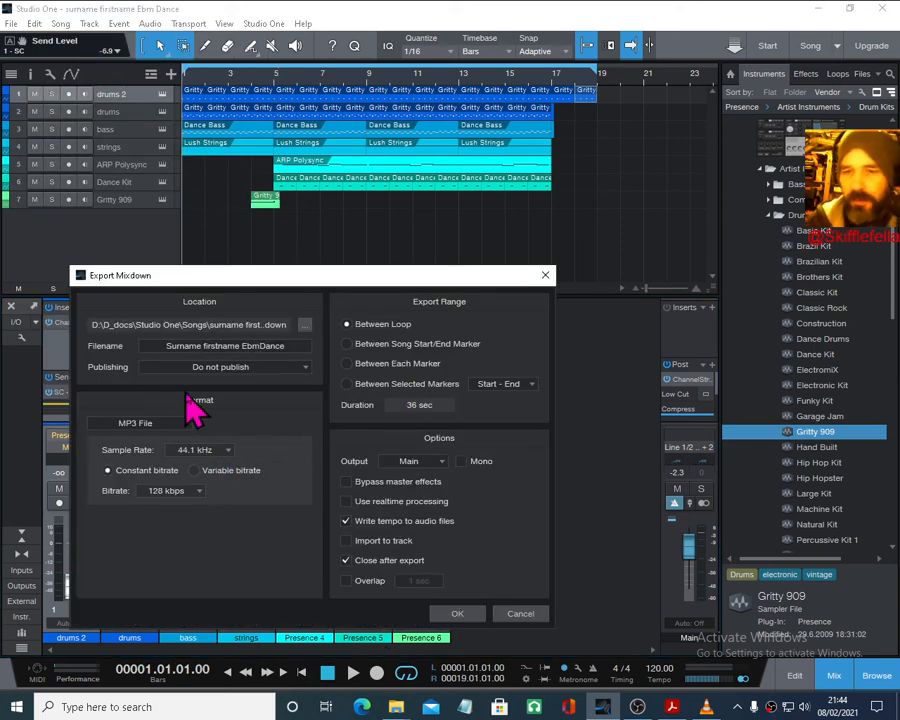
left_click(457, 613)
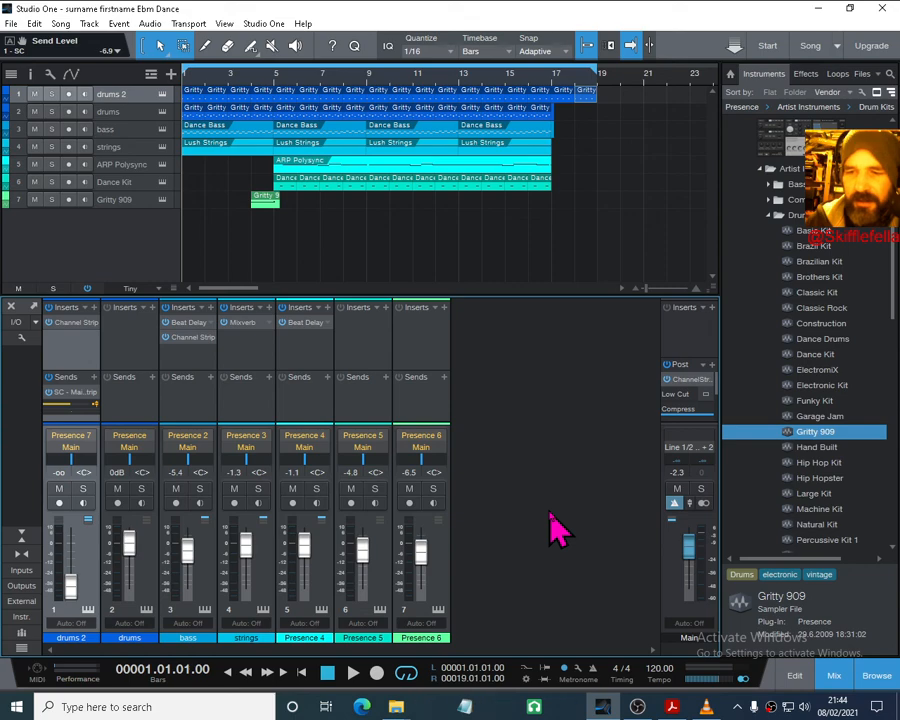
- Switch to the Mixdown folder in File Explorer, widen the file name column and select Surname firstname EbmDance(2)
mouse_move(397, 707)
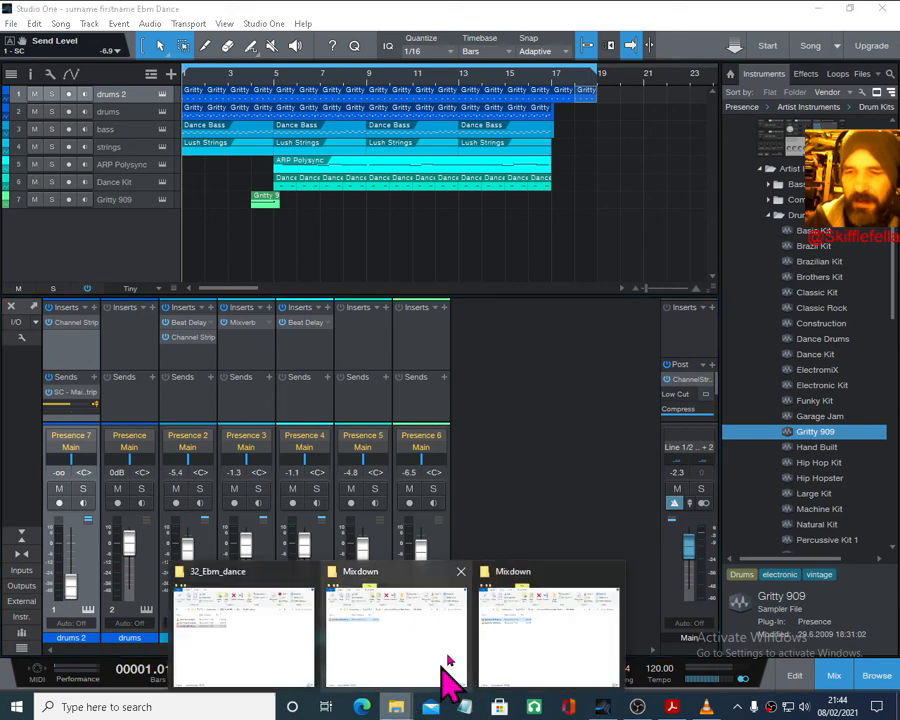
left_click(540, 662)
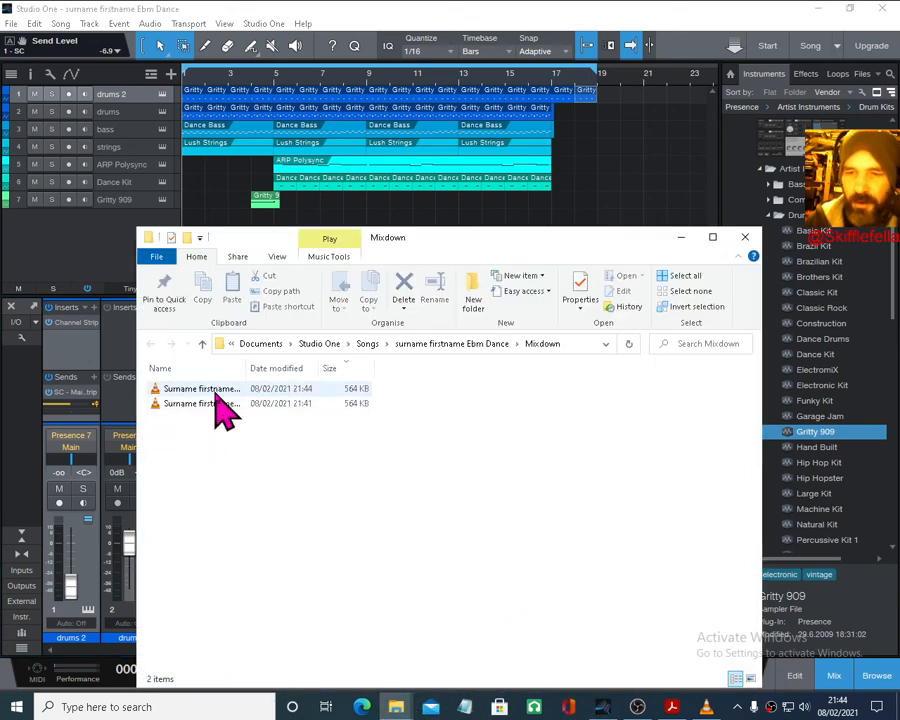
left_click_drag(247, 367, 347, 367)
left_click(268, 388)
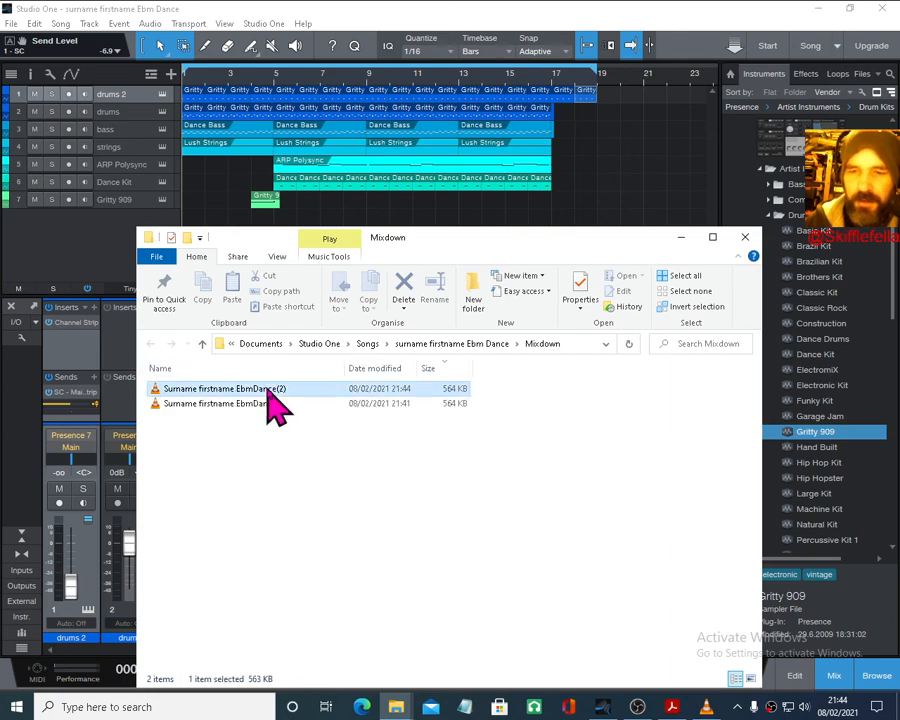